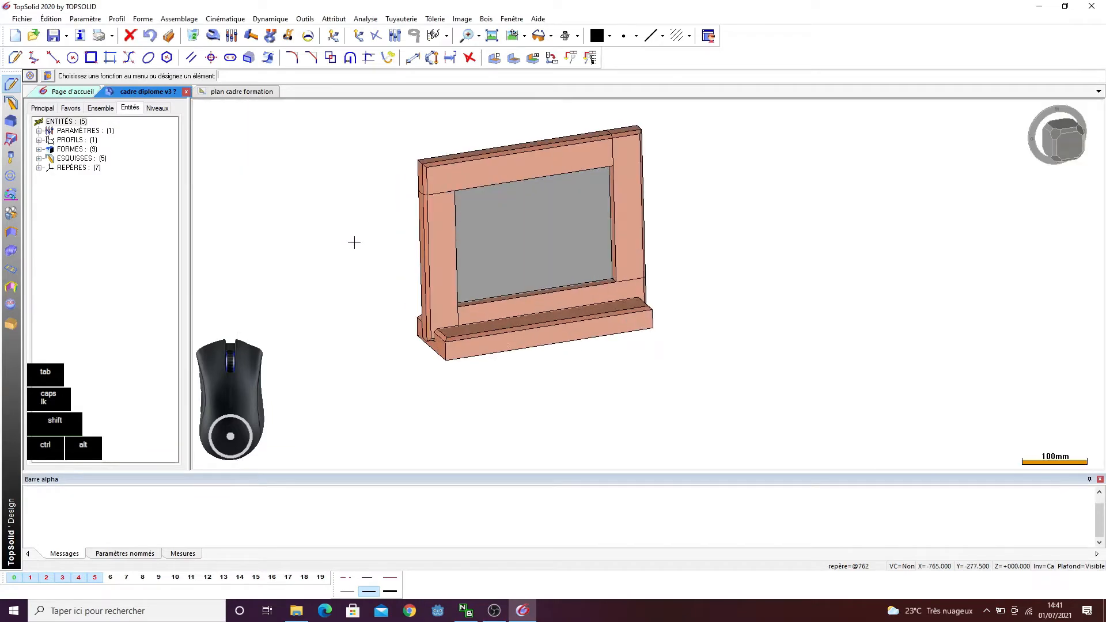
# - Examine the finished diploma frame model from several angles
pyautogui.scroll(-2, 349, 240)
pyautogui.scroll(3, 405, 197)
pyautogui.keyDown('ctrl'); pyautogui.moveTo(359, 242); pyautogui.dragTo(454, 377); pyautogui.keyUp('ctrl')
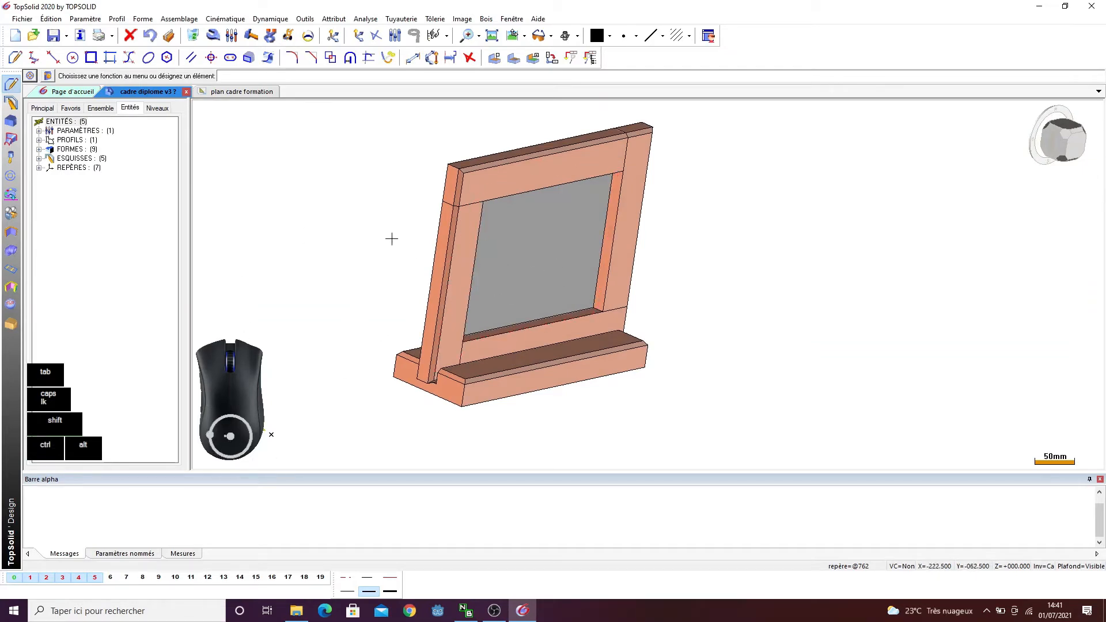
pyautogui.keyDown('ctrl'); pyautogui.moveTo(389, 241); pyautogui.dragTo(466, 335); pyautogui.keyUp('ctrl')
pyautogui.scroll(3, 668, 278)
pyautogui.scroll(-5, 662, 277)
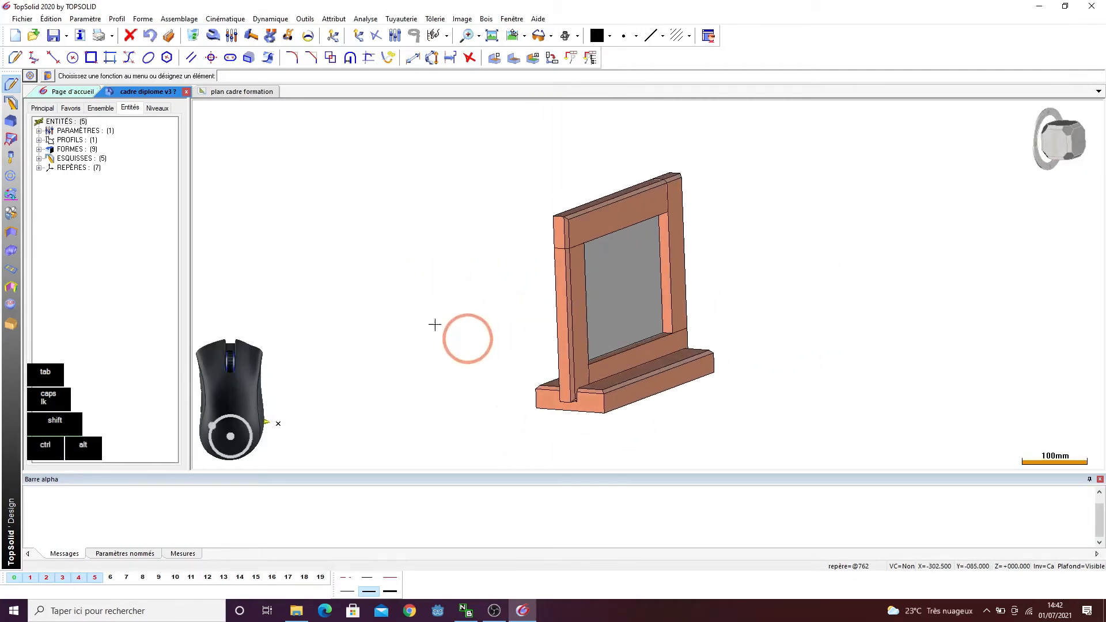
# - Examine the frame's views, dimensions and joint notes in the plan cadre formation drawing
pyautogui.click(230, 93)
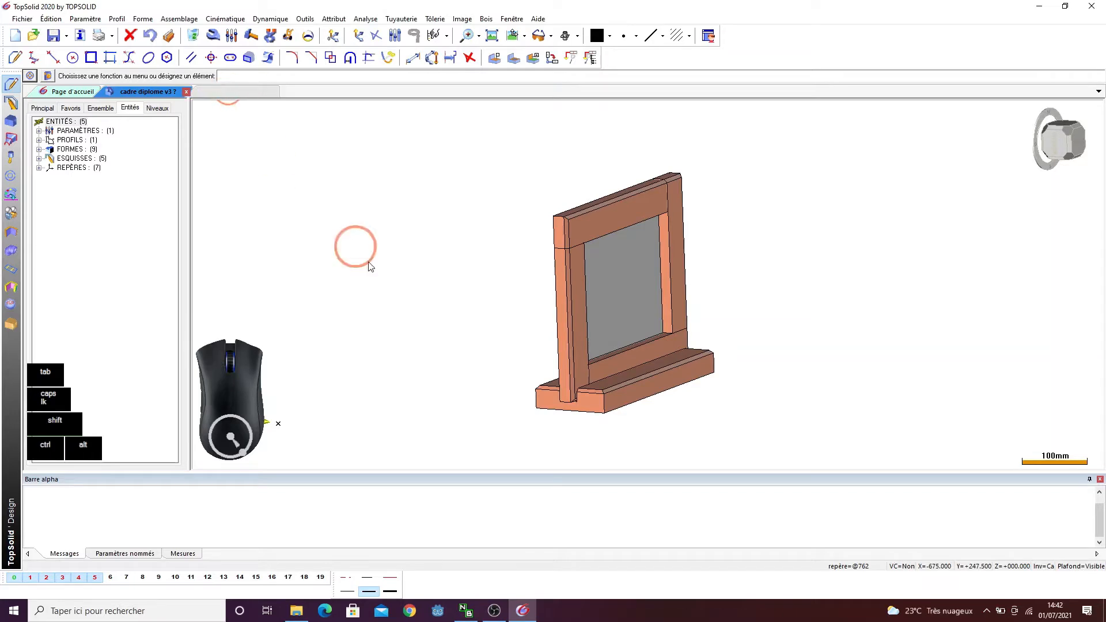
pyautogui.scroll(4, 542, 156)
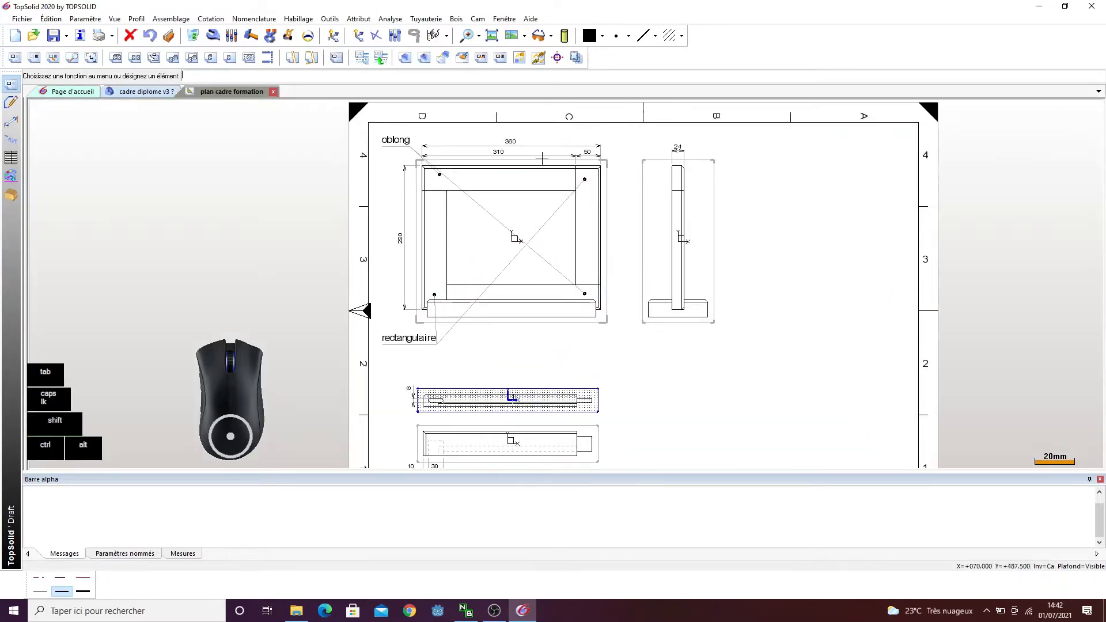
pyautogui.scroll(-2, 522, 149)
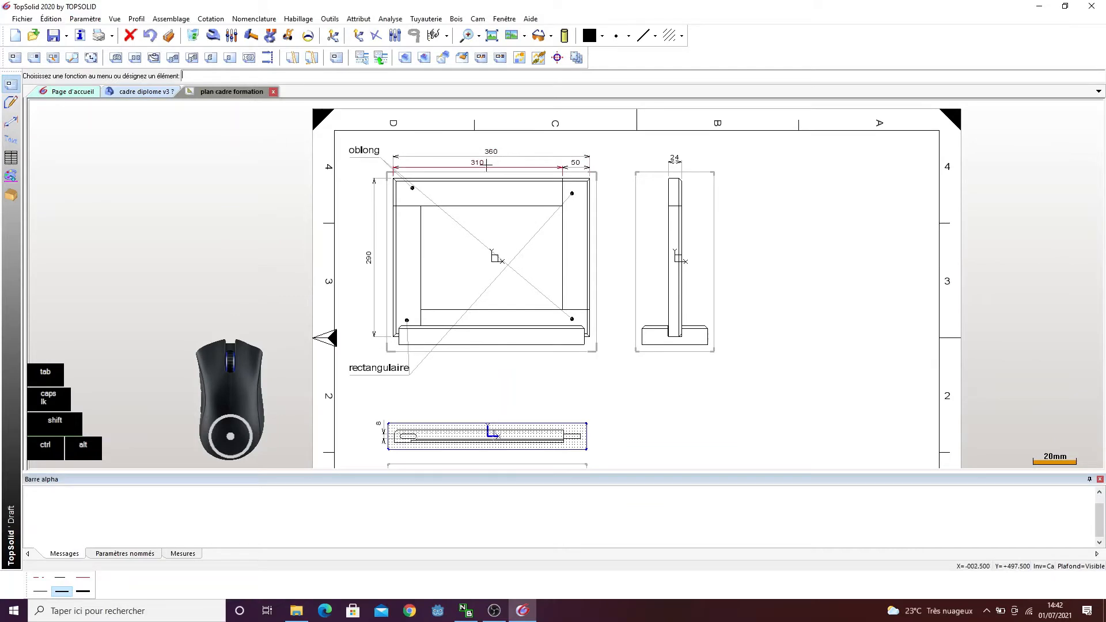
pyautogui.scroll(-1, 487, 166)
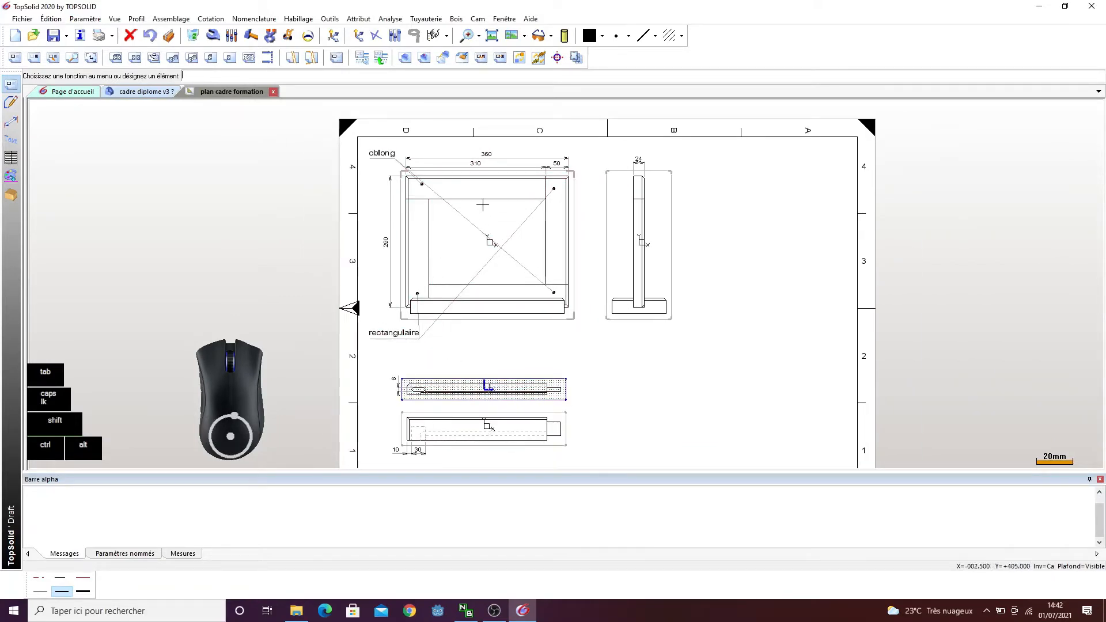
pyautogui.scroll(2, 483, 205)
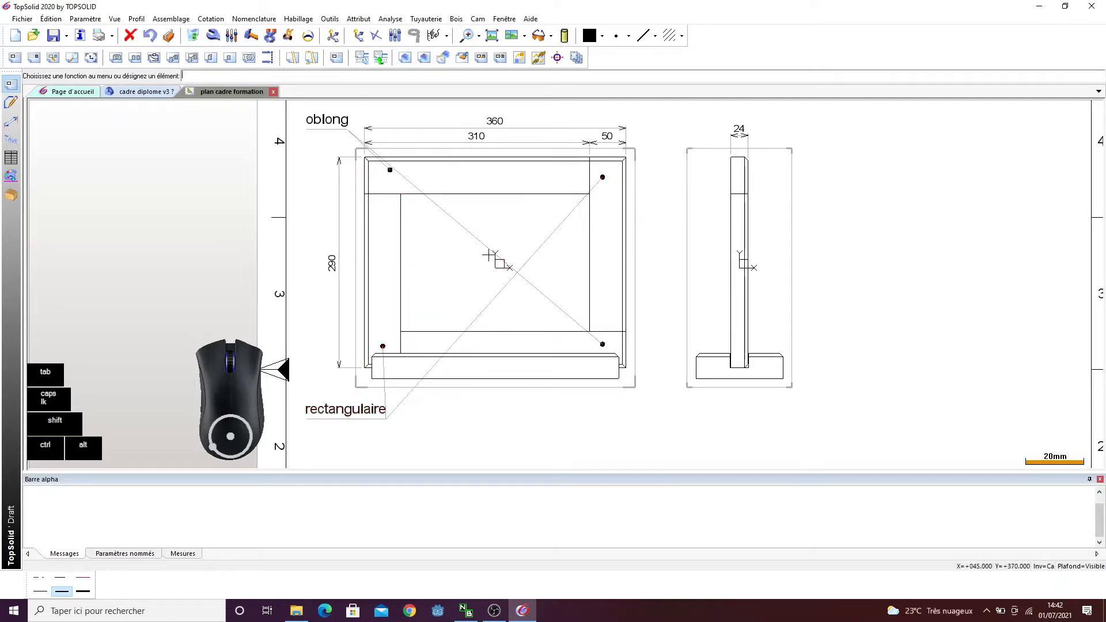
pyautogui.scroll(-3, 372, 367)
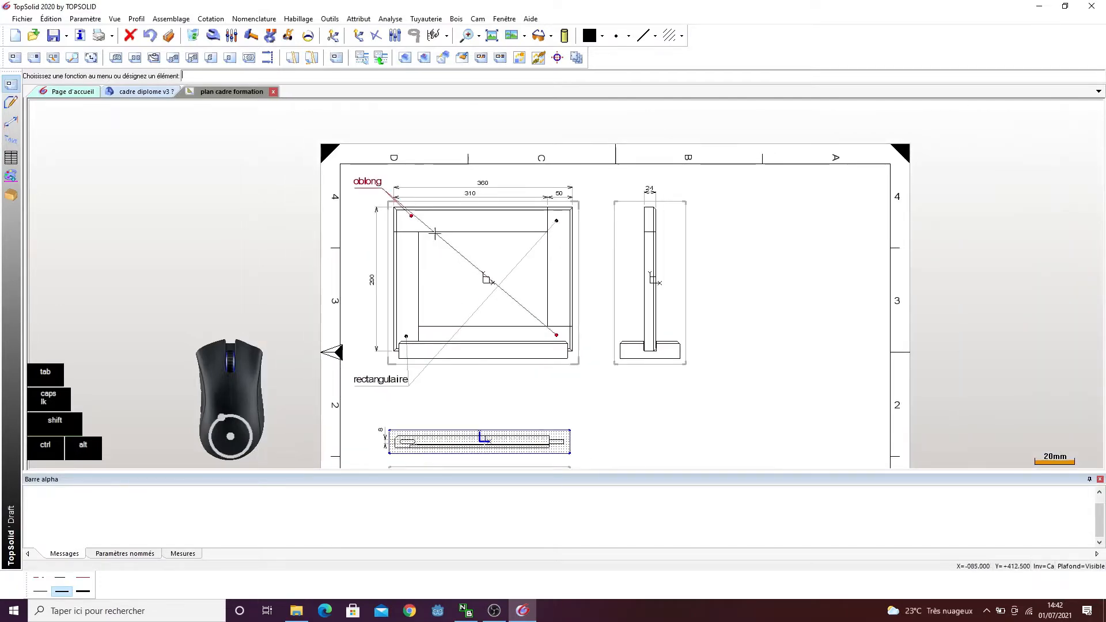
pyautogui.scroll(1, 437, 232)
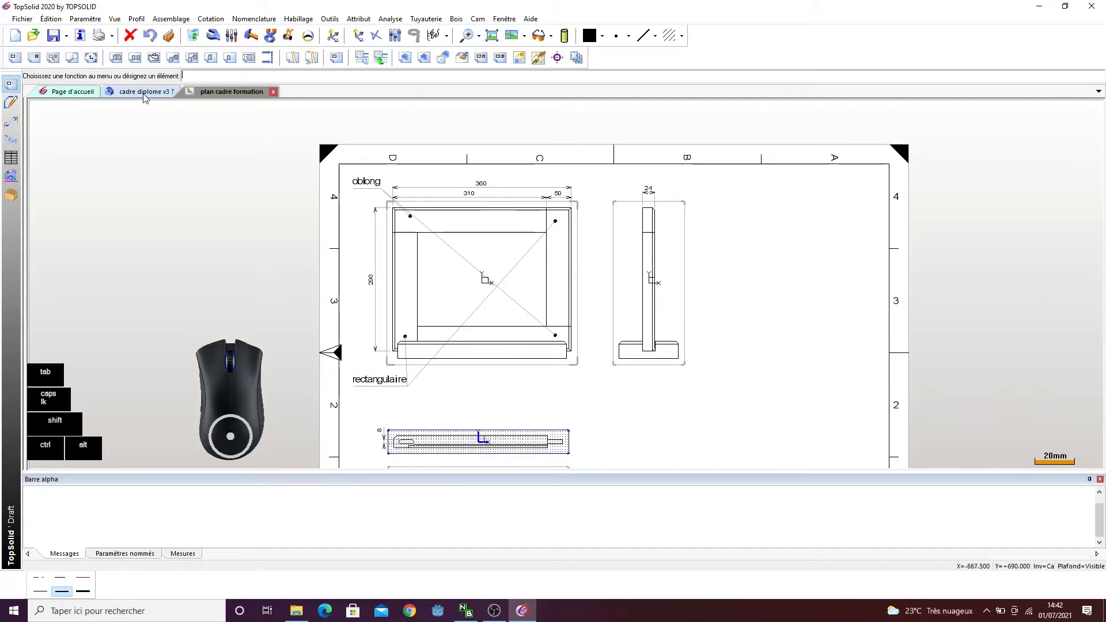
# - Close the cadre diplome v3 model and go to the home page
pyautogui.click(163, 109)
pyautogui.click(184, 92)
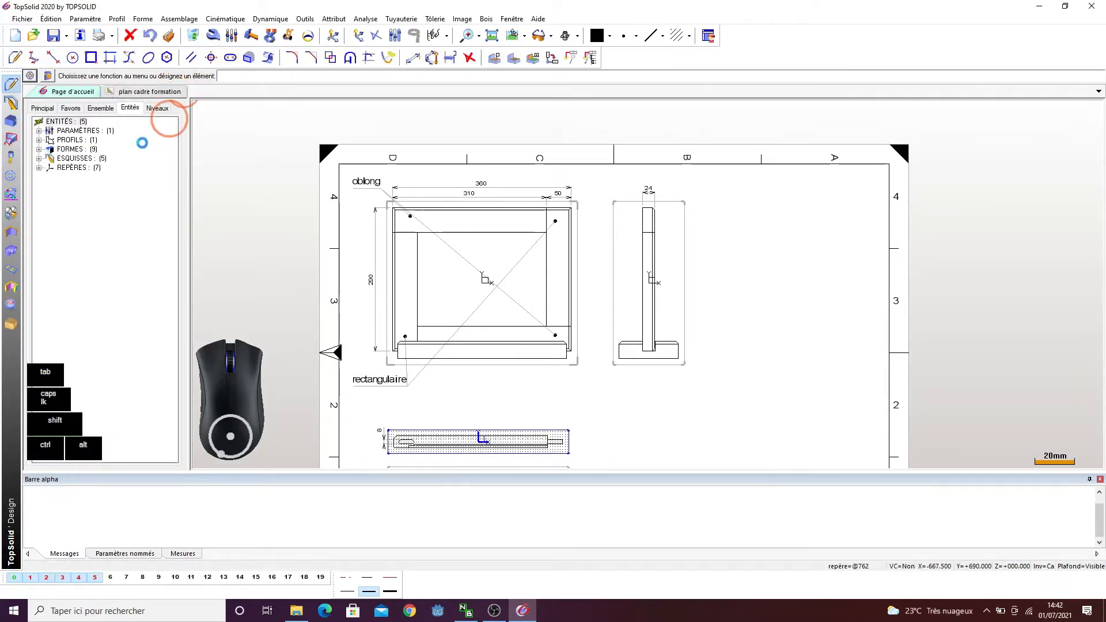
pyautogui.click(75, 93)
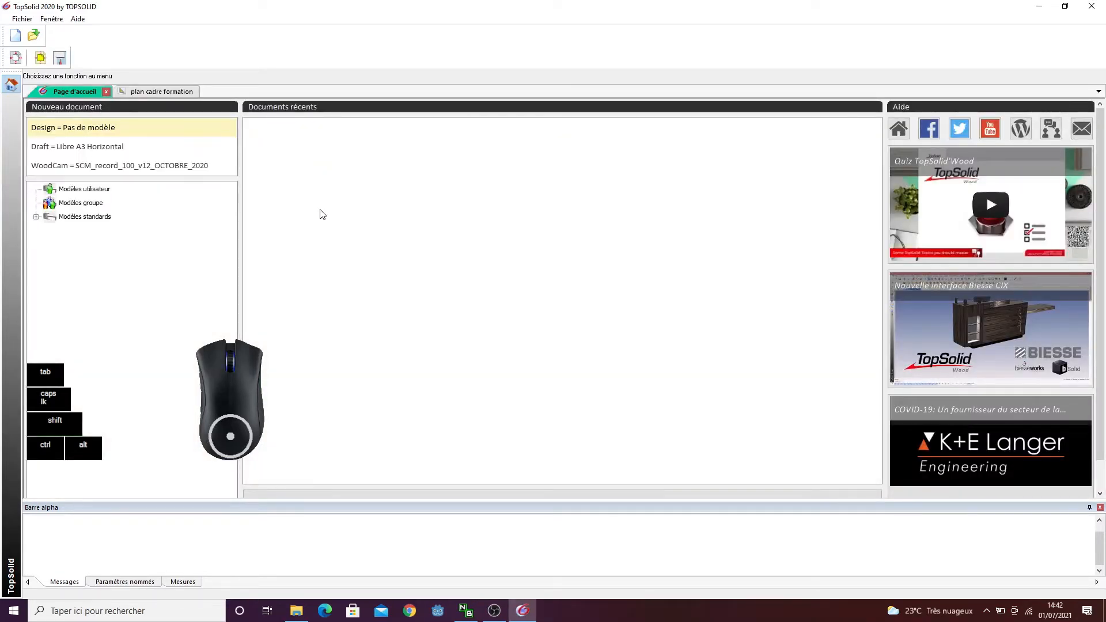
# - Create a new Design document with no template (Pas de modèle)
pyautogui.click(16, 37)
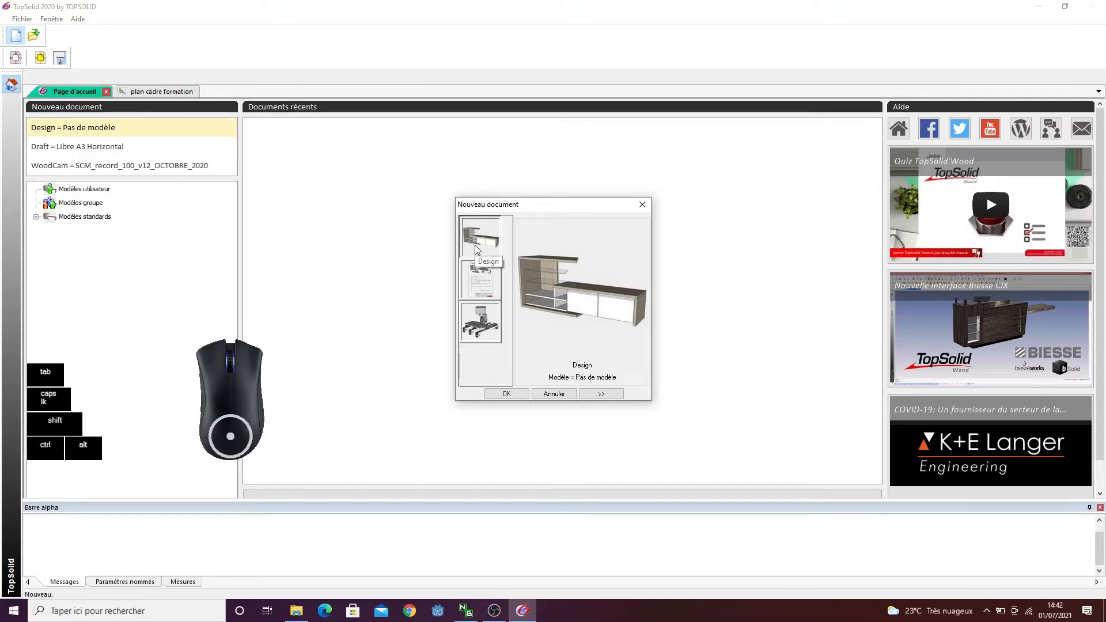
pyautogui.click(482, 286)
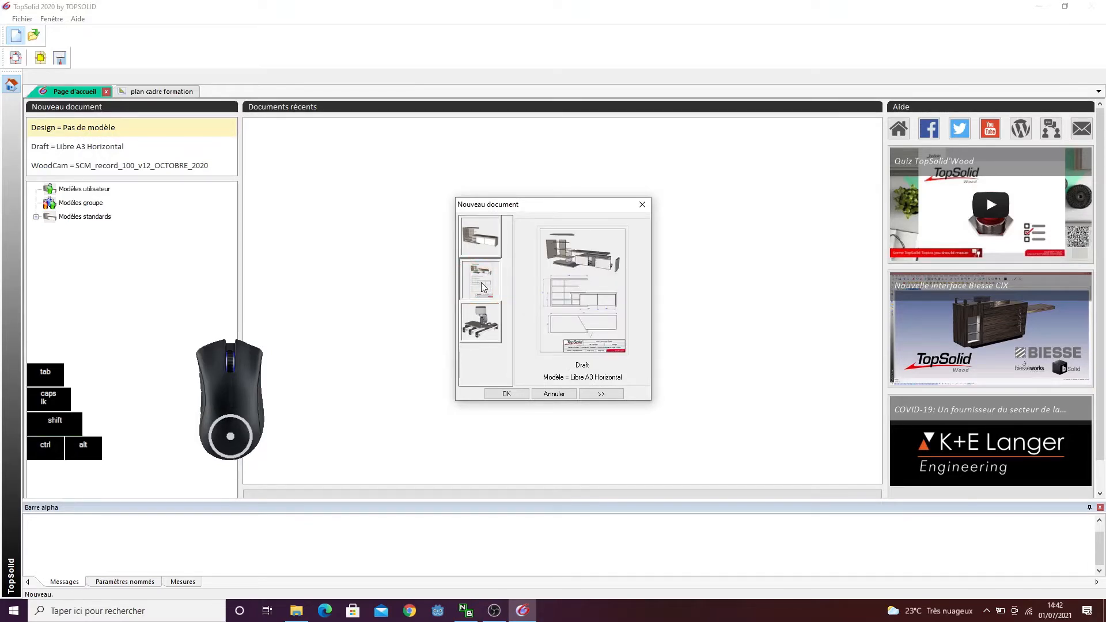
pyautogui.click(500, 325)
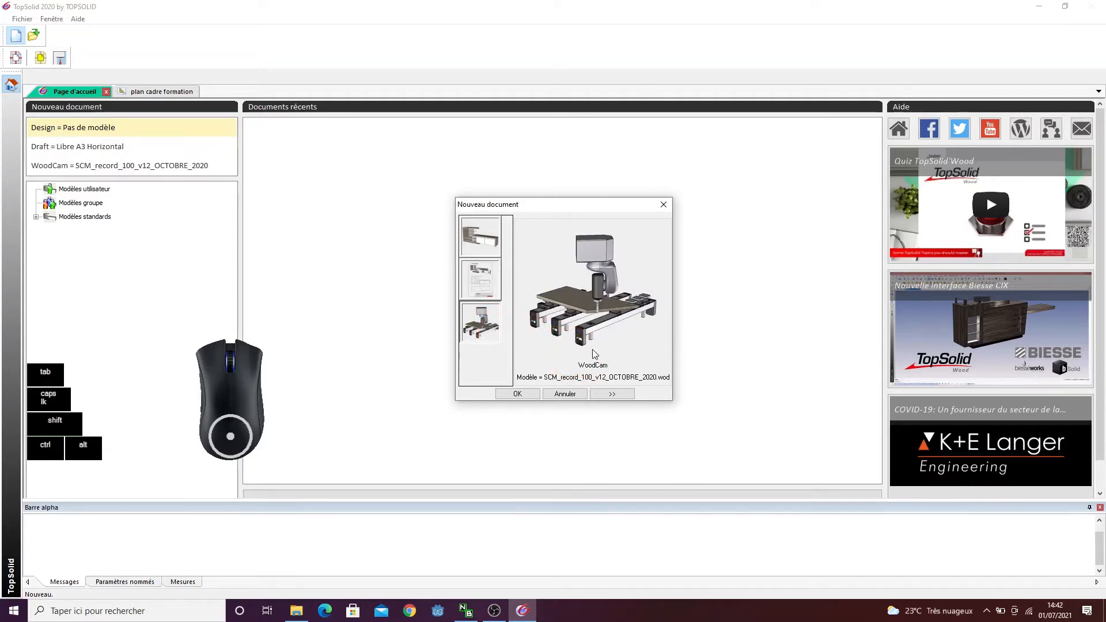
pyautogui.click(509, 355)
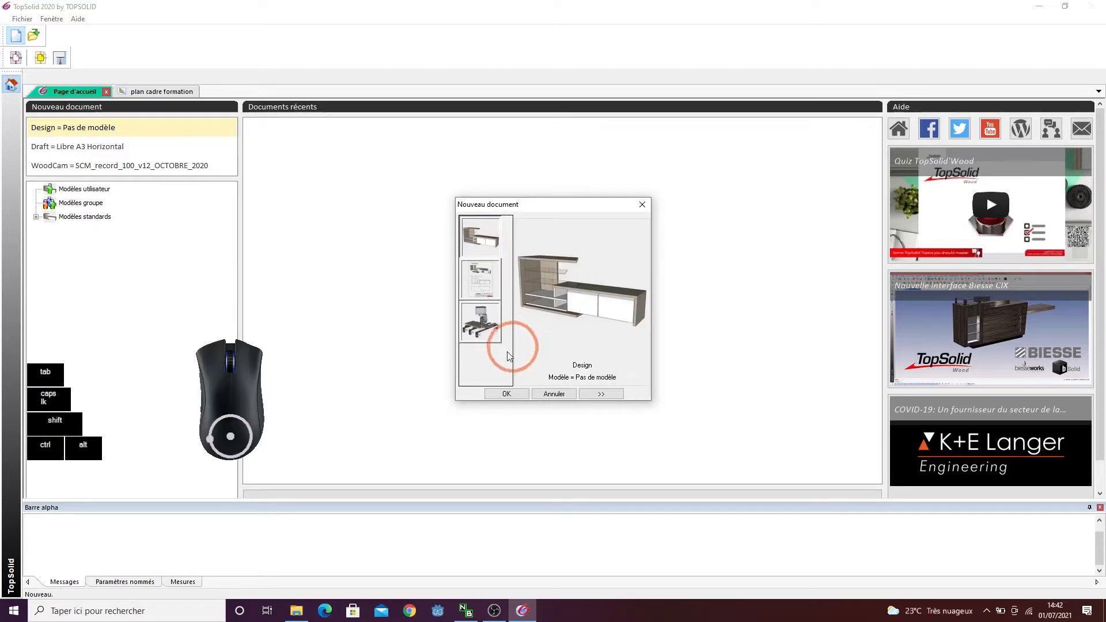
pyautogui.click(511, 397)
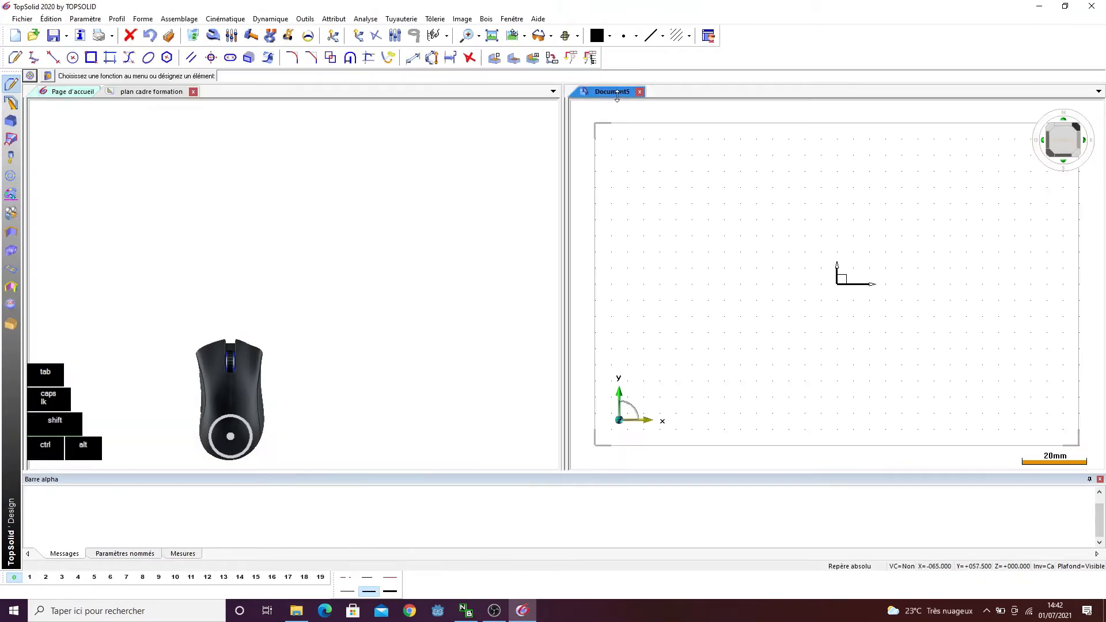
# - Dock the new document together with the plan drawing so that it fills the whole work area
pyautogui.moveTo(617, 95); pyautogui.dragTo(320, 111)
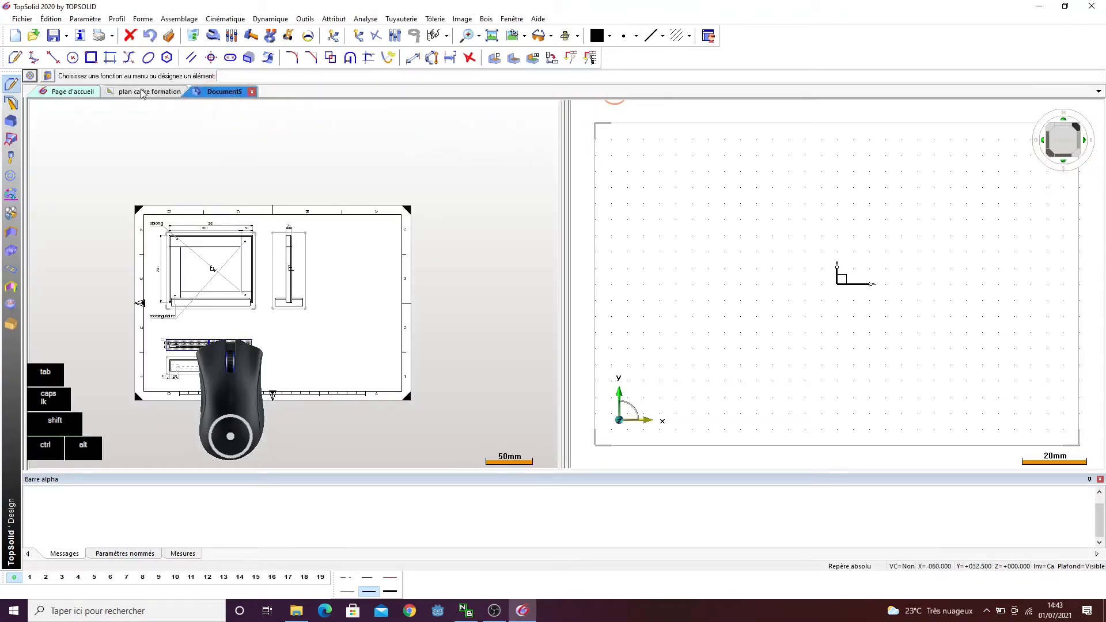
pyautogui.click(216, 94)
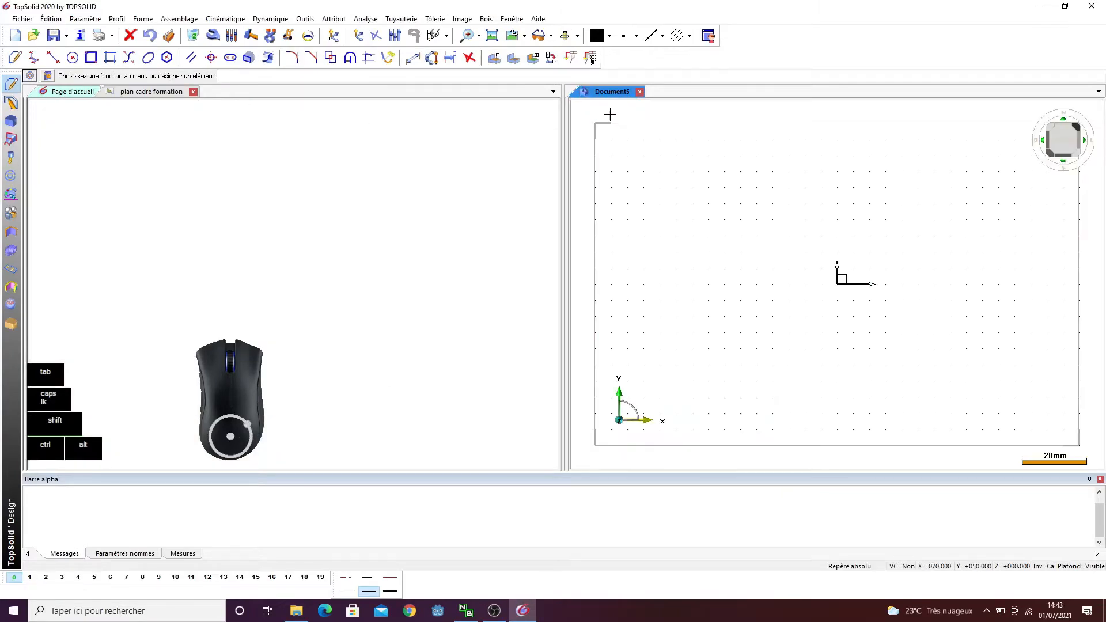
pyautogui.click(615, 94)
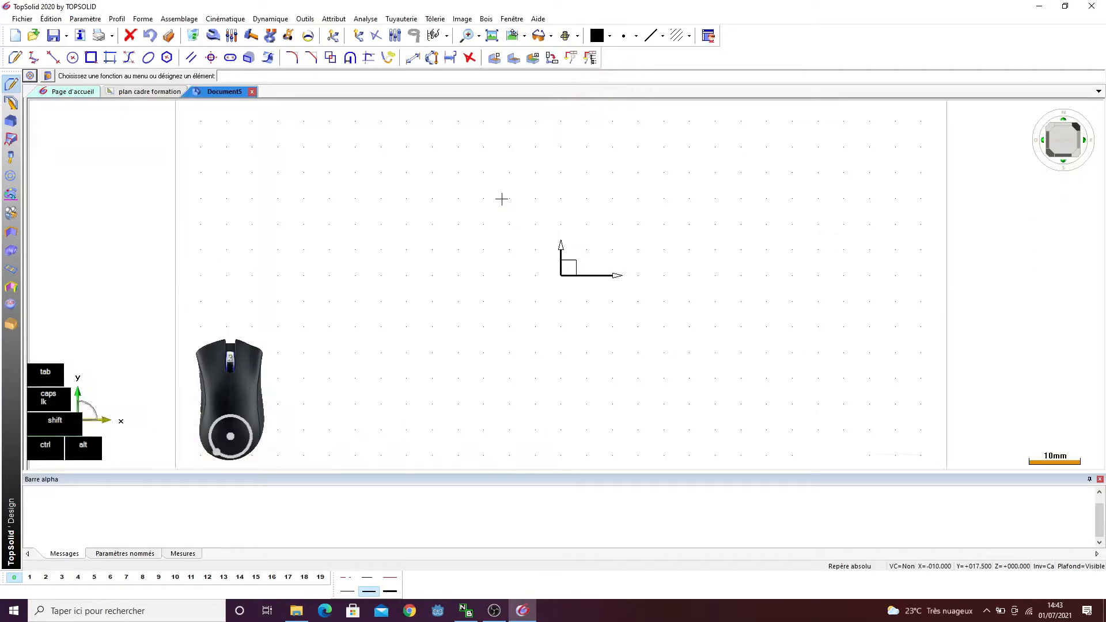
pyautogui.scroll(-2, 446, 307)
pyautogui.scroll(3, 482, 158)
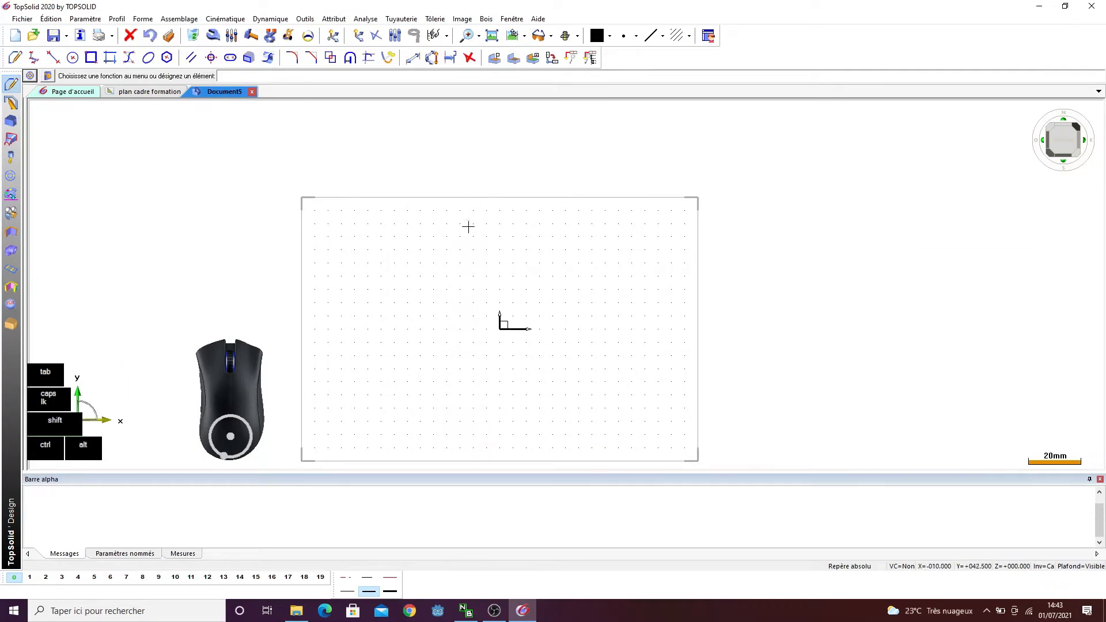
pyautogui.scroll(-1, 426, 181)
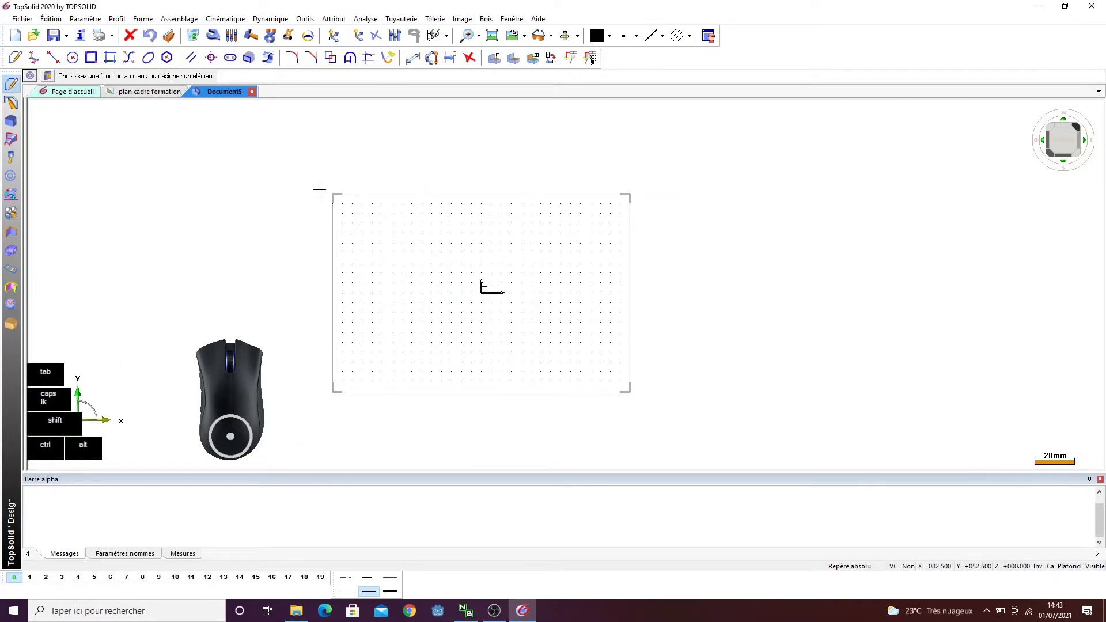
# - Review the predefined application background colours in the options and leave without changing them
pyautogui.click(306, 18)
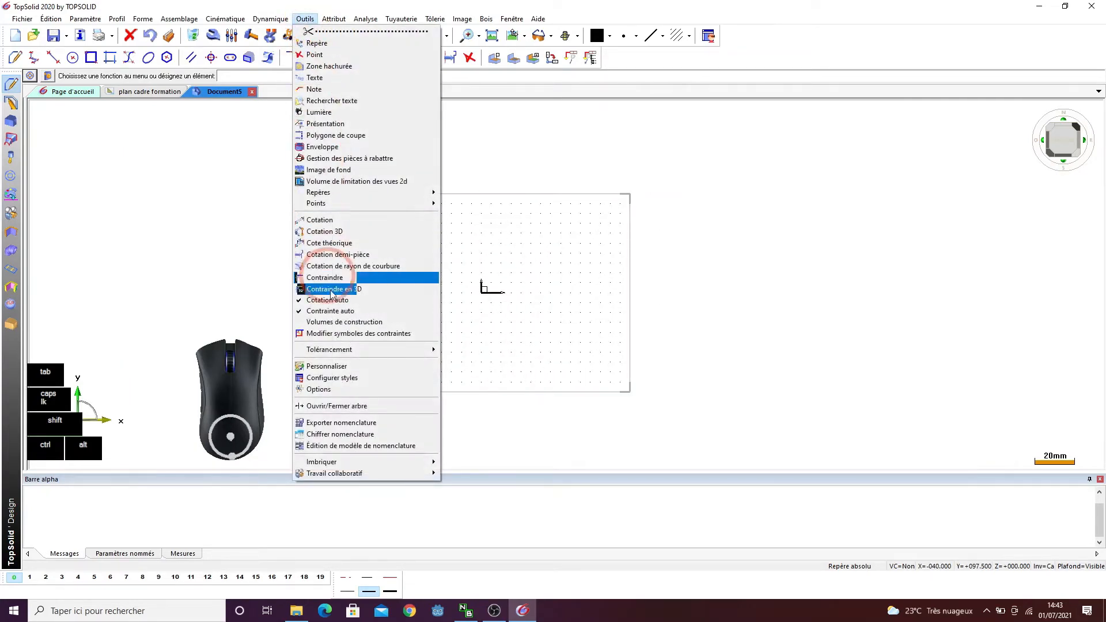
pyautogui.click(373, 389)
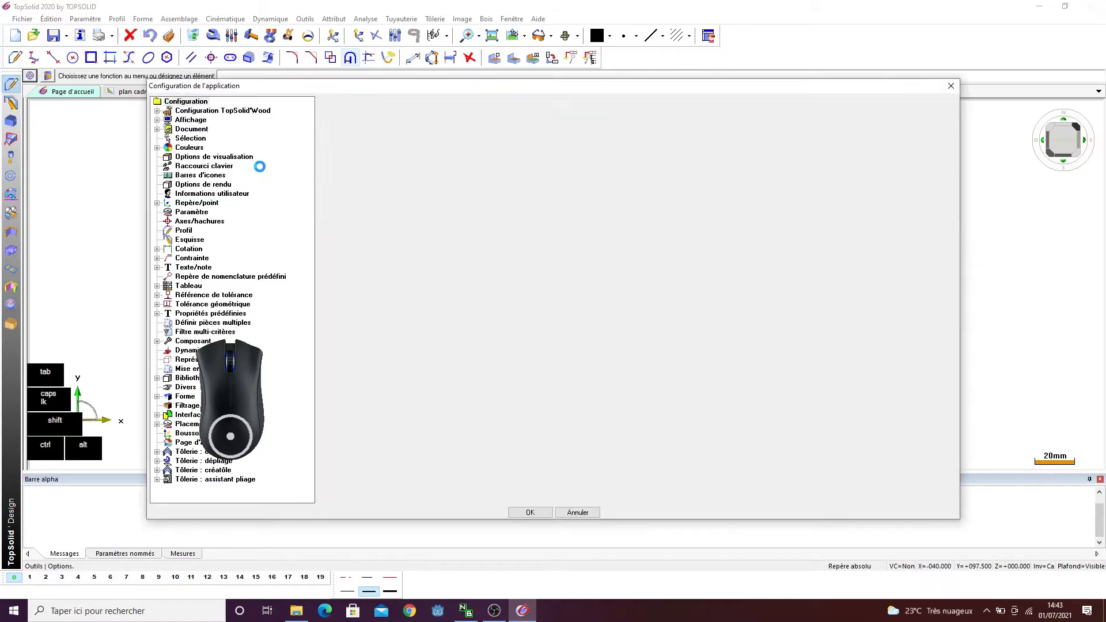
pyautogui.click(157, 148)
pyautogui.click(215, 156)
pyautogui.click(356, 209)
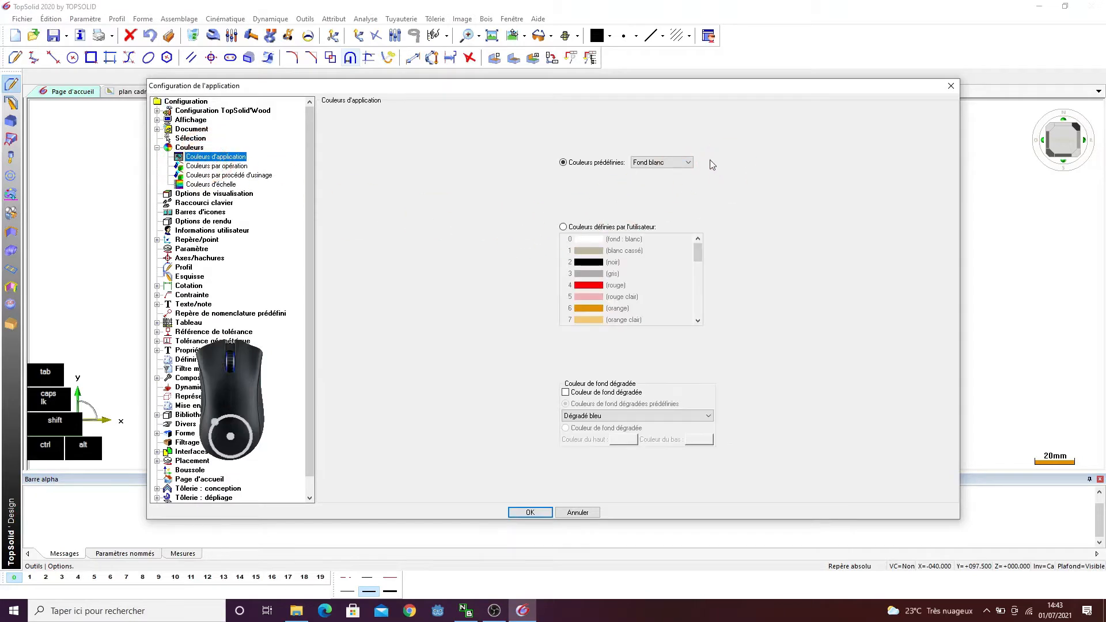
pyautogui.click(677, 162)
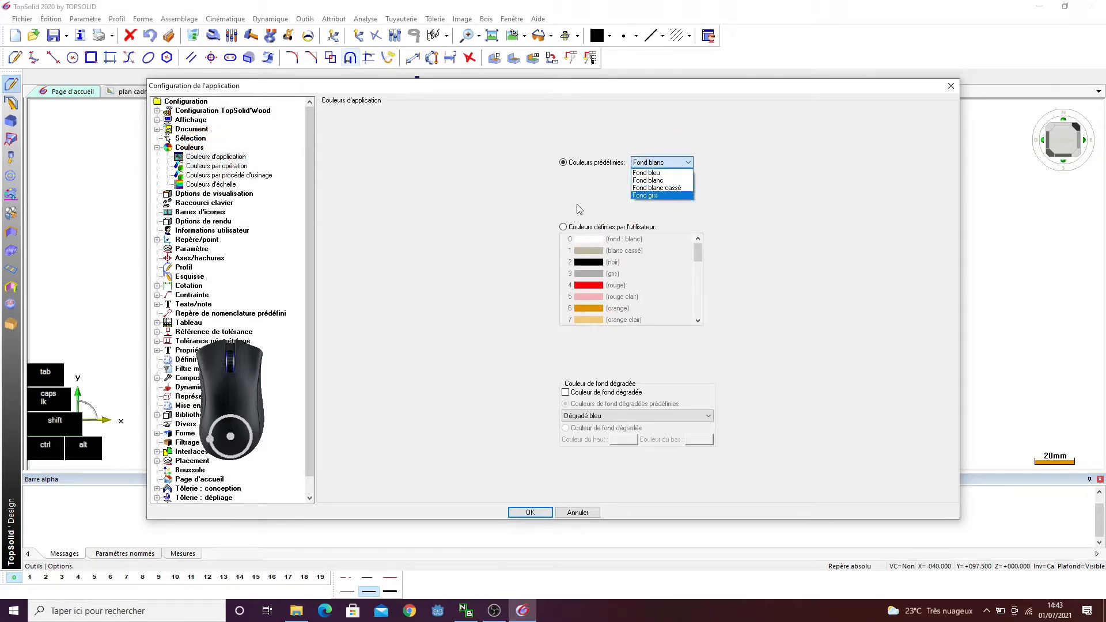
pyautogui.click(448, 185)
pyautogui.click(583, 495)
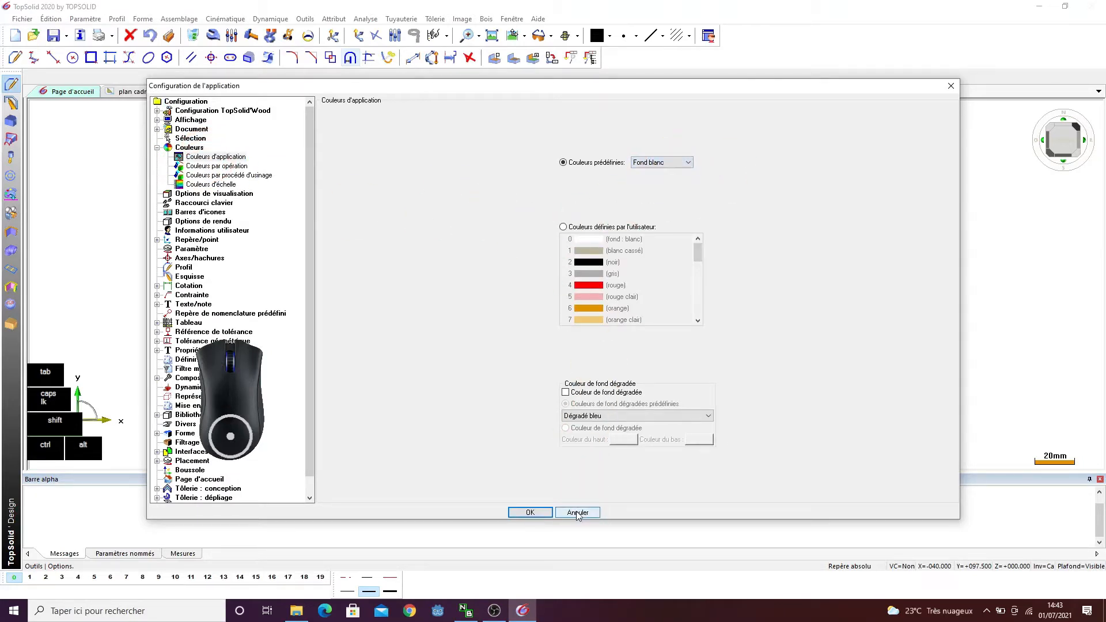
pyautogui.click(577, 512)
pyautogui.click(535, 271)
# - Consult the plan cadre formation drawing for the frame's overall and part dimensions
pyautogui.scroll(-1, 503, 241)
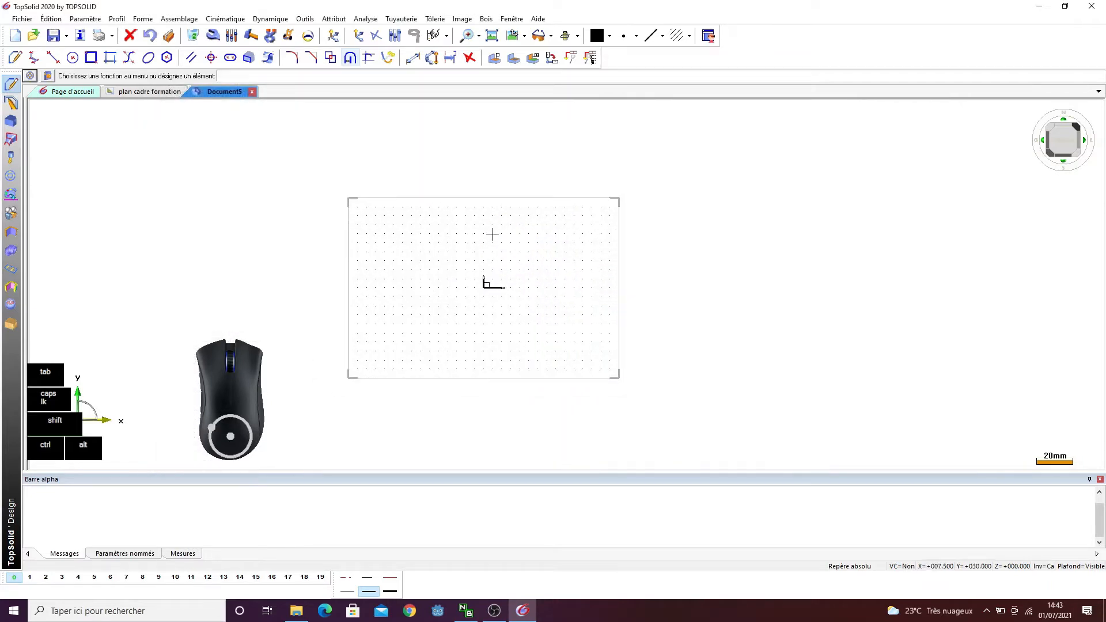
pyautogui.scroll(-1, 426, 185)
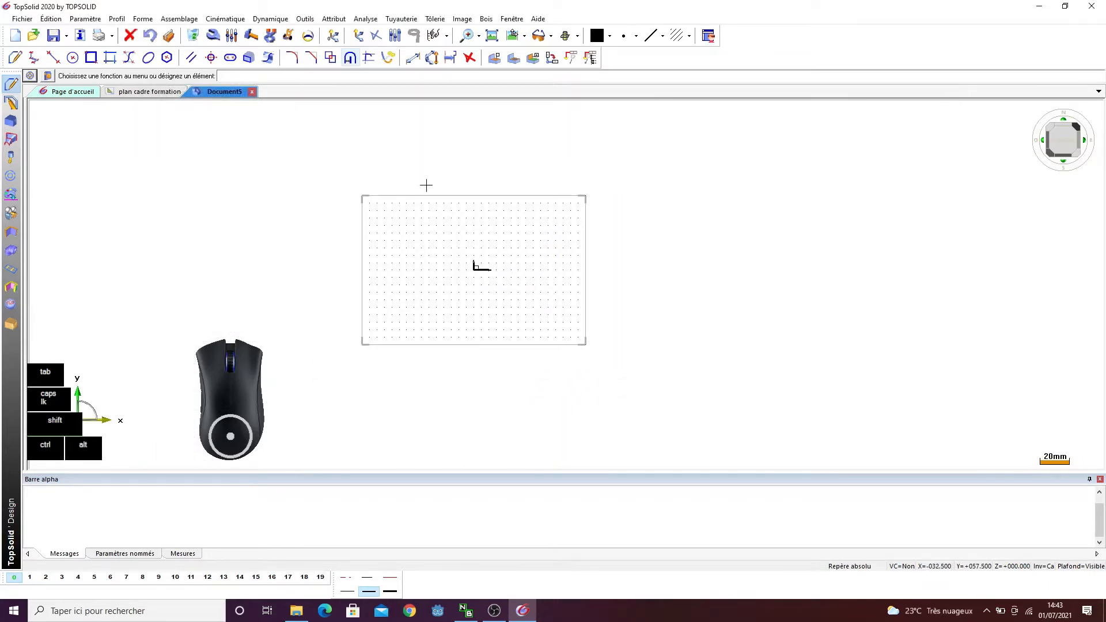
pyautogui.click(154, 94)
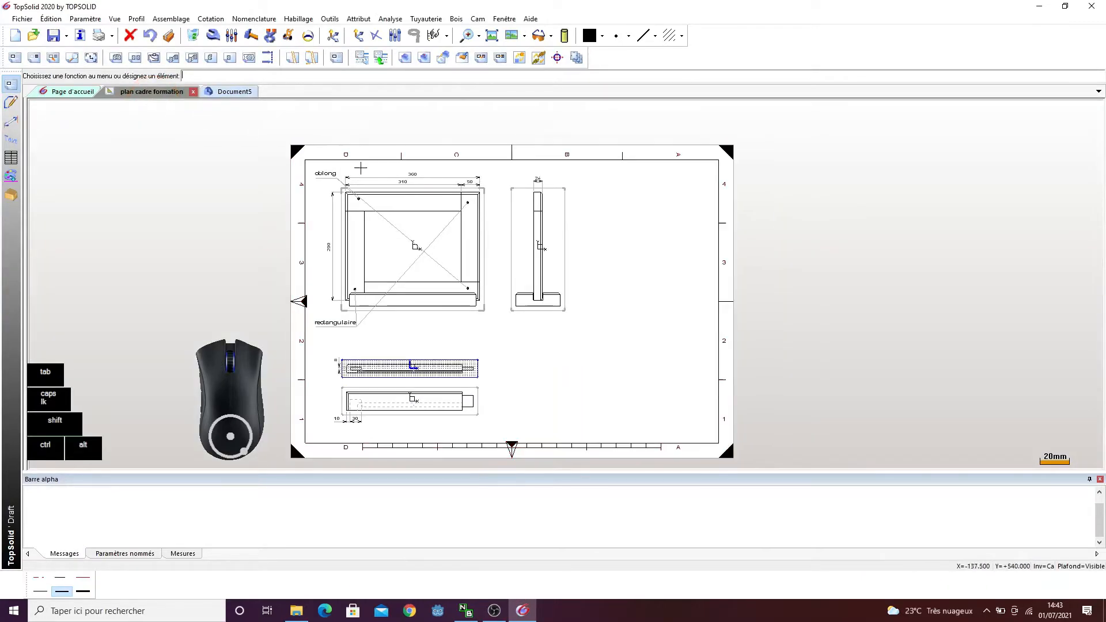
pyautogui.scroll(2, 412, 311)
pyautogui.scroll(-3, 399, 278)
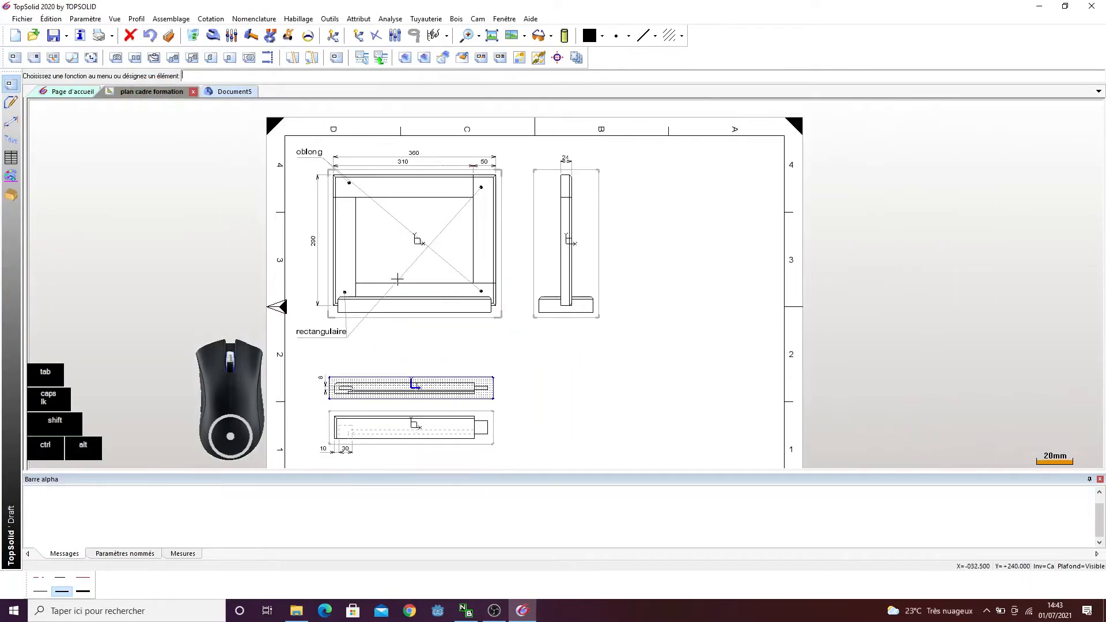
pyautogui.scroll(2, 290, 269)
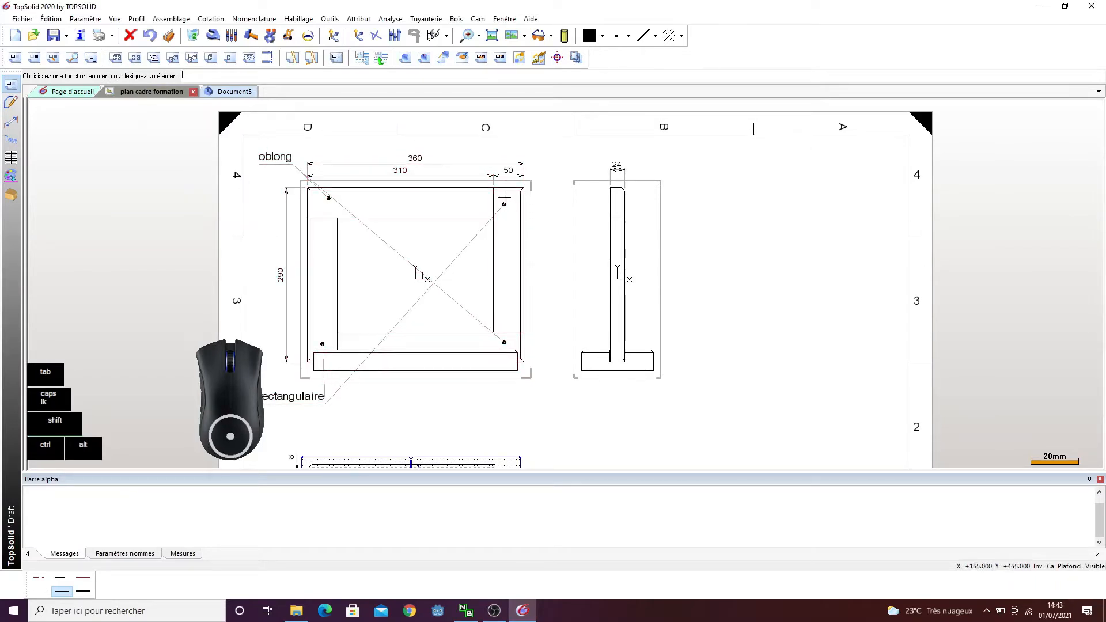
# - Return to Document5 and sketch a rectangular contour about 252.5 mm by 167.5 mm around the origin
pyautogui.click(233, 92)
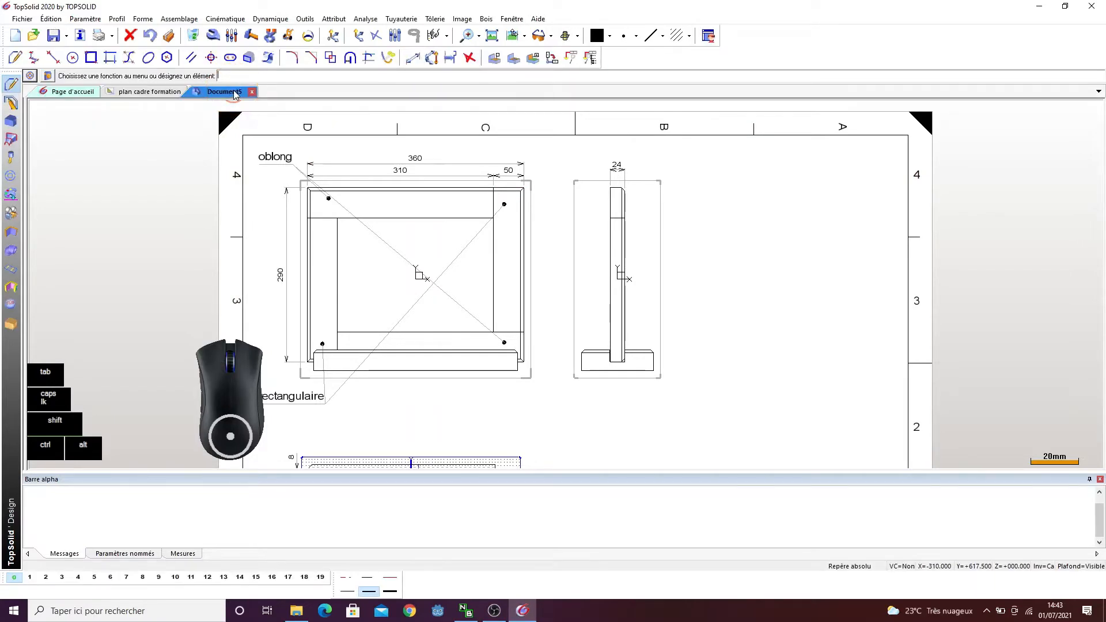
pyautogui.scroll(1, 252, 190)
pyautogui.scroll(-2, 431, 206)
pyautogui.scroll(2, 253, 196)
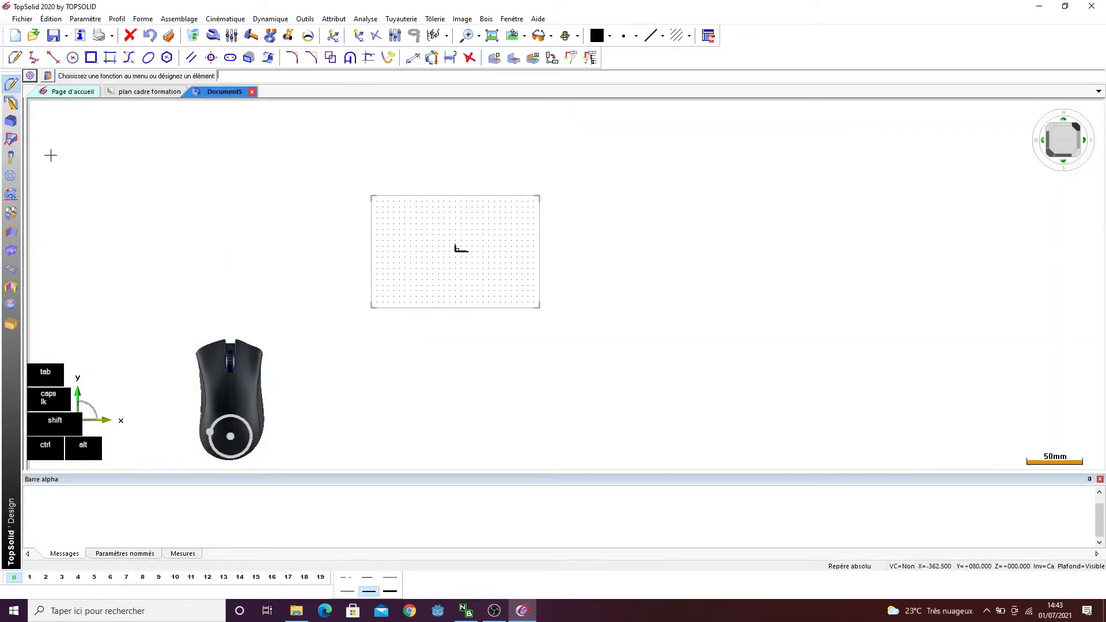
pyautogui.click(12, 105)
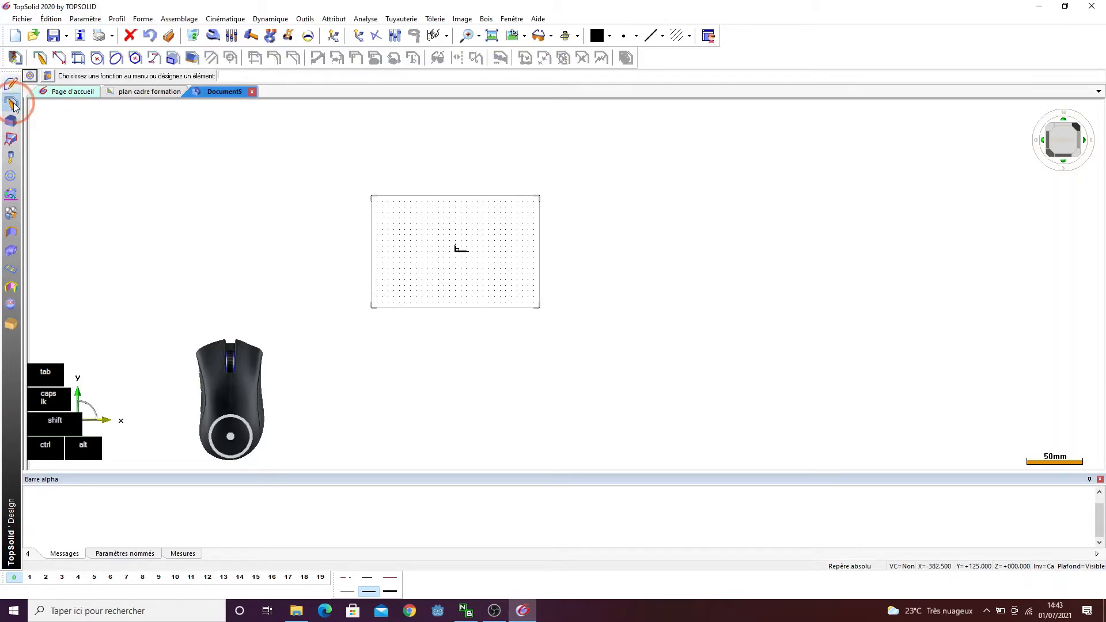
pyautogui.click(40, 58)
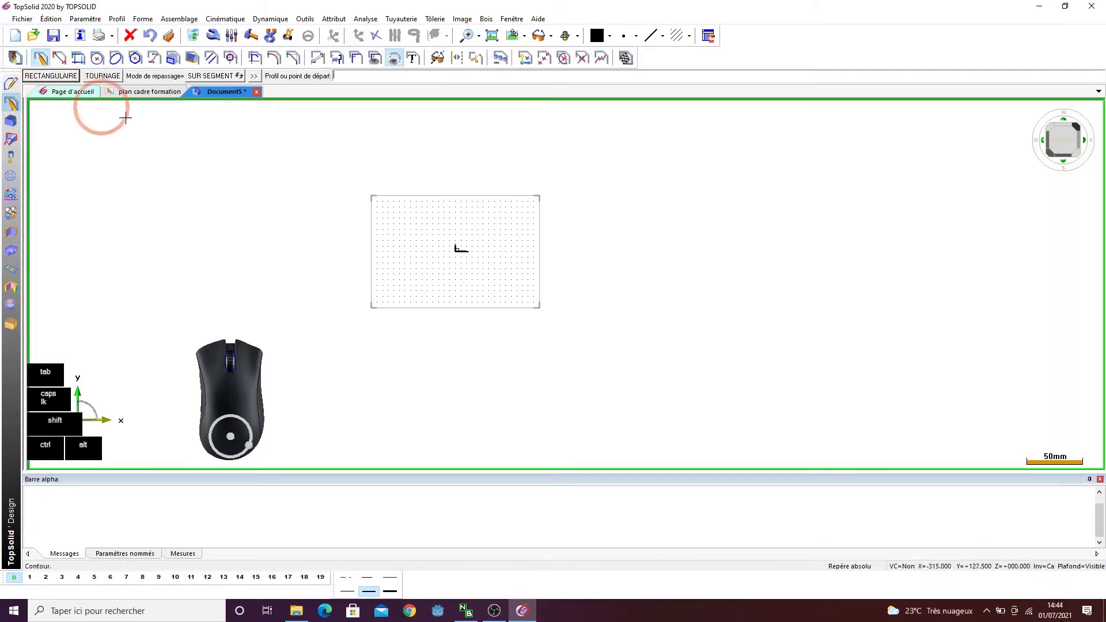
pyautogui.click(55, 76)
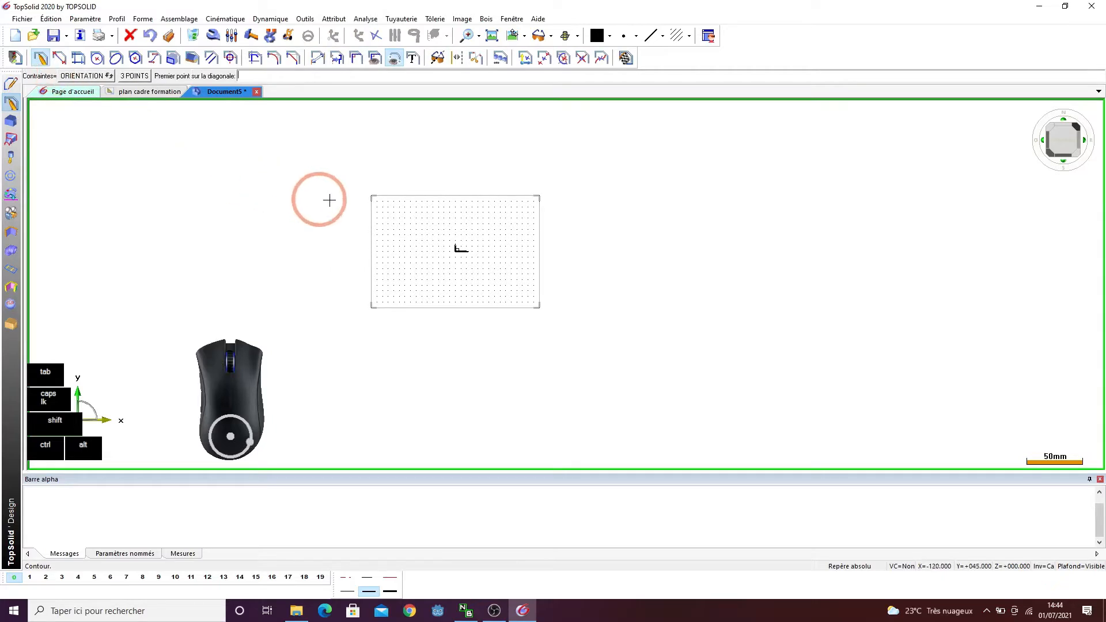
pyautogui.click(319, 153)
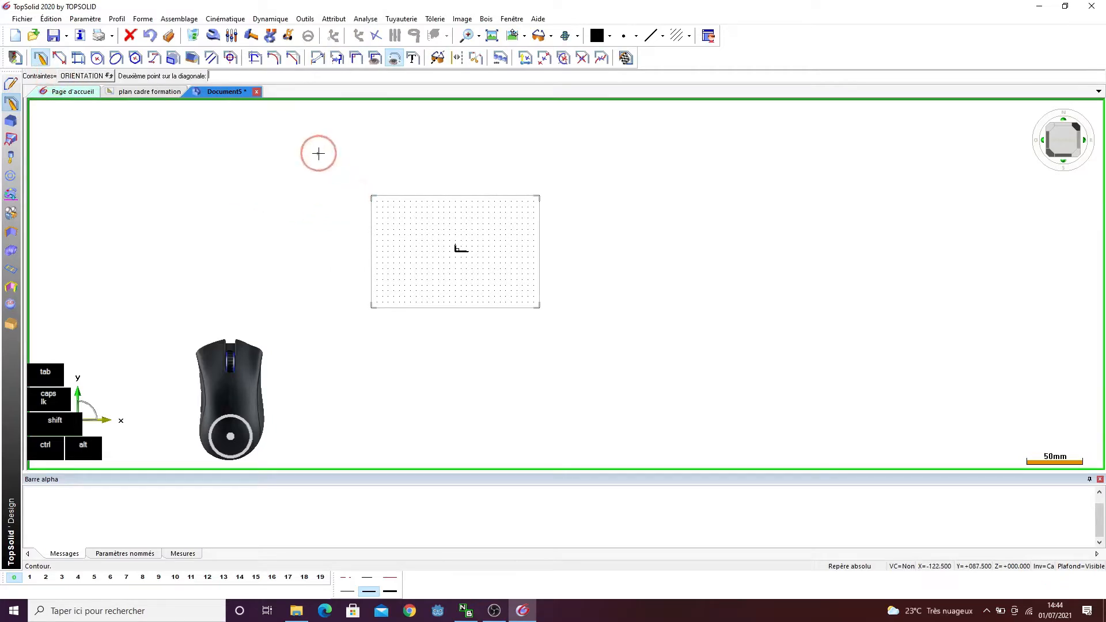
pyautogui.click(600, 340)
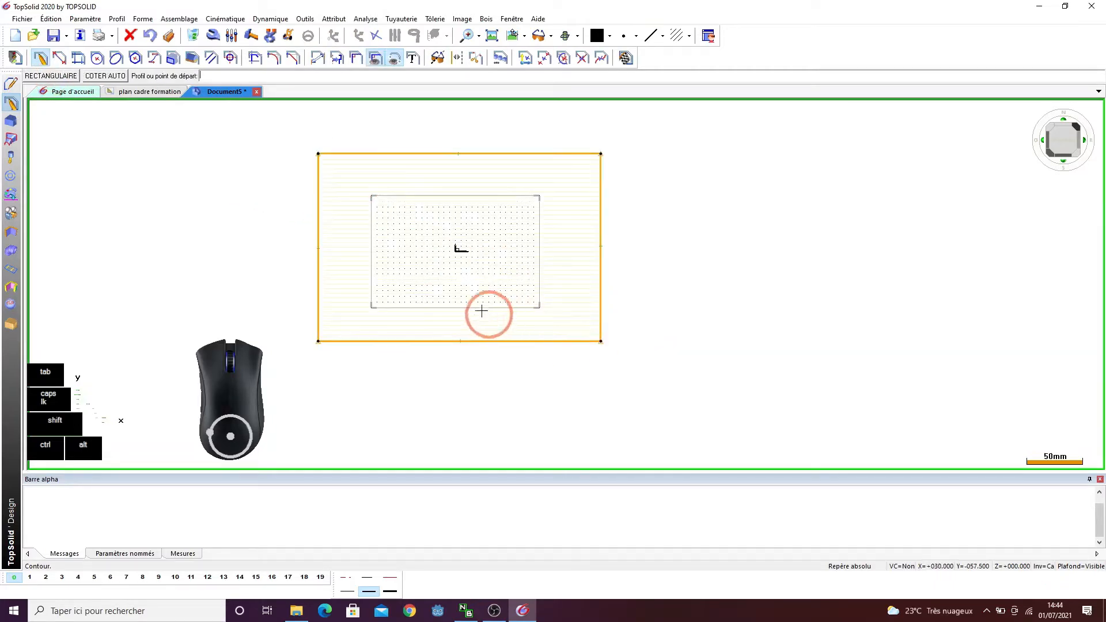
# - Dimension the rectangle automatically and constrain it symmetrically about the X and Y axes
pyautogui.click(102, 77)
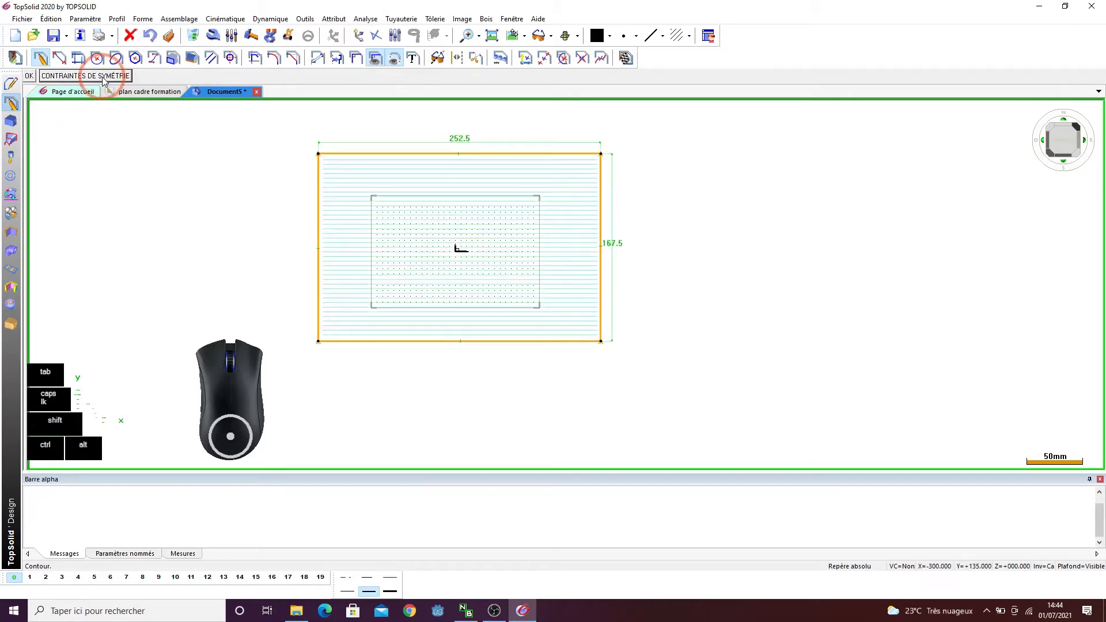
pyautogui.click(57, 77)
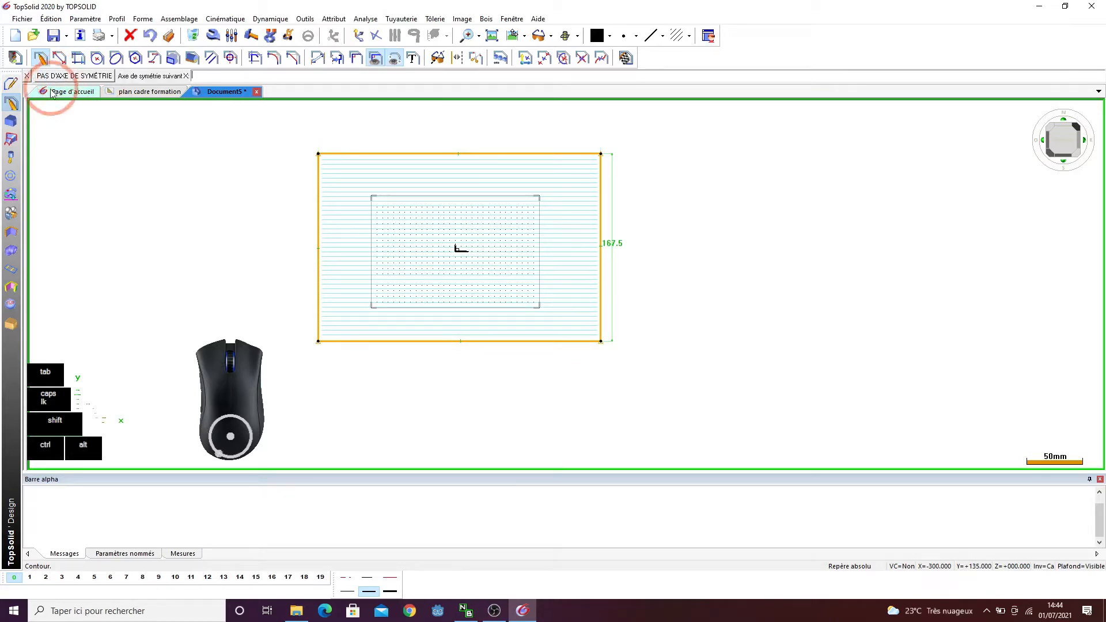
pyautogui.click(27, 76)
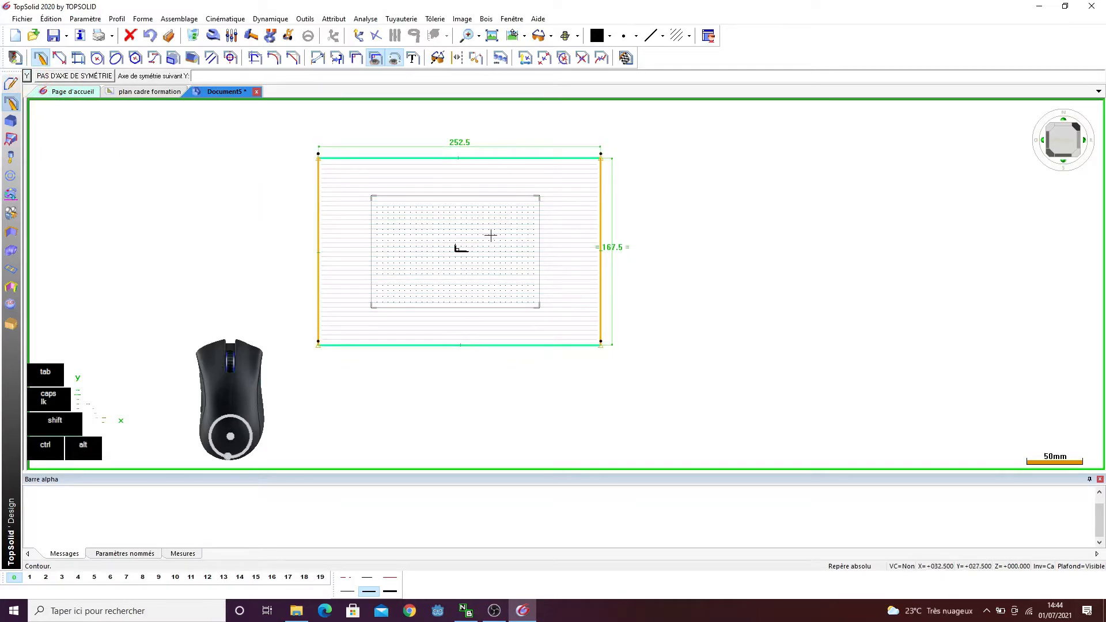
pyautogui.click(27, 76)
pyautogui.scroll(-1, 341, 280)
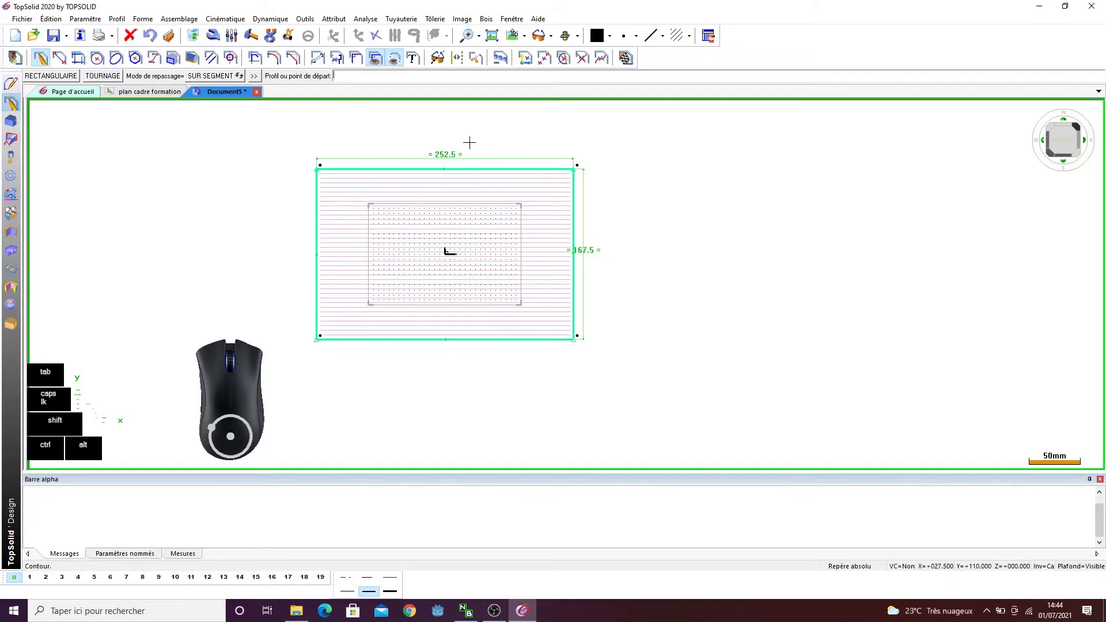
pyautogui.scroll(2, 464, 141)
pyautogui.scroll(-1, 400, 131)
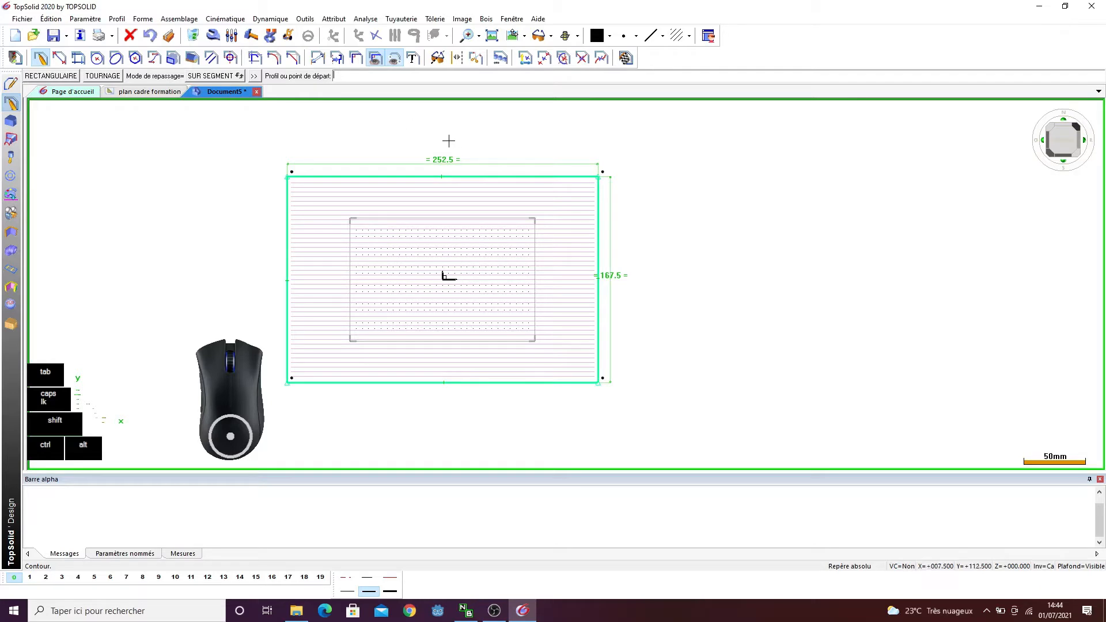
# - Set the rectangle's width to 360 mm and its height to 290 mm, and finish the outer contour
pyautogui.click(213, 36)
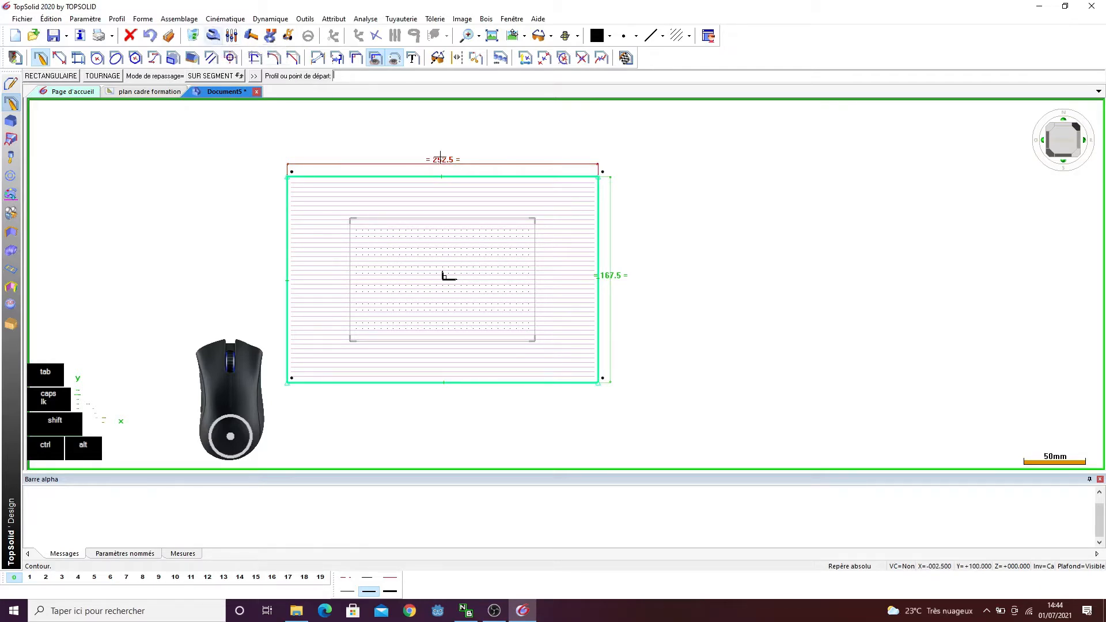
pyautogui.click(440, 157)
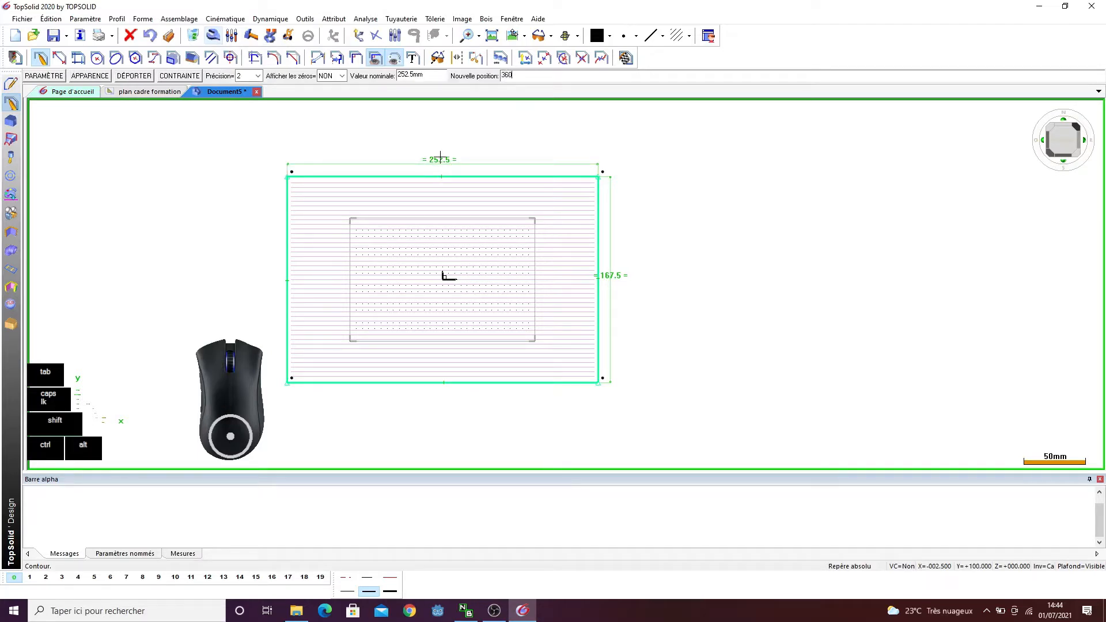
pyautogui.press('Return')
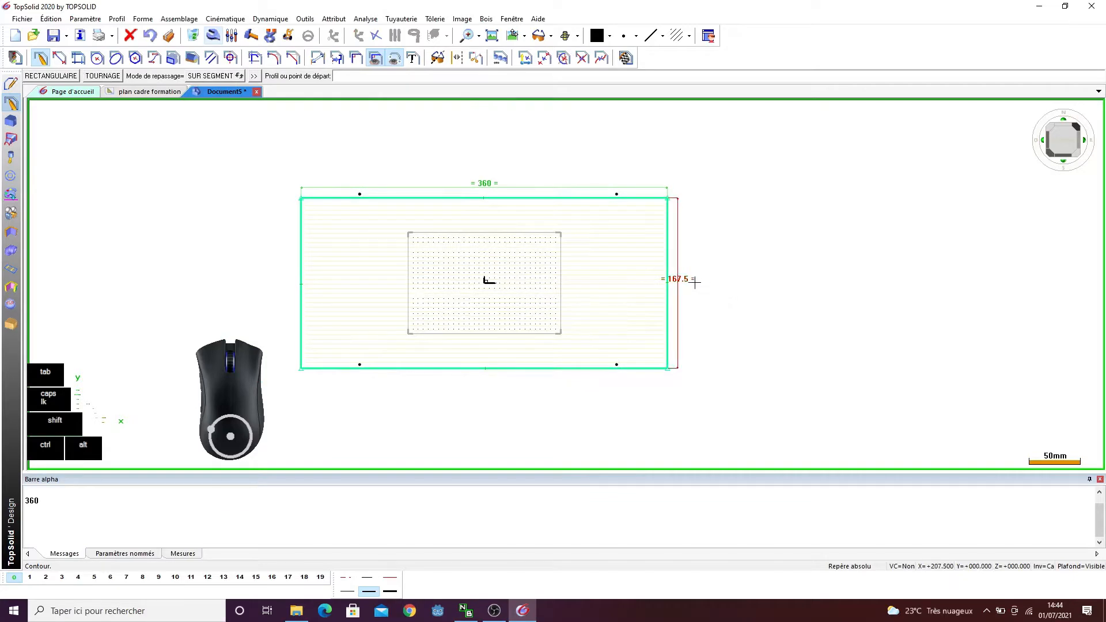
pyautogui.click(681, 275)
pyautogui.write('29')
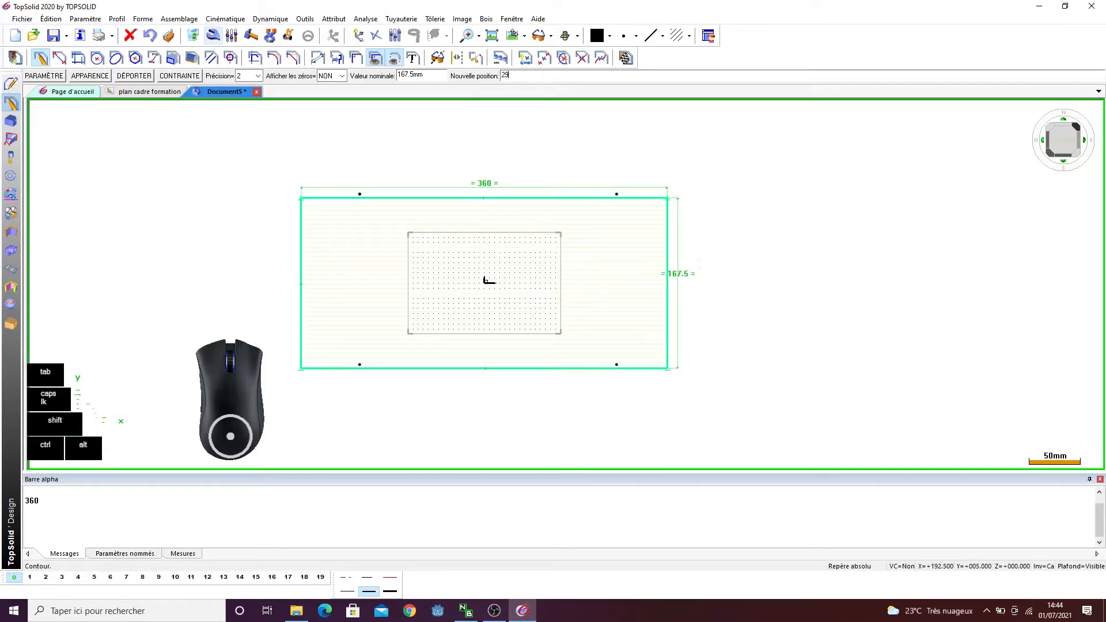
pyautogui.write('0')
pyautogui.press('Return')
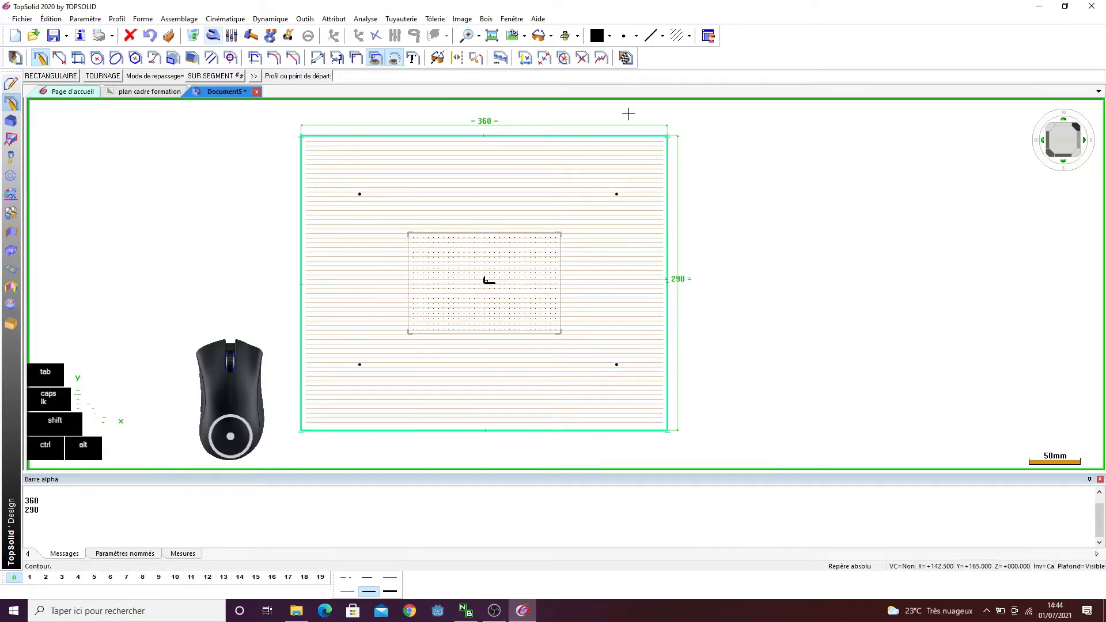
pyautogui.click(626, 59)
pyautogui.scroll(-3, 358, 208)
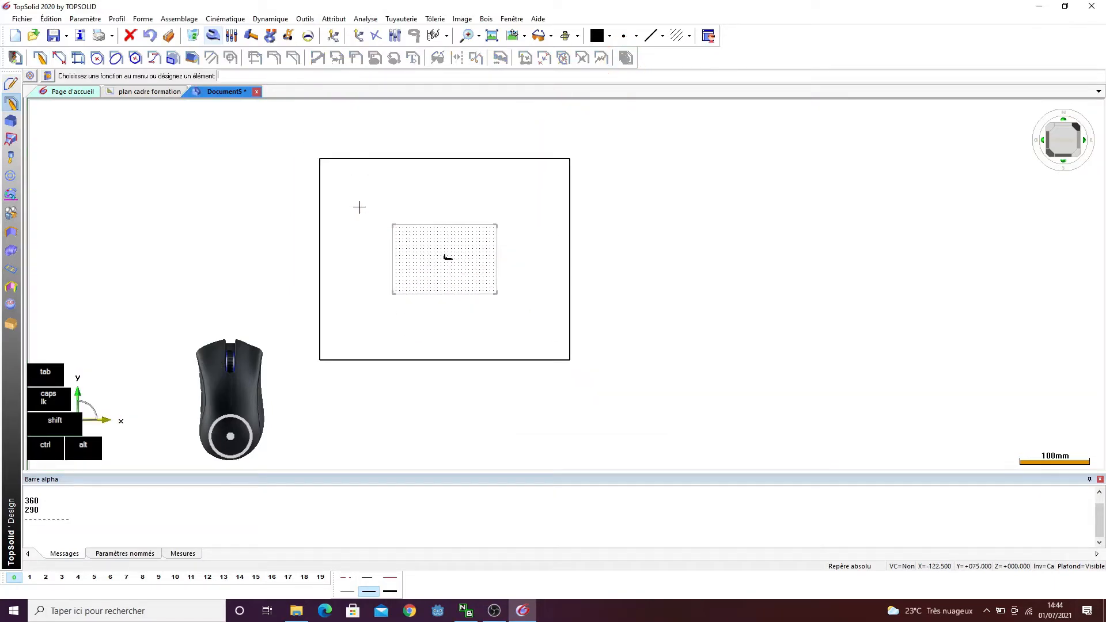
# - In a new contour, sketch the top rail as a long horizontal rectangle starting at the outer frame's upper-left corner
pyautogui.click(41, 58)
pyautogui.click(68, 77)
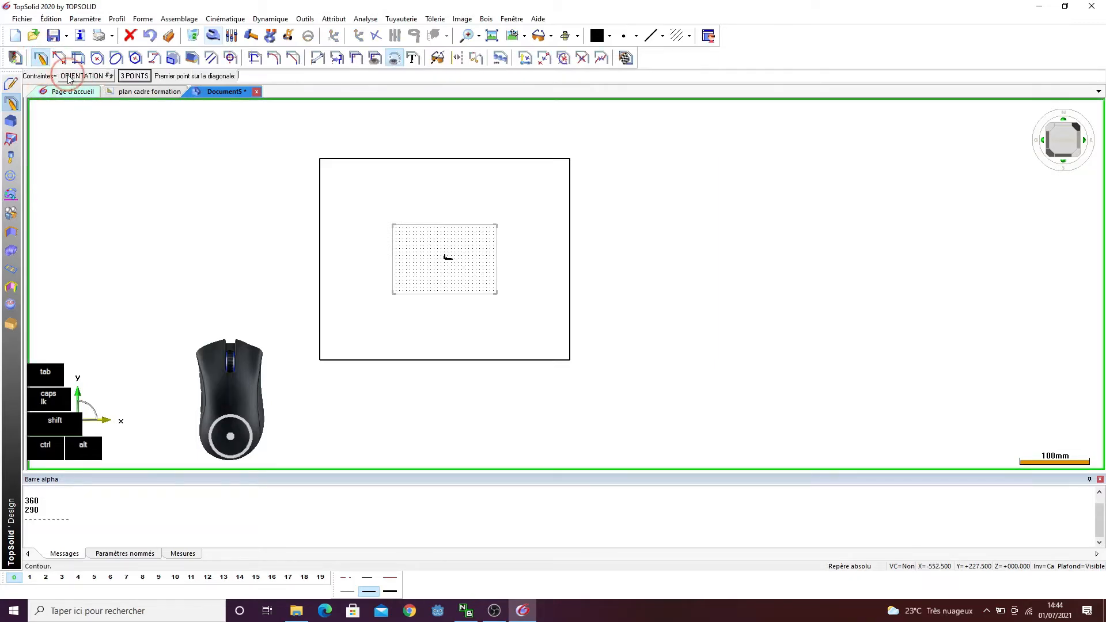
pyautogui.moveTo(376, 124); pyautogui.dragTo(331, 140, button='middle')
pyautogui.scroll(2, 331, 141)
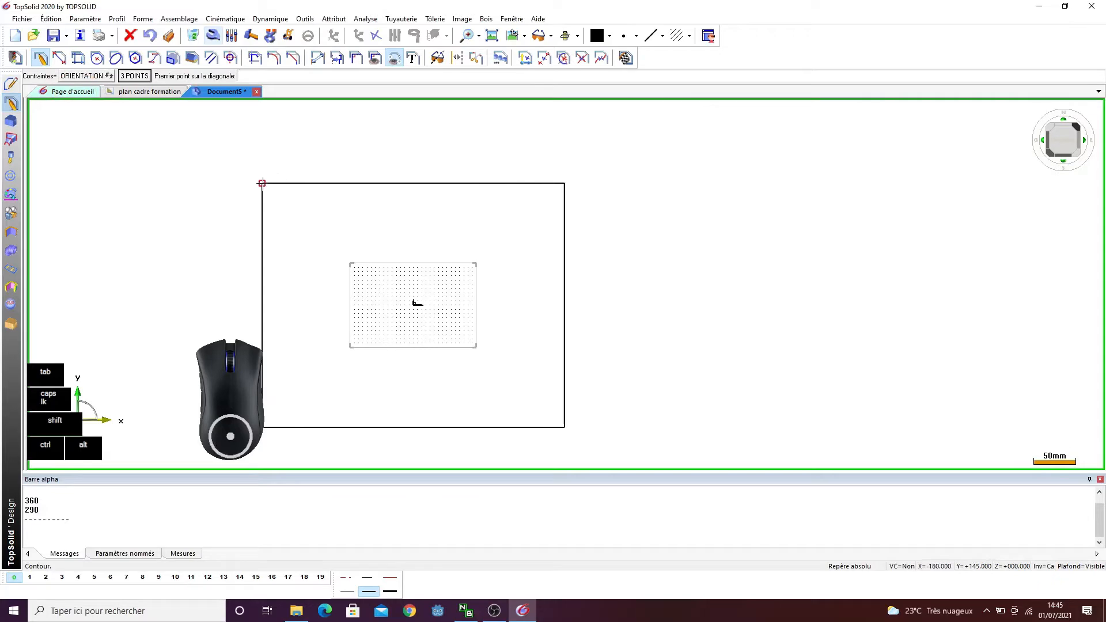
pyautogui.scroll(-1, 264, 185)
pyautogui.scroll(2, 266, 183)
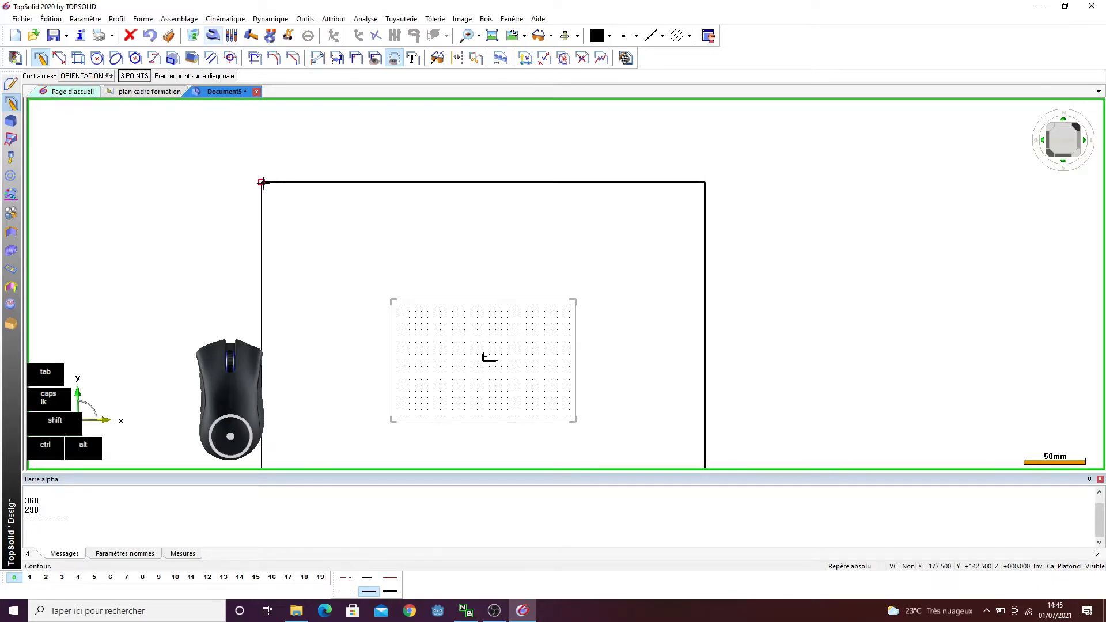
pyautogui.click(261, 182)
pyautogui.click(652, 234)
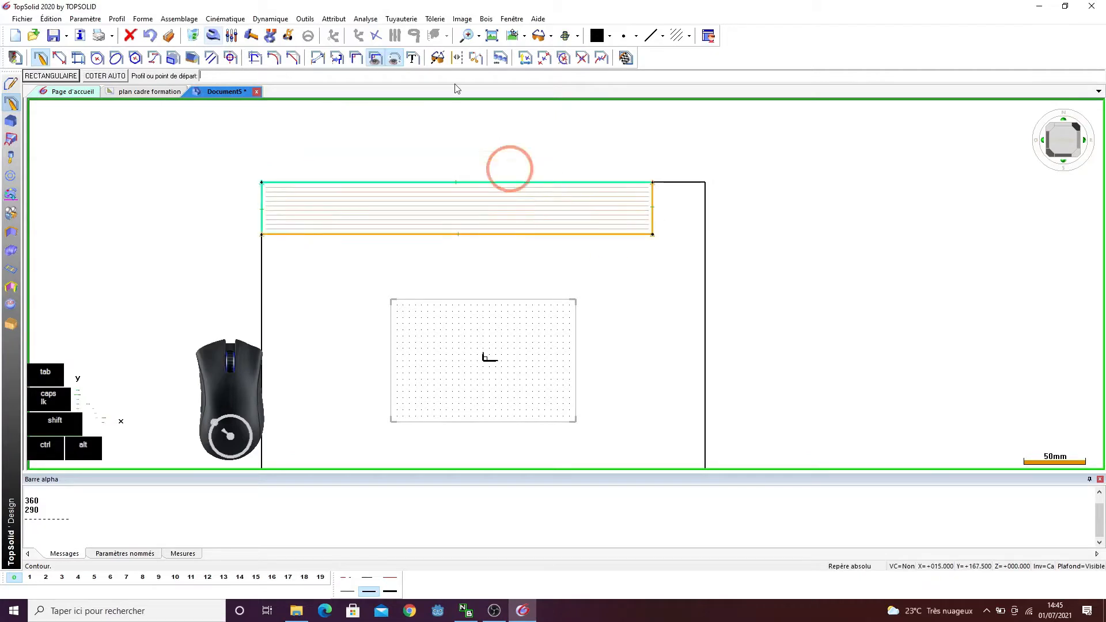
# - Sketch the right stile as a vertical rectangle about 37.5 mm by 247.5 mm from the outer frame's upper-right corner
pyautogui.scroll(-2, 501, 184)
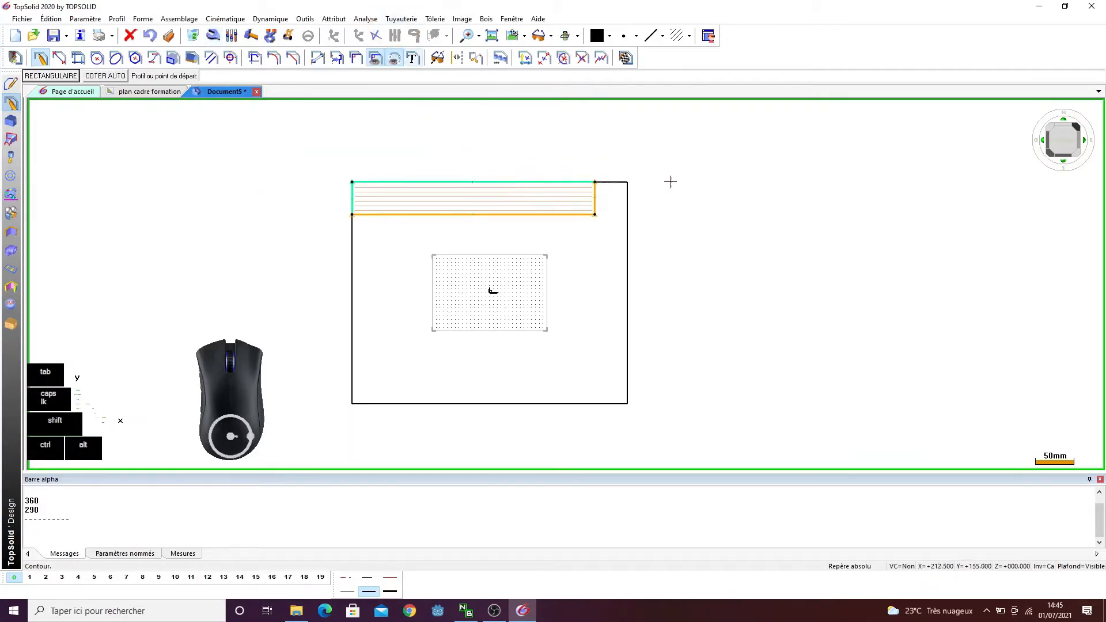
pyautogui.click(623, 181)
pyautogui.click(150, 37)
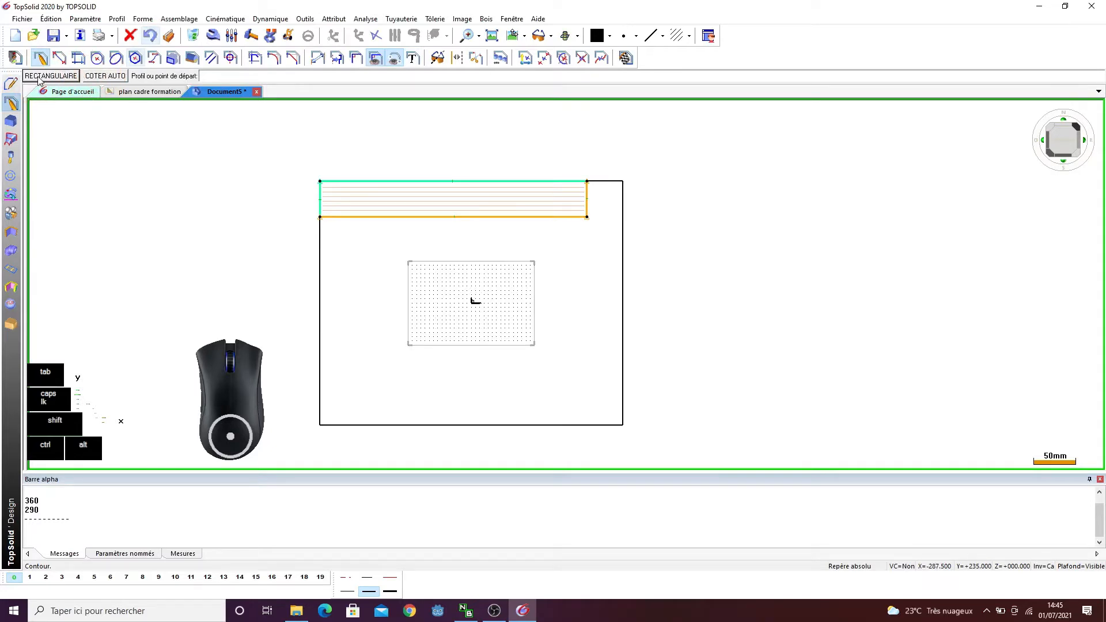
pyautogui.click(39, 78)
pyautogui.click(440, 181)
pyautogui.click(151, 37)
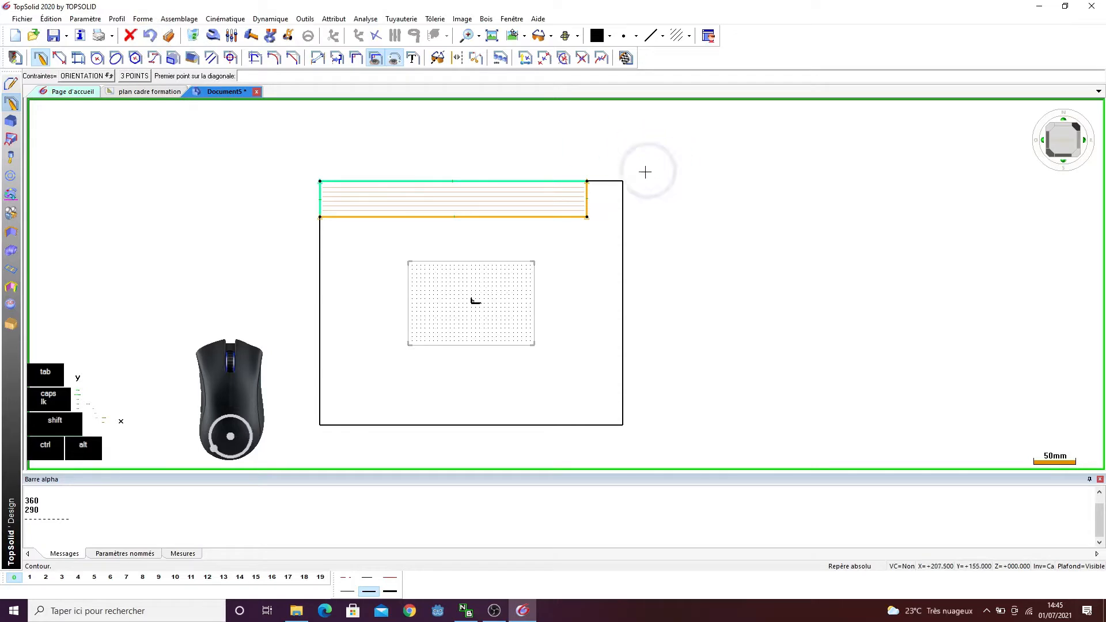
pyautogui.click(623, 181)
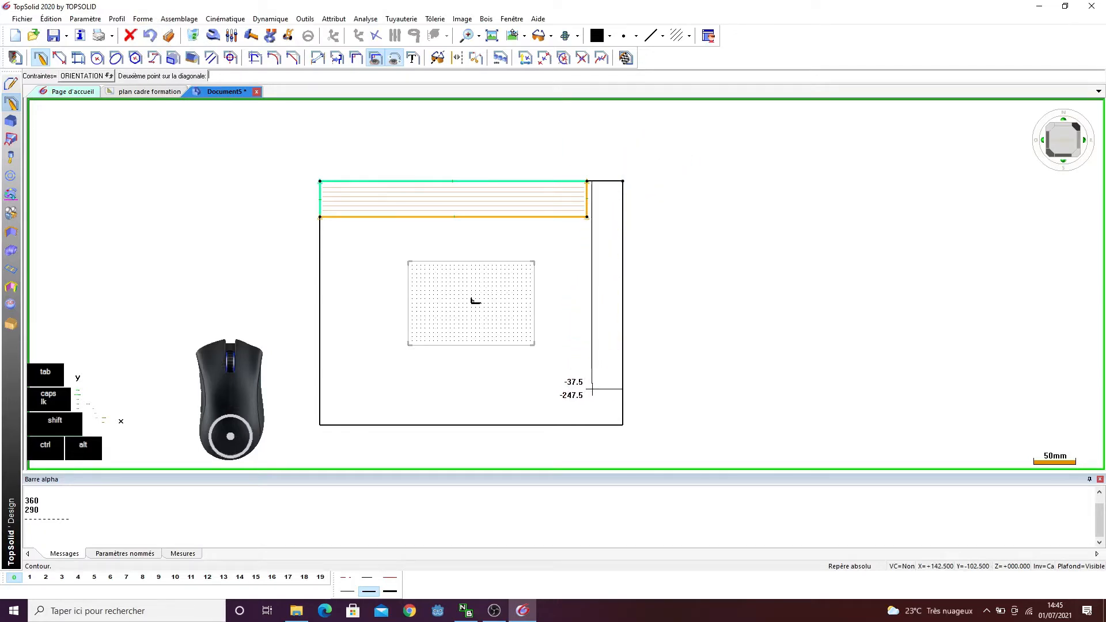
pyautogui.click(565, 374)
# - Sketch the bottom rail rectangle from the outer frame's lower-right corner and a vertical rectangle for the left stile between the two rails
pyautogui.rightClick(554, 404)
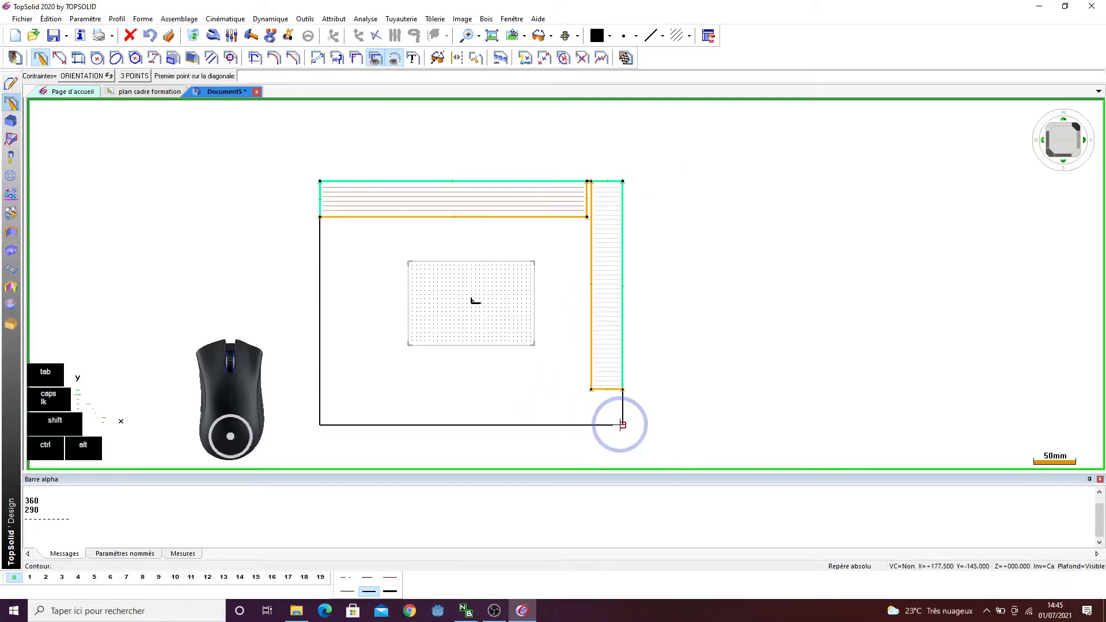
pyautogui.click(622, 425)
pyautogui.click(370, 392)
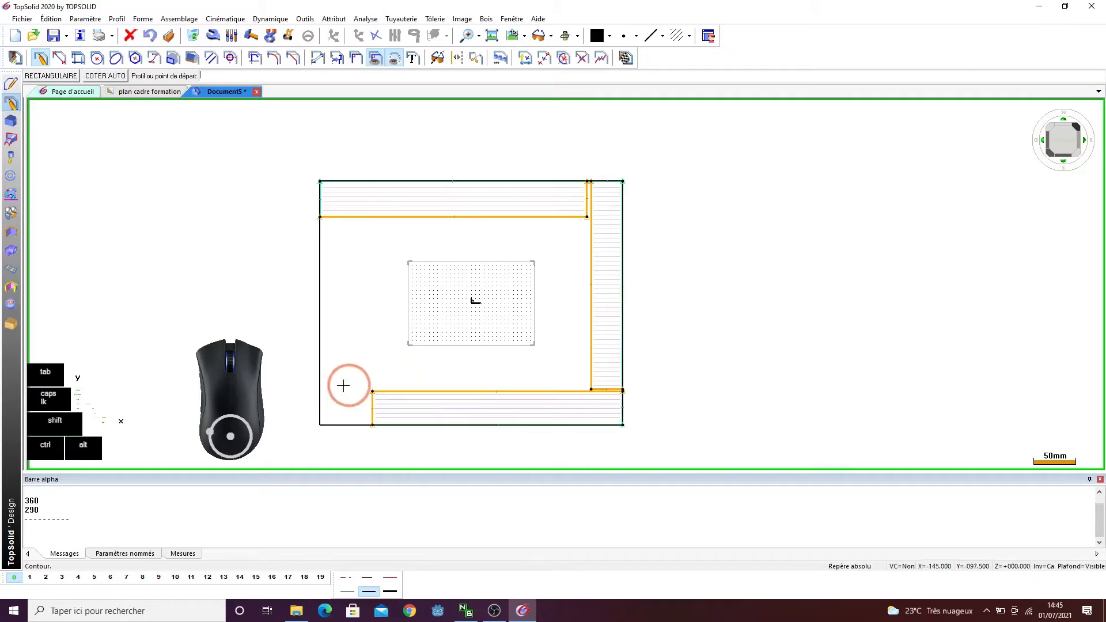
pyautogui.click(371, 421)
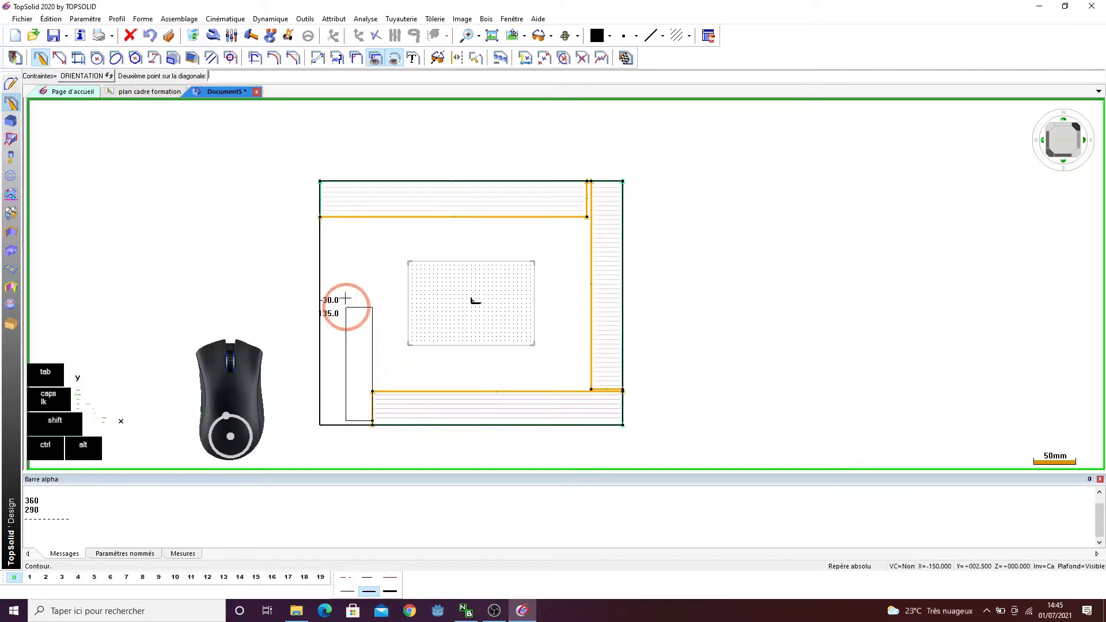
pyautogui.click(327, 227)
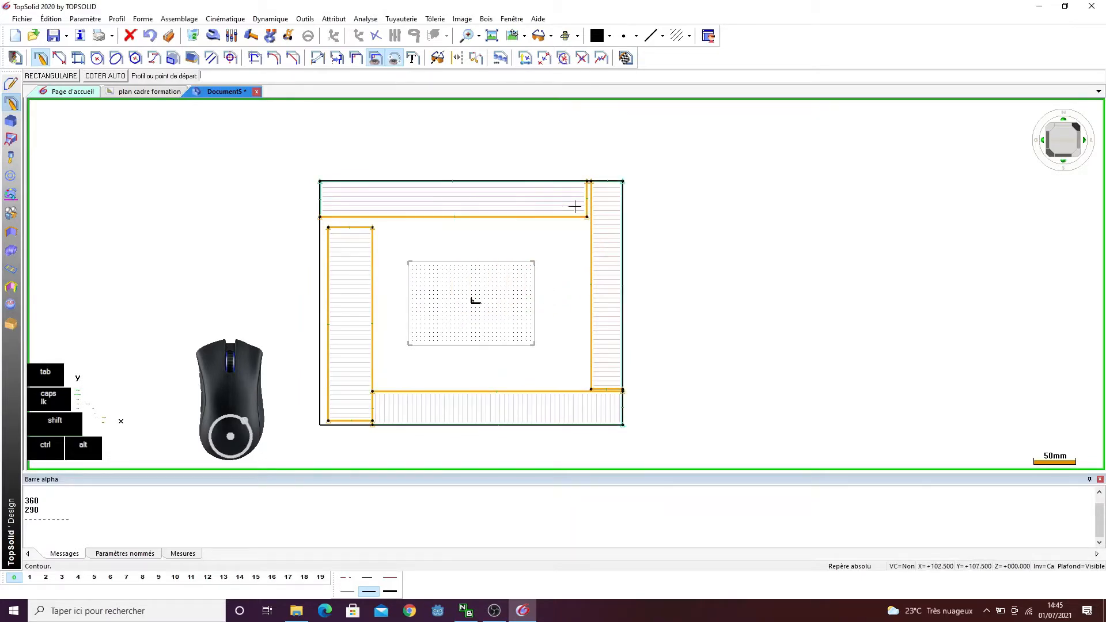
# - Add a coincidence constraint between the top rail's right end and the right stile's inner edge
pyautogui.scroll(2, 598, 261)
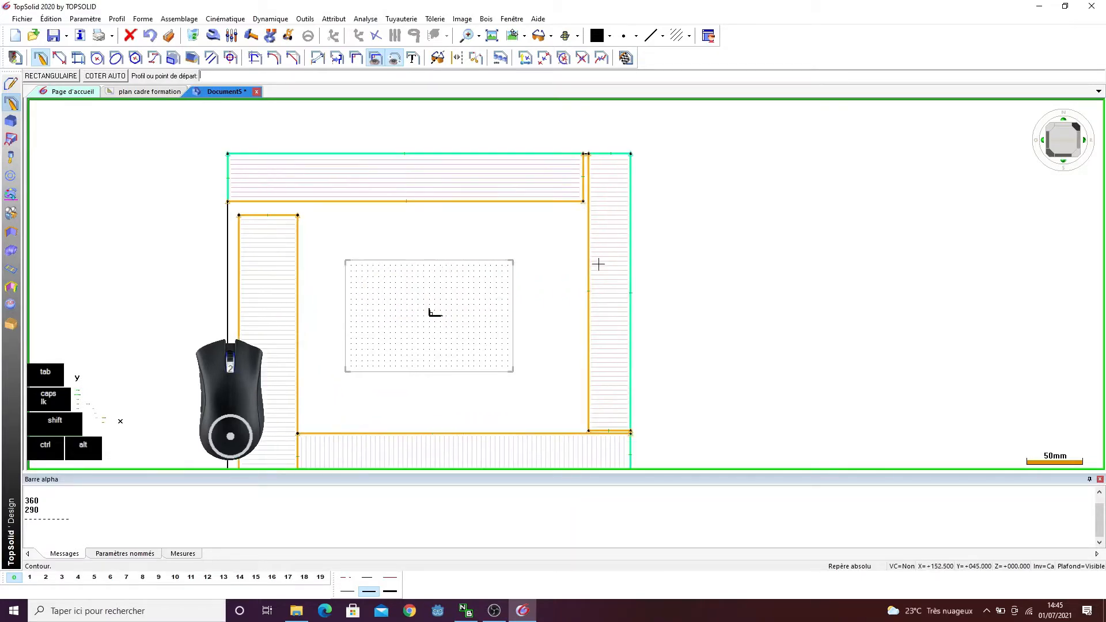
pyautogui.scroll(-2, 566, 166)
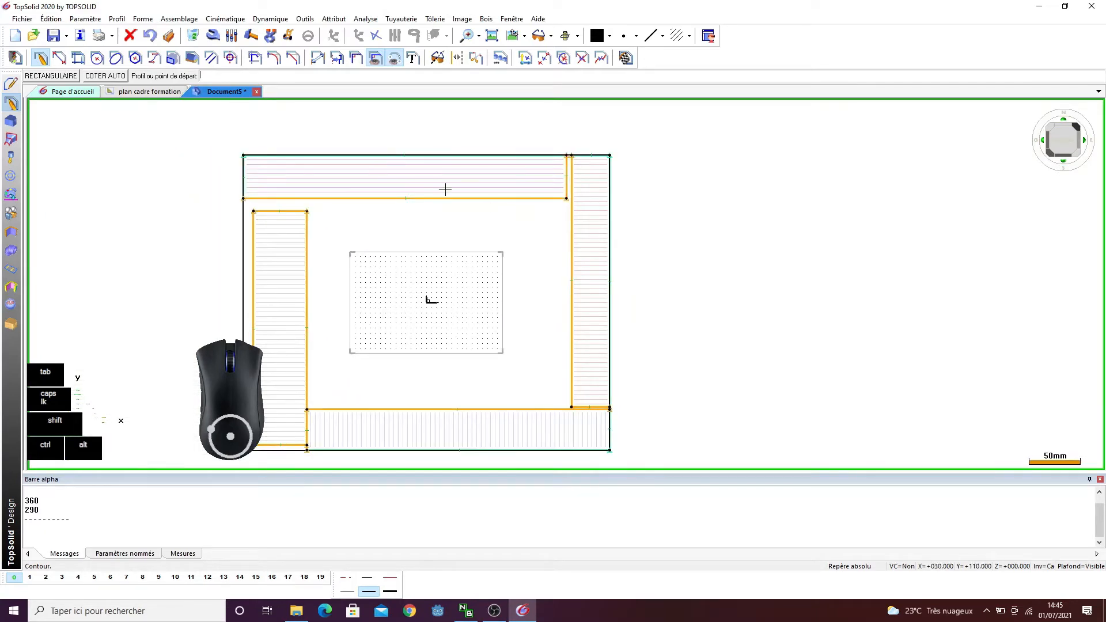
pyautogui.click(357, 59)
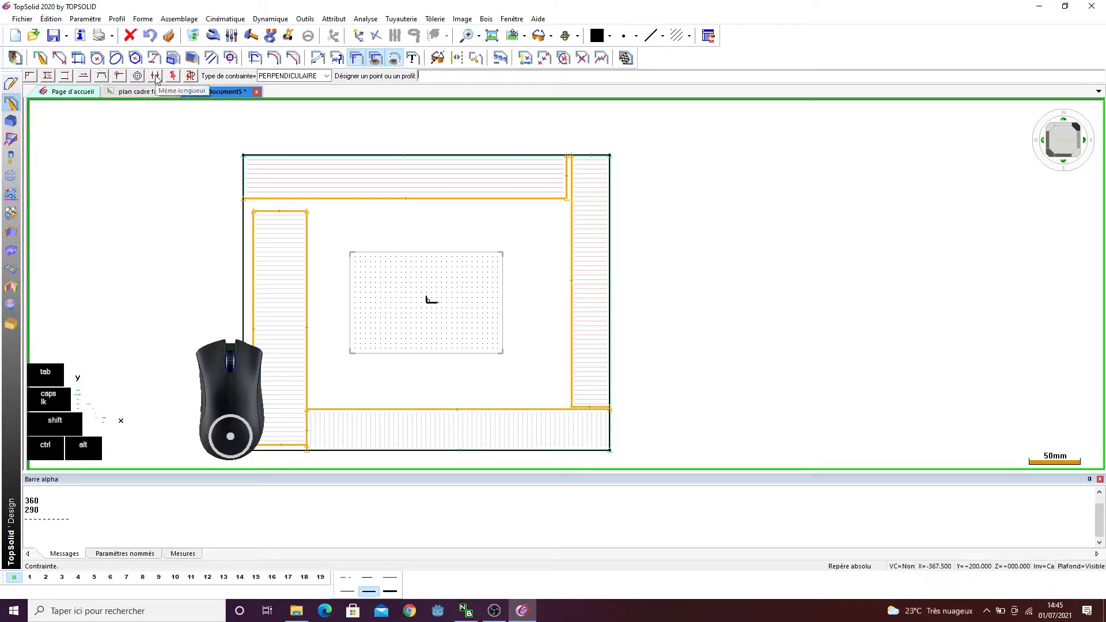
pyautogui.click(119, 76)
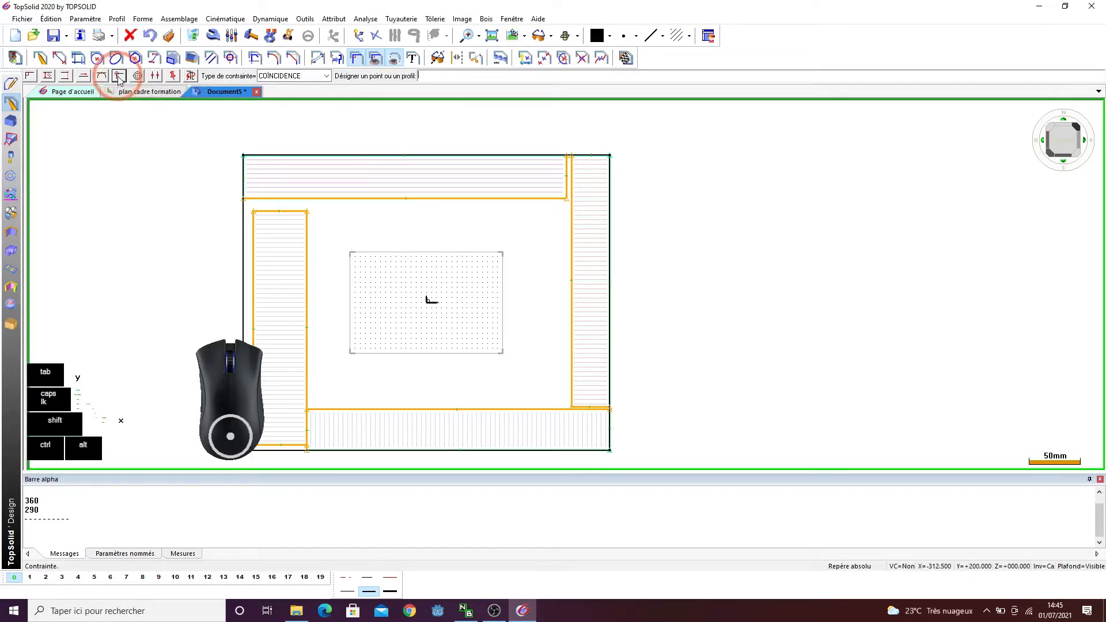
pyautogui.click(568, 173)
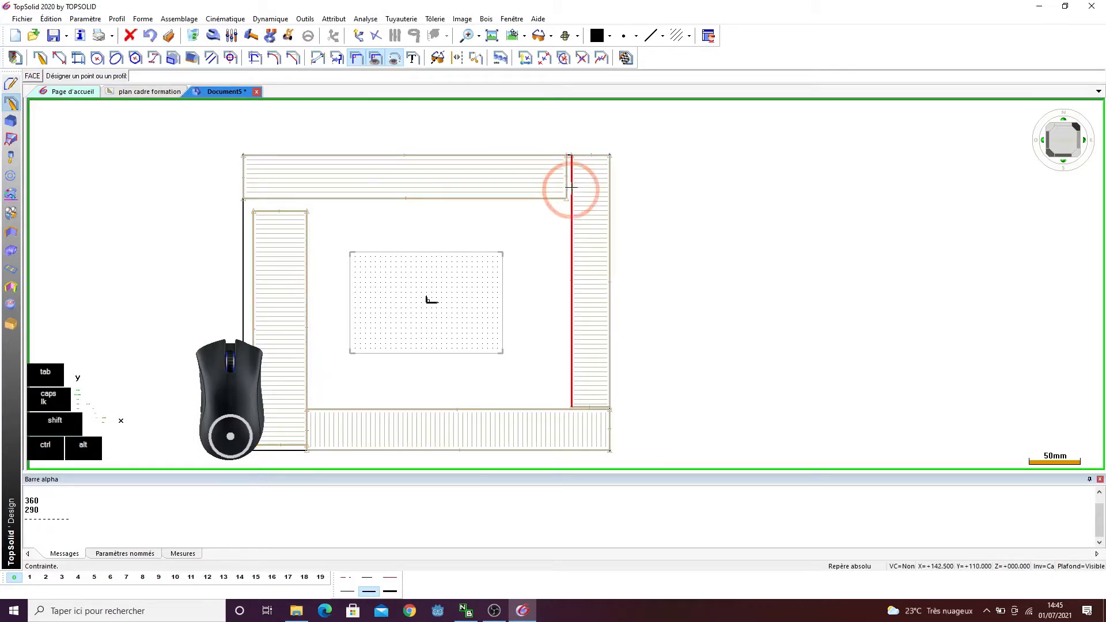
pyautogui.click(586, 292)
# - Make the right stile's lower edge coincident with the bottom rail's upper edge
pyautogui.scroll(3, 599, 453)
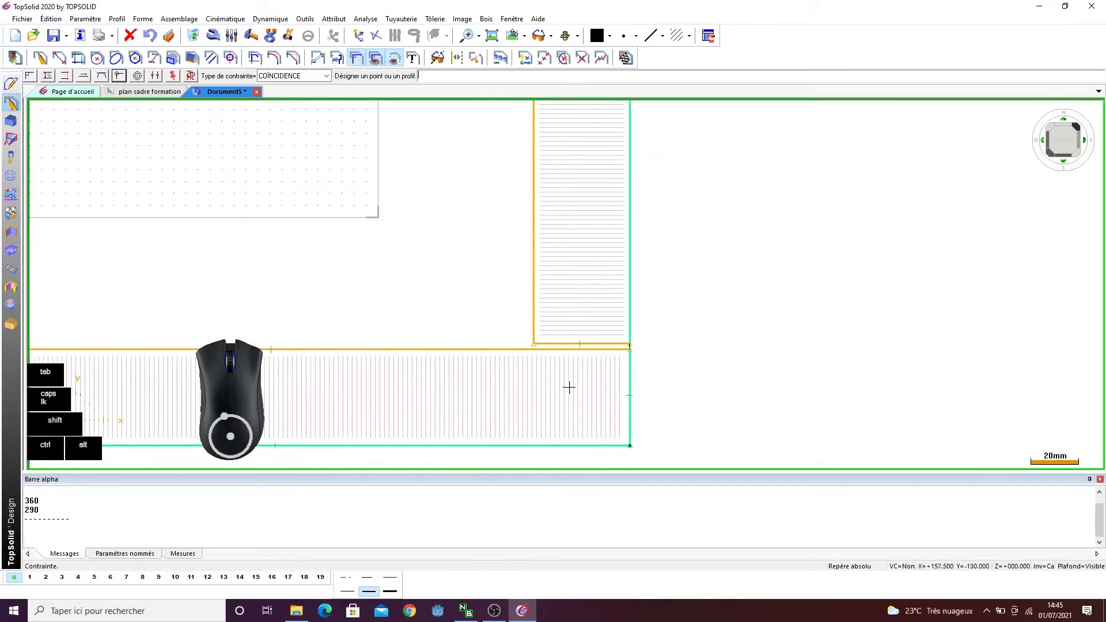
pyautogui.click(561, 343)
pyautogui.click(576, 343)
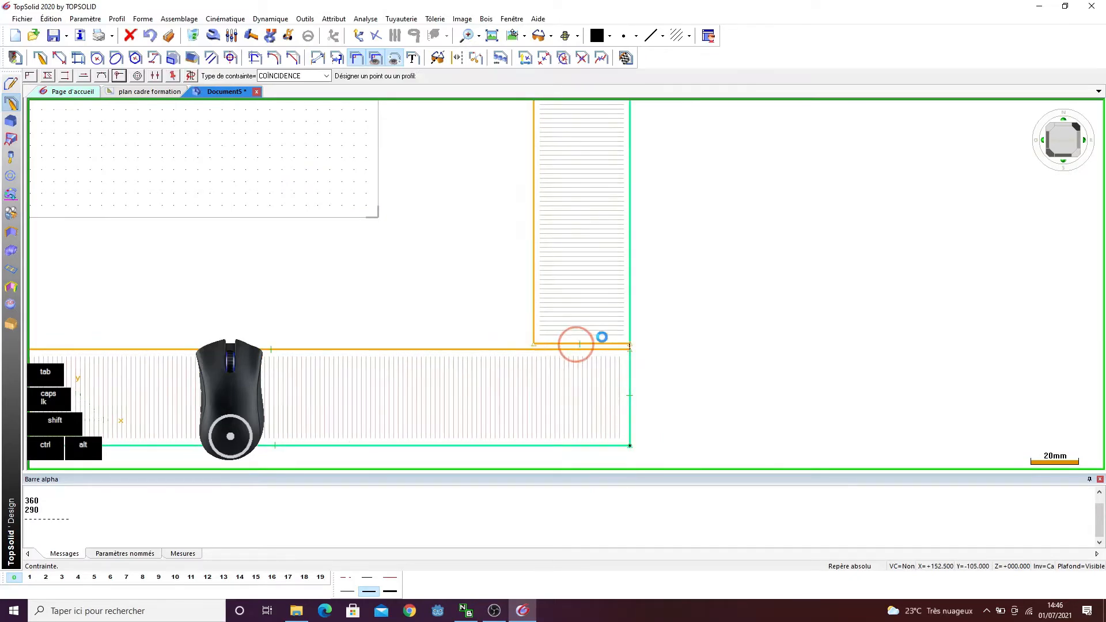
# - Make the left stile's lower-left corner coincident with the outer frame's corner, and its inner edge coincident with the bottom rail's left end
pyautogui.scroll(-3, 710, 301)
pyautogui.scroll(3, 318, 380)
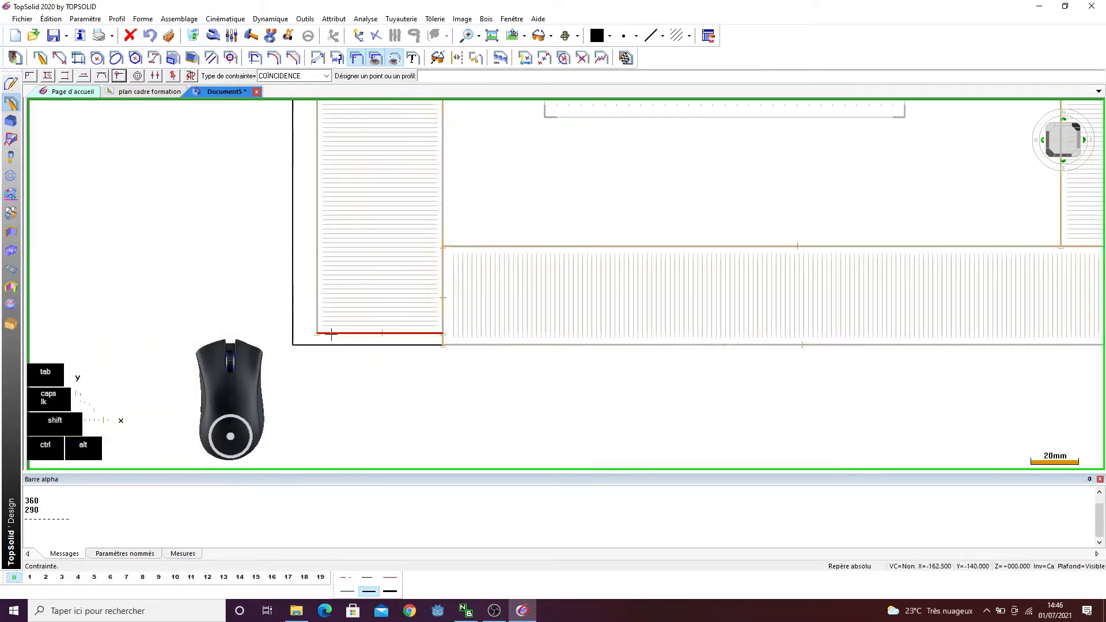
pyautogui.click(299, 340)
pyautogui.click(292, 344)
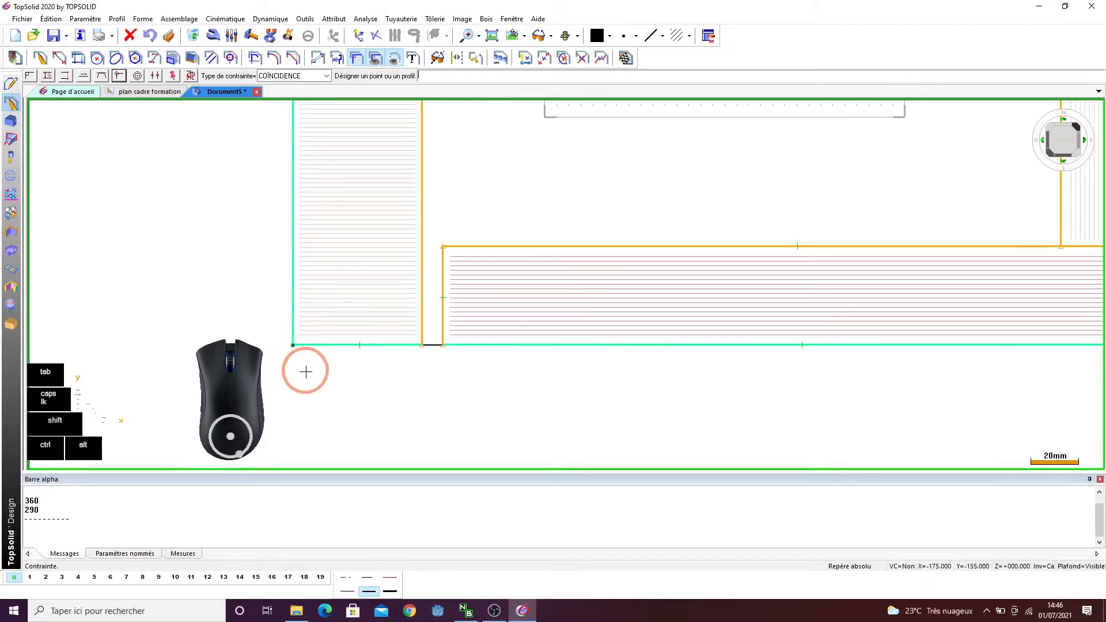
pyautogui.scroll(-2, 323, 412)
pyautogui.click(397, 335)
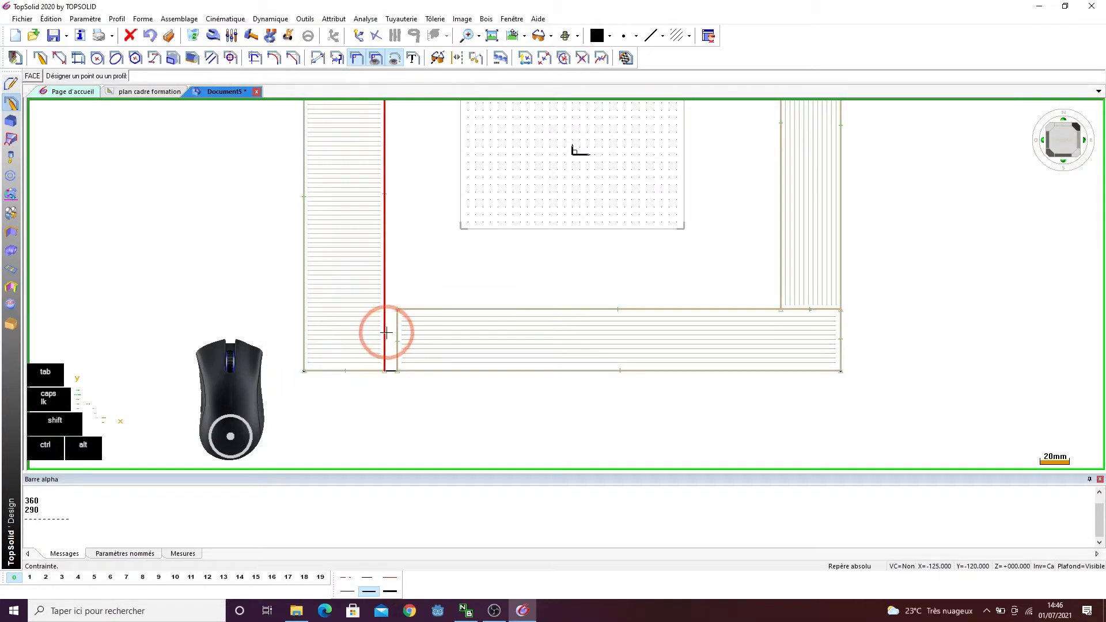
pyautogui.click(386, 331)
# - Make the left stile's upper-left corner coincident with the top rail's lower-left corner
pyautogui.scroll(-3, 389, 403)
pyautogui.scroll(2, 398, 127)
pyautogui.scroll(1, 392, 127)
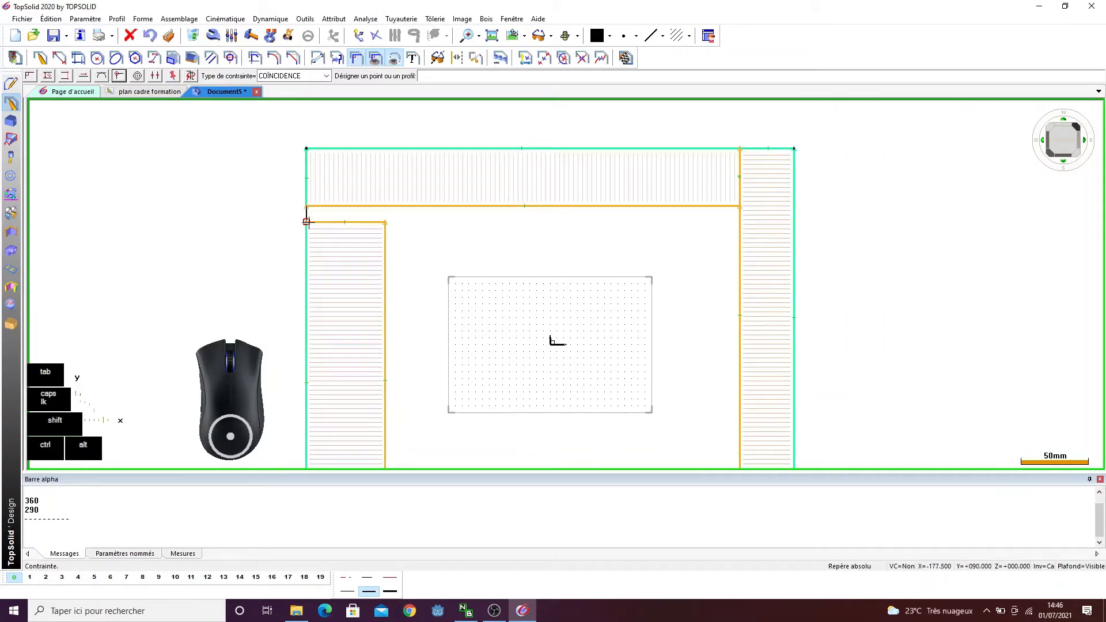
pyautogui.click(306, 205)
pyautogui.click(306, 206)
pyautogui.scroll(-6, 323, 133)
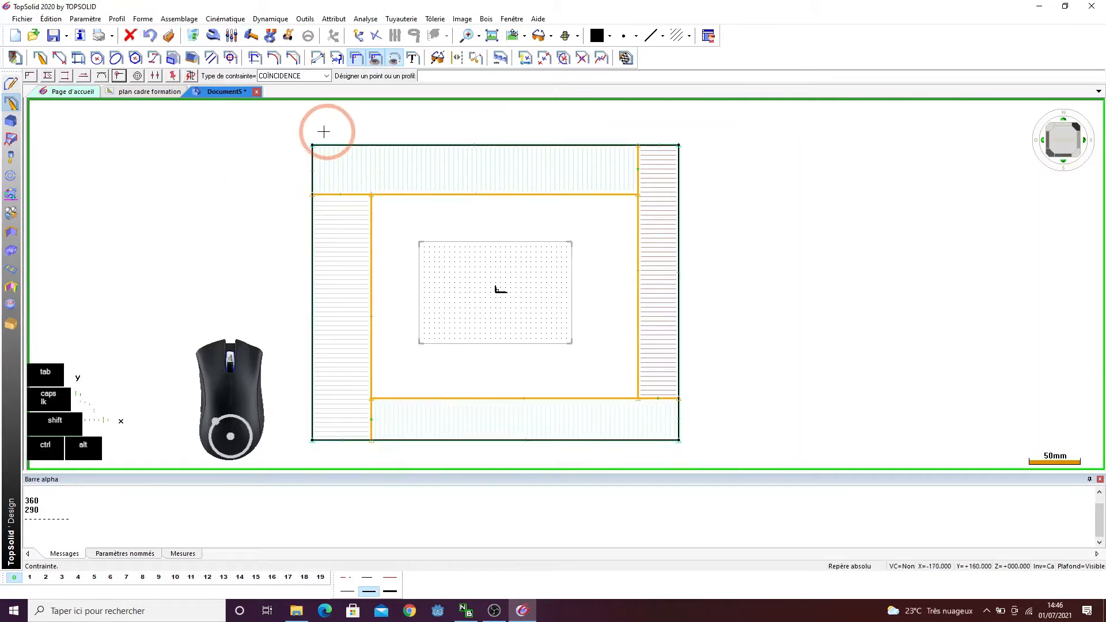
# - Dimension the right stile's width, placing the dimension above the frame
pyautogui.scroll(3, 307, 167)
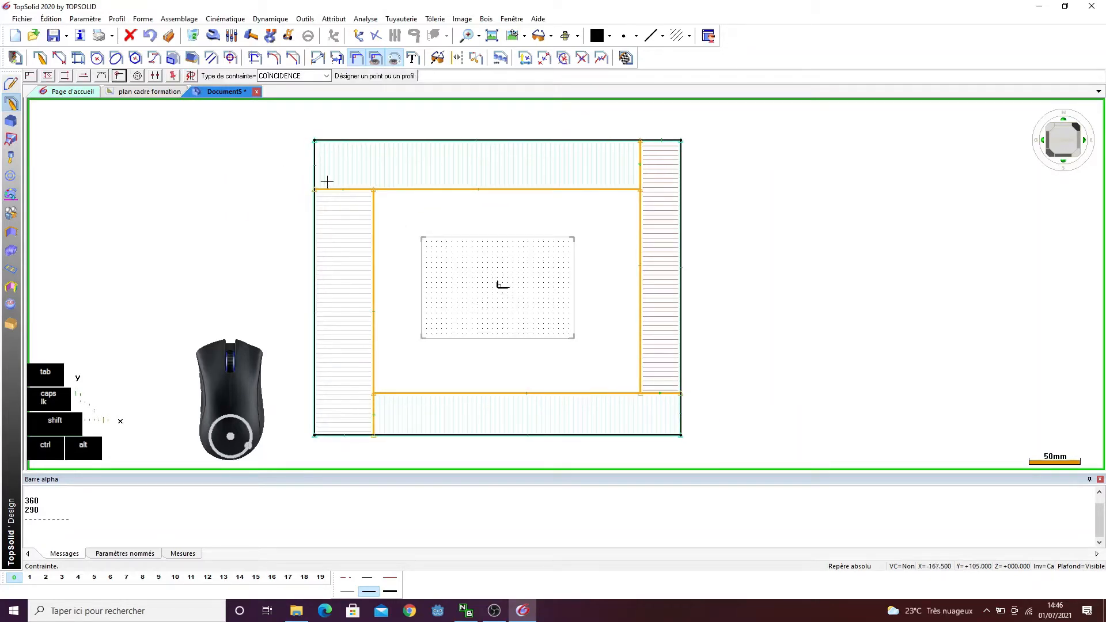
pyautogui.click(318, 58)
pyautogui.scroll(-2, 518, 305)
pyautogui.scroll(2, 593, 144)
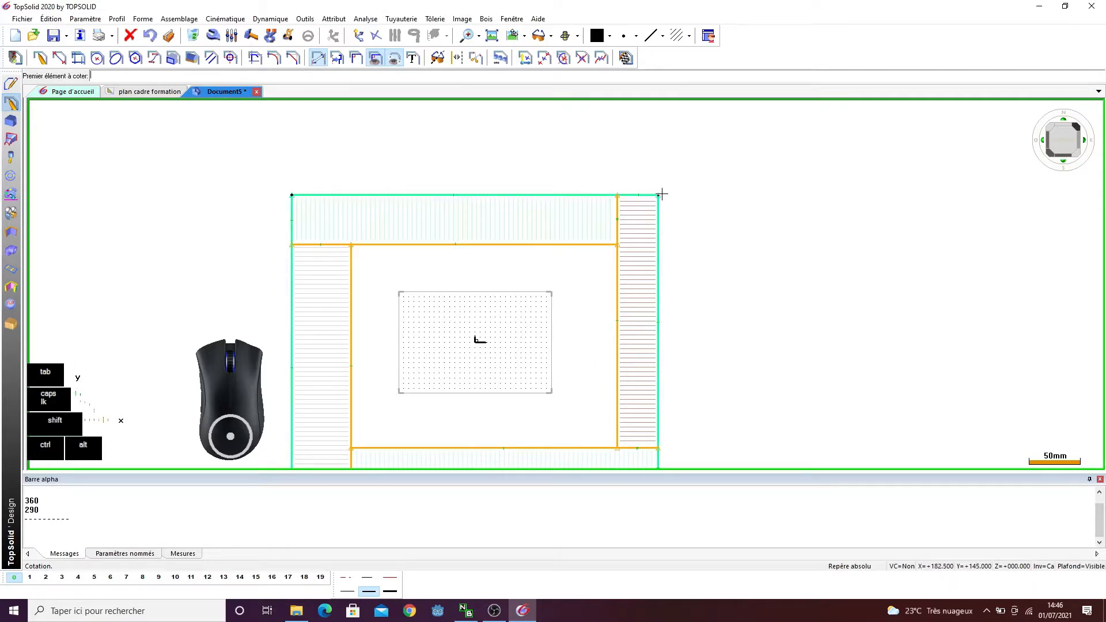
pyautogui.click(629, 195)
pyautogui.click(630, 195)
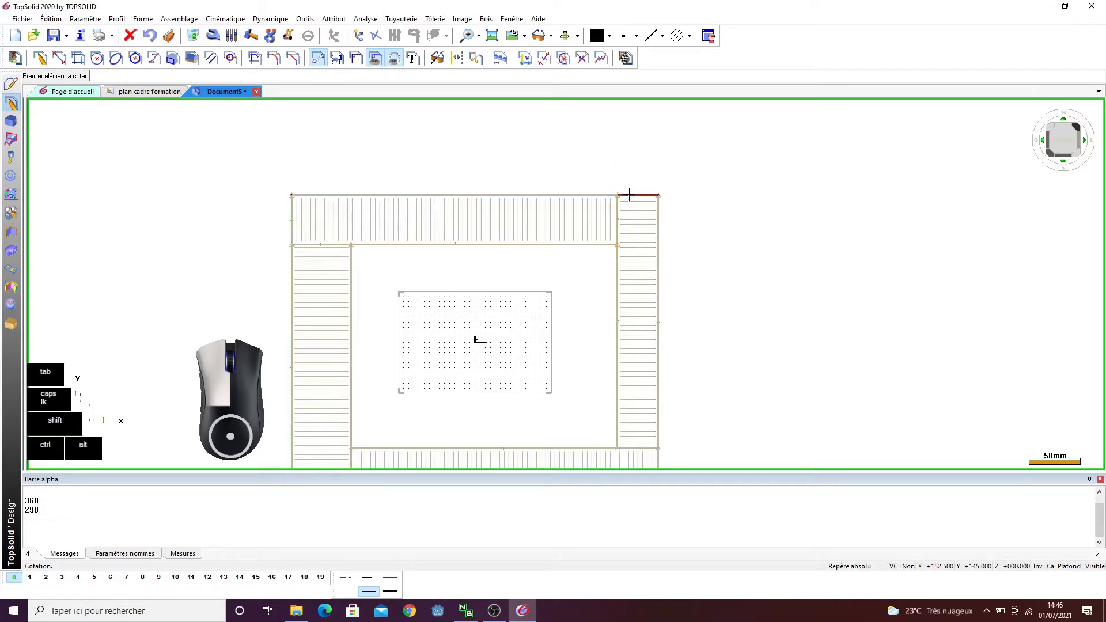
pyautogui.click(630, 194)
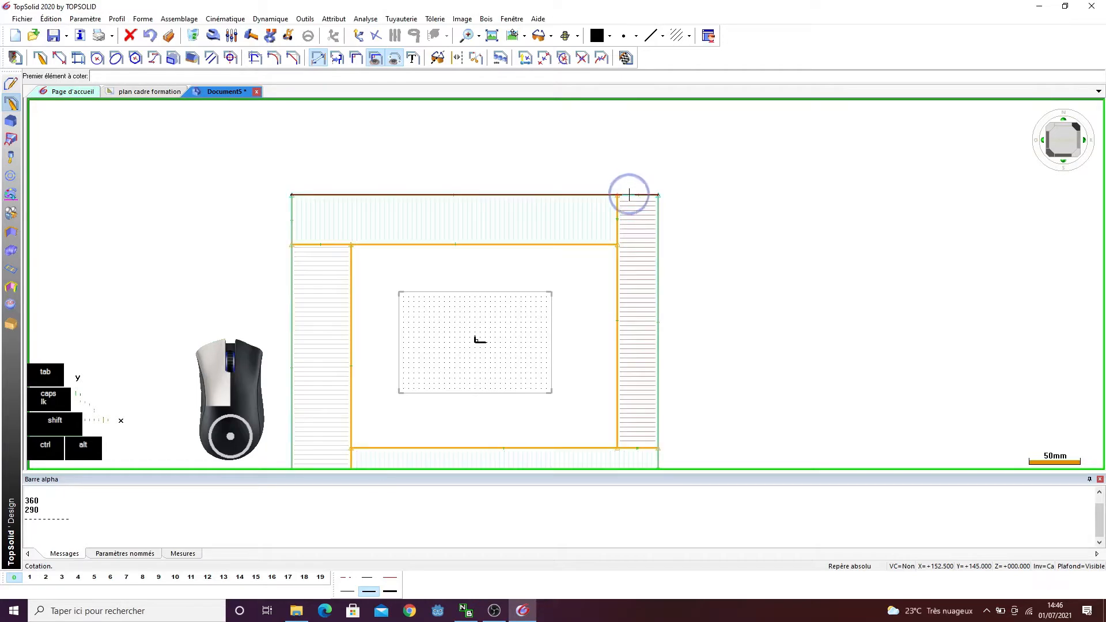
pyautogui.click(630, 194)
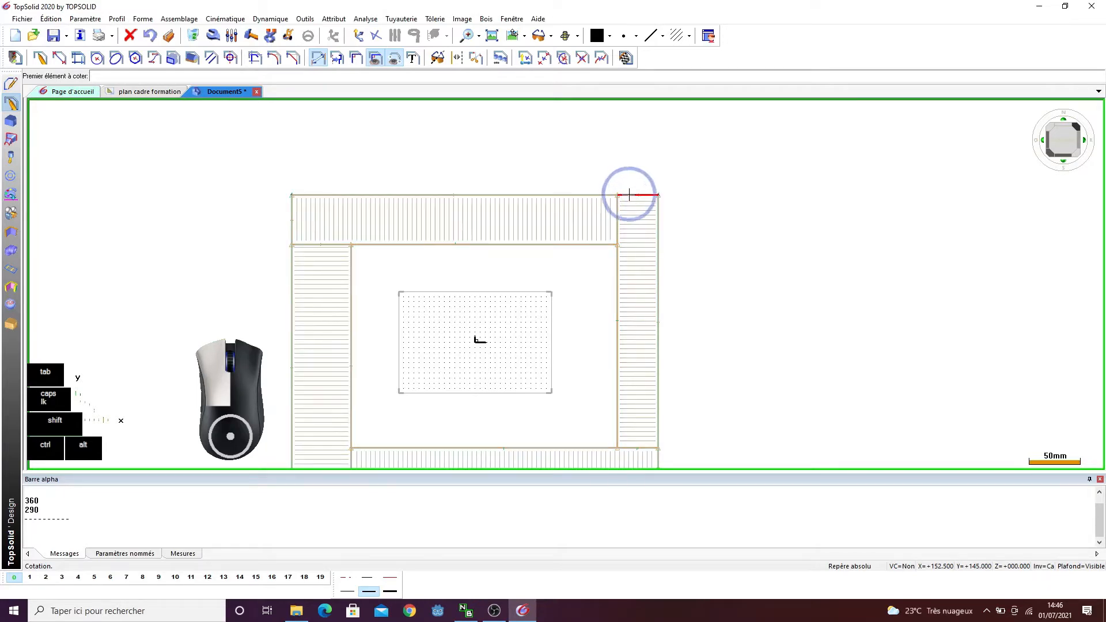
pyautogui.click(632, 170)
pyautogui.scroll(-3, 540, 146)
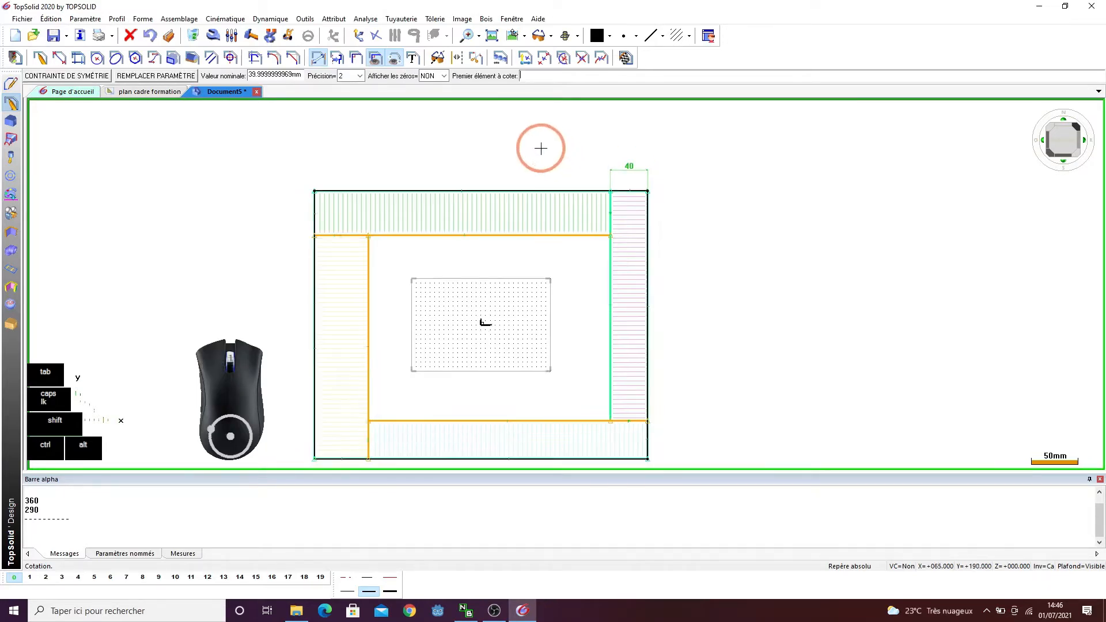
# - Dimension the top rail's height beside the frame and the left stile's width below it
pyautogui.scroll(1, 355, 182)
pyautogui.click(375, 195)
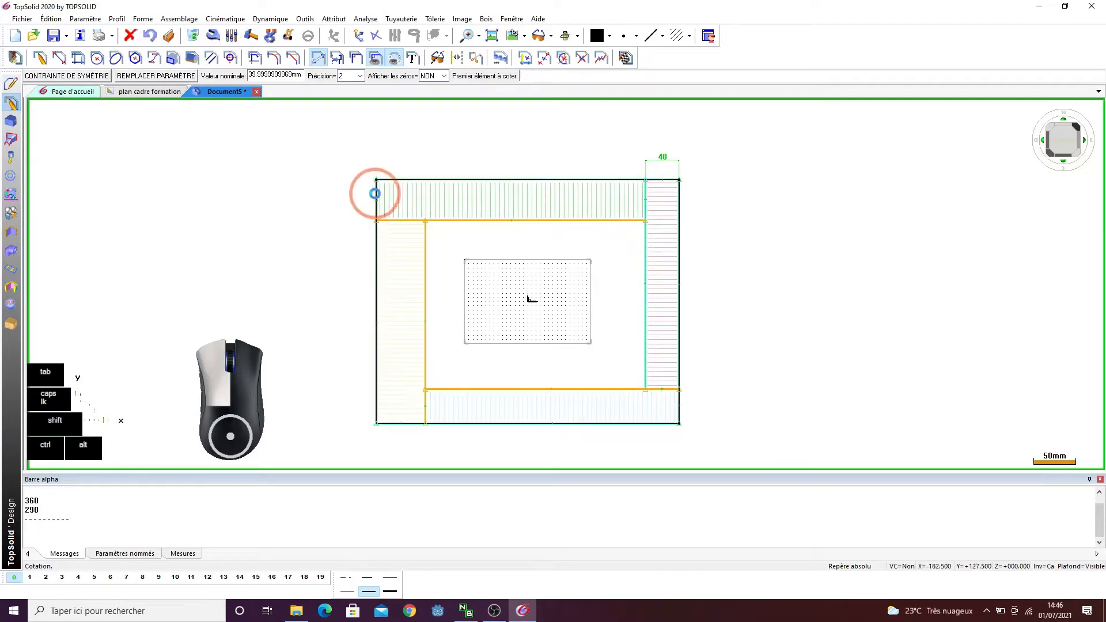
pyautogui.click(360, 195)
pyautogui.click(394, 453)
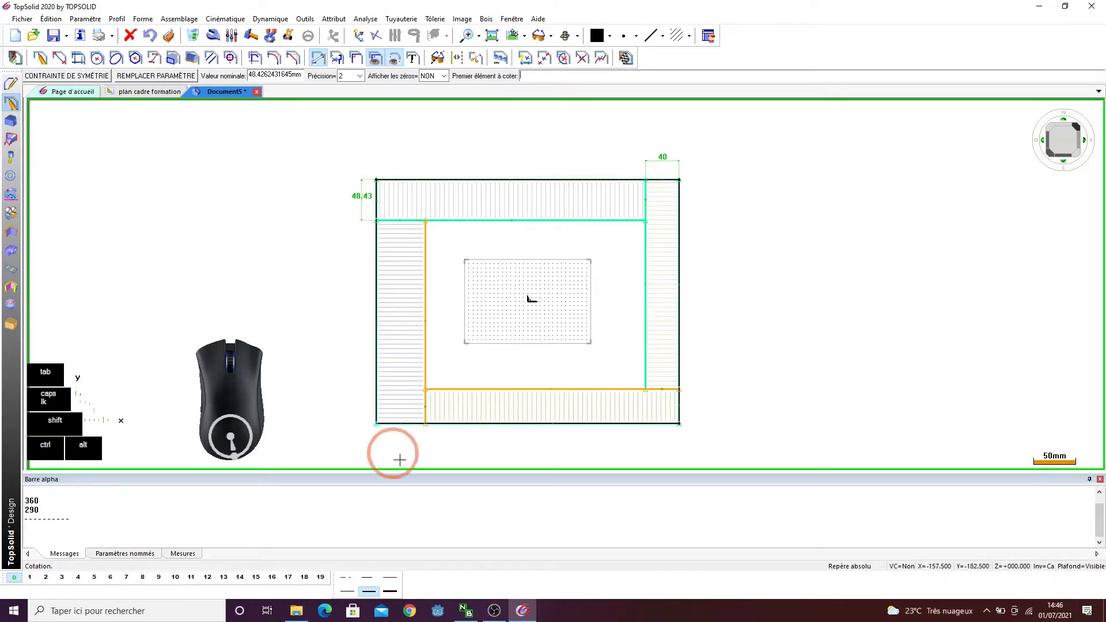
pyautogui.click(403, 427)
pyautogui.click(408, 445)
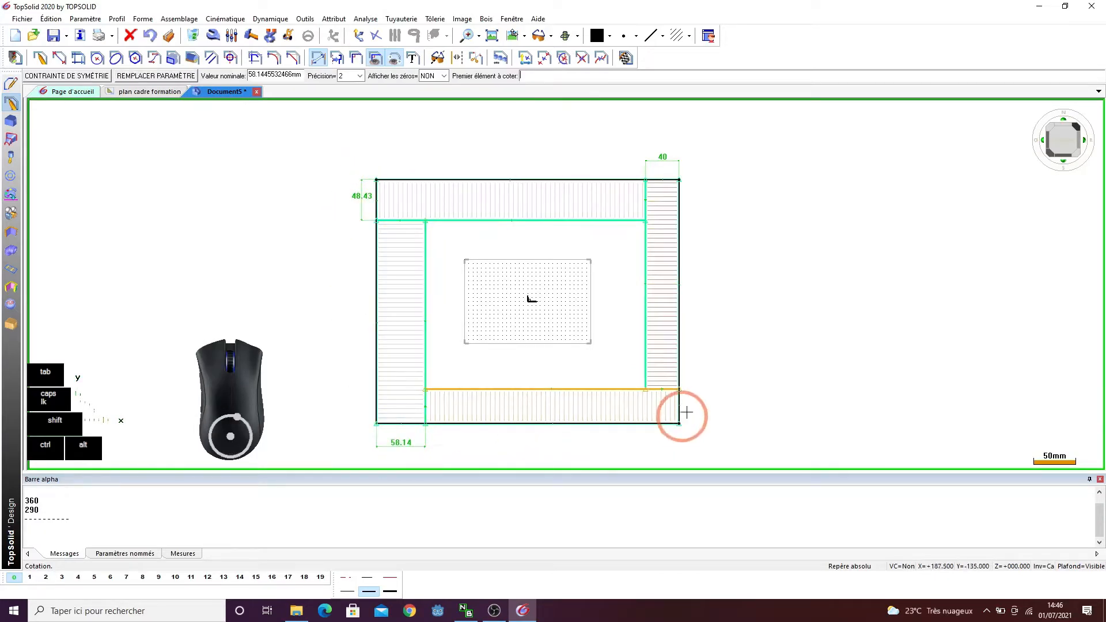
# - Dimension the bottom rail's height, placing the dimension outside the frame's right edge
pyautogui.click(680, 404)
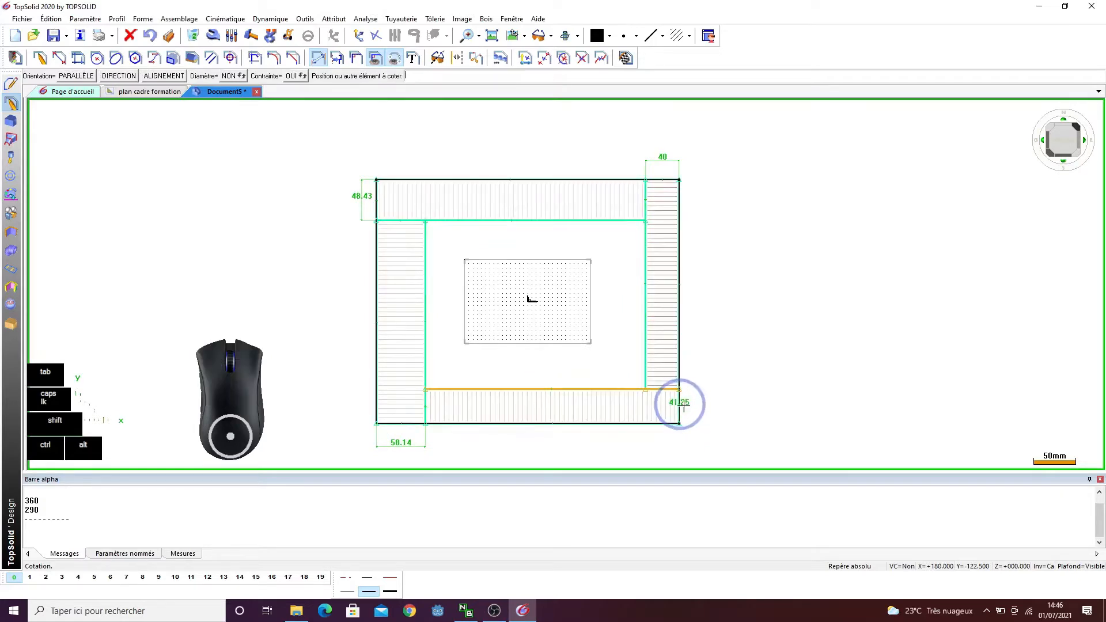
pyautogui.click(702, 403)
pyautogui.scroll(-2, 486, 277)
pyautogui.scroll(1, 500, 263)
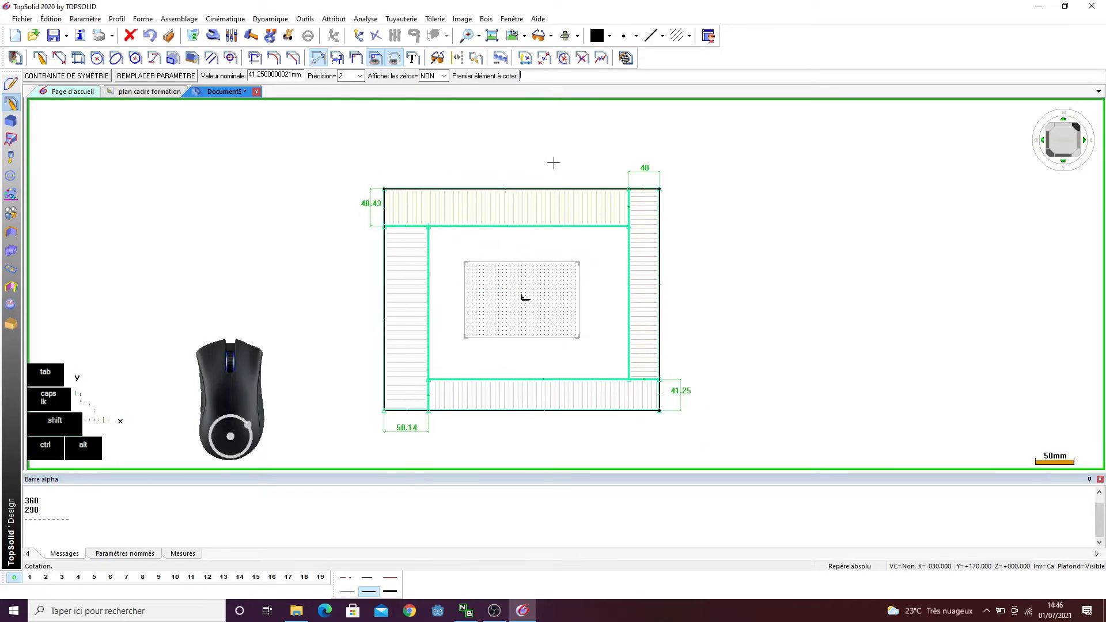
# - Set the right stile's width to 50 mm
pyautogui.click(645, 168)
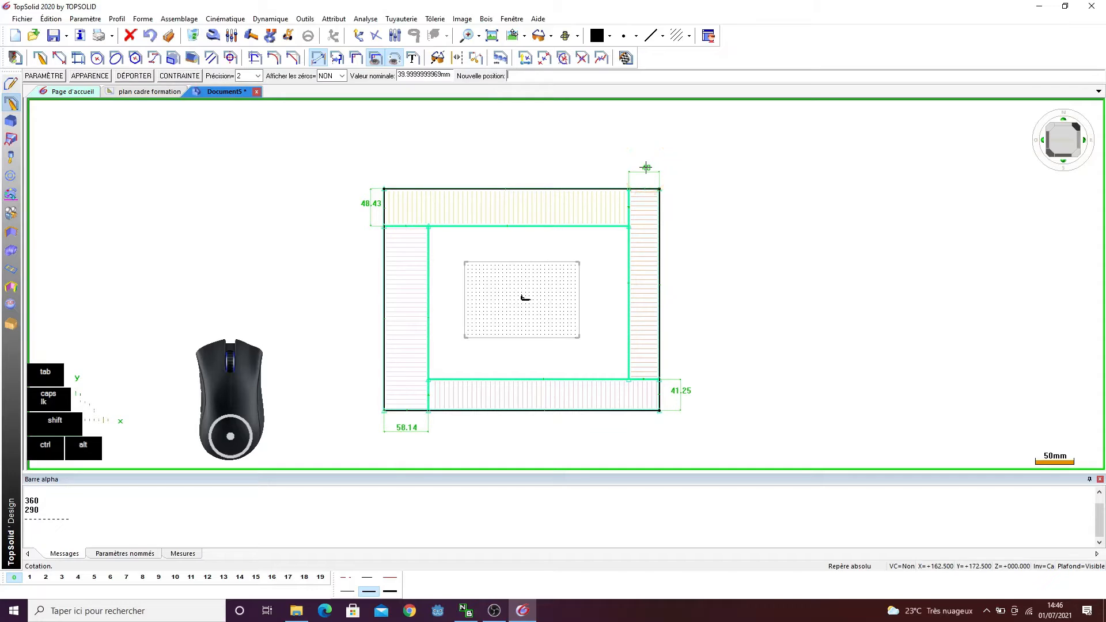
pyautogui.write('50')
pyautogui.press('Return')
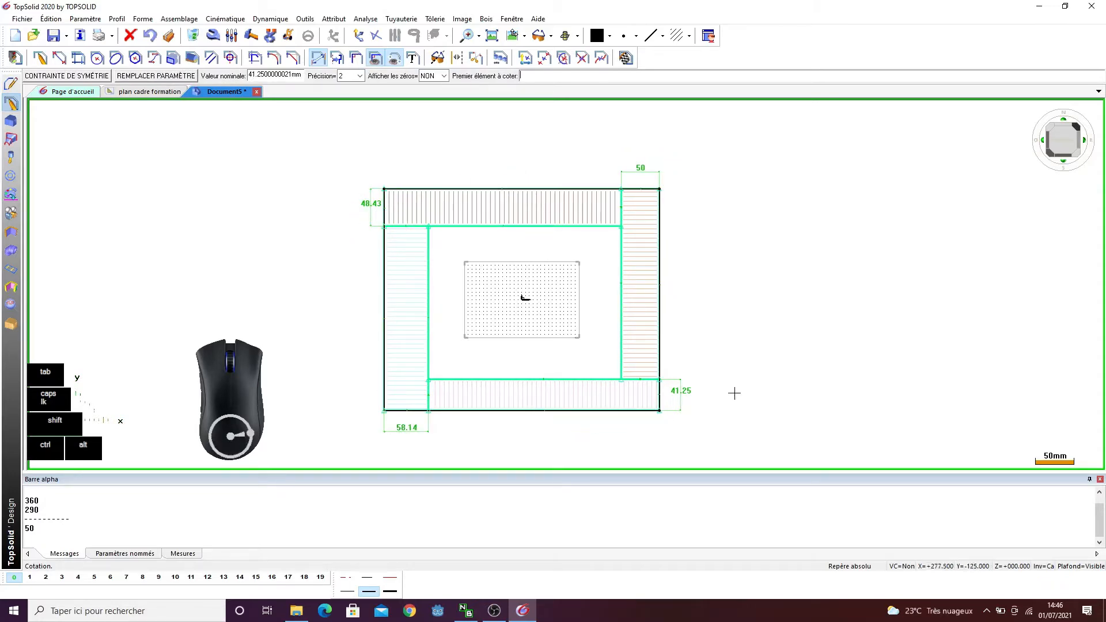
# - Merge the top rail, left stile and bottom rail dimensions into the right stile's 50 mm parameter, and finish the contour
pyautogui.click(102, 17)
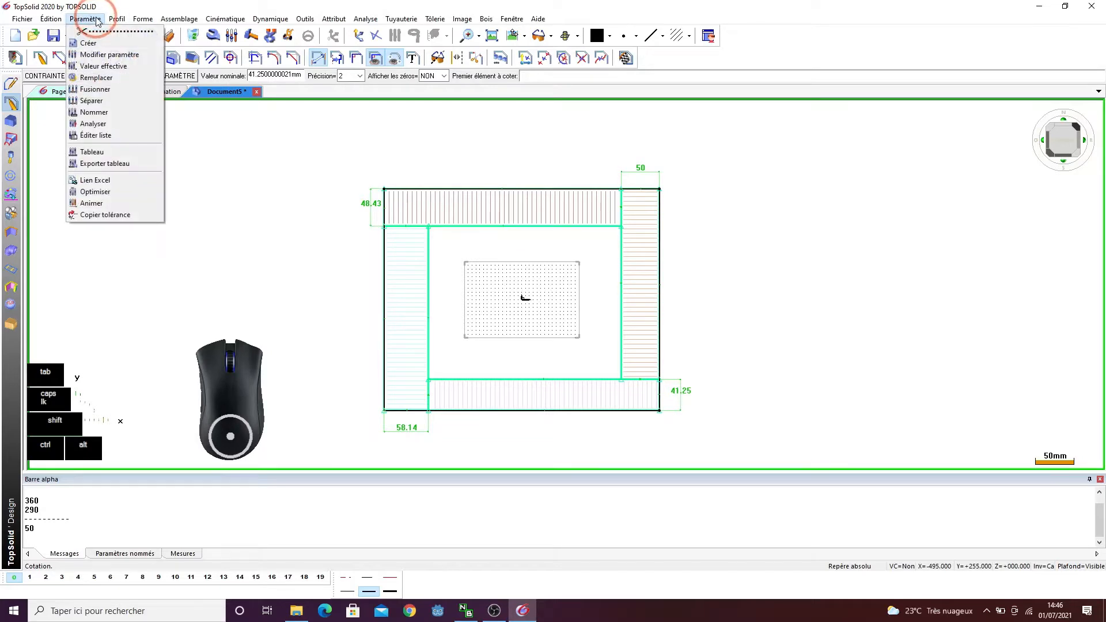
pyautogui.click(96, 90)
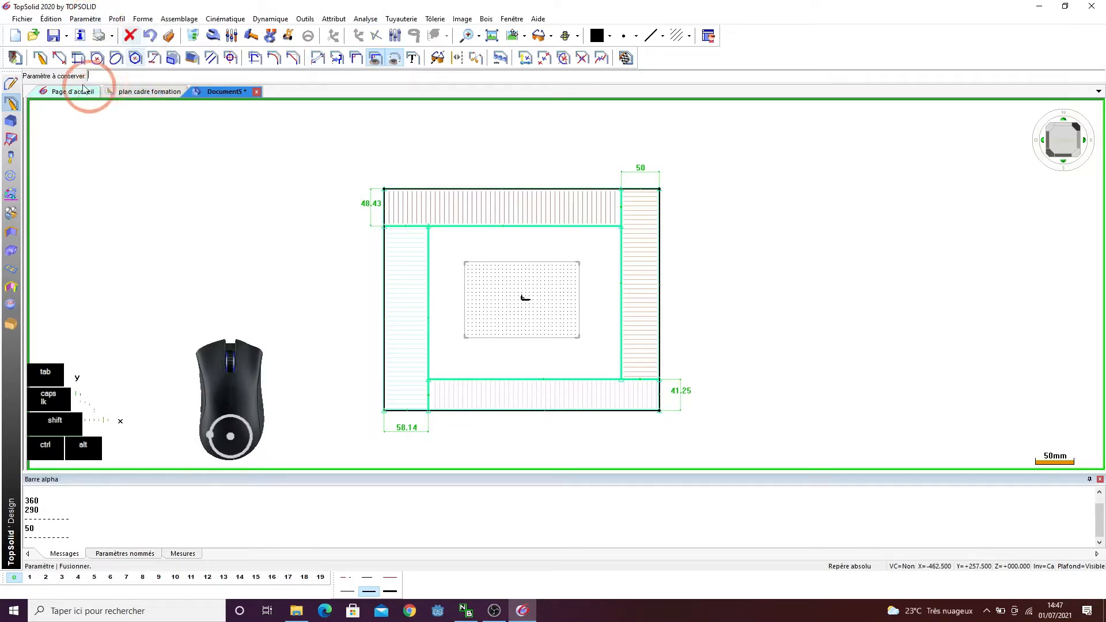
pyautogui.click(635, 164)
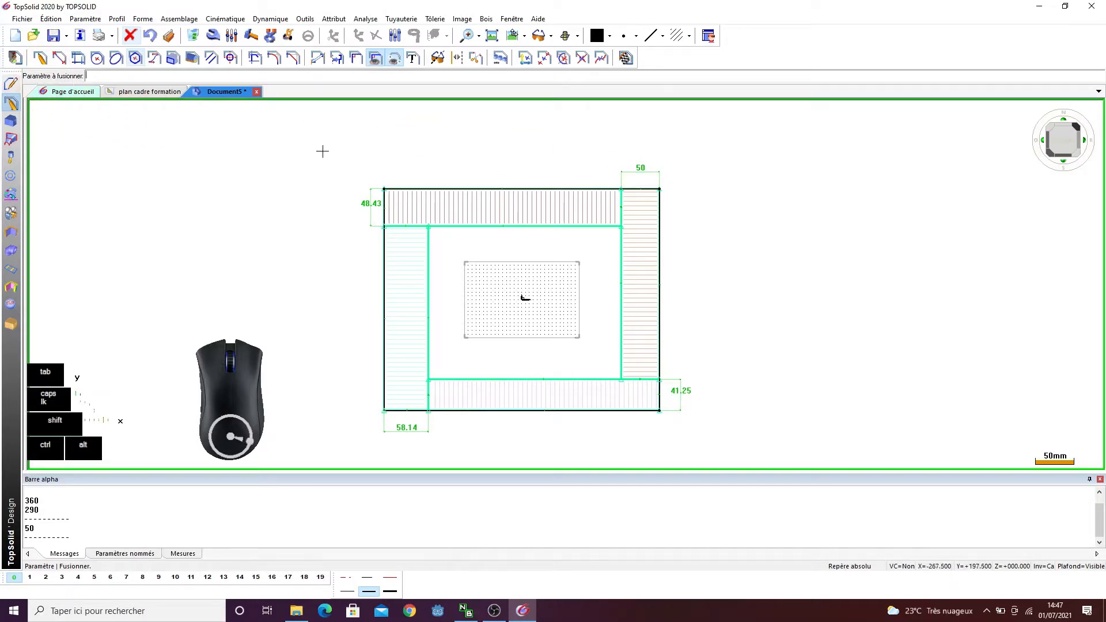
pyautogui.click(366, 203)
pyautogui.click(410, 429)
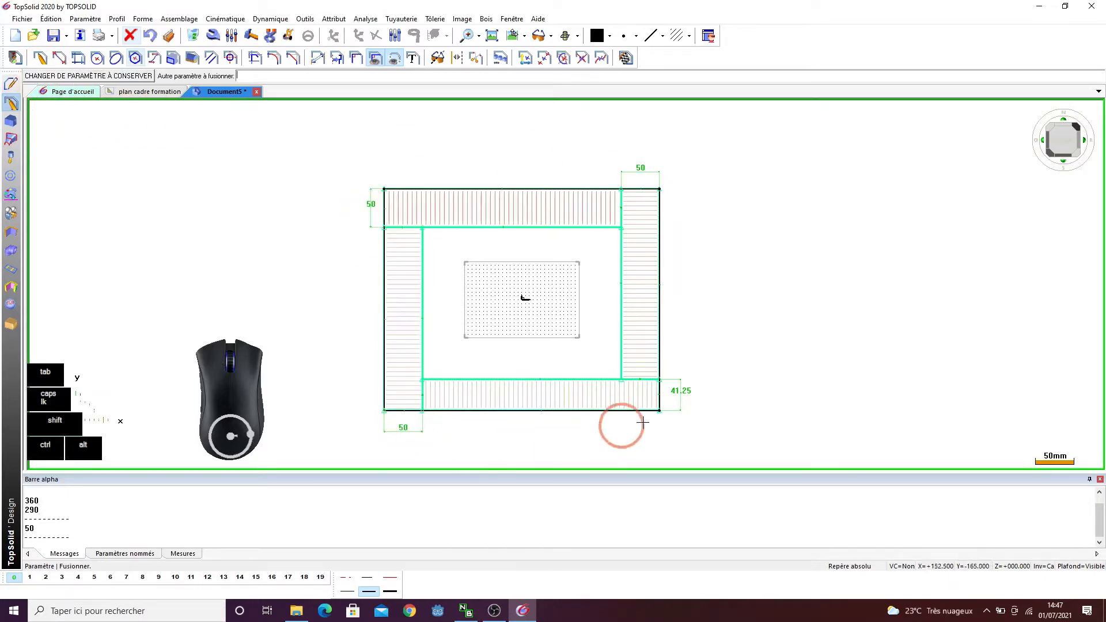
pyautogui.click(683, 397)
pyautogui.click(271, 210)
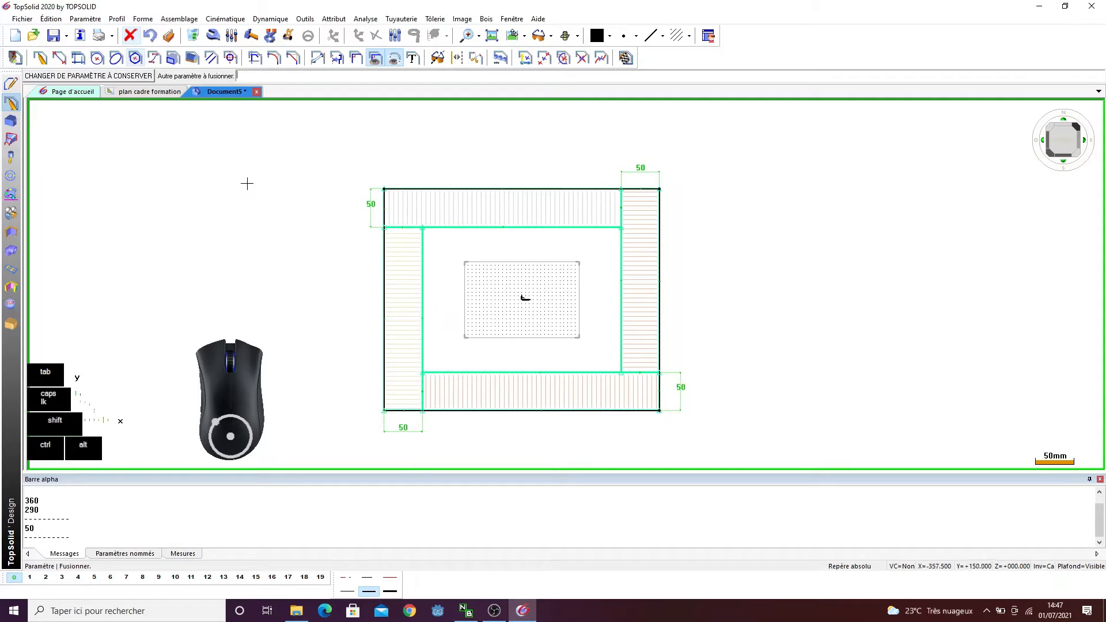
pyautogui.scroll(-1, 247, 182)
pyautogui.scroll(1, 483, 320)
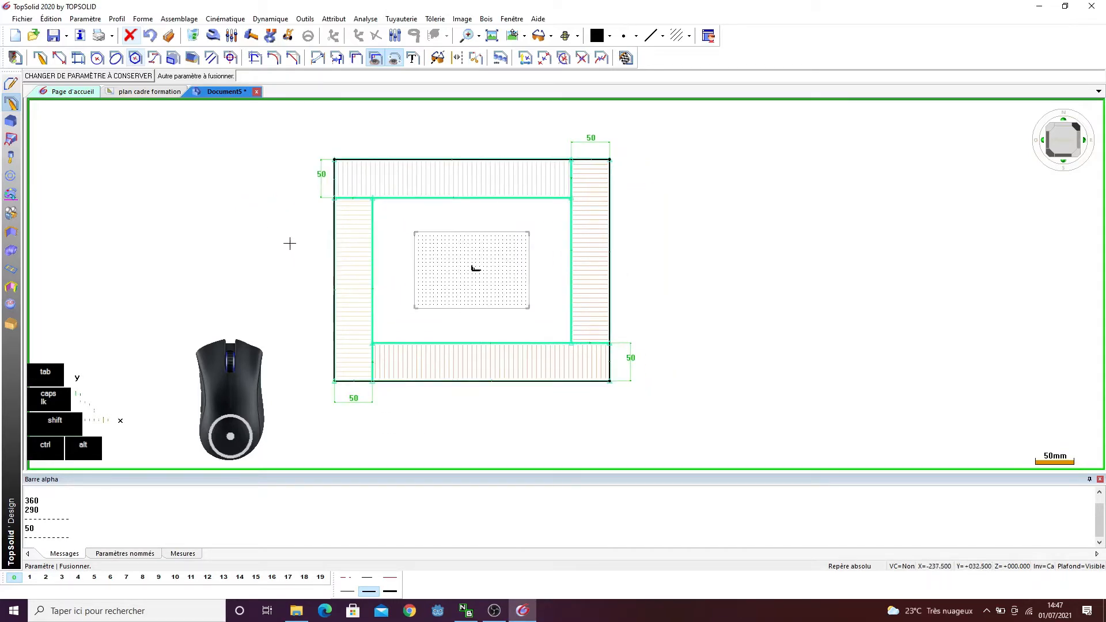
pyautogui.click(625, 58)
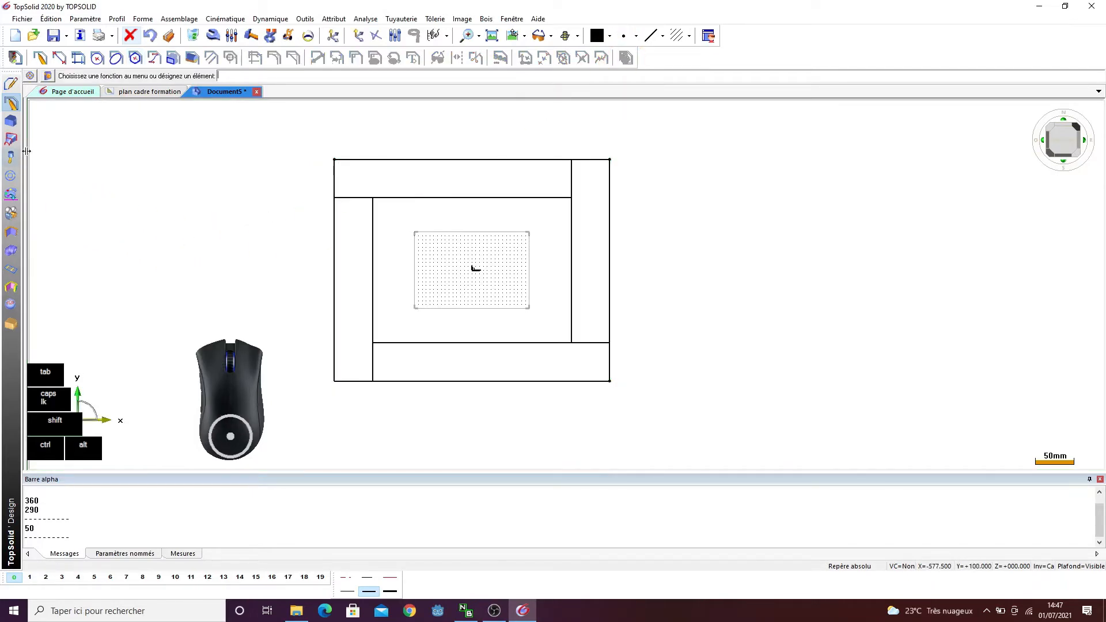
# - Open the construction tree beside the drawing for the whole assembly and show its list of entities
pyautogui.moveTo(27, 151); pyautogui.dragTo(20, 195)
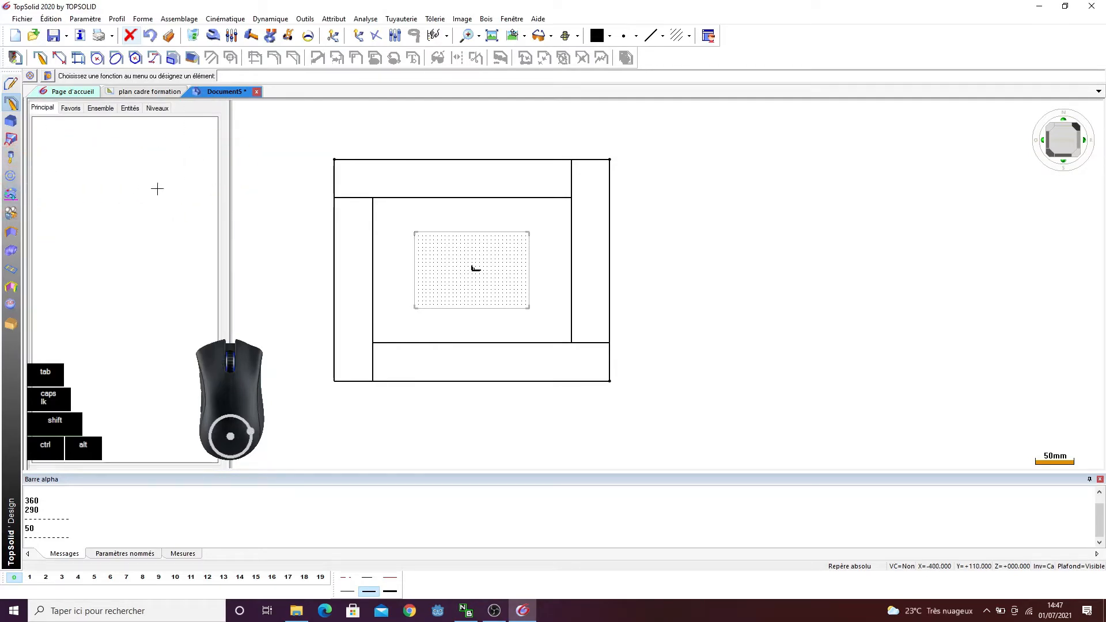
pyautogui.click(29, 159)
pyautogui.click(193, 165)
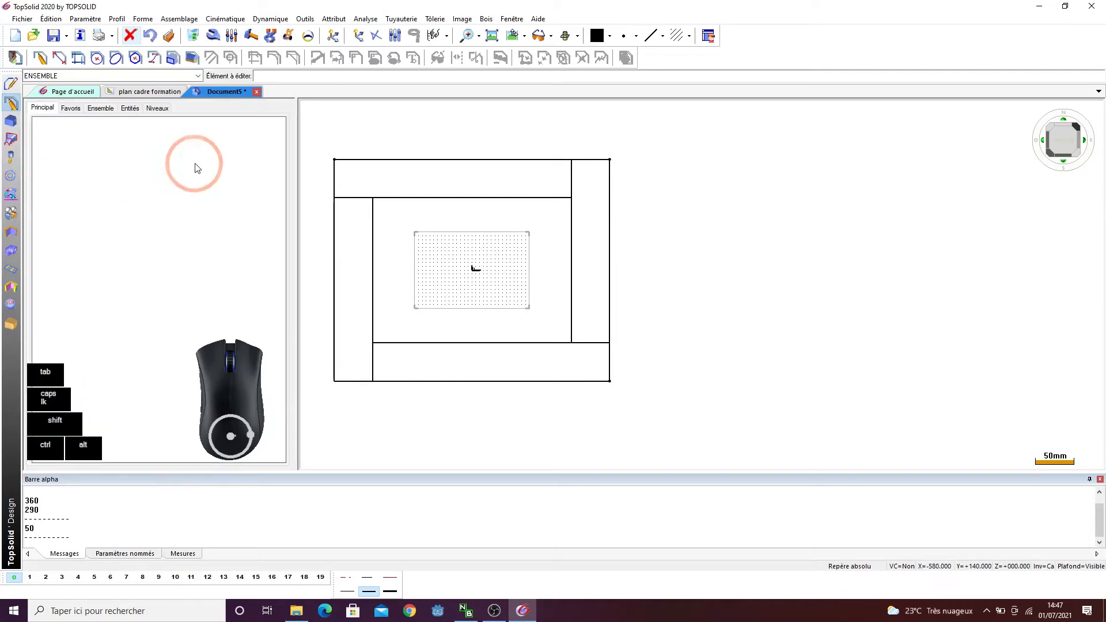
pyautogui.click(130, 108)
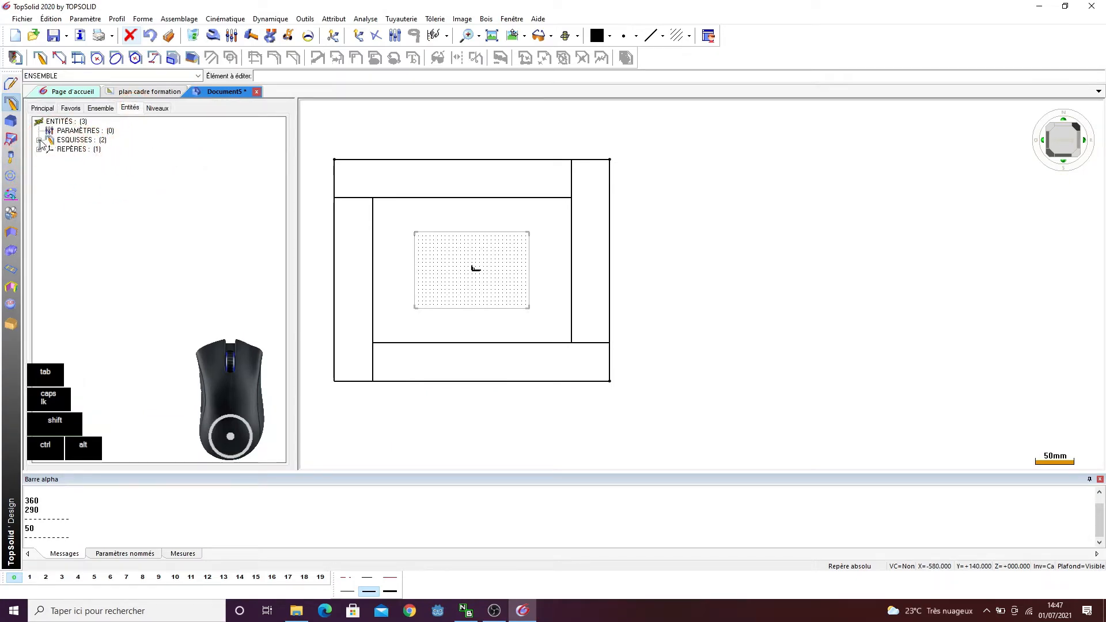
# - Name the frame's outer outline sketch encombrement_cadre in the entity list
pyautogui.click(39, 140)
pyautogui.click(80, 151)
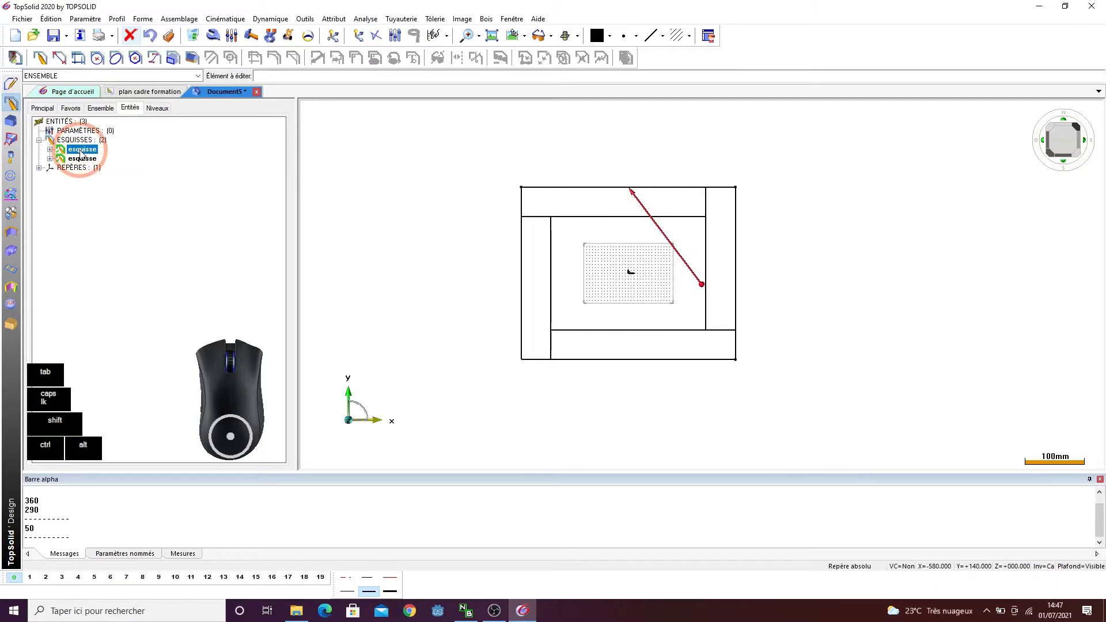
pyautogui.rightClick(80, 154)
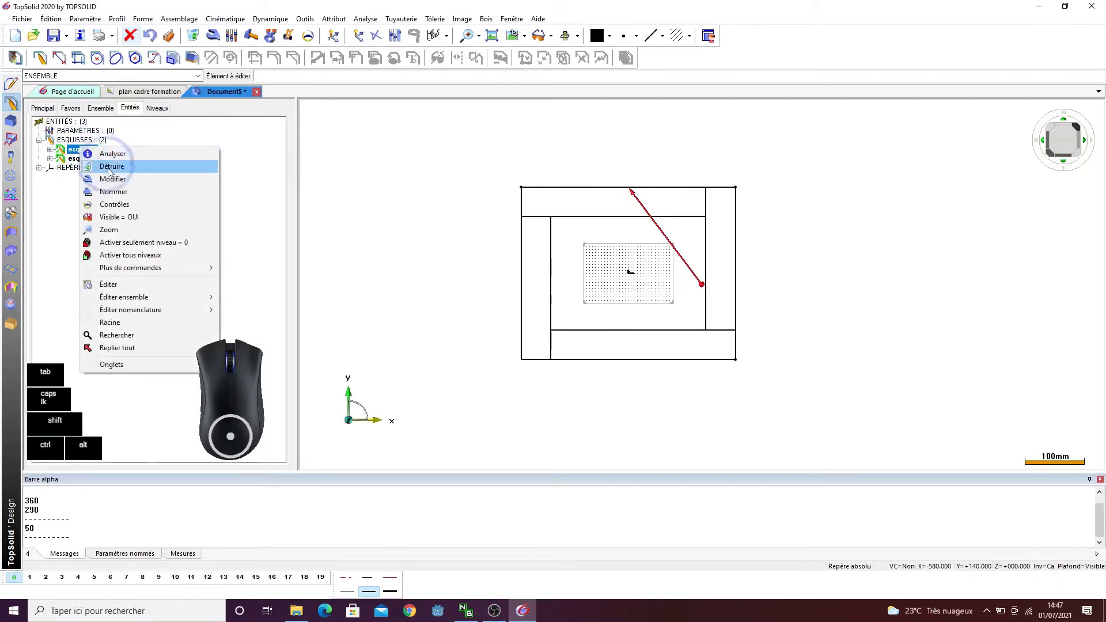
pyautogui.click(117, 196)
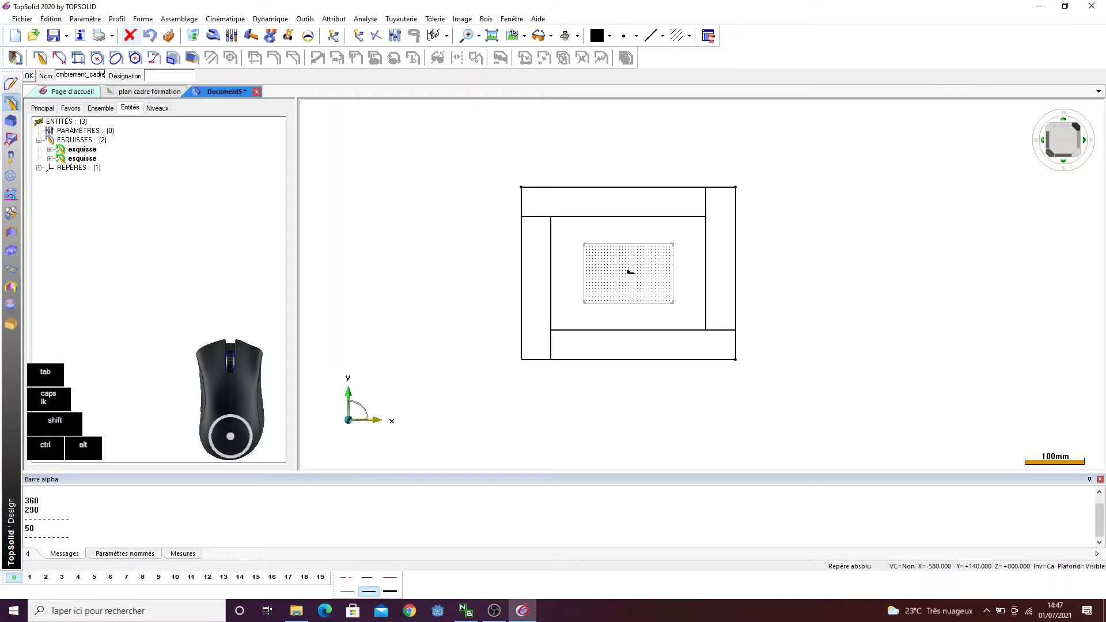
pyautogui.click(32, 76)
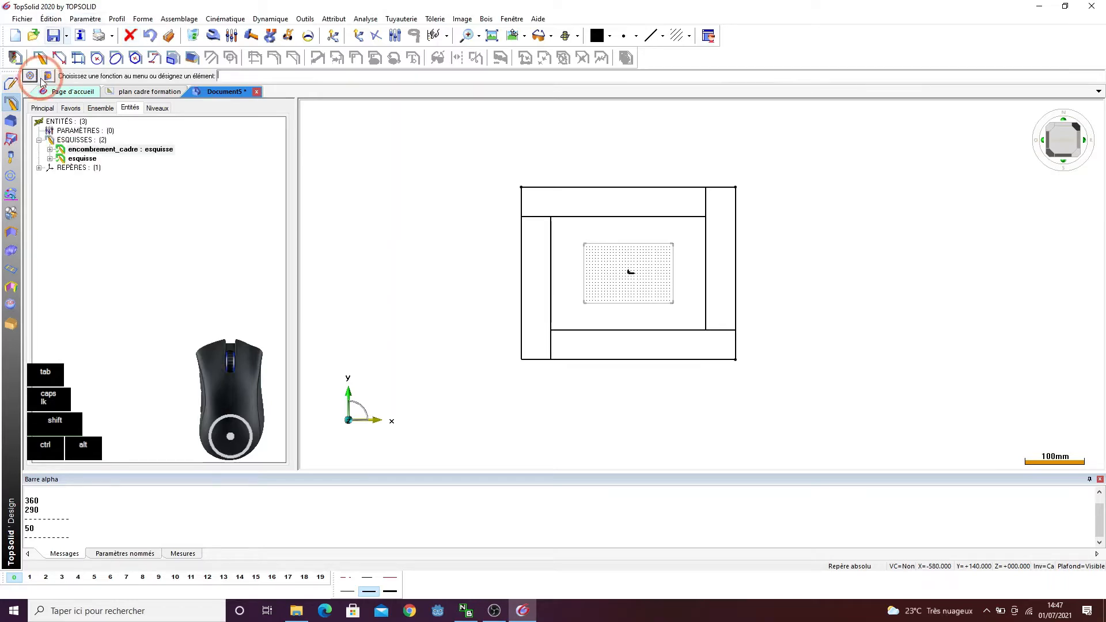
# - Name the second sketch, which contains the rails and stiles, cadre
pyautogui.rightClick(87, 159)
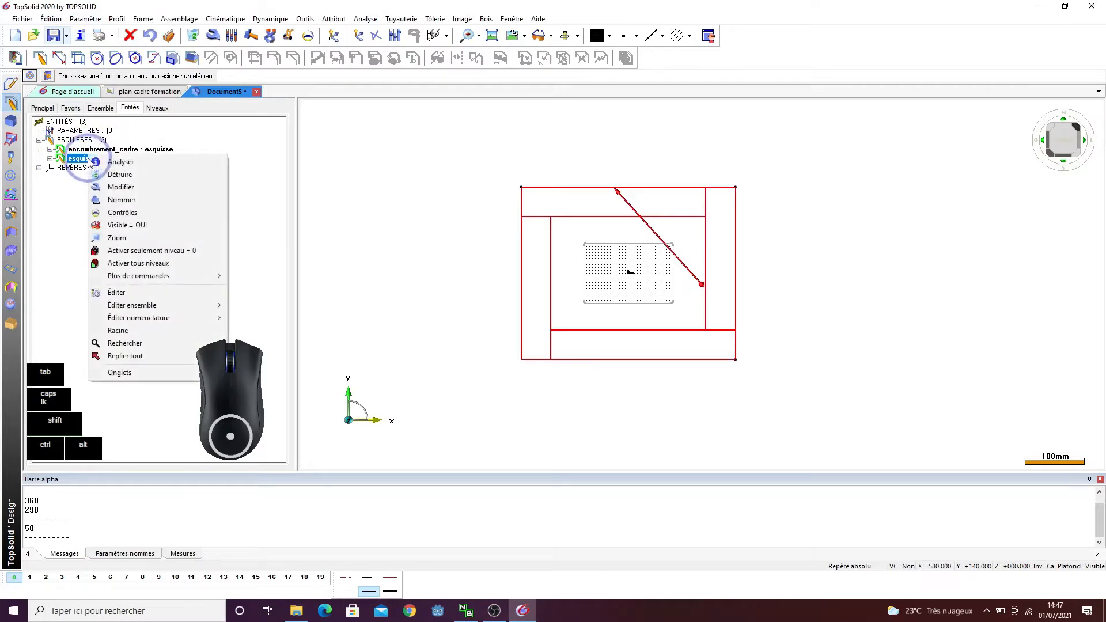
pyautogui.click(117, 200)
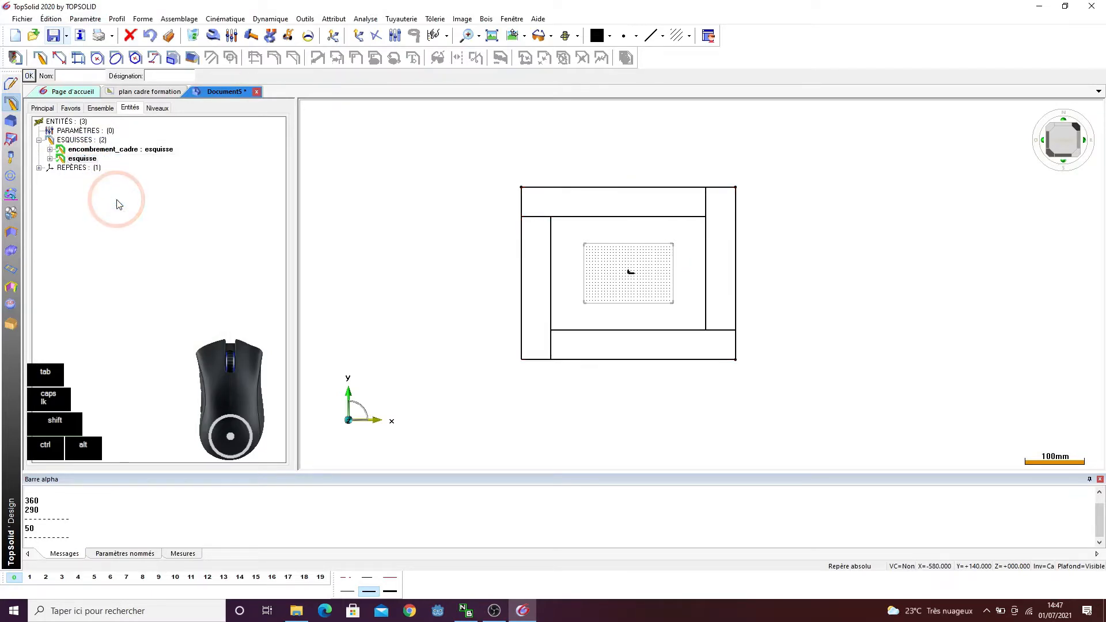
pyautogui.write('cadre')
pyautogui.press('Return')
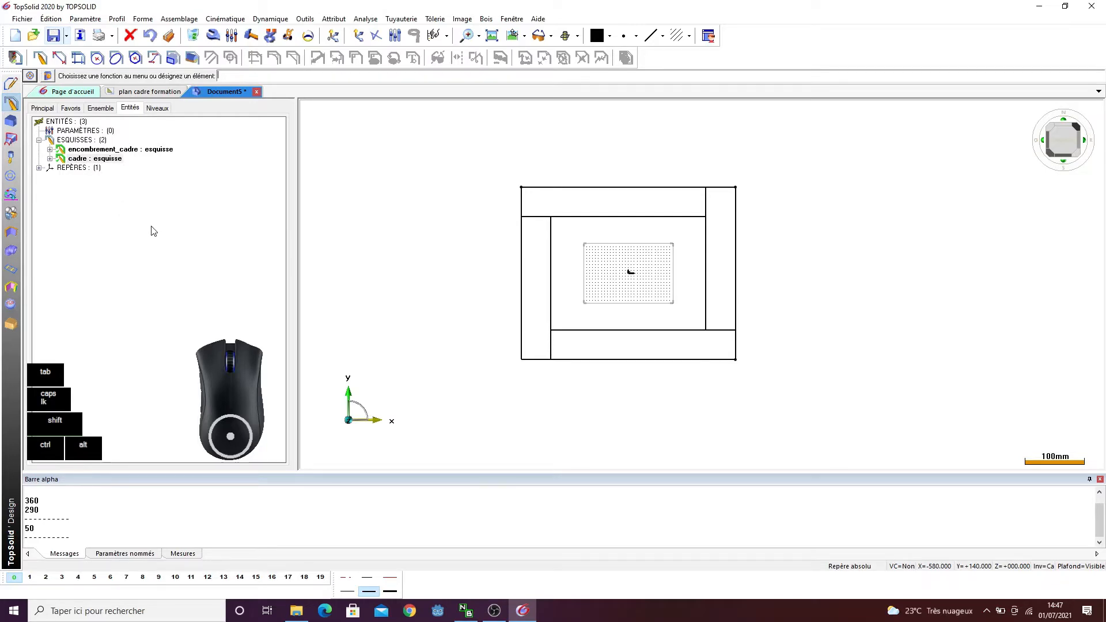
# - Open the cadre sketch for modification to examine its contours and dimensions, and finish it without edits
pyautogui.click(76, 159)
pyautogui.rightClick(76, 159)
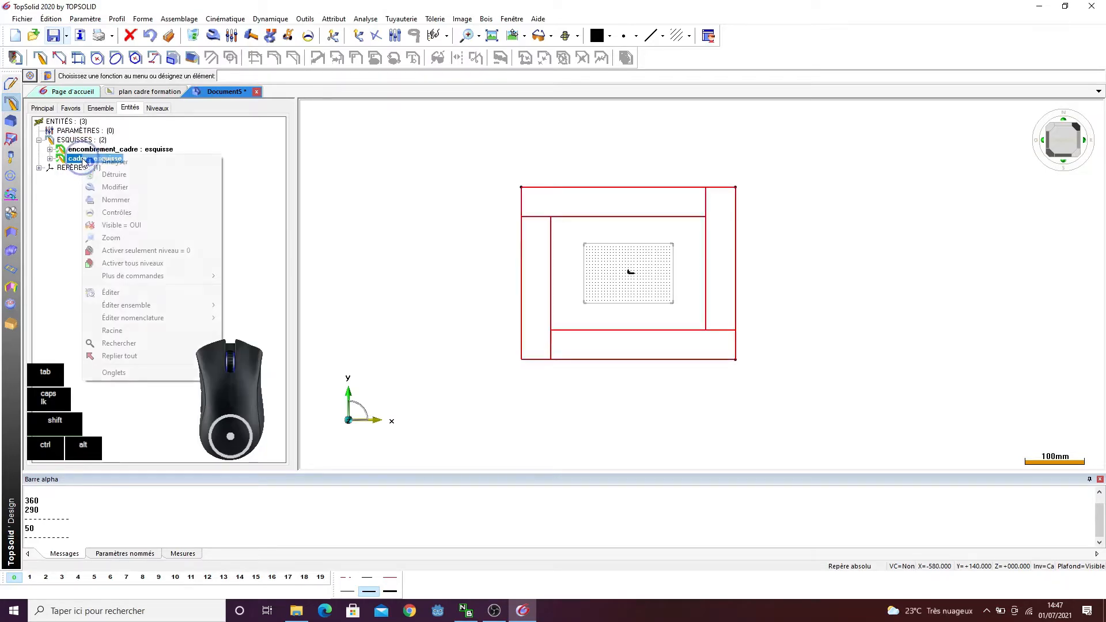
pyautogui.click(118, 186)
pyautogui.scroll(-3, 440, 234)
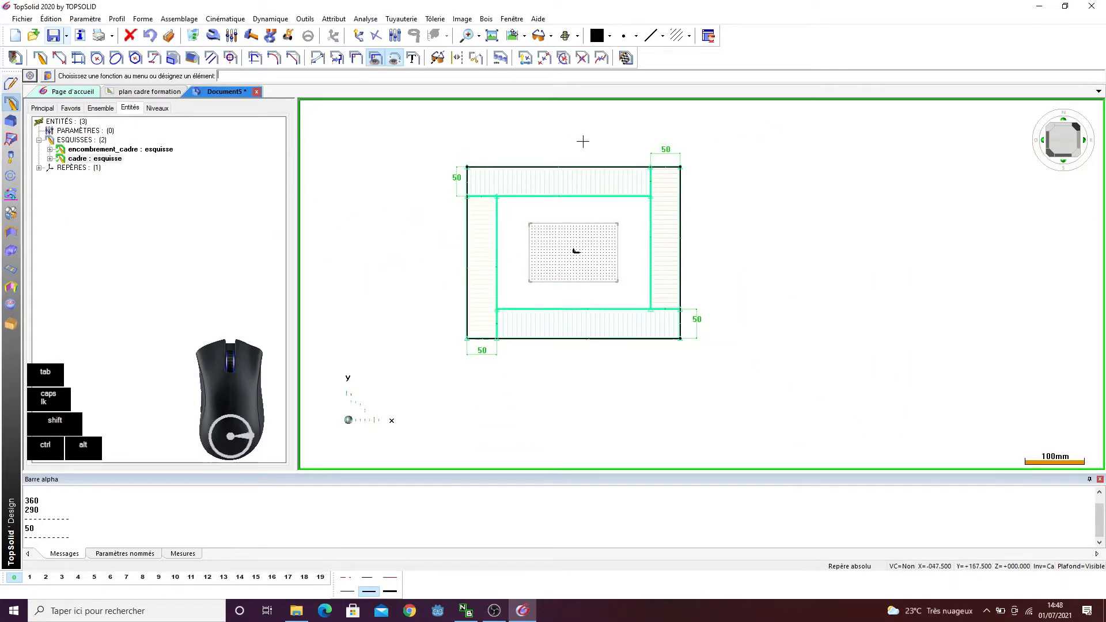
pyautogui.click(626, 59)
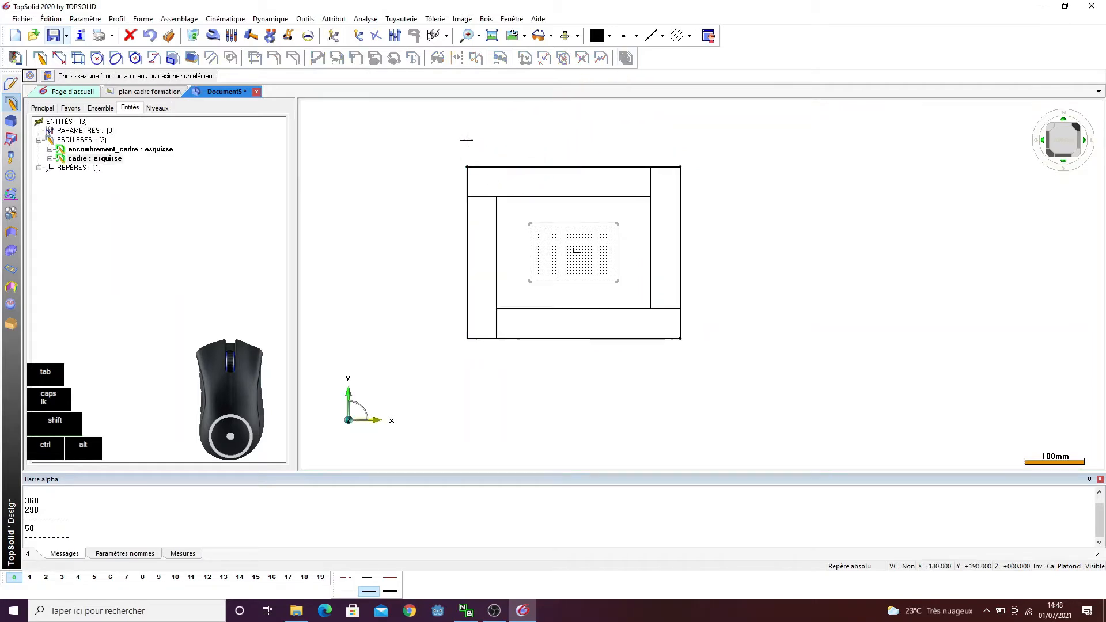
# - Extrude the cadre sketch into one solid per profile, with centred alignment and a height of 24 mm
pyautogui.moveTo(297, 140); pyautogui.dragTo(229, 153)
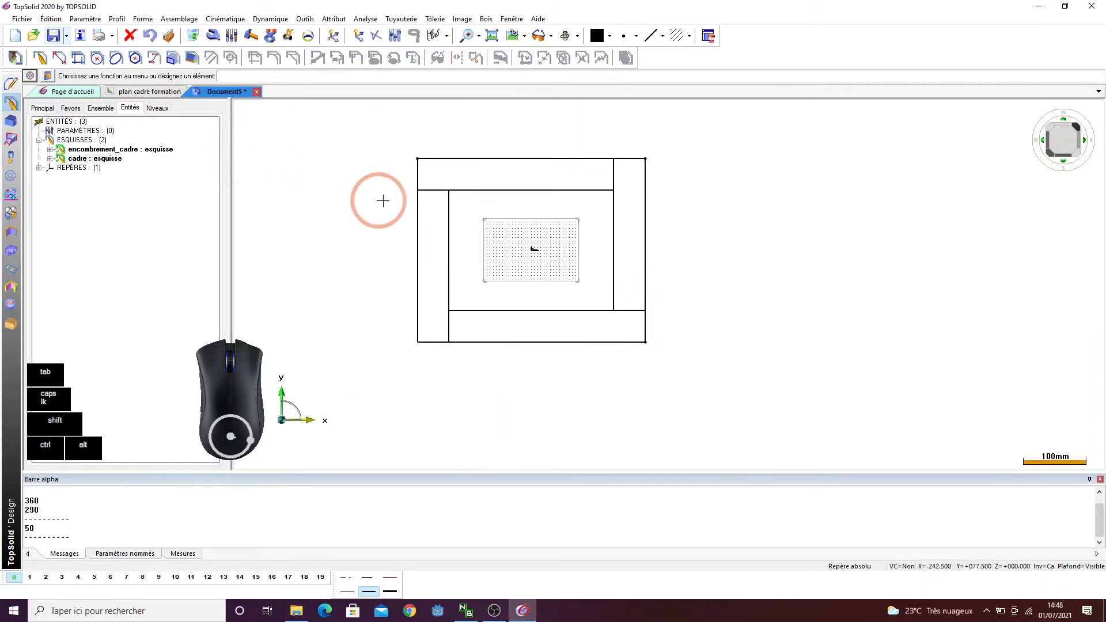
pyautogui.scroll(-1, 383, 200)
pyautogui.keyDown('ctrl'); pyautogui.moveTo(385, 197); pyautogui.dragTo(440, 217); pyautogui.keyUp('ctrl')
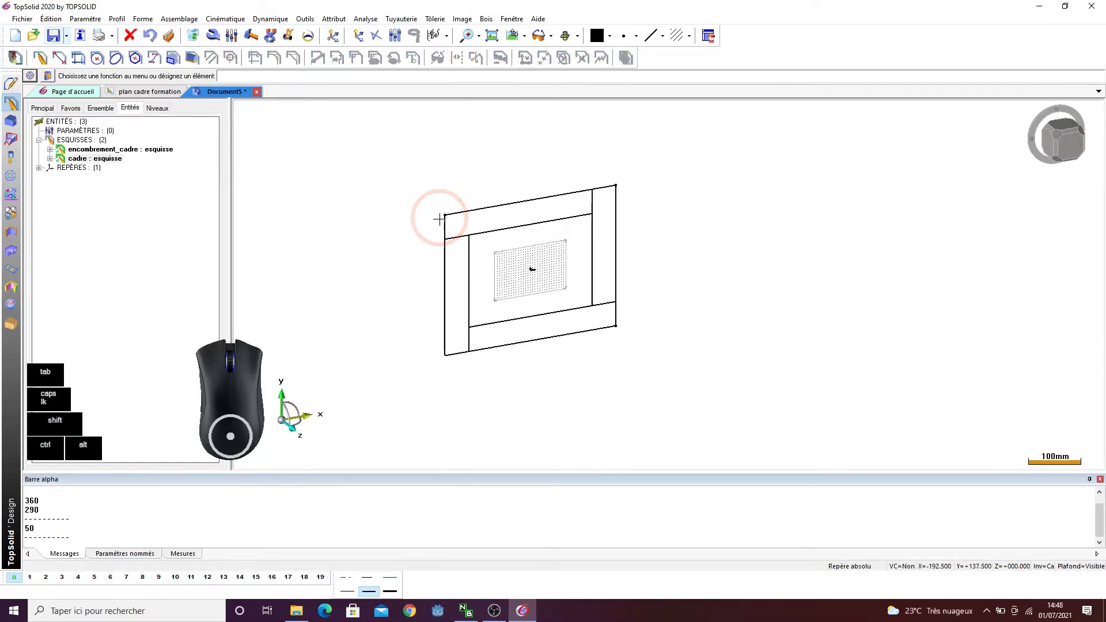
pyautogui.scroll(1, 533, 285)
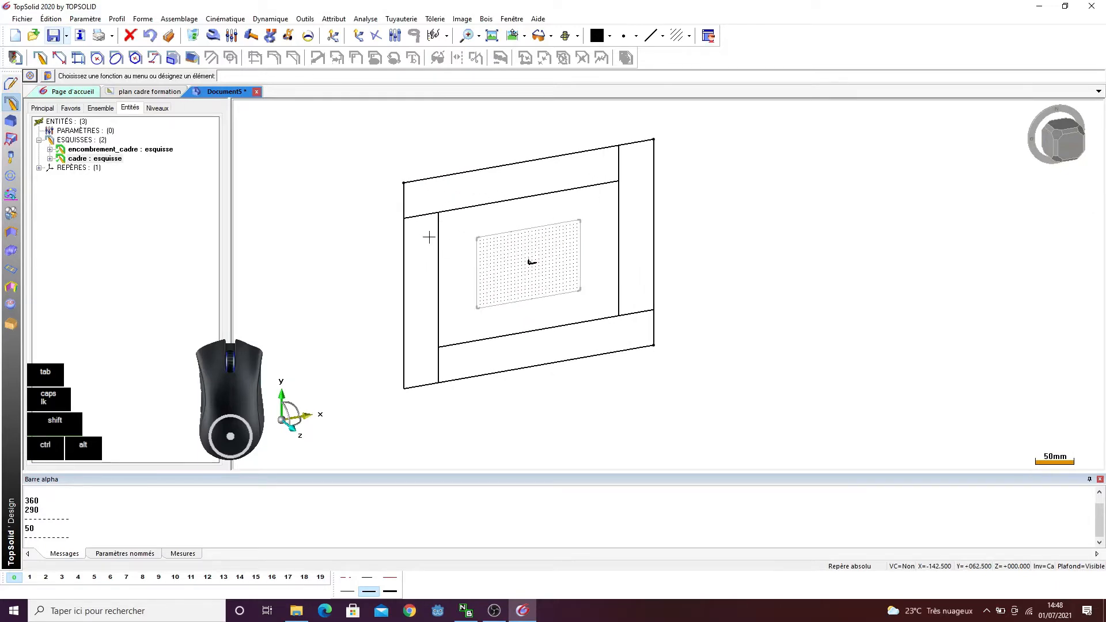
pyautogui.click(146, 20)
pyautogui.click(152, 41)
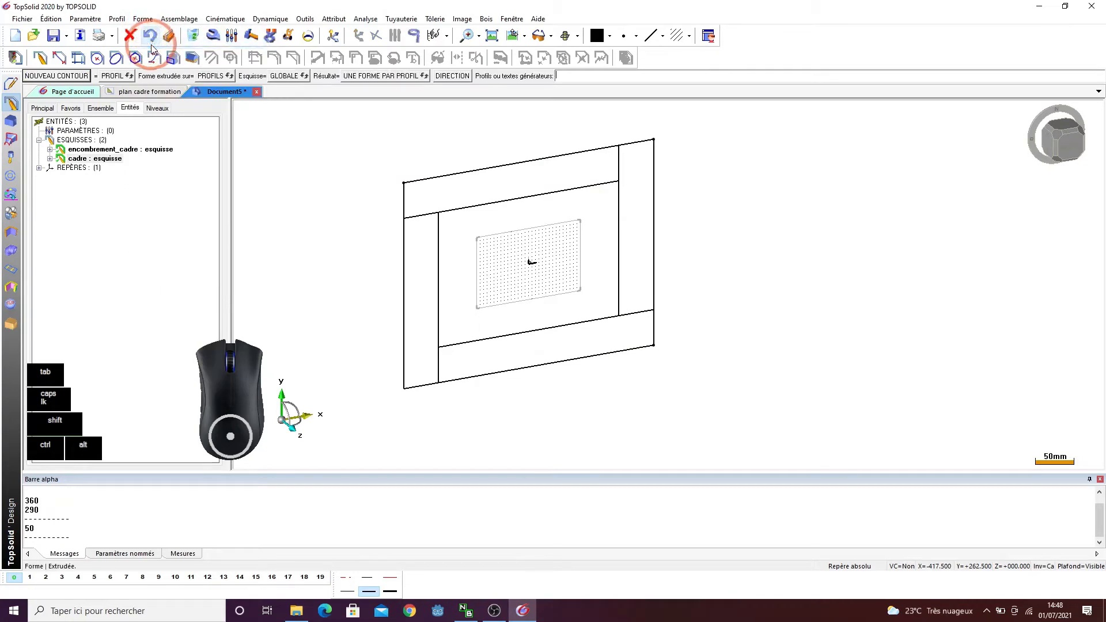
pyautogui.click(482, 207)
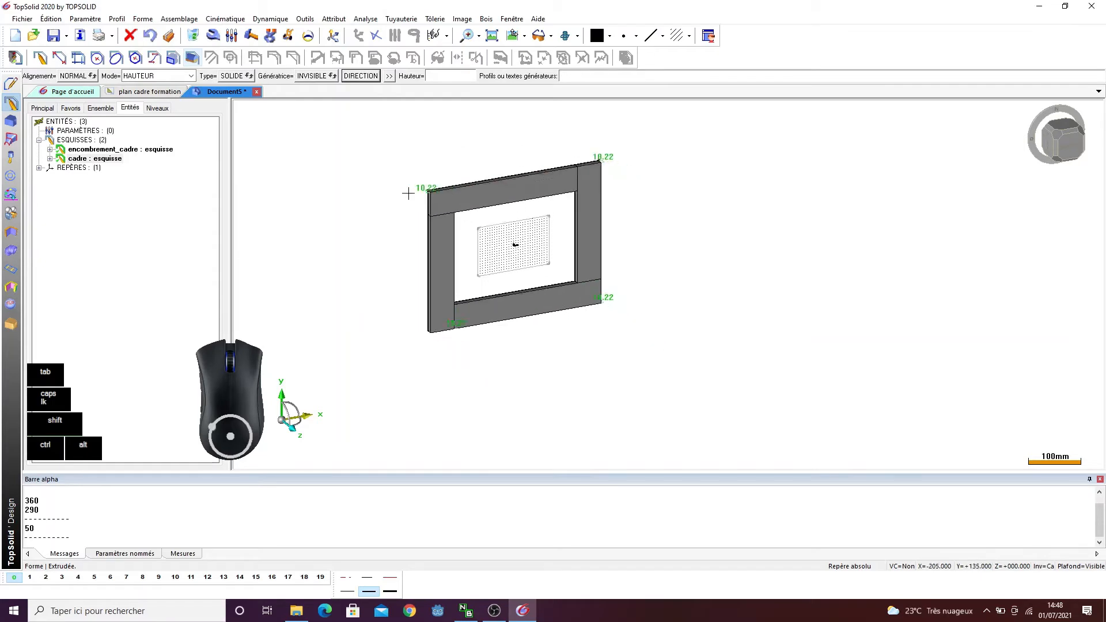
pyautogui.click(73, 77)
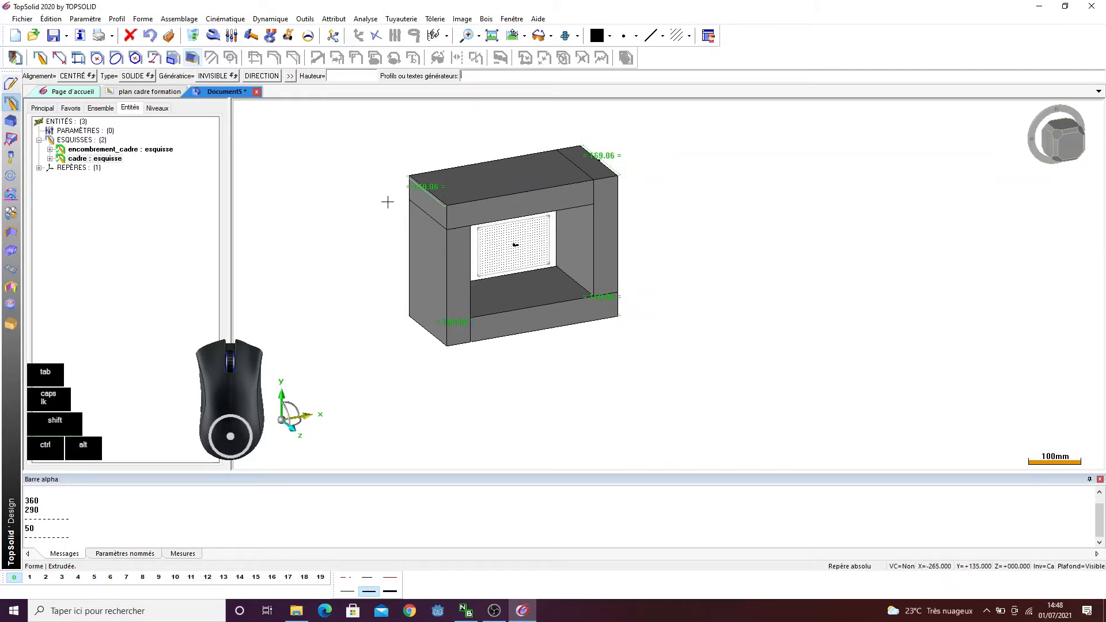
pyautogui.press('Return')
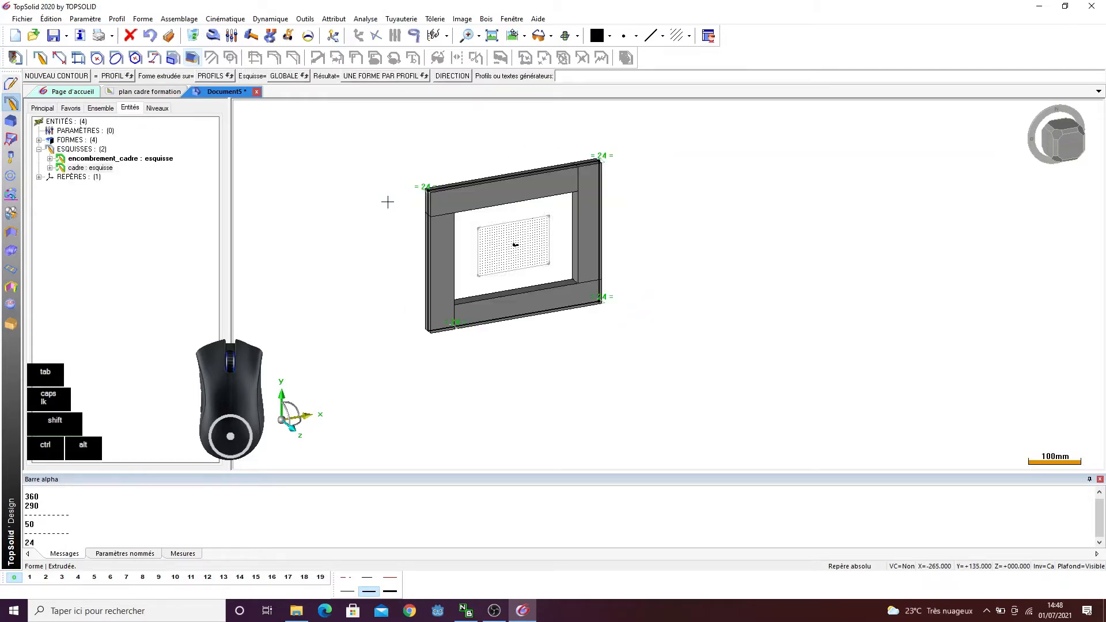
# - Name level 1 traverse, put the top and bottom rails on it, and hide that level
pyautogui.scroll(4, 442, 194)
pyautogui.scroll(-2, 407, 164)
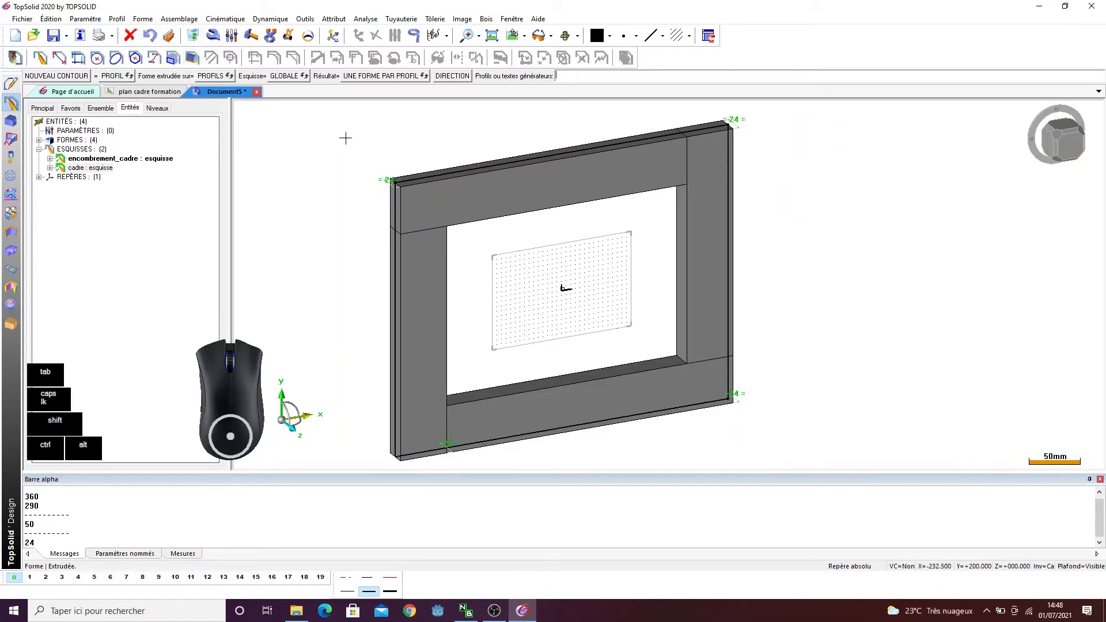
pyautogui.scroll(-1, 345, 138)
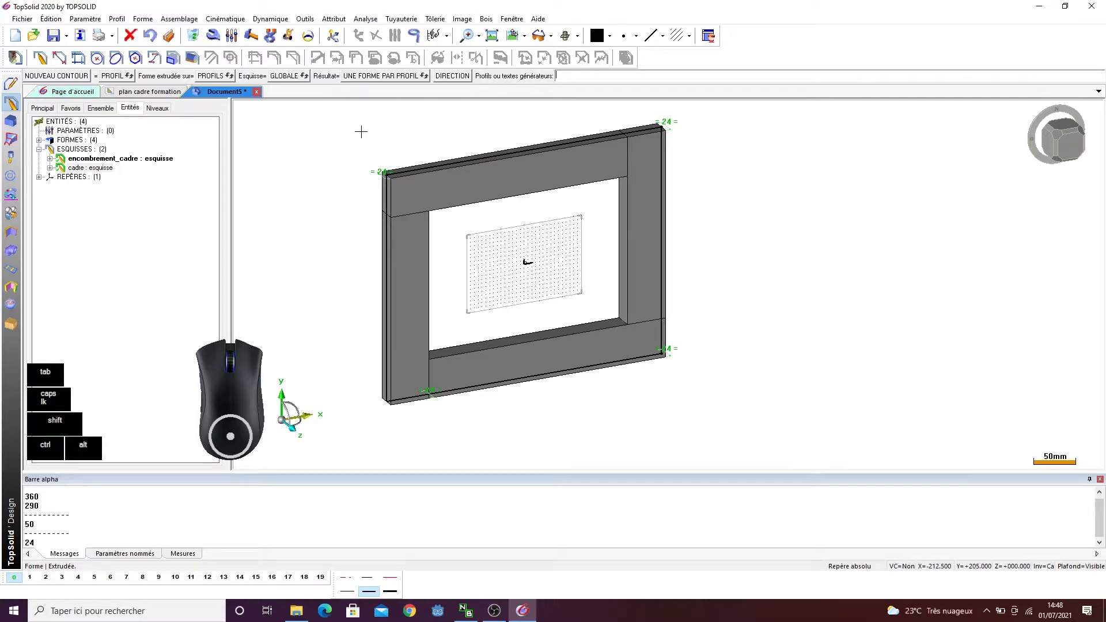
pyautogui.moveTo(355, 229)
pyautogui.keyDown('ctrl'); pyautogui.mouseDown()
pyautogui.moveTo(358, 202)
pyautogui.moveTo(459, 236)
pyautogui.moveTo(444, 247)
pyautogui.moveTo(484, 244)
pyautogui.moveTo(494, 230)
pyautogui.moveTo(486, 242)
pyautogui.moveTo(501, 244)
pyautogui.mouseUp(); pyautogui.keyUp('ctrl')
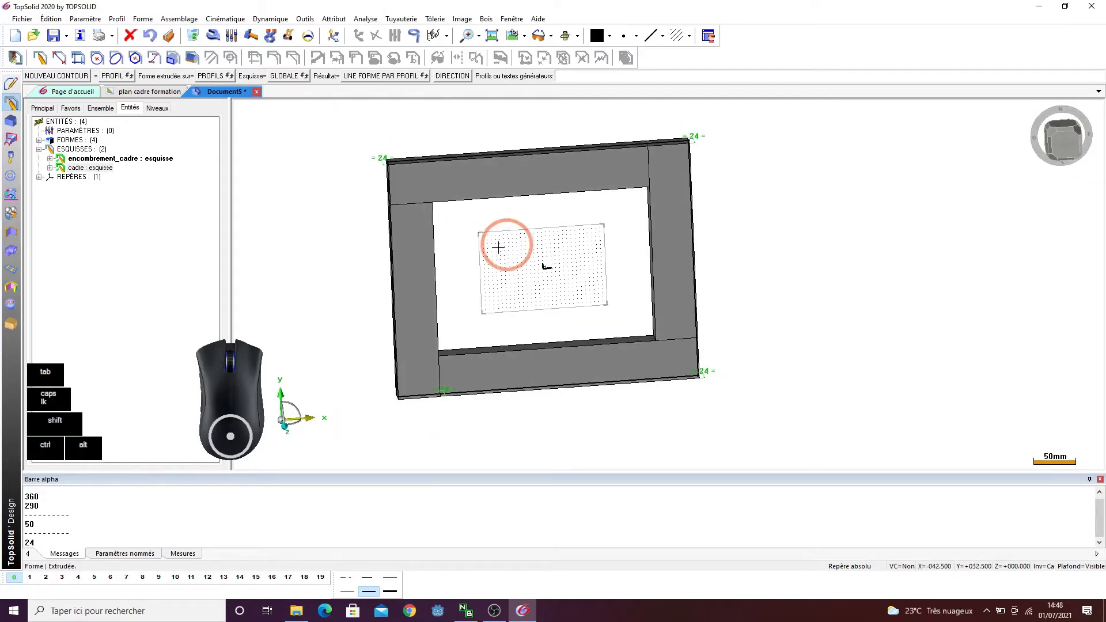
pyautogui.click(32, 581)
pyautogui.rightClick(32, 581)
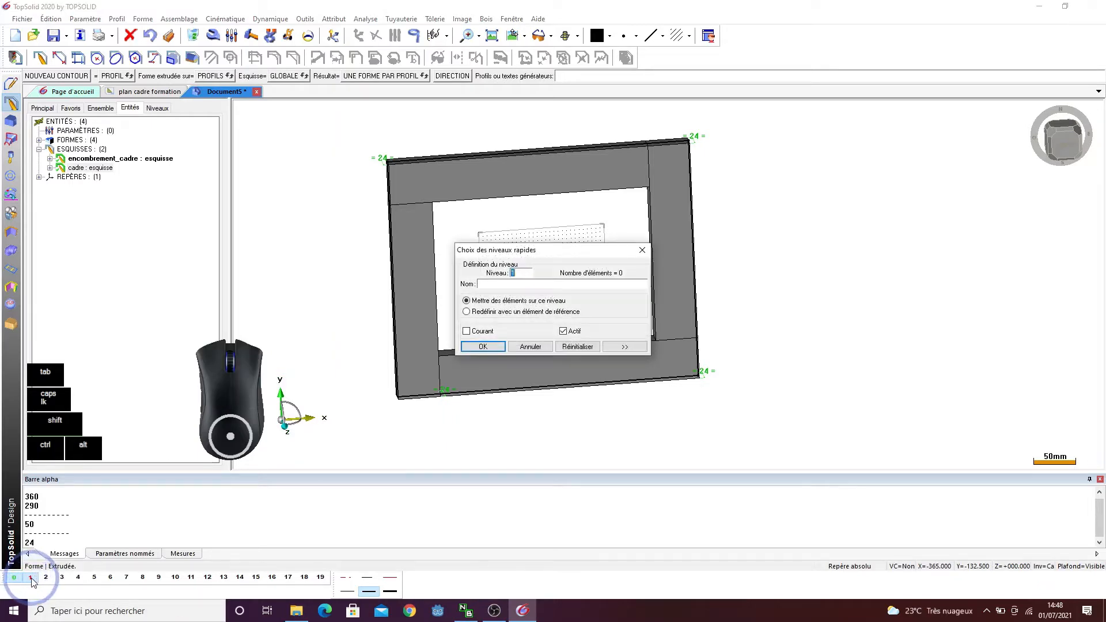
pyautogui.click(501, 284)
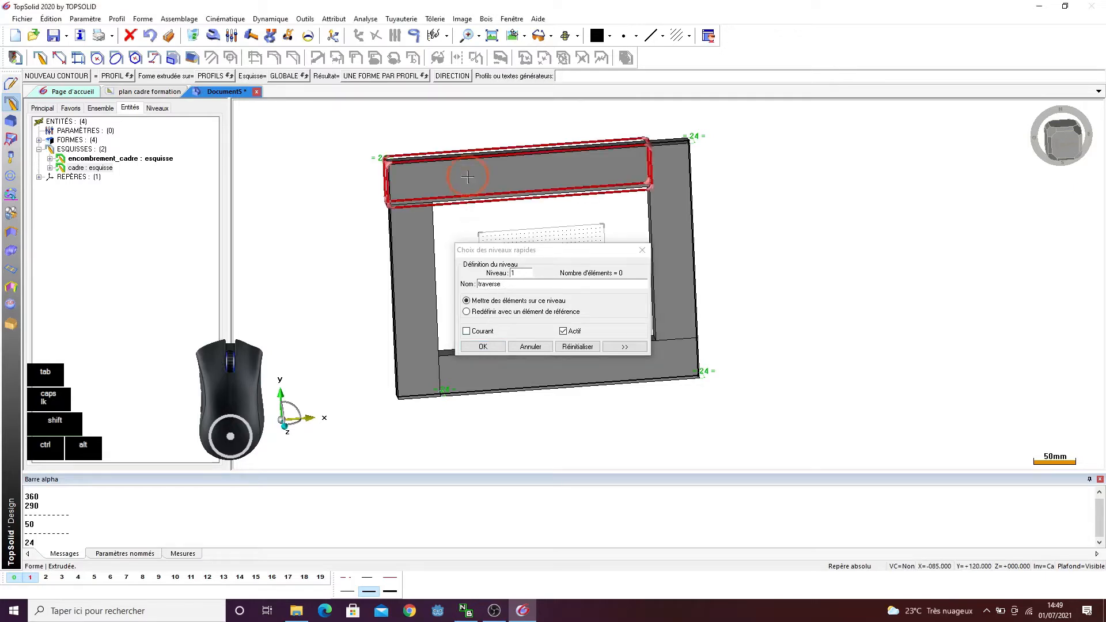
pyautogui.click(483, 346)
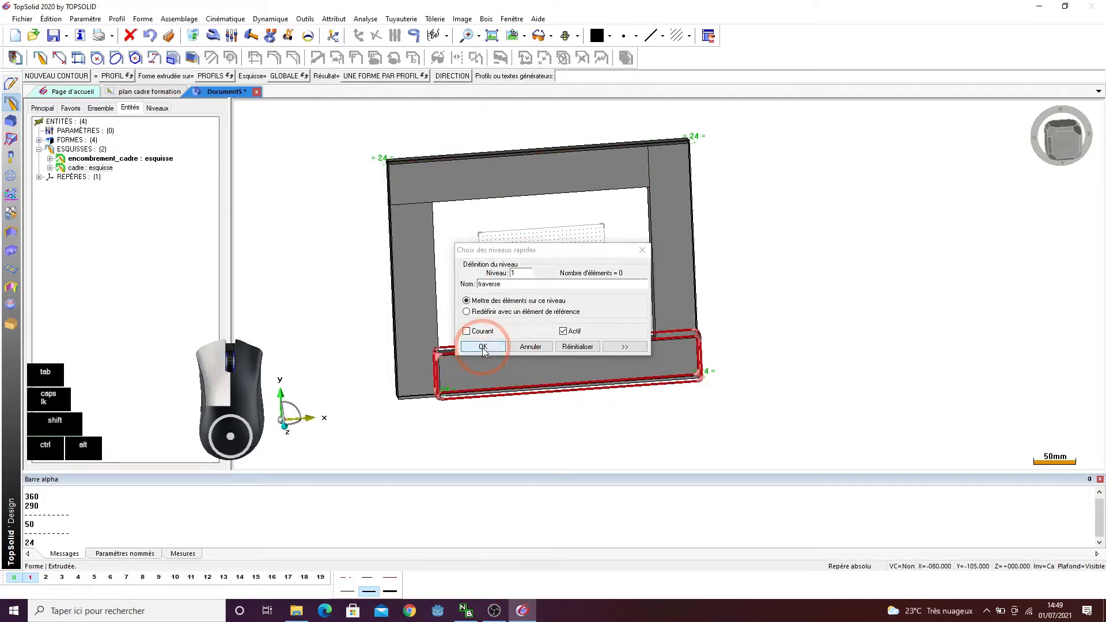
pyautogui.click(31, 578)
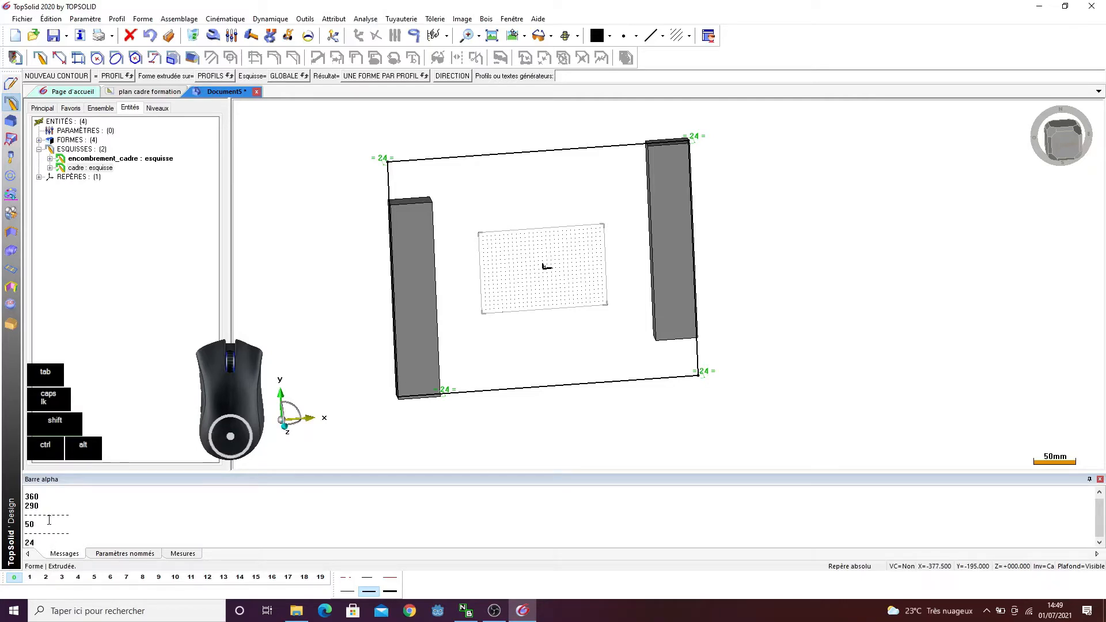
# - Name level 2 montant and put the left and right stiles on it
pyautogui.rightClick(46, 577)
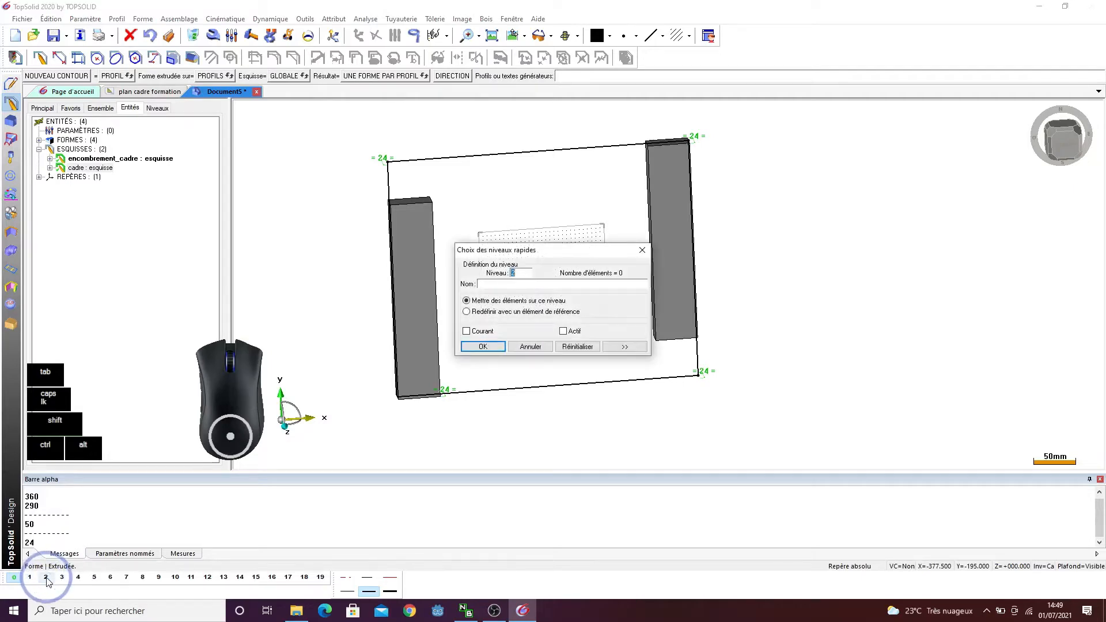
pyautogui.moveTo(581, 255); pyautogui.dragTo(860, 255)
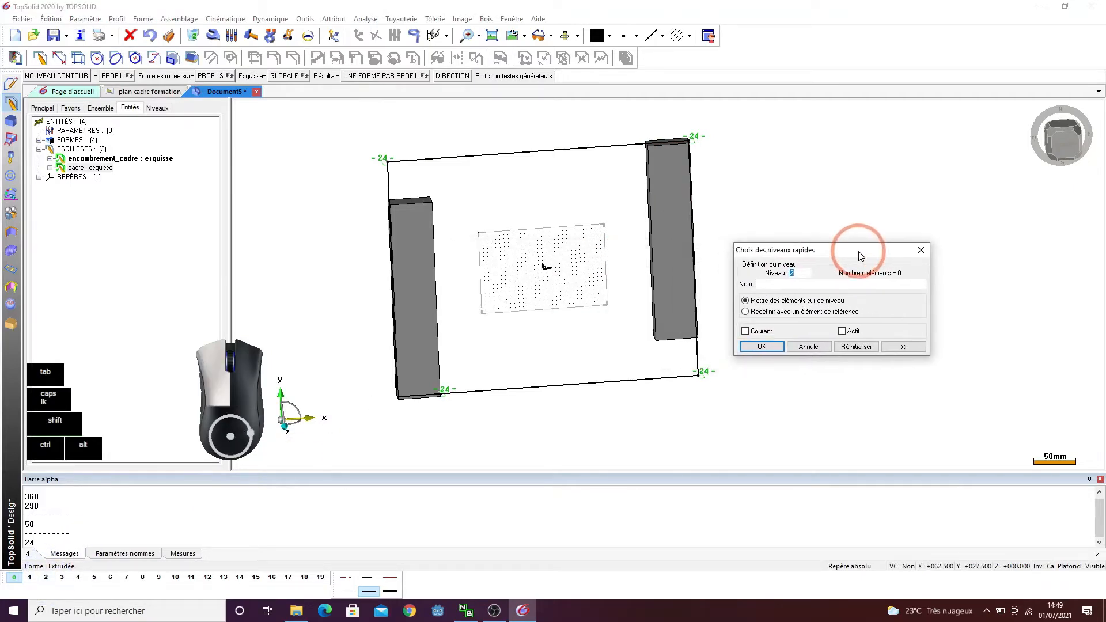
pyautogui.click(799, 285)
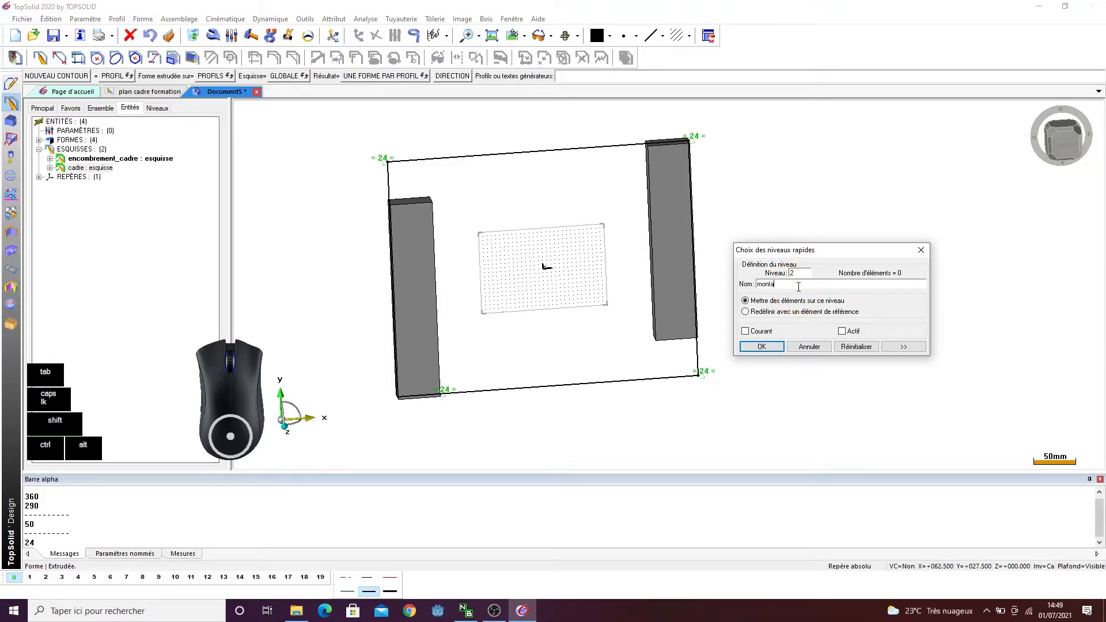
pyautogui.click(671, 242)
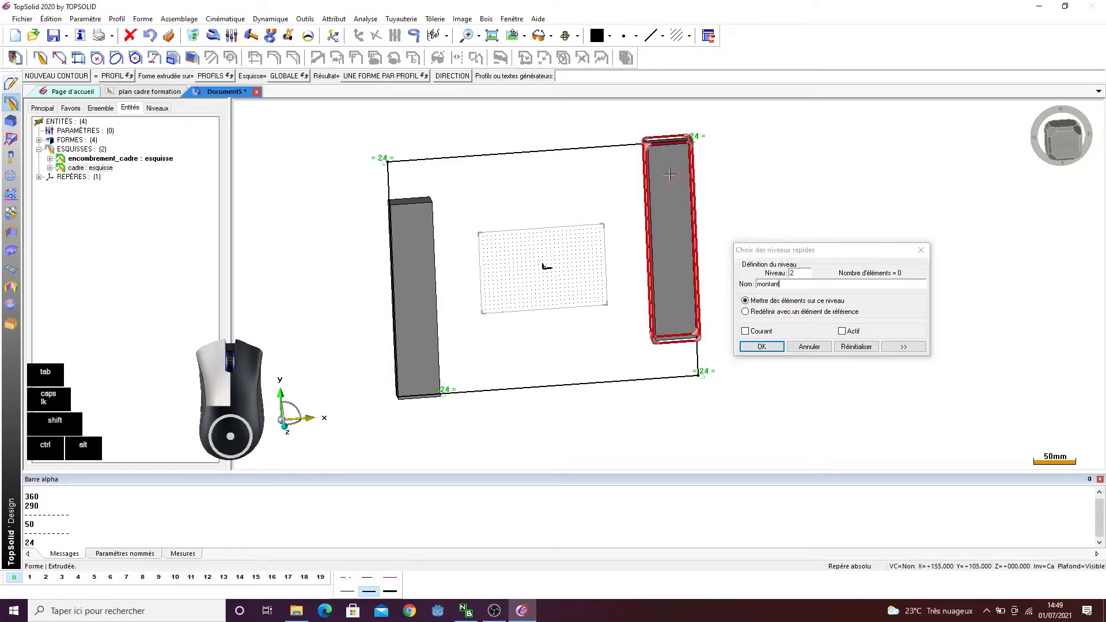
pyautogui.click(405, 224)
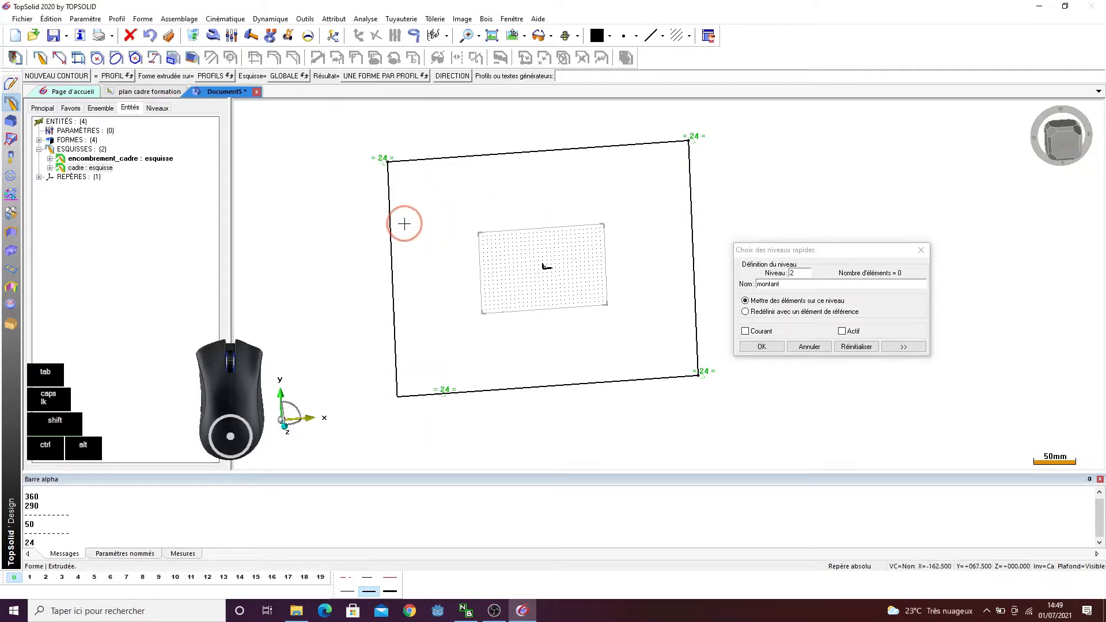
pyautogui.click(762, 347)
# - Switch the rail and stile levels on and off to check them, leaving level 2 shown and level 1 hidden
pyautogui.click(46, 577)
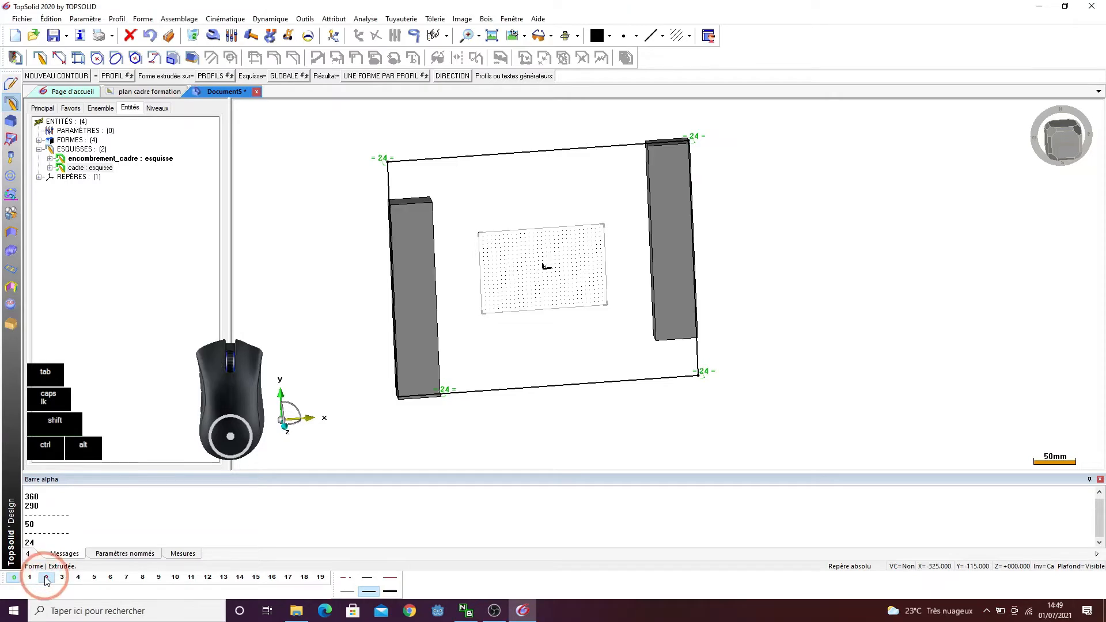
pyautogui.click(46, 577)
pyautogui.click(31, 577)
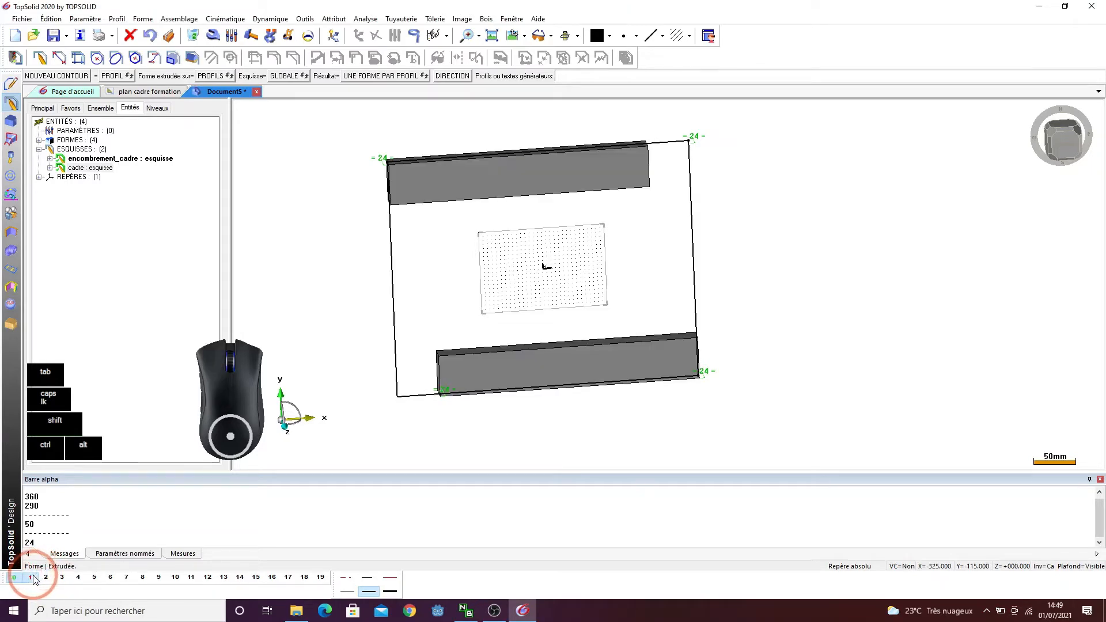
pyautogui.click(31, 577)
pyautogui.click(46, 577)
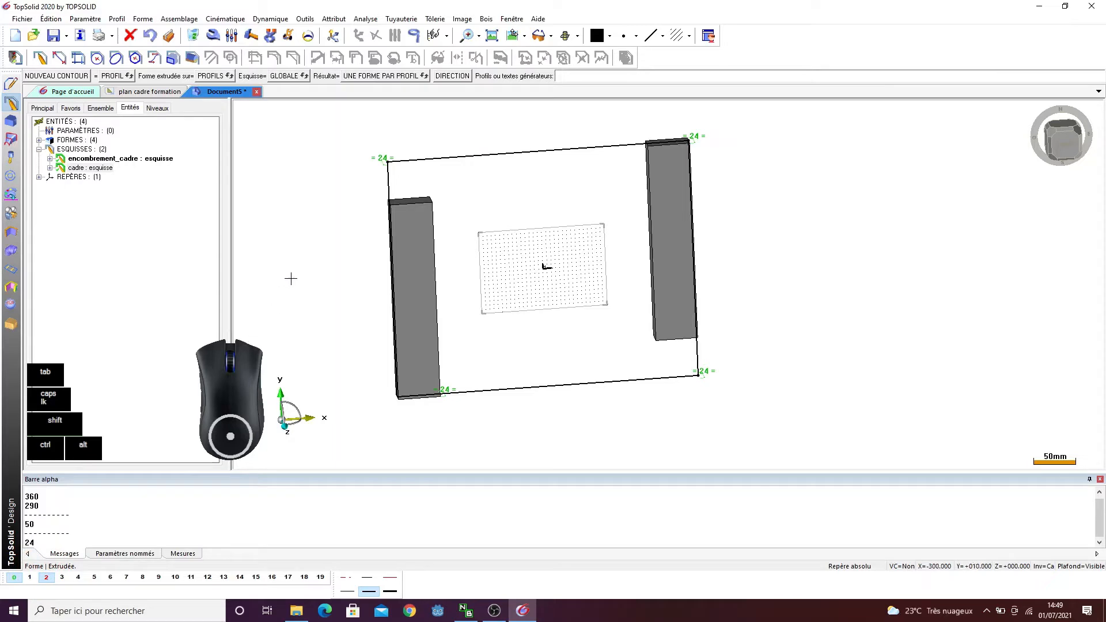
# - Start a Simple oblong tenon on the left stile's upper end face, referenced from its outer left edge and front edge
pyautogui.keyDown('ctrl'); pyautogui.moveTo(308, 282); pyautogui.dragTo(354, 271); pyautogui.keyUp('ctrl')
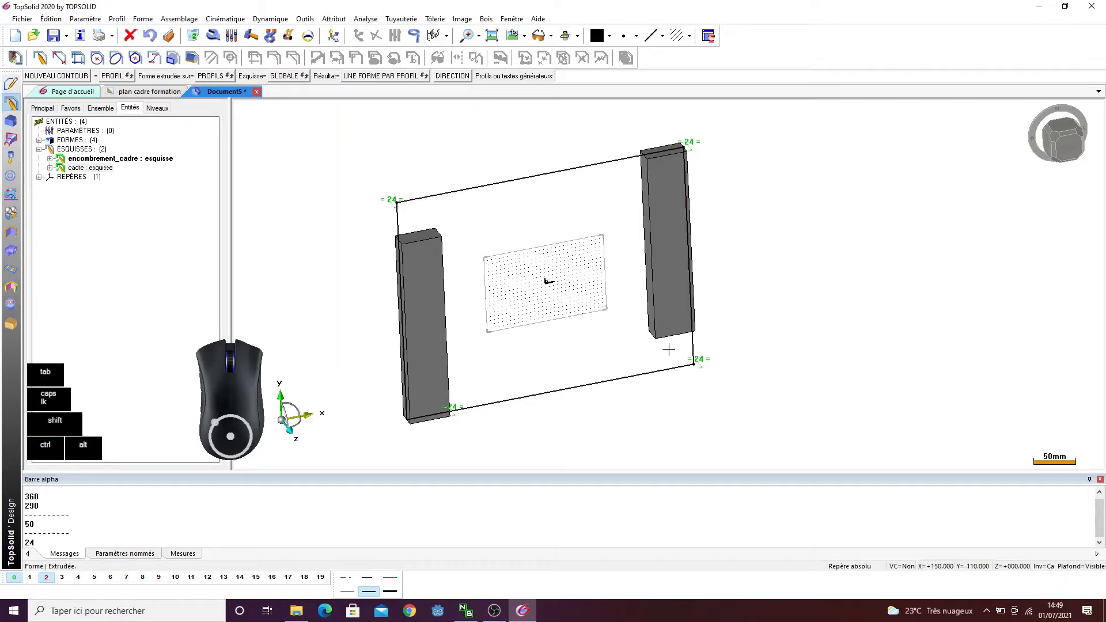
pyautogui.click(487, 20)
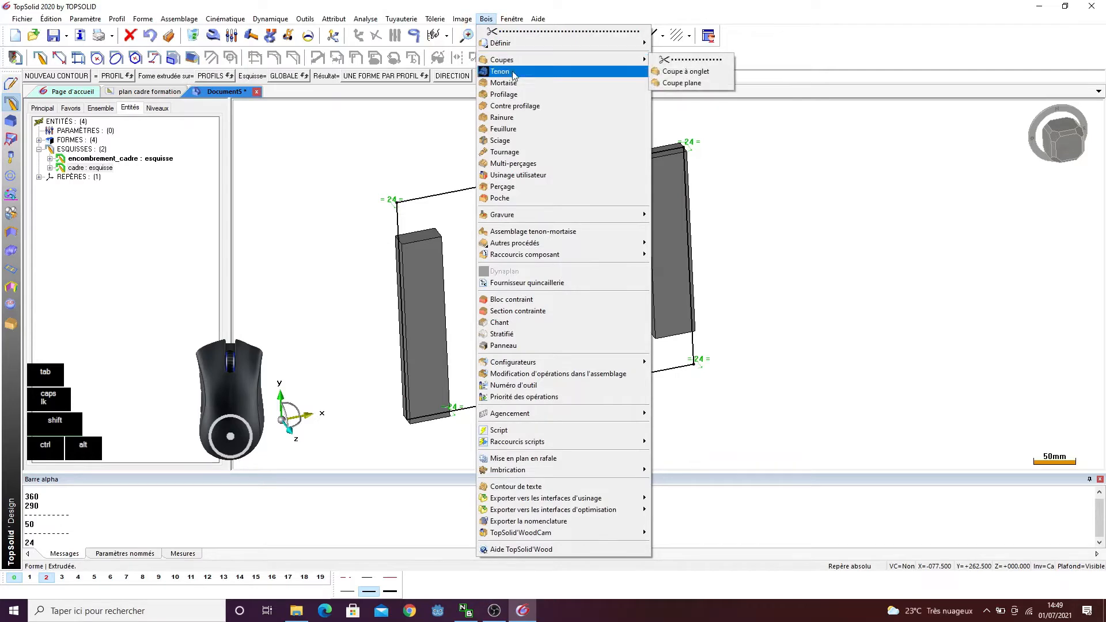
pyautogui.click(499, 71)
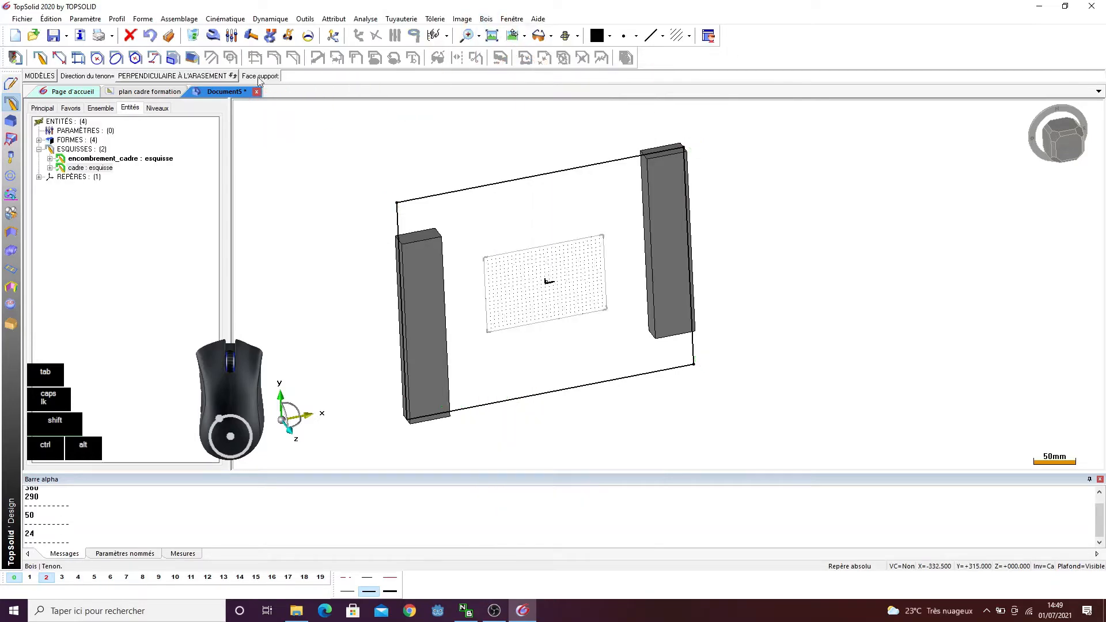
pyautogui.scroll(5, 363, 196)
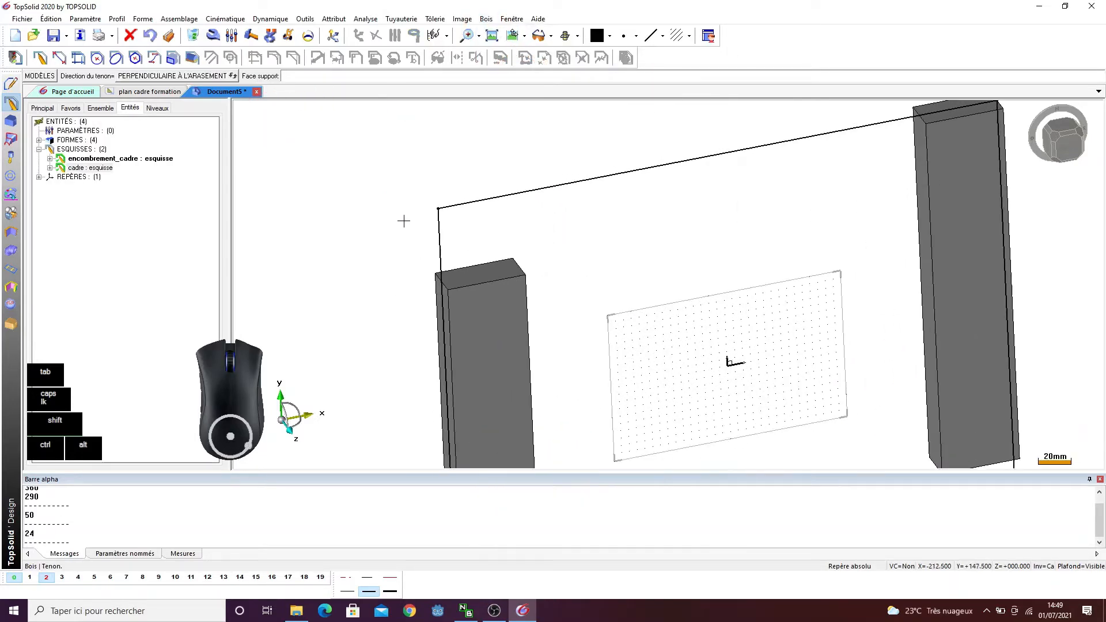
pyautogui.click(470, 277)
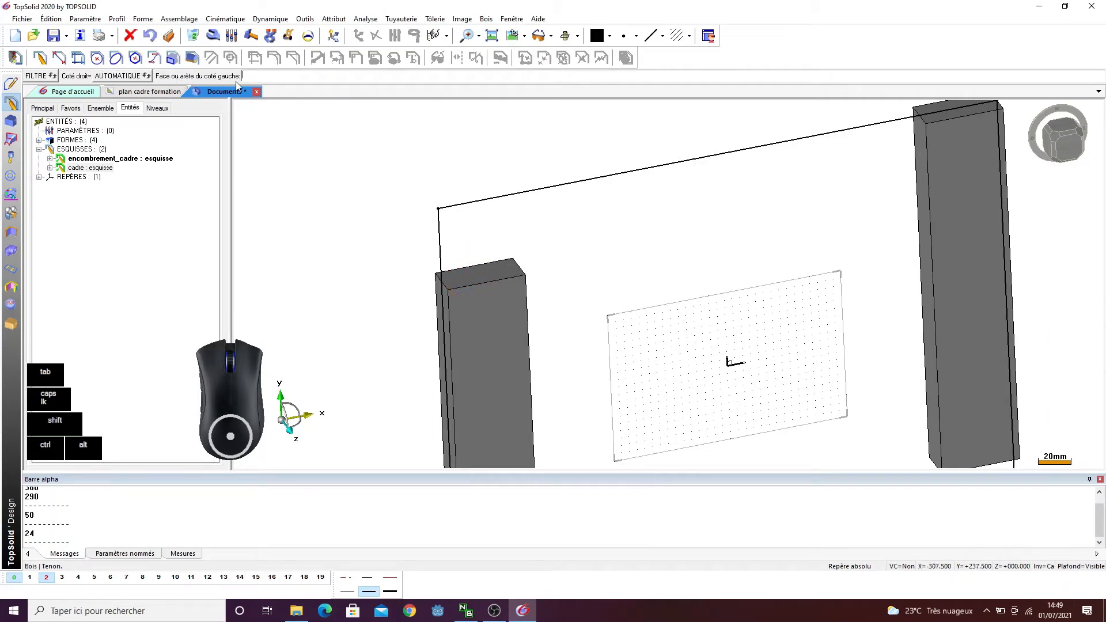
pyautogui.click(442, 283)
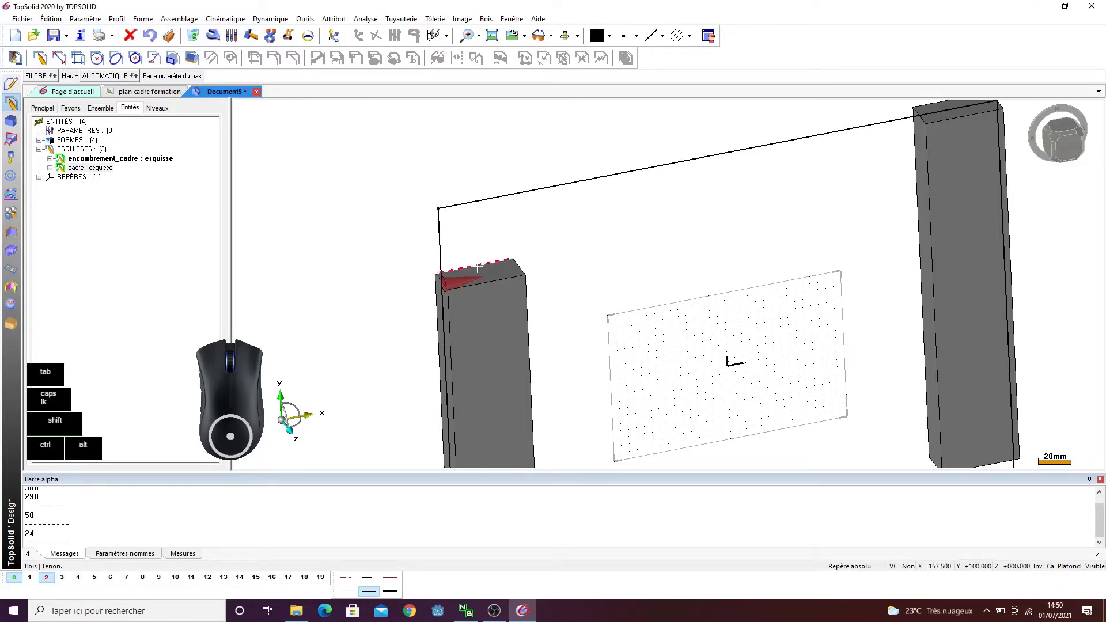
pyautogui.click(488, 283)
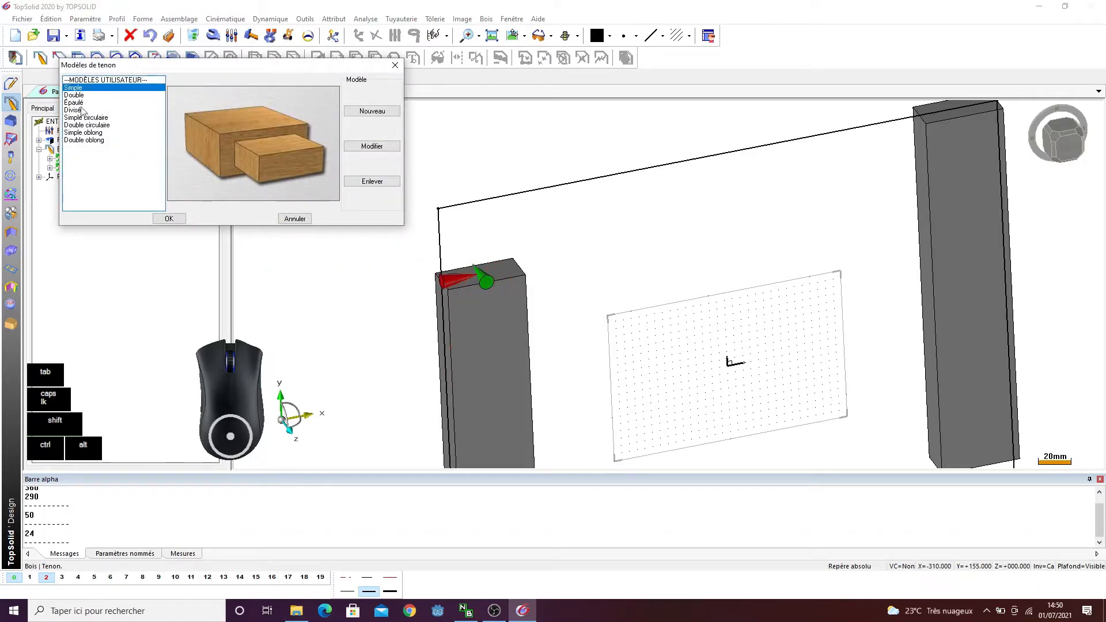
pyautogui.click(85, 134)
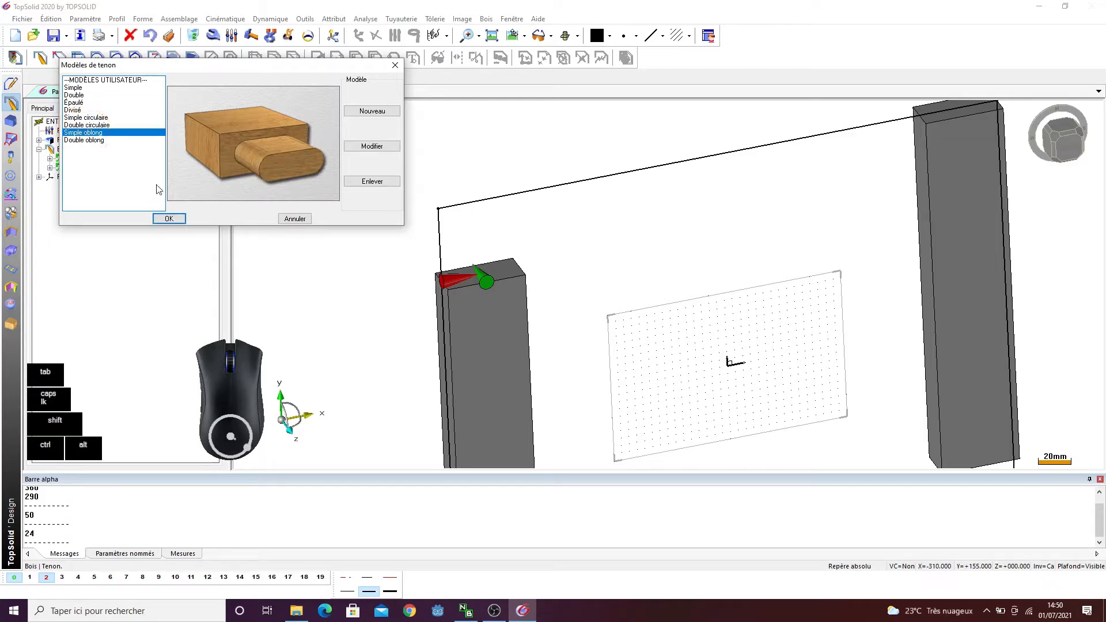
pyautogui.click(170, 218)
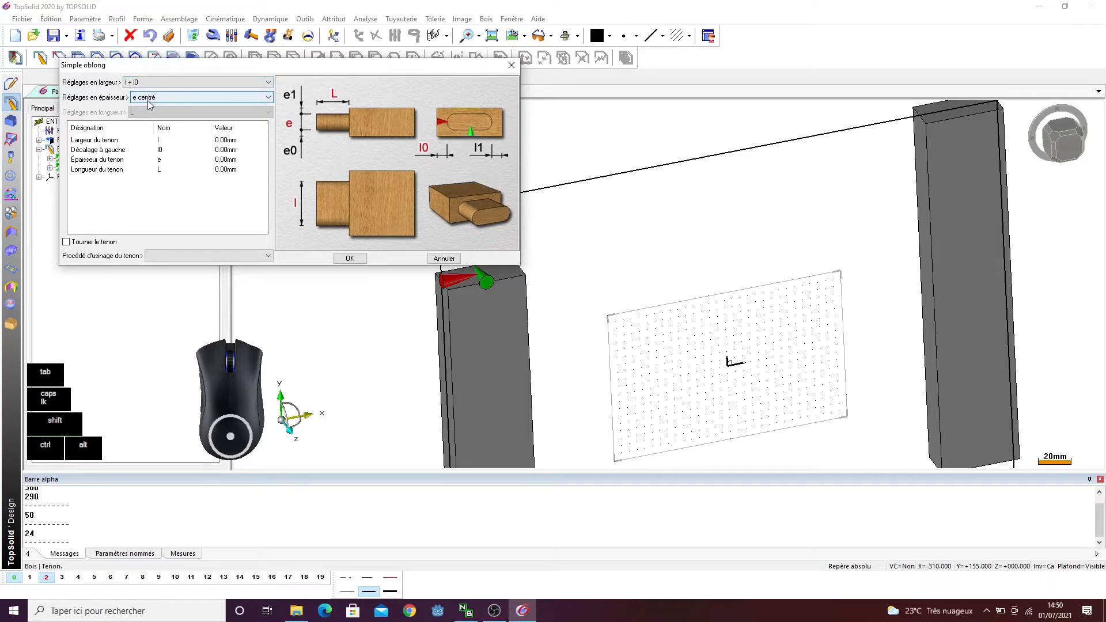
# - Set the left stile tenon's width to 30 mm and its left offset to 10 mm
pyautogui.doubleClick(228, 141)
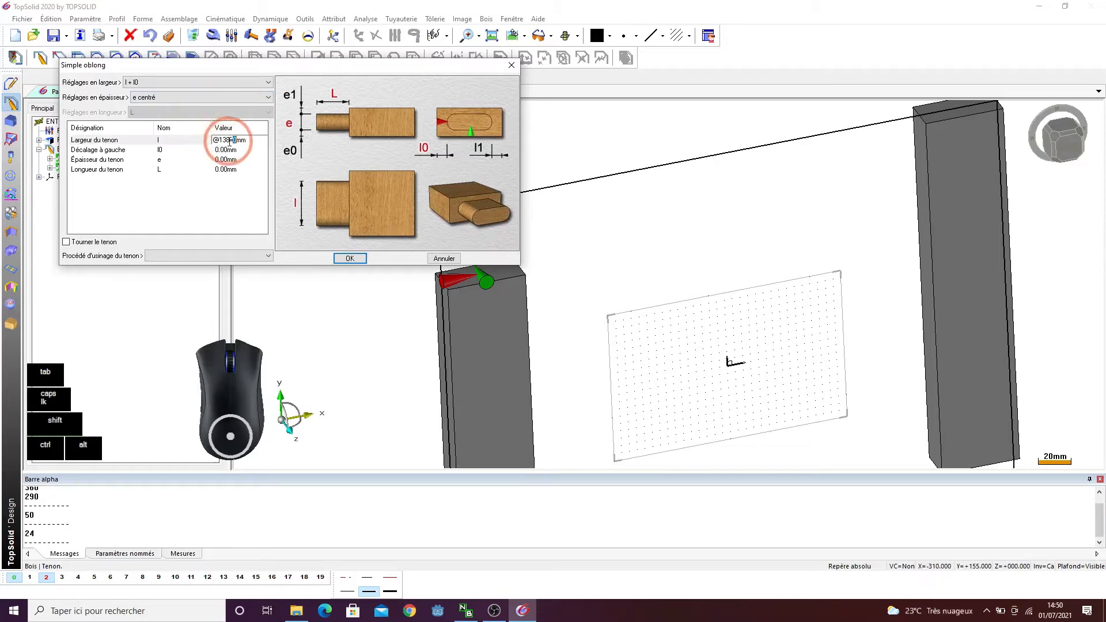
pyautogui.write('@138=3')
pyautogui.write('0')
pyautogui.press('Return')
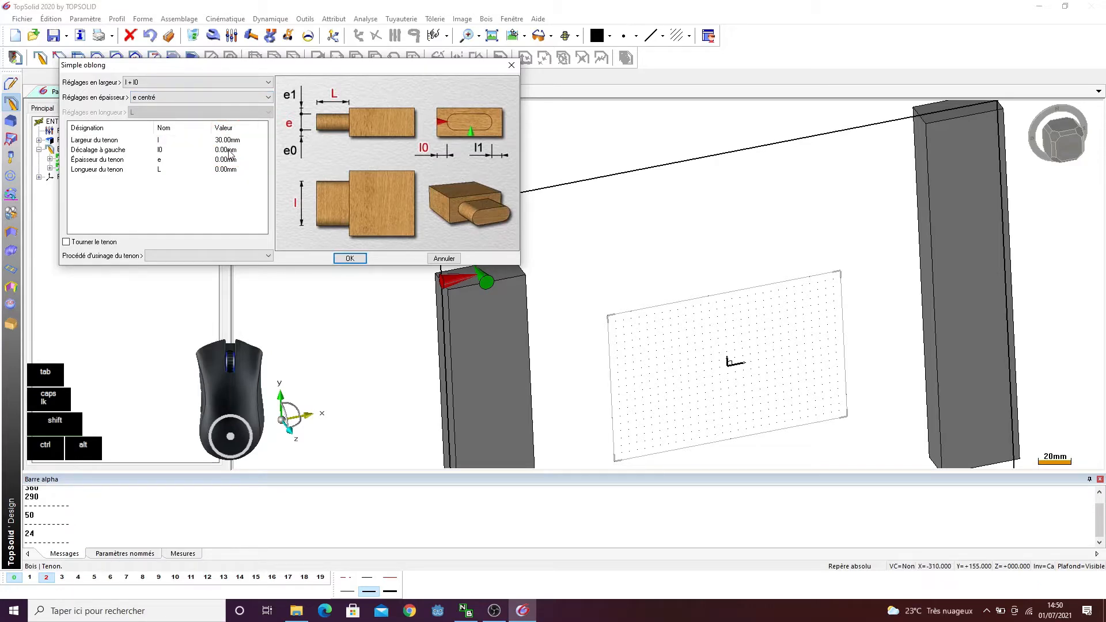
pyautogui.doubleClick(229, 149)
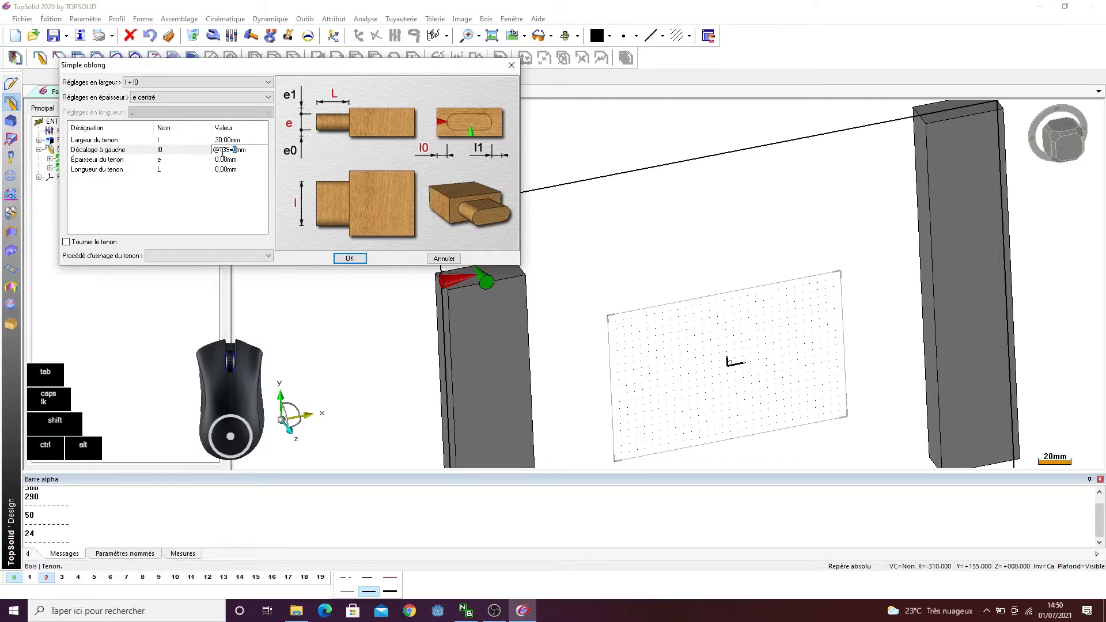
pyautogui.write('10')
pyautogui.press('Return')
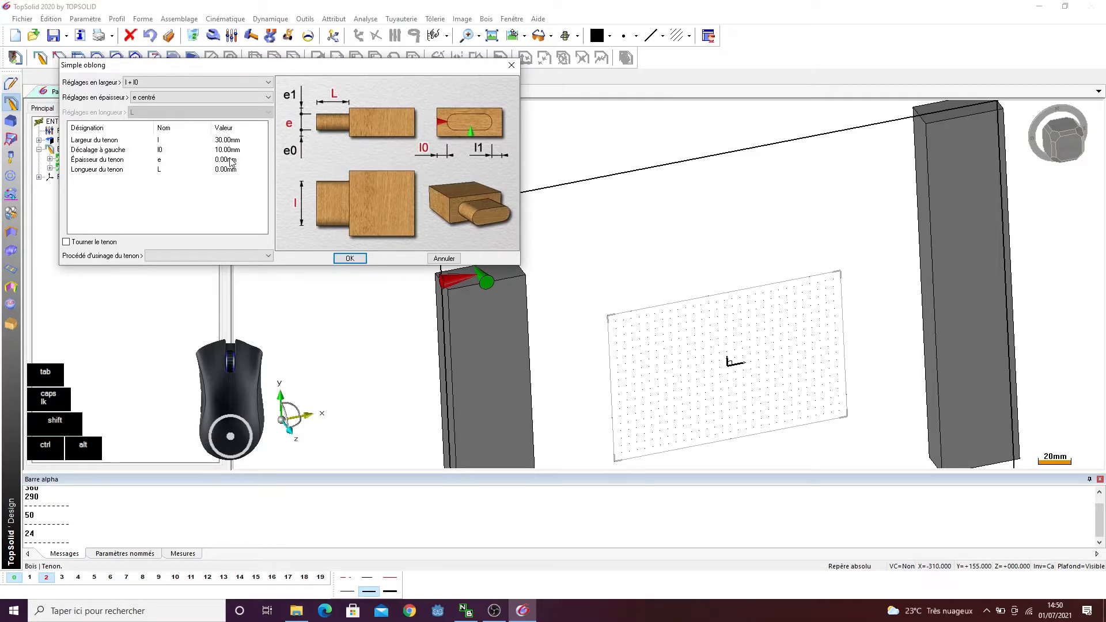
# - Set the left stile tenon's thickness to 8 mm and length to 30 mm, and create it
pyautogui.doubleClick(228, 159)
pyautogui.write('8')
pyautogui.press('Return')
pyautogui.doubleClick(228, 169)
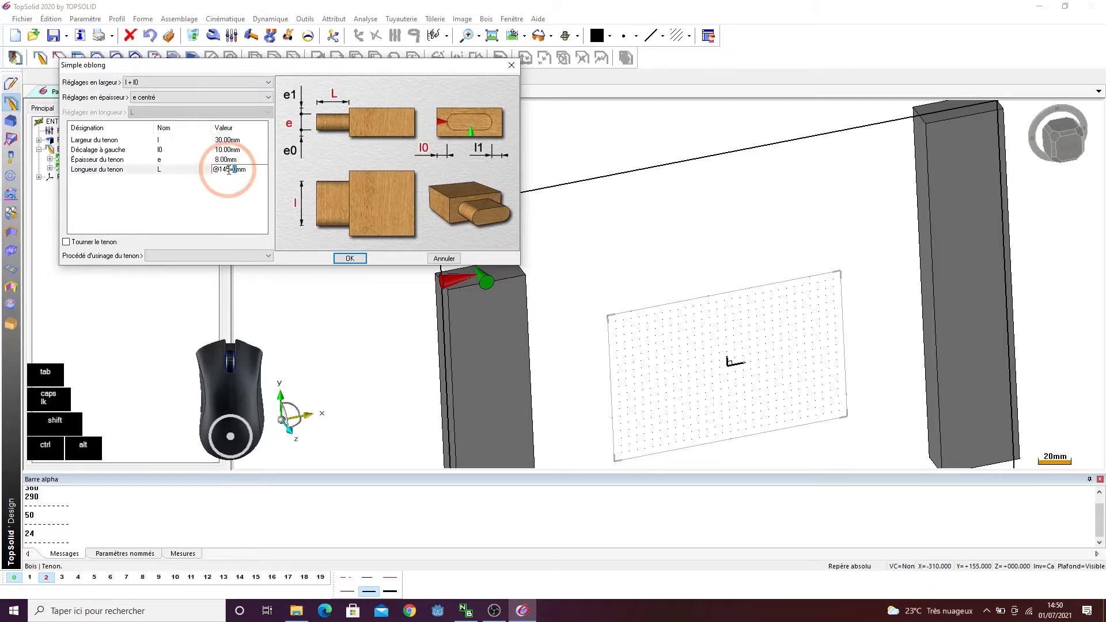
pyautogui.write('30')
pyautogui.press('Return')
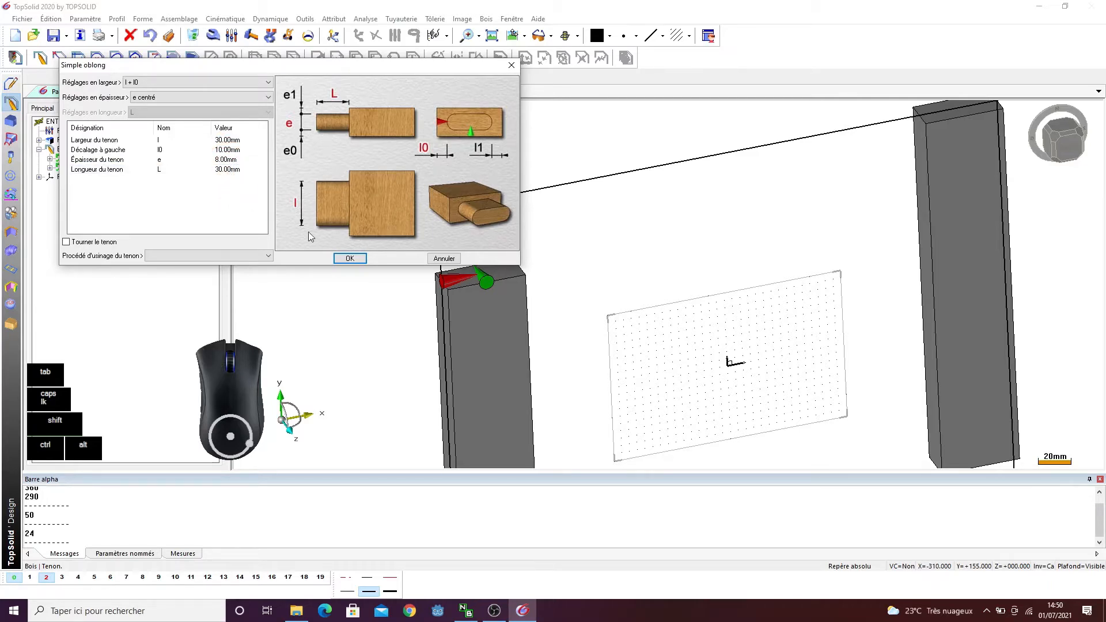
pyautogui.click(348, 258)
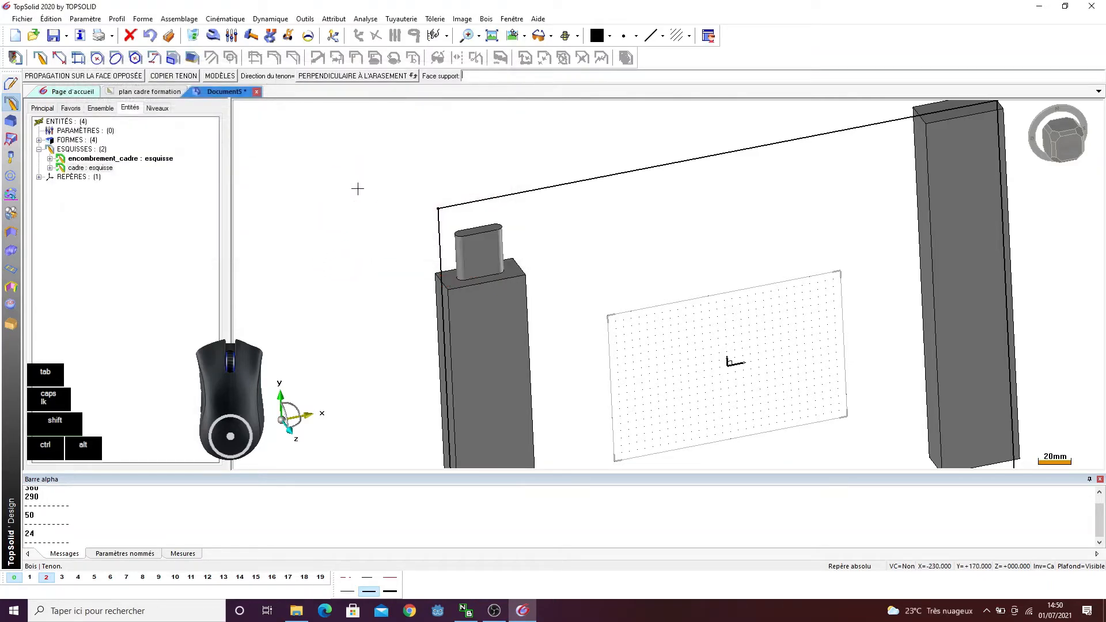
# - Start a Simple oblong tenon on the right stile's lower end face, referenced from its outer edge and front edge
pyautogui.scroll(-5, 292, 148)
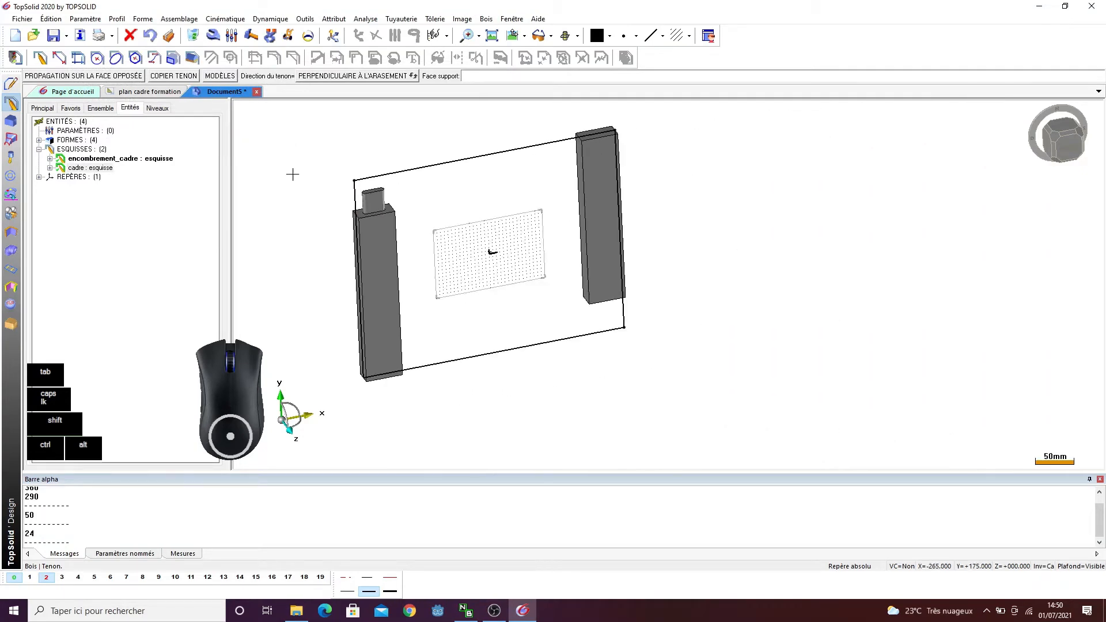
pyautogui.keyDown('ctrl'); pyautogui.moveTo(506, 353); pyautogui.dragTo(510, 314); pyautogui.keyUp('ctrl')
pyautogui.scroll(5, 668, 392)
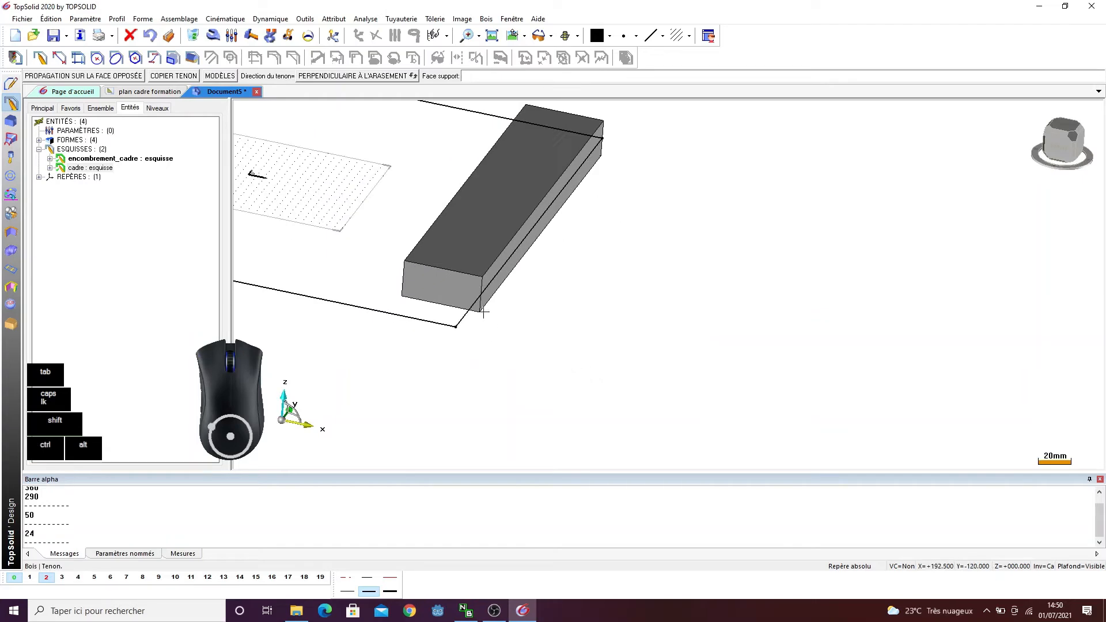
pyautogui.click(460, 283)
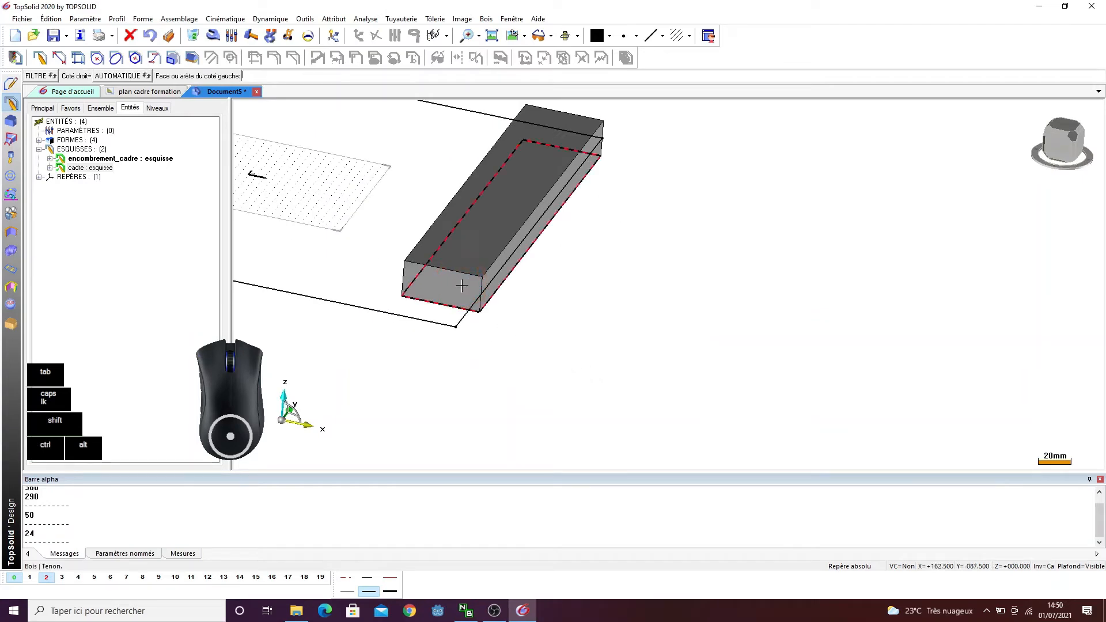
pyautogui.click(482, 286)
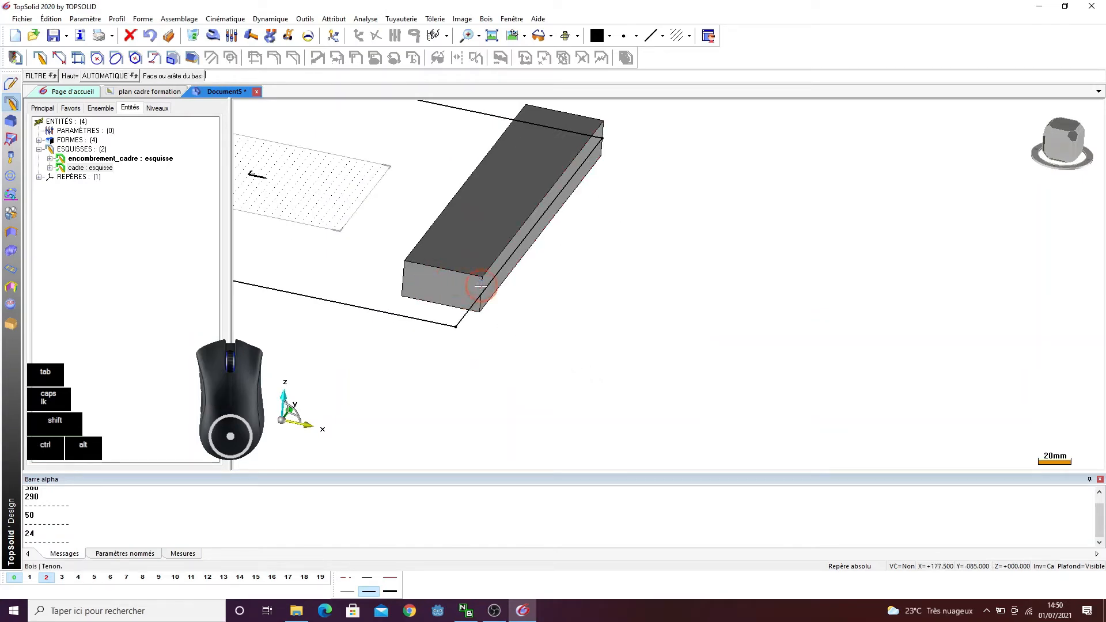
pyautogui.click(439, 269)
pyautogui.click(167, 216)
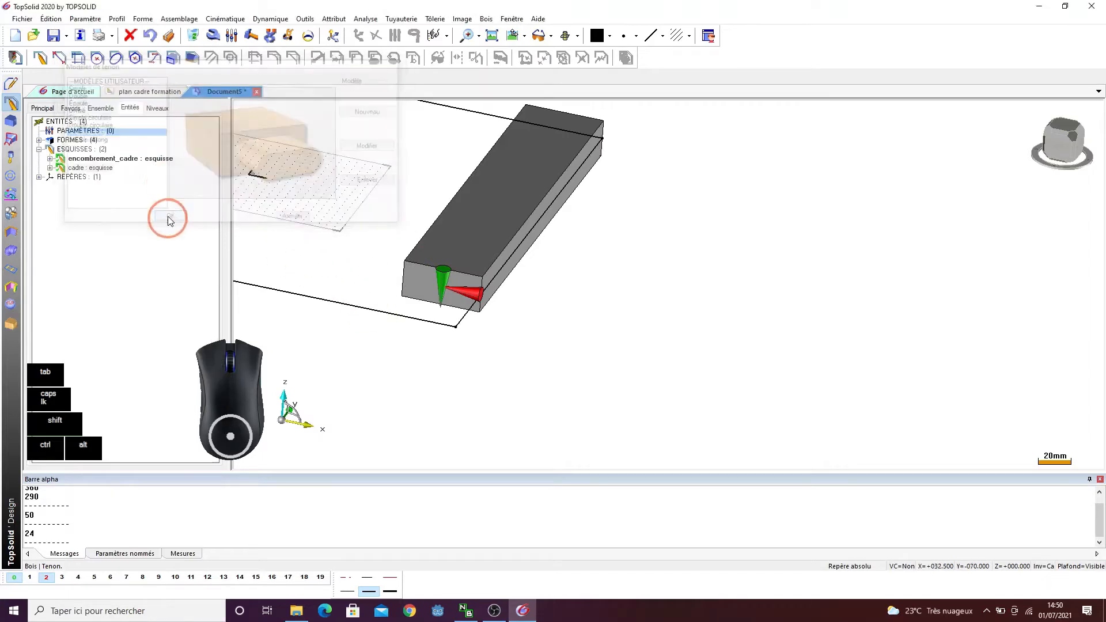
# - Set the right stile tenon's width to 30 mm and its left offset to 10 mm
pyautogui.click(239, 139)
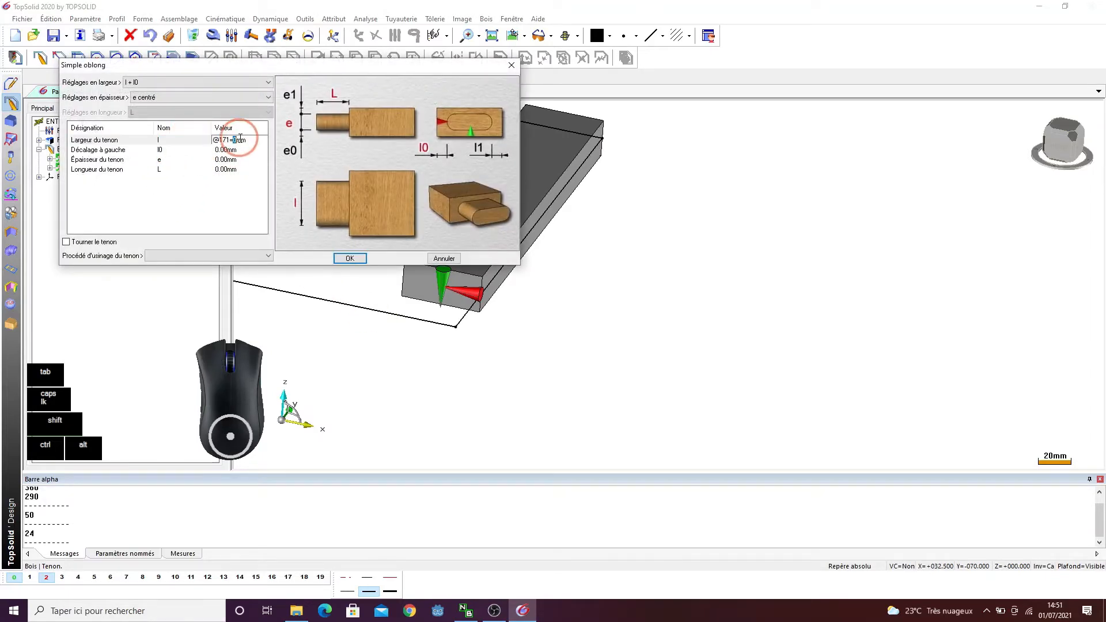
pyautogui.write('30')
pyautogui.press('Return')
pyautogui.click(237, 150)
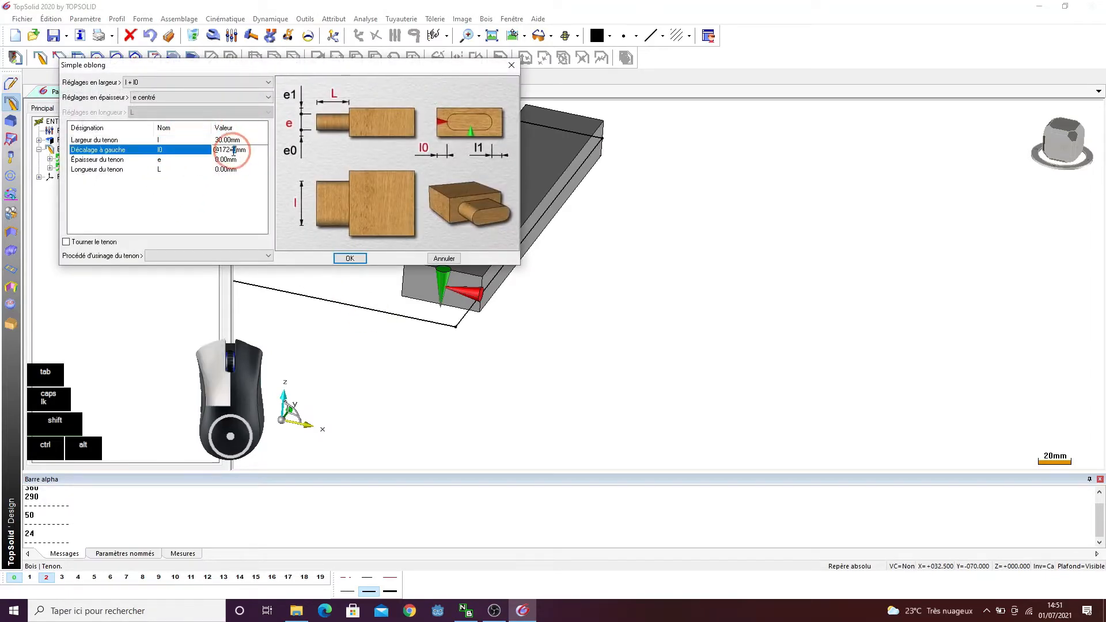
pyautogui.write('10')
pyautogui.press('Return')
# - Set the right stile tenon's thickness to 8 mm and length to 30 mm, and create it
pyautogui.click(228, 161)
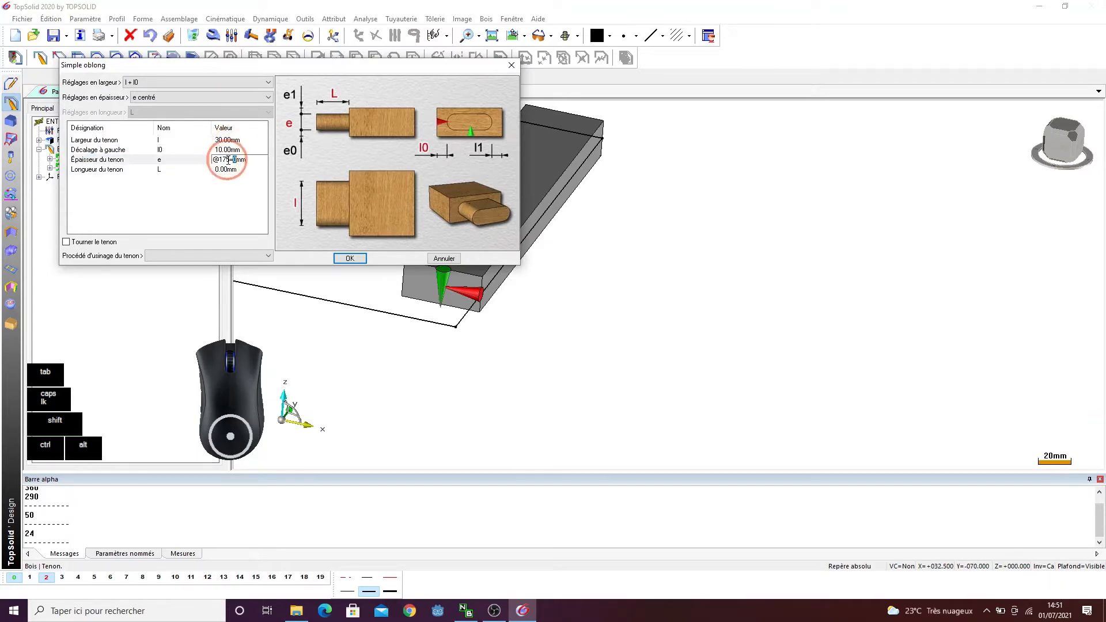
pyautogui.write('8')
pyautogui.press('Return')
pyautogui.click(226, 170)
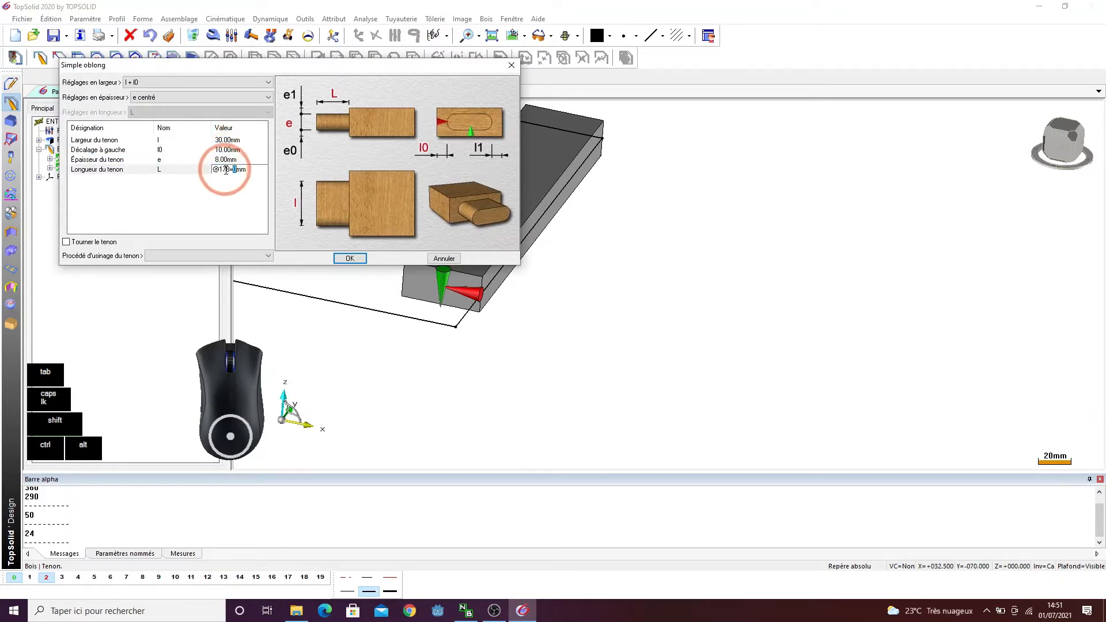
pyautogui.write('30')
pyautogui.press('Return')
pyautogui.click(361, 259)
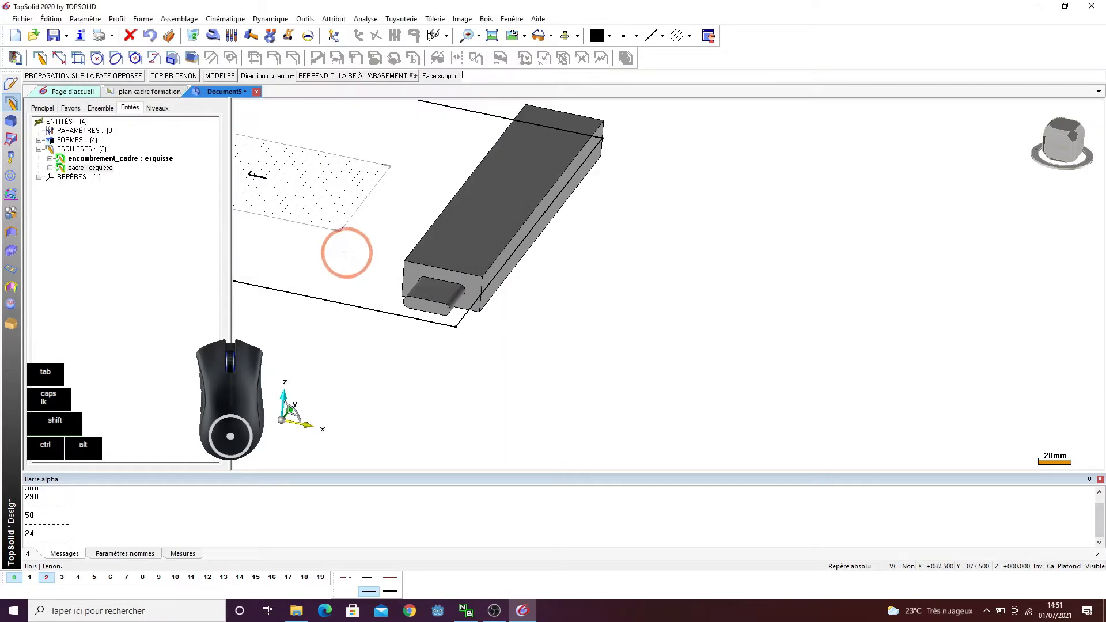
# - Show level 1 with the rails and hide level 2 with the stiles
pyautogui.scroll(-6, 575, 271)
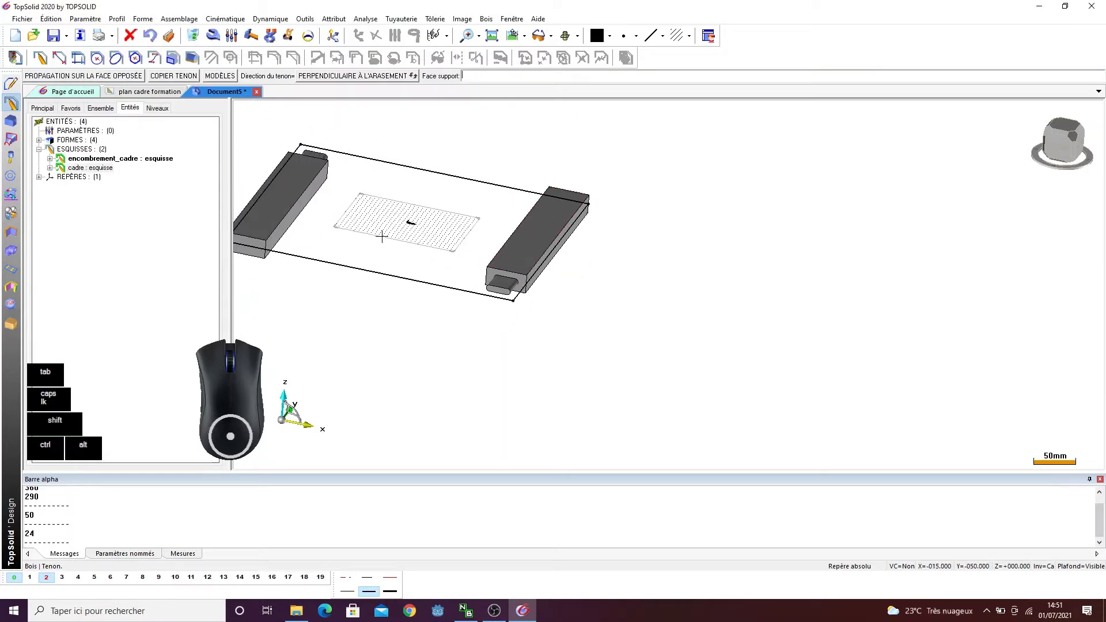
pyautogui.moveTo(356, 230); pyautogui.dragTo(387, 276)
pyautogui.scroll(-4, 375, 203)
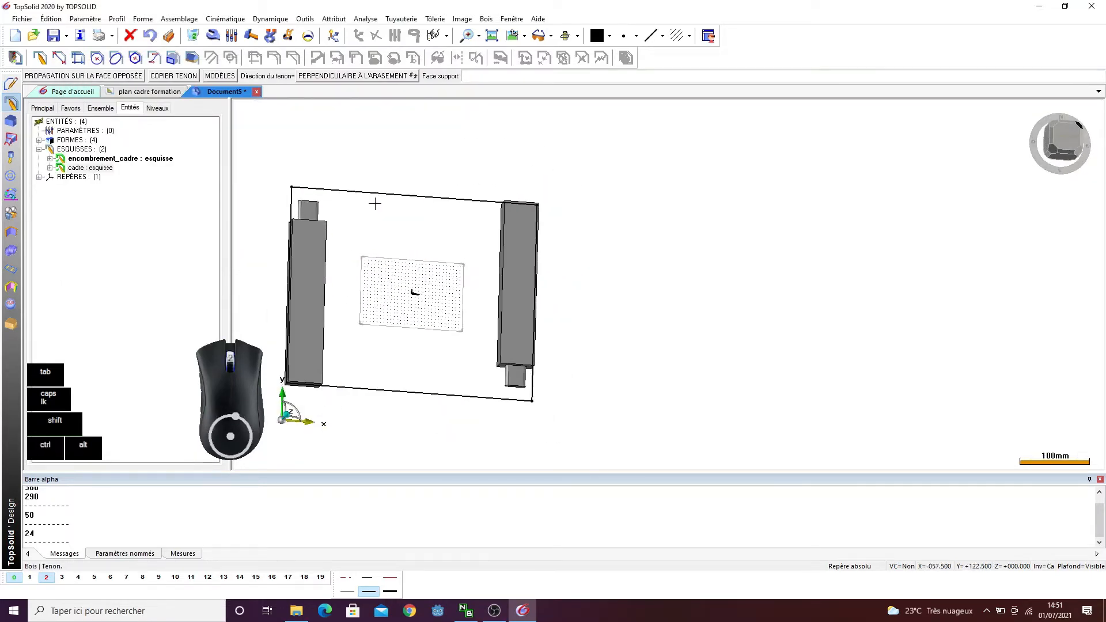
pyautogui.moveTo(367, 200); pyautogui.dragTo(346, 277)
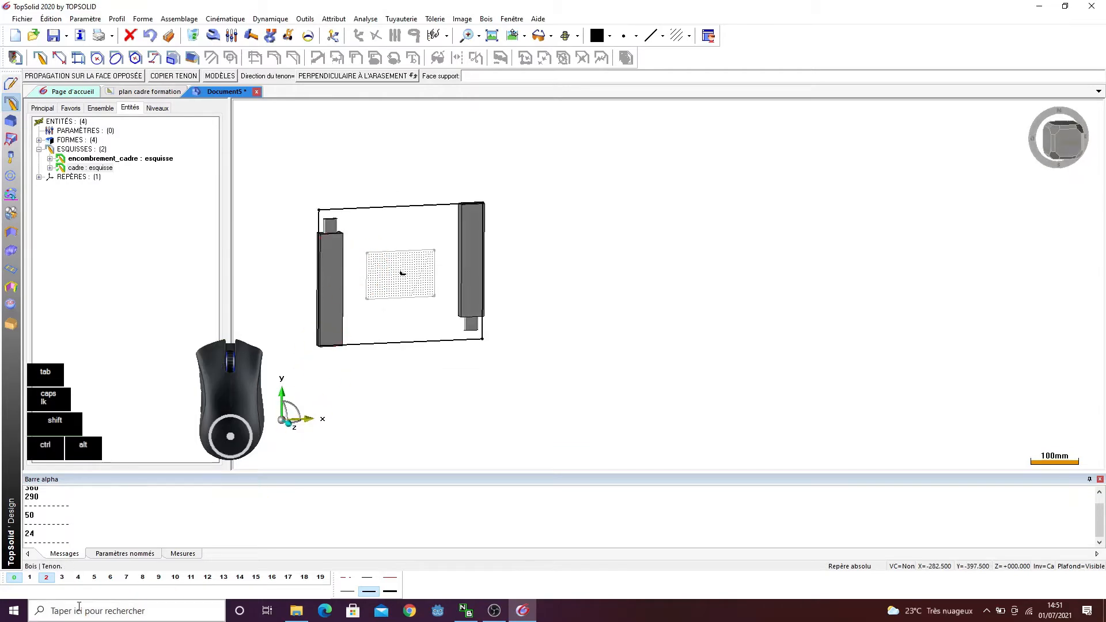
pyautogui.click(33, 578)
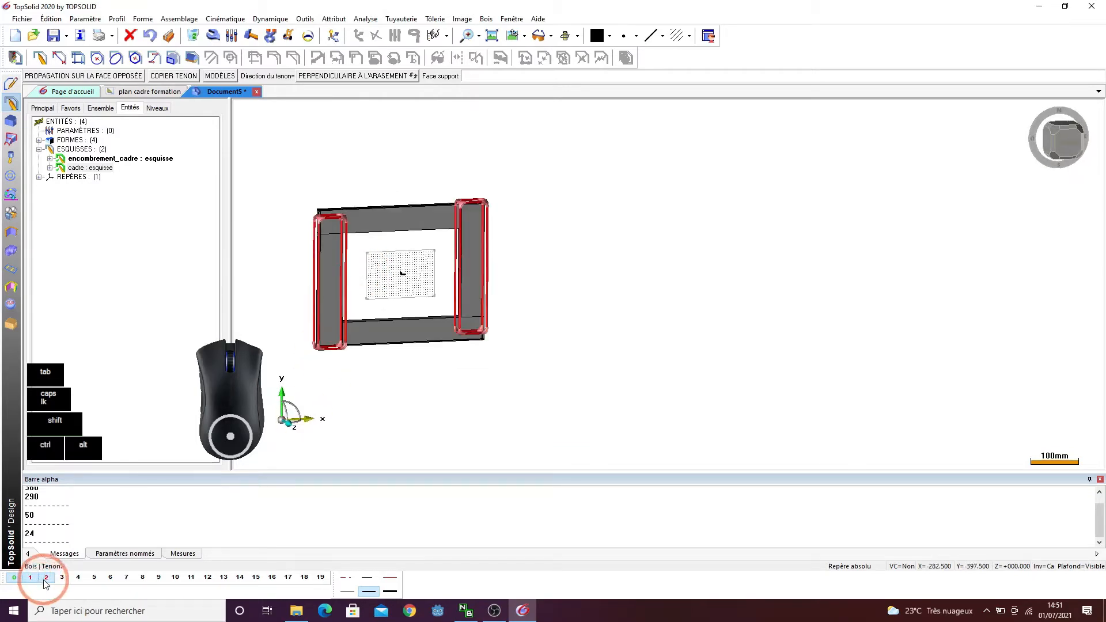
pyautogui.click(46, 578)
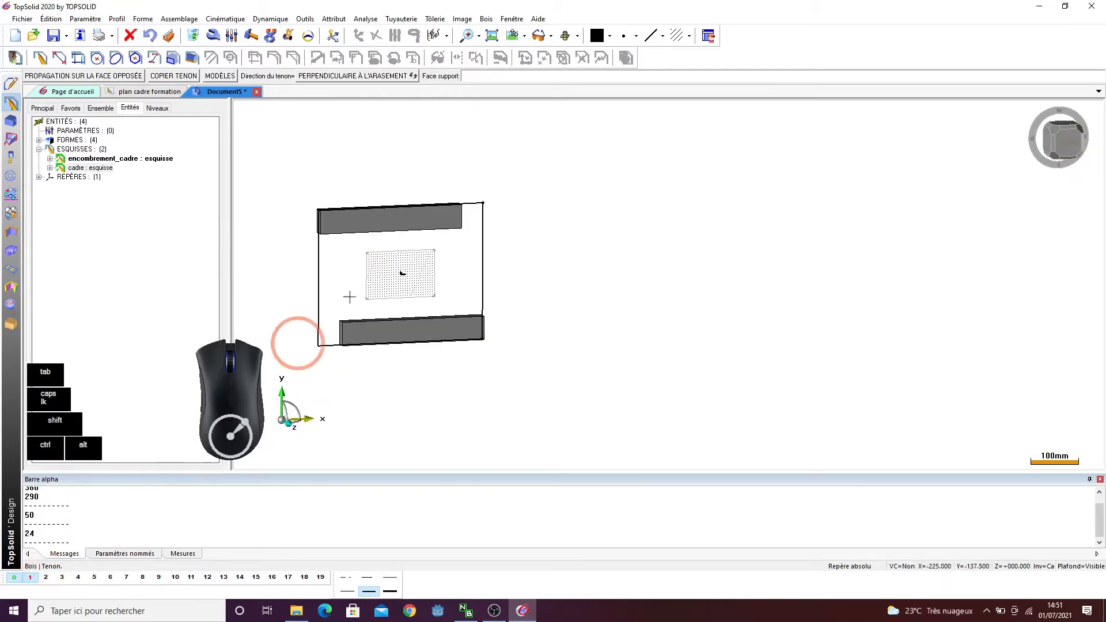
# - Start a Simple tenon on the upper rail's right end face, using its inner edge as left reference and a long edge as bottom reference
pyautogui.keyDown('ctrl'); pyautogui.moveTo(413, 254); pyautogui.dragTo(392, 244); pyautogui.keyUp('ctrl')
pyautogui.click(487, 23)
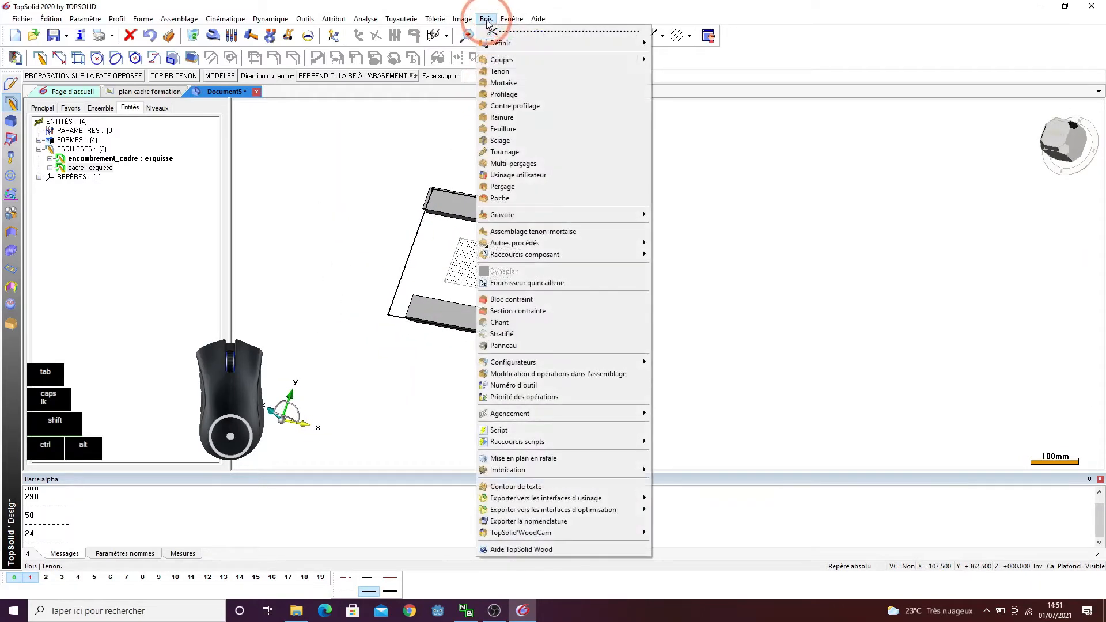
pyautogui.click(506, 72)
pyautogui.keyDown('ctrl'); pyautogui.moveTo(523, 229); pyautogui.dragTo(572, 252); pyautogui.keyUp('ctrl')
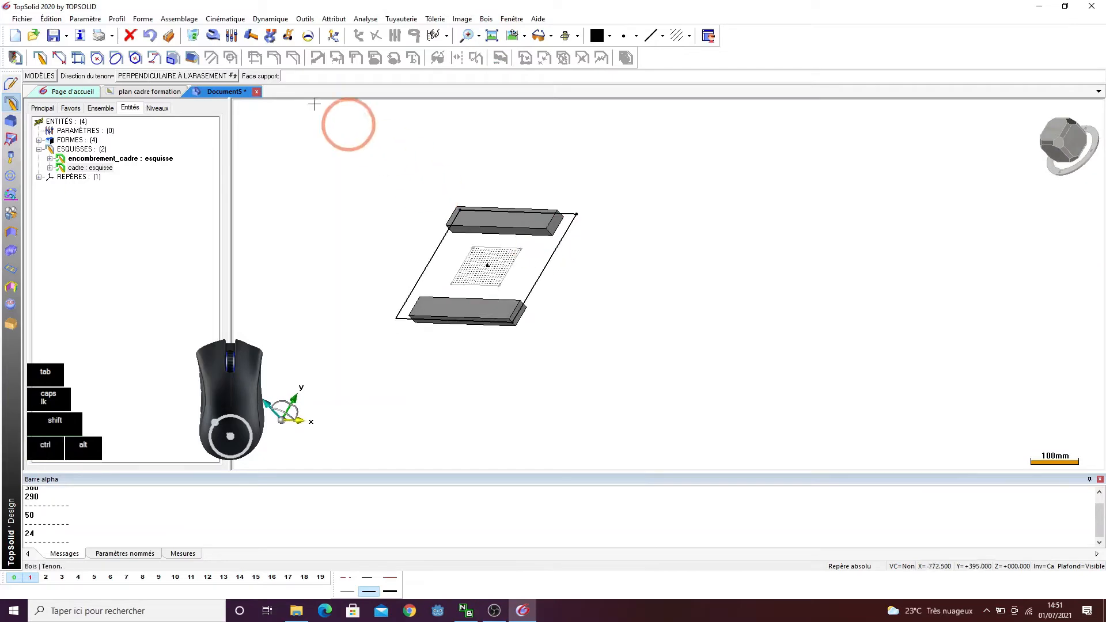
pyautogui.scroll(-3, 559, 214)
pyautogui.scroll(-3, 559, 213)
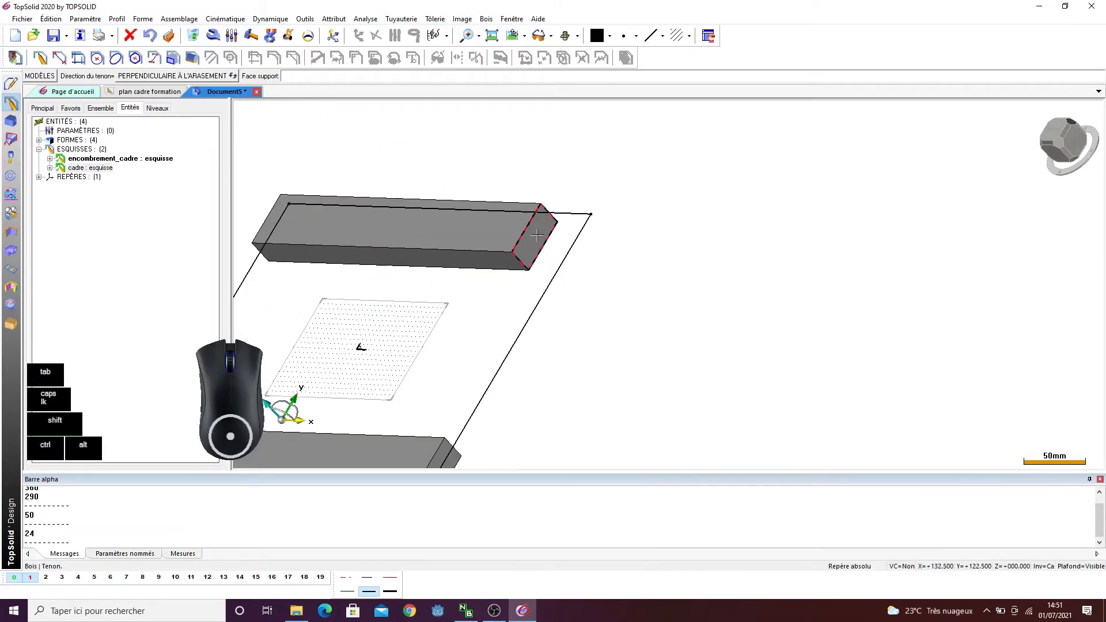
pyautogui.click(537, 235)
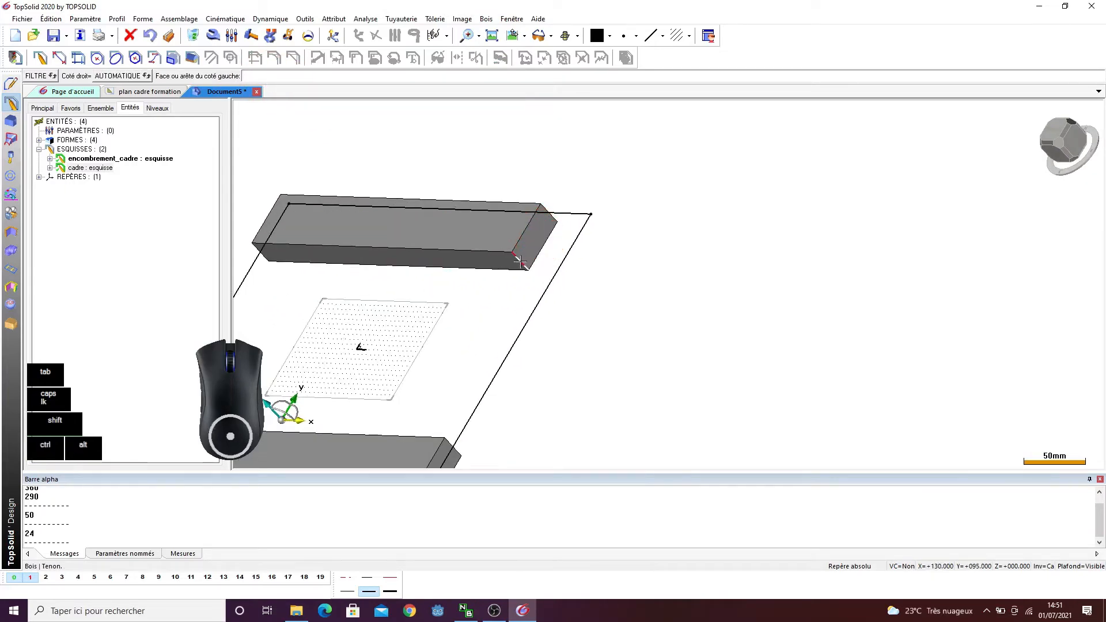
pyautogui.click(539, 236)
pyautogui.click(543, 239)
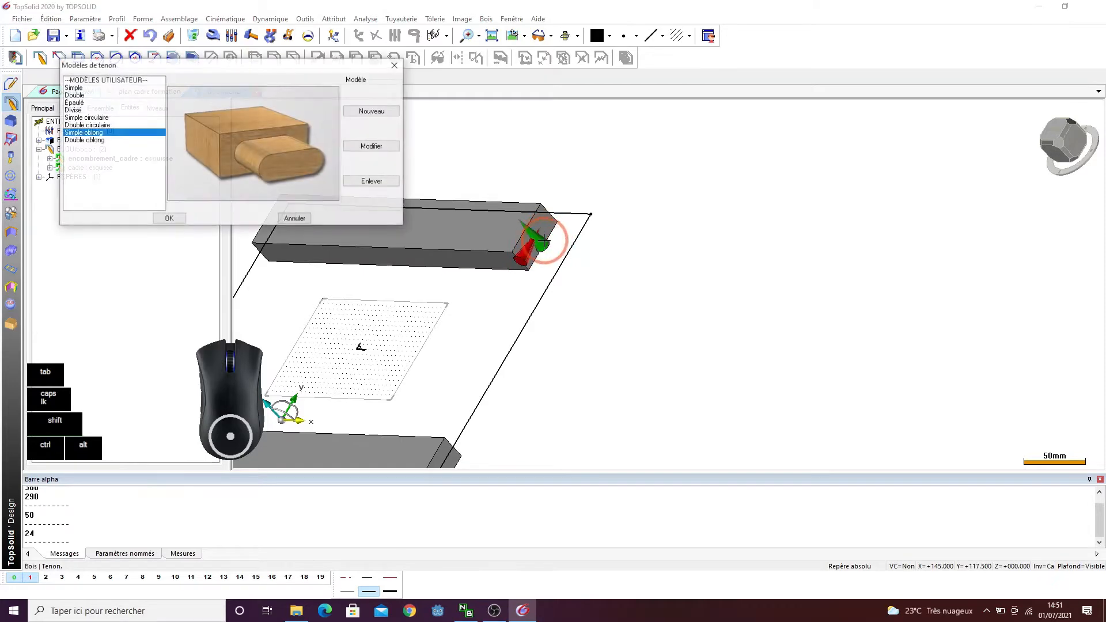
pyautogui.click(141, 132)
pyautogui.click(72, 87)
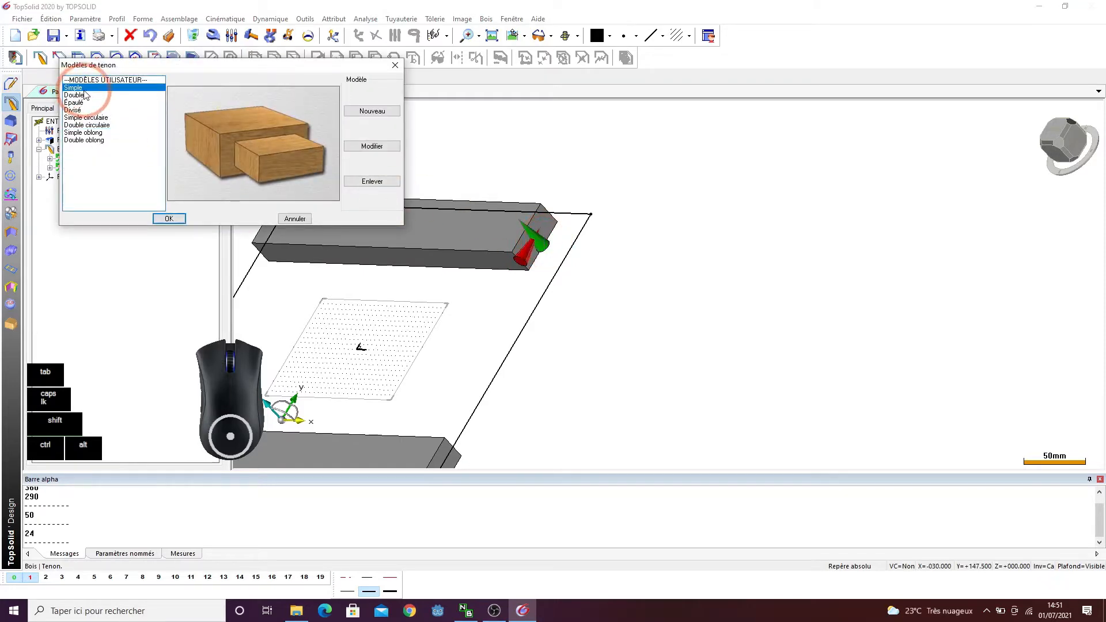
pyautogui.click(173, 218)
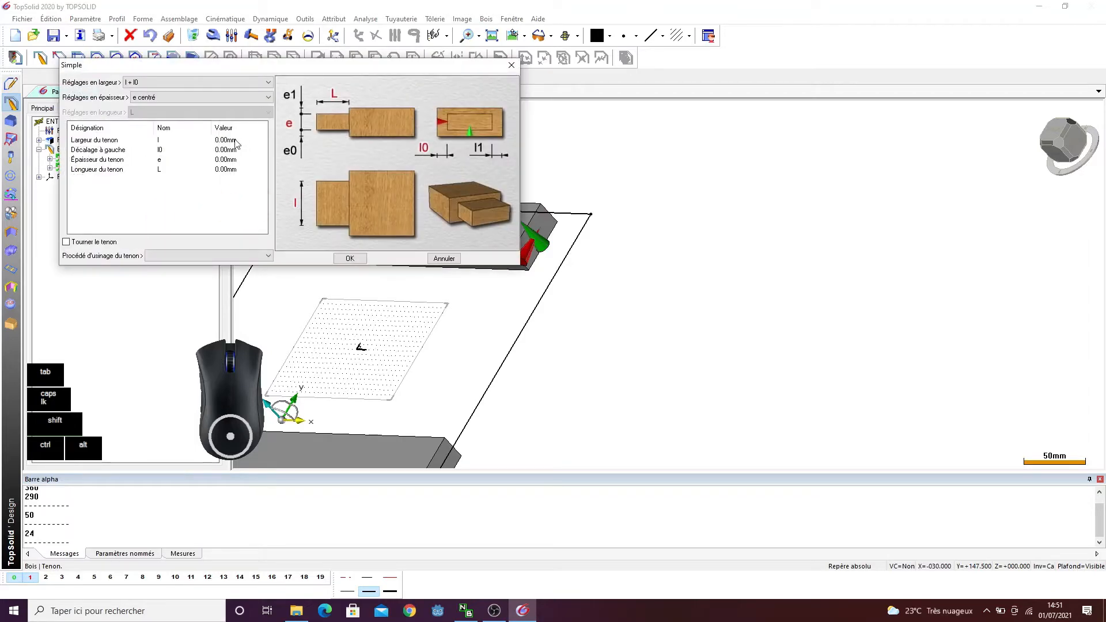
# - Set the upper rail tenon's width to 30 mm and its left offset to 10 mm
pyautogui.click(235, 141)
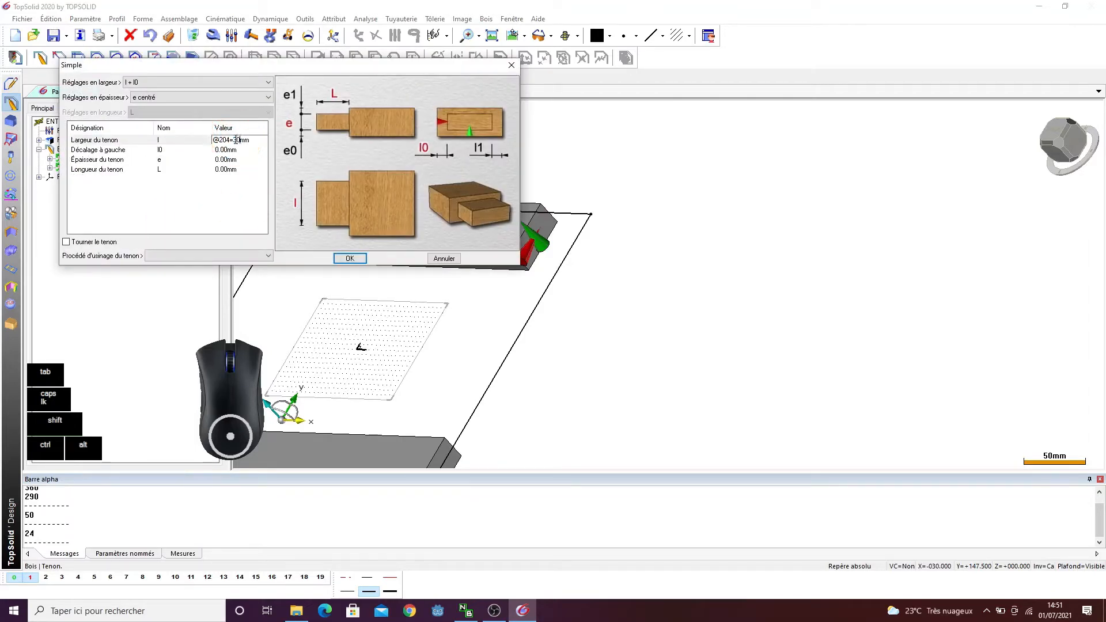
pyautogui.press('Return')
pyautogui.click(234, 149)
pyautogui.write('10')
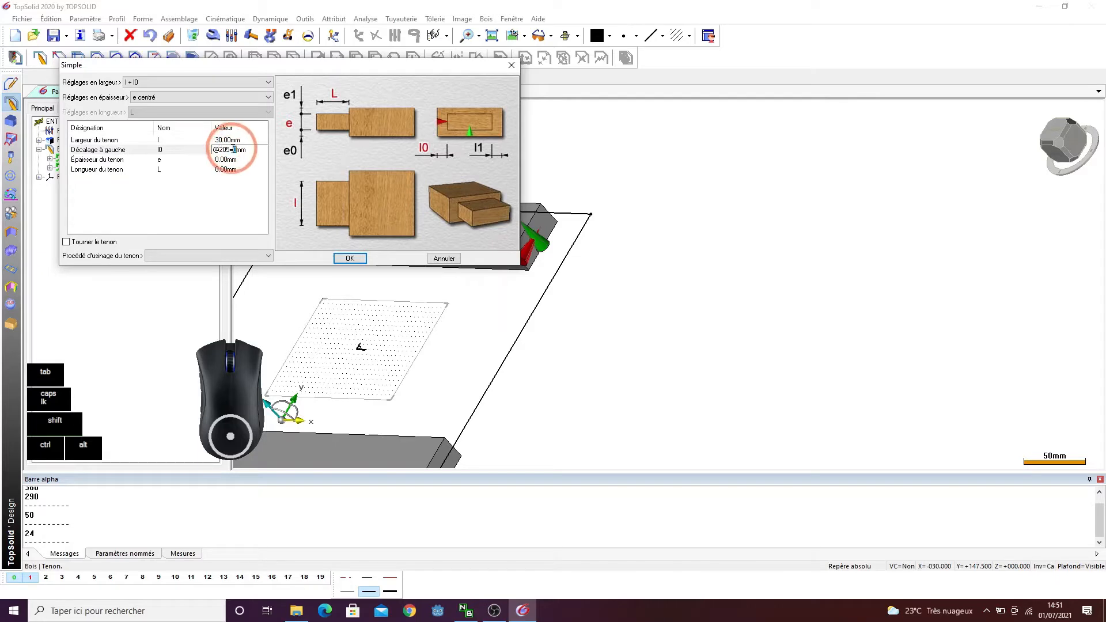
pyautogui.press('Return')
# - Set the upper rail tenon's thickness to 8 mm and length to 30 mm, and create it
pyautogui.click(227, 160)
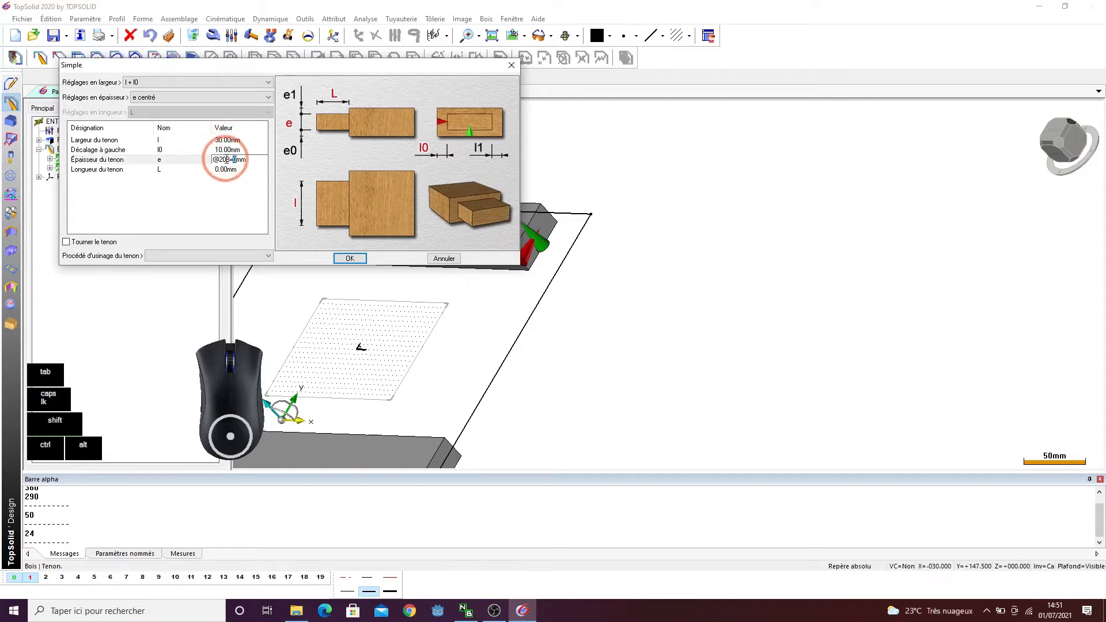
pyautogui.write('8')
pyautogui.press('Return')
pyautogui.click(227, 171)
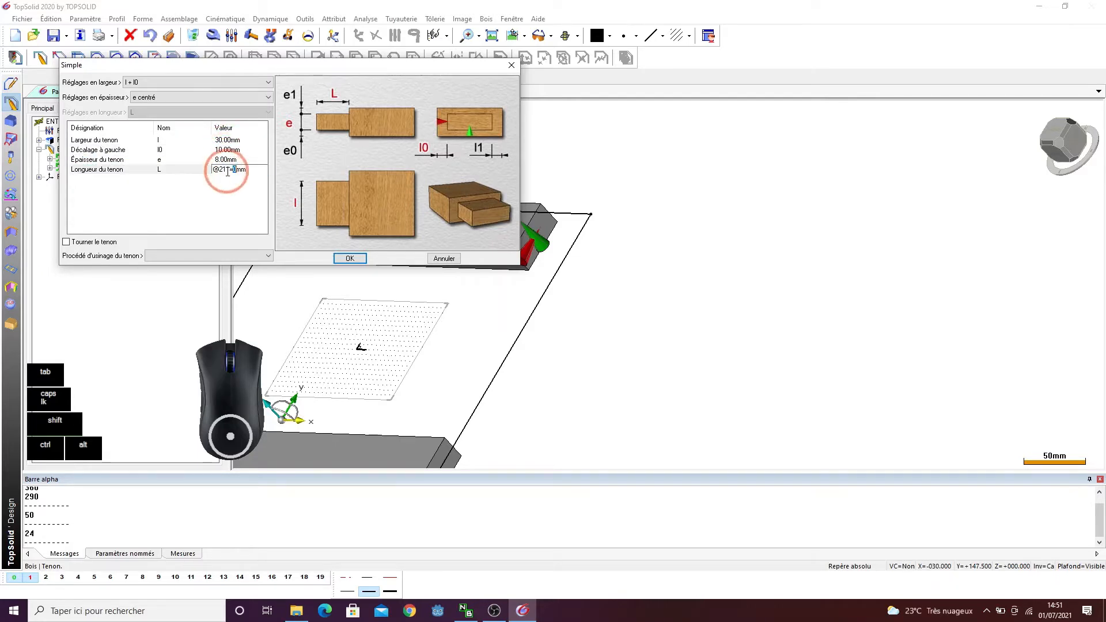
pyautogui.write('30')
pyautogui.press('Return')
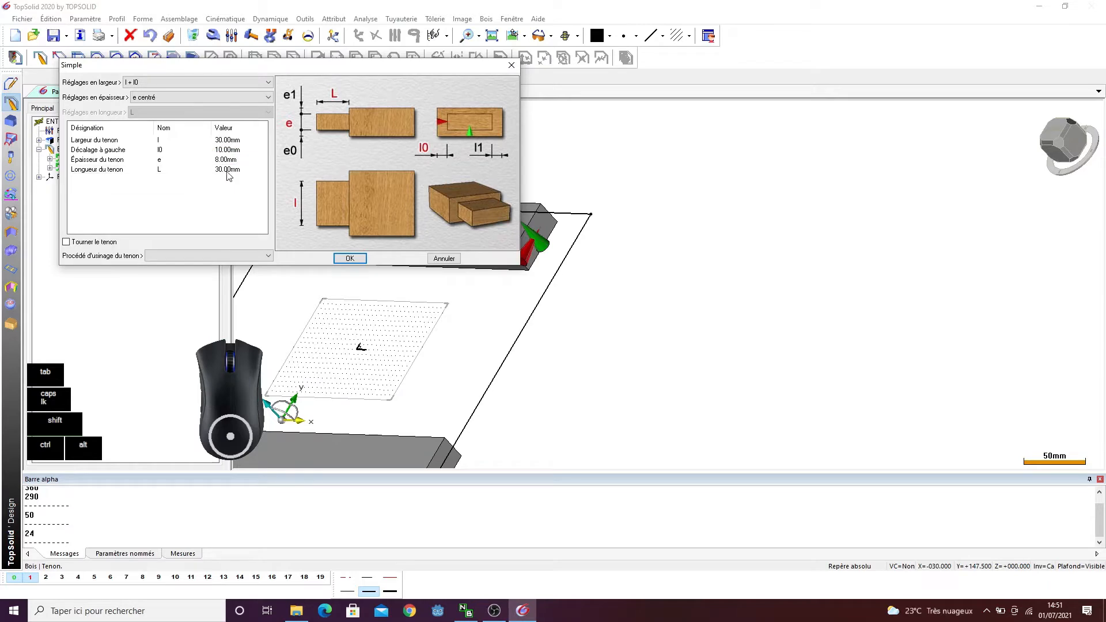
pyautogui.click(349, 259)
pyautogui.scroll(-1, 592, 159)
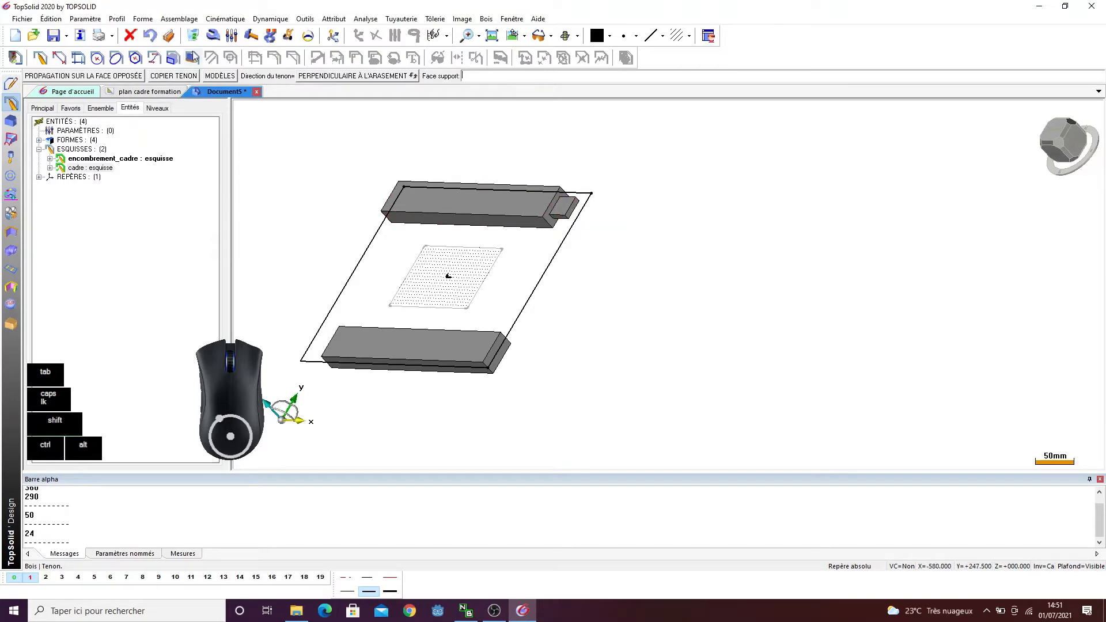
# - Copy the tenon onto the lower rail's left end face, referencing the matching inner and long edges
pyautogui.click(171, 78)
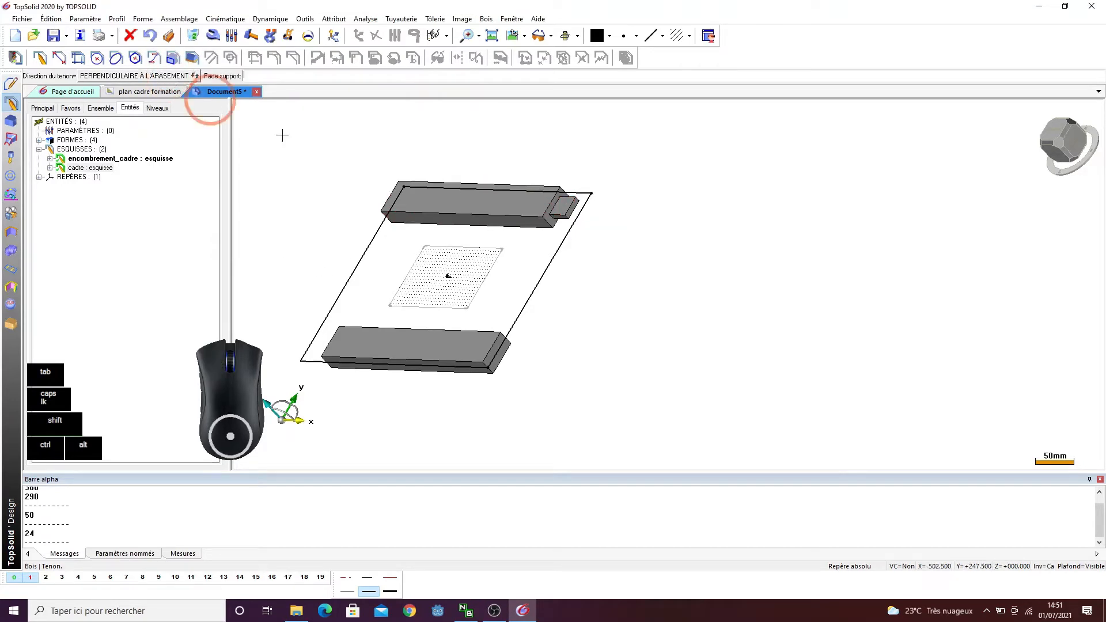
pyautogui.keyDown('ctrl'); pyautogui.moveTo(365, 252); pyautogui.dragTo(564, 207); pyautogui.keyUp('ctrl')
pyautogui.scroll(-2, 474, 206)
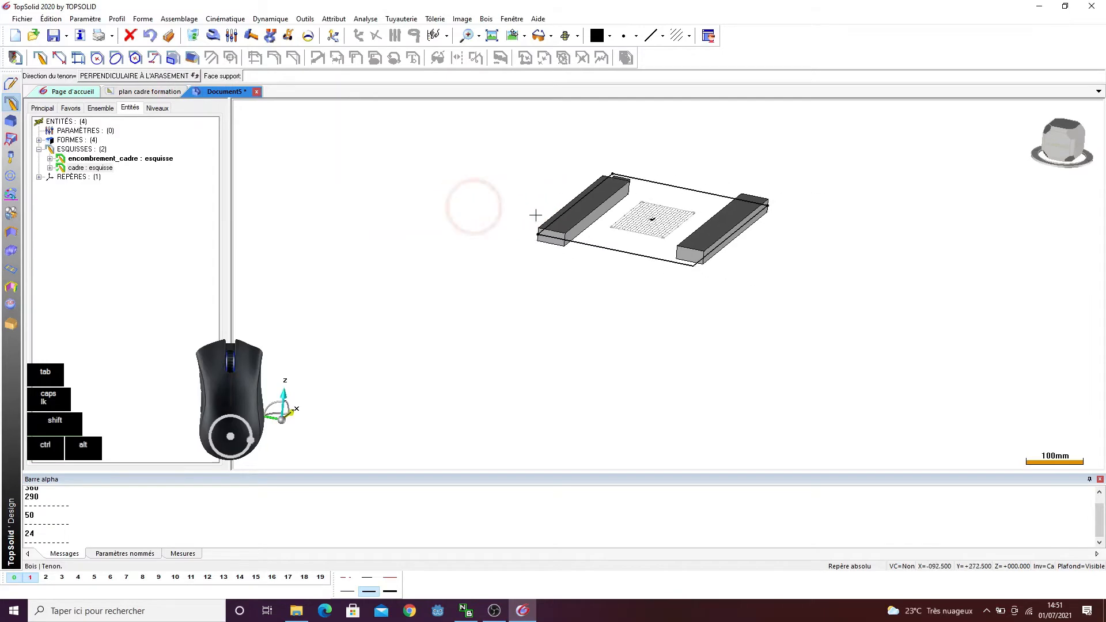
pyautogui.scroll(8, 749, 248)
pyautogui.click(584, 251)
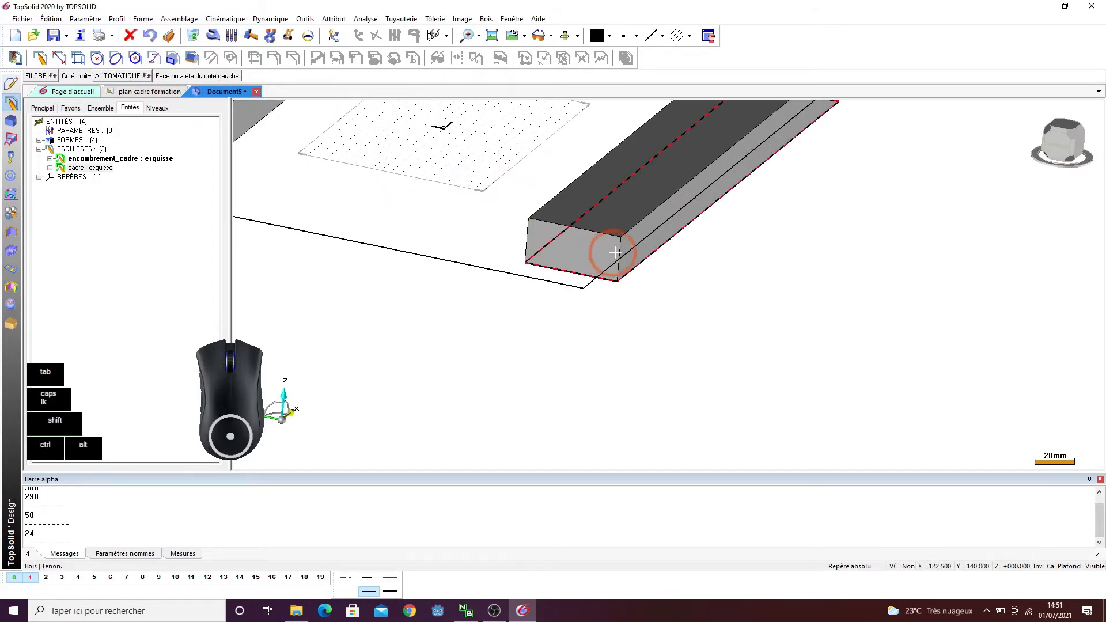
pyautogui.click(580, 228)
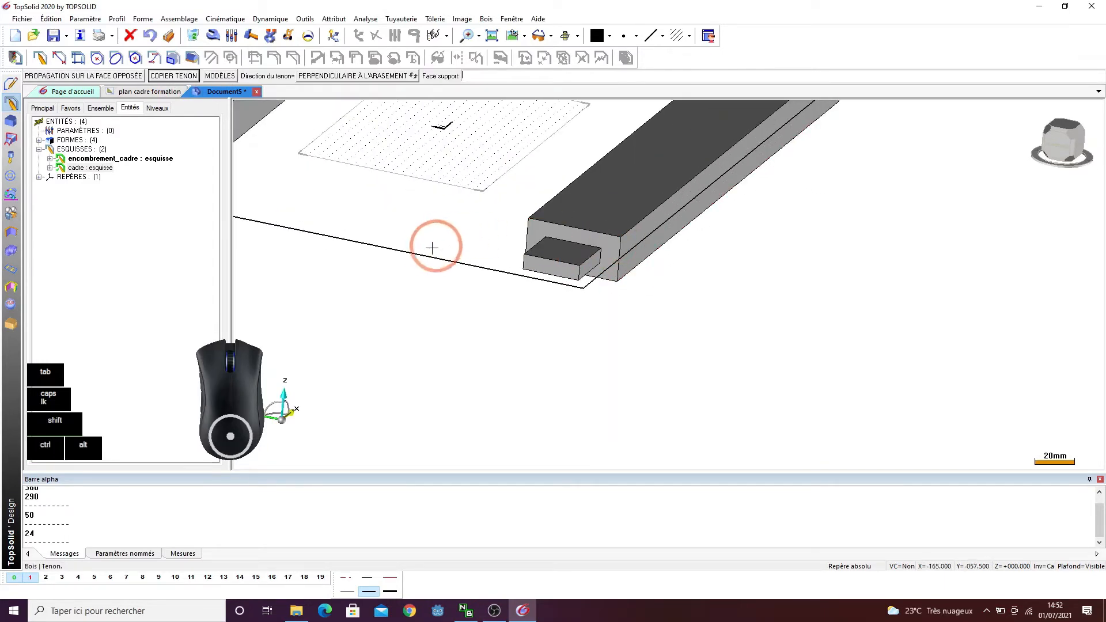
# - Examine the tenons on the opposite ends of the two rails from several angles
pyautogui.scroll(-5, 382, 227)
pyautogui.keyDown('ctrl'); pyautogui.moveTo(539, 170); pyautogui.dragTo(476, 207); pyautogui.keyUp('ctrl')
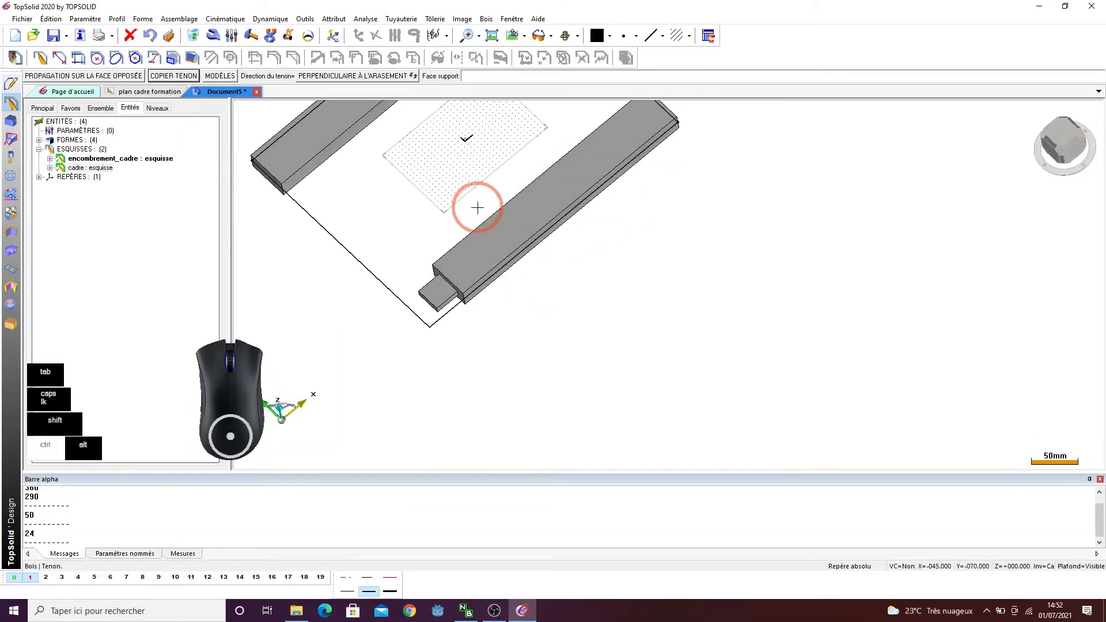
pyautogui.scroll(-2, 407, 206)
pyautogui.keyDown('ctrl'); pyautogui.moveTo(409, 193); pyautogui.dragTo(372, 148); pyautogui.keyUp('ctrl')
pyautogui.keyDown('ctrl'); pyautogui.moveTo(540, 229); pyautogui.dragTo(442, 124); pyautogui.keyUp('ctrl')
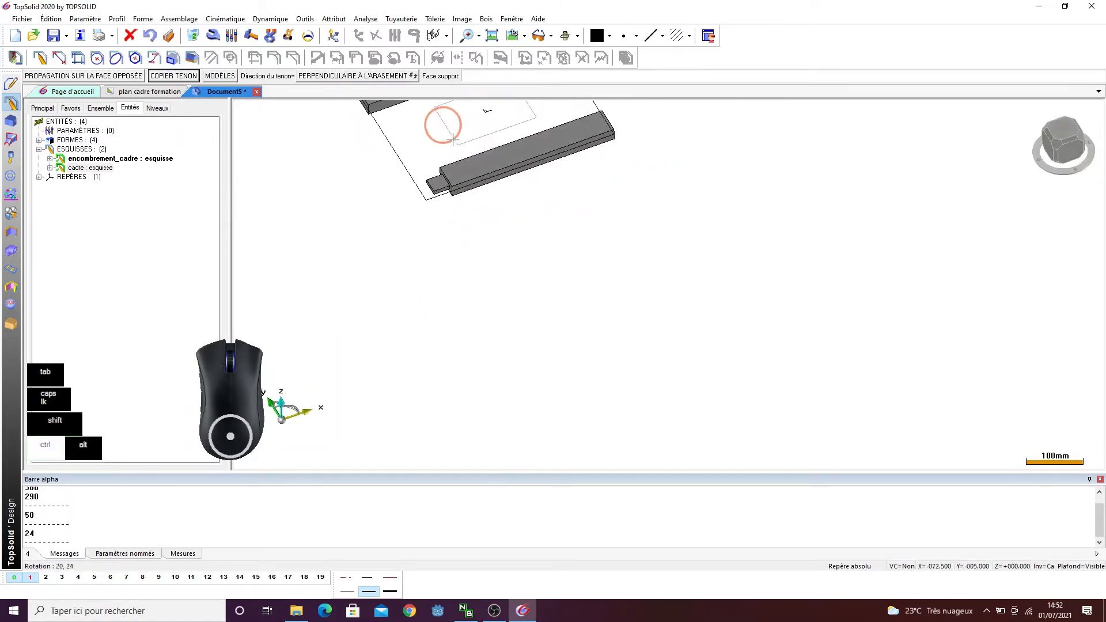
pyautogui.scroll(3, 462, 353)
pyautogui.scroll(-5, 478, 245)
pyautogui.scroll(1, 475, 255)
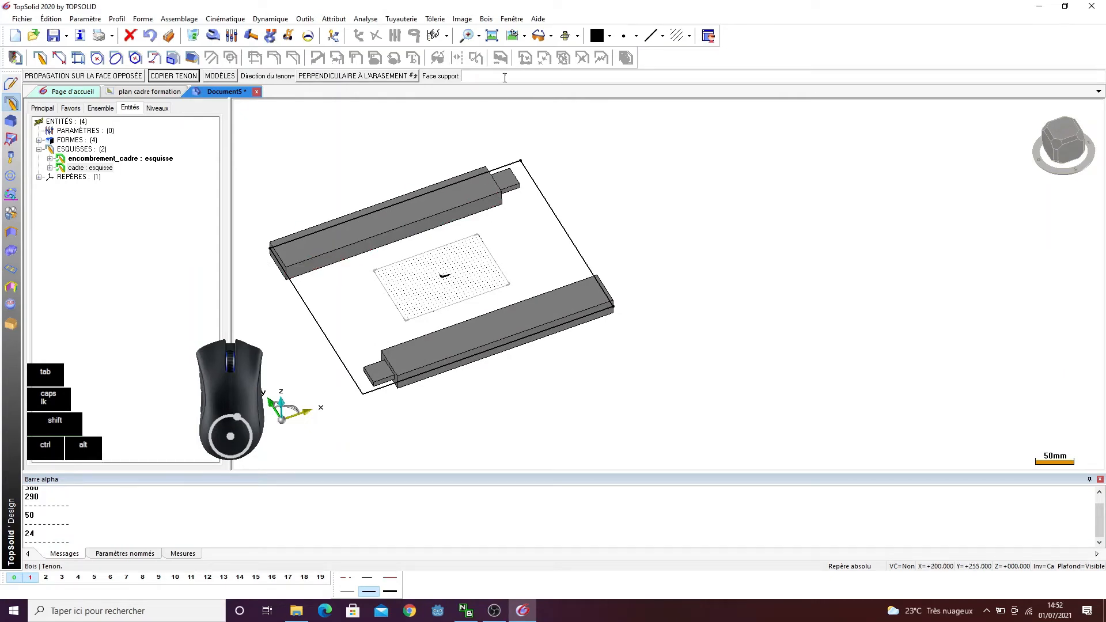
# - Start a Simple oblong mortise on the upper rail's inner face, referenced from its left end edge and lower edge
pyautogui.click(487, 20)
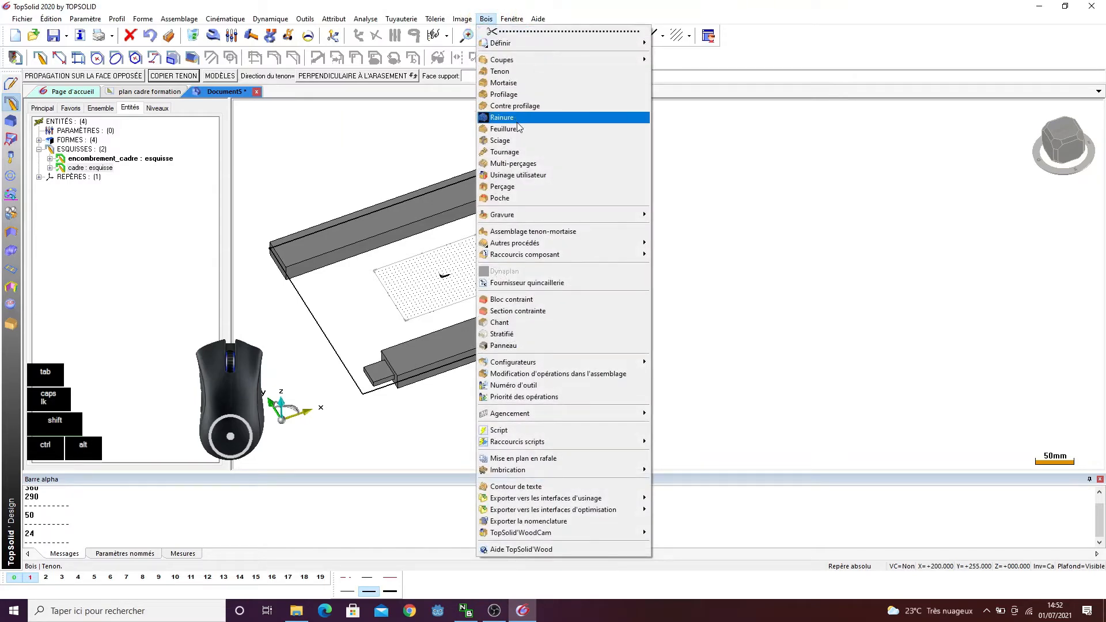
pyautogui.click(507, 82)
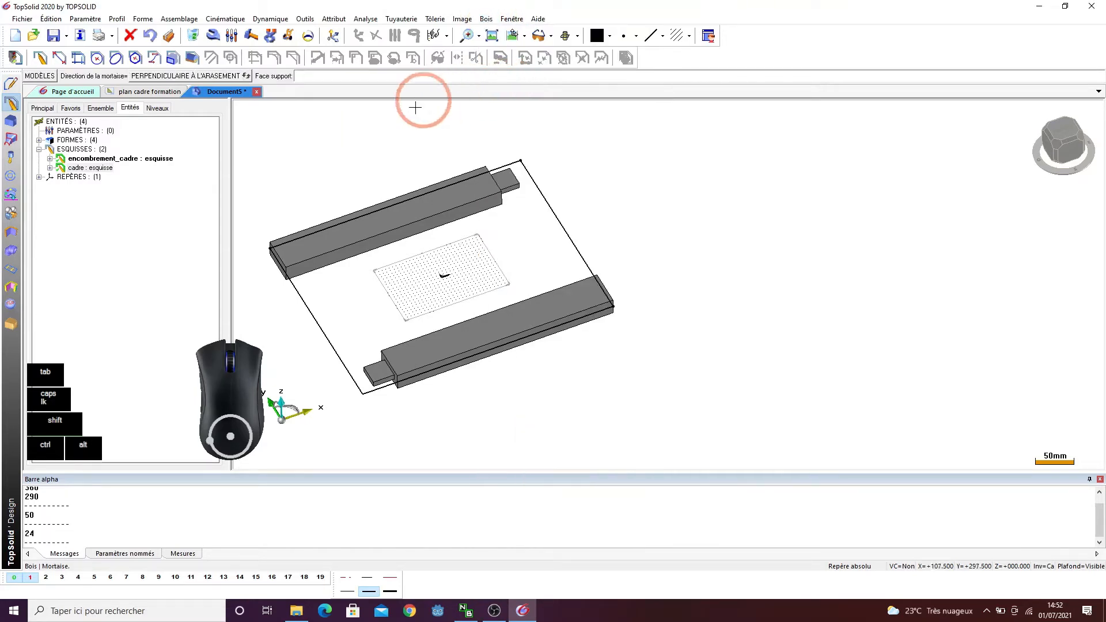
pyautogui.keyDown('ctrl'); pyautogui.moveTo(263, 229); pyautogui.dragTo(269, 194); pyautogui.keyUp('ctrl')
pyautogui.scroll(6, 257, 262)
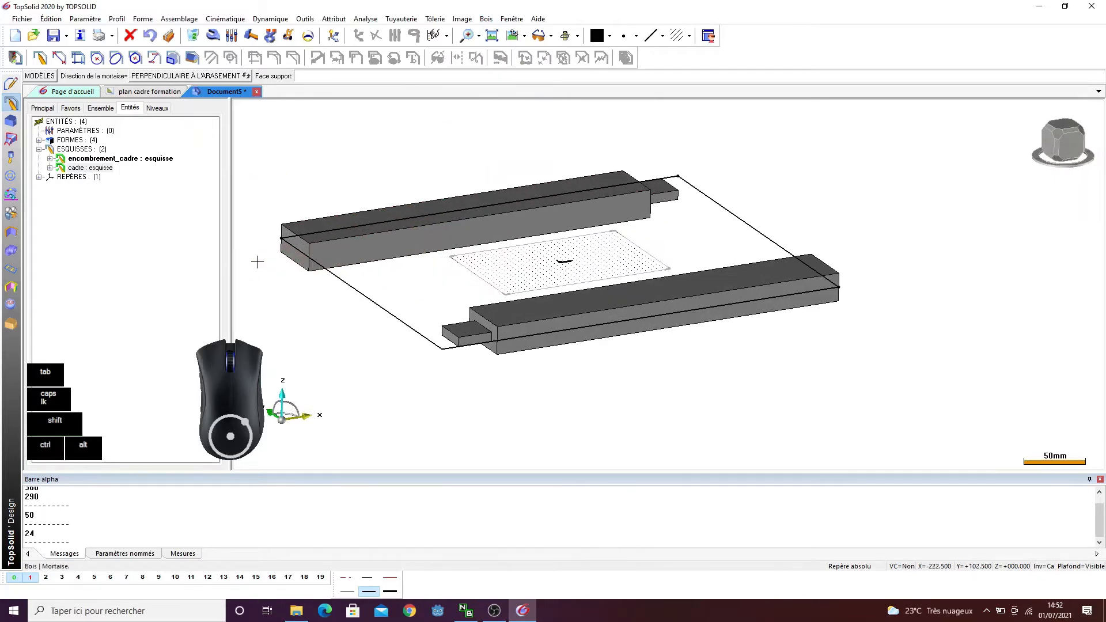
pyautogui.click(387, 234)
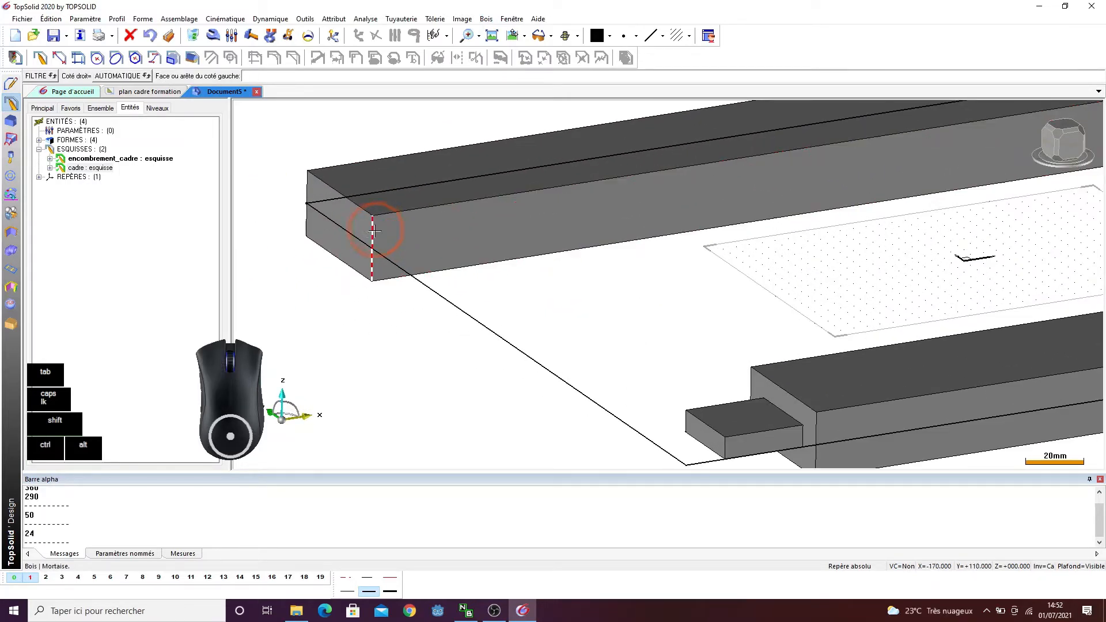
pyautogui.click(372, 231)
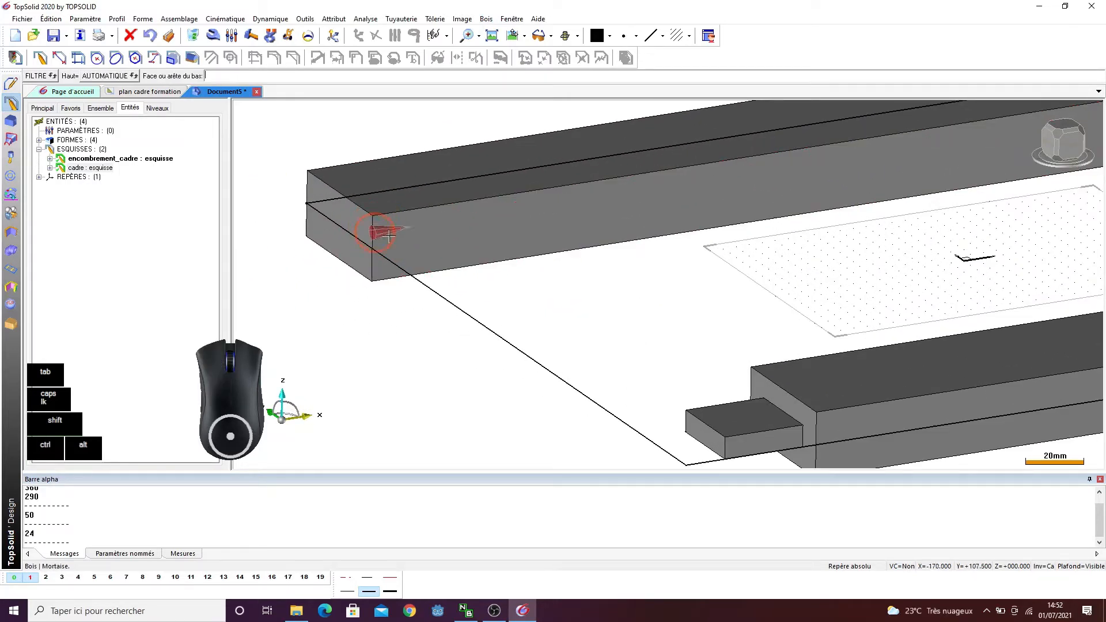
pyautogui.click(433, 272)
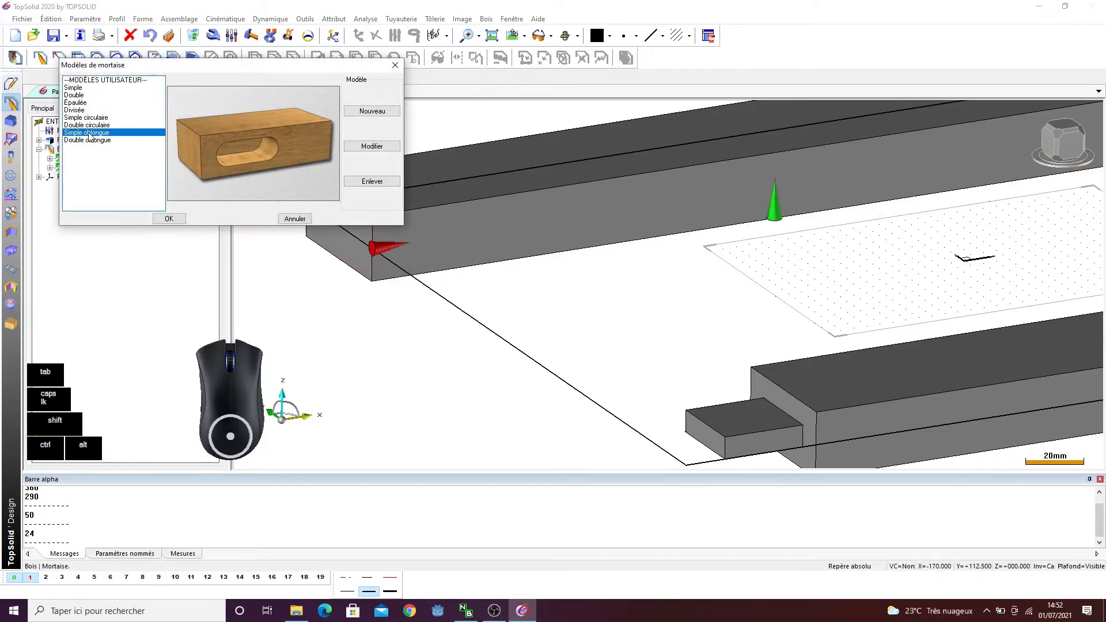
pyautogui.click(163, 219)
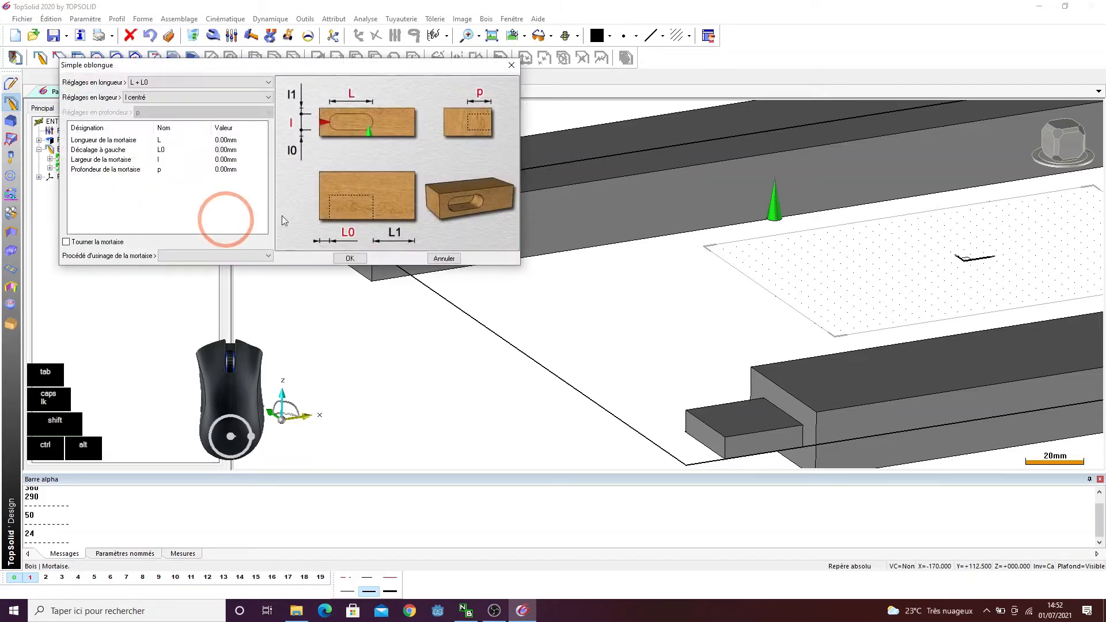
# - Set the upper rail mortise's length to 30 mm and its left offset to 10 mm
pyautogui.click(234, 139)
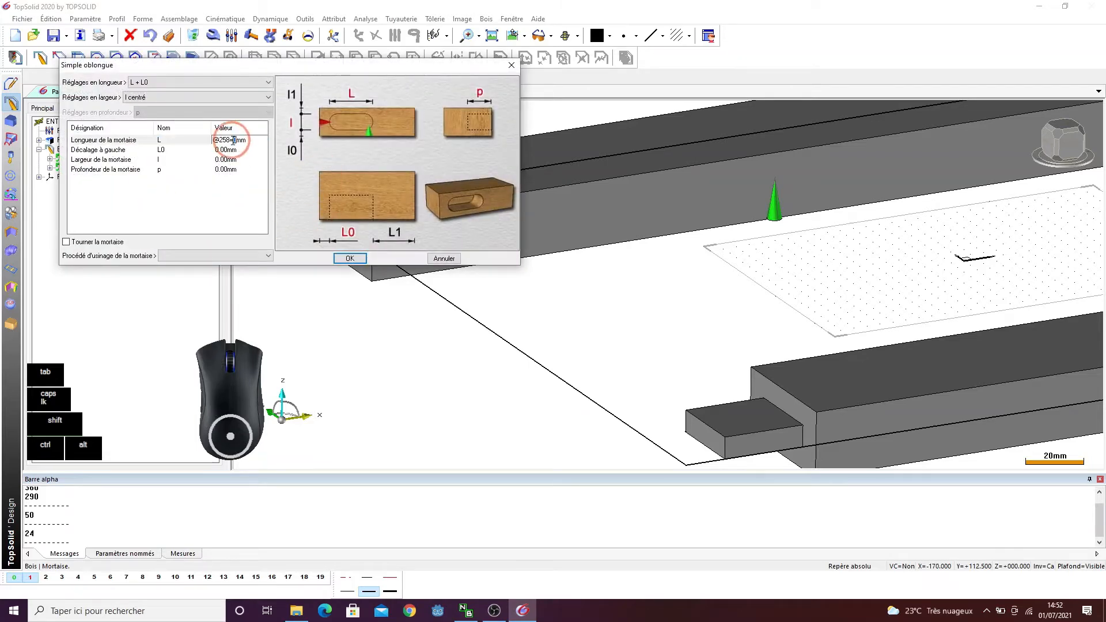
pyautogui.click(252, 140)
pyautogui.write('30')
pyautogui.press('Return')
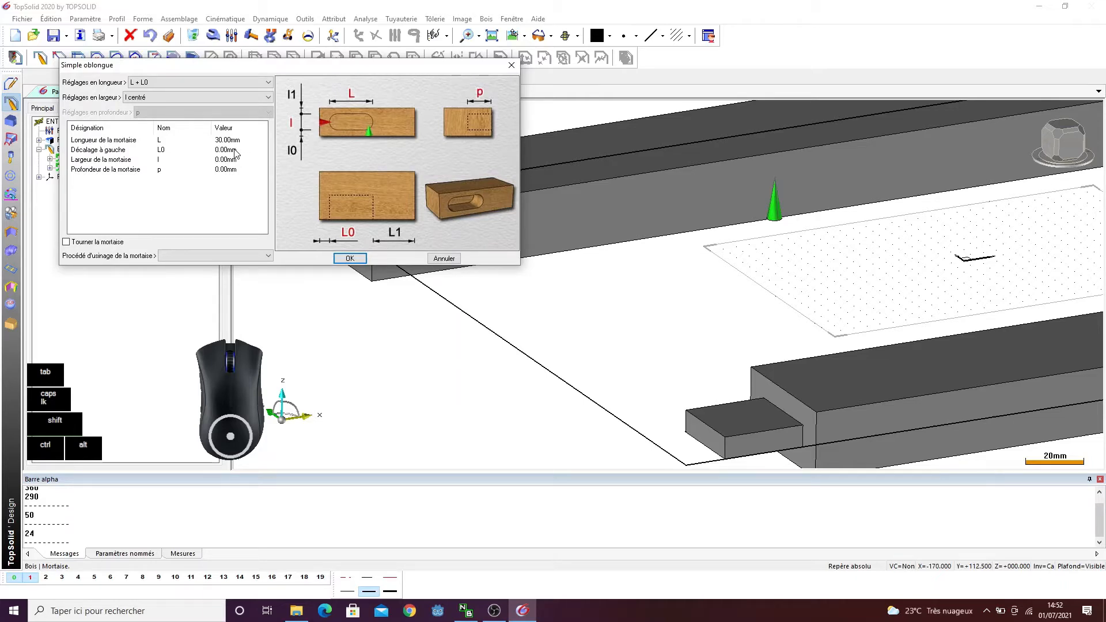
pyautogui.click(235, 151)
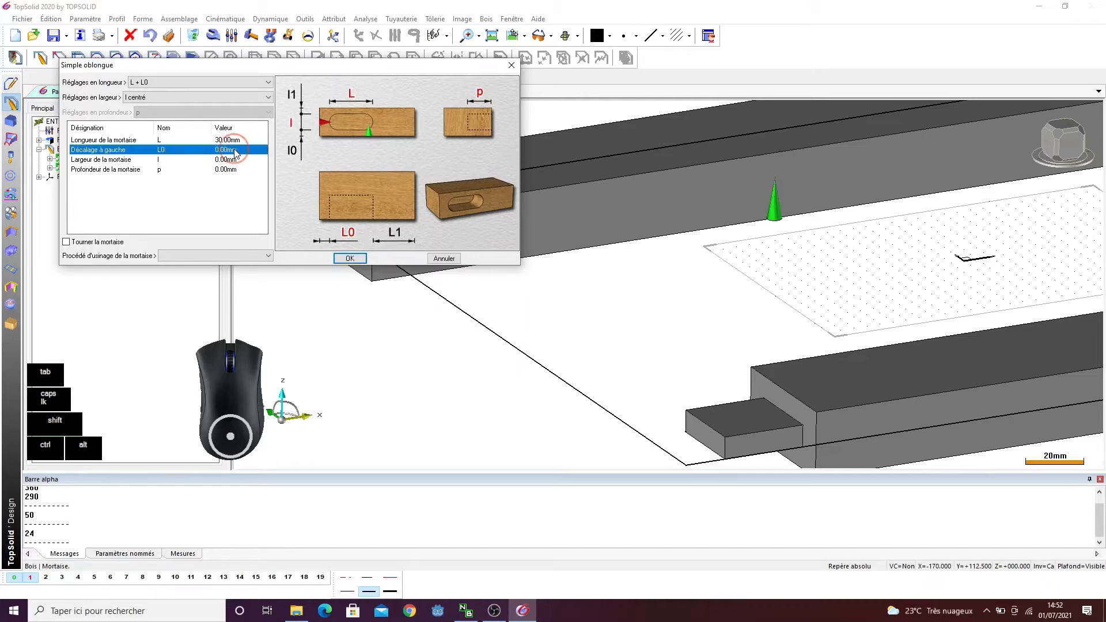
pyautogui.click(234, 149)
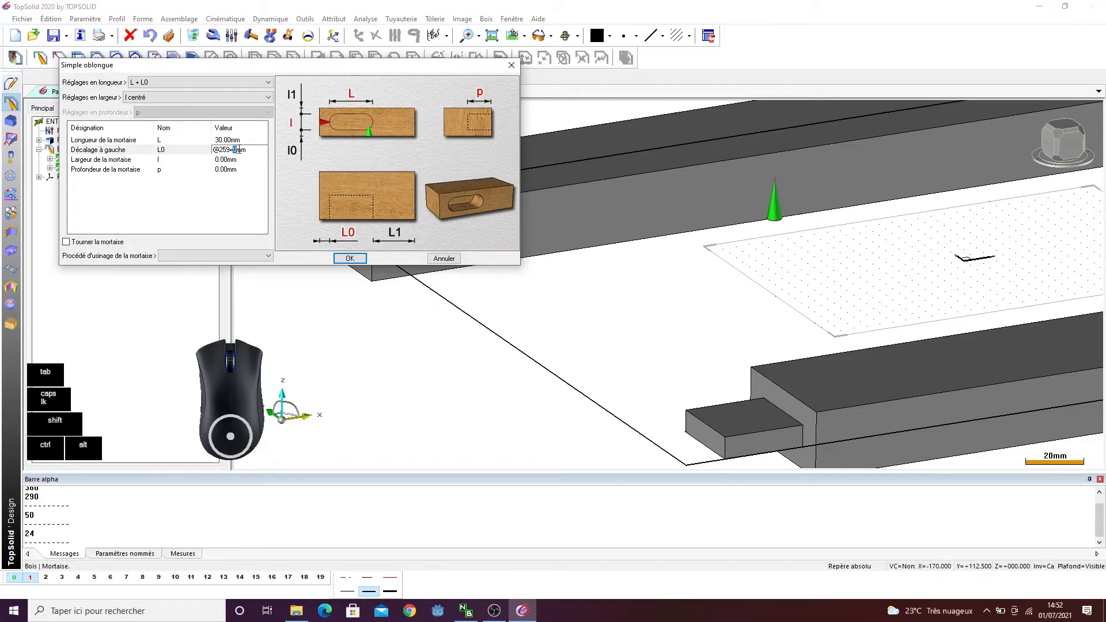
# - Set the upper rail mortise's width to 8 mm and depth to 30 mm, and create it
pyautogui.click(235, 159)
pyautogui.click(235, 160)
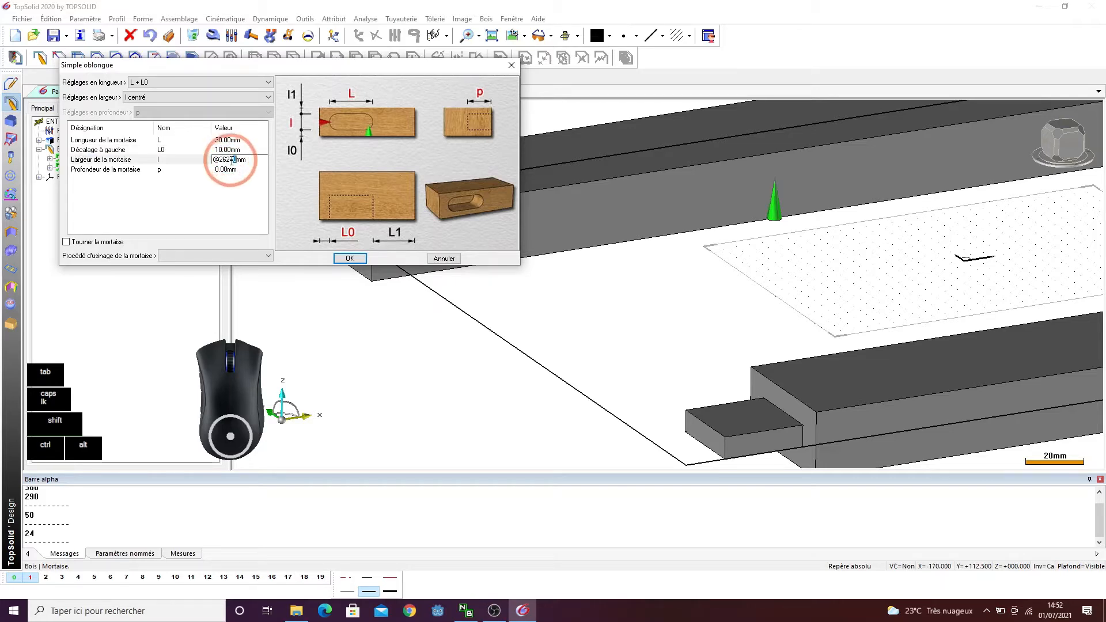
pyautogui.write('8')
pyautogui.press('Return')
pyautogui.doubleClick(231, 169)
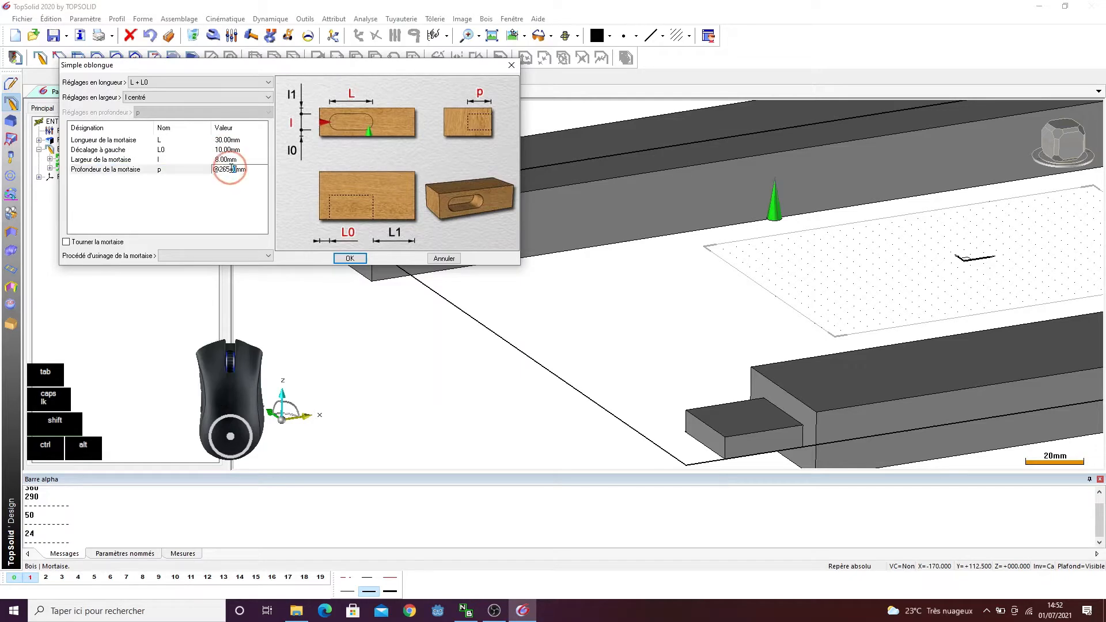
pyautogui.write('30')
pyautogui.press('Return')
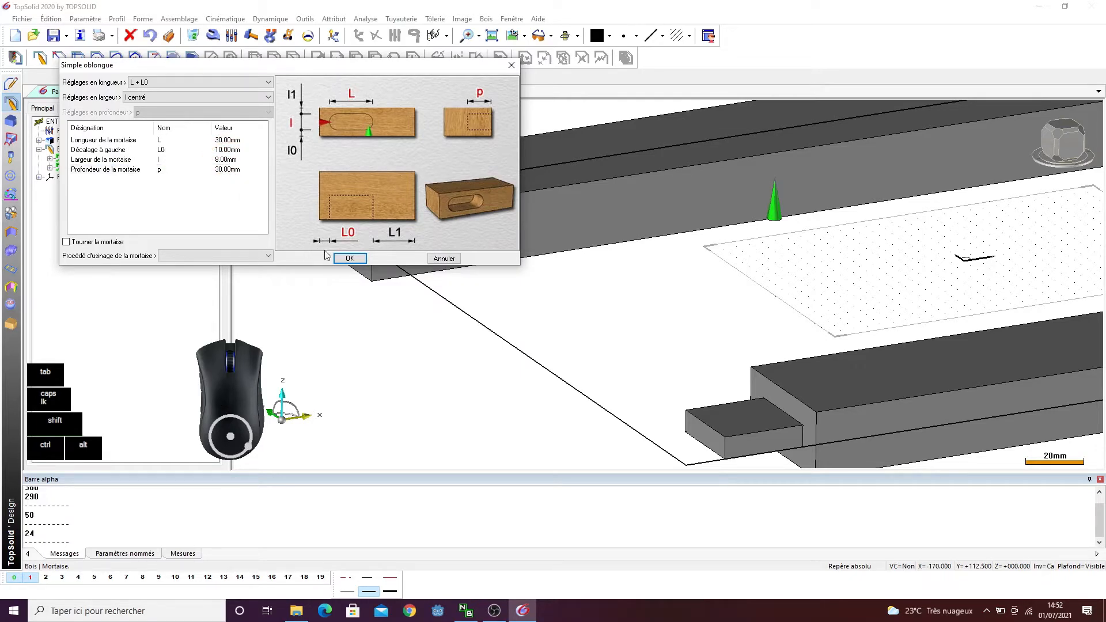
pyautogui.click(349, 259)
pyautogui.scroll(-2, 302, 204)
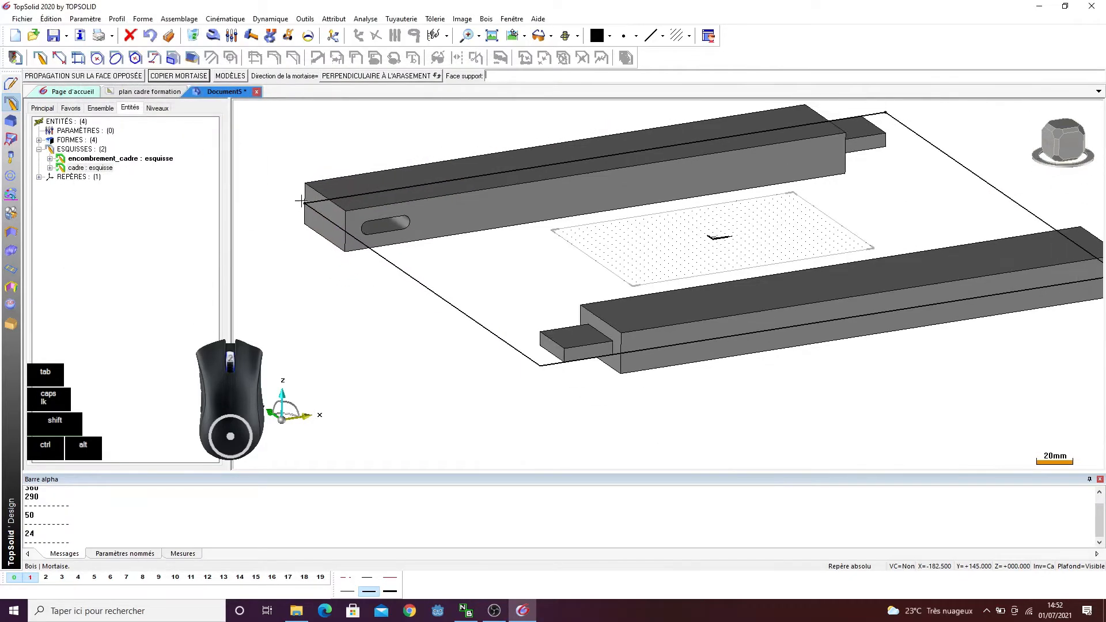
# - Copy the oblong mortise onto the lower rail's inner face, positioned from its end edge and a long edge
pyautogui.click(186, 79)
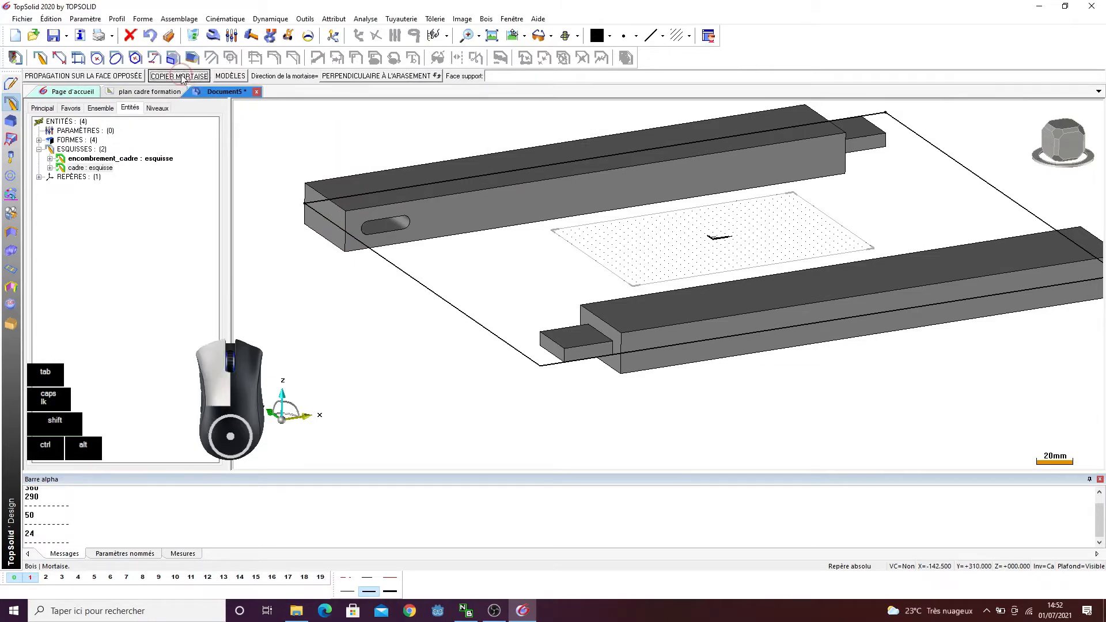
pyautogui.keyDown('ctrl'); pyautogui.moveTo(442, 264); pyautogui.dragTo(770, 304); pyautogui.keyUp('ctrl')
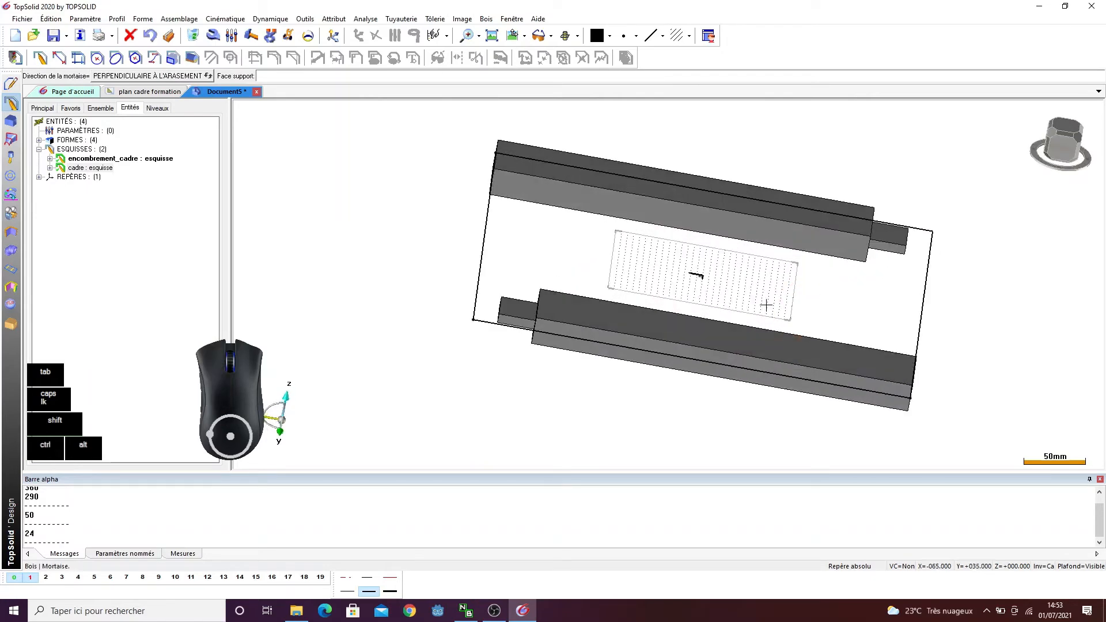
pyautogui.moveTo(575, 242)
pyautogui.keyDown('ctrl'); pyautogui.mouseDown()
pyautogui.moveTo(432, 217)
pyautogui.moveTo(513, 254)
pyautogui.moveTo(649, 231)
pyautogui.moveTo(486, 223)
pyautogui.moveTo(753, 278)
pyautogui.moveTo(579, 235)
pyautogui.mouseUp(); pyautogui.keyUp('ctrl')
pyautogui.scroll(5, 475, 152)
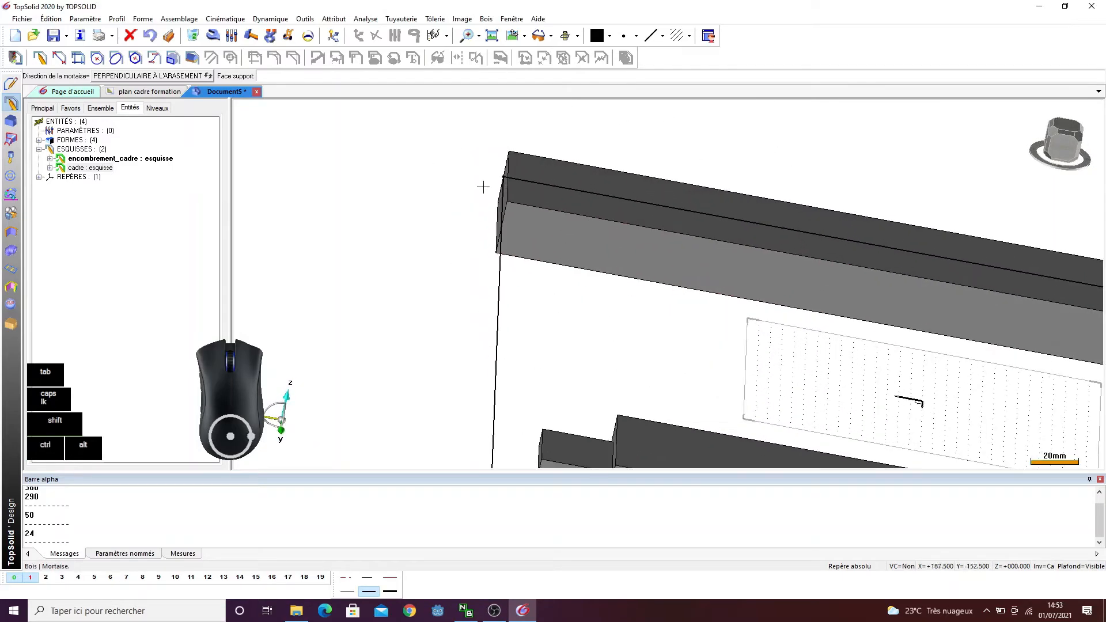
pyautogui.click(520, 234)
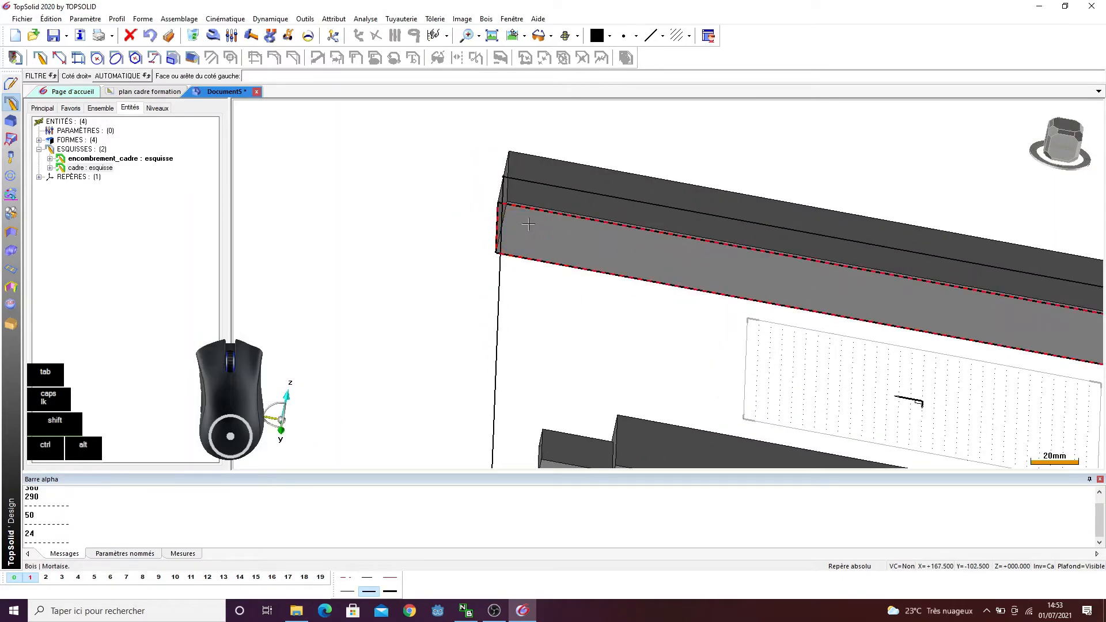
pyautogui.click(537, 259)
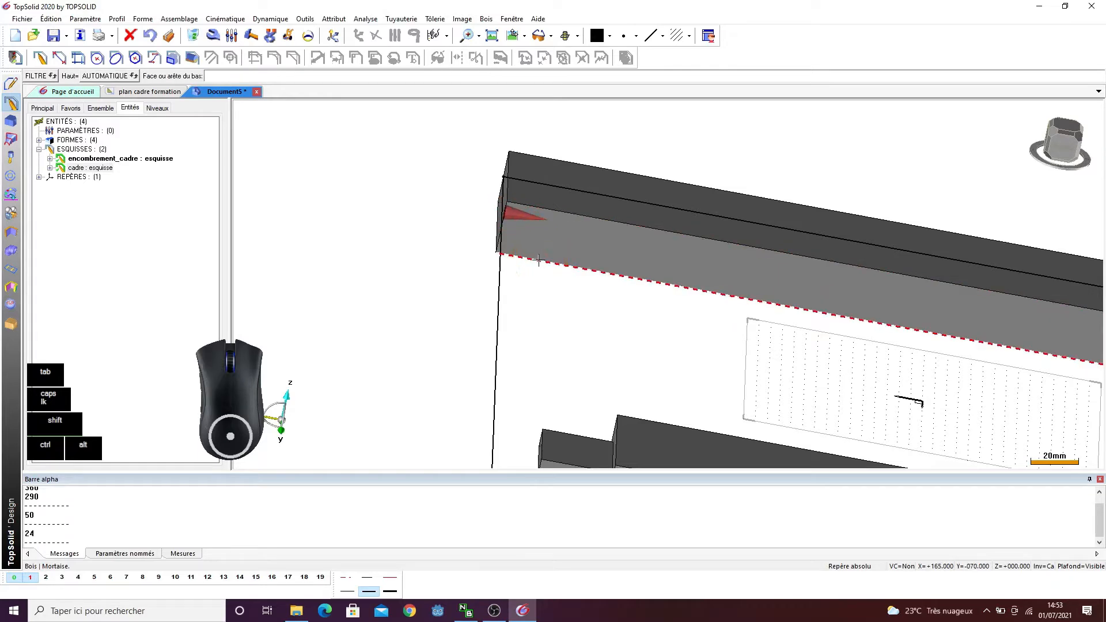
pyautogui.scroll(-5, 321, 207)
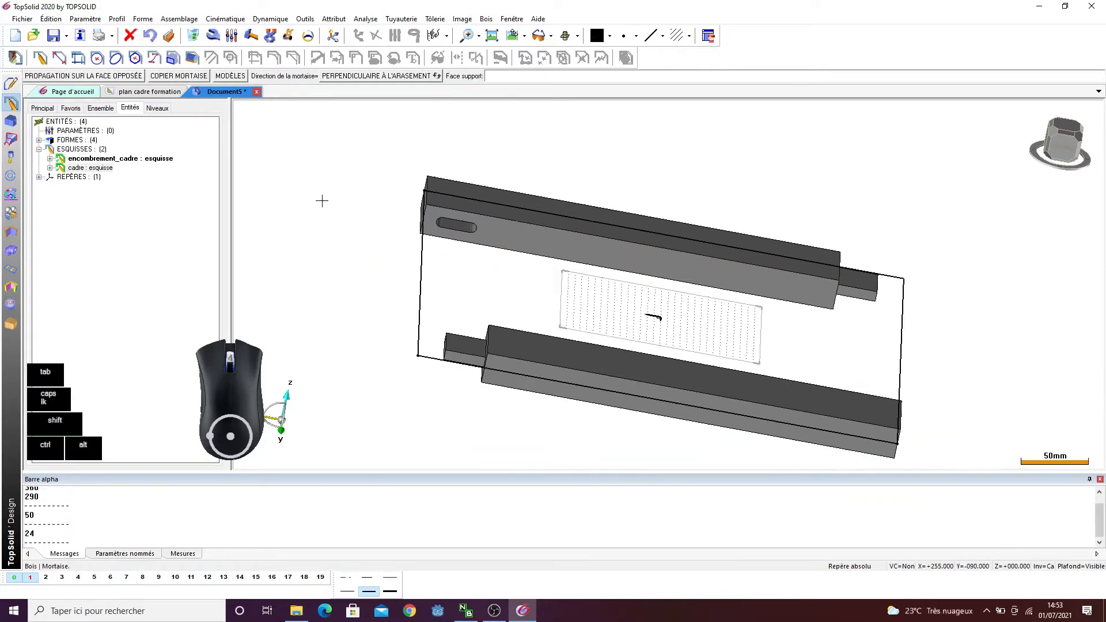
# - Turn on level 2 and turn off level 1 to show only the two stiles
pyautogui.moveTo(350, 215); pyautogui.dragTo(545, 314, button='middle')
pyautogui.scroll(-4, 432, 245)
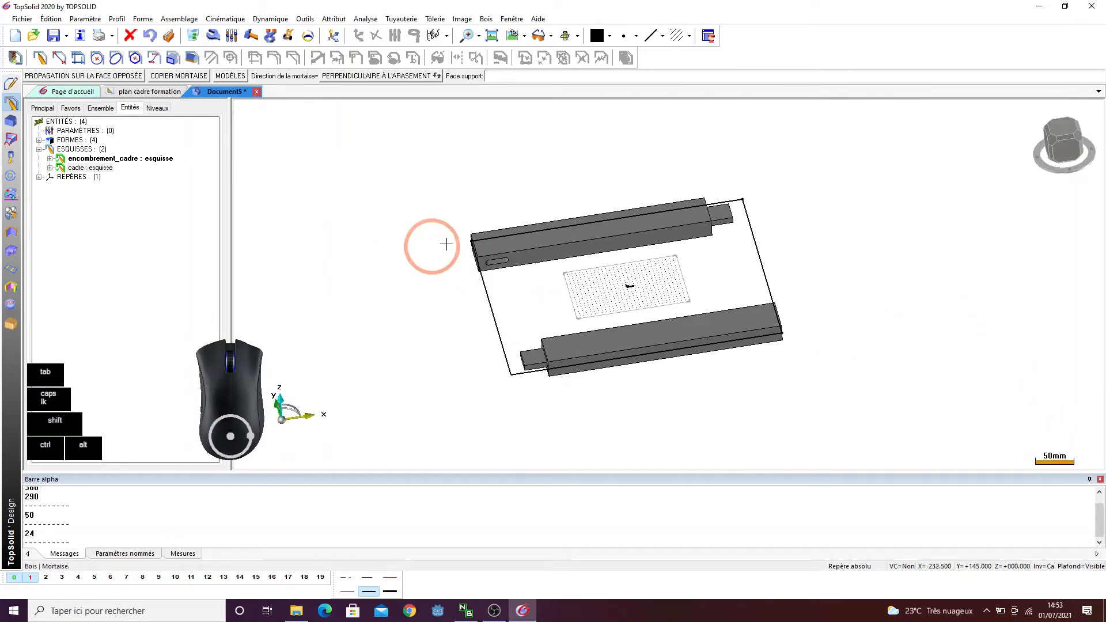
pyautogui.click(46, 577)
pyautogui.click(30, 577)
pyautogui.keyDown('ctrl'); pyautogui.moveTo(548, 346); pyautogui.dragTo(542, 321); pyautogui.keyUp('ctrl')
pyautogui.scroll(5, 518, 352)
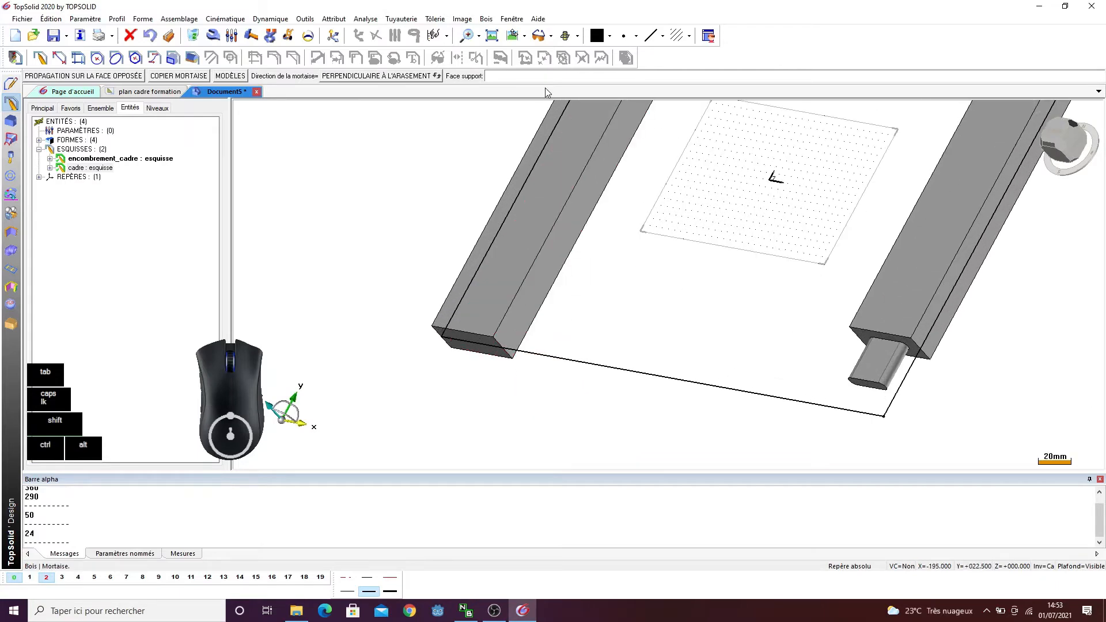
# - Start a Simple mortise on the left stile's inner face, referenced from its lower end edge and a long edge
pyautogui.click(489, 20)
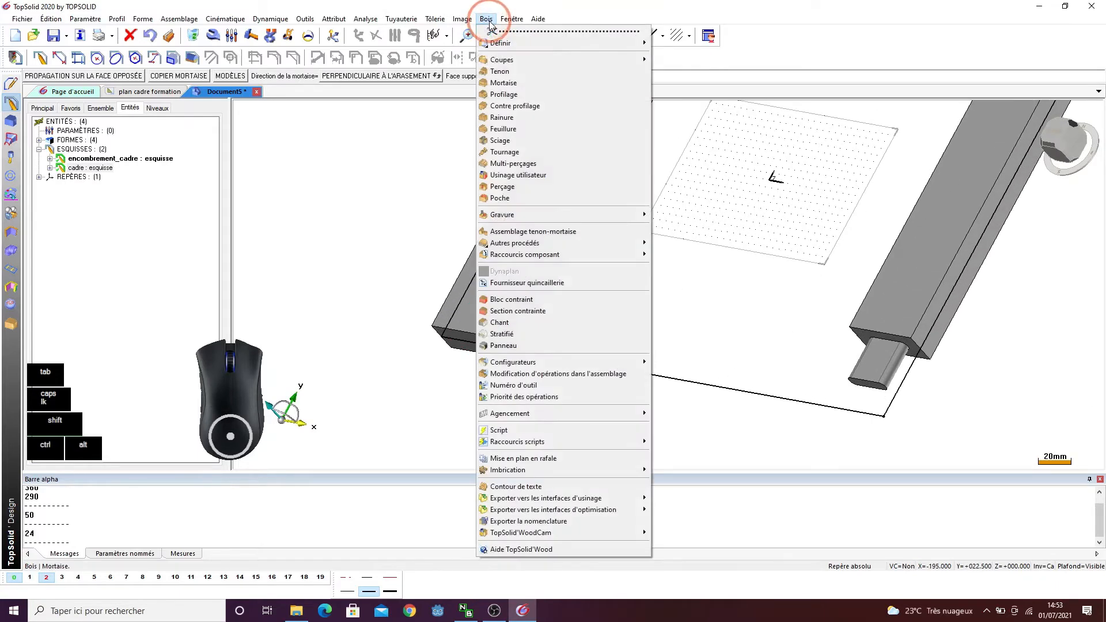
pyautogui.click(511, 84)
pyautogui.scroll(2, 539, 420)
pyautogui.click(487, 302)
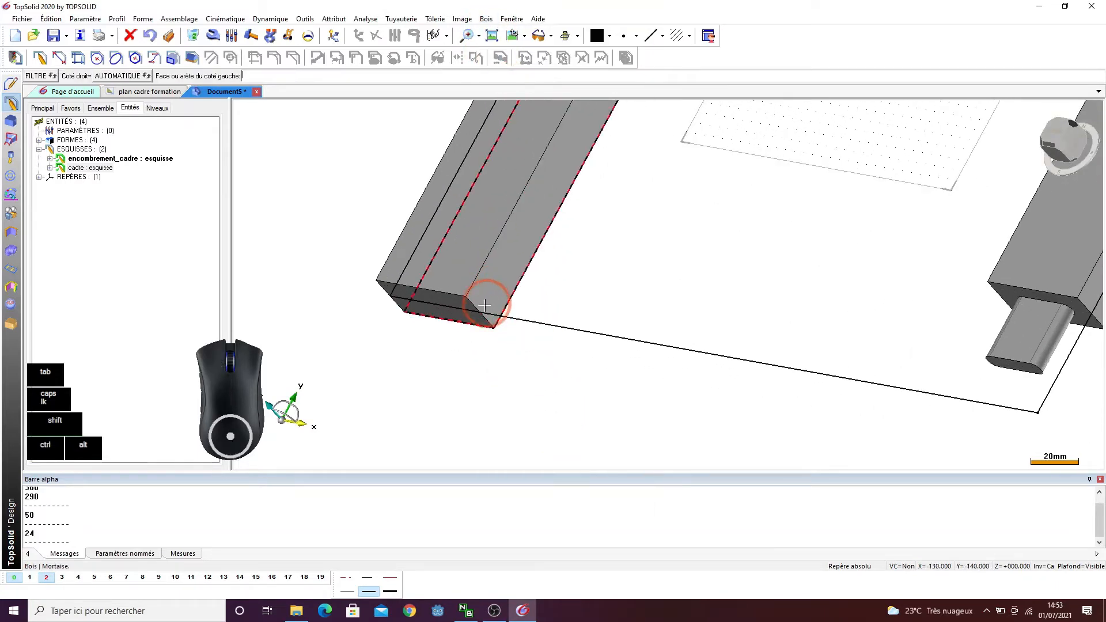
pyautogui.click(506, 301)
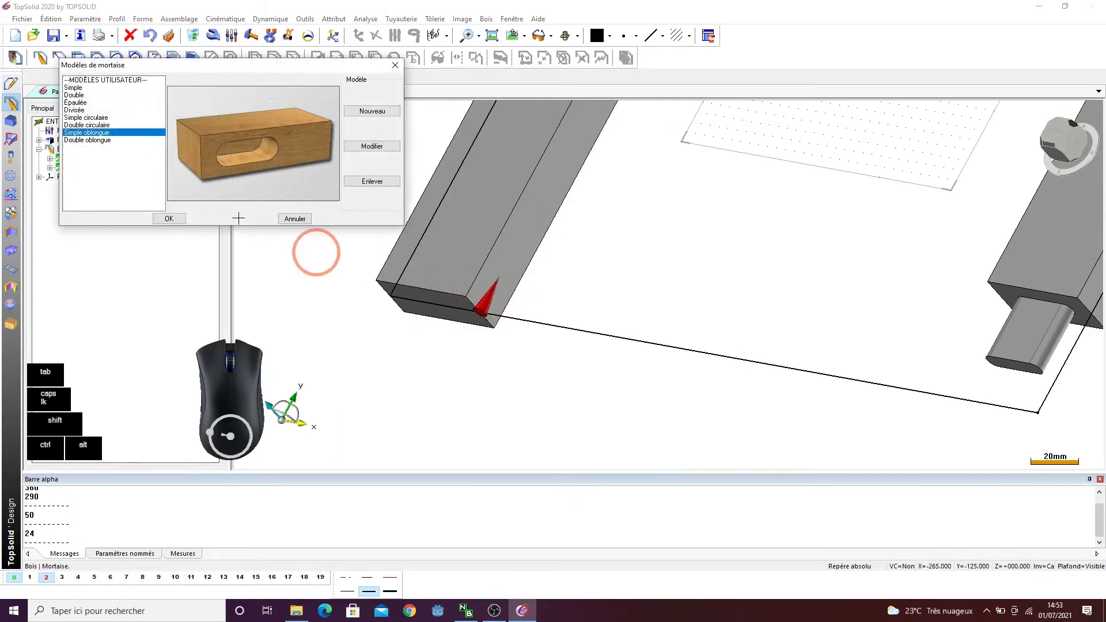
pyautogui.click(73, 88)
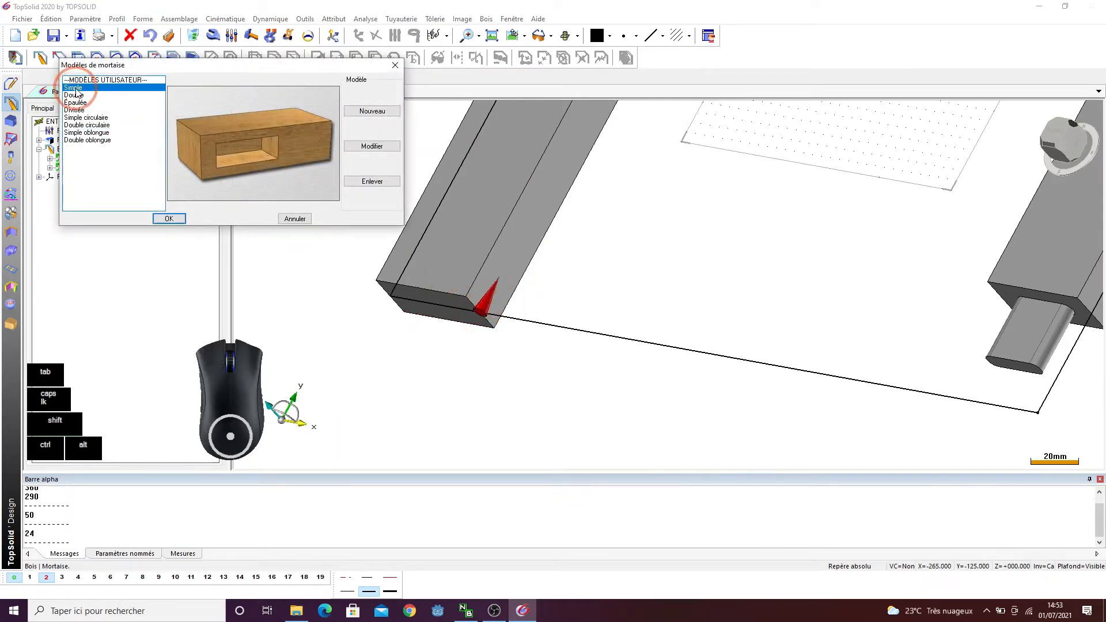
pyautogui.click(164, 219)
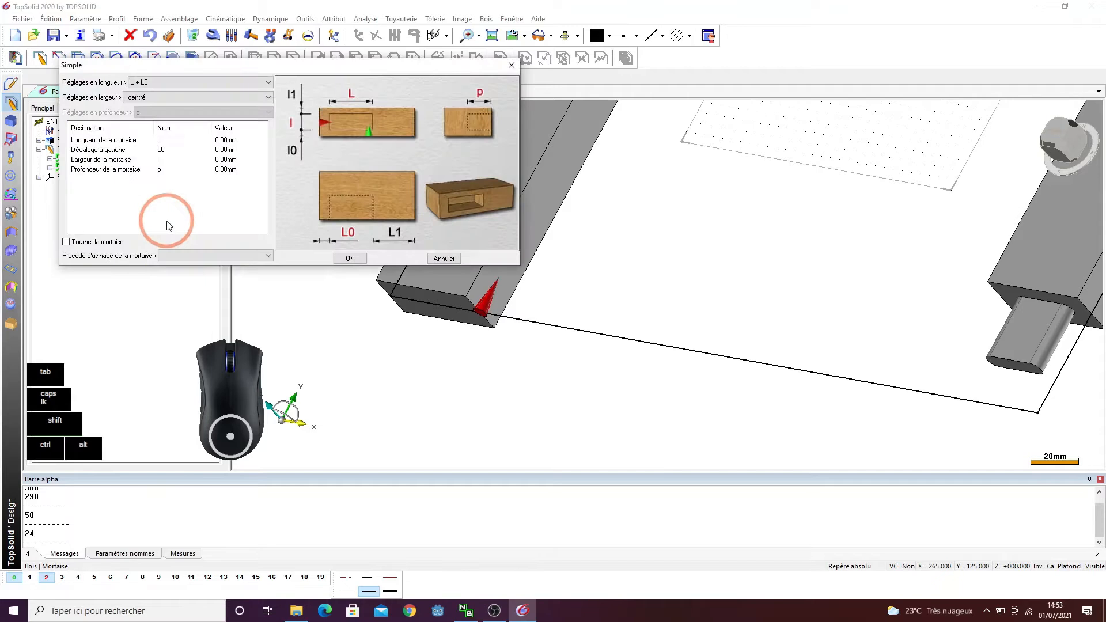
# - Set the left stile mortise's length to 30 mm and its left offset to 10 mm
pyautogui.doubleClick(238, 140)
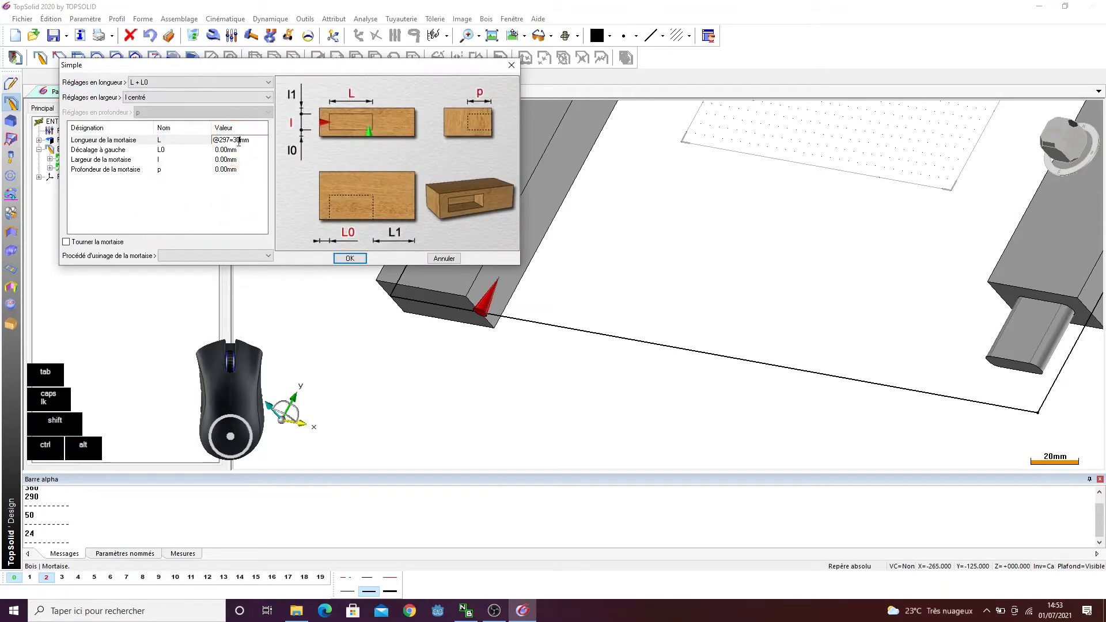
pyautogui.press('Return')
pyautogui.doubleClick(238, 150)
pyautogui.write('10')
pyautogui.press('Return')
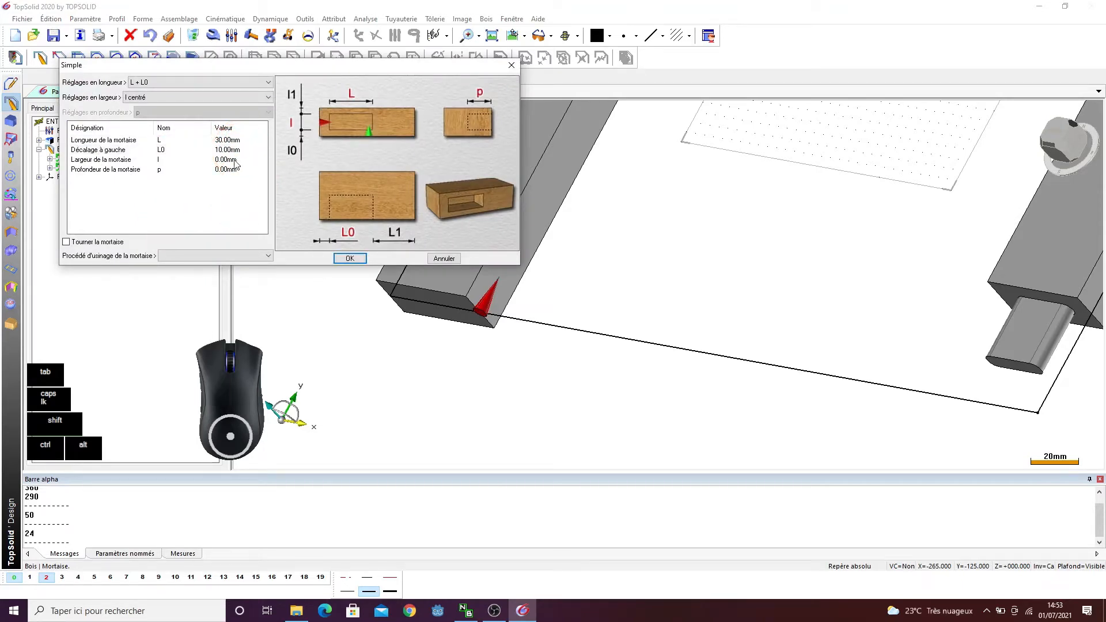
# - Set the left stile mortise's width to 8 mm and depth to 30 mm, and create it
pyautogui.doubleClick(236, 165)
pyautogui.write('8')
pyautogui.press('Return')
pyautogui.click(229, 175)
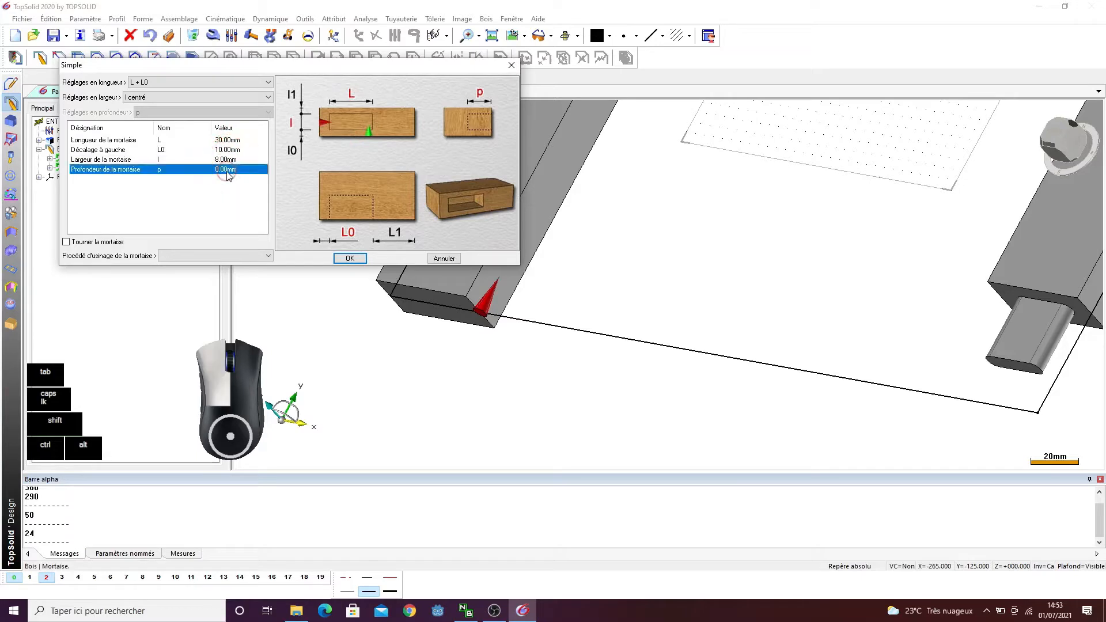
pyautogui.click(228, 175)
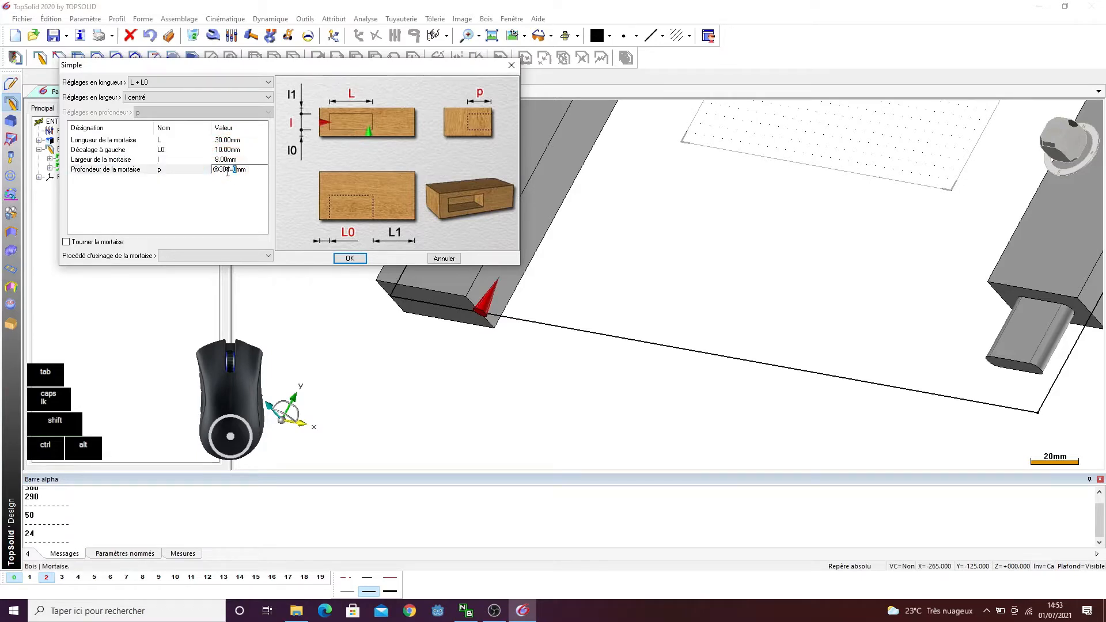
pyautogui.write('30')
pyautogui.press('Return')
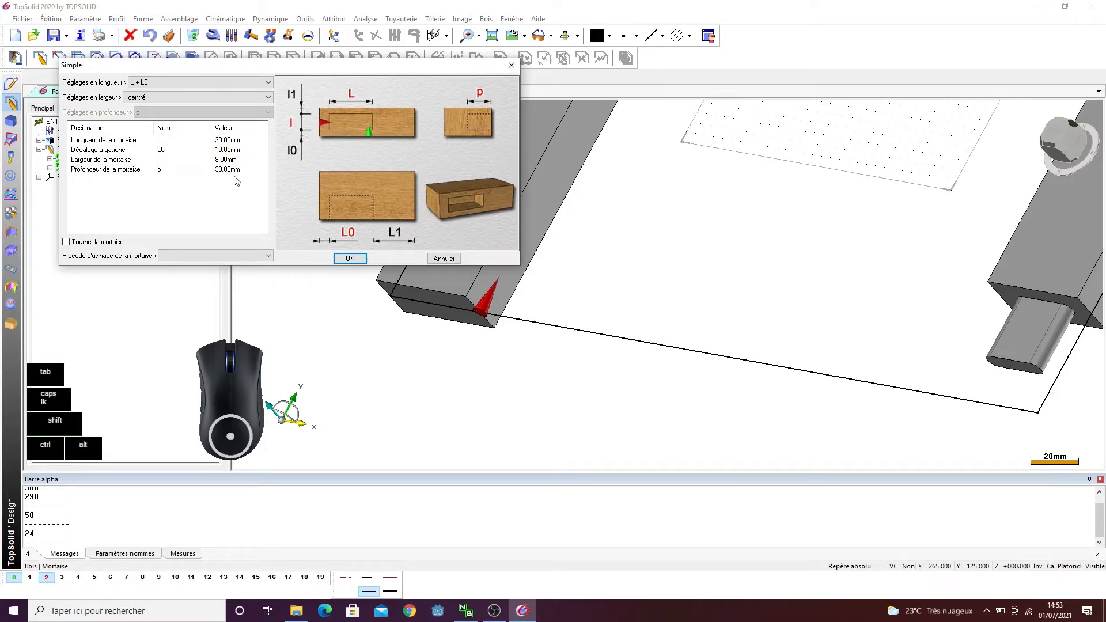
pyautogui.click(350, 258)
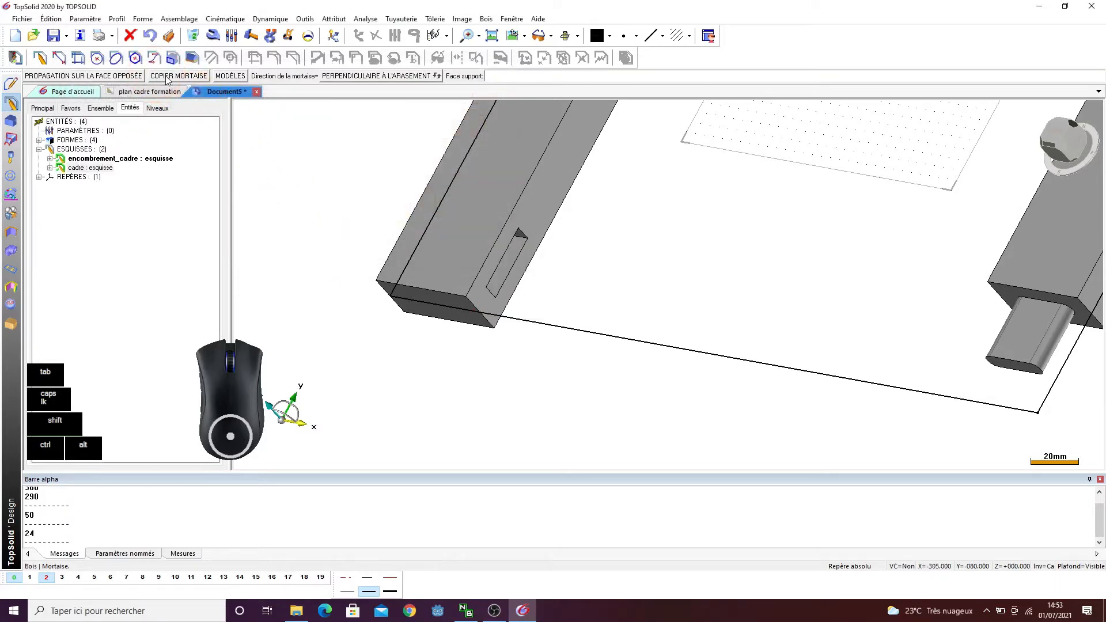
# - Copy the simple mortise onto the right stile's inner face at its upper end, referenced from a long edge
pyautogui.click(167, 77)
pyautogui.scroll(-3, 365, 278)
pyautogui.keyDown('ctrl'); pyautogui.moveTo(478, 254); pyautogui.dragTo(669, 233); pyautogui.keyUp('ctrl')
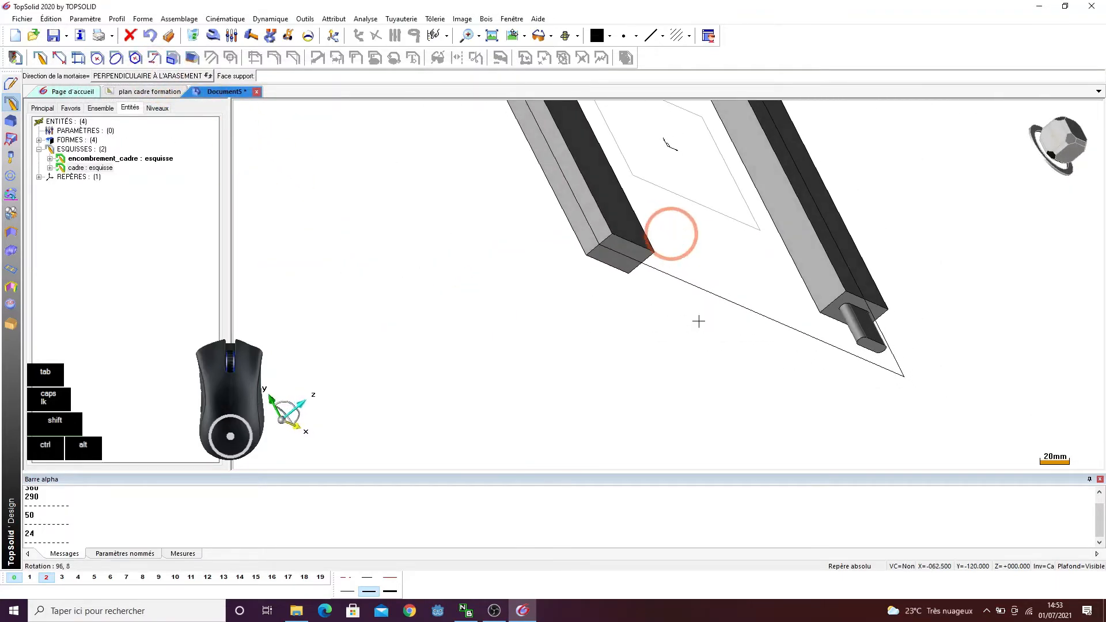
pyautogui.scroll(-2, 704, 369)
pyautogui.scroll(4, 720, 133)
pyautogui.click(675, 190)
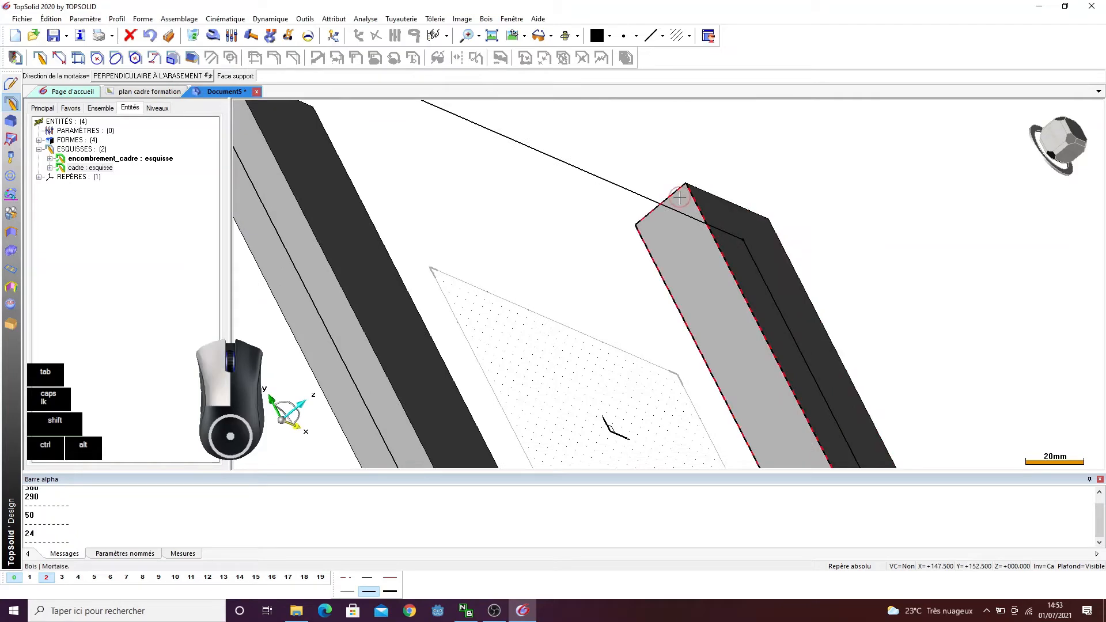
pyautogui.click(647, 252)
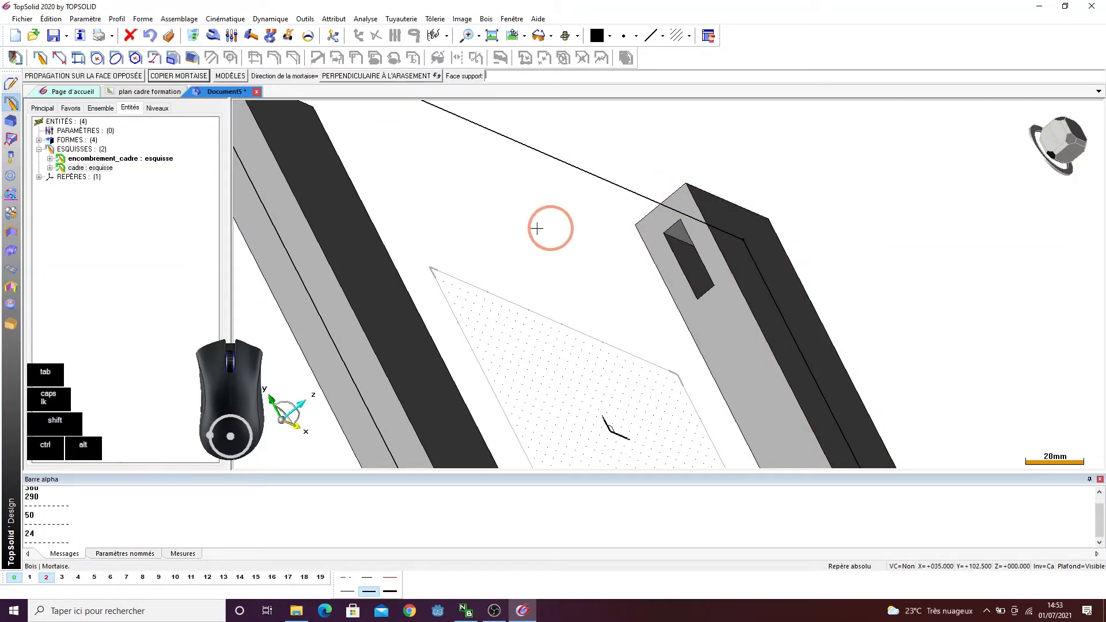
# - Turn level 1 back on so the rails show together with the stiles as the complete frame
pyautogui.scroll(-2, 521, 214)
pyautogui.scroll(-3, 521, 214)
pyautogui.keyDown('ctrl'); pyautogui.moveTo(619, 185); pyautogui.dragTo(507, 187); pyautogui.keyUp('ctrl')
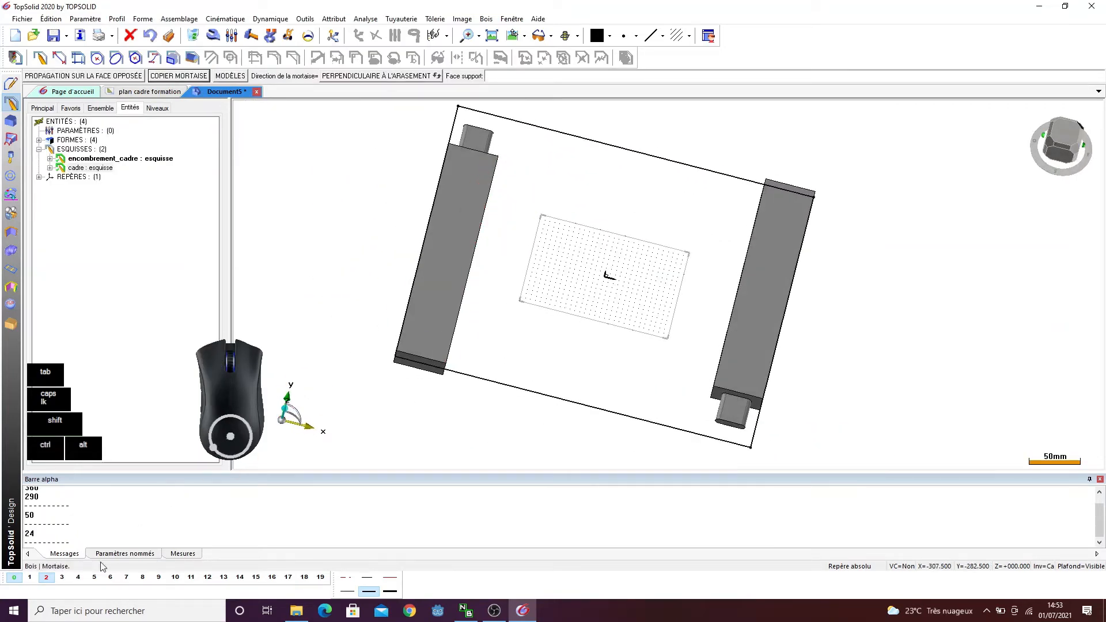
pyautogui.click(30, 577)
pyautogui.scroll(-2, 563, 288)
pyautogui.keyDown('ctrl'); pyautogui.moveTo(563, 289); pyautogui.dragTo(523, 255); pyautogui.keyUp('ctrl')
pyautogui.keyDown('ctrl'); pyautogui.moveTo(571, 294); pyautogui.dragTo(608, 308); pyautogui.keyUp('ctrl')
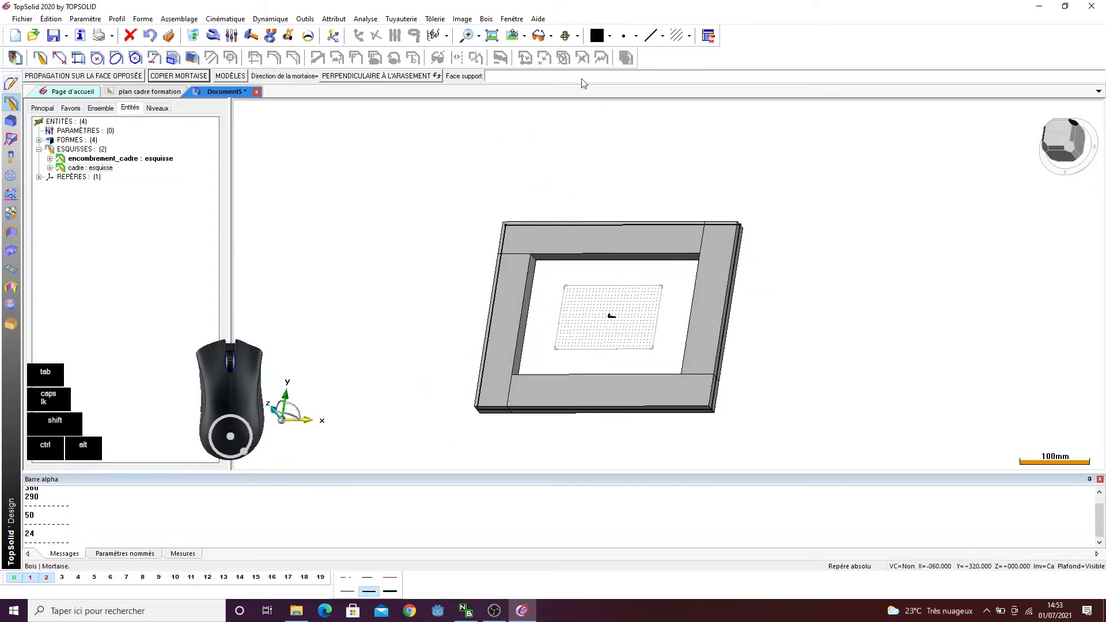
# - Hide the encombrement_cadre sketch around the frame
pyautogui.click(513, 35)
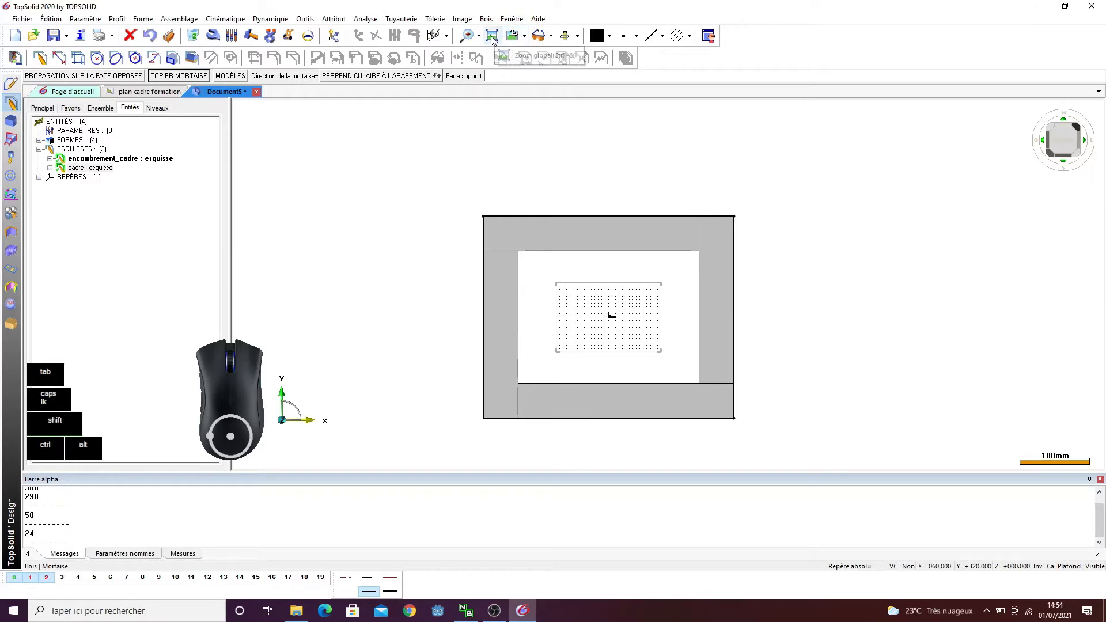
pyautogui.click(491, 36)
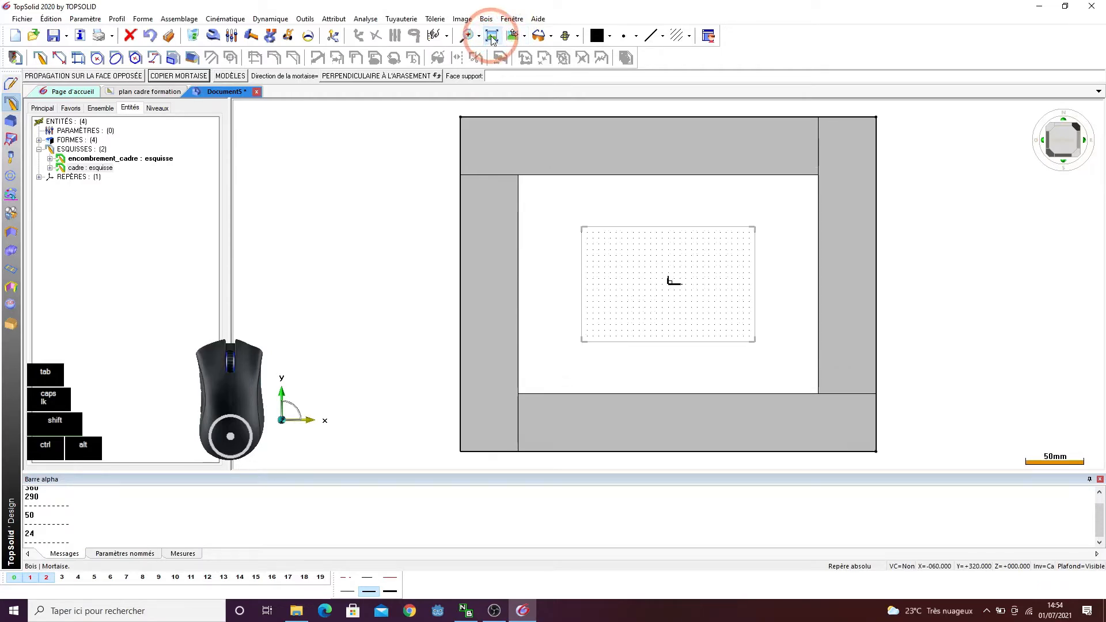
pyautogui.scroll(-8, 847, 326)
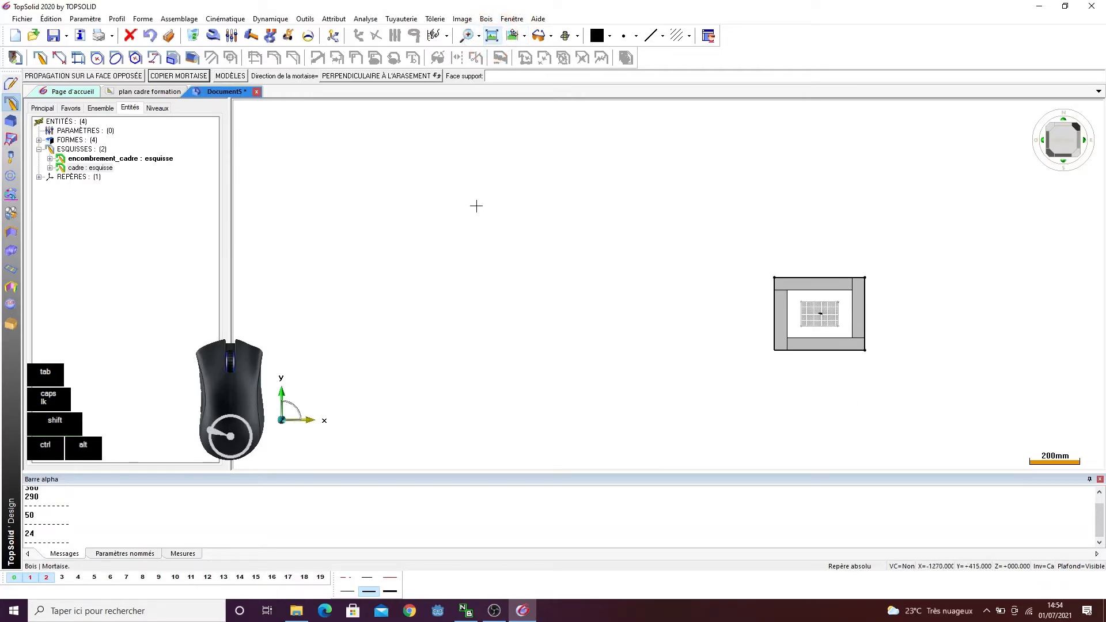
pyautogui.scroll(5, 397, 195)
pyautogui.click(491, 37)
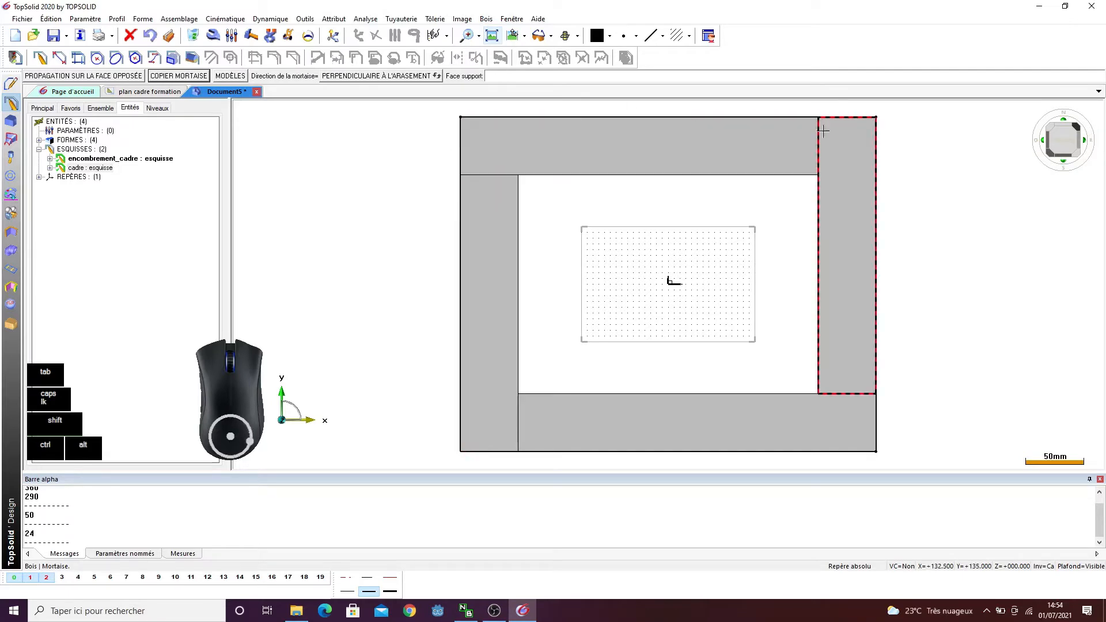
pyautogui.click(99, 164)
pyautogui.rightClick(100, 164)
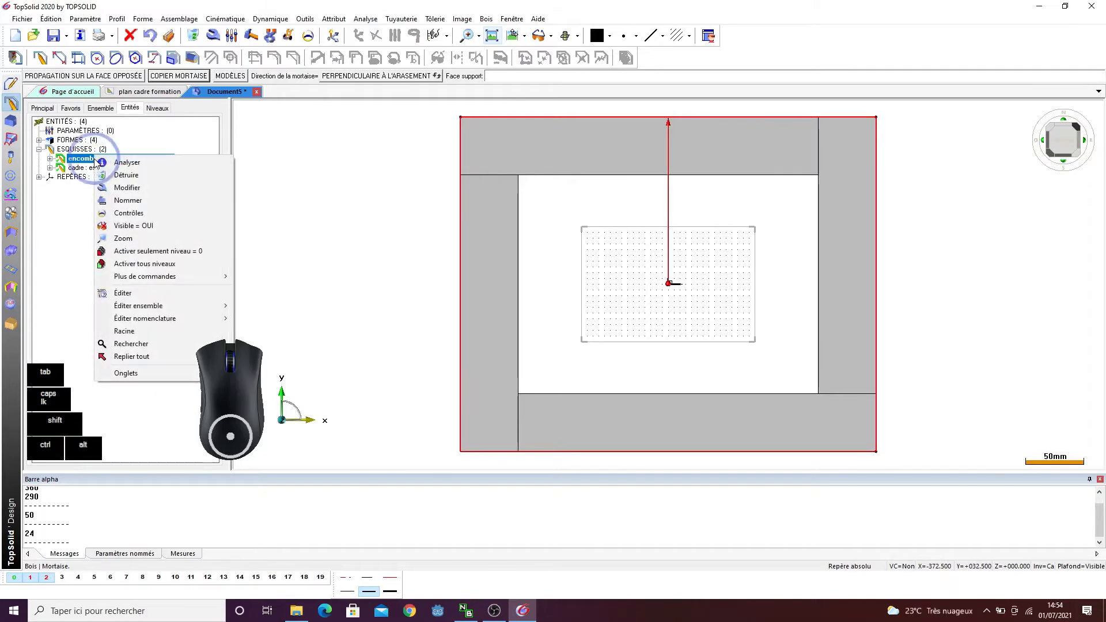
pyautogui.click(140, 225)
# - Hide the leftover points at the corners of the frame with the visibility command
pyautogui.scroll(-2, 421, 273)
pyautogui.moveTo(401, 242)
pyautogui.keyDown('ctrl'); pyautogui.mouseDown(button='middle')
pyautogui.moveTo(425, 254)
pyautogui.moveTo(399, 267)
pyautogui.mouseUp(button='middle'); pyautogui.keyUp('ctrl')
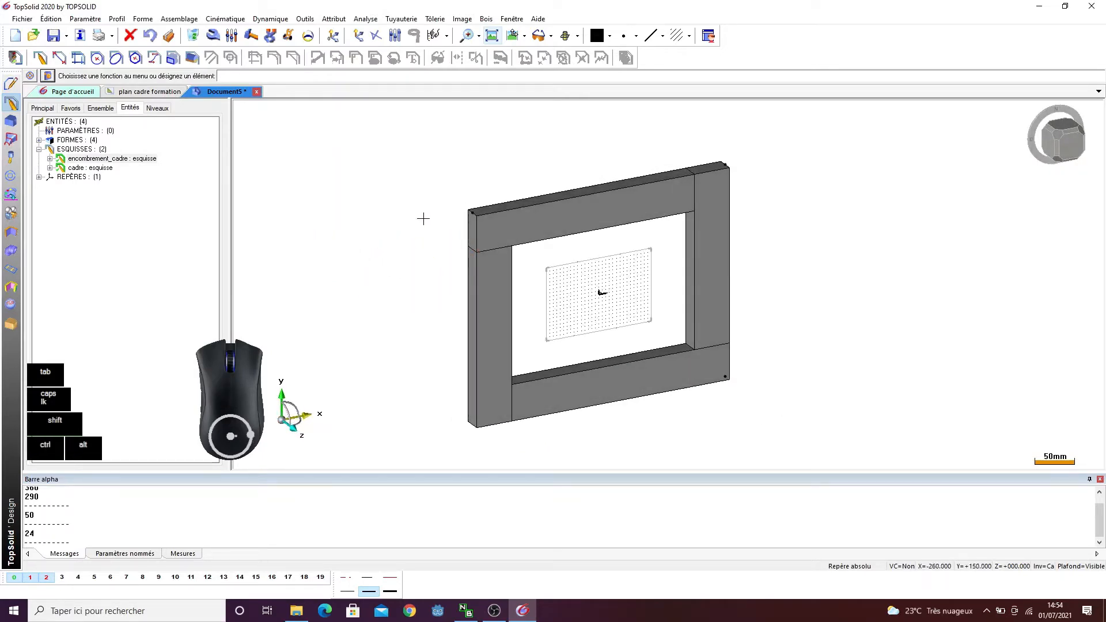
pyautogui.scroll(3, 478, 221)
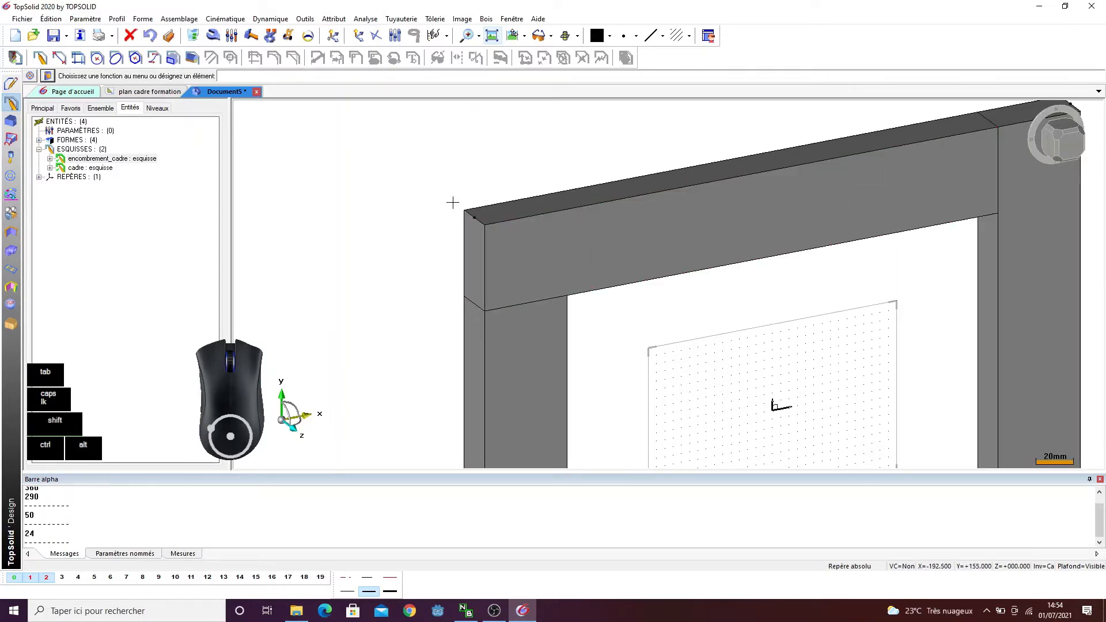
pyautogui.click(539, 36)
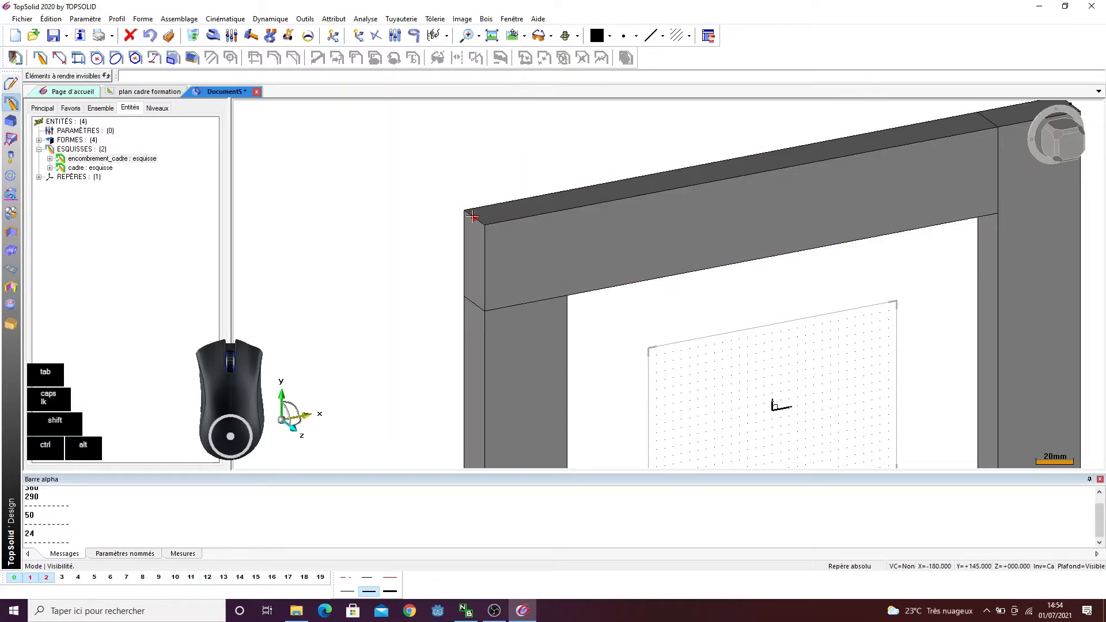
pyautogui.scroll(-2, 371, 176)
pyautogui.scroll(1, 699, 118)
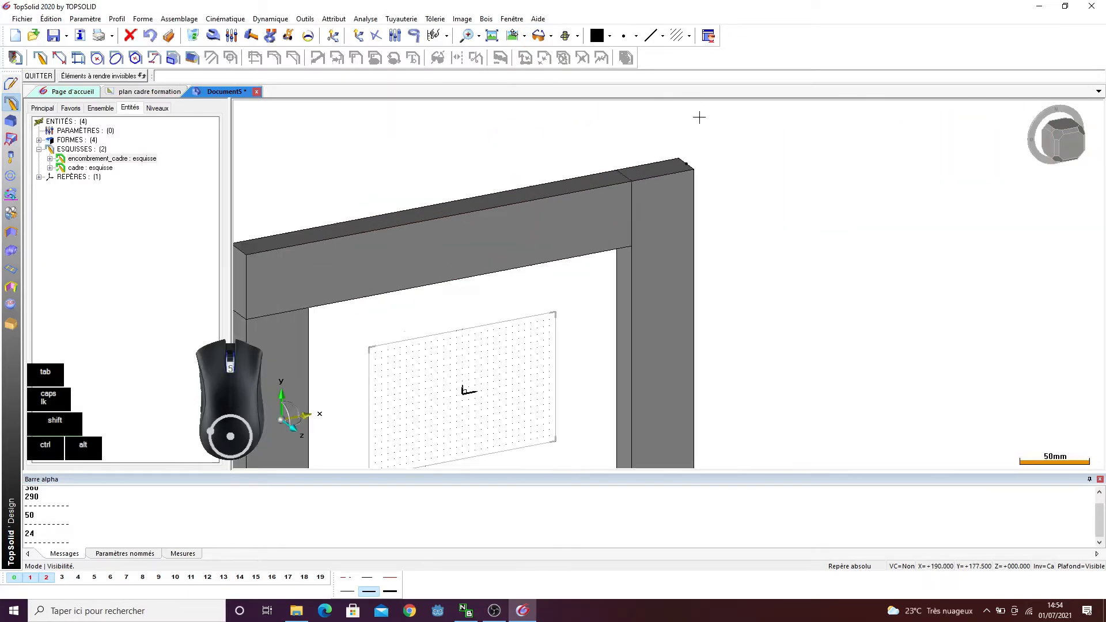
pyautogui.scroll(2, 692, 173)
pyautogui.scroll(-4, 679, 190)
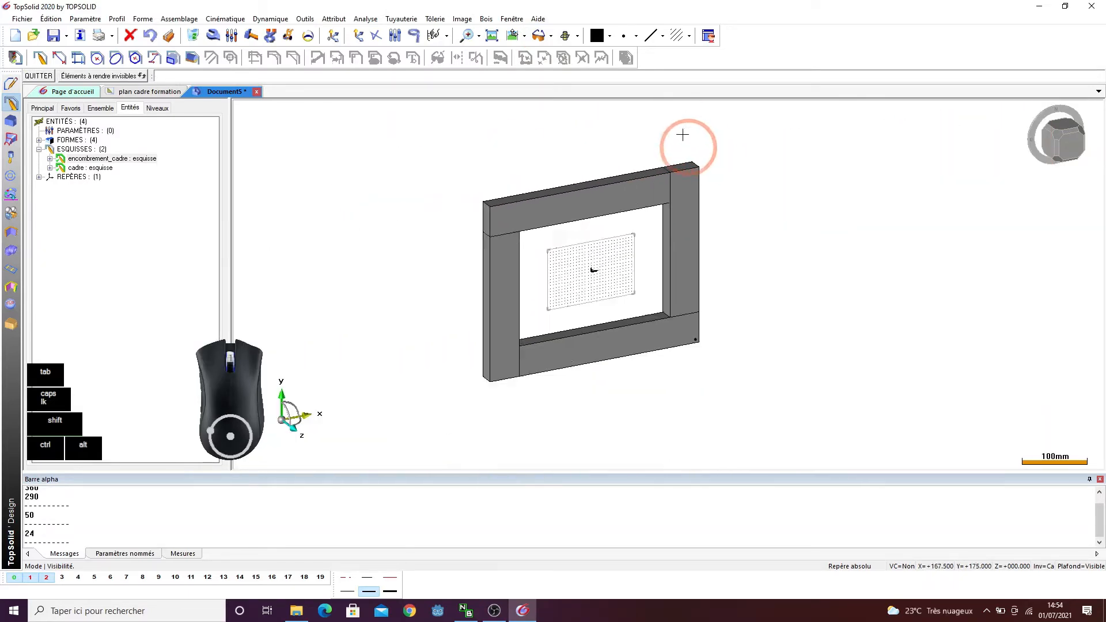
pyautogui.keyDown('ctrl'); pyautogui.moveTo(684, 138); pyautogui.dragTo(563, 246); pyautogui.keyUp('ctrl')
pyautogui.scroll(3, 679, 365)
pyautogui.scroll(-3, 654, 365)
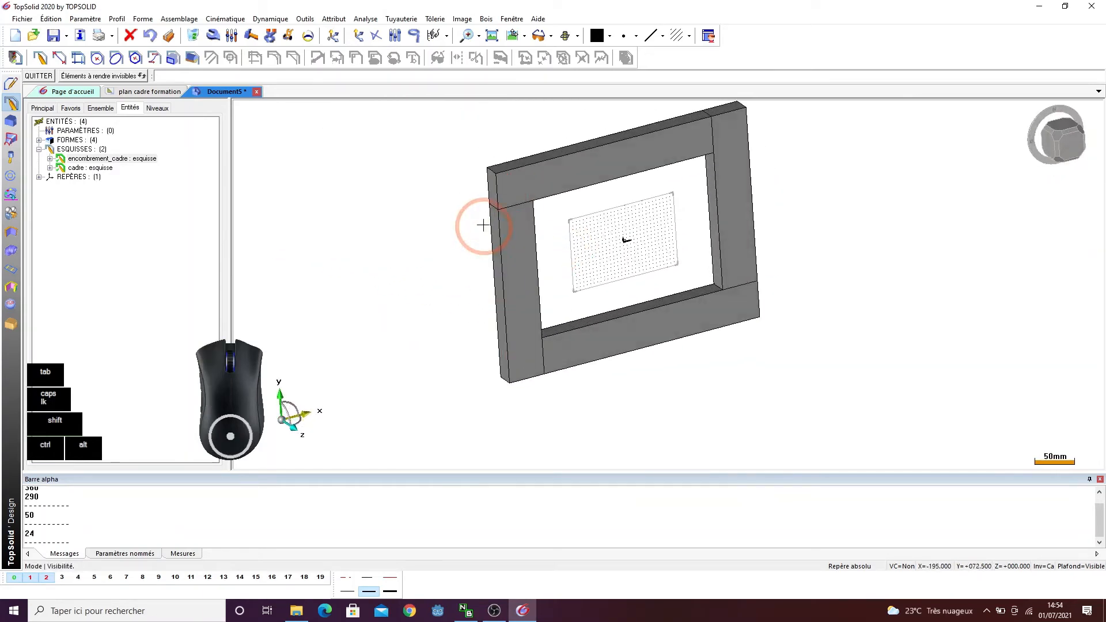
# - Use the Définir pièce command on the frame's upper and lower rails, including them in the cutting list
pyautogui.scroll(-2, 304, 144)
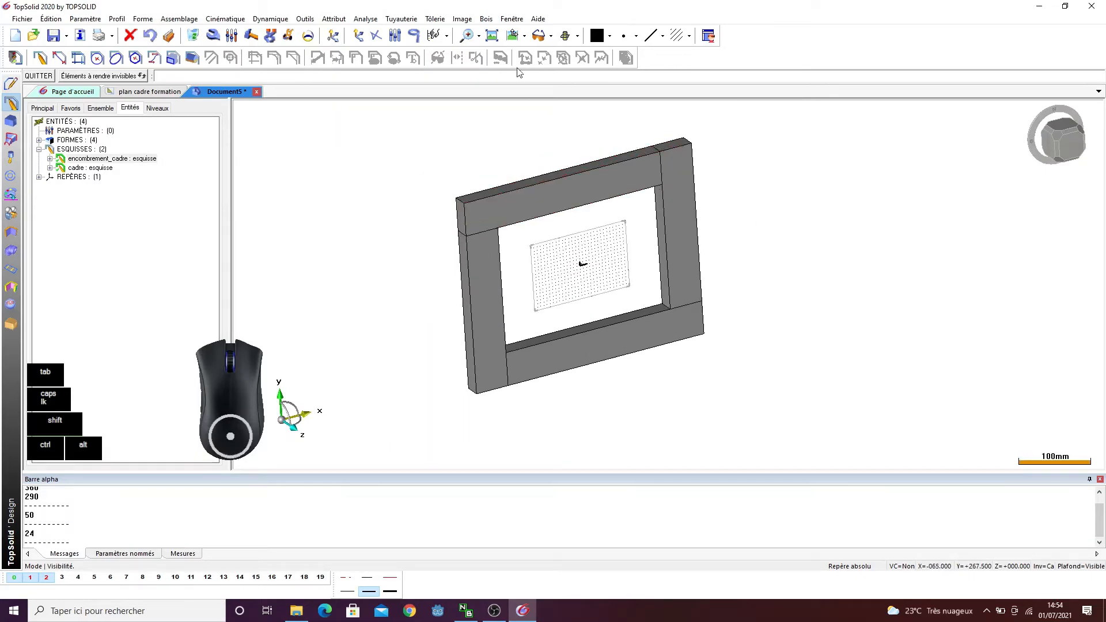
pyautogui.click(486, 19)
pyautogui.click(530, 42)
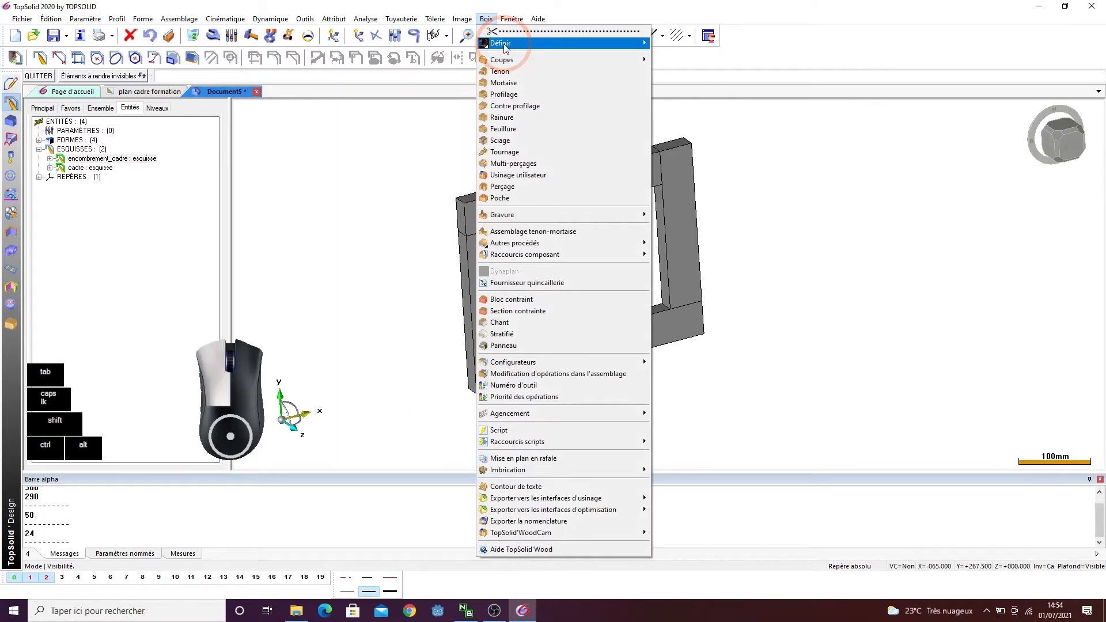
pyautogui.click(685, 54)
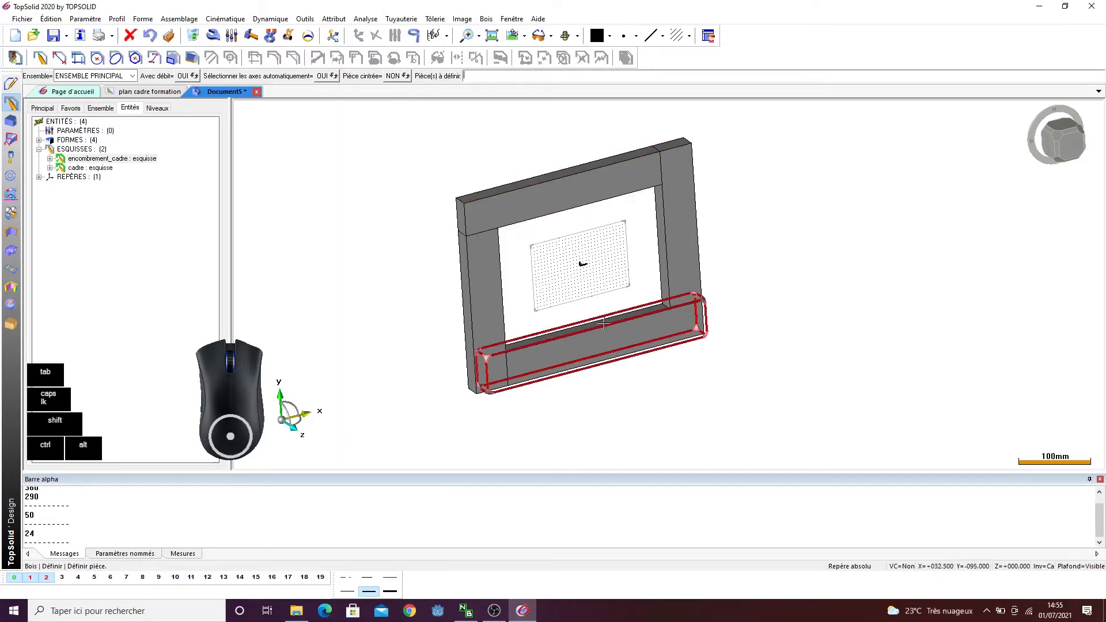
pyautogui.click(415, 38)
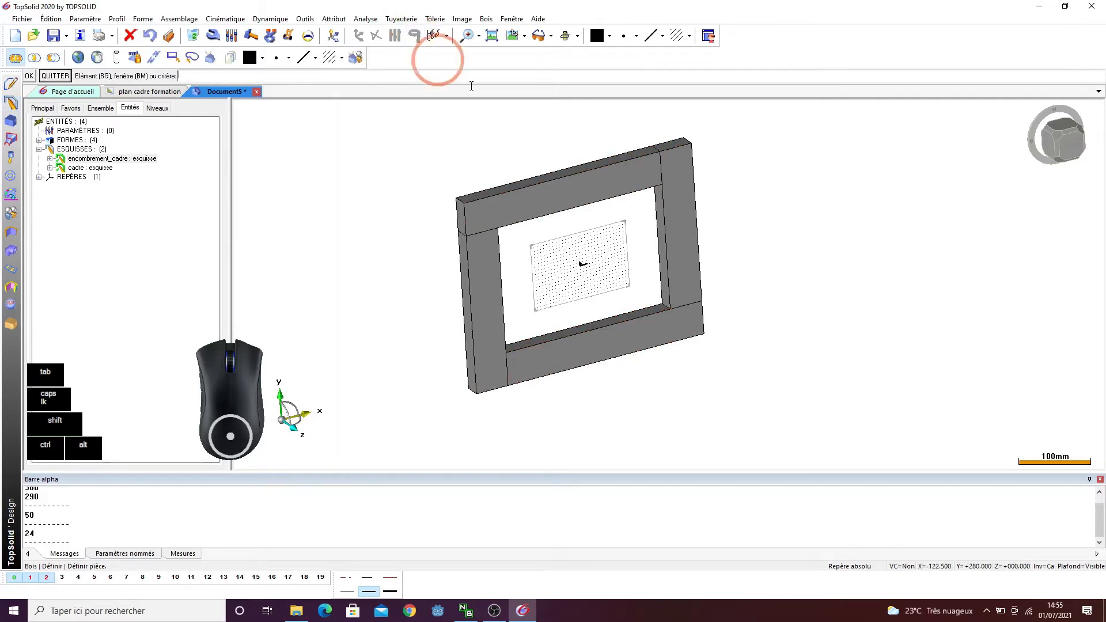
pyautogui.click(550, 190)
pyautogui.click(622, 342)
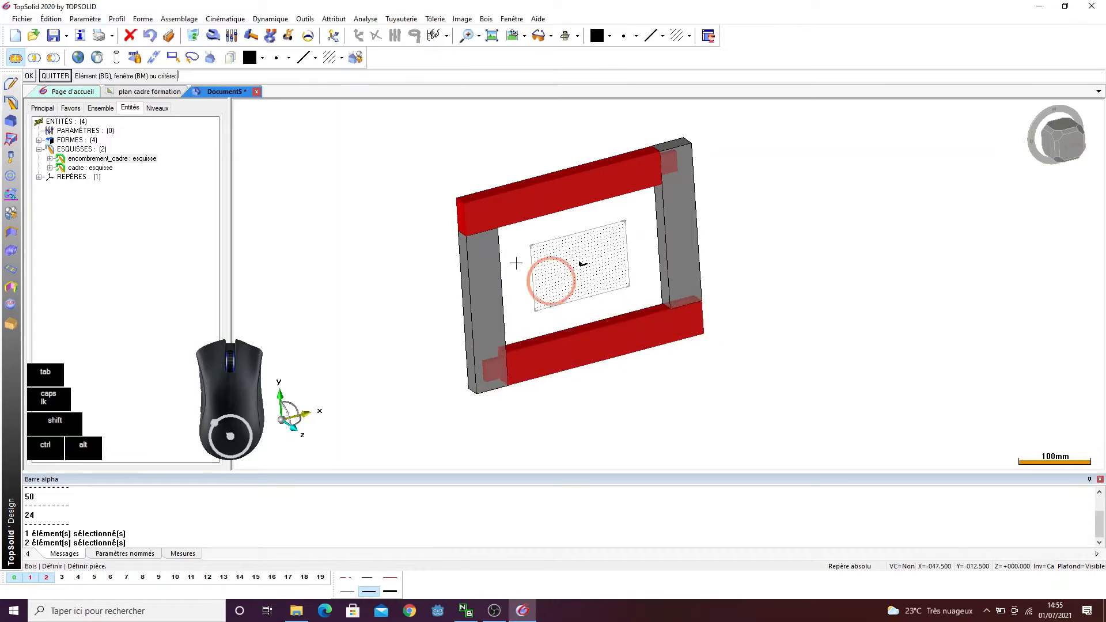
pyautogui.rightClick(336, 169)
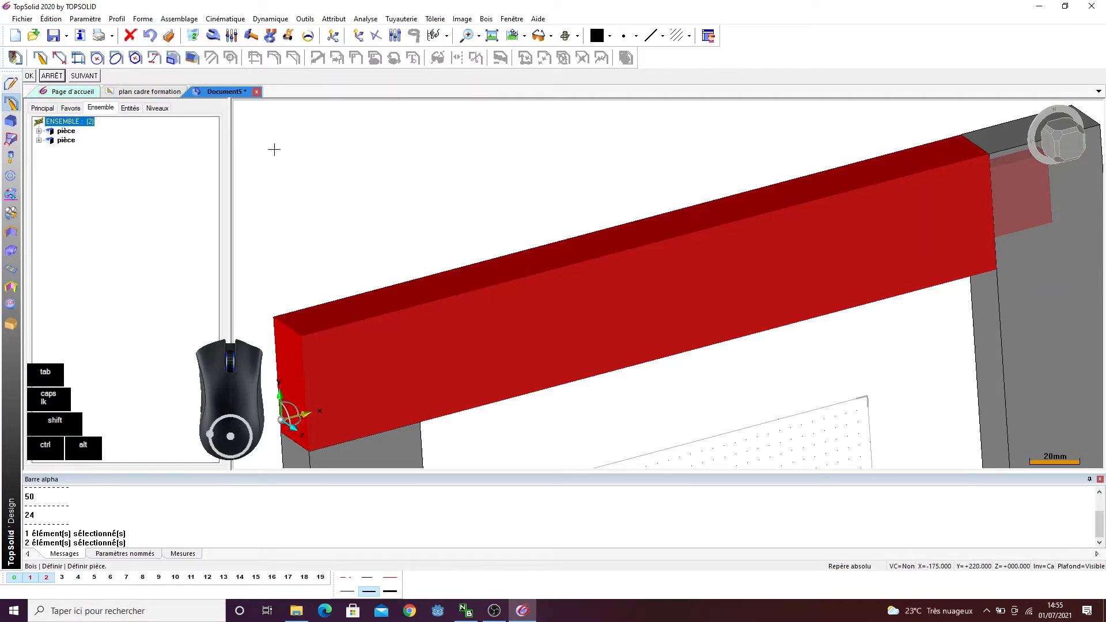
# - Set the designation of both the upper and the lower rail to traverse
pyautogui.rightClick(374, 178)
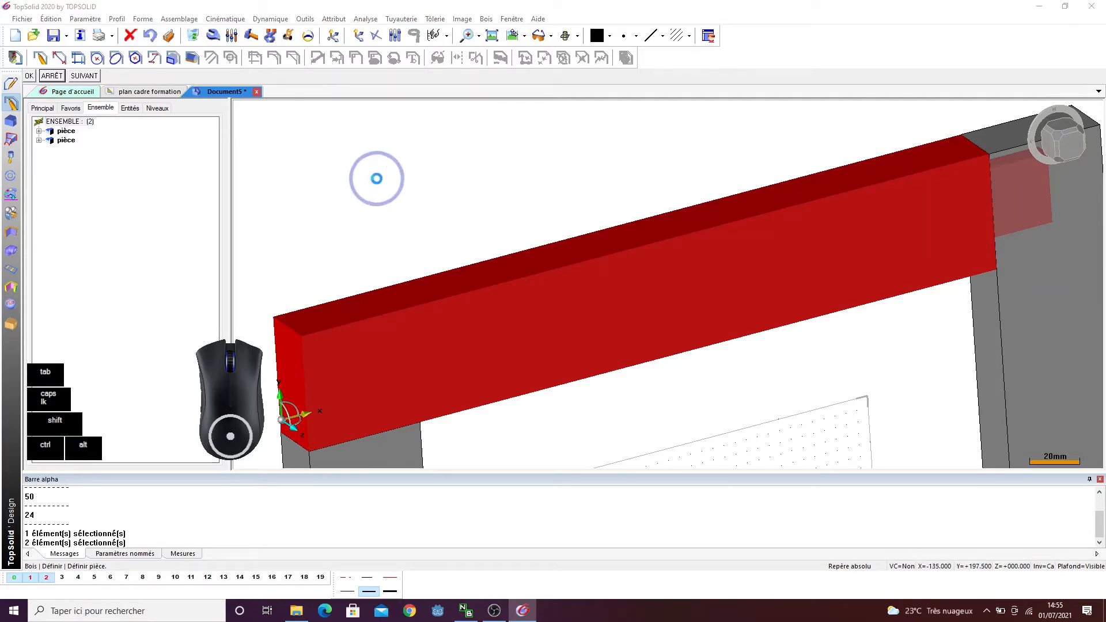
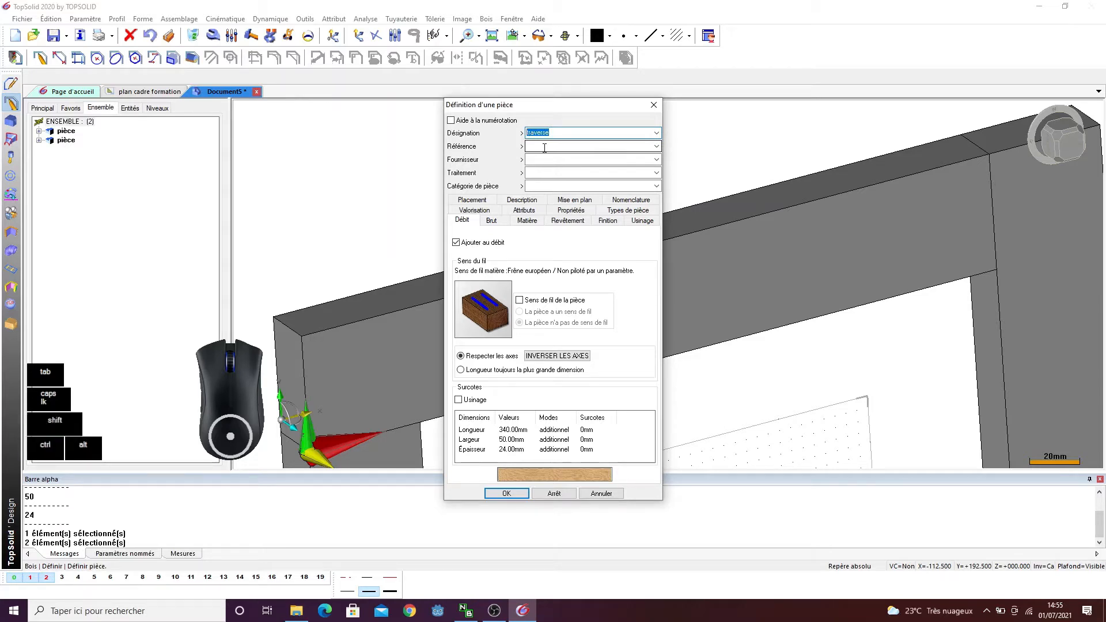
pyautogui.click(506, 493)
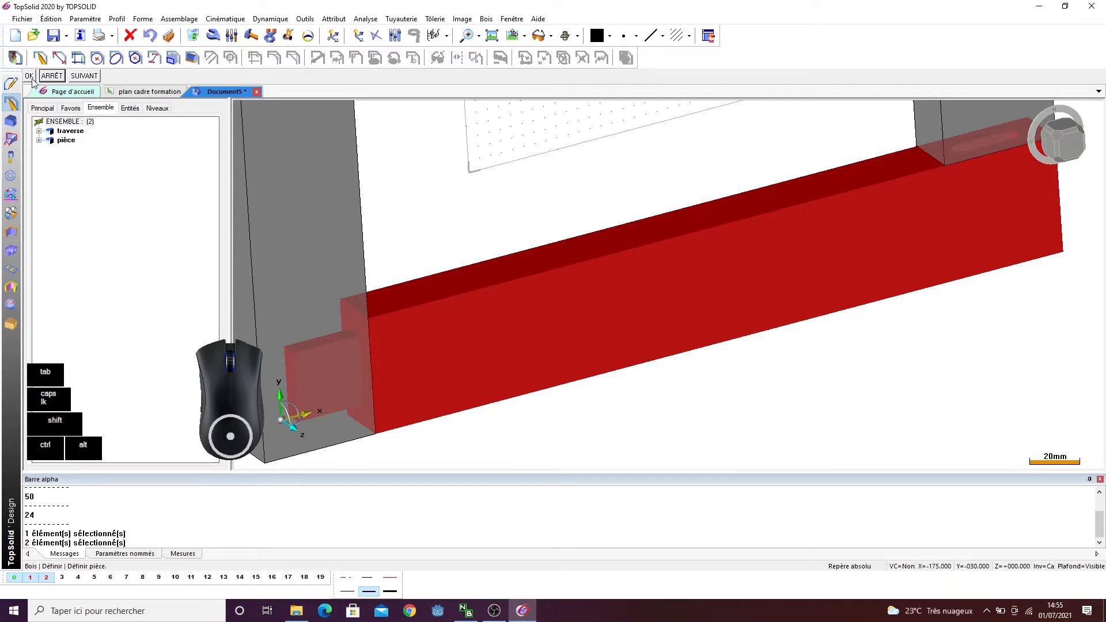
pyautogui.click(425, 202)
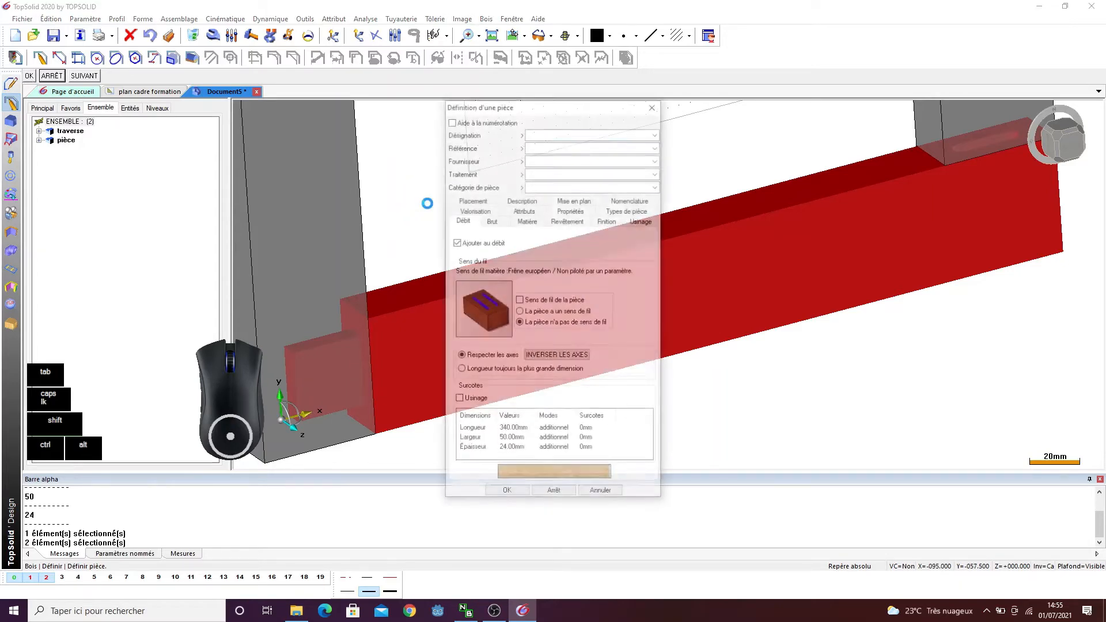
pyautogui.write('traverse')
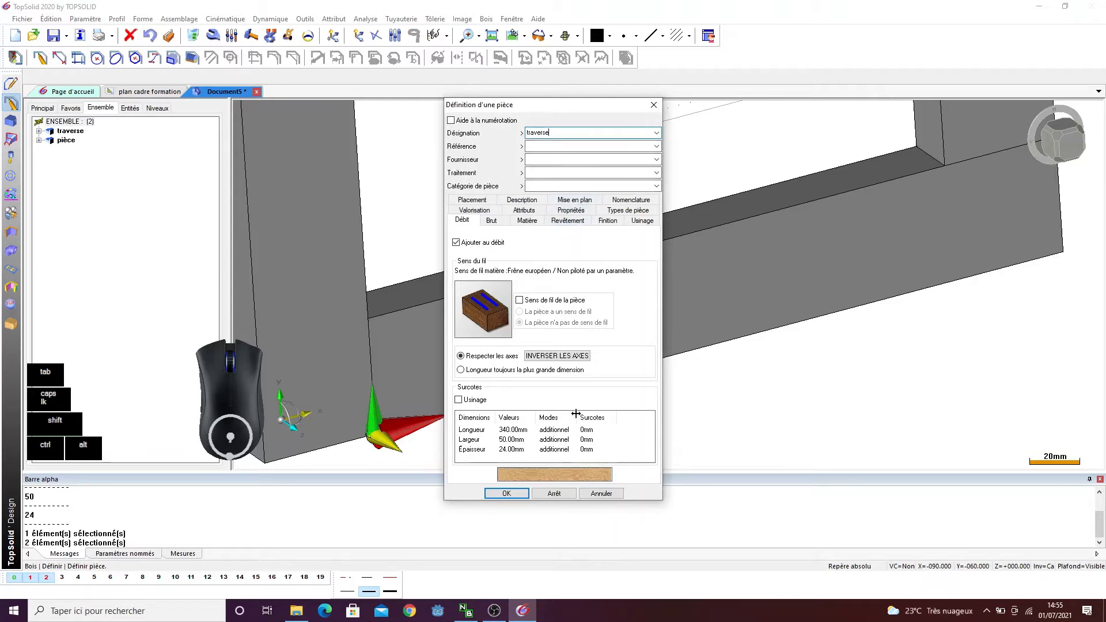
pyautogui.click(506, 494)
pyautogui.click(629, 330)
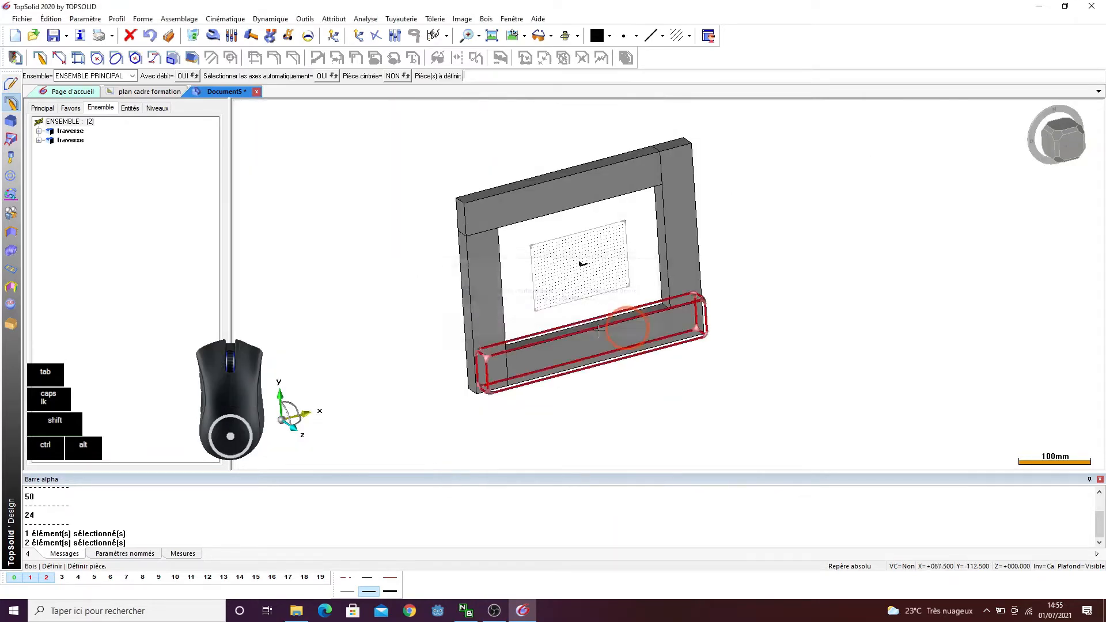
# - Use the Définir pièce command on the frame's right and left stiles
pyautogui.click(486, 18)
pyautogui.click(612, 44)
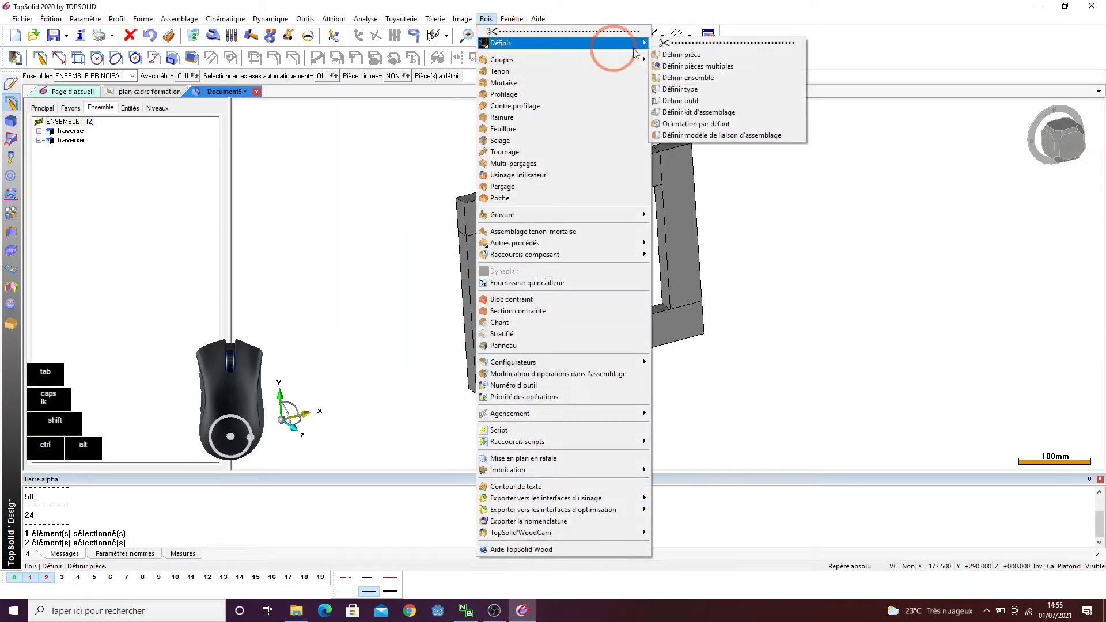
pyautogui.click(671, 54)
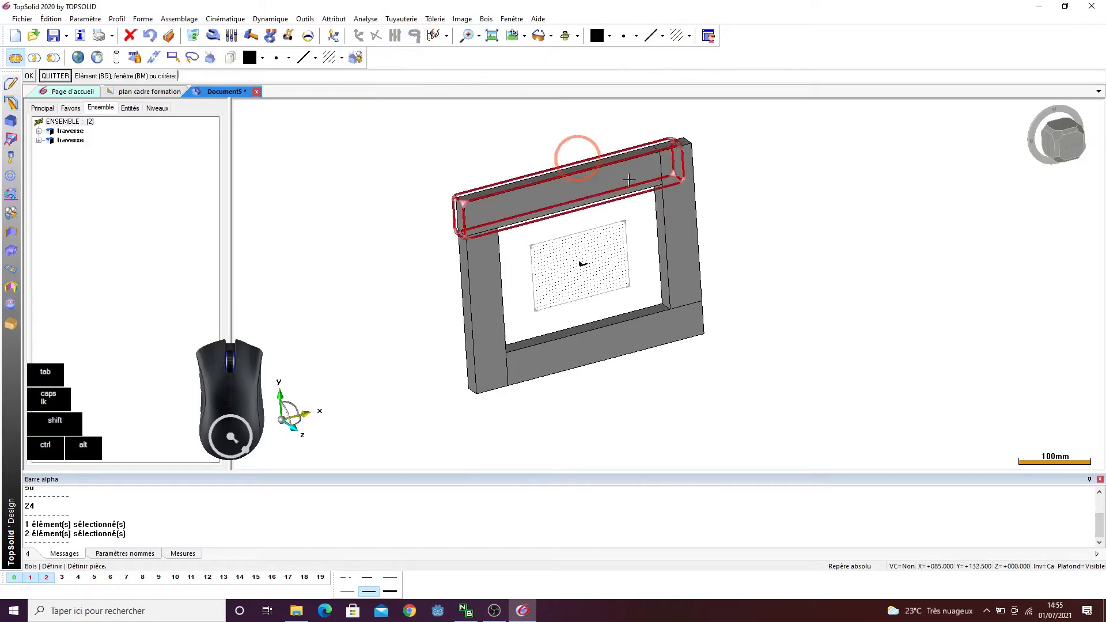
pyautogui.click(699, 204)
pyautogui.click(469, 291)
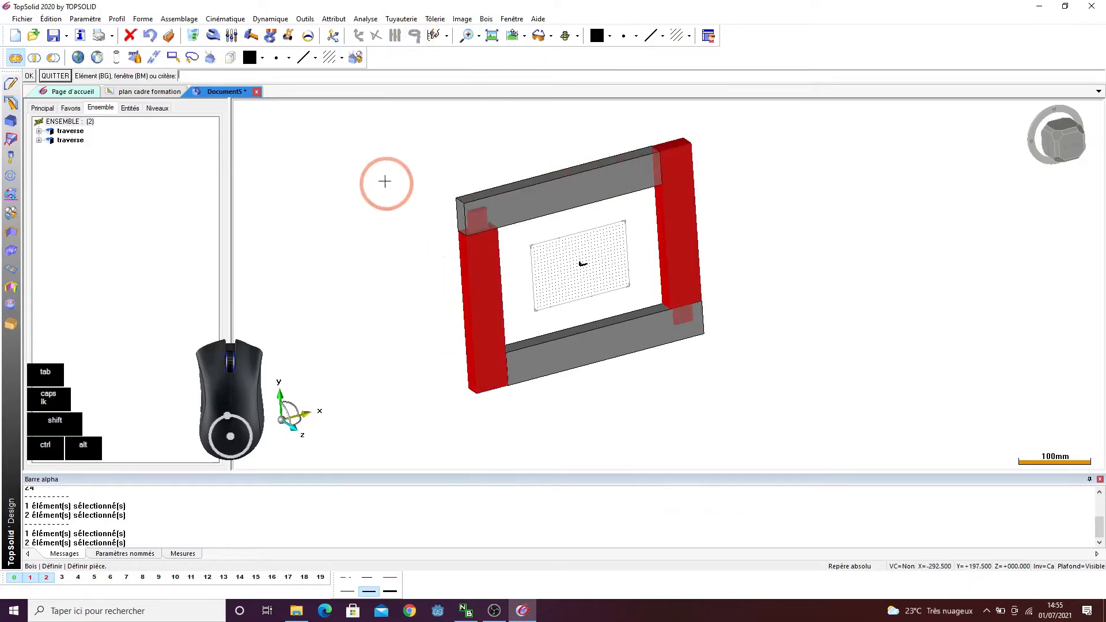
pyautogui.rightClick(383, 176)
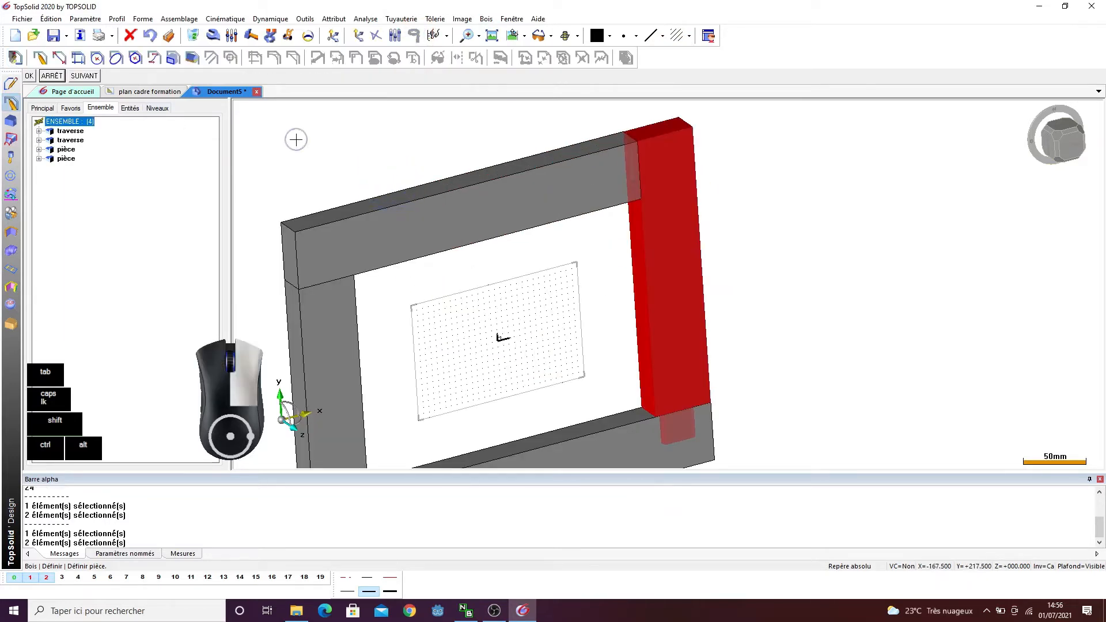
# - Set the designation of both the right and the left stile to montant
pyautogui.rightClick(402, 174)
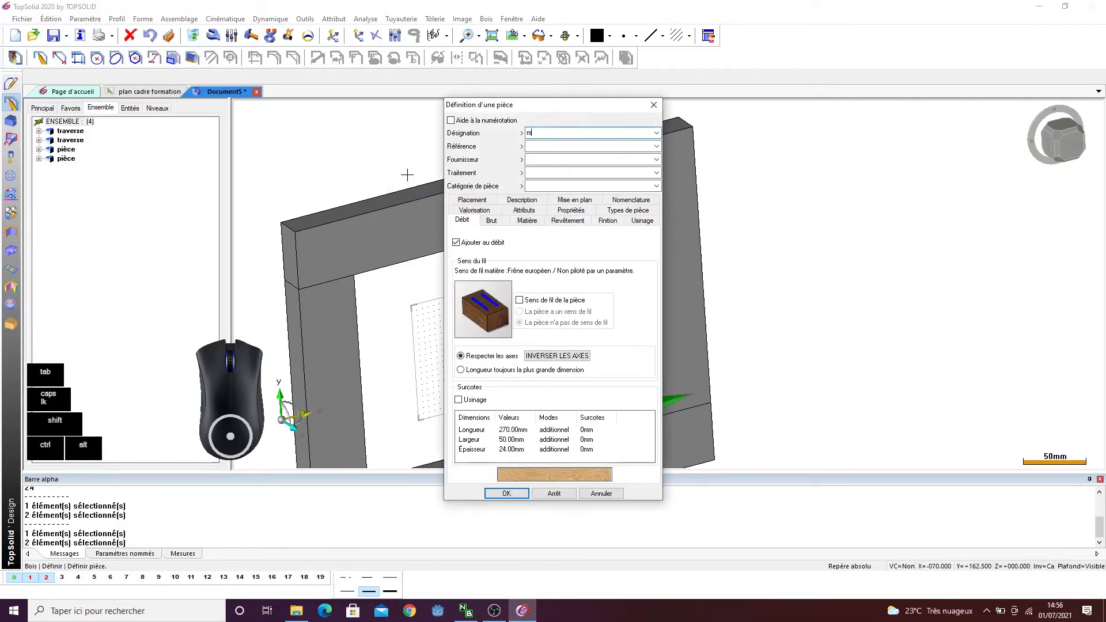
pyautogui.press('shift')
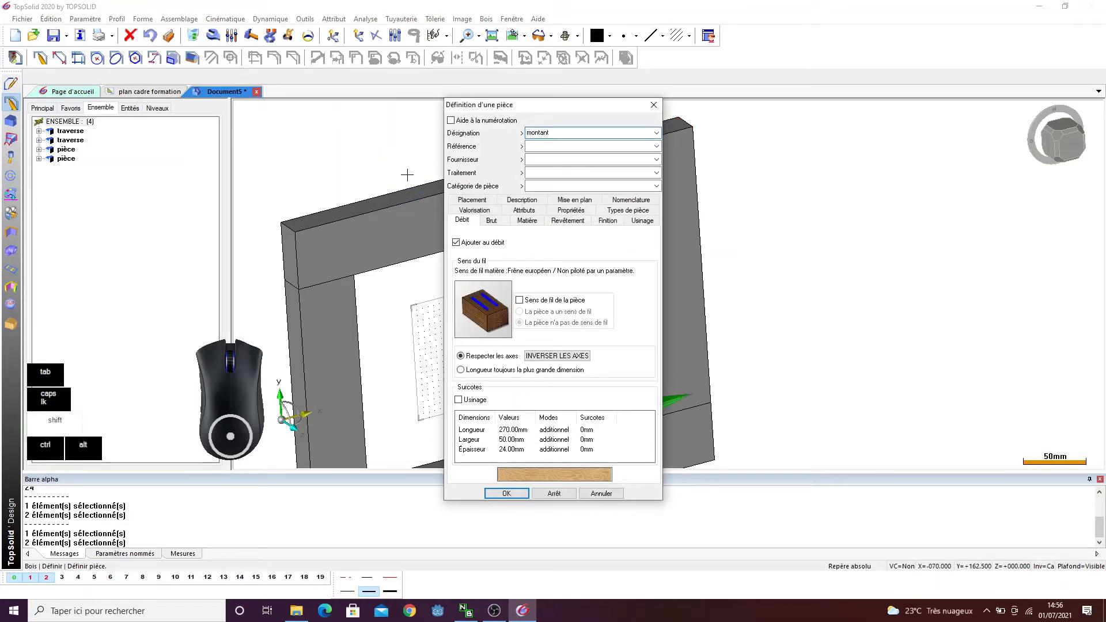
pyautogui.hotkey('shift', 'Home')
pyautogui.hotkey('ctrl', 'c')
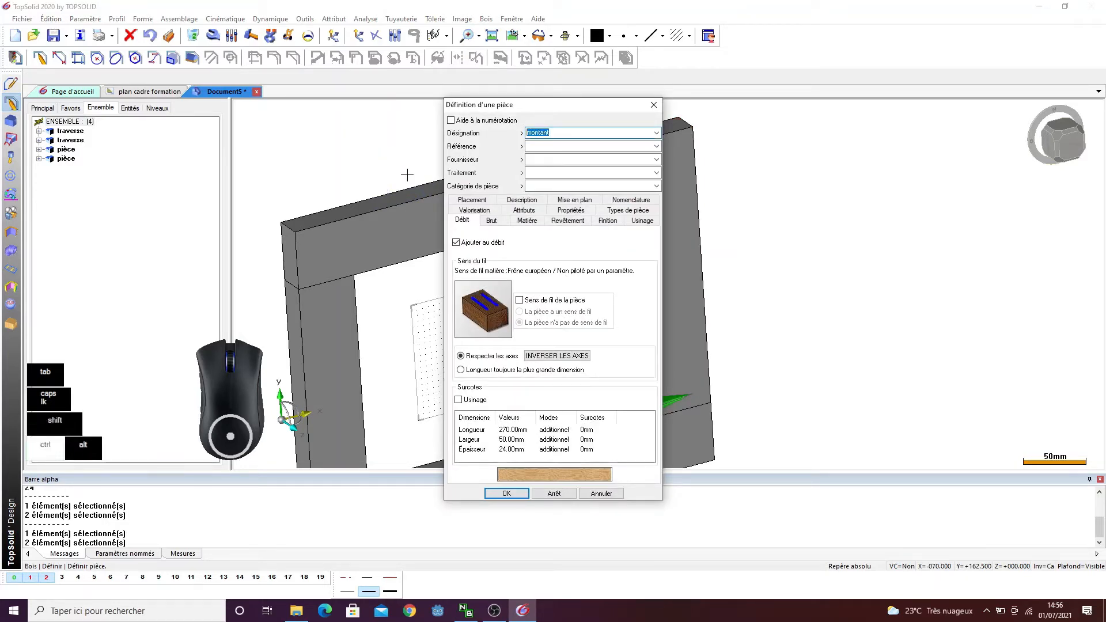
pyautogui.click(506, 493)
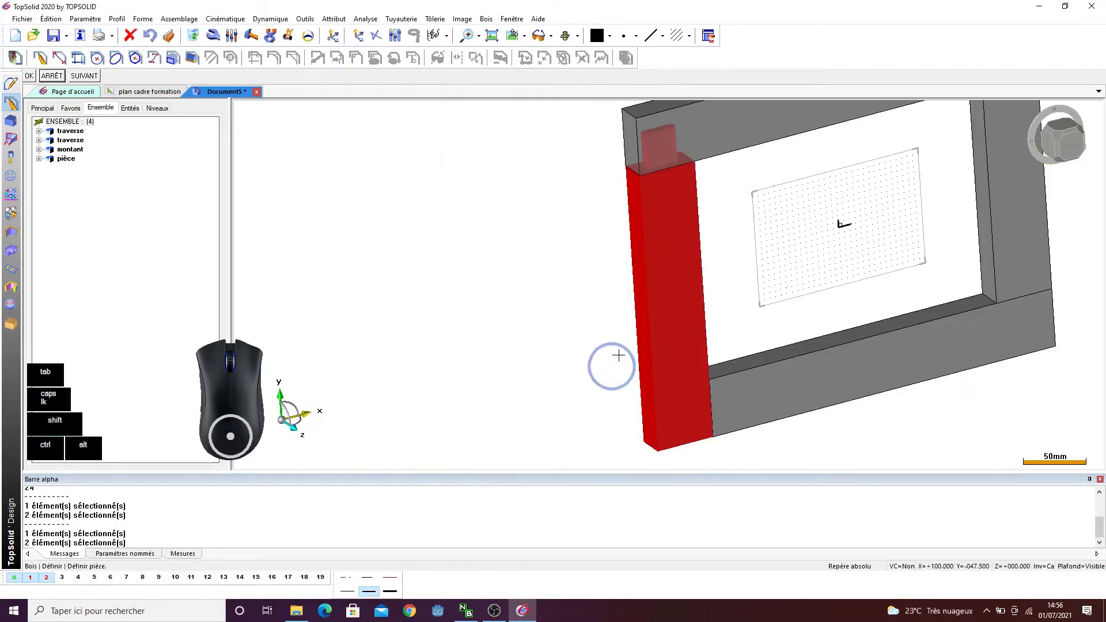
pyautogui.scroll(-3, 593, 263)
pyautogui.rightClick(523, 251)
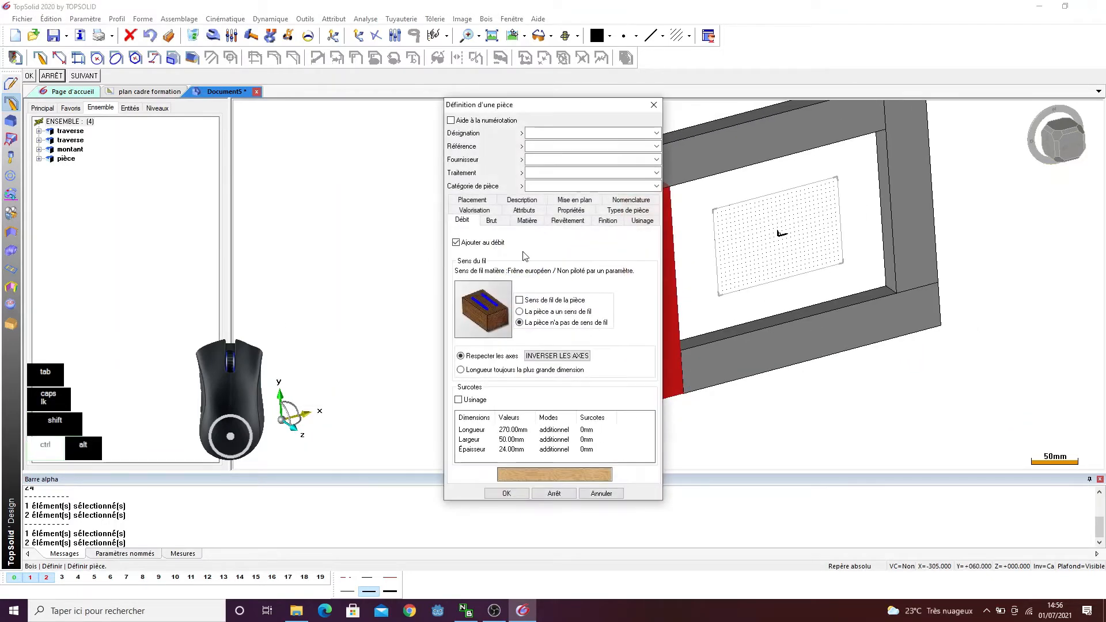
pyautogui.hotkey('ctrl', 'v')
pyautogui.press('Return')
pyautogui.scroll(-3, 405, 212)
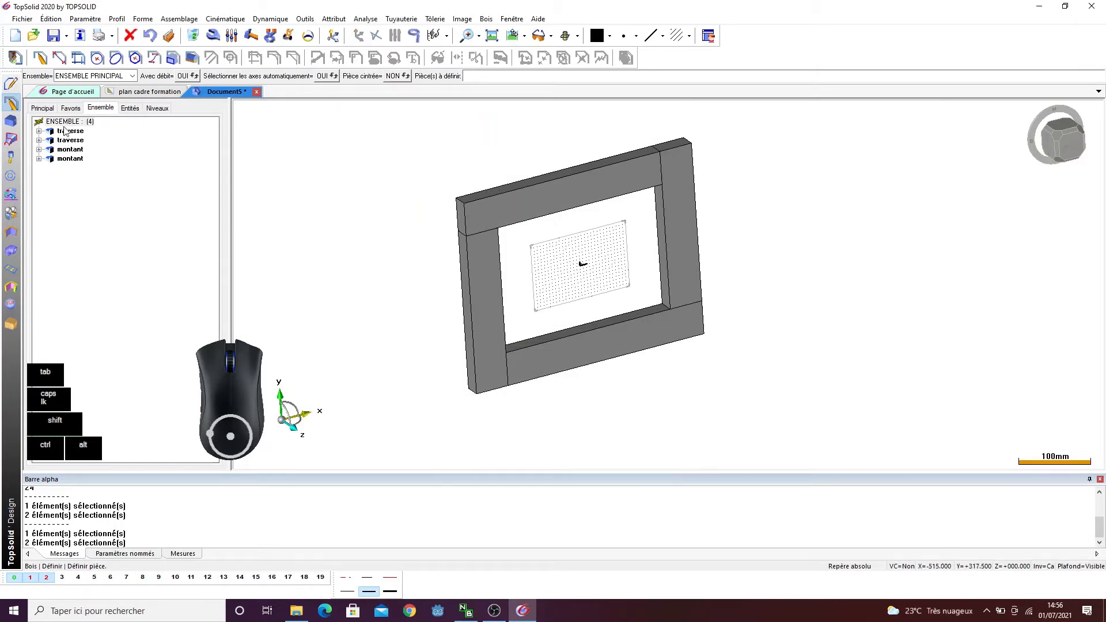
# - Examine the frame's shapes in the entity tree and the first traverse's mortise and tenon operations in the assembly tree
pyautogui.click(134, 111)
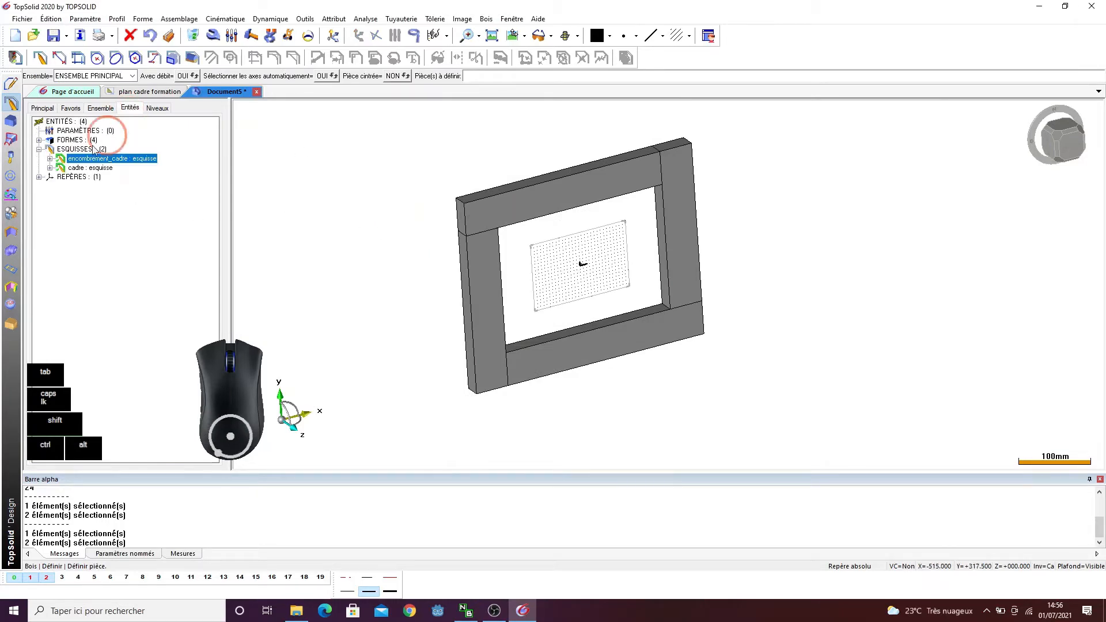
pyautogui.click(40, 149)
pyautogui.click(39, 140)
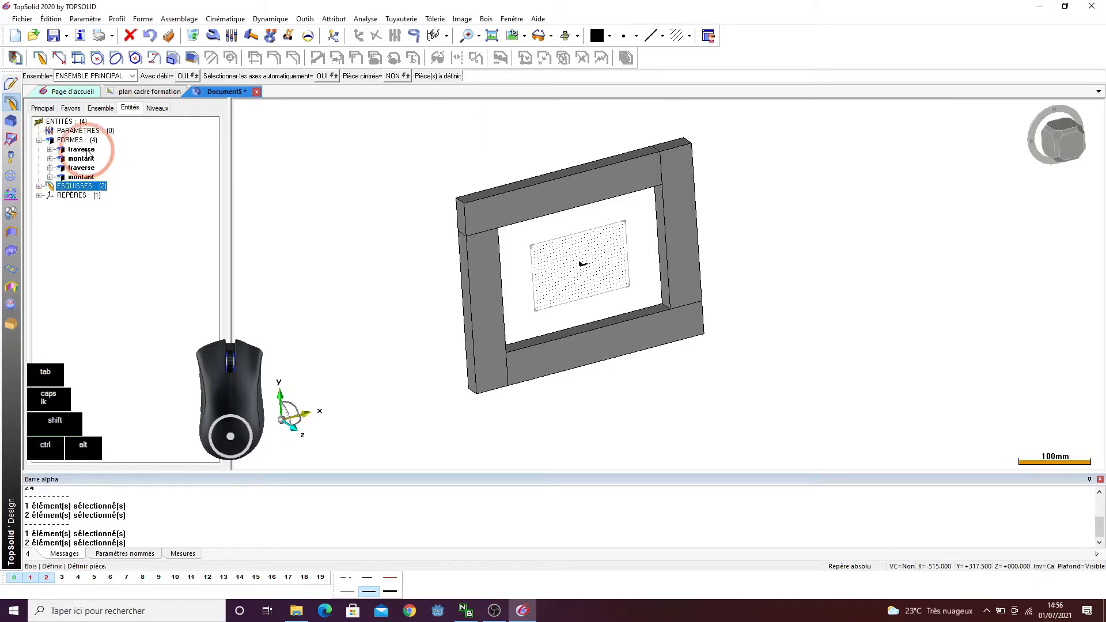
pyautogui.click(100, 108)
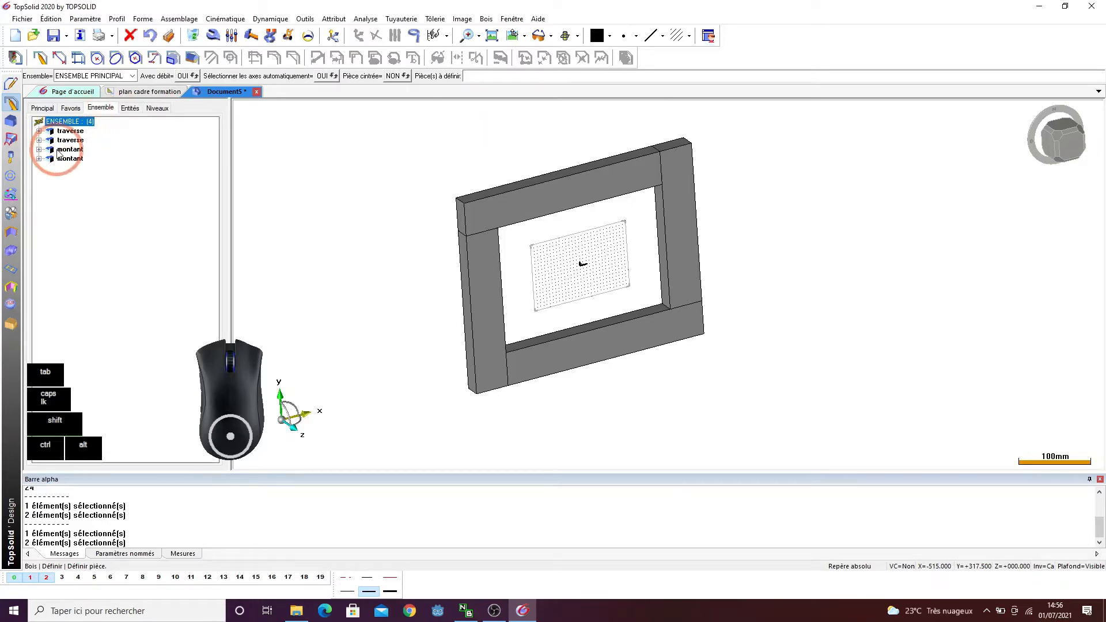
pyautogui.click(39, 131)
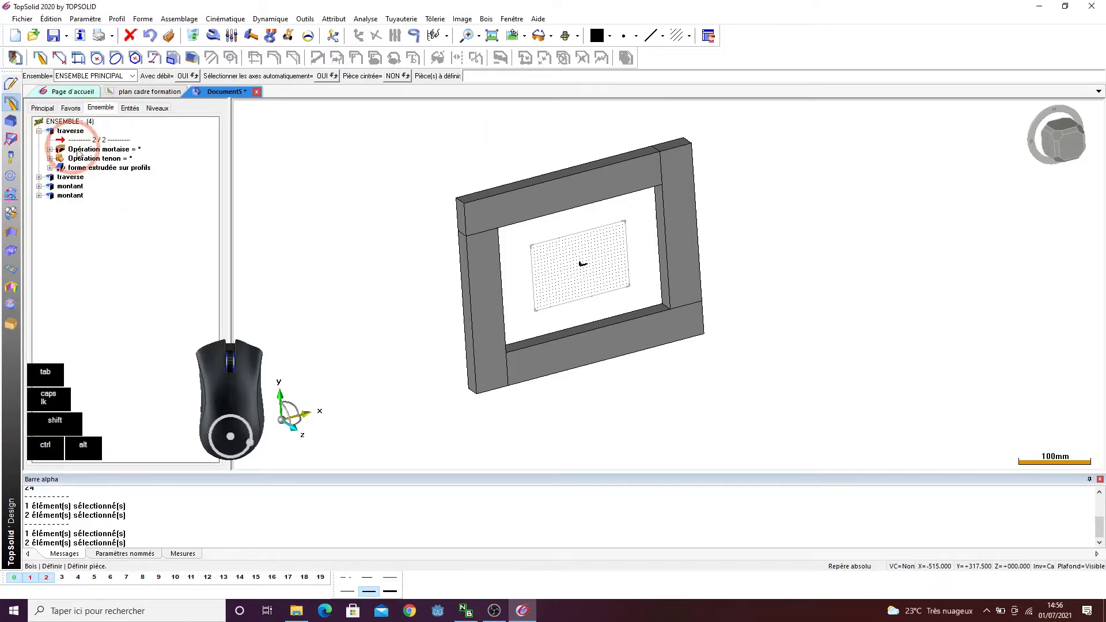
pyautogui.click(99, 149)
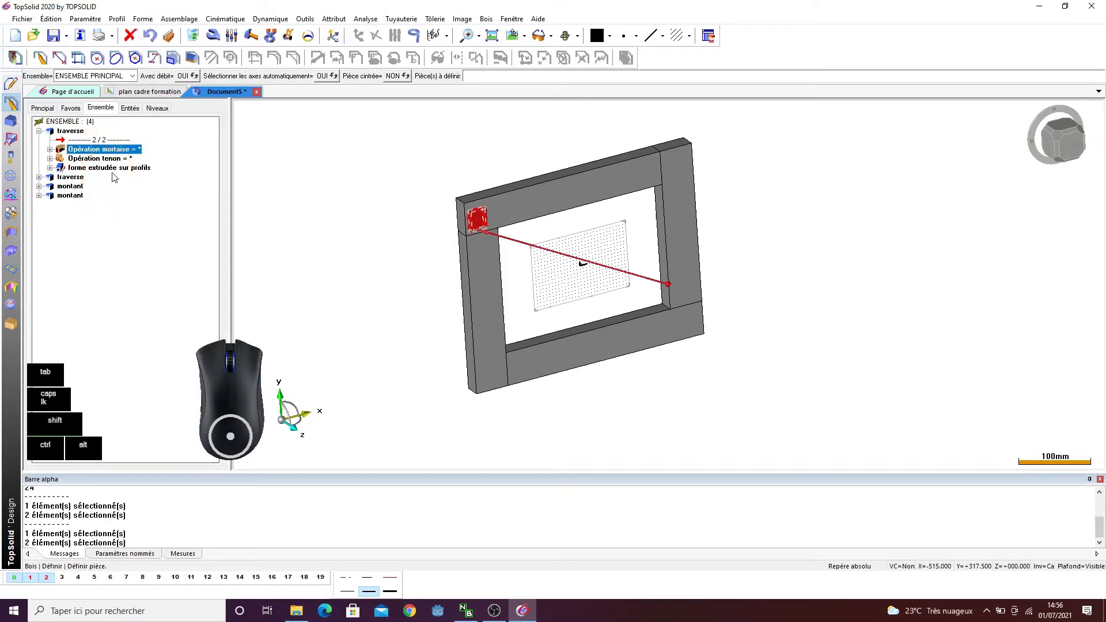
pyautogui.click(115, 161)
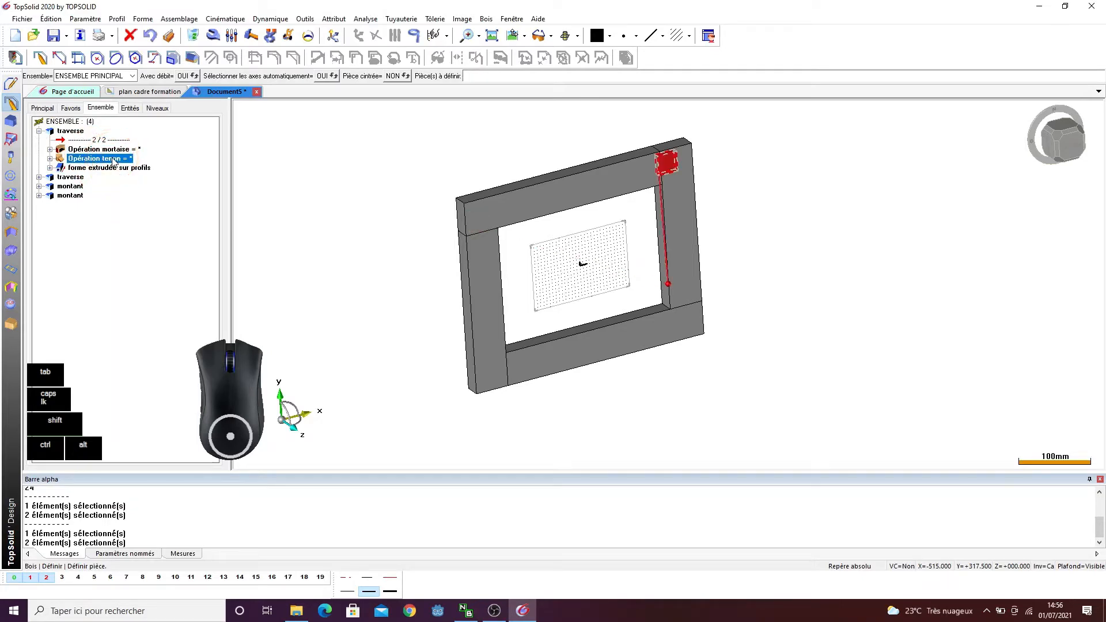
pyautogui.click(40, 131)
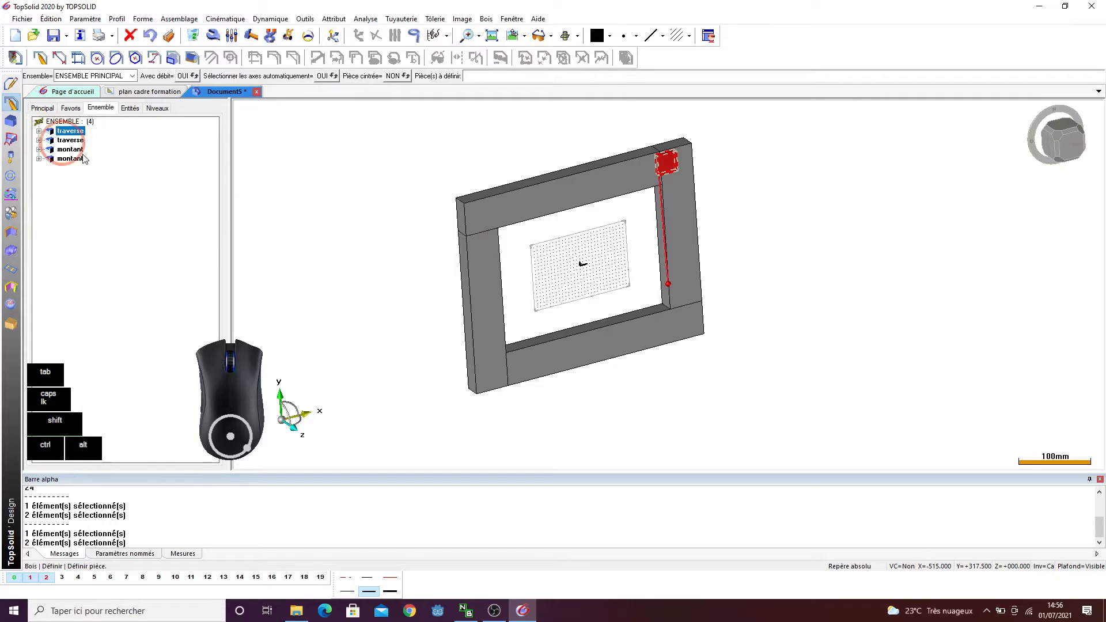
pyautogui.click(129, 180)
# - Save the document as cadre tuto in the cadre diplome folder
pyautogui.click(57, 37)
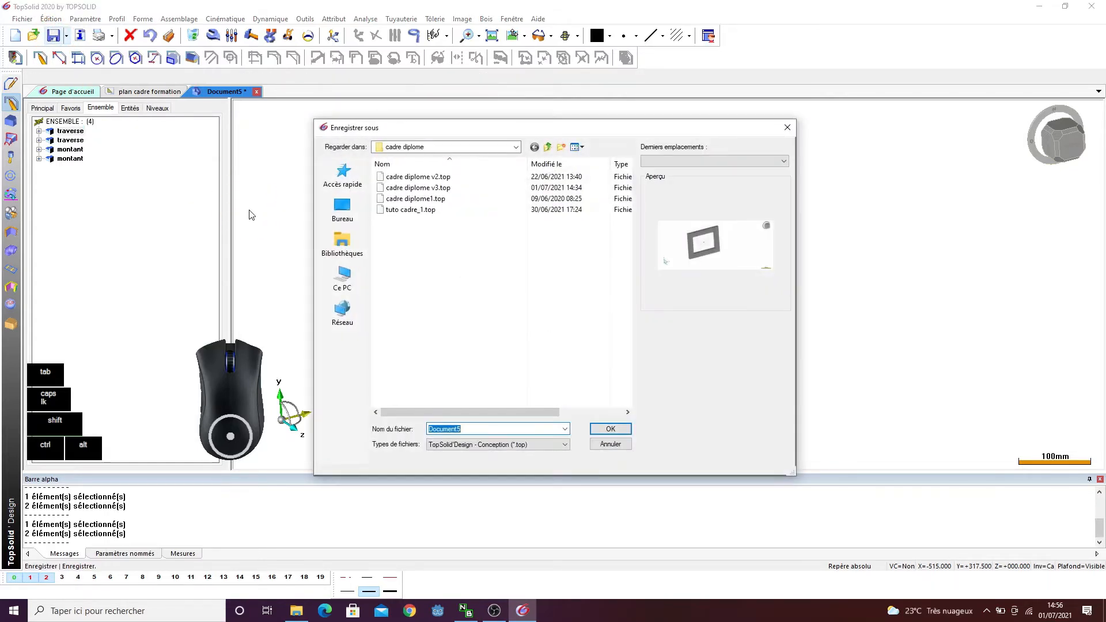
pyautogui.write('ca')
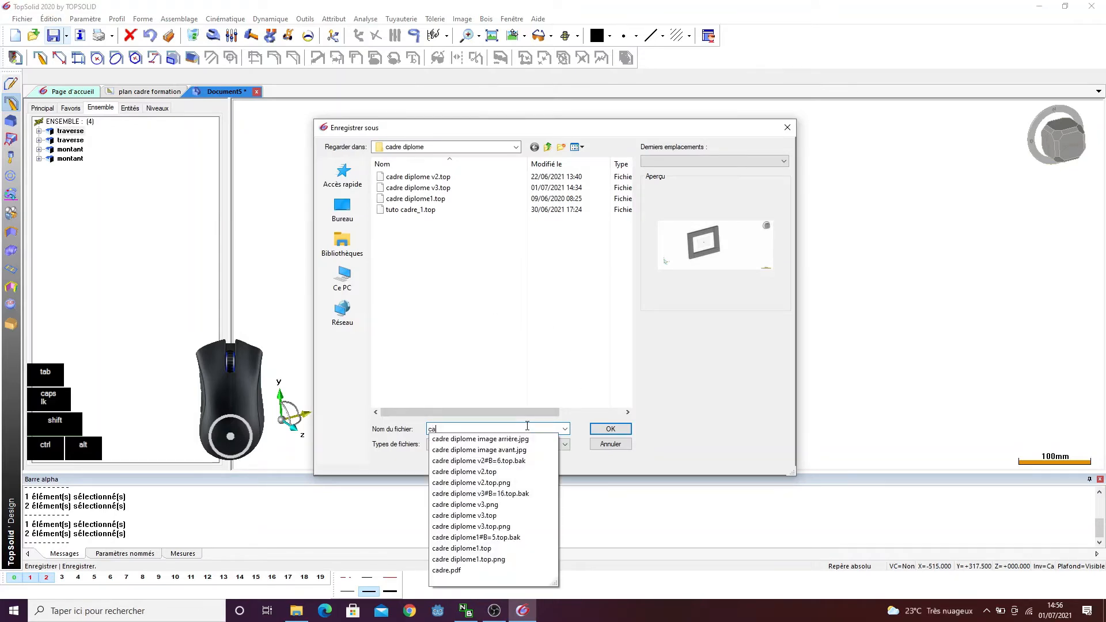
pyautogui.write('dre tuto')
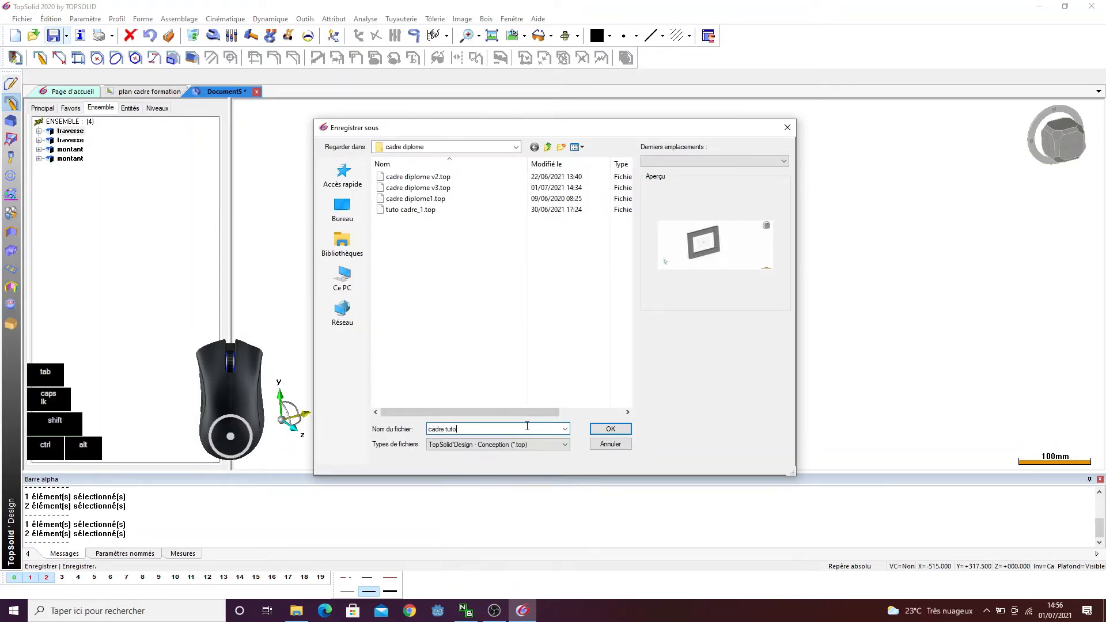
pyautogui.click(593, 431)
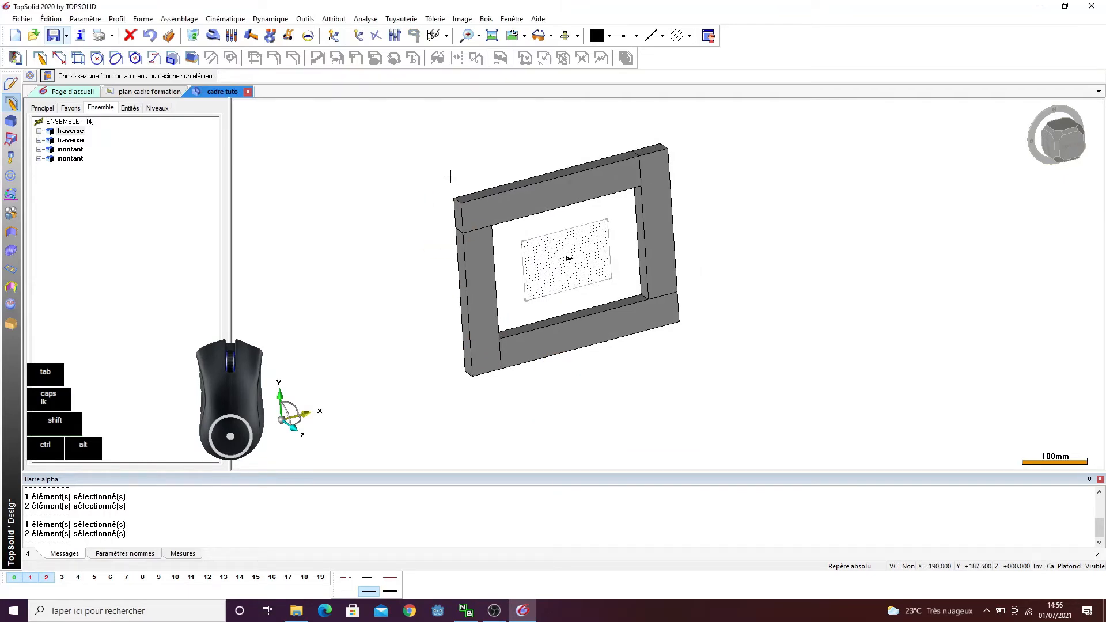
# - Display the frame as wireframe with dashed hidden lines and examine the tenons and mortises inside its corners
pyautogui.scroll(-1, 450, 175)
pyautogui.keyDown('ctrl'); pyautogui.moveTo(373, 190); pyautogui.dragTo(533, 123); pyautogui.keyUp('ctrl')
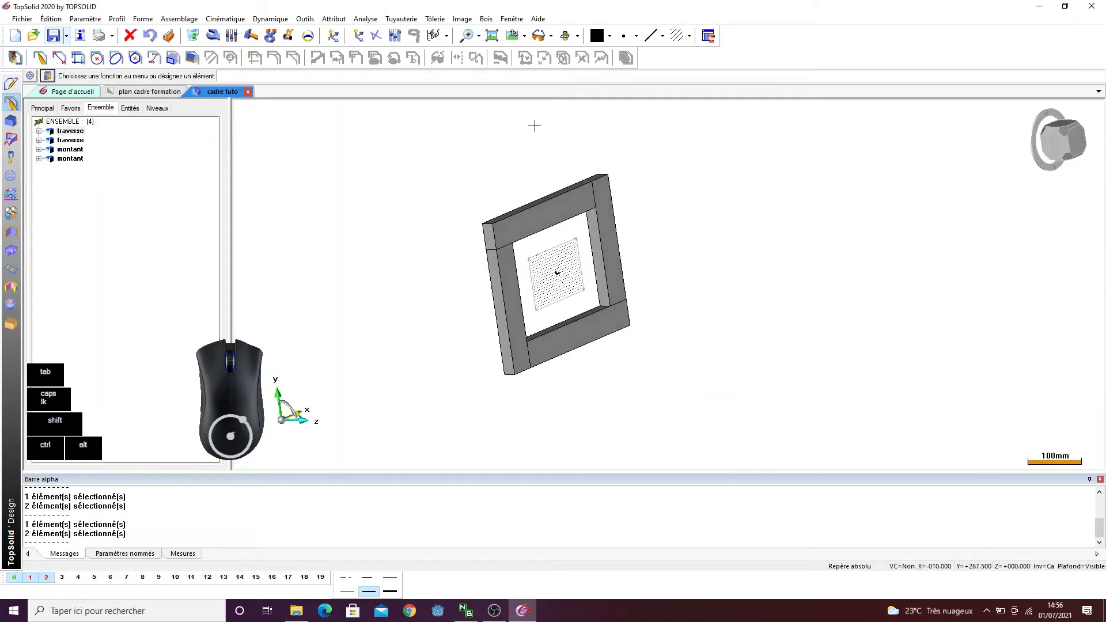
pyautogui.click(512, 36)
pyautogui.scroll(2, 564, 272)
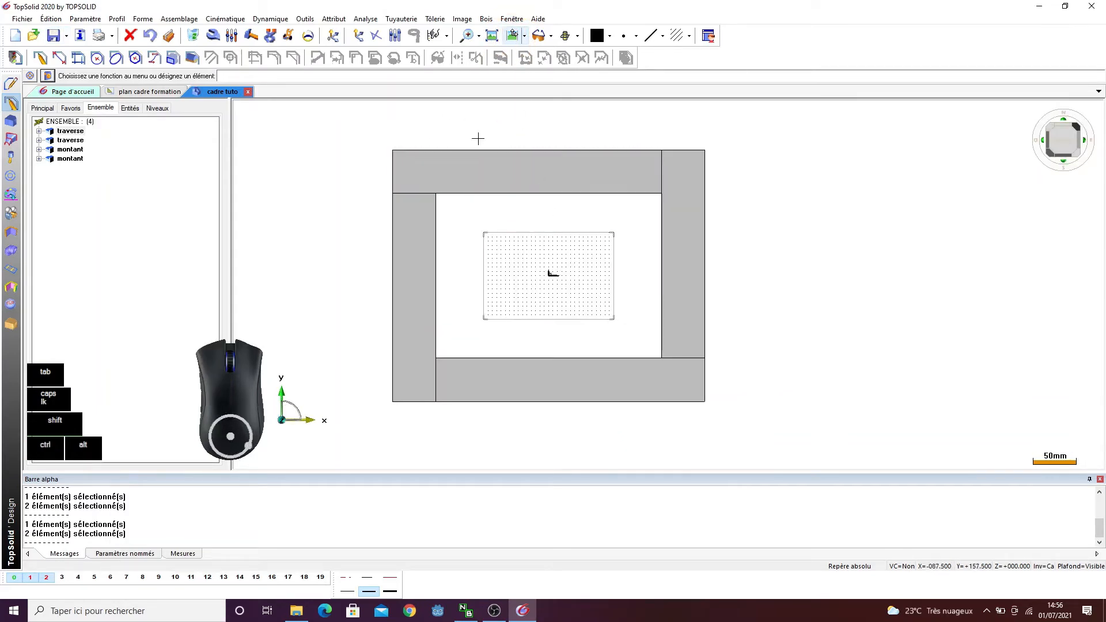
pyautogui.click(578, 38)
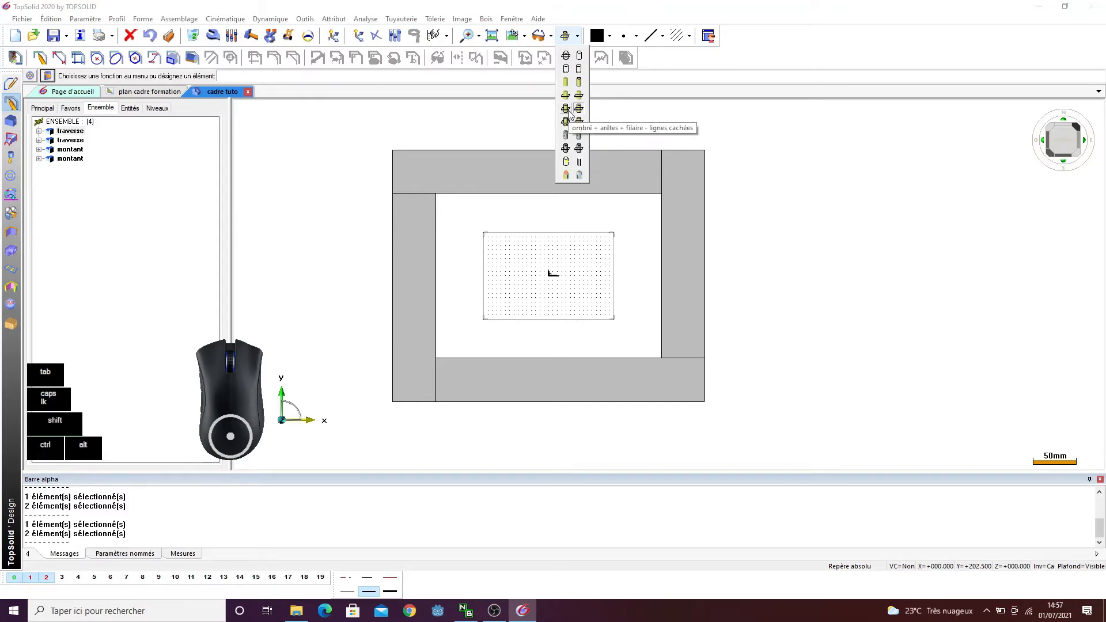
pyautogui.click(567, 70)
pyautogui.moveTo(526, 176); pyautogui.dragTo(400, 250, button='middle')
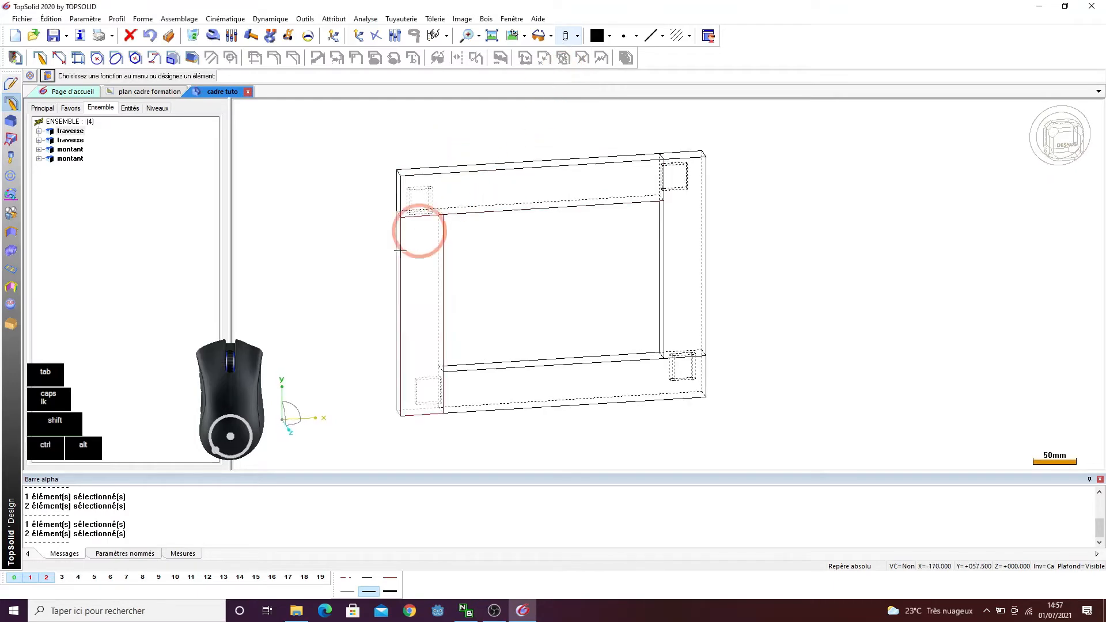
pyautogui.scroll(5, 386, 213)
pyautogui.scroll(-2, 403, 190)
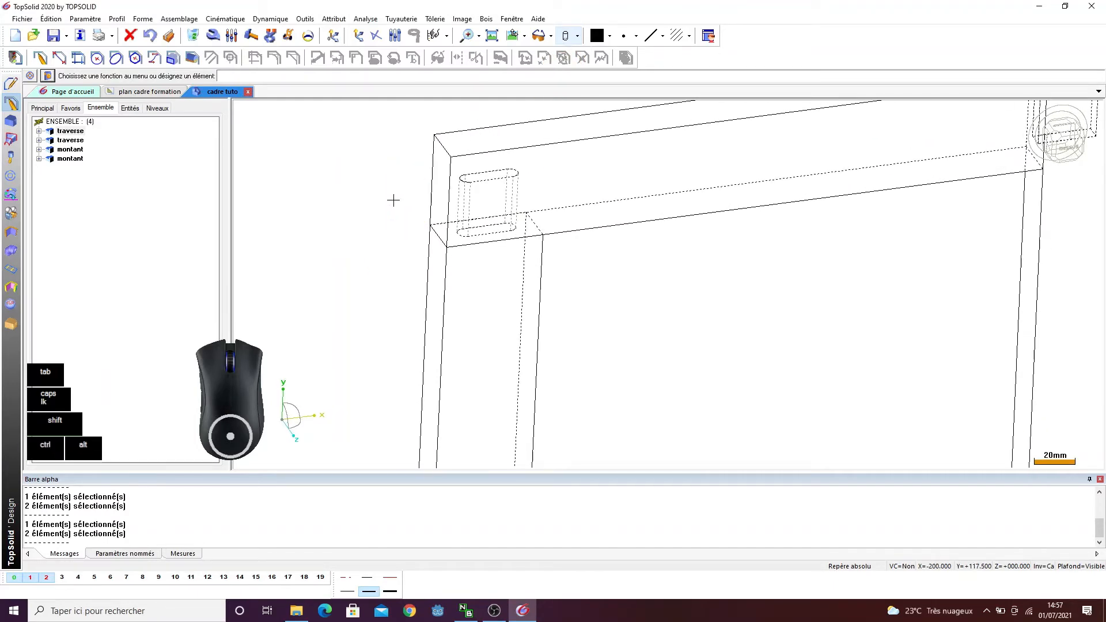
pyautogui.scroll(-4, 365, 182)
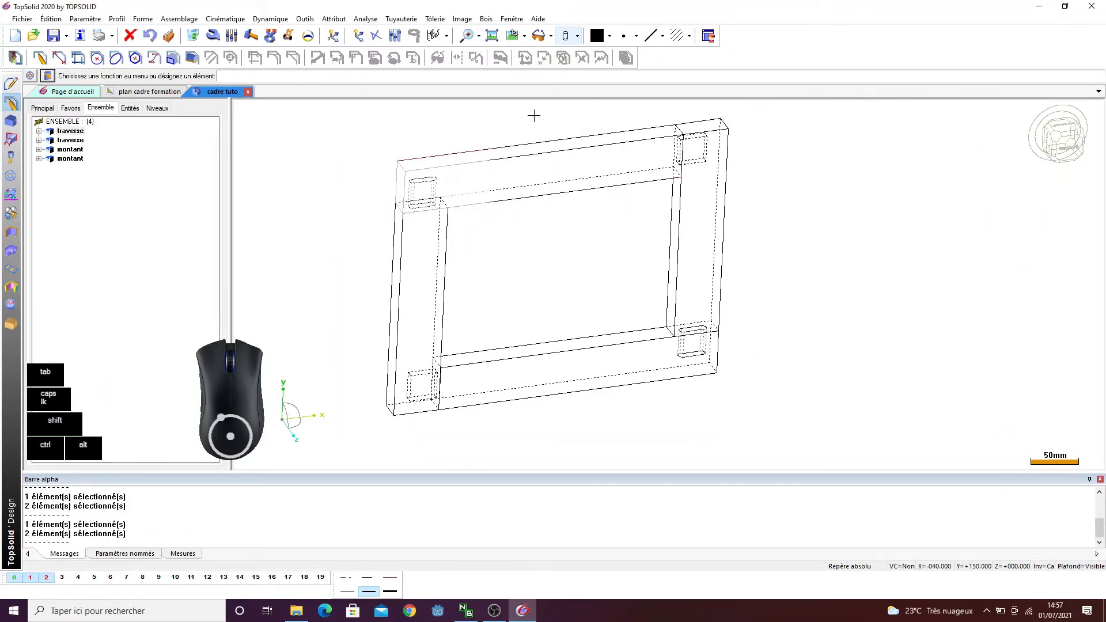
# - Display the frame model as grey shaded solids with visible edges, after trying the realistic wood rendering
pyautogui.click(578, 38)
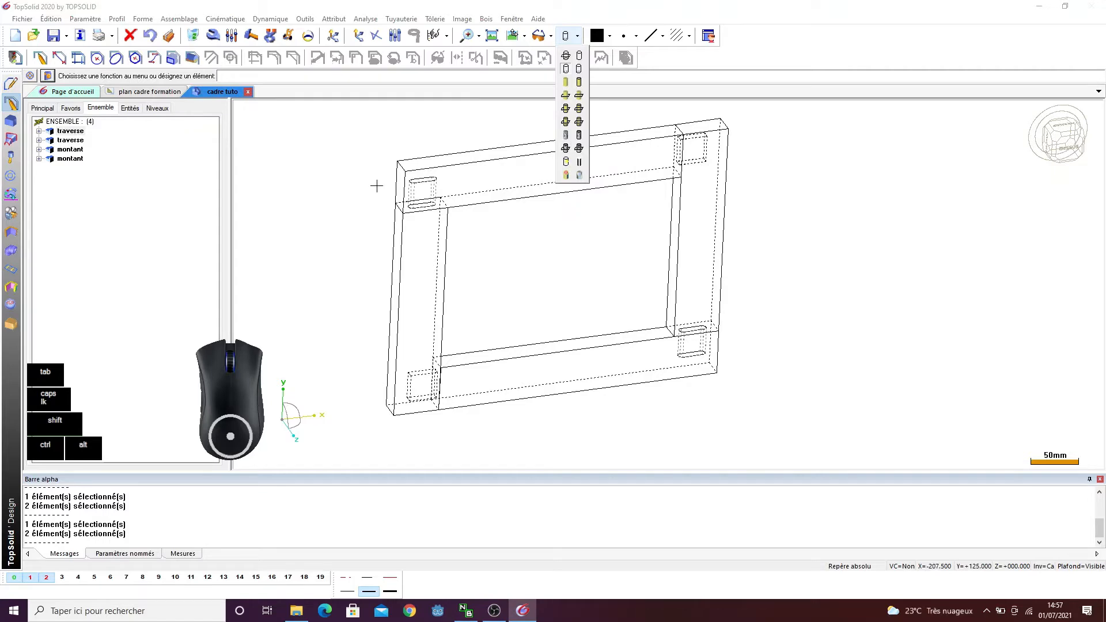
pyautogui.click(565, 149)
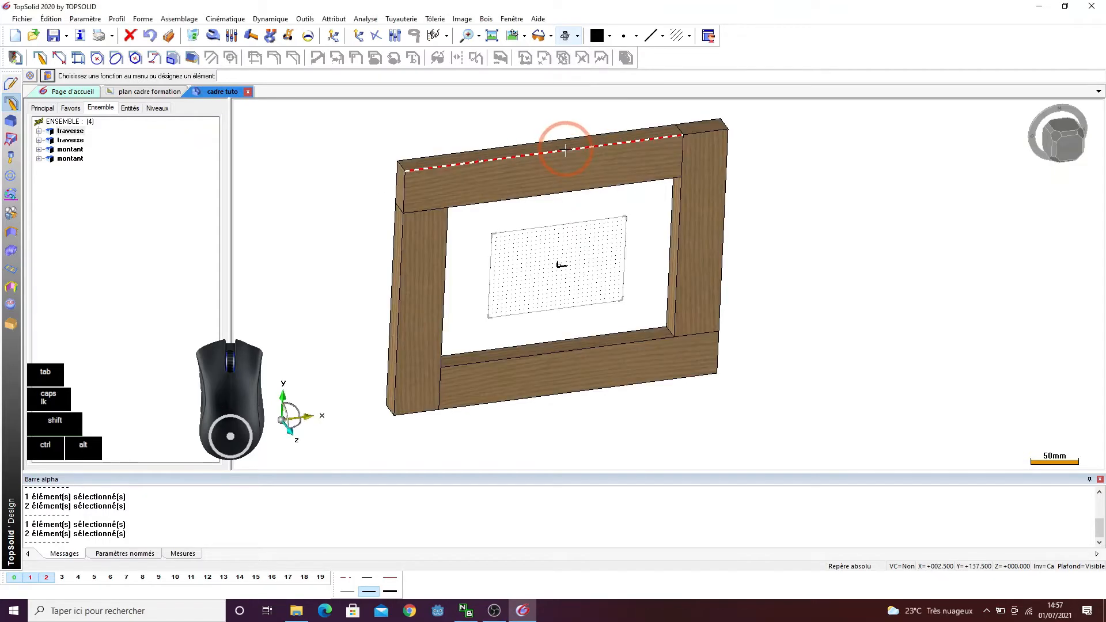
pyautogui.keyDown('ctrl'); pyautogui.moveTo(358, 155); pyautogui.dragTo(554, 241); pyautogui.keyUp('ctrl')
pyautogui.click(577, 36)
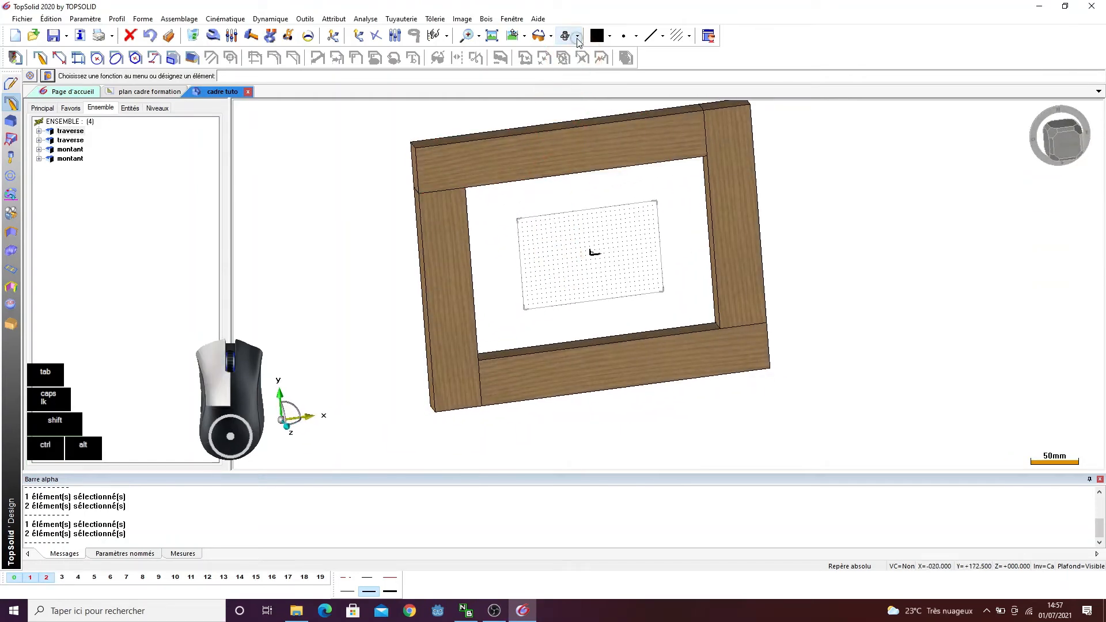
pyautogui.click(567, 112)
pyautogui.keyDown('ctrl'); pyautogui.moveTo(378, 190); pyautogui.dragTo(398, 195); pyautogui.keyUp('ctrl')
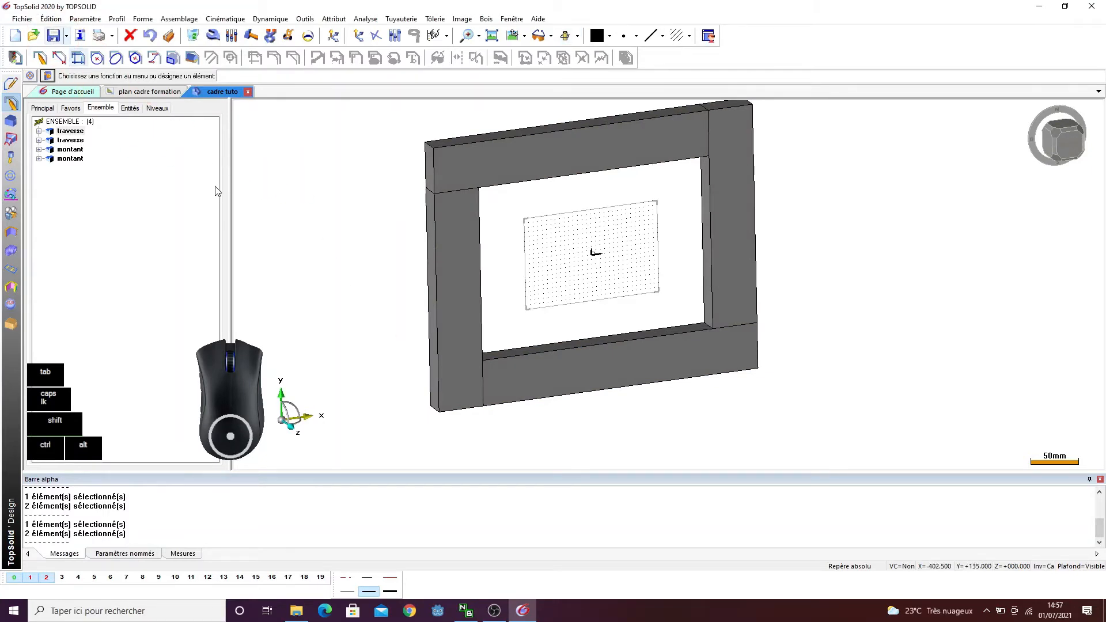
# - In the plan cadre formation drawing, dimension the base's width and height in the side view
pyautogui.click(150, 91)
pyautogui.scroll(-3, 416, 403)
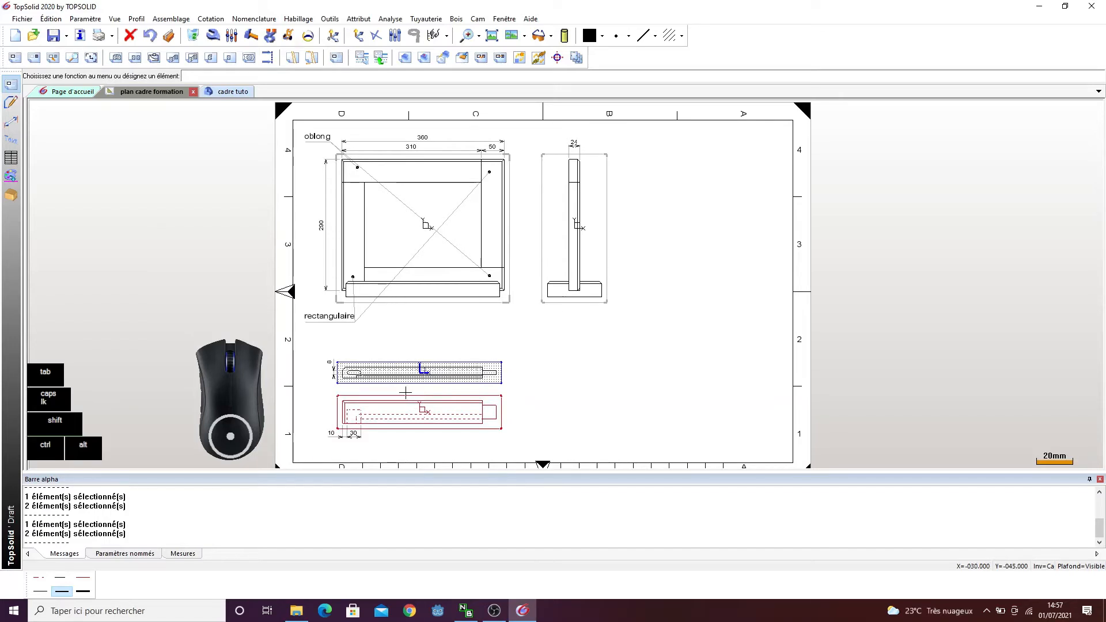
pyautogui.click(210, 19)
pyautogui.click(217, 43)
pyautogui.scroll(5, 647, 323)
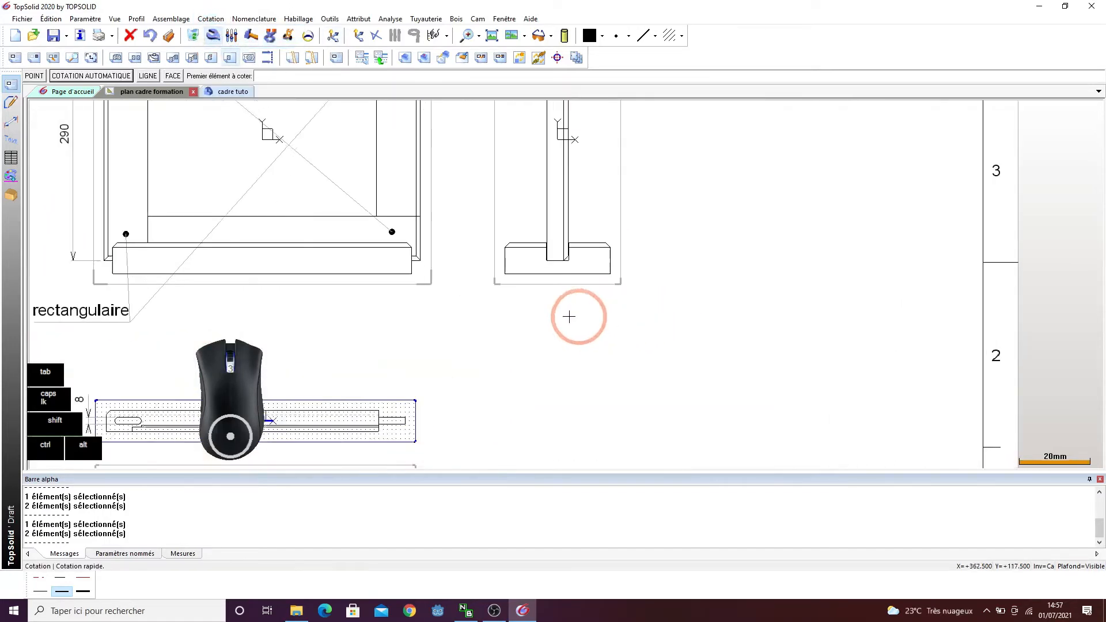
pyautogui.click(573, 265)
pyautogui.click(573, 299)
pyautogui.click(597, 262)
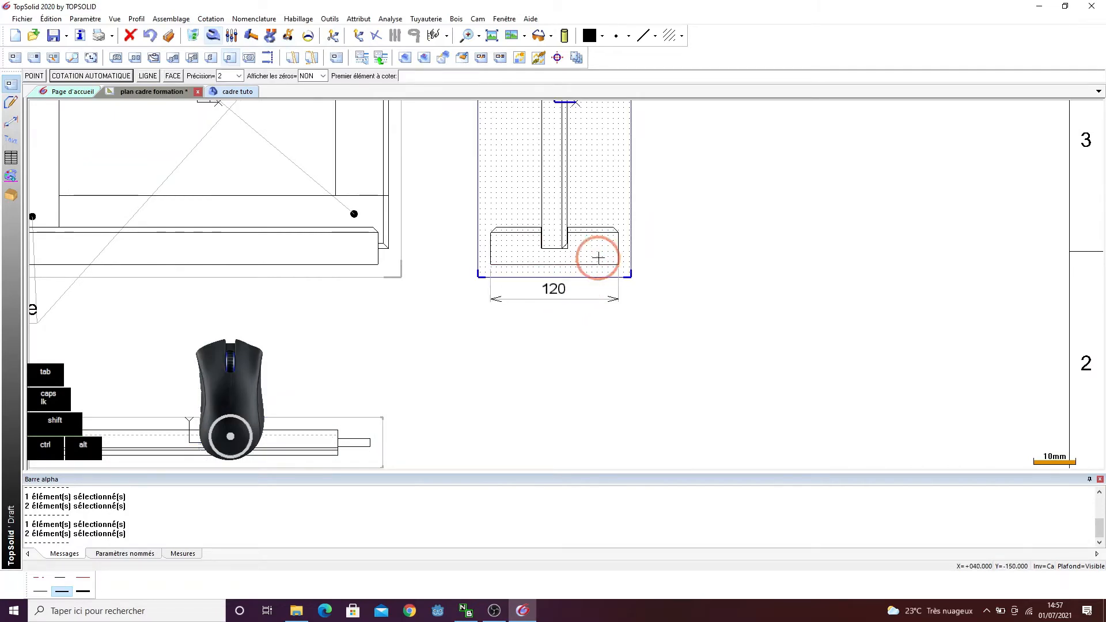
pyautogui.click(602, 226)
pyautogui.click(659, 241)
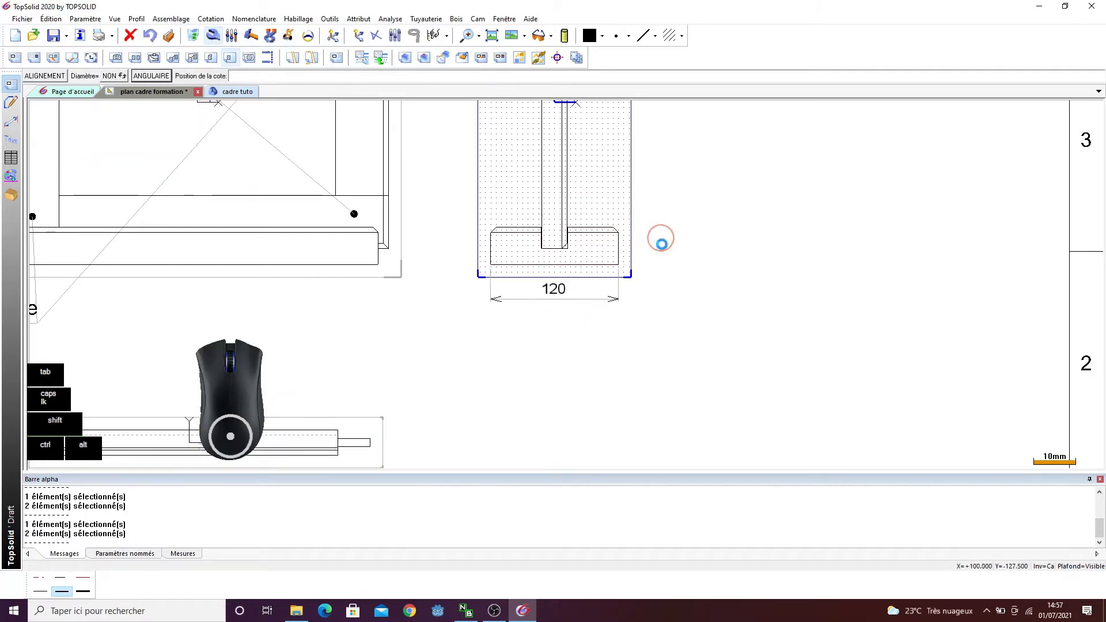
# - Dimension the base's overall length below the front view of the frame
pyautogui.scroll(-3, 607, 305)
pyautogui.scroll(-1, 607, 307)
pyautogui.click(284, 274)
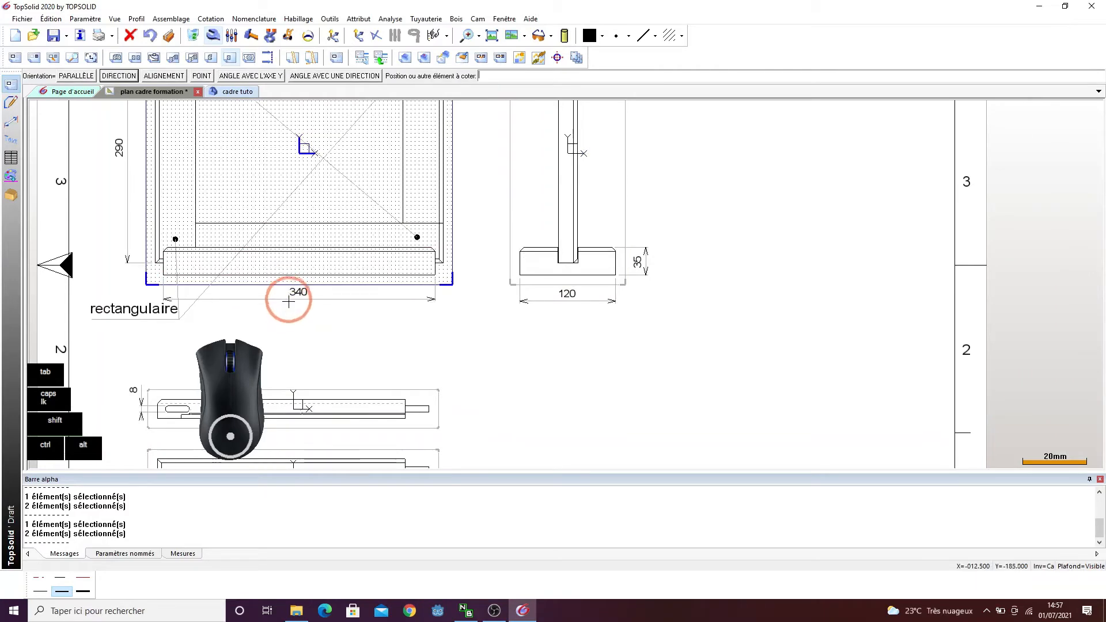
pyautogui.click(292, 305)
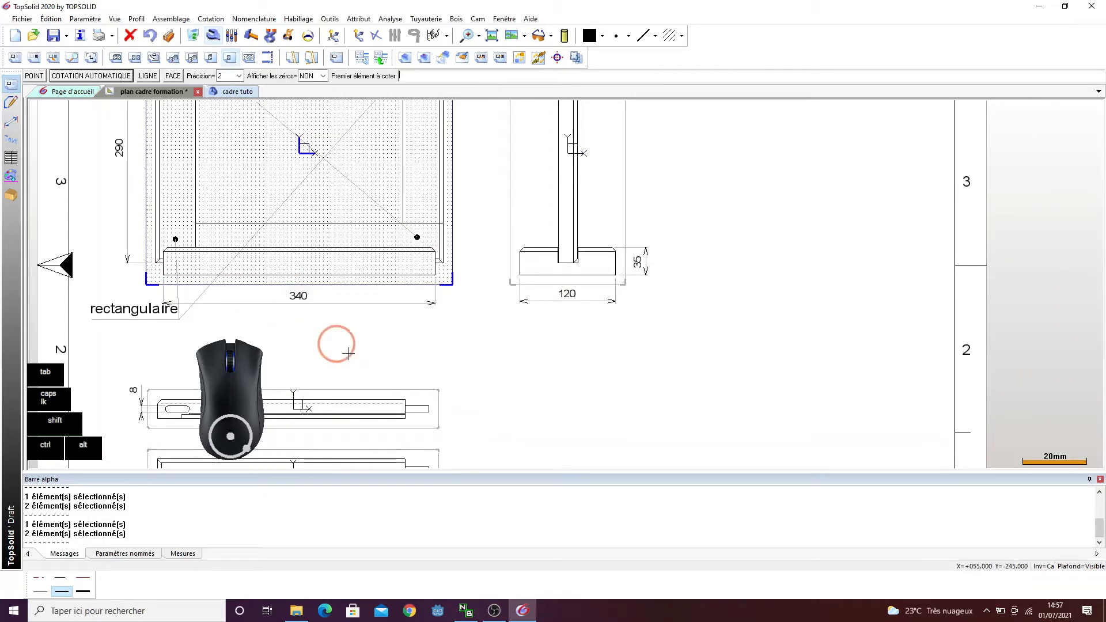
# - Return to the cadre tuto model and set the view face-on to the frame's coordinate system
pyautogui.click(229, 91)
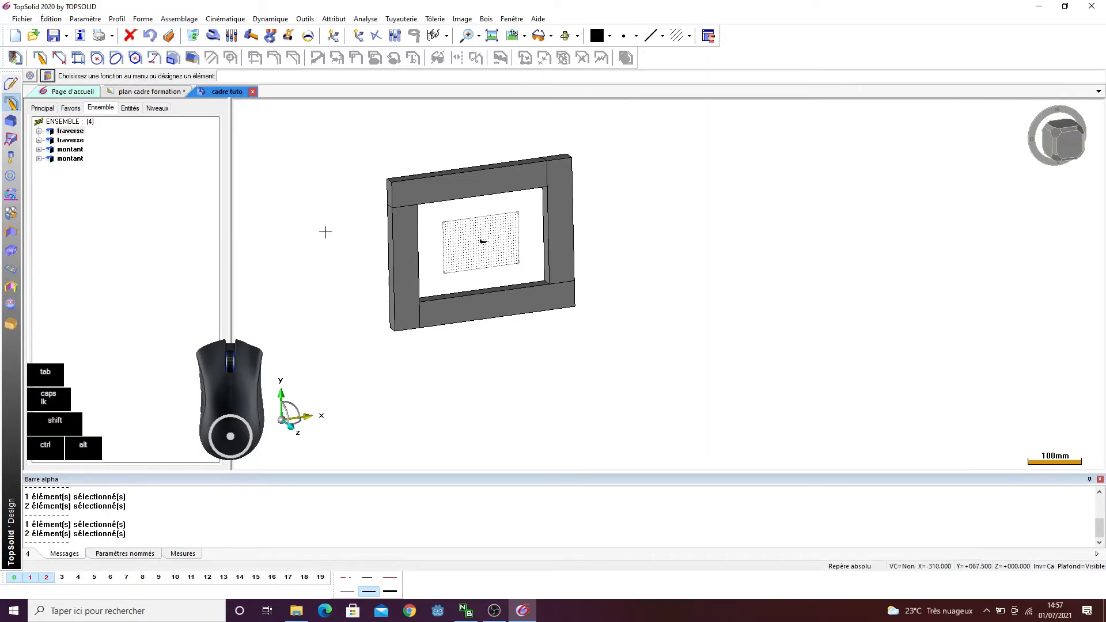
pyautogui.keyDown('ctrl'); pyautogui.moveTo(325, 232); pyautogui.dragTo(348, 250); pyautogui.keyUp('ctrl')
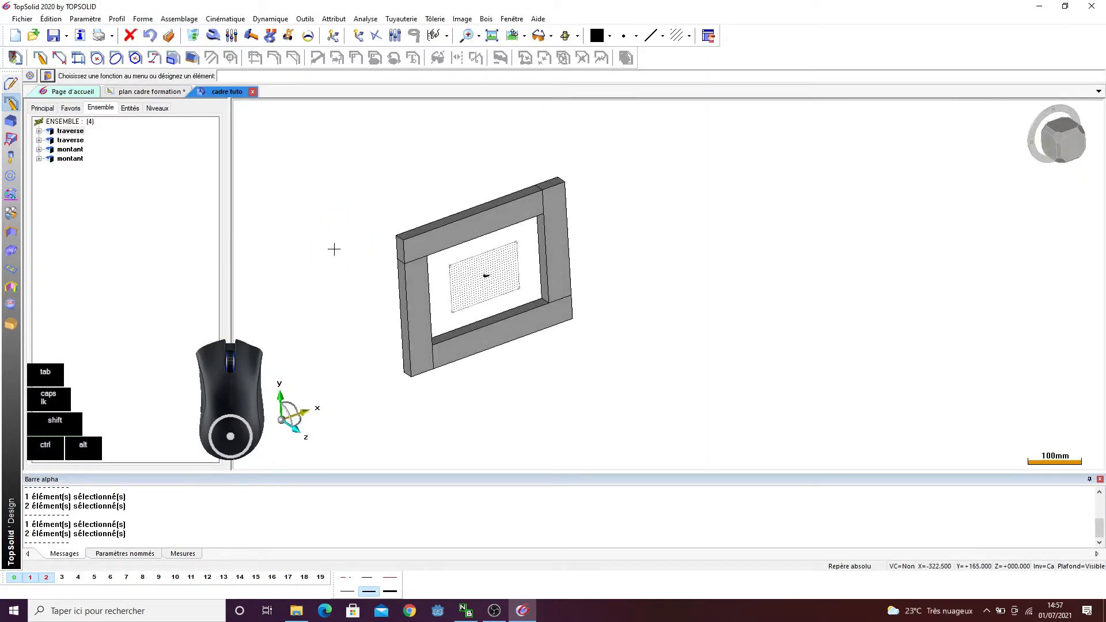
pyautogui.keyDown('ctrl'); pyautogui.moveTo(344, 308); pyautogui.dragTo(369, 330); pyautogui.keyUp('ctrl')
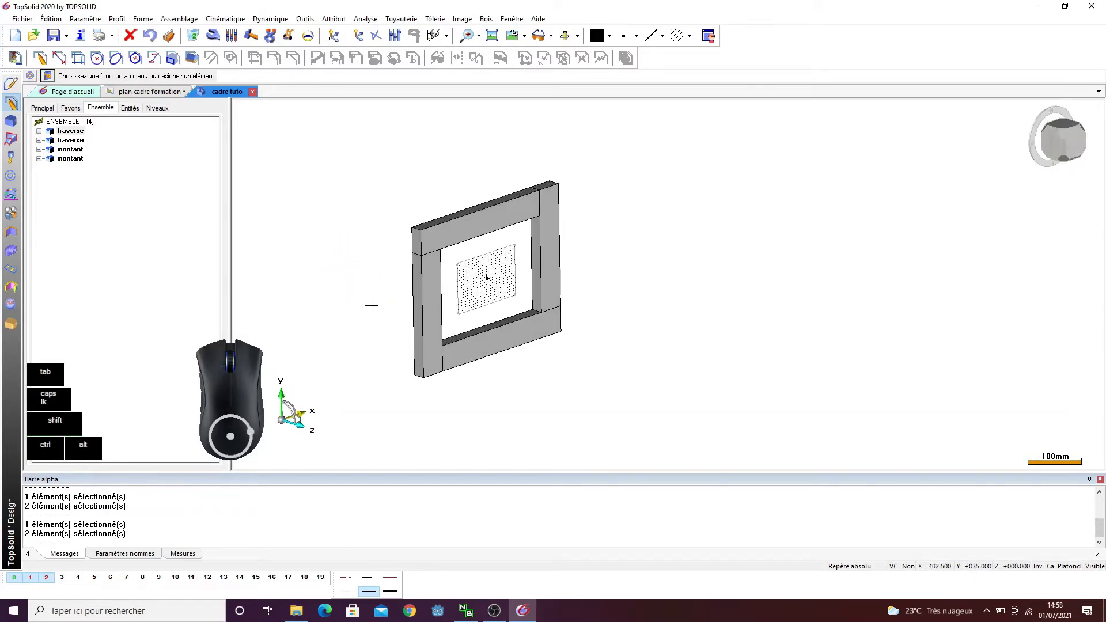
pyautogui.scroll(2, 496, 372)
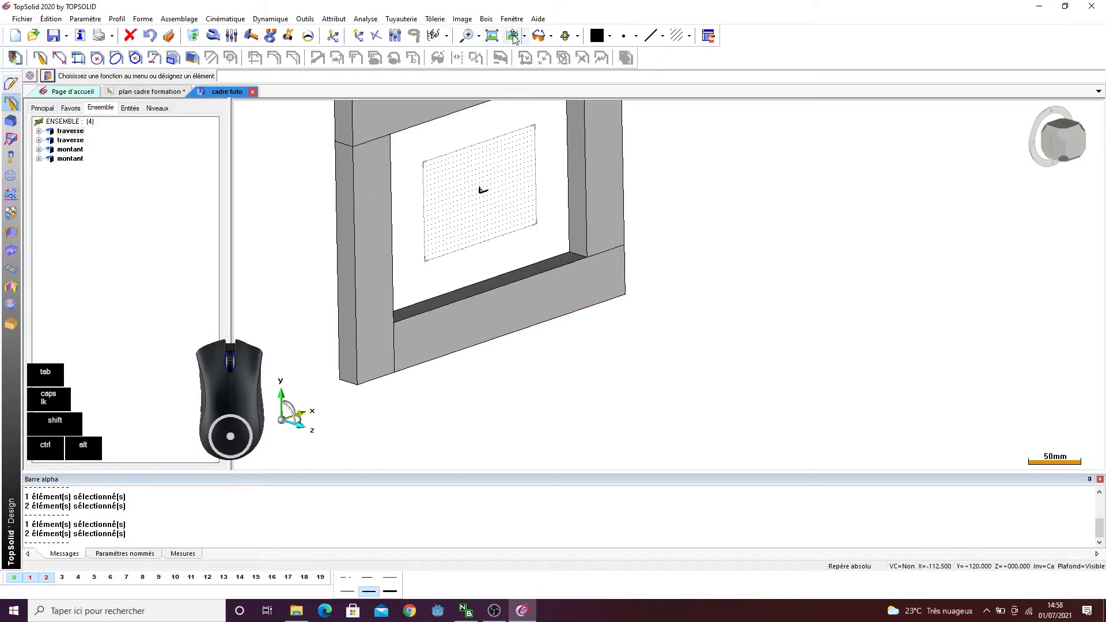
pyautogui.click(512, 36)
pyautogui.click(493, 178)
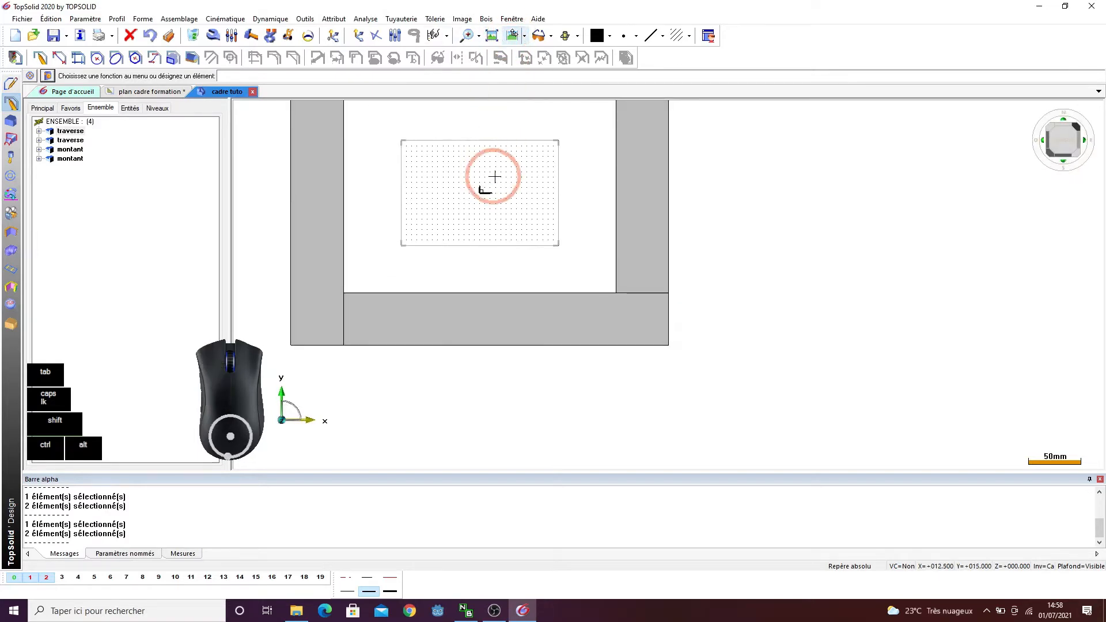
# - Start a contour sketch and draw a rectangle about 375 mm long and 30 mm high along the frame's lower edge
pyautogui.click(11, 105)
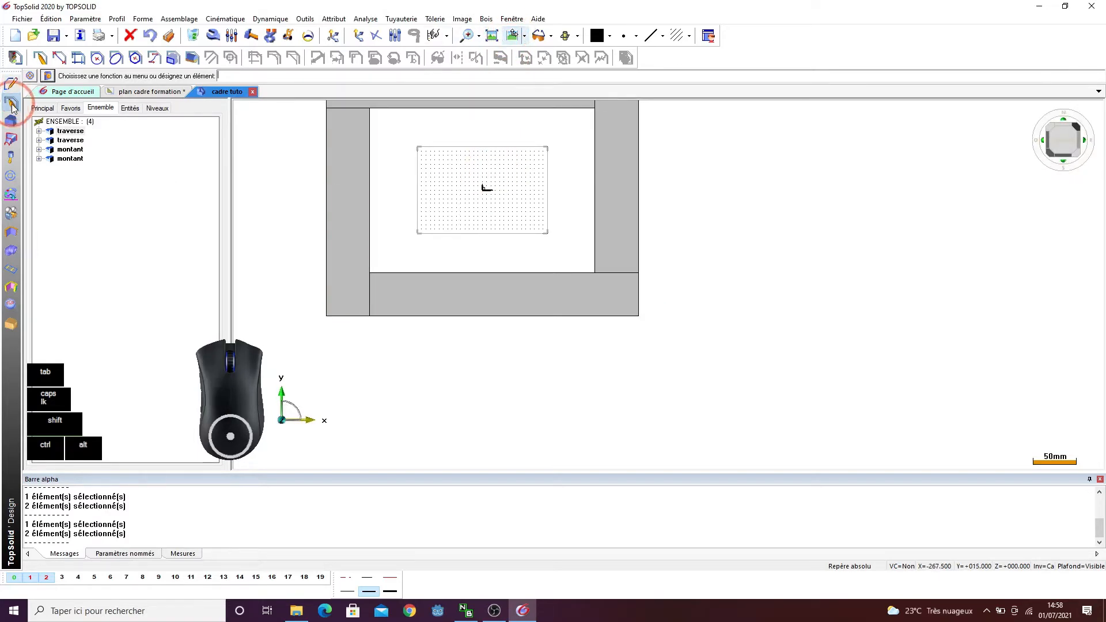
pyautogui.click(41, 59)
pyautogui.scroll(-1, 432, 340)
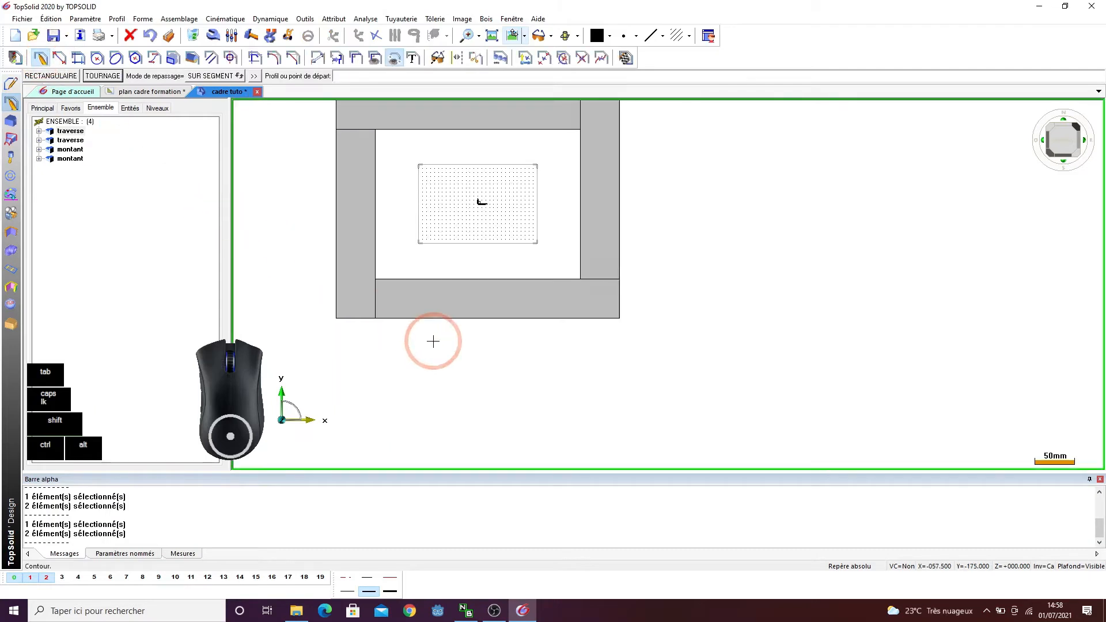
pyautogui.click(296, 298)
pyautogui.click(151, 36)
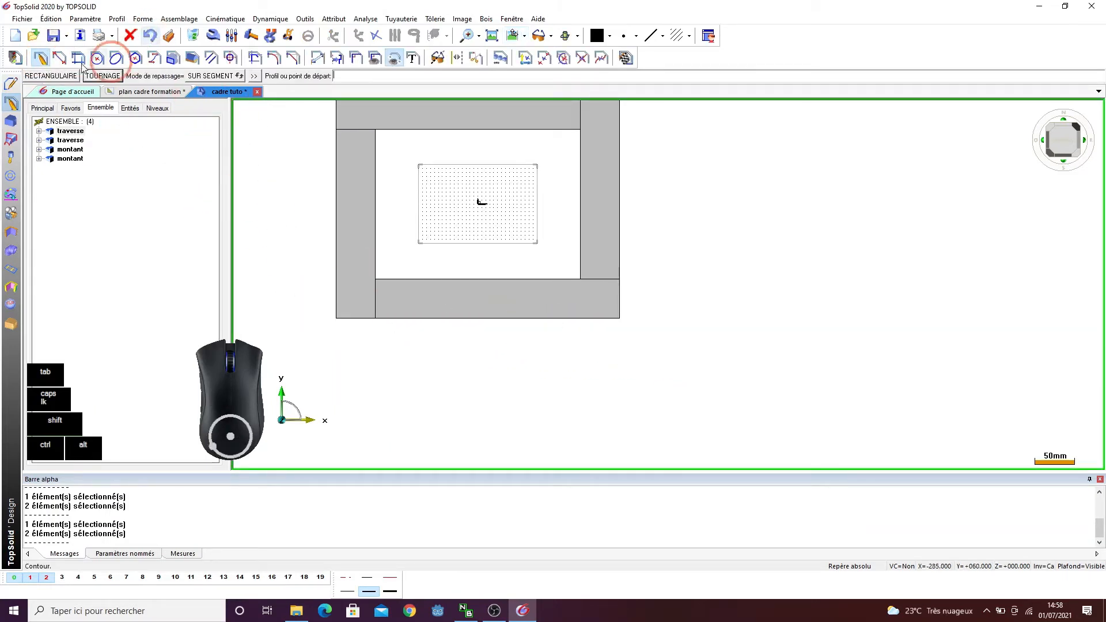
pyautogui.click(48, 75)
pyautogui.click(346, 315)
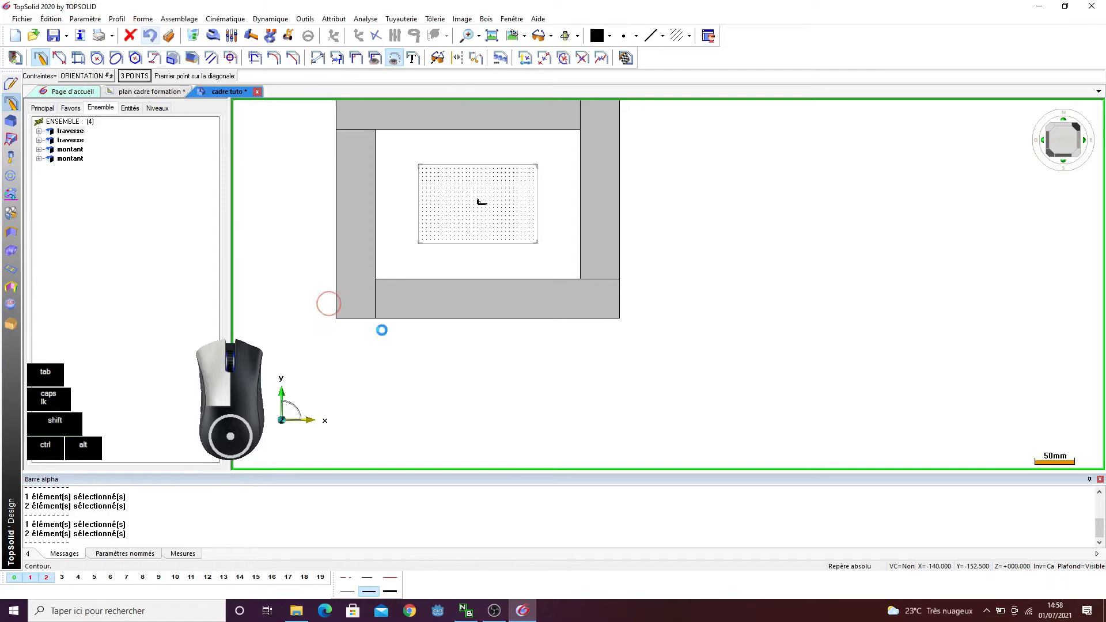
pyautogui.click(643, 337)
# - Auto-dimension the rectangle with symmetry constraints, using no symmetry axis along X and the Y axis for symmetry along Y
pyautogui.scroll(-1, 314, 227)
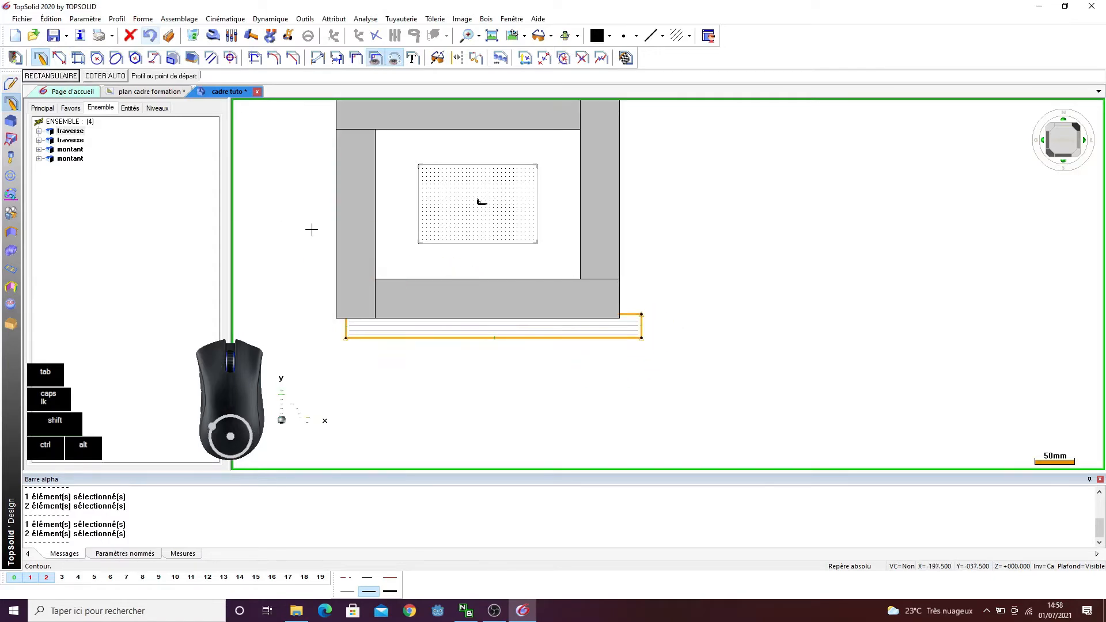
pyautogui.click(105, 75)
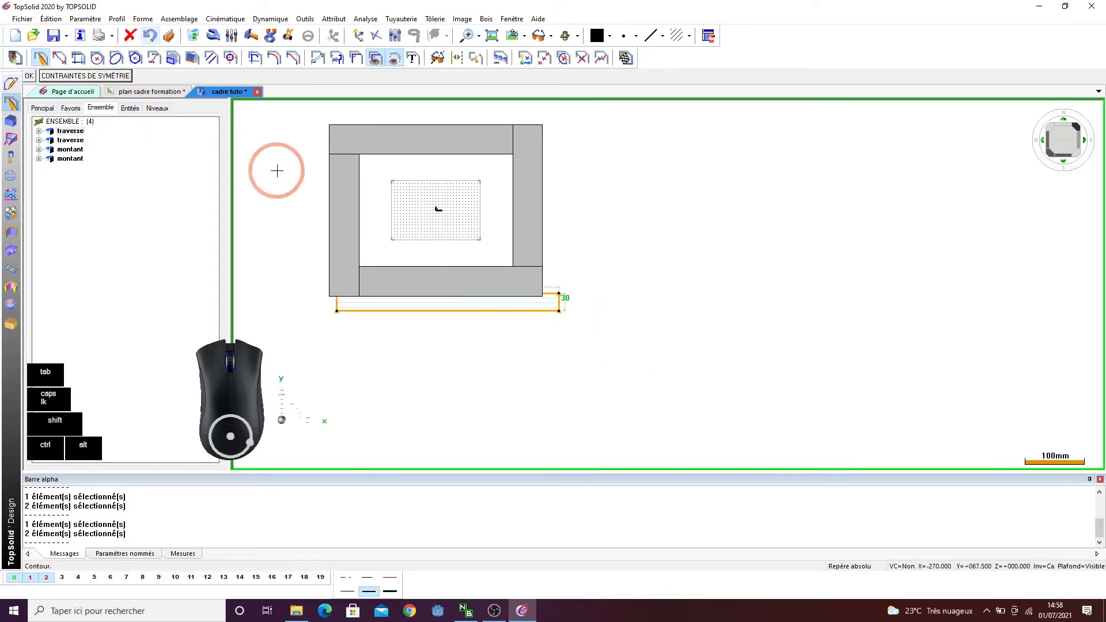
pyautogui.scroll(1, 282, 164)
pyautogui.click(86, 76)
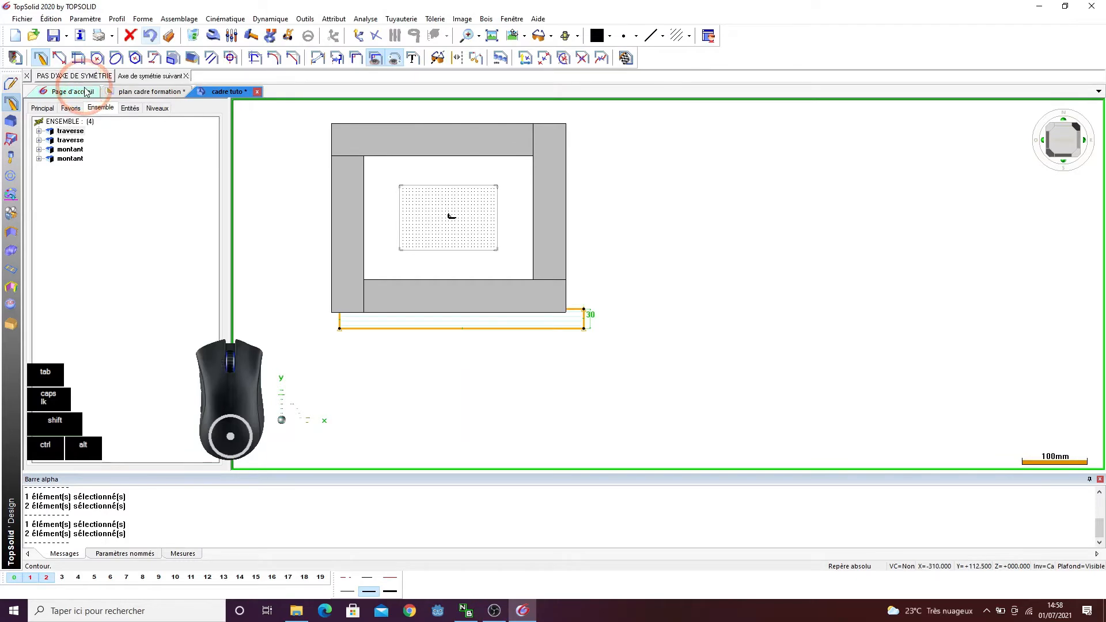
pyautogui.click(27, 77)
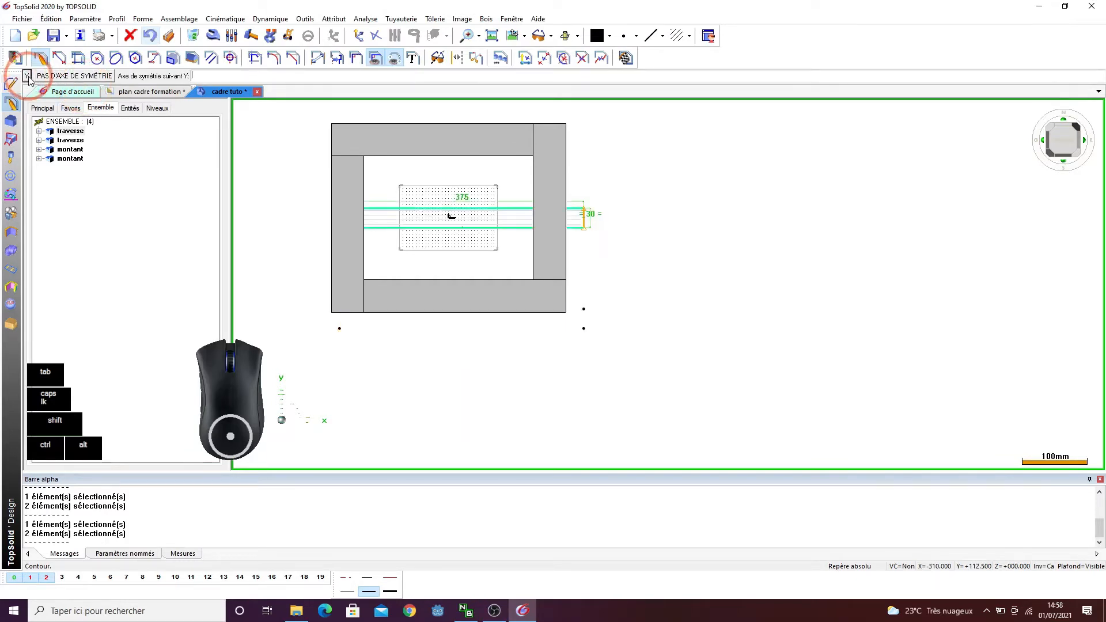
pyautogui.click(151, 37)
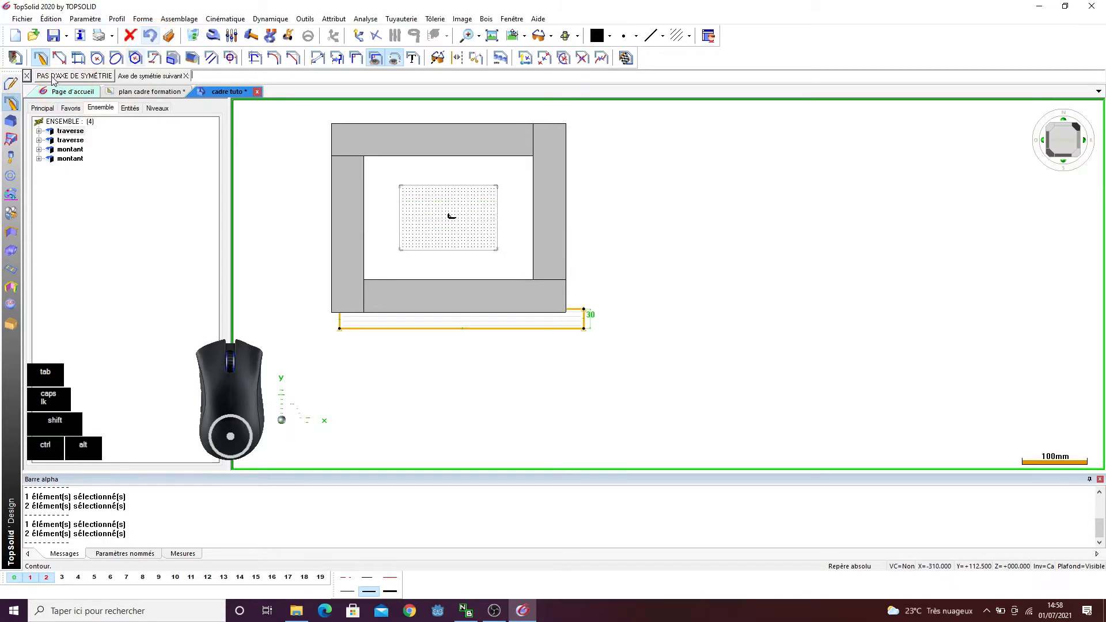
pyautogui.click(28, 78)
pyautogui.click(30, 77)
pyautogui.scroll(-3, 605, 224)
pyautogui.scroll(7, 501, 324)
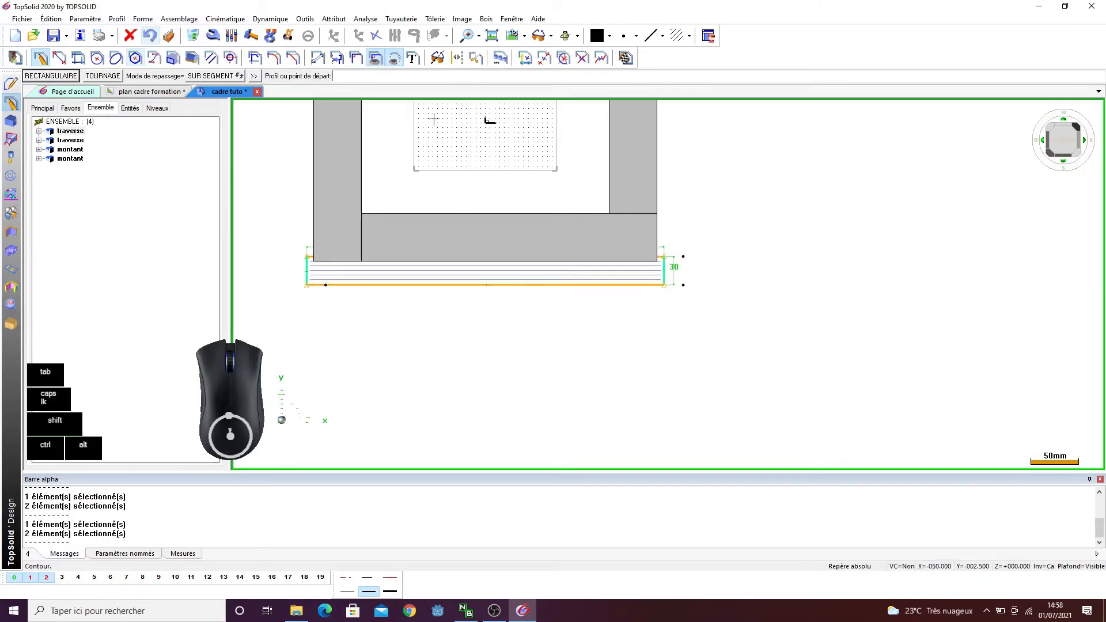
# - Set the rectangle's length to 340 mm and its height to 35 mm
pyautogui.click(317, 58)
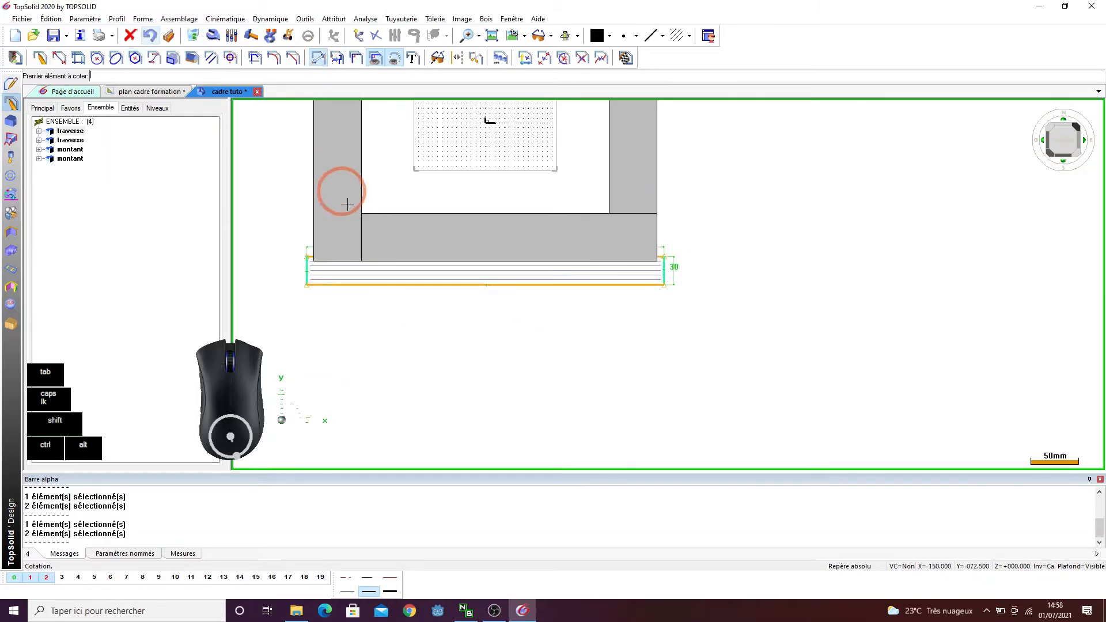
pyautogui.press('Escape')
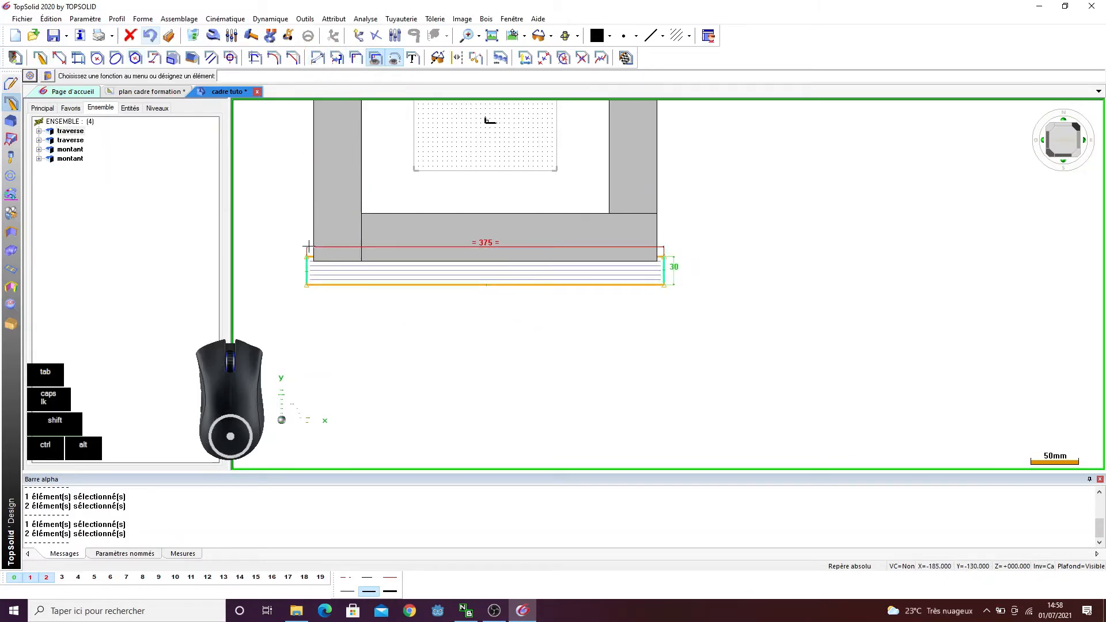
pyautogui.click(308, 247)
pyautogui.write('3')
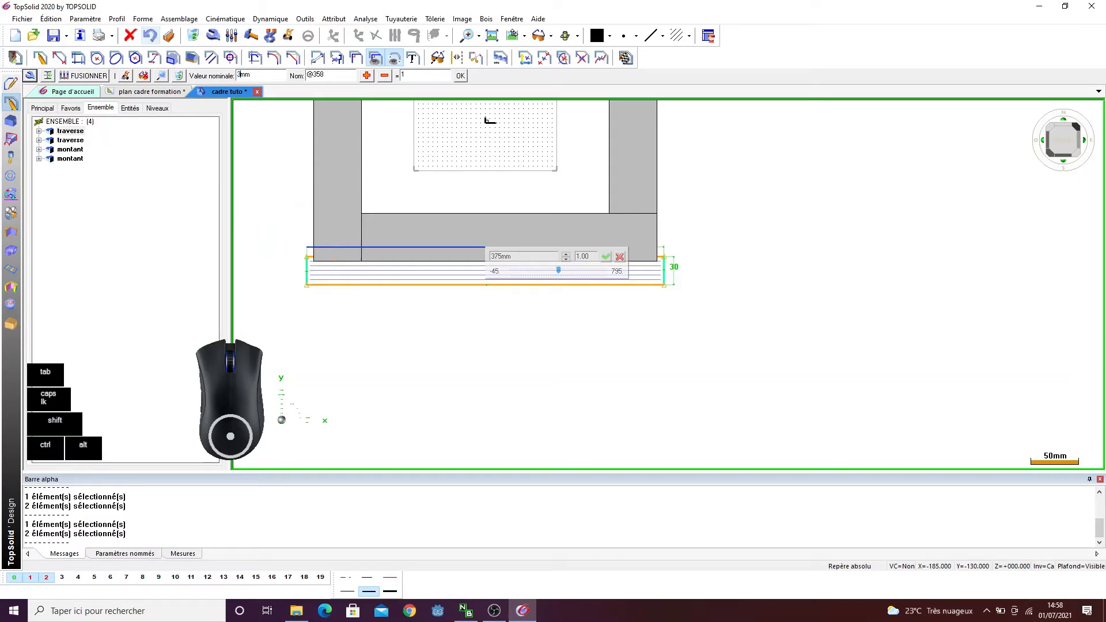
pyautogui.write('40')
pyautogui.press('Return')
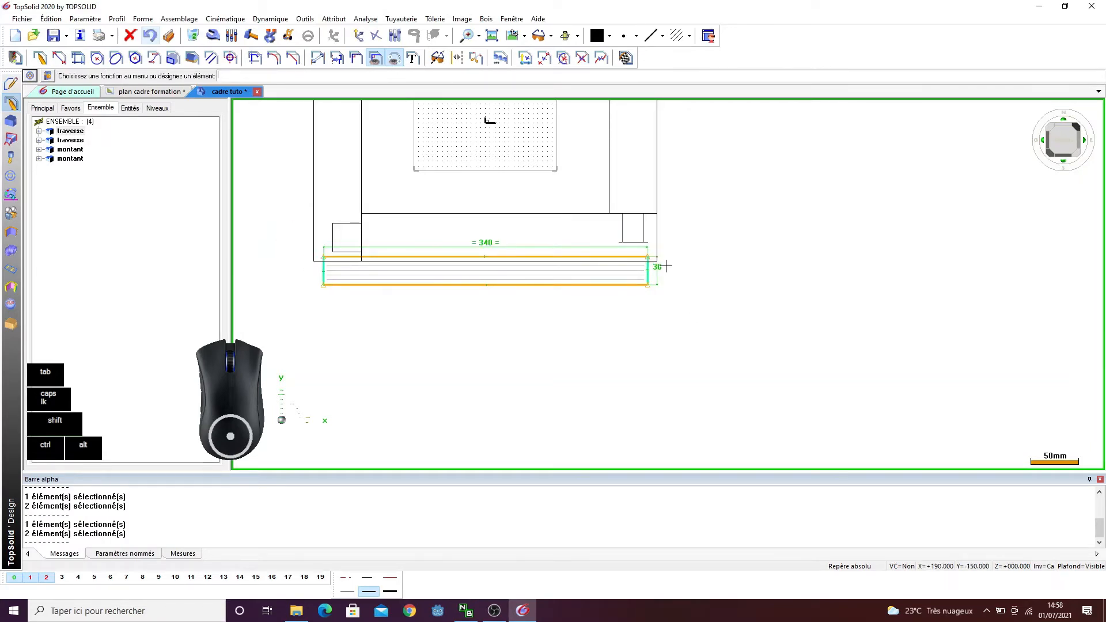
pyautogui.click(660, 266)
pyautogui.write('35')
pyautogui.press('Return')
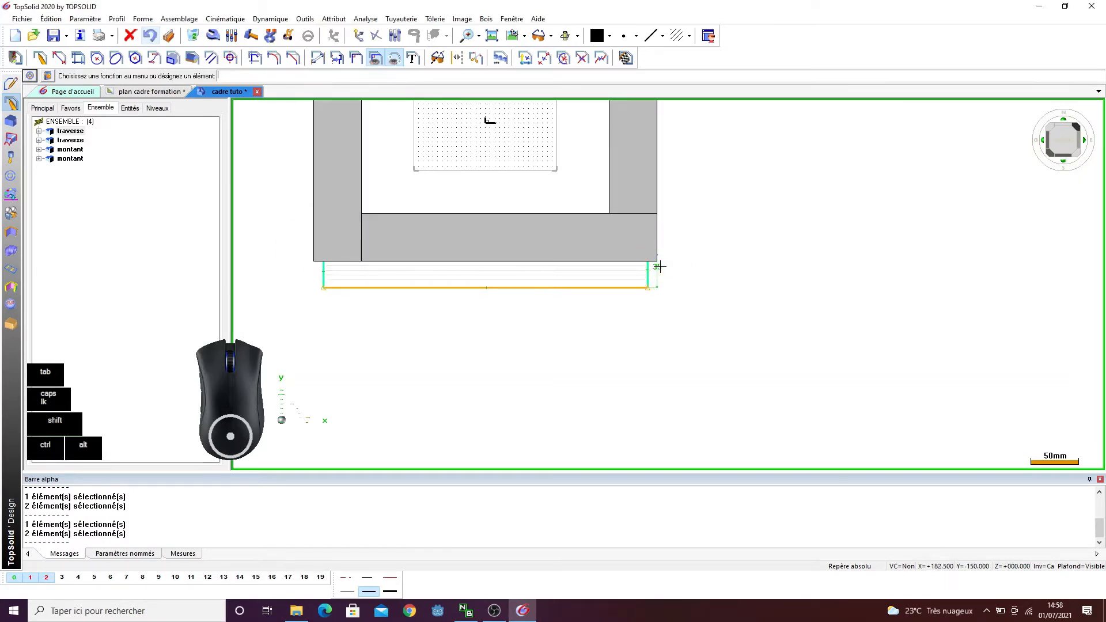
# - Check the base's dimensions in the plan cadre formation drawing and return to the cadre tuto model
pyautogui.click(162, 93)
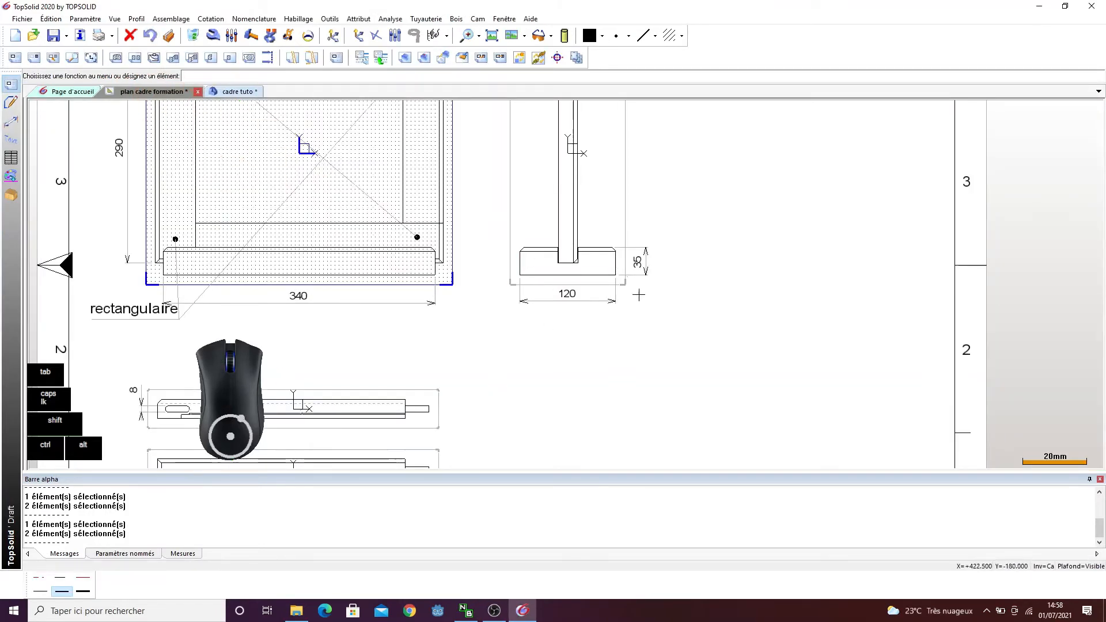
pyautogui.click(239, 93)
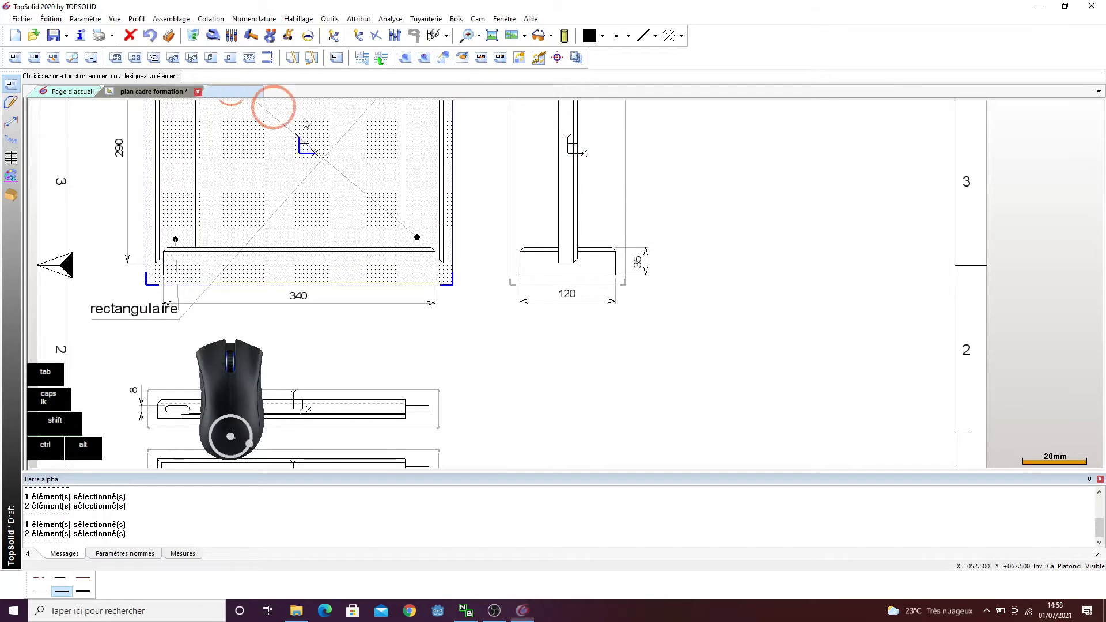
pyautogui.scroll(2, 532, 286)
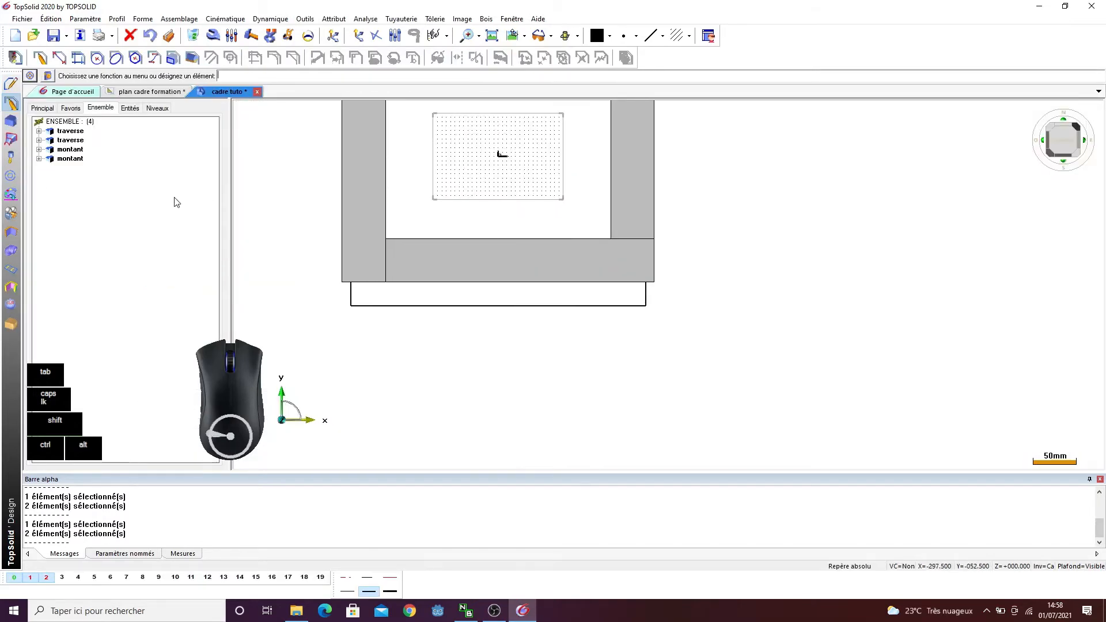
# - Find the base rectangle's sketch among the model's entities and open it for editing
pyautogui.click(130, 108)
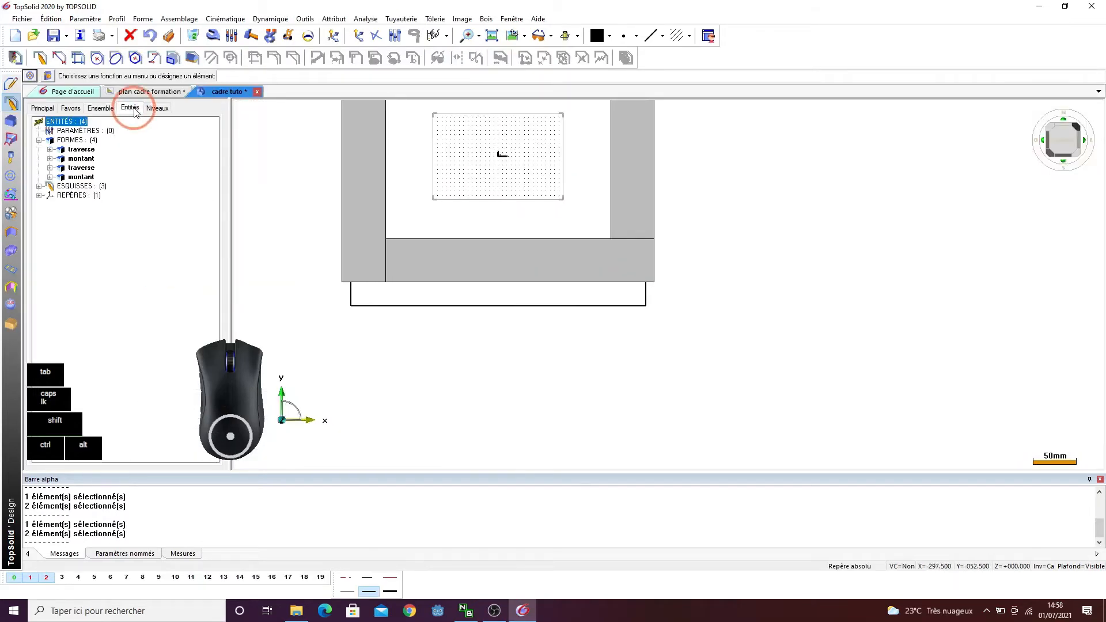
pyautogui.click(39, 186)
pyautogui.click(80, 214)
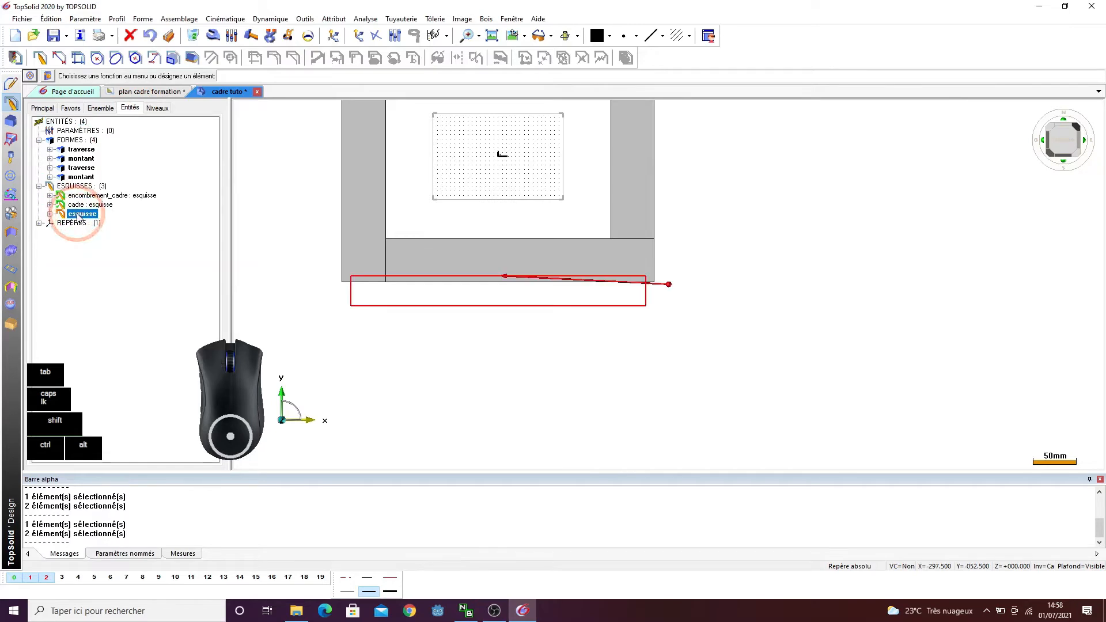
pyautogui.rightClick(78, 216)
pyautogui.click(123, 234)
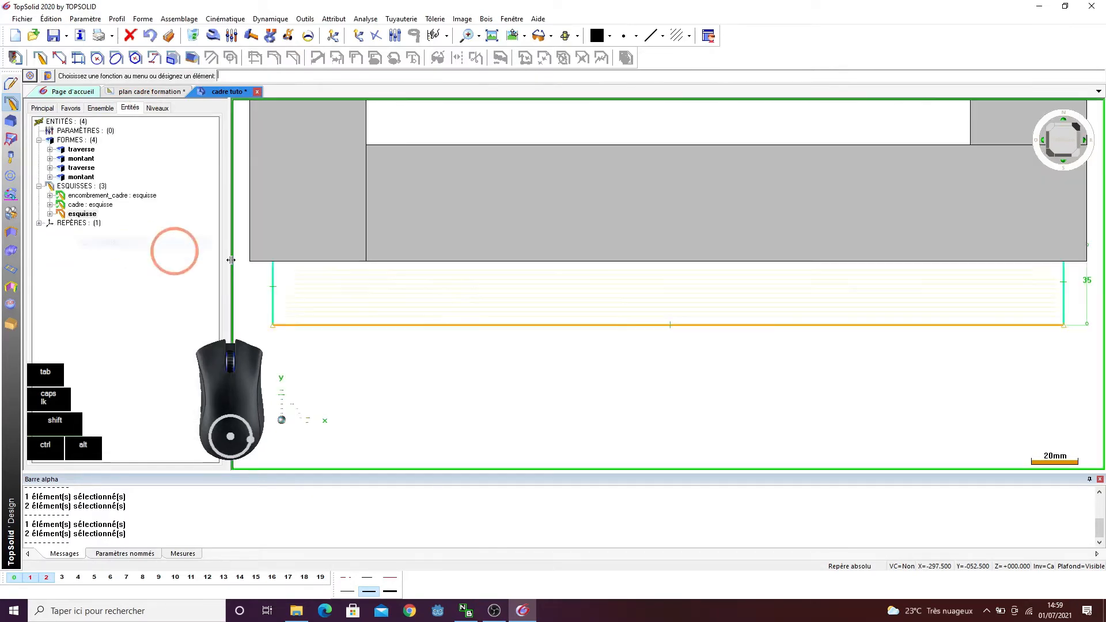
# - Display the model in wireframe so the frame's edges show through around the base sketch
pyautogui.scroll(-2, 513, 301)
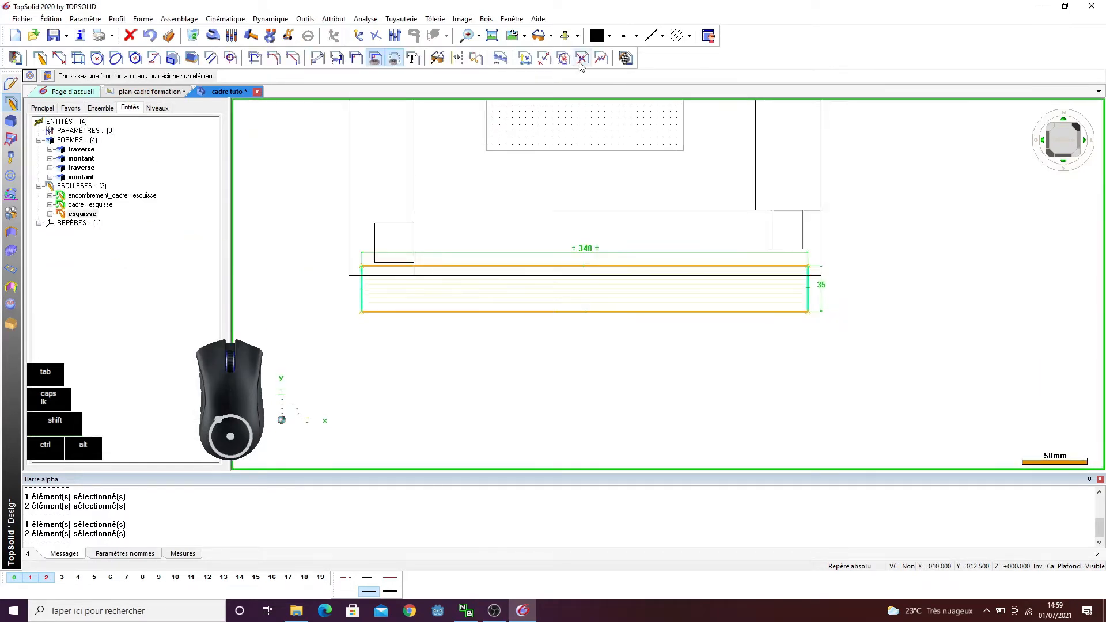
pyautogui.click(577, 37)
pyautogui.click(567, 55)
pyautogui.scroll(-4, 375, 226)
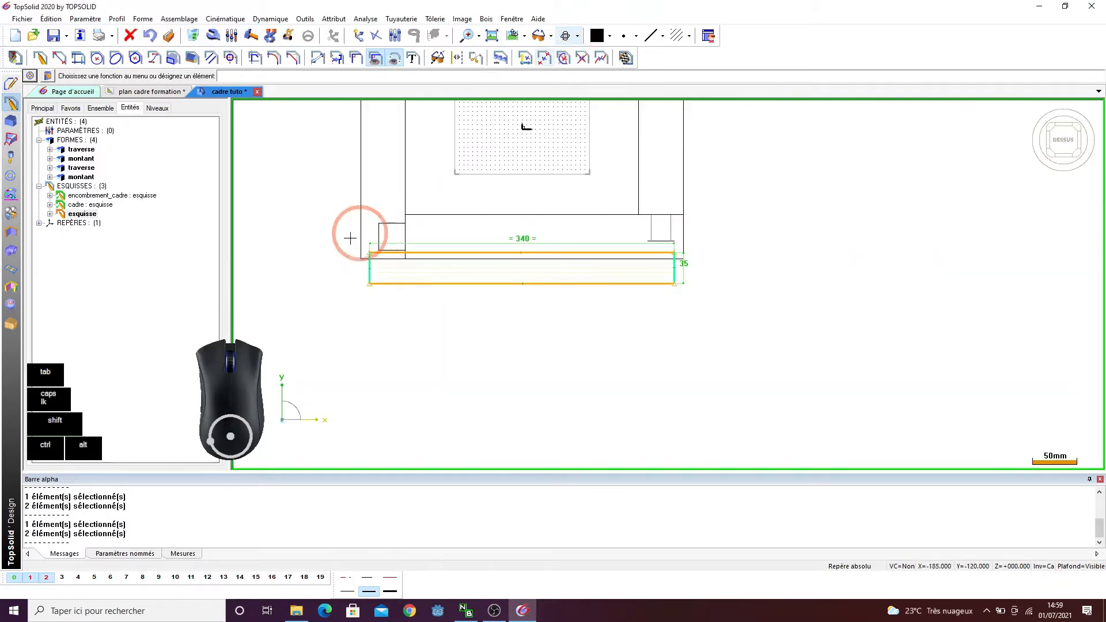
pyautogui.scroll(3, 348, 247)
pyautogui.scroll(-2, 439, 322)
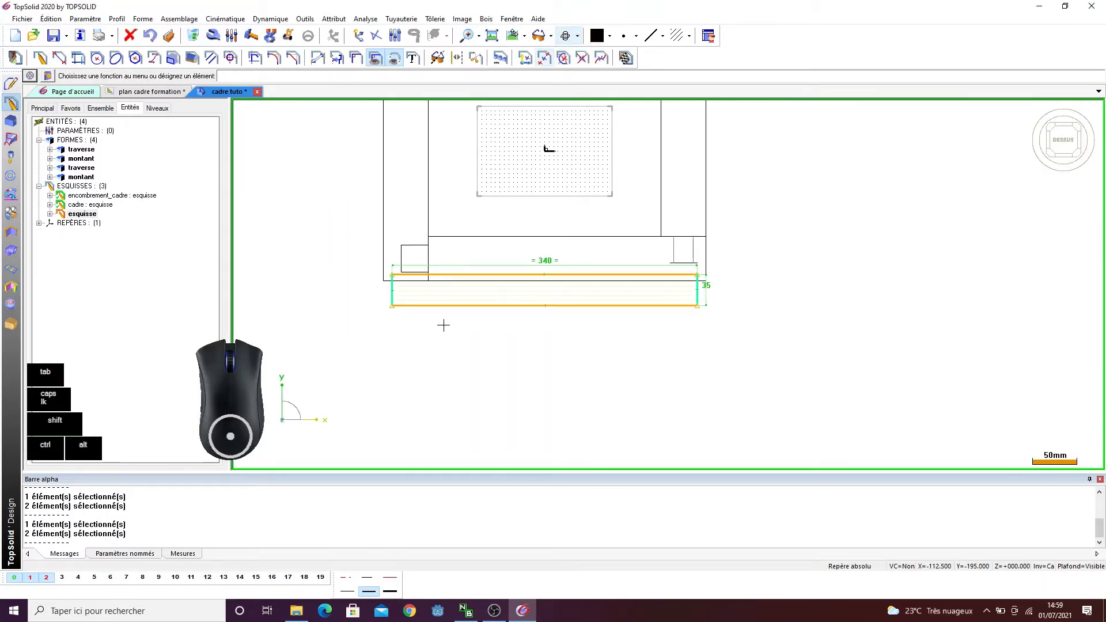
pyautogui.scroll(2, 475, 288)
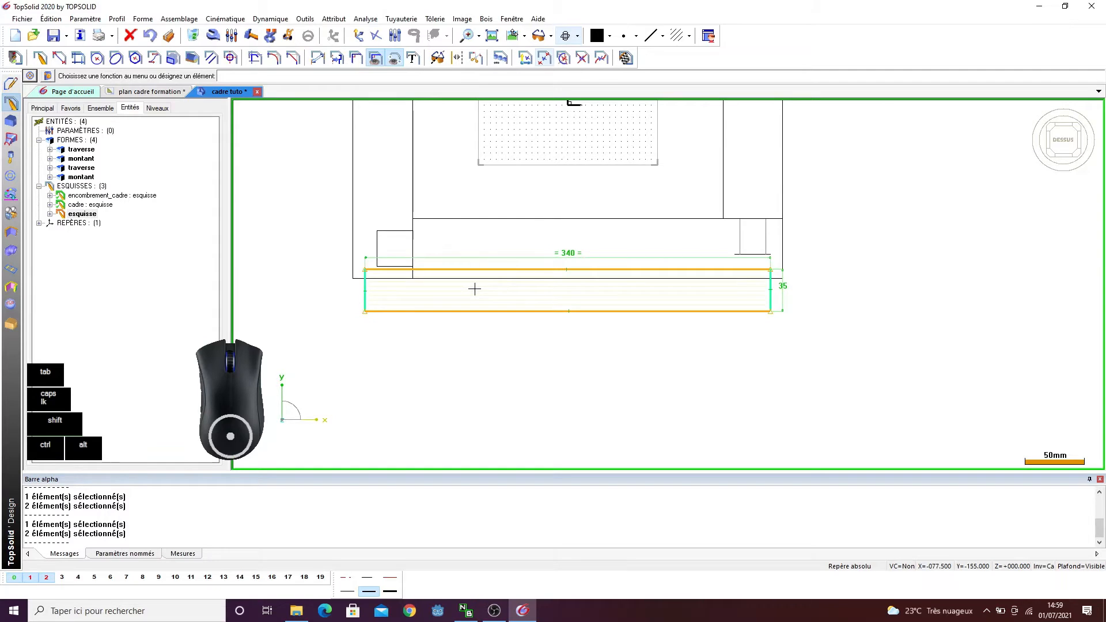
pyautogui.scroll(1, 475, 289)
# - In the plan cadre formation drawing, add a quick dimension from the groove bottom to the base's top edge in the side view
pyautogui.click(162, 93)
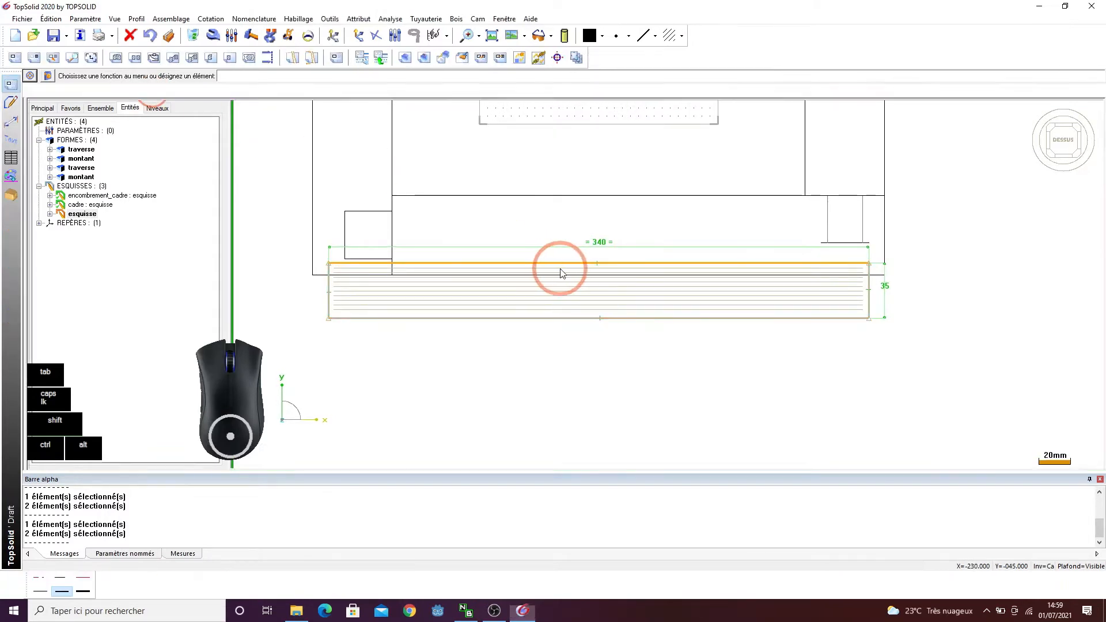
pyautogui.click(222, 19)
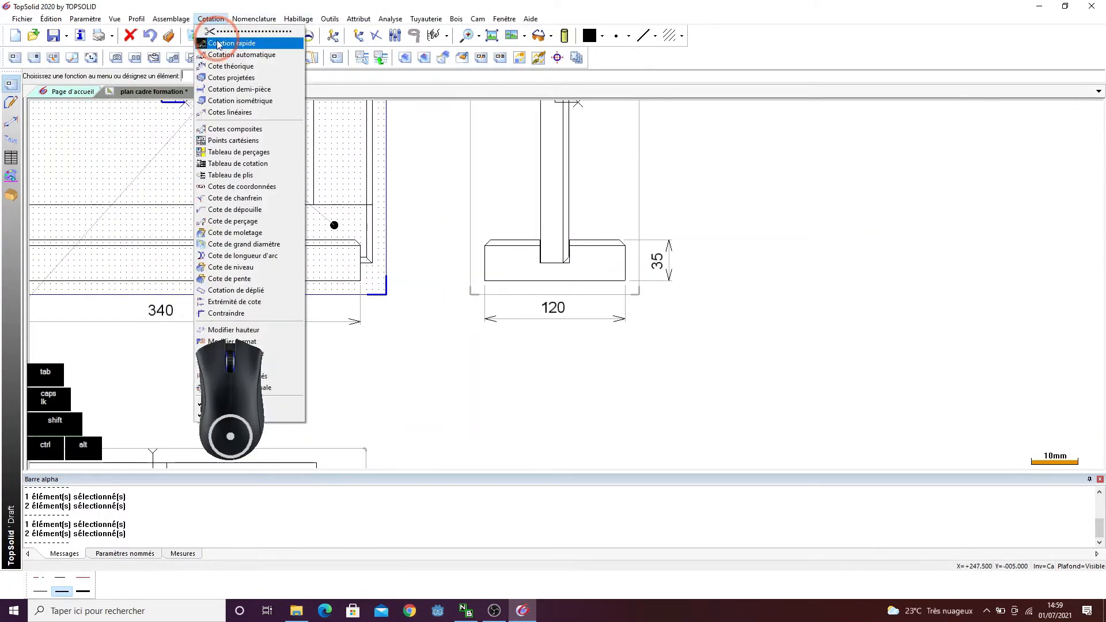
pyautogui.click(233, 41)
pyautogui.scroll(2, 593, 259)
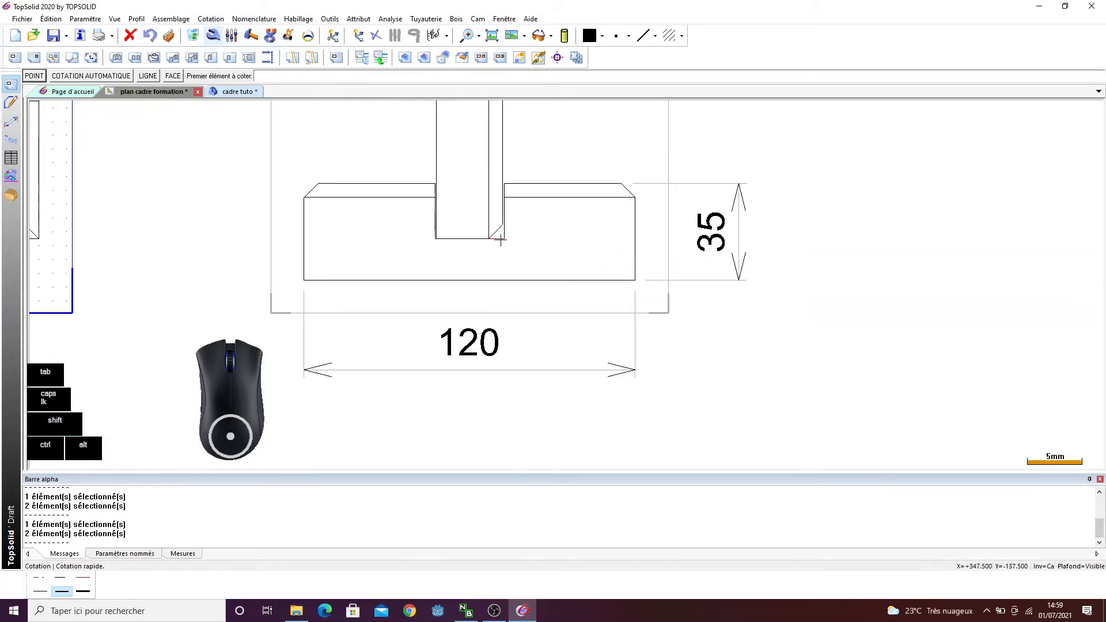
pyautogui.click(500, 240)
pyautogui.click(573, 184)
pyautogui.click(852, 210)
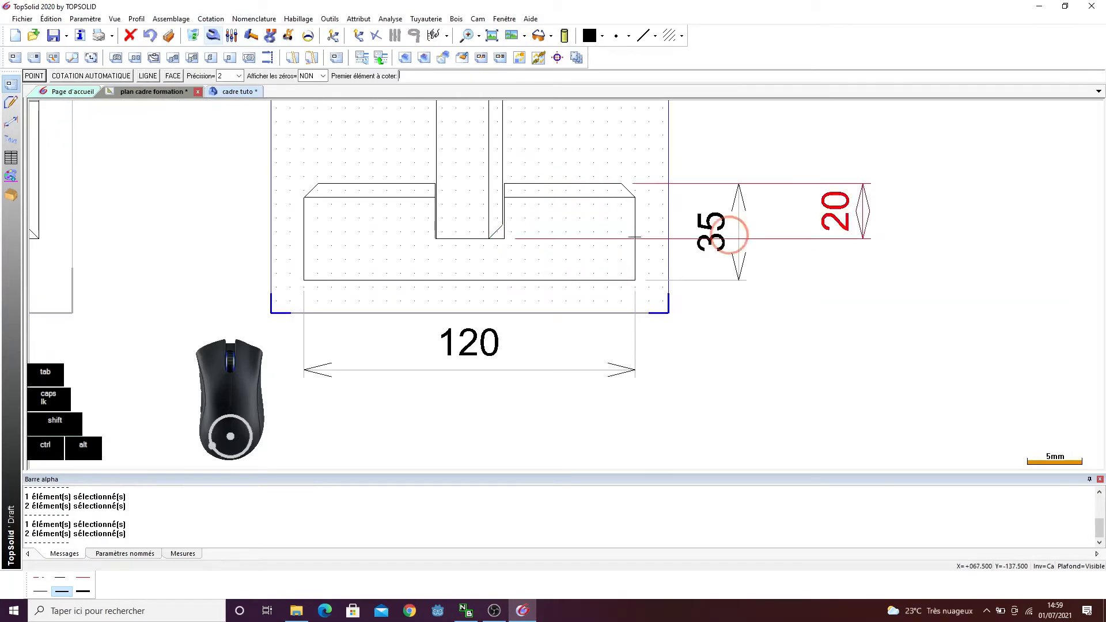
pyautogui.click(380, 193)
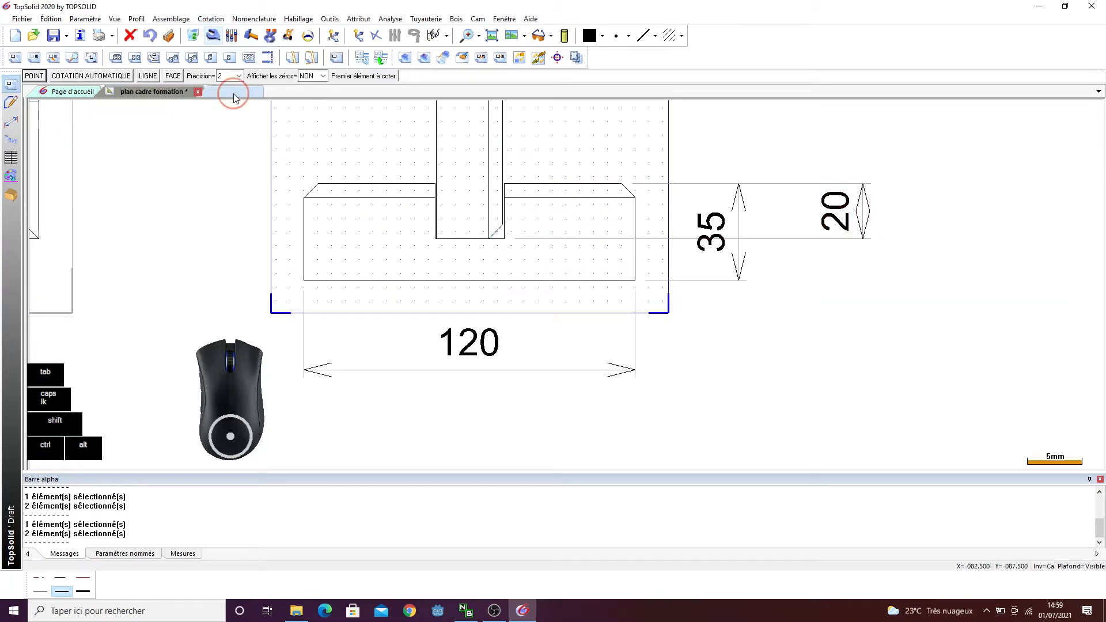
# - Return to the cadre tuto model and reopen the base sketch for editing
pyautogui.click(233, 94)
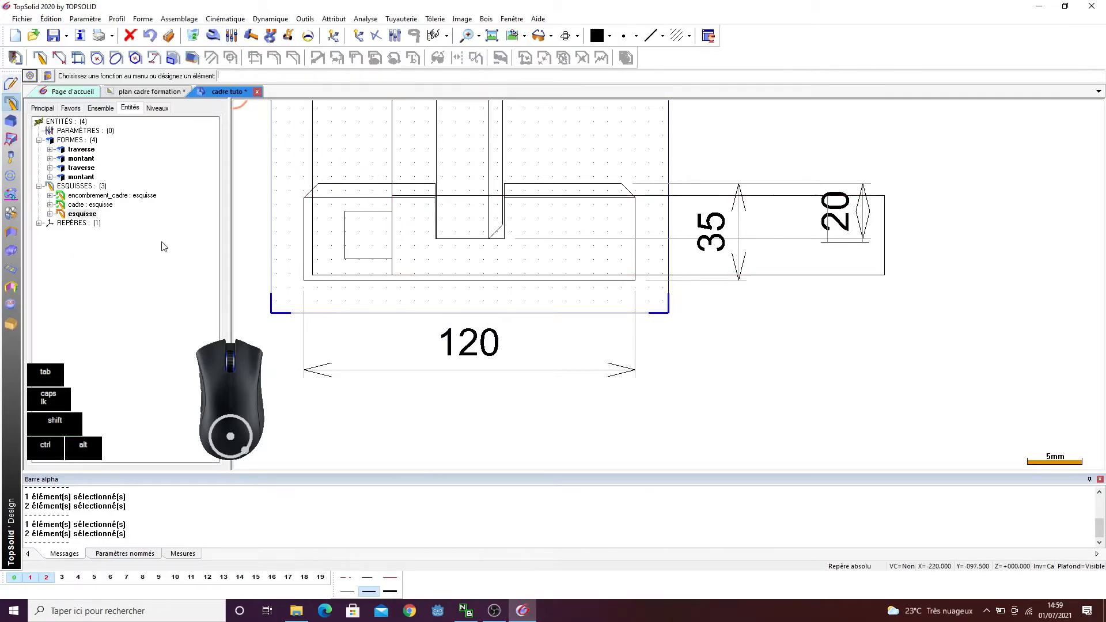
pyautogui.rightClick(89, 214)
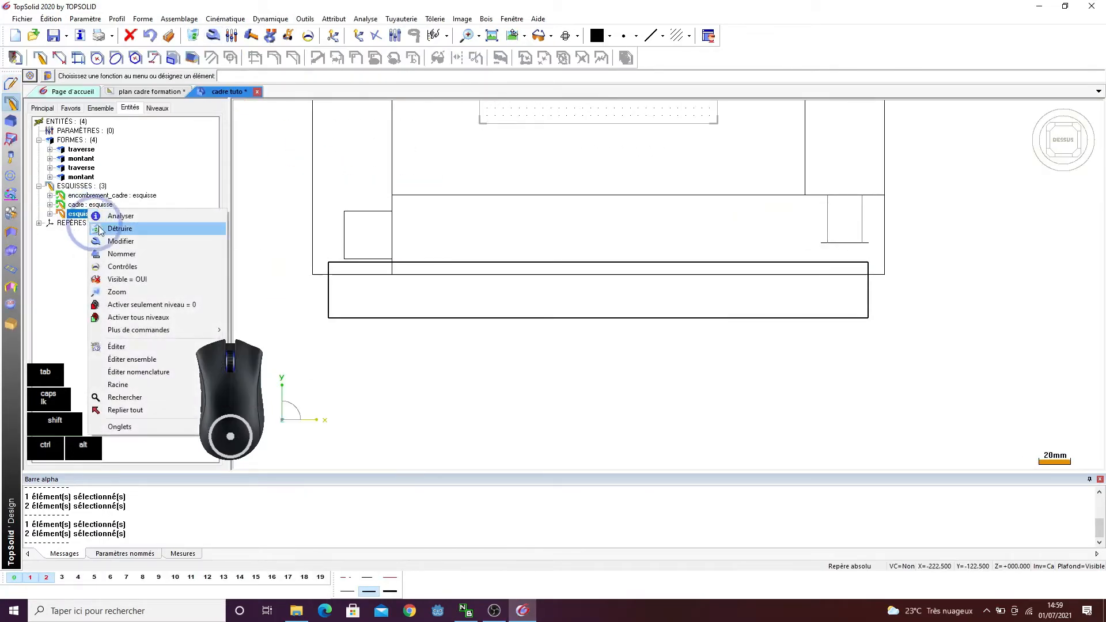
pyautogui.click(98, 239)
pyautogui.scroll(-2, 560, 254)
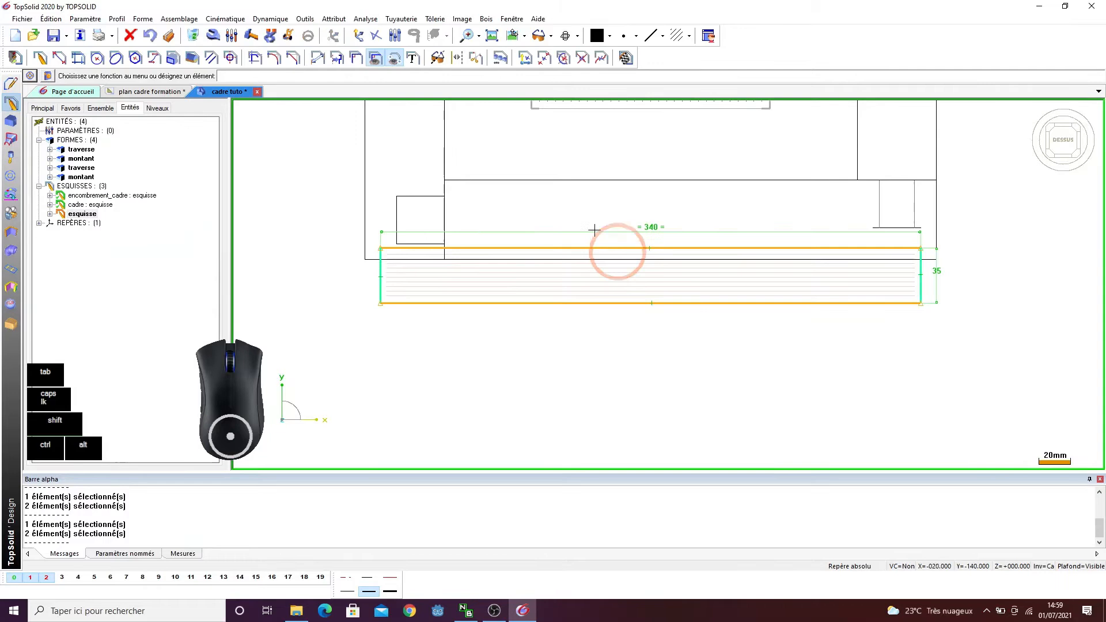
# - Dimension the rectangle's top edge against the frame's bottom edge and set the distance to 20 mm
pyautogui.click(316, 61)
pyautogui.scroll(-2, 362, 207)
pyautogui.scroll(4, 895, 271)
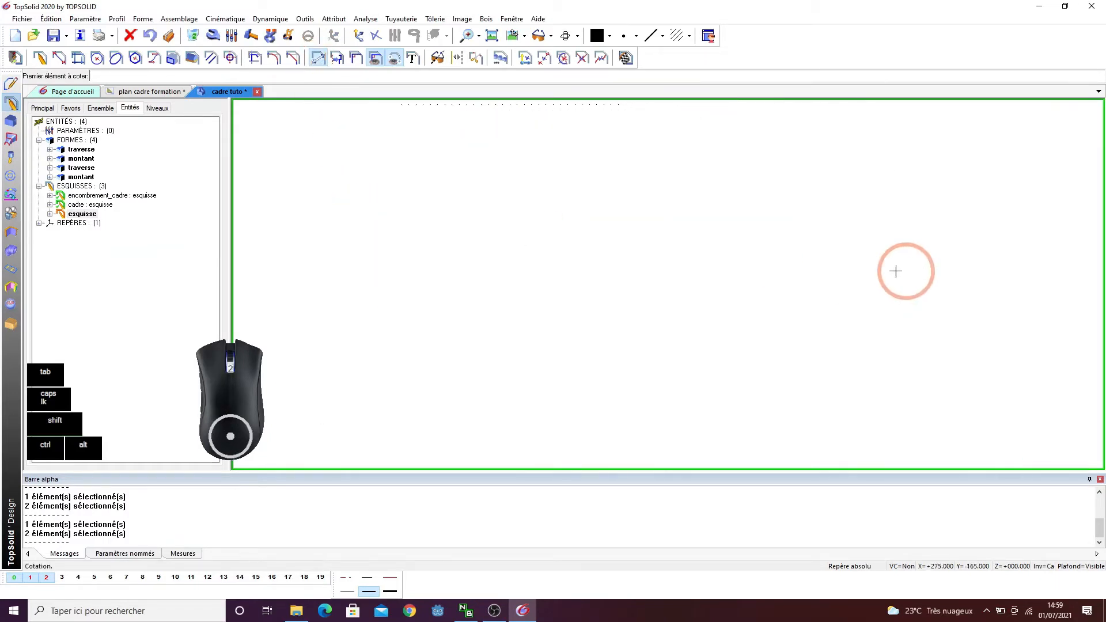
pyautogui.click(681, 212)
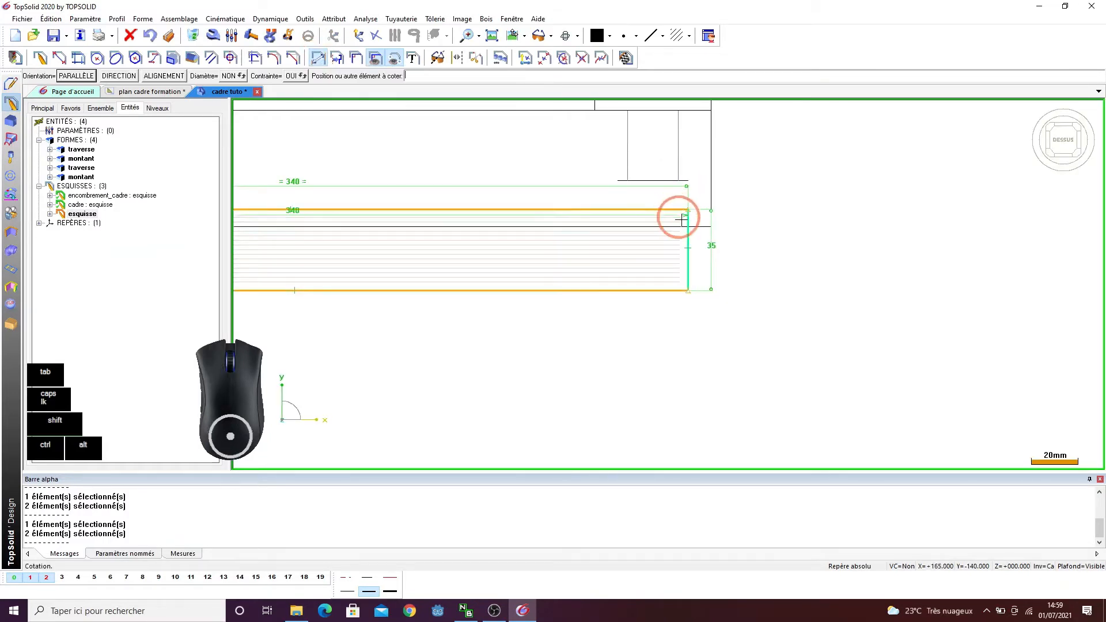
pyautogui.click(766, 229)
pyautogui.click(851, 273)
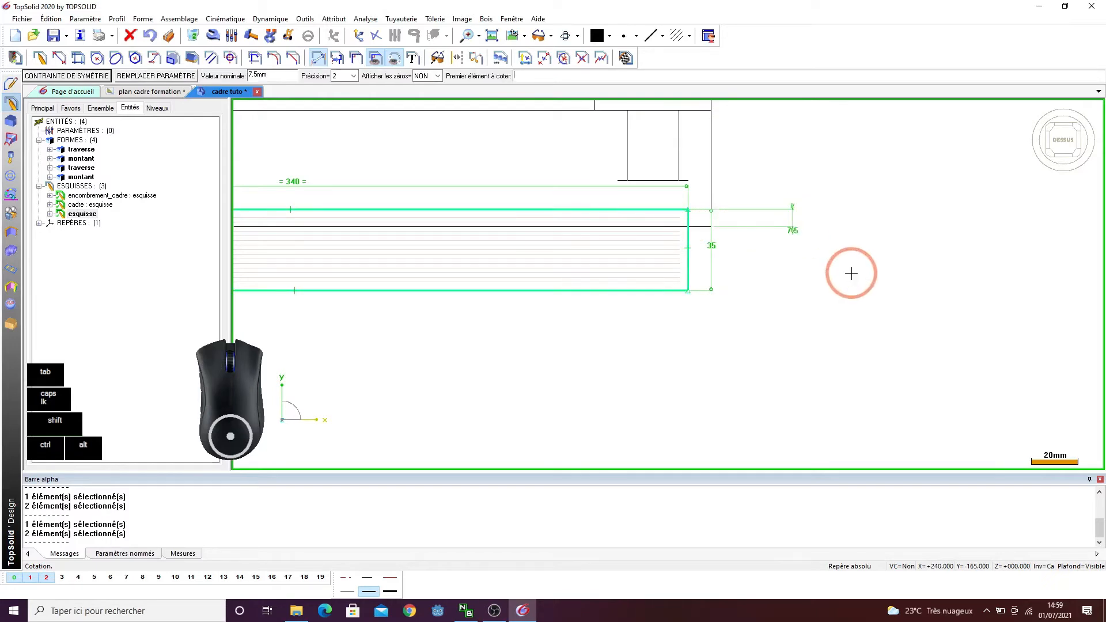
pyautogui.press('Return')
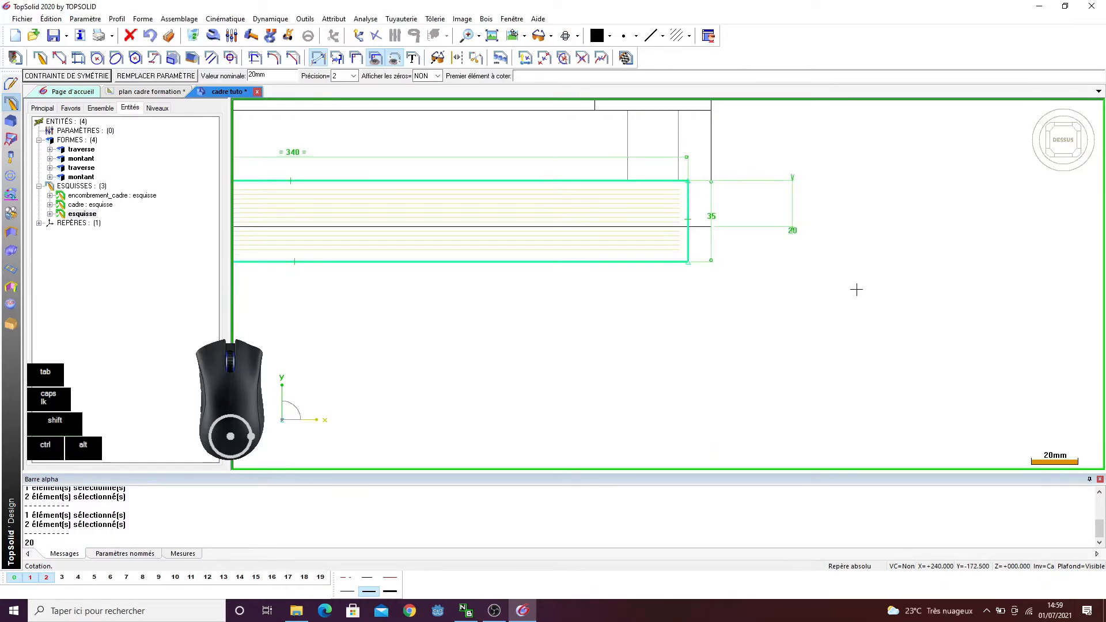
# - Finish the base sketch and switch the model back to the shaded display with edges
pyautogui.scroll(-3, 855, 289)
pyautogui.click(625, 58)
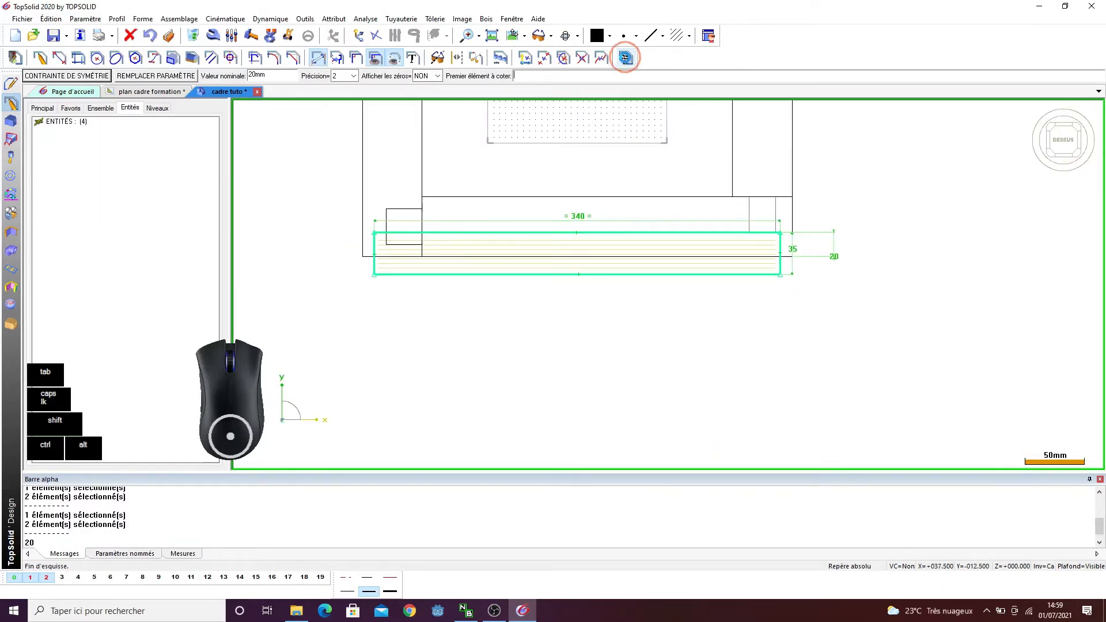
pyautogui.scroll(-1, 599, 211)
pyautogui.click(577, 36)
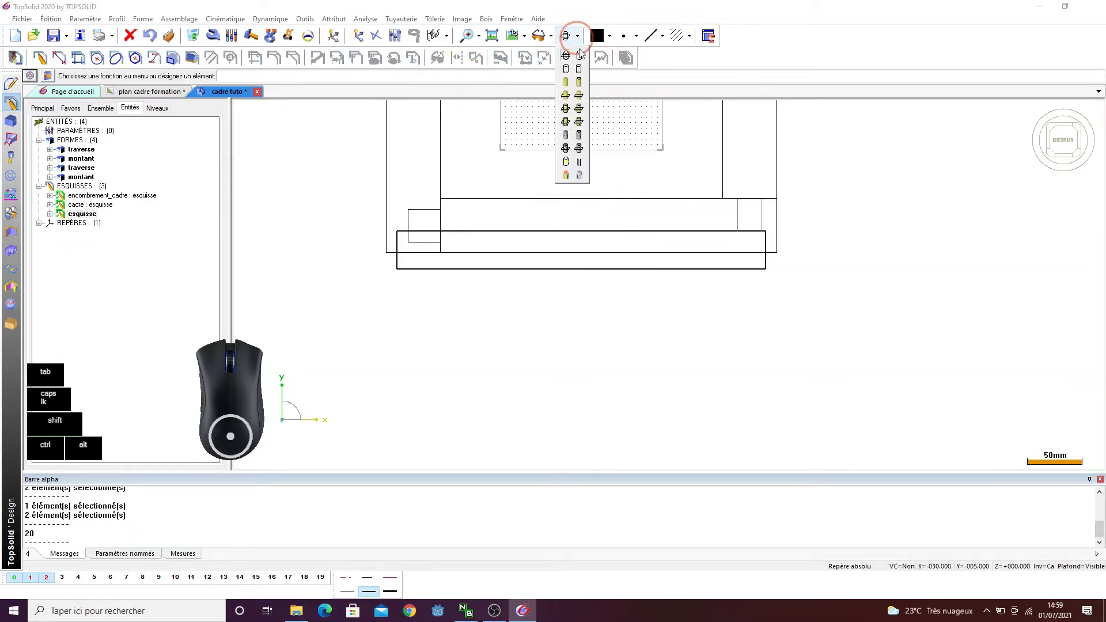
pyautogui.click(565, 115)
pyautogui.moveTo(436, 178)
pyautogui.mouseDown(button='middle')
pyautogui.moveTo(495, 192)
pyautogui.moveTo(634, 157)
pyautogui.moveTo(451, 244)
pyautogui.mouseUp(button='middle')
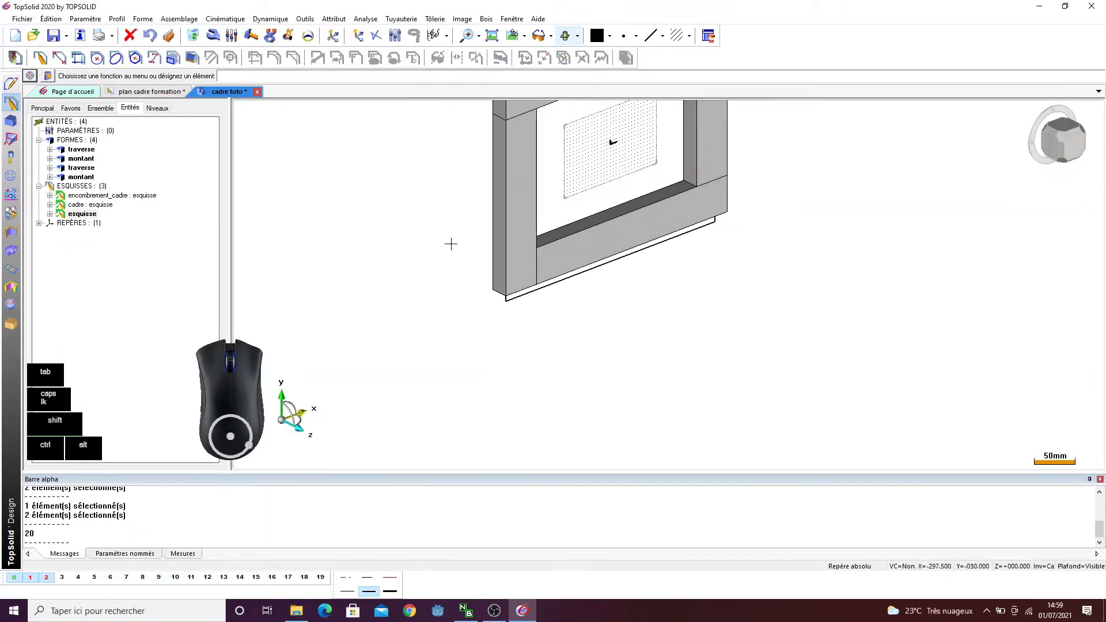
# - Extrude the base sketch as a solid with centred alignment and a height of 120 mm
pyautogui.click(146, 20)
pyautogui.click(151, 40)
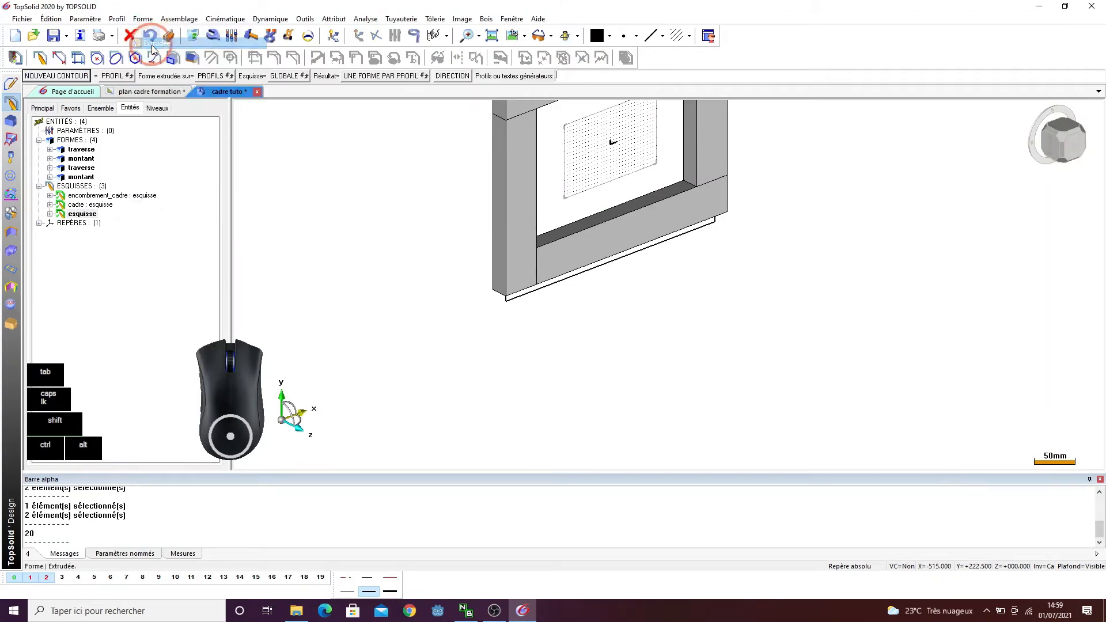
pyautogui.click(510, 300)
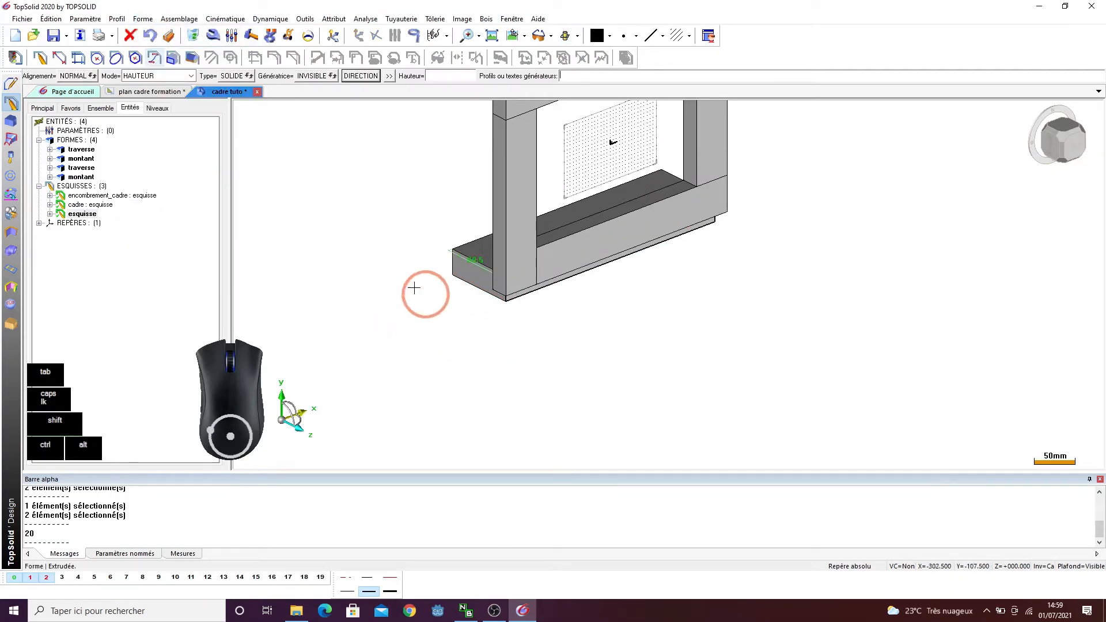
pyautogui.click(86, 77)
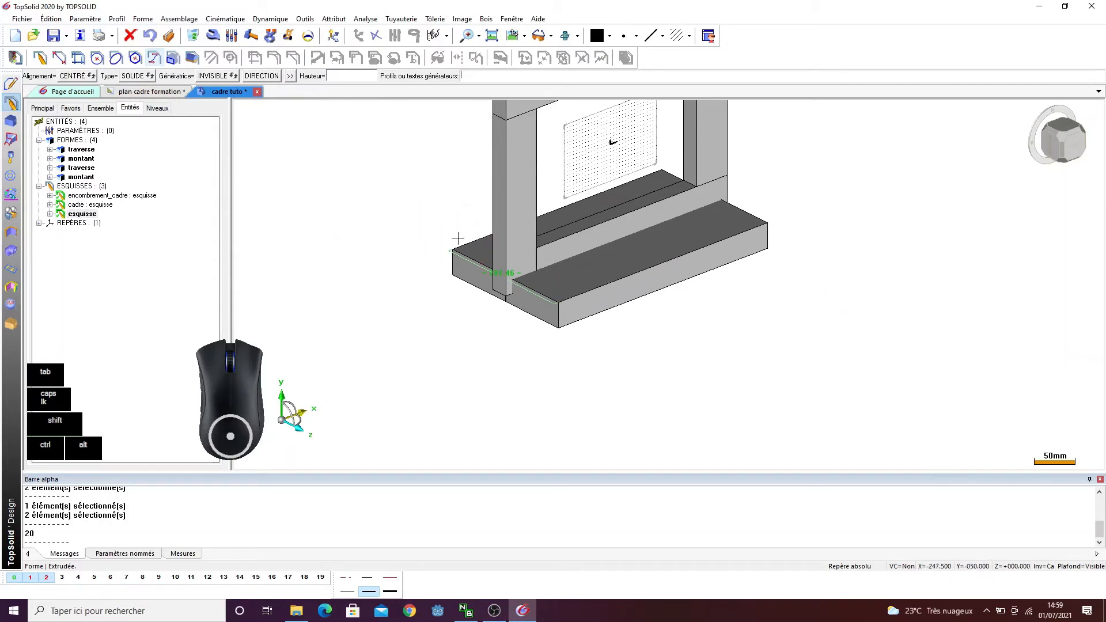
pyautogui.write('120')
pyautogui.press('Return')
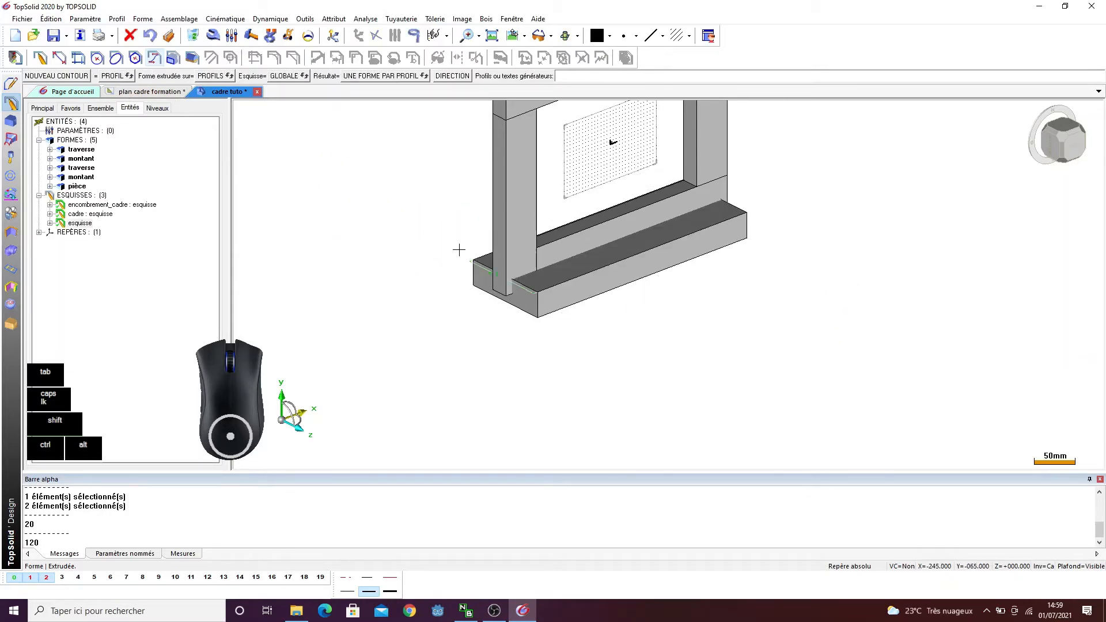
# - Define the extruded base as a wood part with the designation socle
pyautogui.scroll(3, 604, 138)
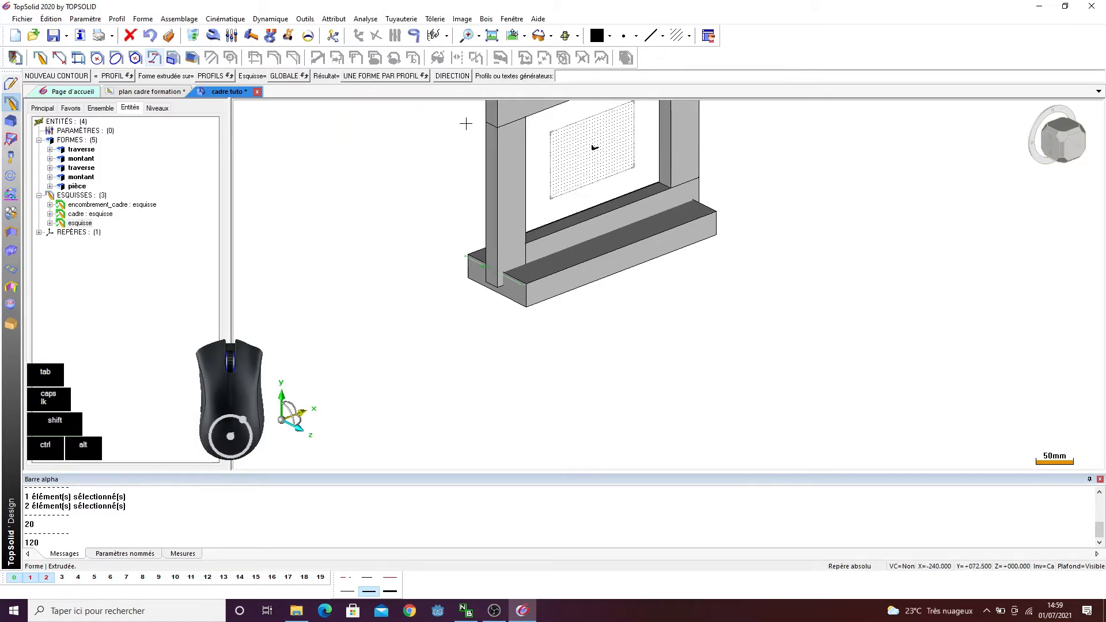
pyautogui.click(486, 19)
pyautogui.click(507, 35)
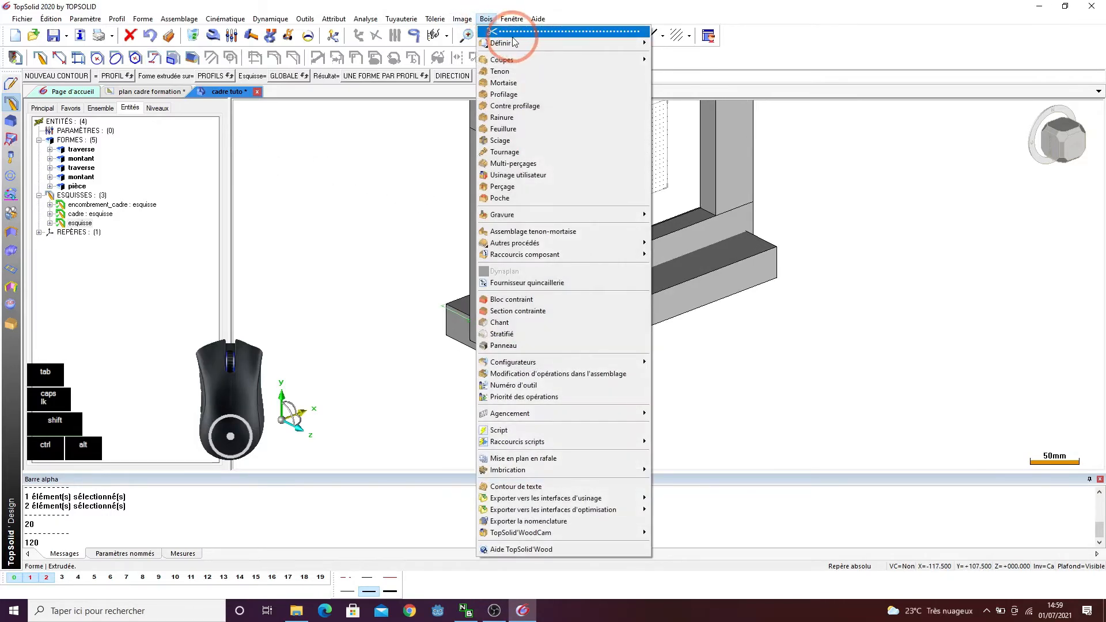
pyautogui.click(1101, 32)
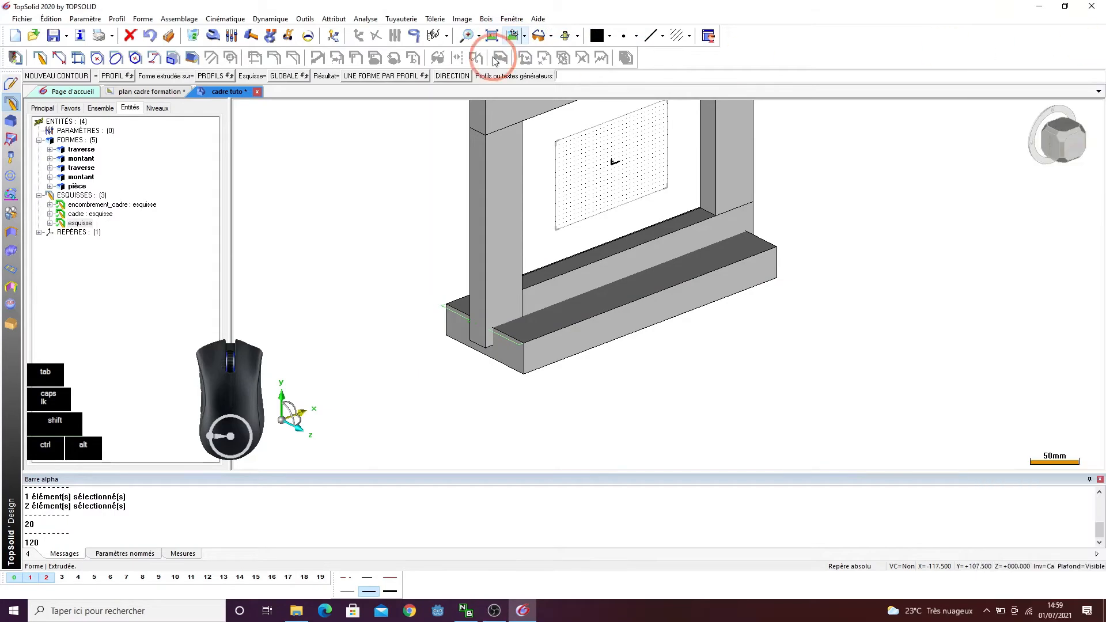
pyautogui.click(486, 19)
pyautogui.moveTo(499, 46)
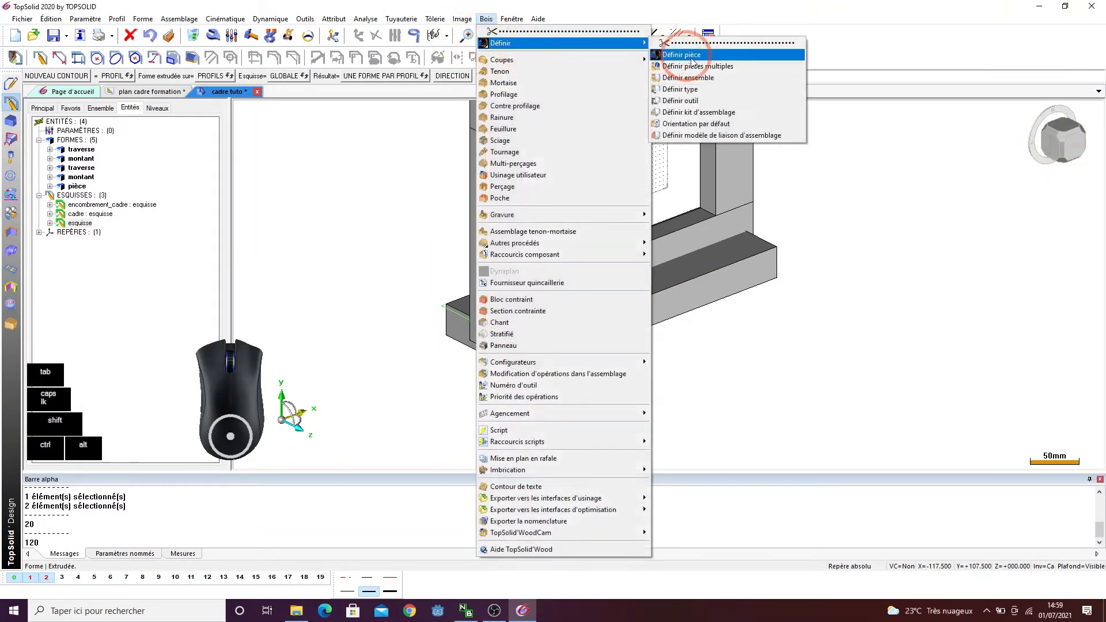
pyautogui.click(681, 54)
pyautogui.click(683, 294)
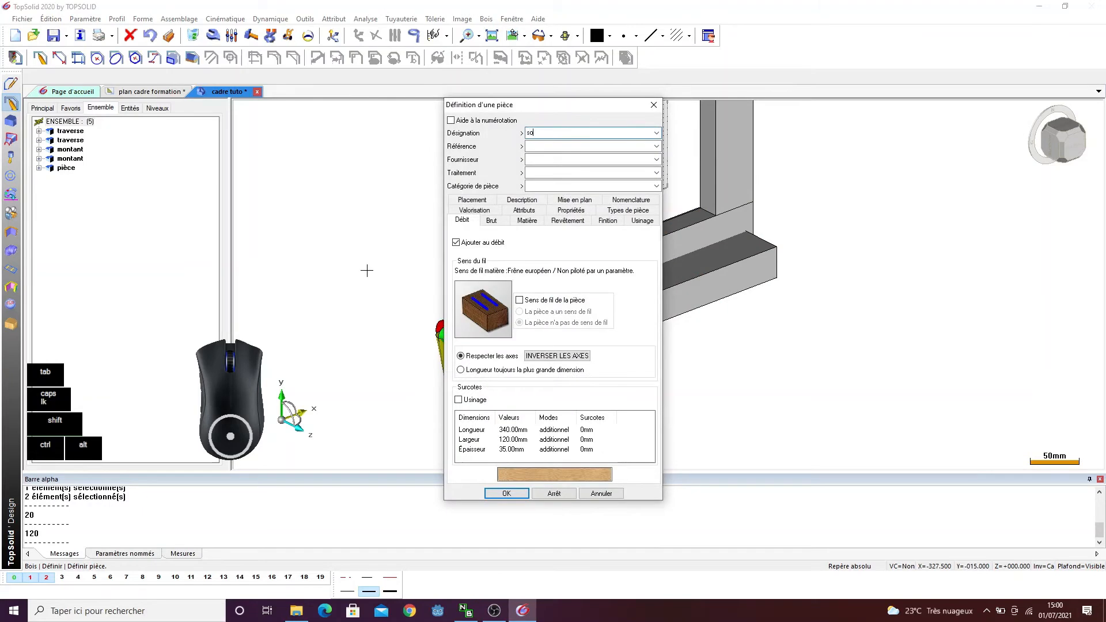
pyautogui.write('socle')
pyautogui.press('Return')
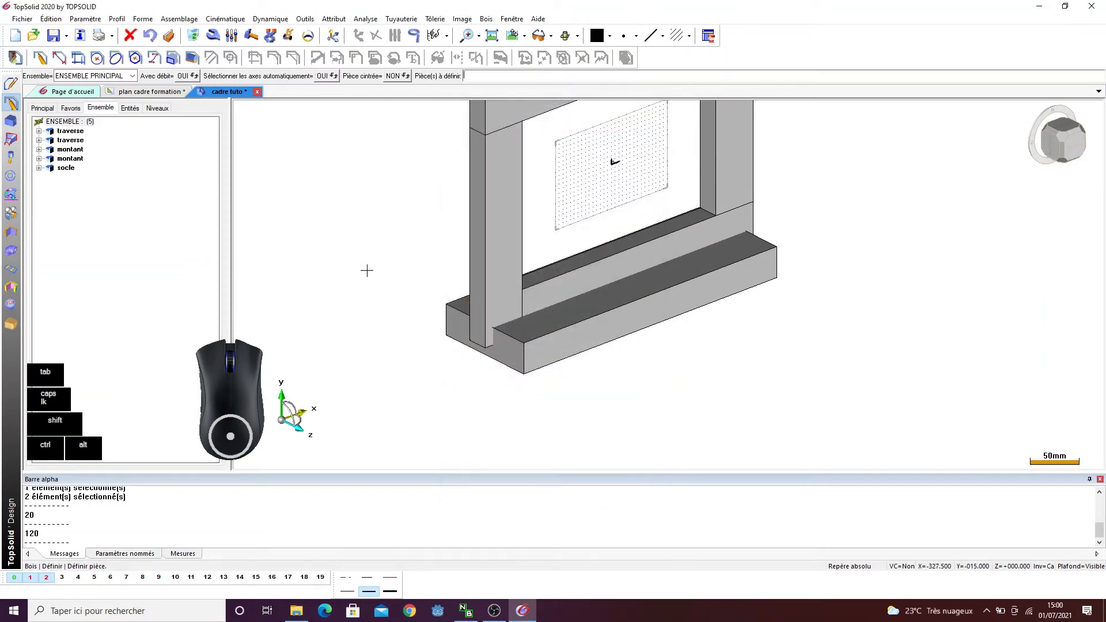
# - In the plan cadre formation drawing, dimension the width of the groove in the base
pyautogui.moveTo(376, 229)
pyautogui.mouseDown(button='middle')
pyautogui.moveTo(388, 203)
pyautogui.moveTo(382, 237)
pyautogui.mouseUp(button='middle')
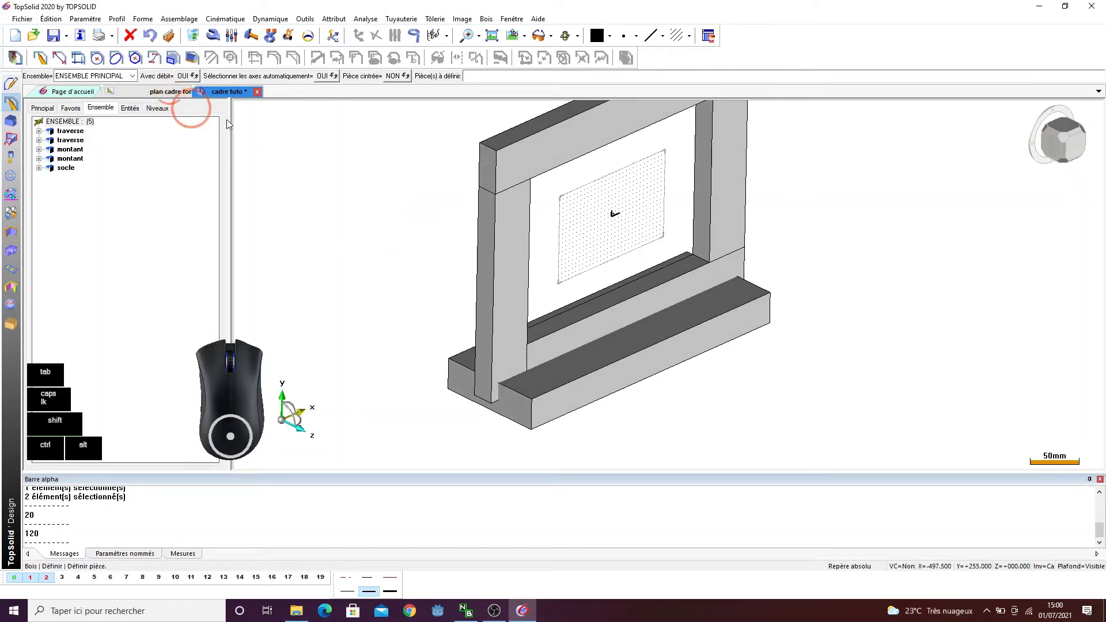
pyautogui.scroll(-1, 541, 209)
pyautogui.scroll(4, 541, 210)
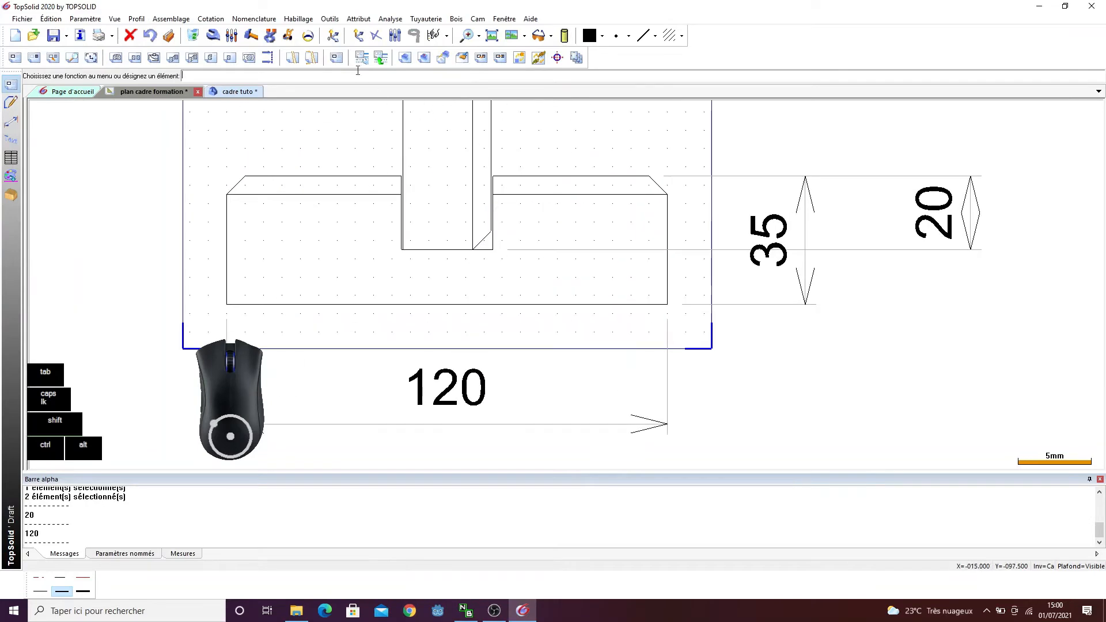
pyautogui.click(211, 19)
pyautogui.click(242, 42)
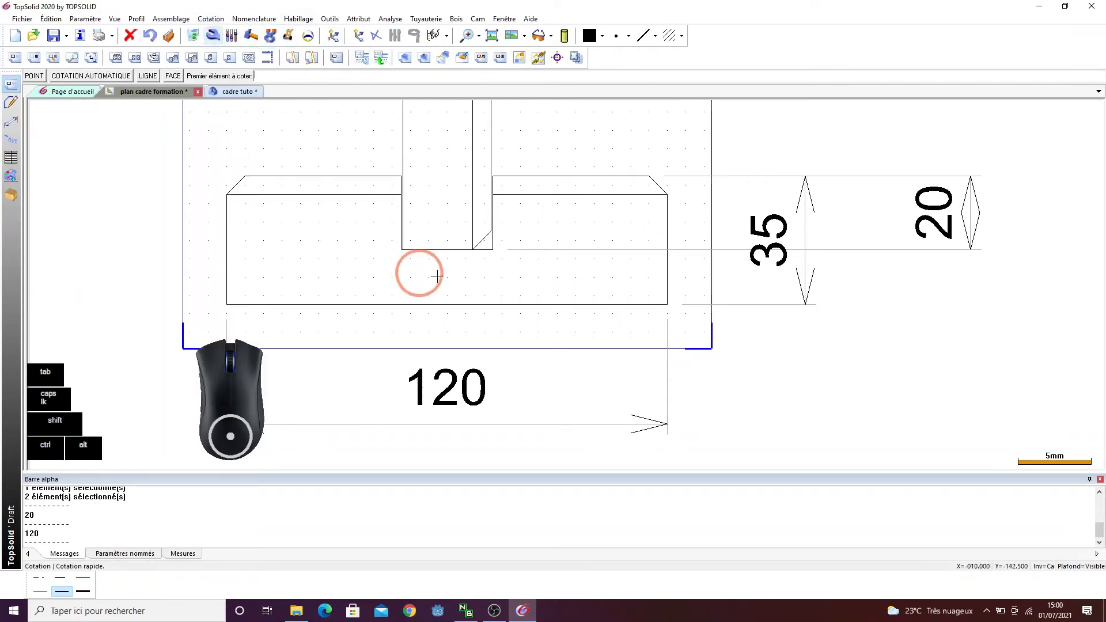
pyautogui.click(491, 251)
pyautogui.click(309, 153)
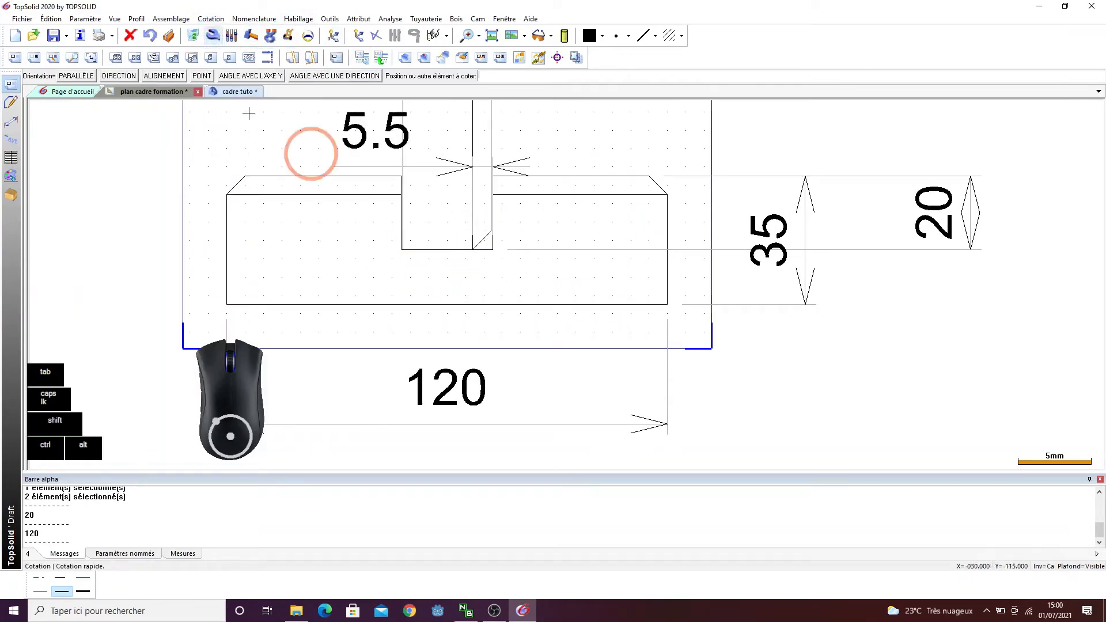
pyautogui.click(211, 19)
pyautogui.click(211, 19)
pyautogui.scroll(3, 383, 207)
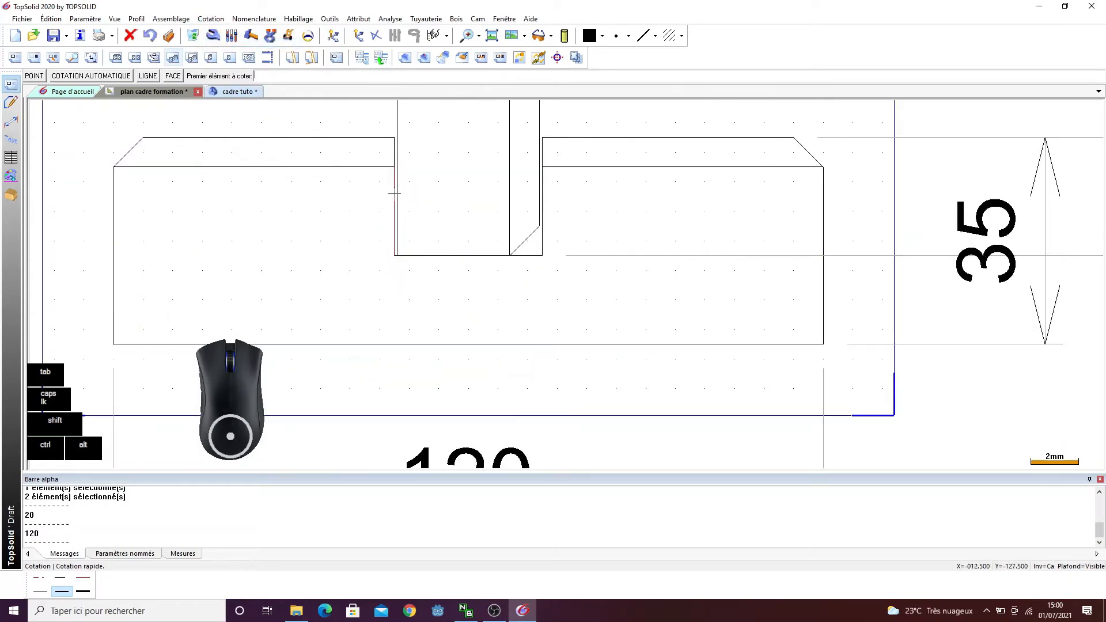
pyautogui.click(542, 190)
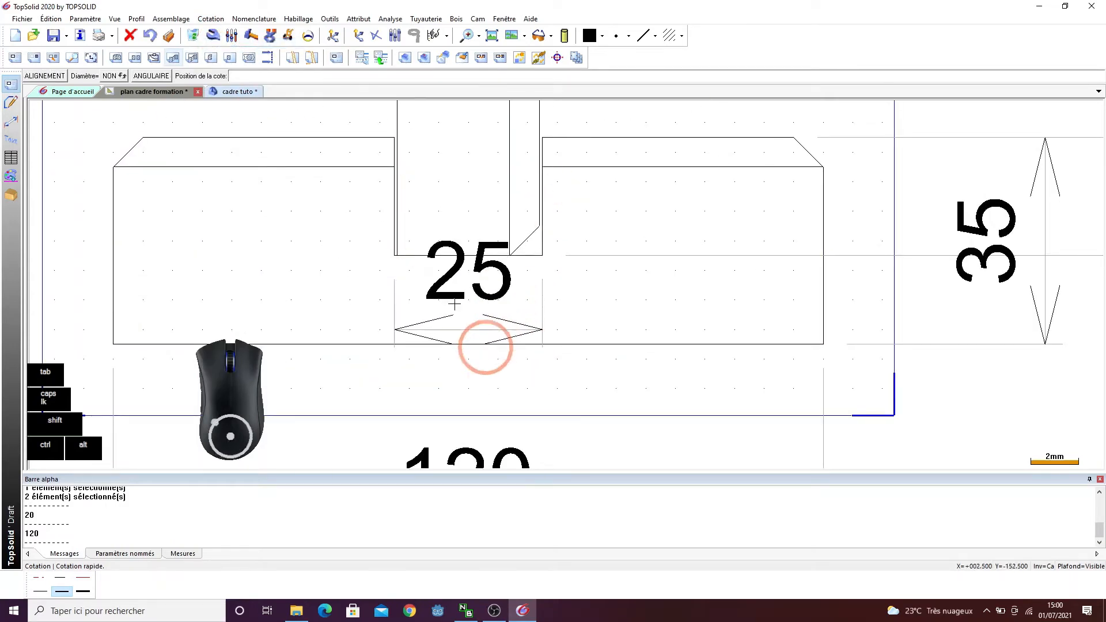
pyautogui.scroll(-2, 472, 357)
pyautogui.click(455, 346)
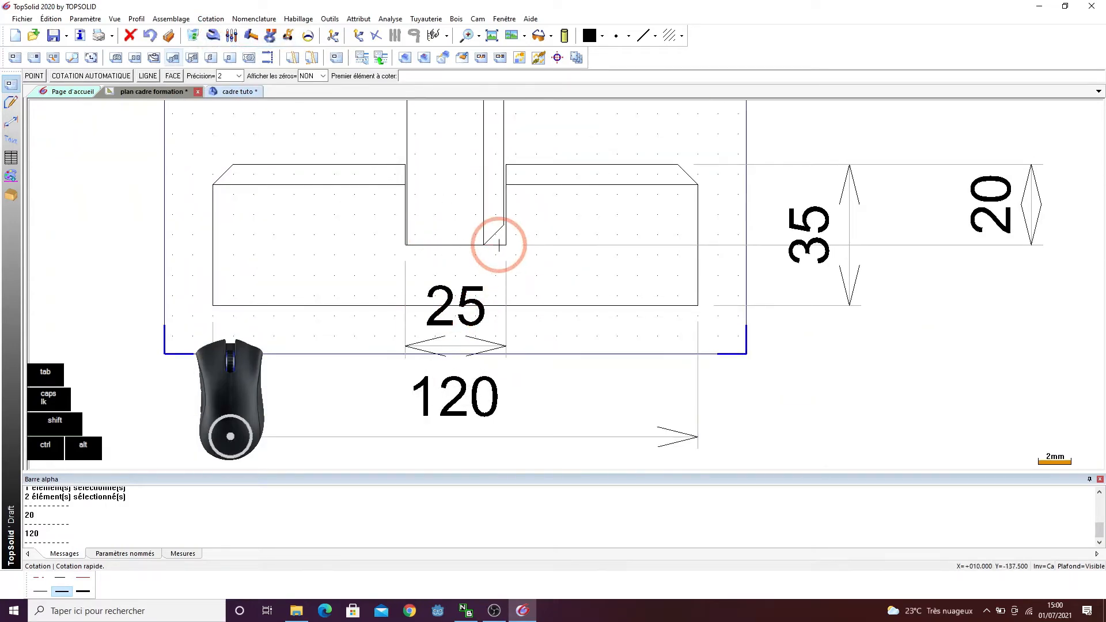
# - Dimension the groove's depth from its bottom edge to the top edge of the base
pyautogui.click(499, 245)
pyautogui.click(526, 166)
pyautogui.click(585, 207)
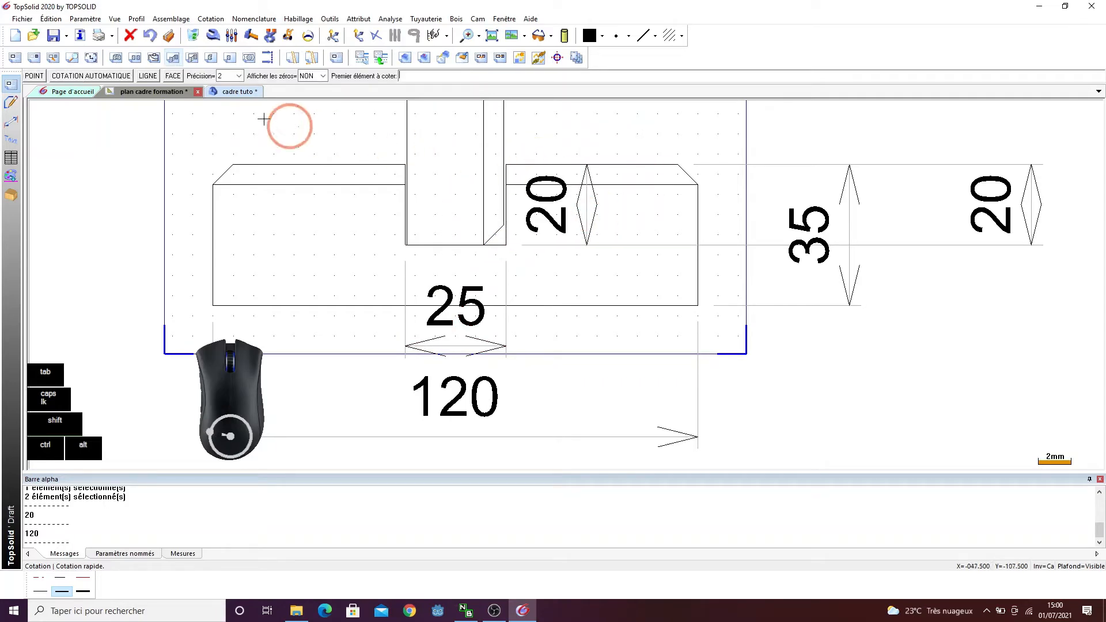
# - In the cadre tuto model, start a groove (Rainure) on the base's top face, using its long front edge as the path
pyautogui.click(229, 92)
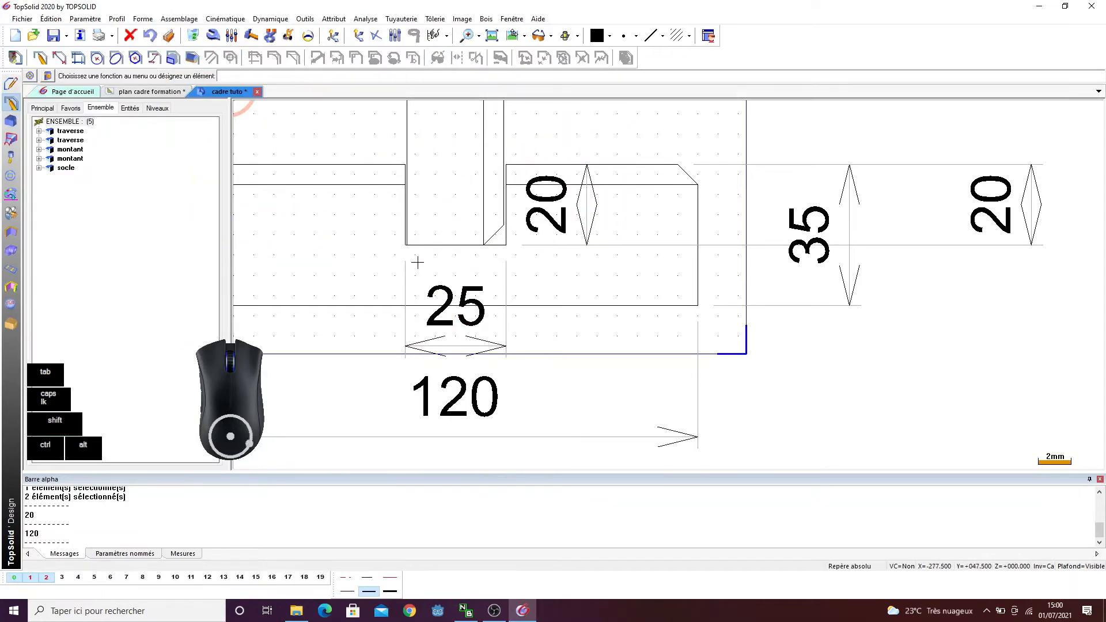
pyautogui.scroll(3, 530, 357)
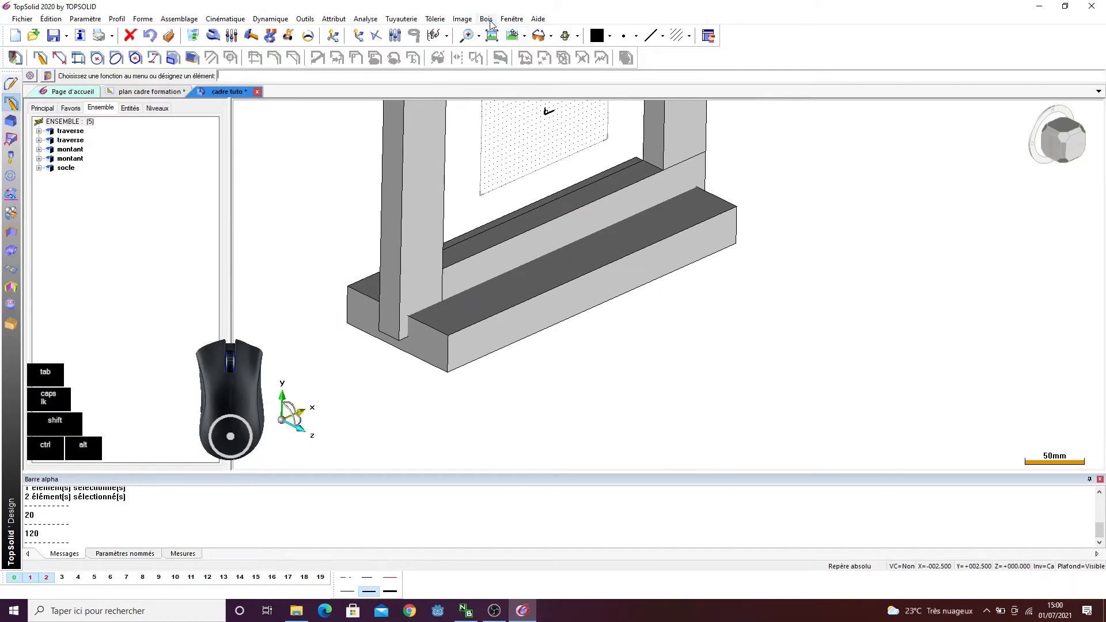
pyautogui.click(487, 21)
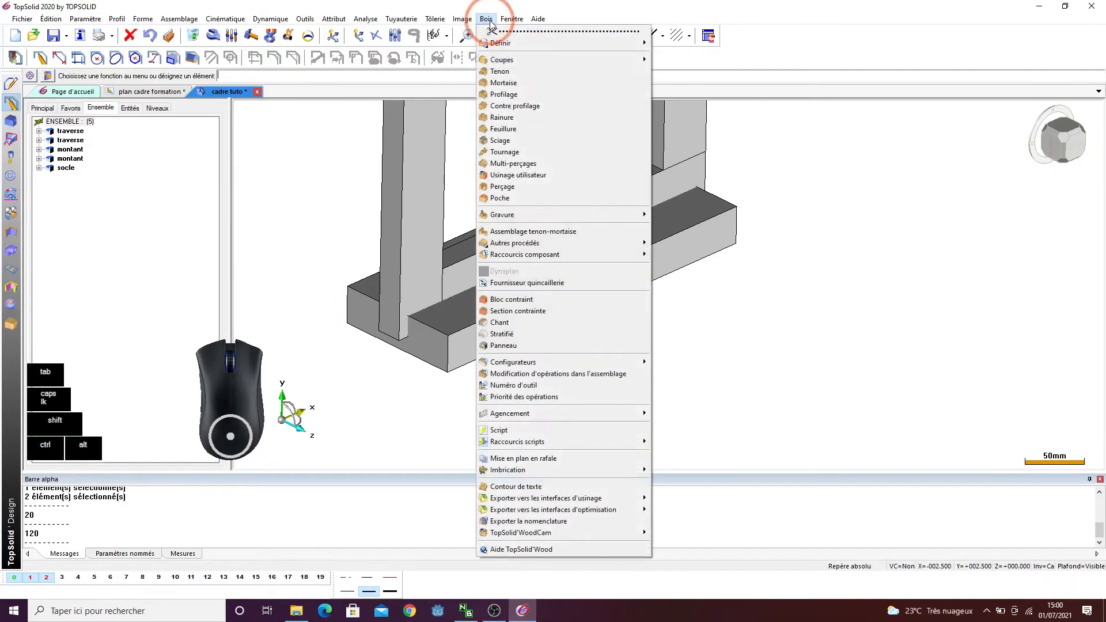
pyautogui.click(516, 118)
pyautogui.scroll(3, 495, 301)
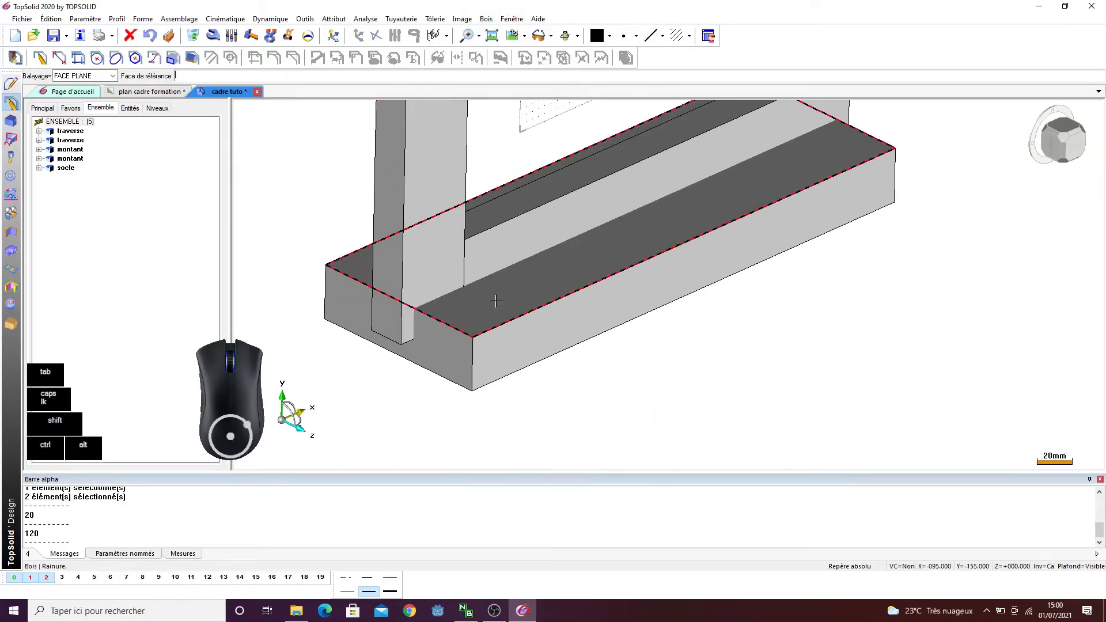
pyautogui.click(495, 301)
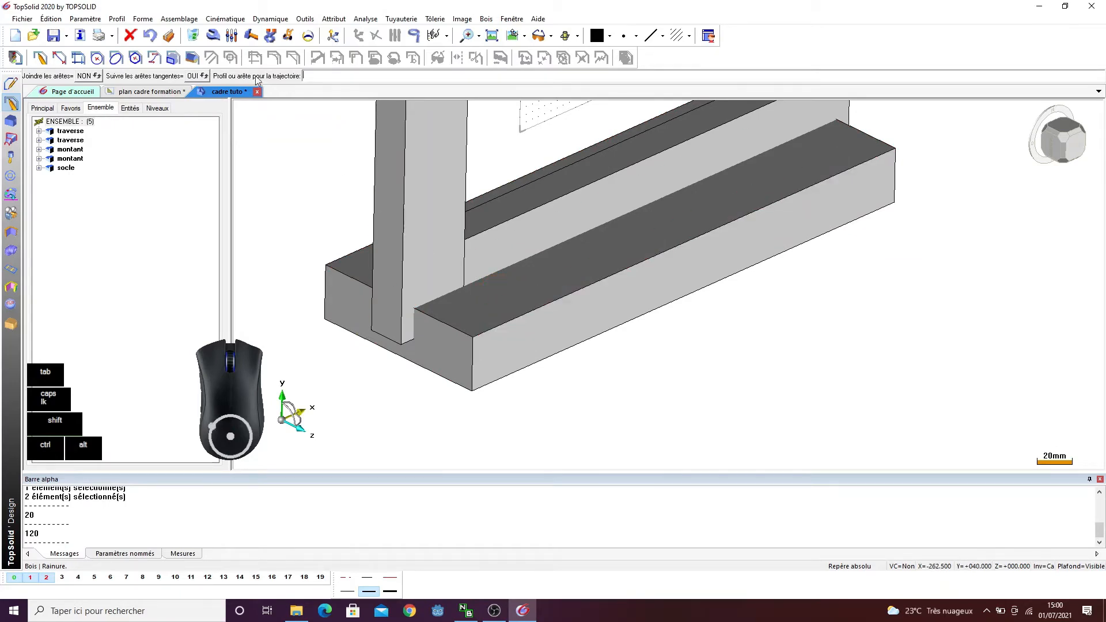
pyautogui.click(526, 312)
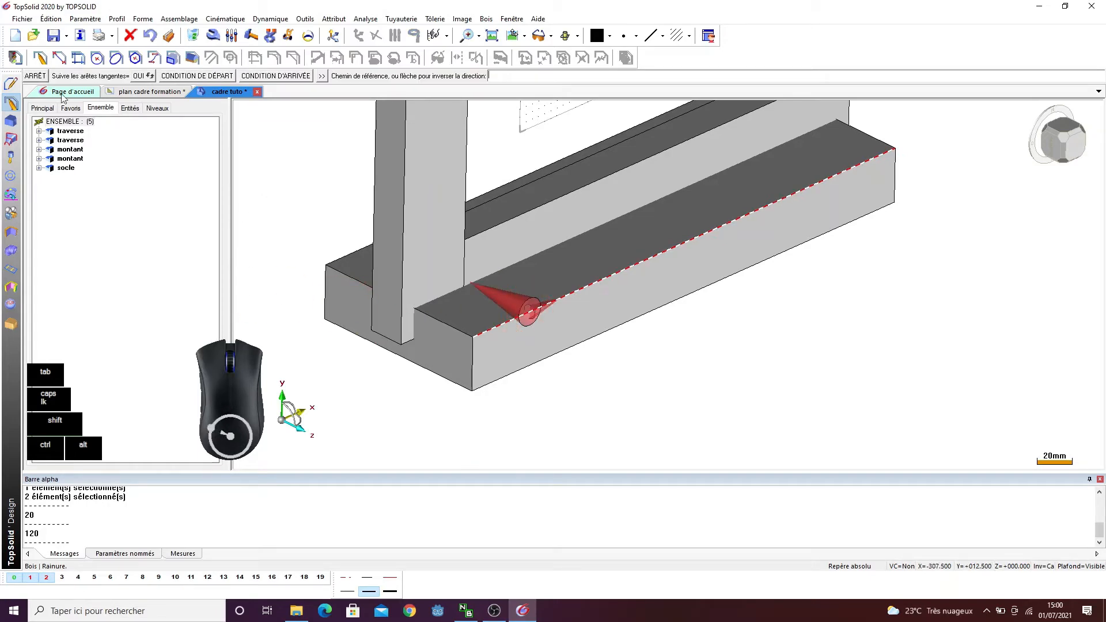
pyautogui.click(260, 151)
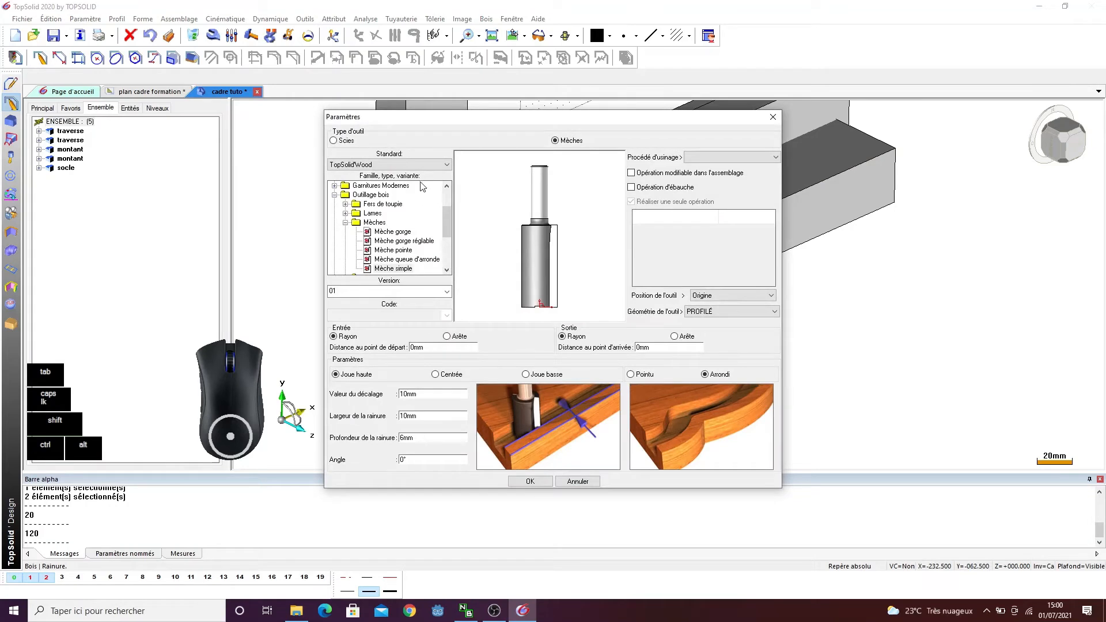
# - Create the groove with a saw tool, centred, with 60 mm offset, 25 mm width, 20 mm depth and 0° angle
pyautogui.click(350, 144)
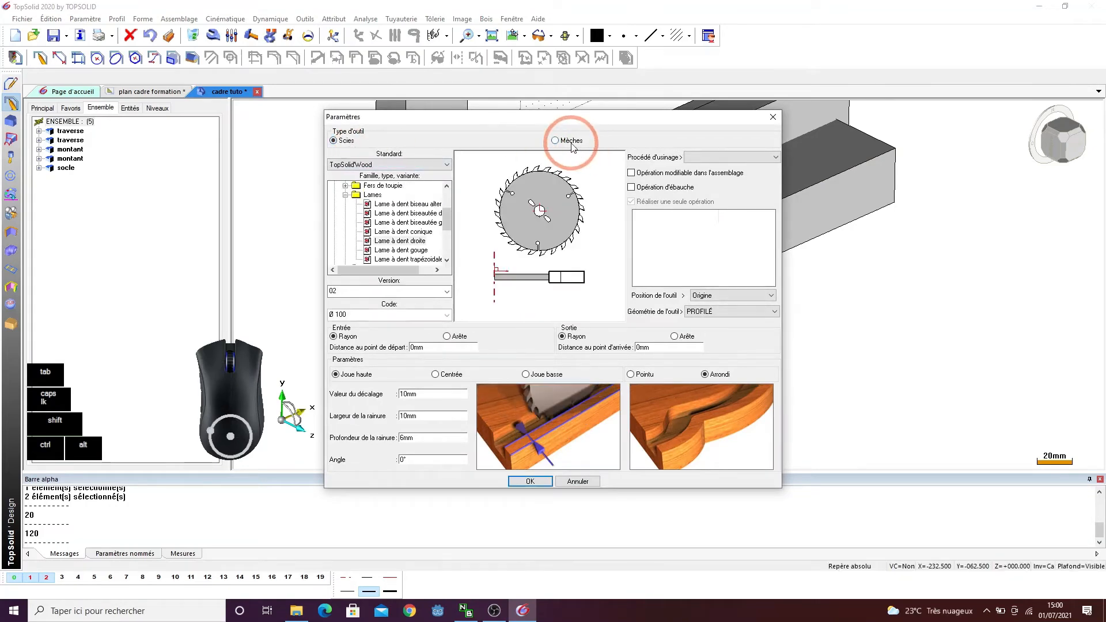
pyautogui.click(554, 142)
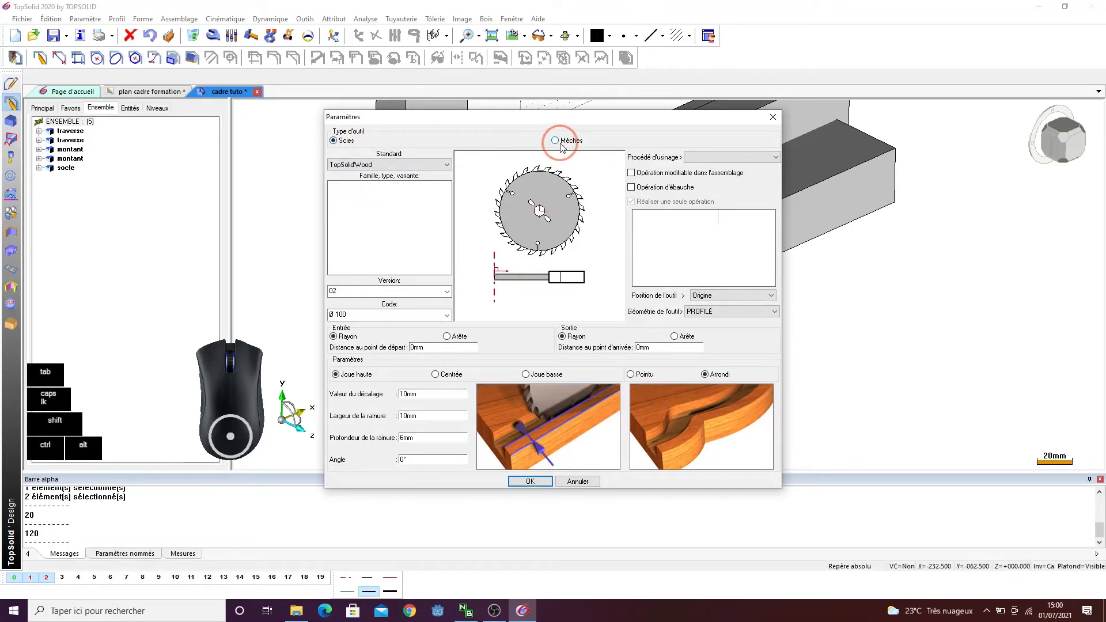
pyautogui.click(336, 142)
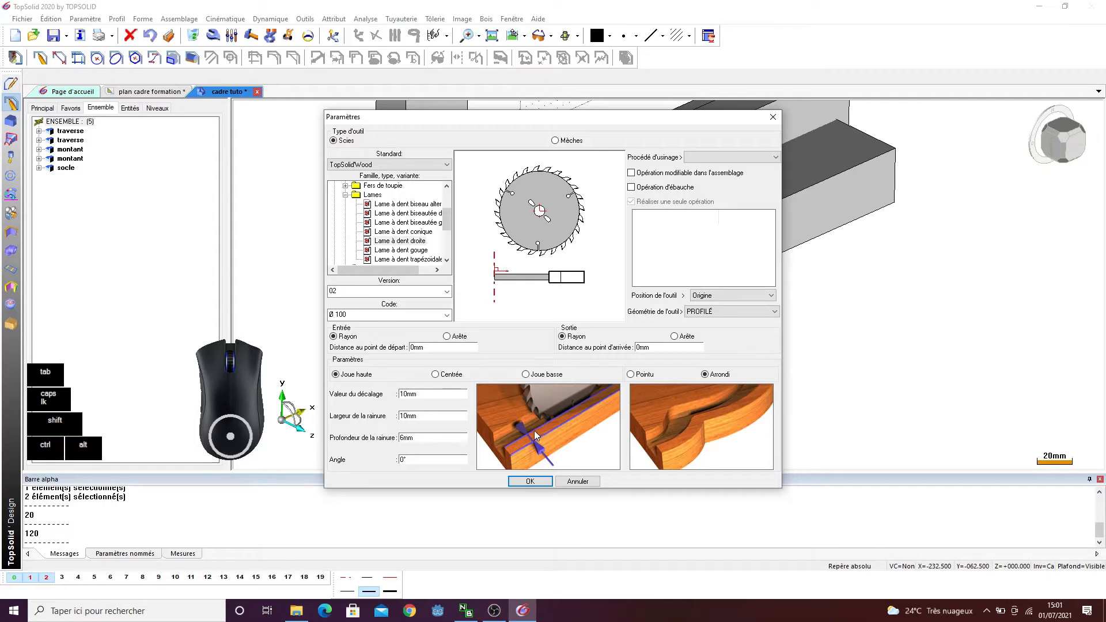
pyautogui.click(442, 375)
pyautogui.click(425, 416)
pyautogui.click(431, 417)
pyautogui.click(424, 437)
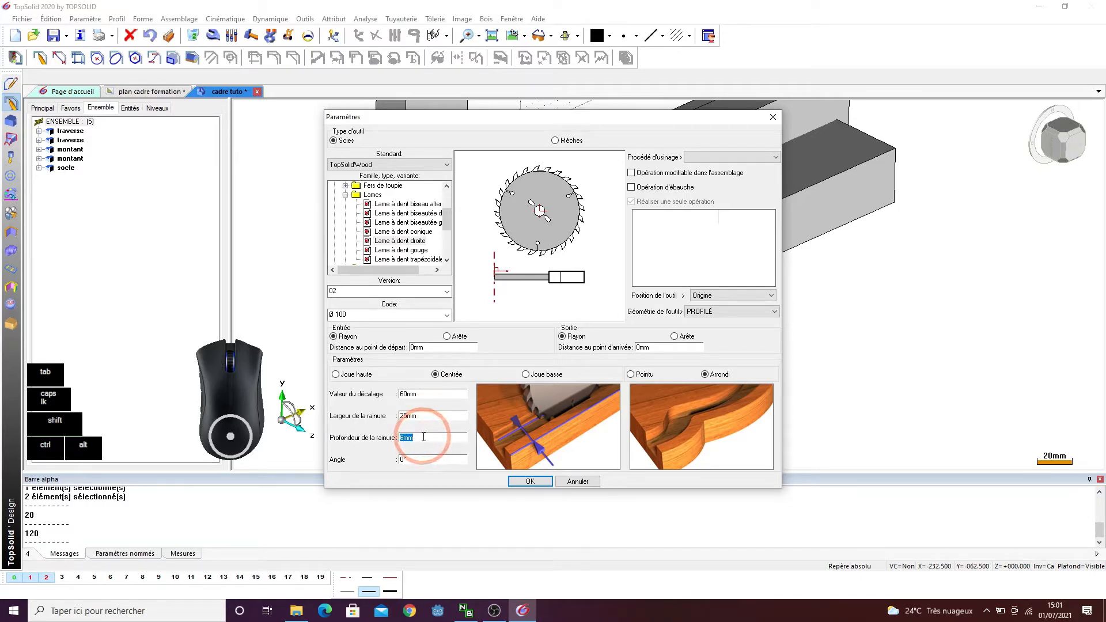
pyautogui.click(427, 461)
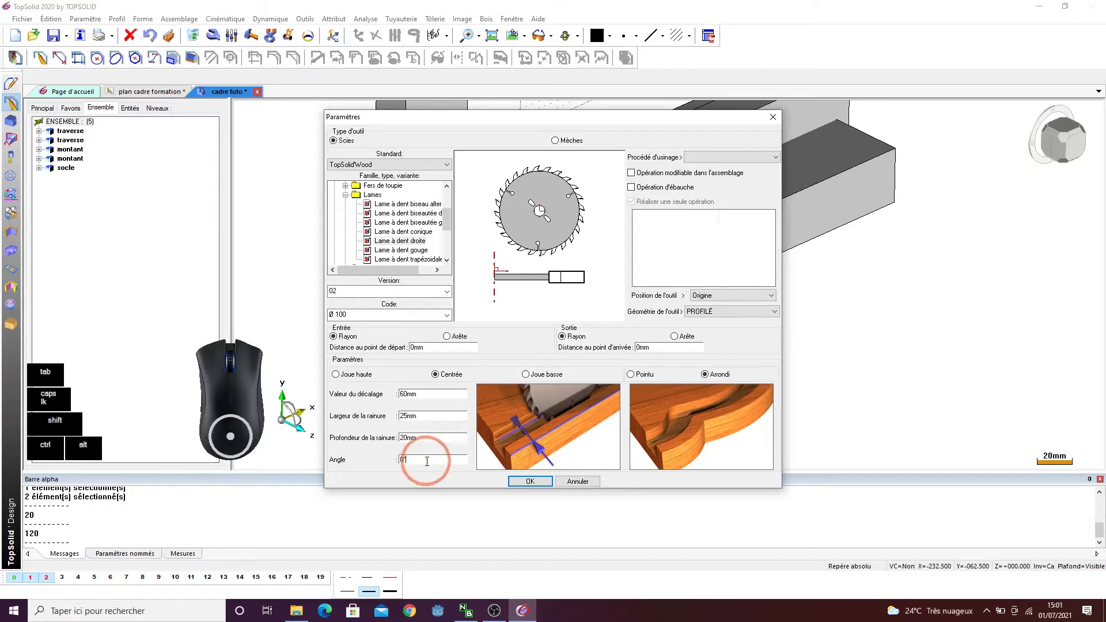
pyautogui.click(534, 481)
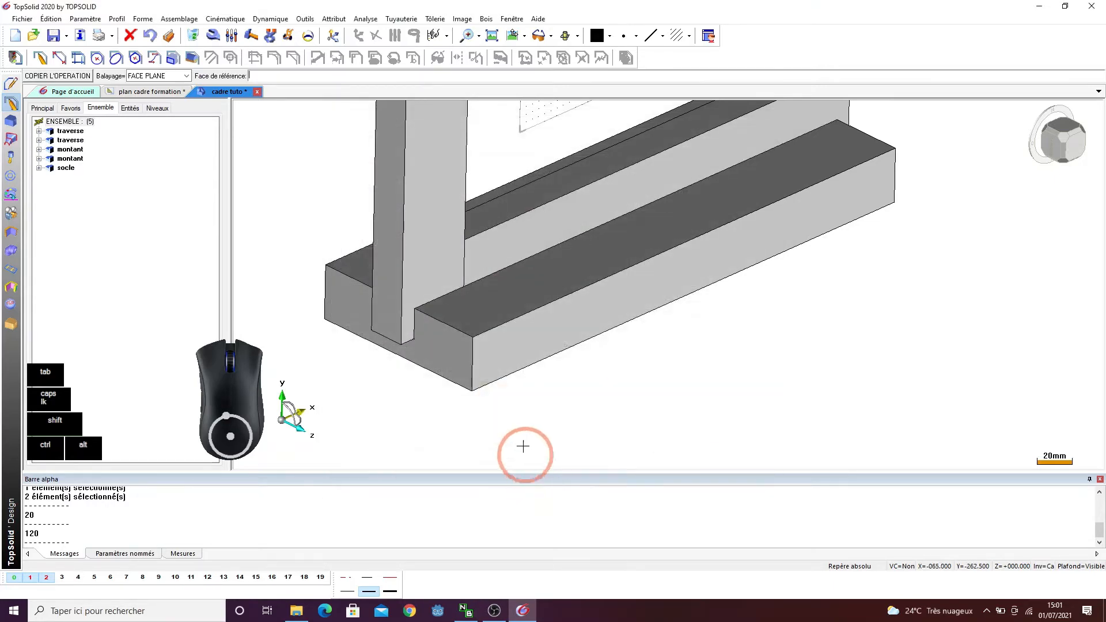
# - Name level 3 socle
pyautogui.rightClick(62, 577)
pyautogui.click(783, 284)
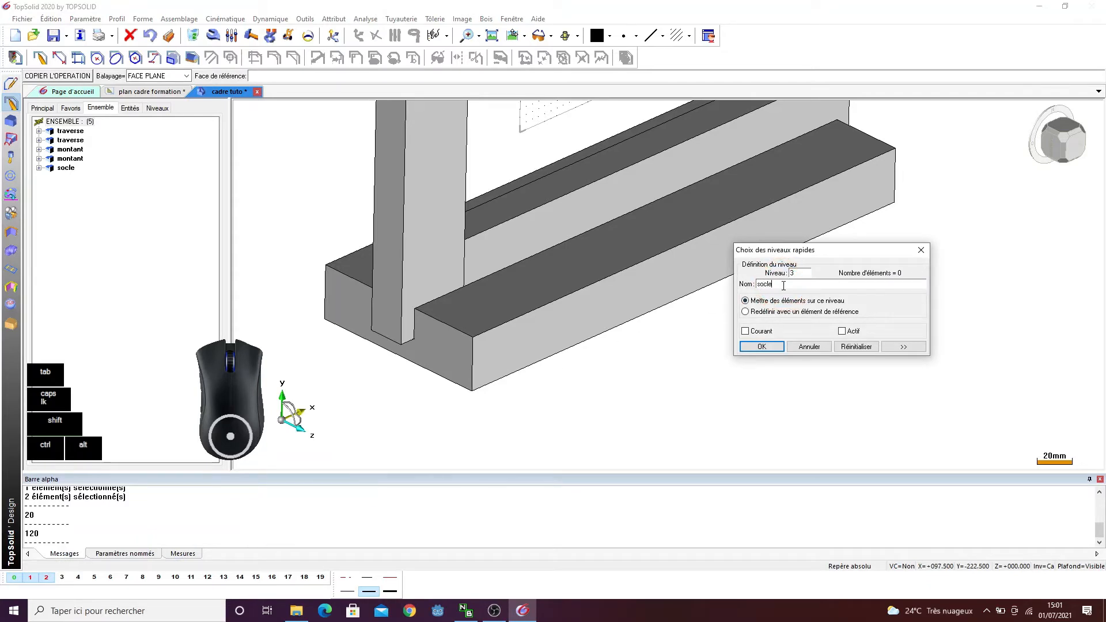
pyautogui.click(766, 347)
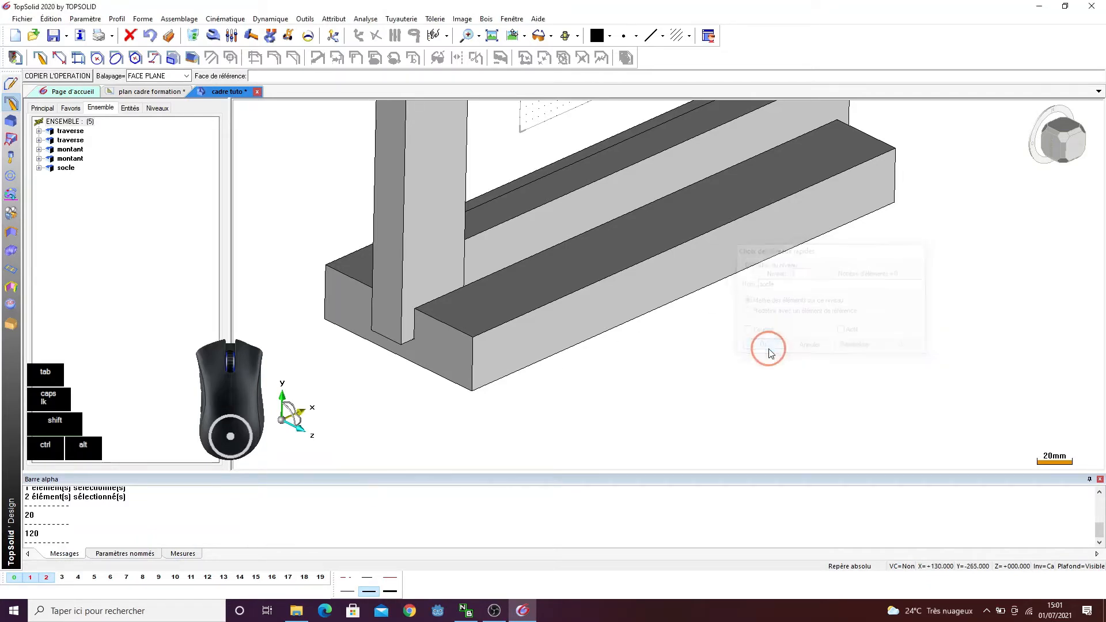
pyautogui.click(63, 578)
# - Hide level 1 and check the definition of level 2, montant
pyautogui.click(35, 579)
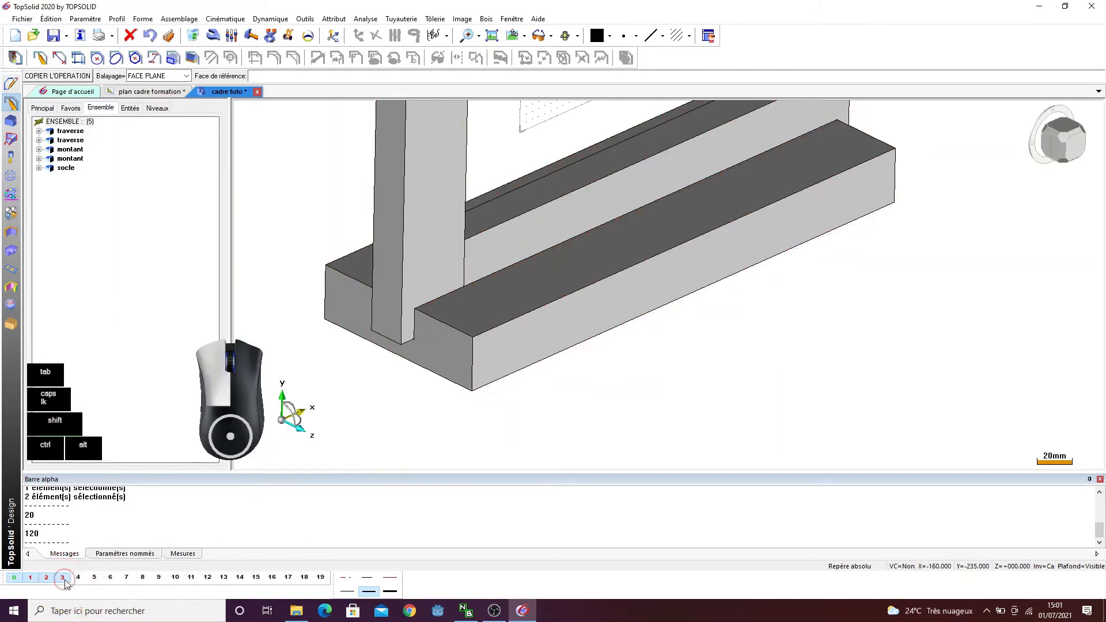
pyautogui.click(36, 579)
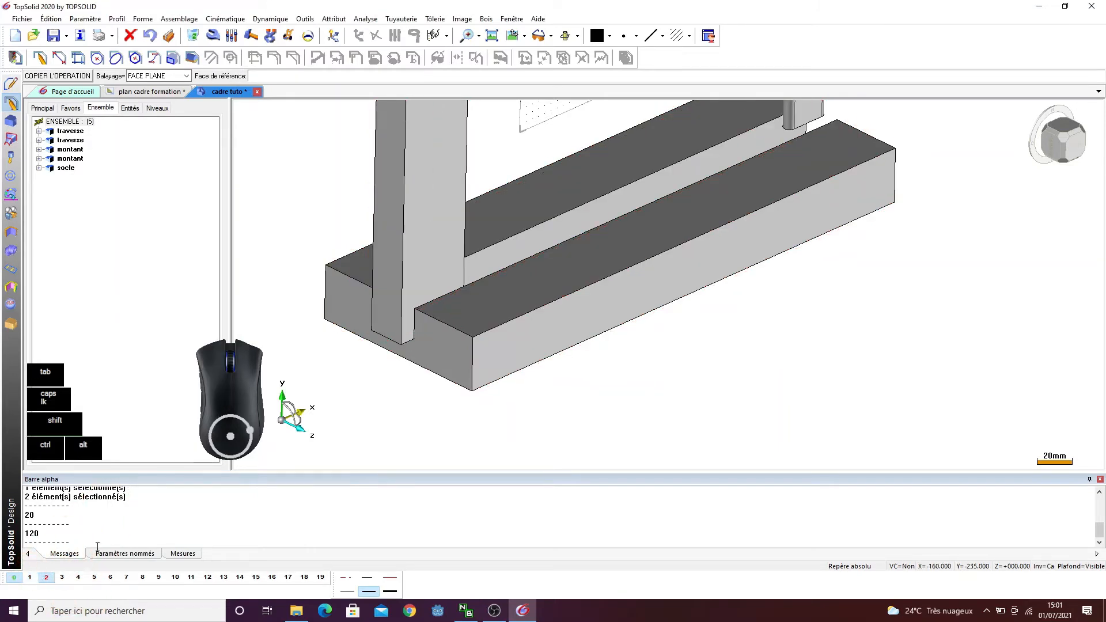
pyautogui.scroll(-2, 178, 497)
pyautogui.scroll(2, 178, 496)
pyautogui.click(61, 578)
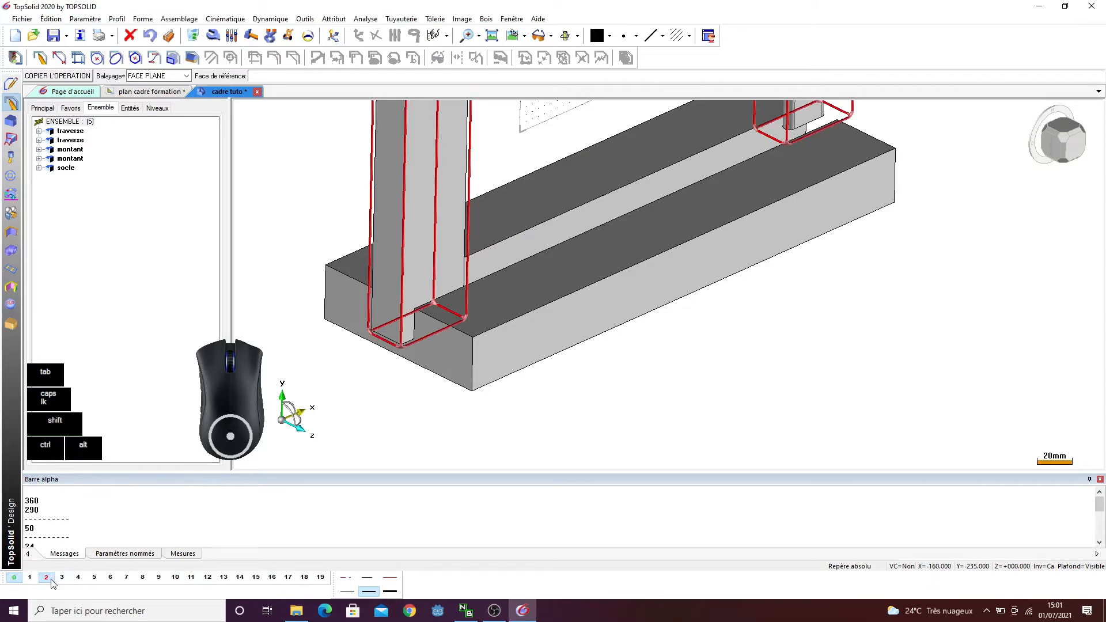
pyautogui.click(62, 578)
pyautogui.click(63, 578)
pyautogui.doubleClick(47, 577)
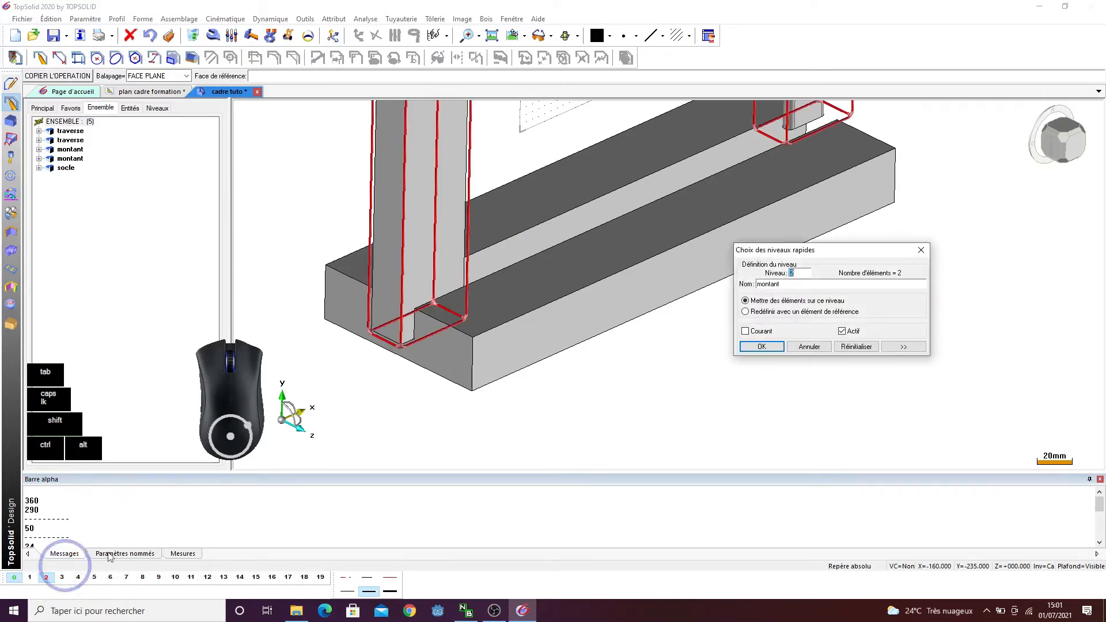
pyautogui.click(762, 347)
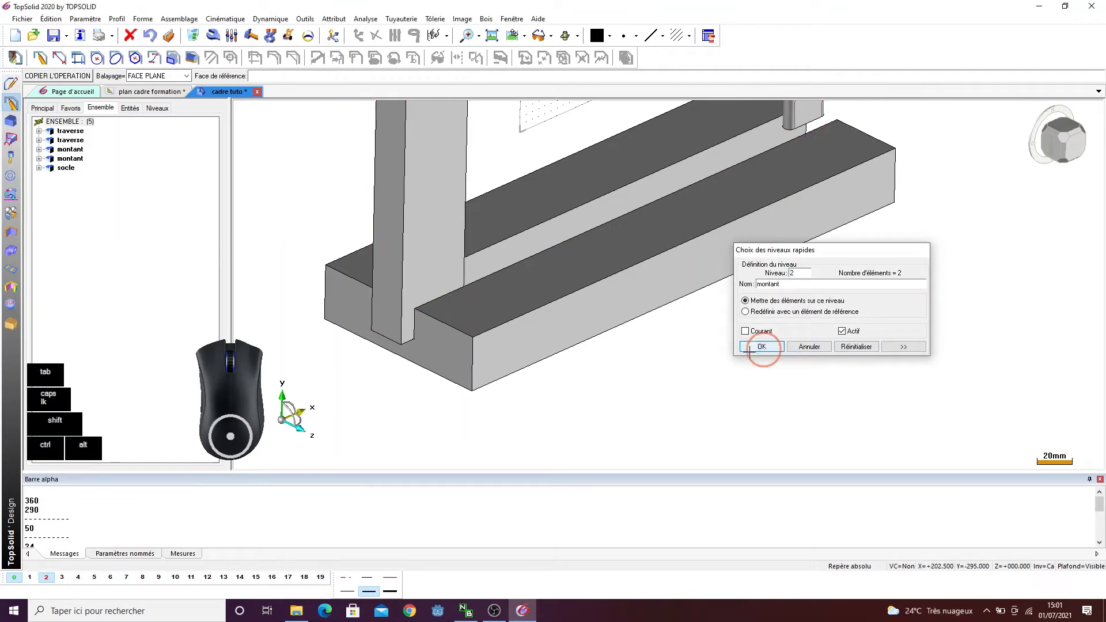
# - Put the base on level 3, socle, and keep that level active
pyautogui.click(63, 578)
pyautogui.click(63, 578)
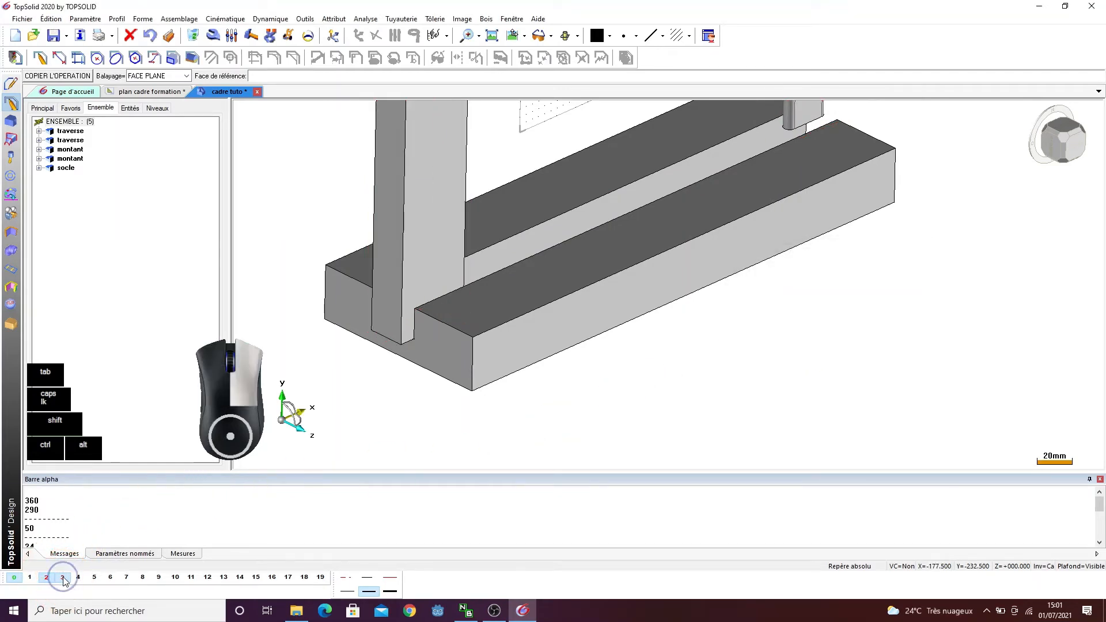
pyautogui.click(743, 347)
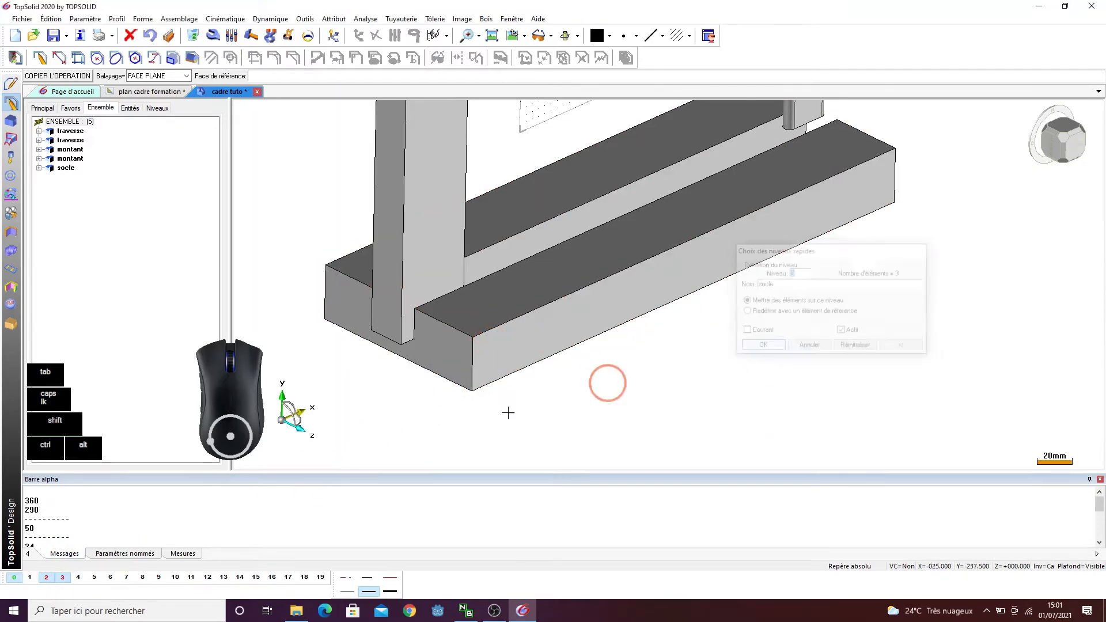
# - Hide the uprights' level 2 and inspect the groove in the isolated base
pyautogui.click(63, 578)
pyautogui.click(63, 577)
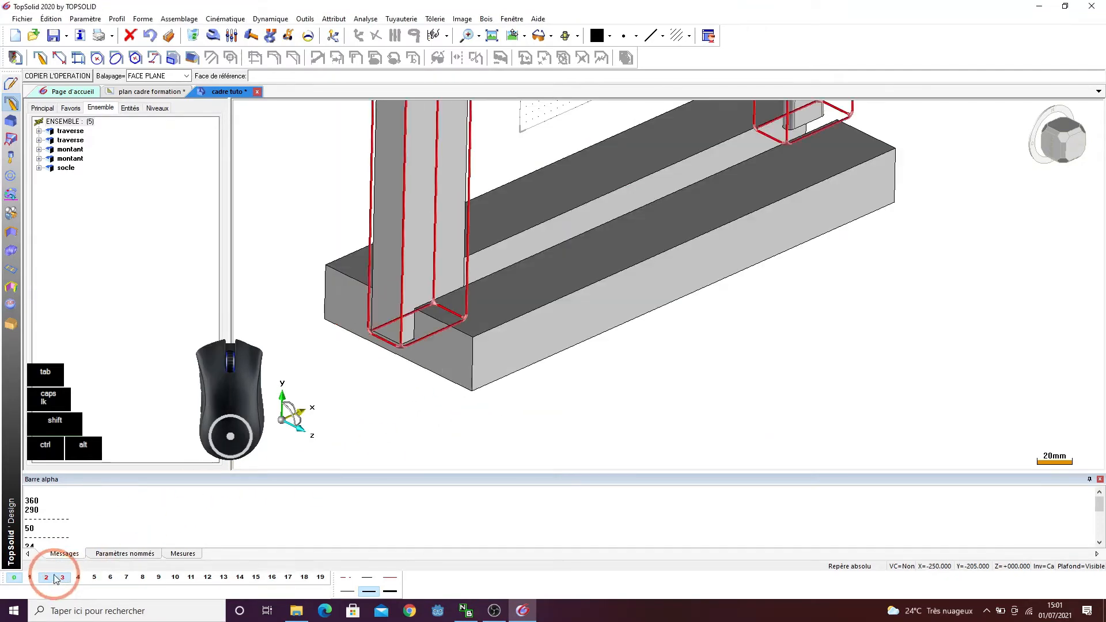
pyautogui.click(351, 444)
pyautogui.moveTo(607, 324); pyautogui.dragTo(496, 374, button='middle')
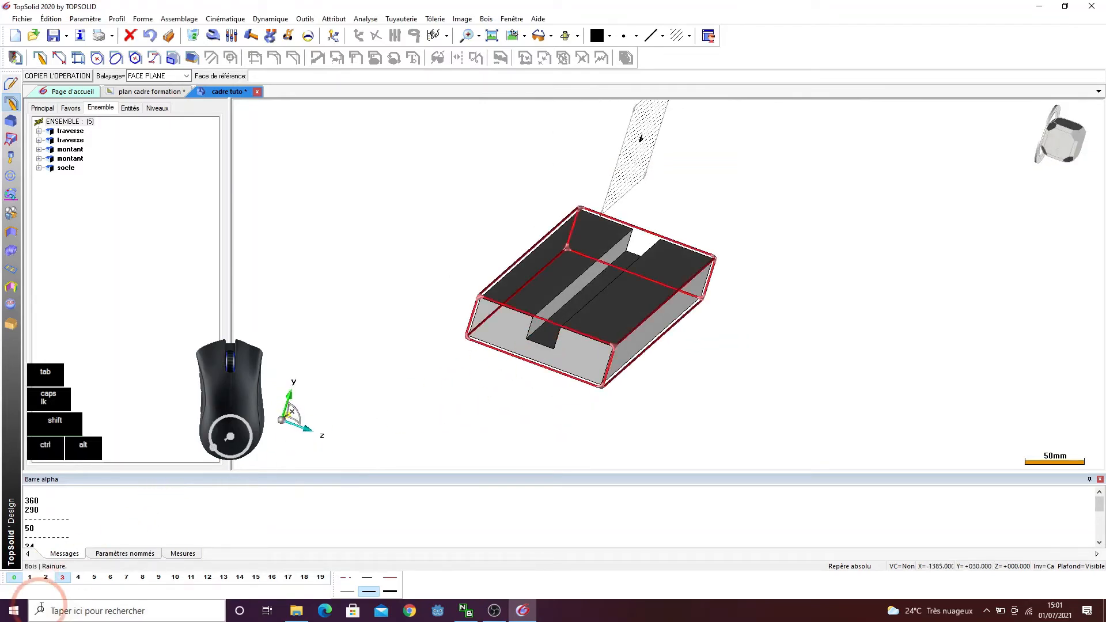
# - Show levels 2 and 1 again and display the assembled frame from the side
pyautogui.click(47, 577)
pyautogui.click(47, 577)
pyautogui.click(47, 577)
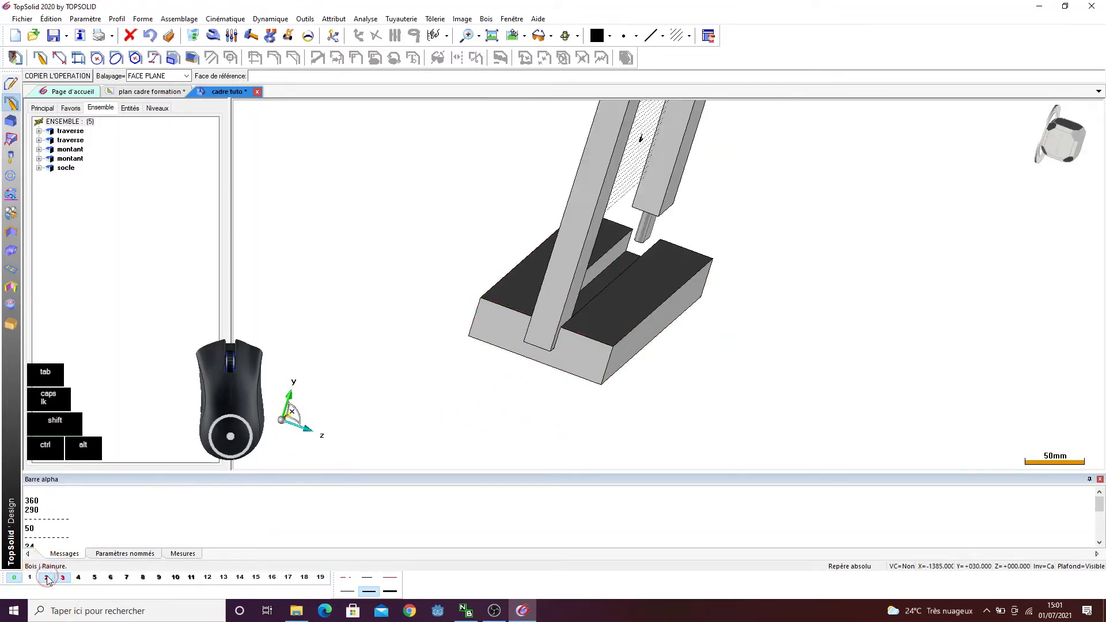
pyautogui.click(31, 577)
pyautogui.click(512, 35)
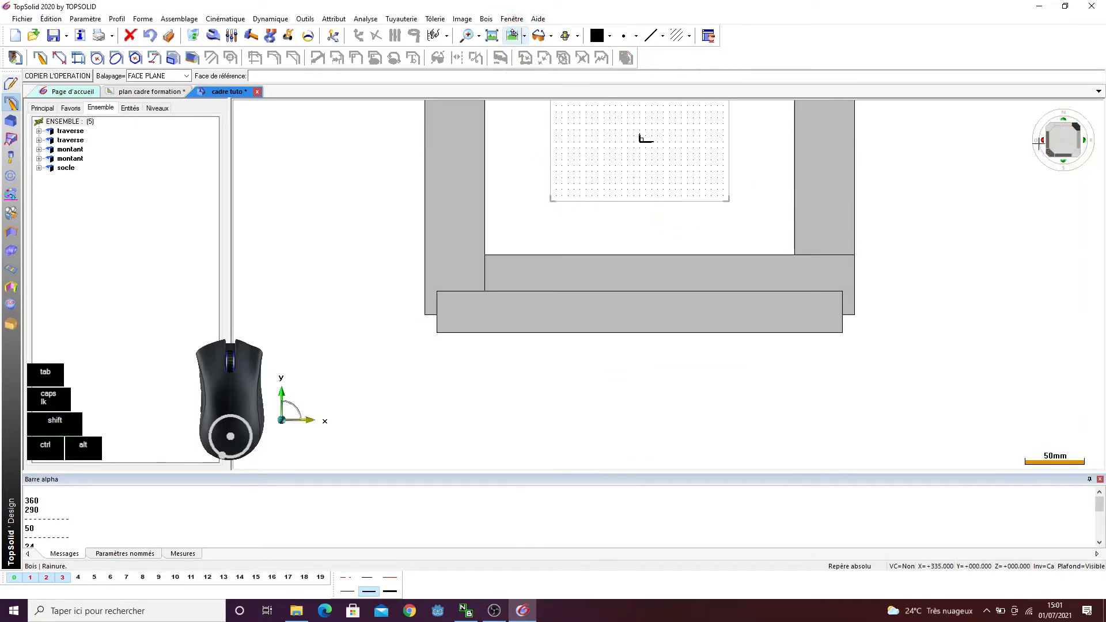
pyautogui.click(1041, 139)
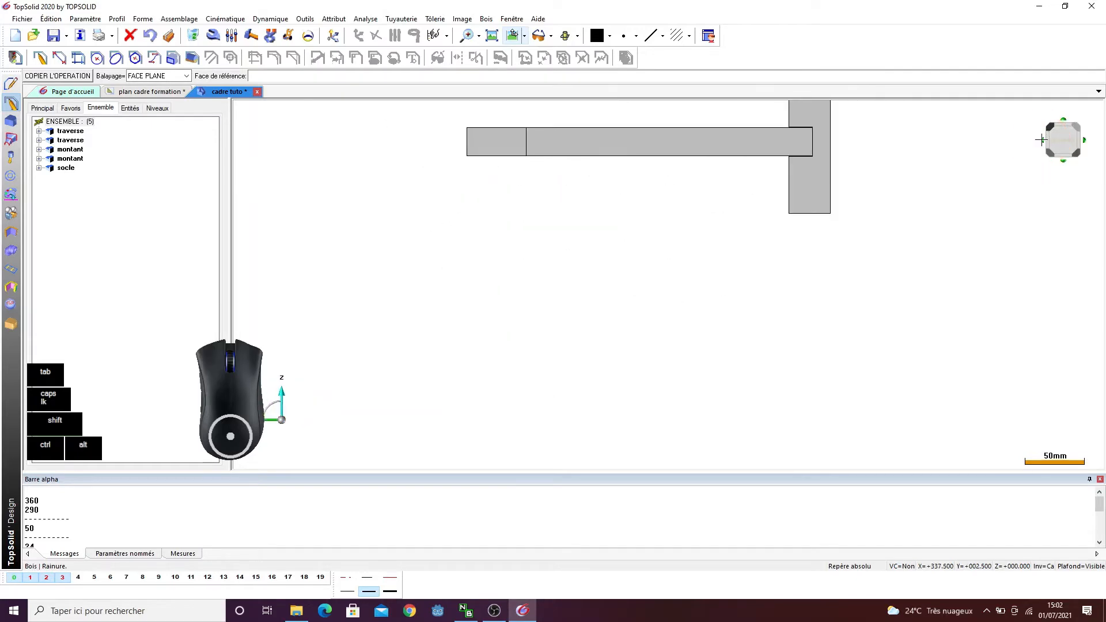
# - Inspect the assembled frame and its fit in the base from several sides and in perspective, and save the model
pyautogui.scroll(3, 758, 203)
pyautogui.scroll(3, 758, 203)
pyautogui.scroll(-6, 756, 261)
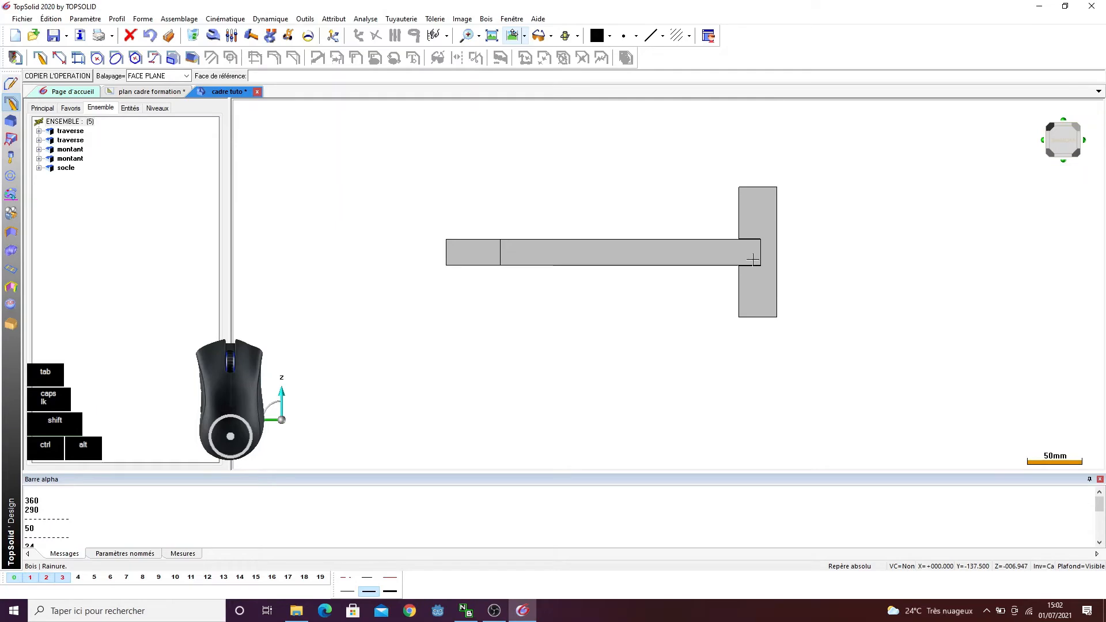
pyautogui.press('Up')
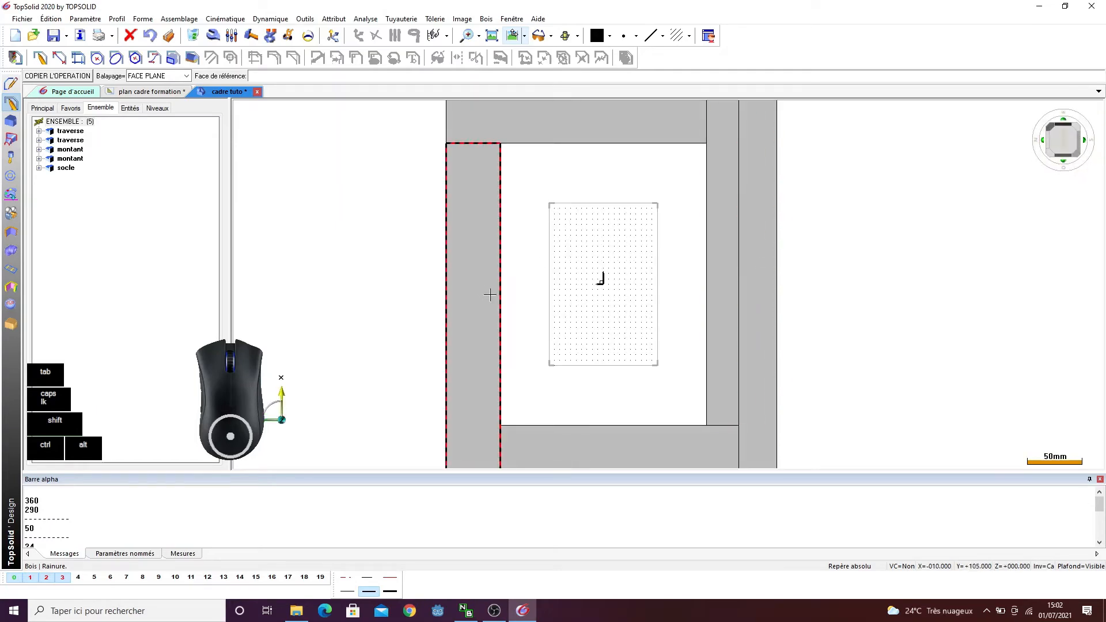
pyautogui.press('Up')
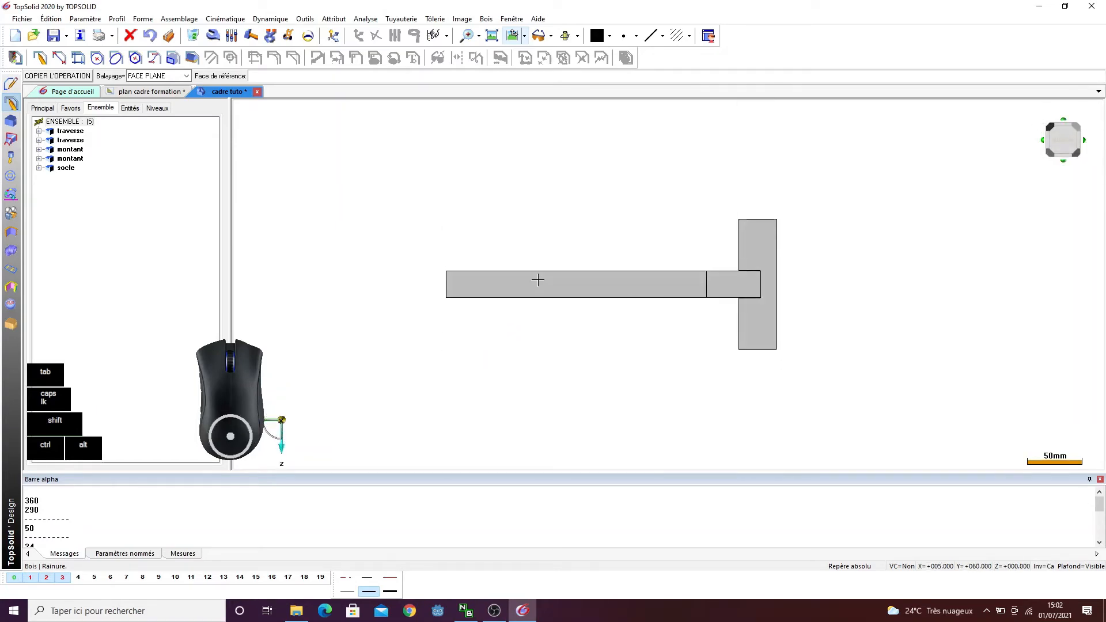
pyautogui.press('Up')
pyautogui.keyDown('ctrl'); pyautogui.moveTo(447, 266); pyautogui.dragTo(502, 196); pyautogui.keyUp('ctrl')
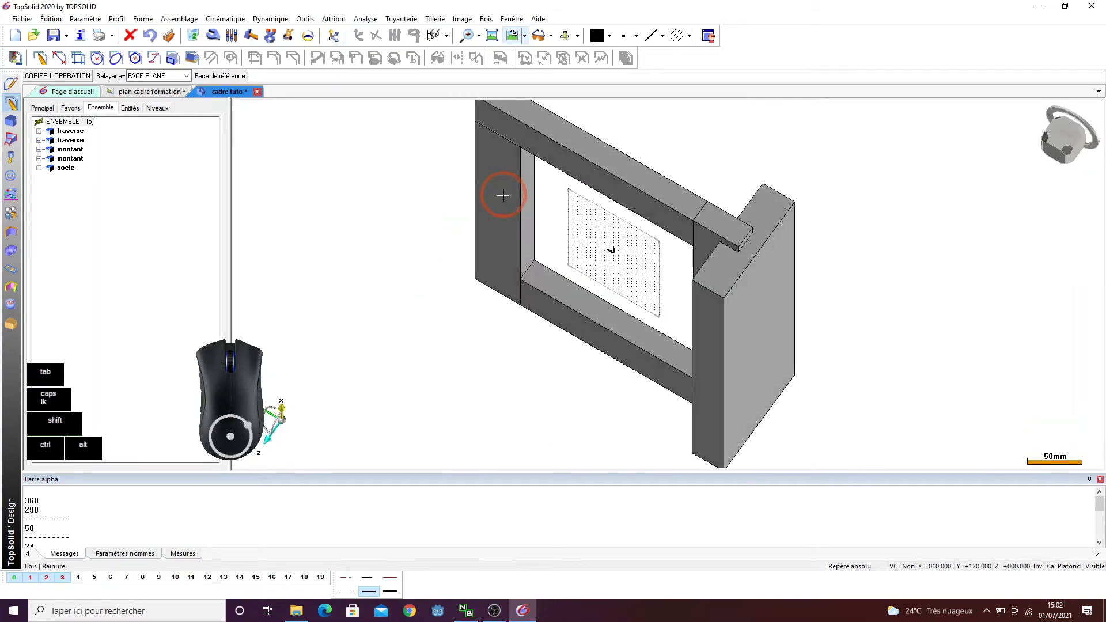
pyautogui.click(512, 35)
pyautogui.click(547, 271)
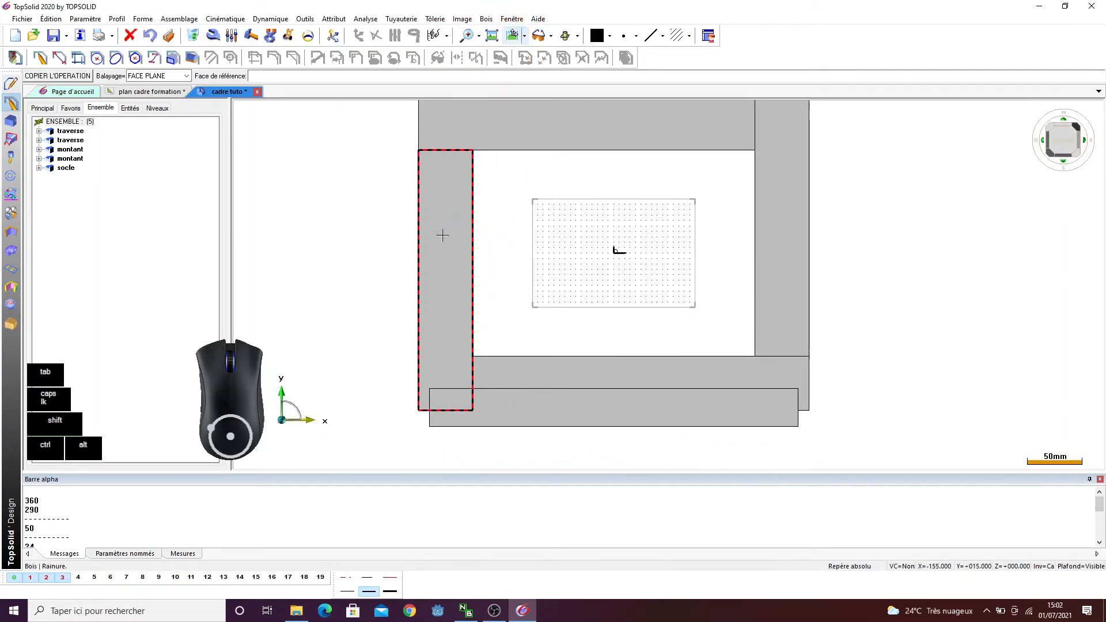
pyautogui.keyDown('ctrl'); pyautogui.moveTo(418, 237); pyautogui.dragTo(475, 239); pyautogui.keyUp('ctrl')
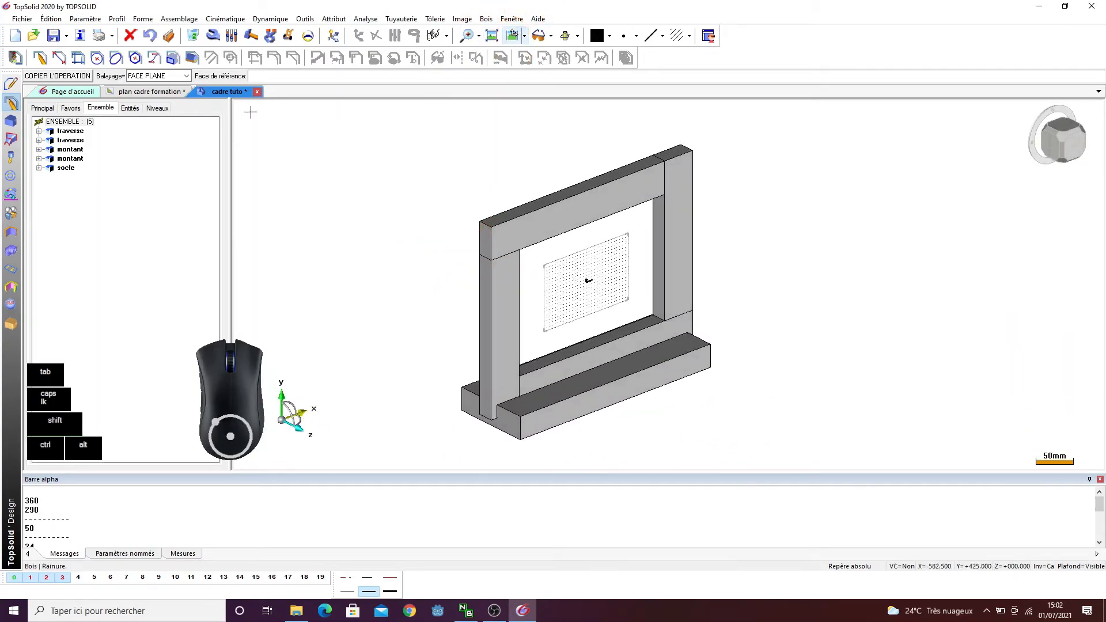
pyautogui.click(55, 36)
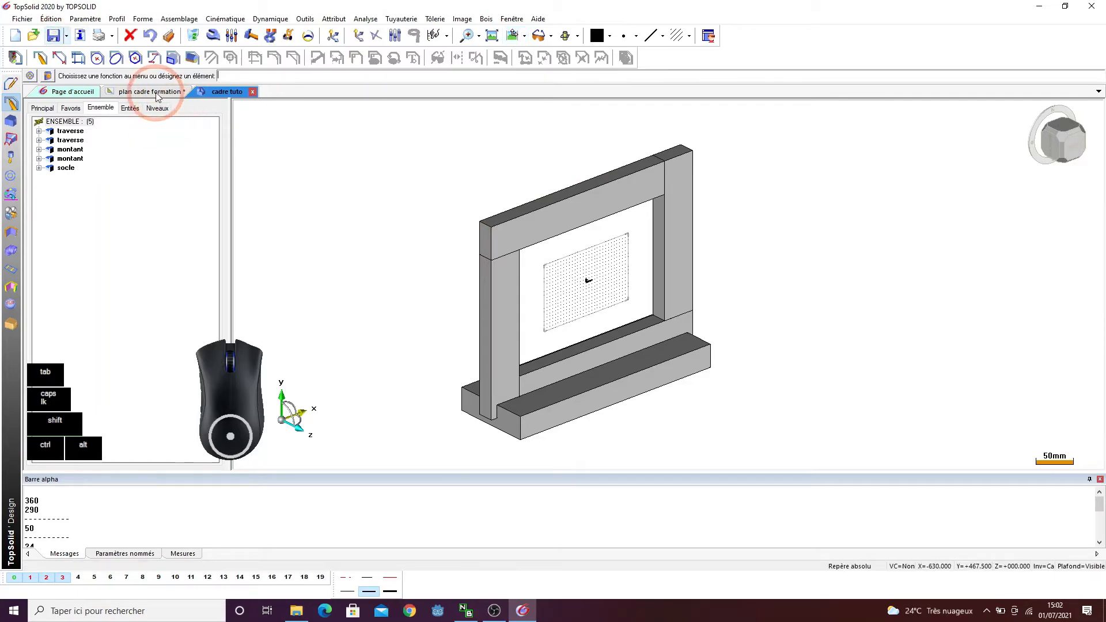
# - In the plan cadre formation drawing, add a quick horizontal dimension to the chamfer on the base's upper corner
pyautogui.scroll(-2, 544, 291)
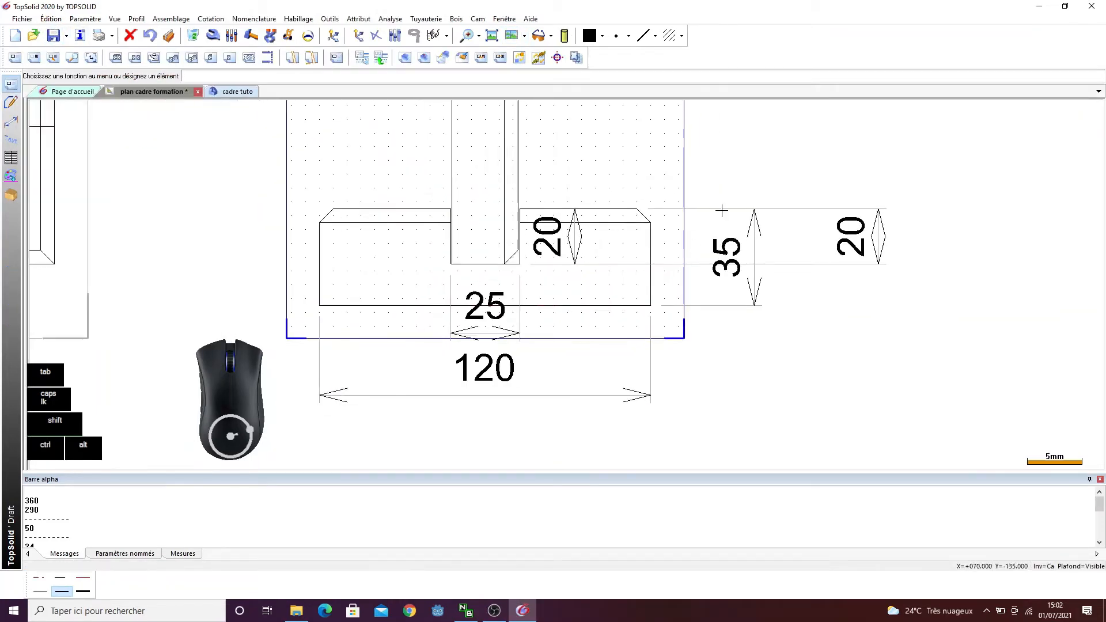
pyautogui.scroll(2, 716, 172)
pyautogui.click(197, 19)
pyautogui.click(221, 32)
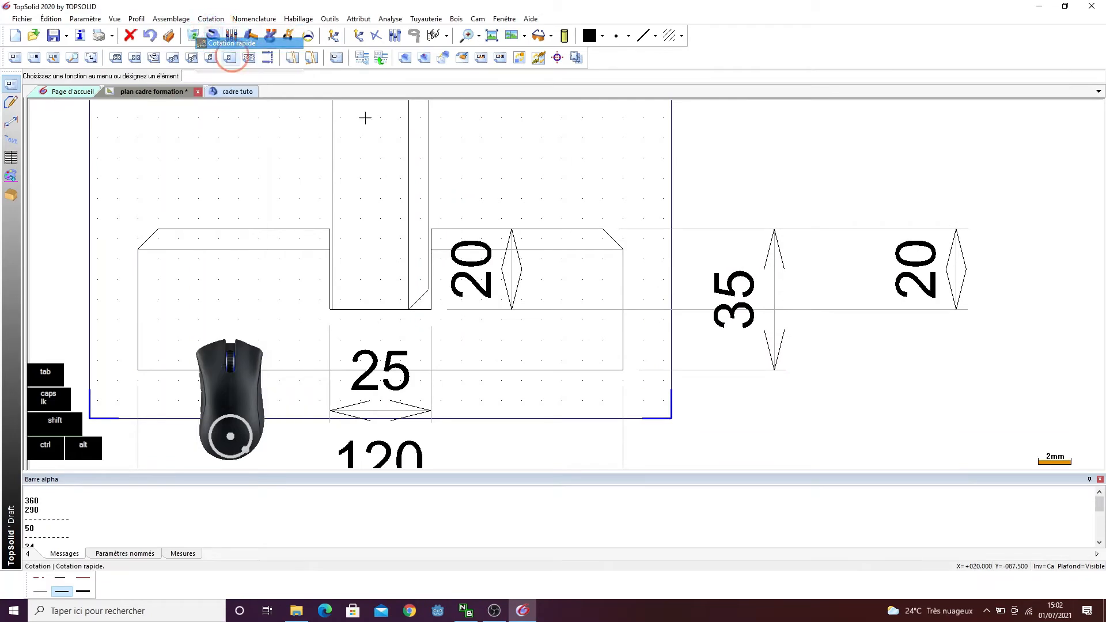
pyautogui.scroll(1, 665, 275)
pyautogui.click(565, 224)
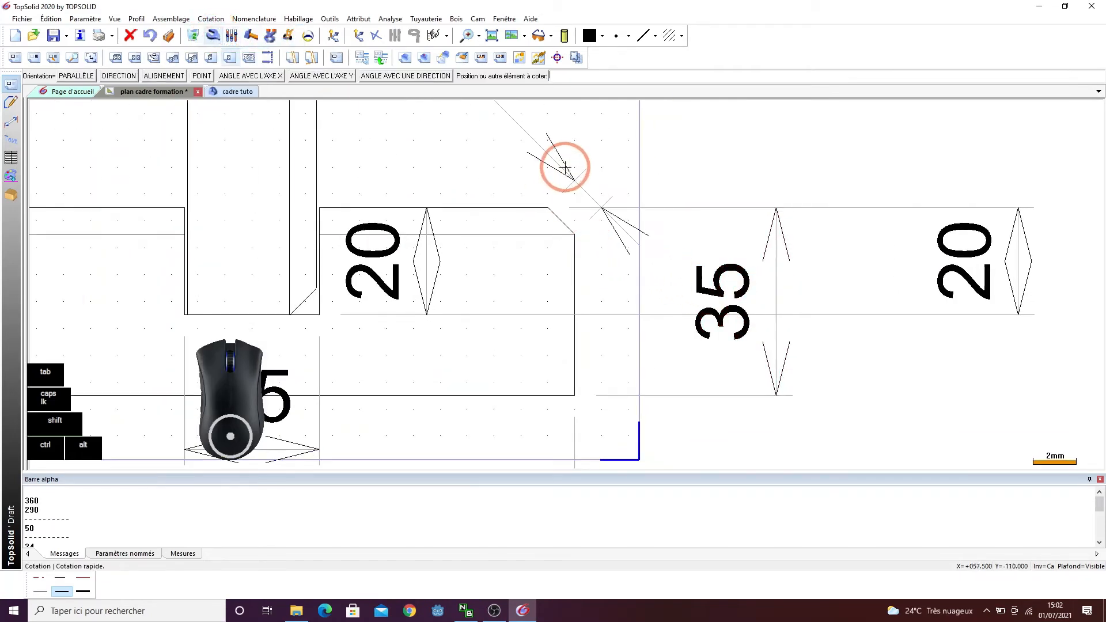
pyautogui.click(602, 164)
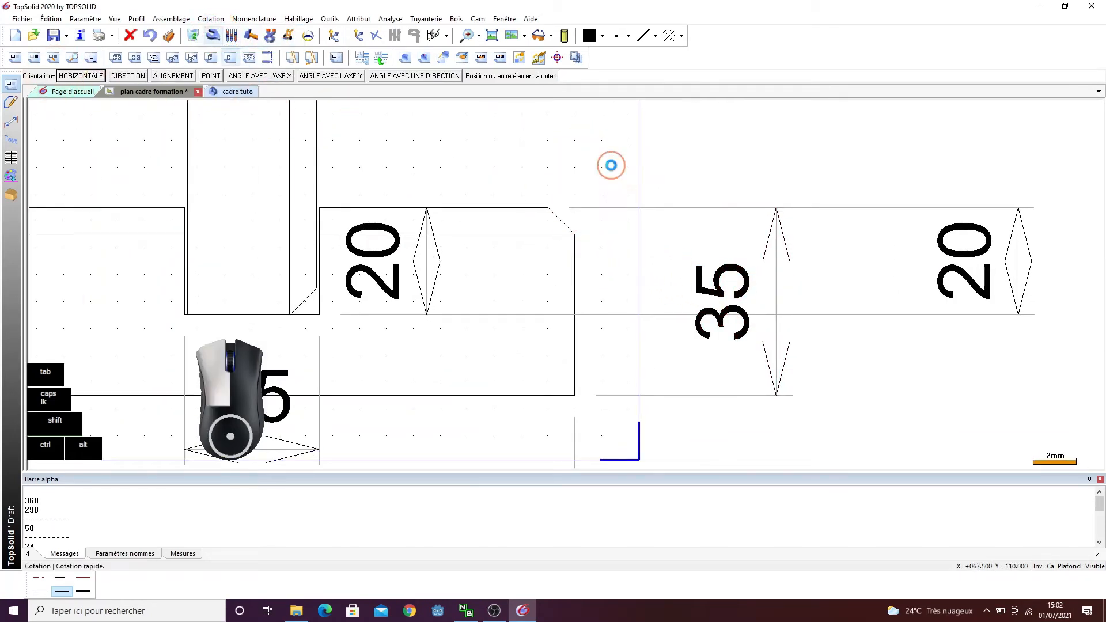
pyautogui.scroll(-1, 605, 227)
# - In the cadre tuto model, chamfer the base's upper outer edges by 5 mm on both sides of the groove, including the short end edges
pyautogui.click(229, 93)
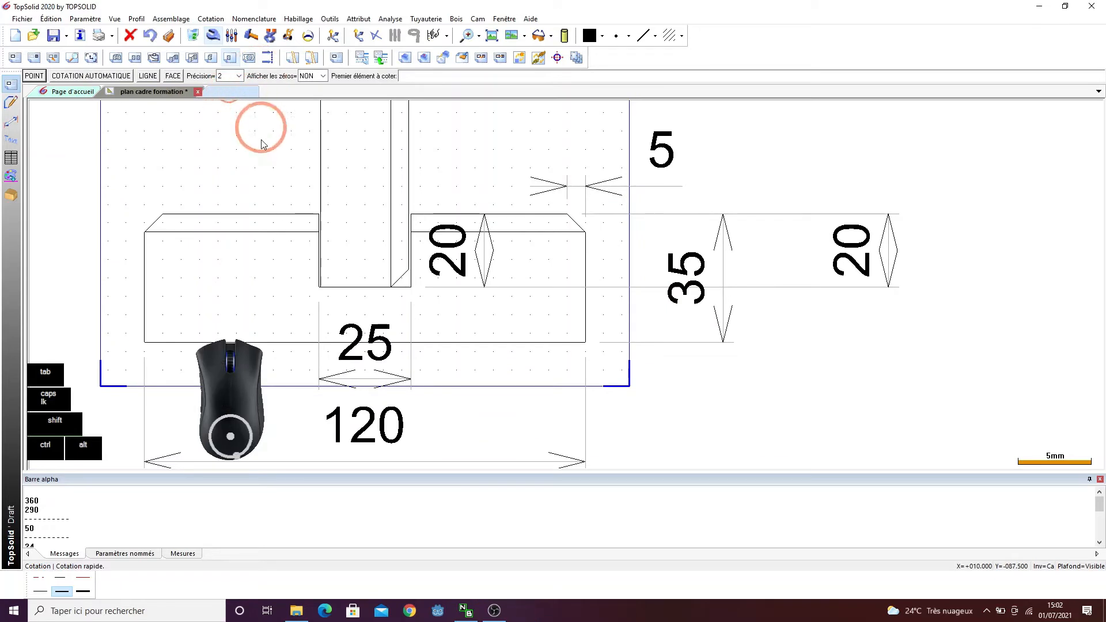
pyautogui.scroll(1, 543, 267)
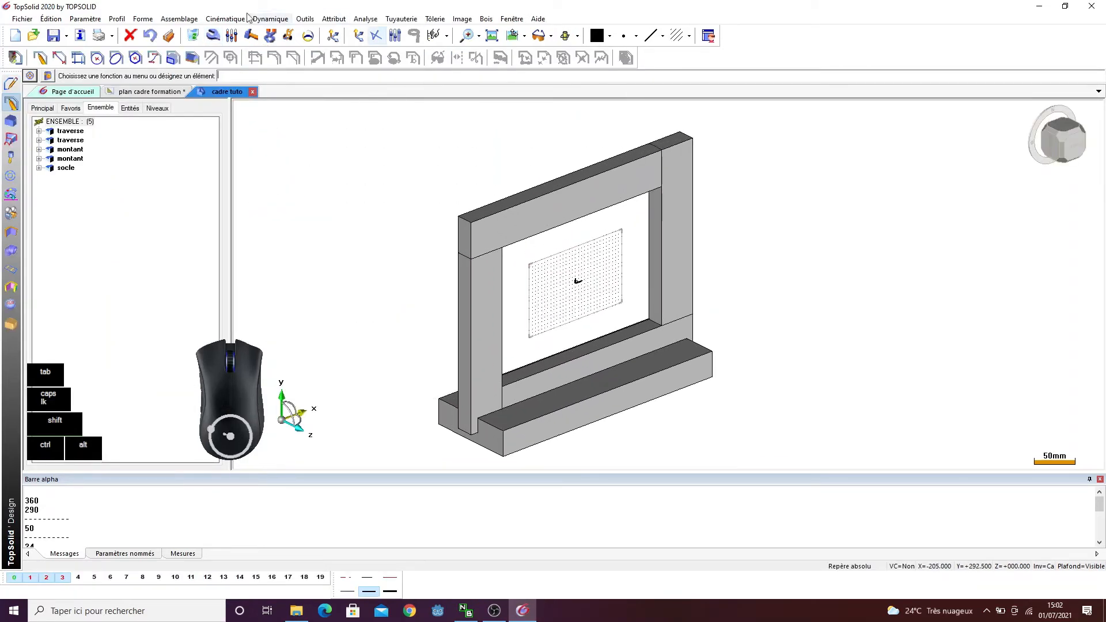
pyautogui.click(143, 19)
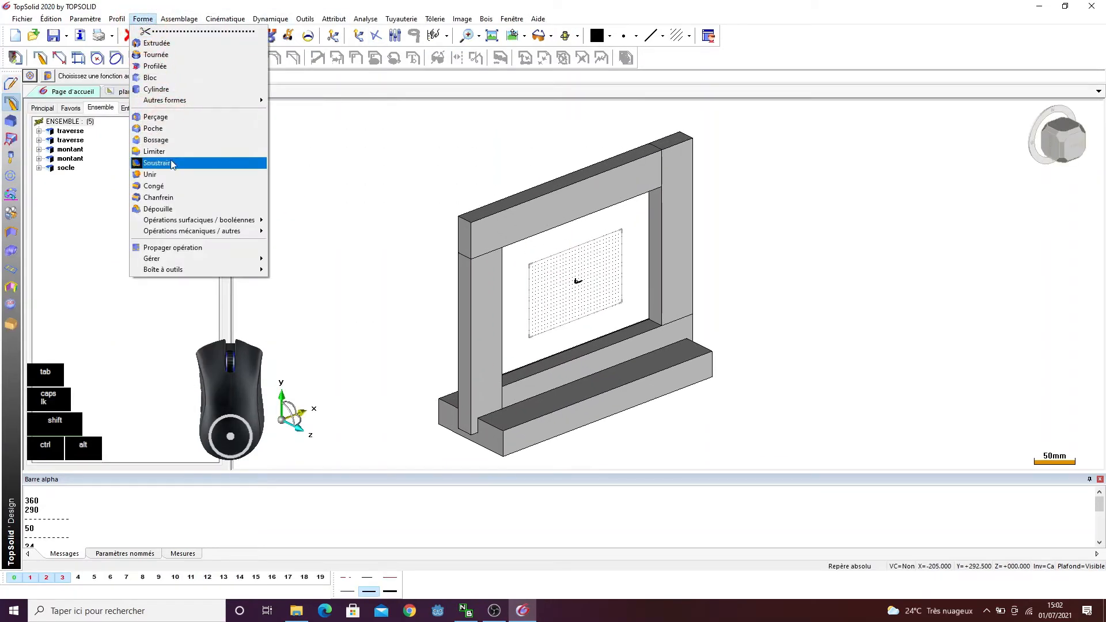
pyautogui.click(179, 199)
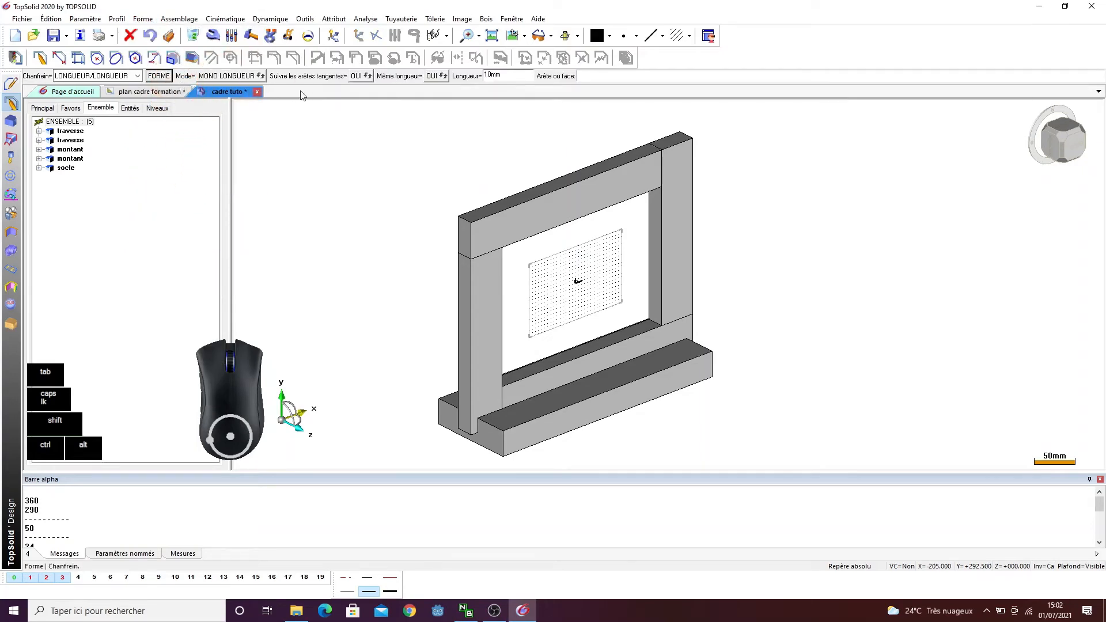
pyautogui.click(511, 77)
pyautogui.scroll(2, 536, 447)
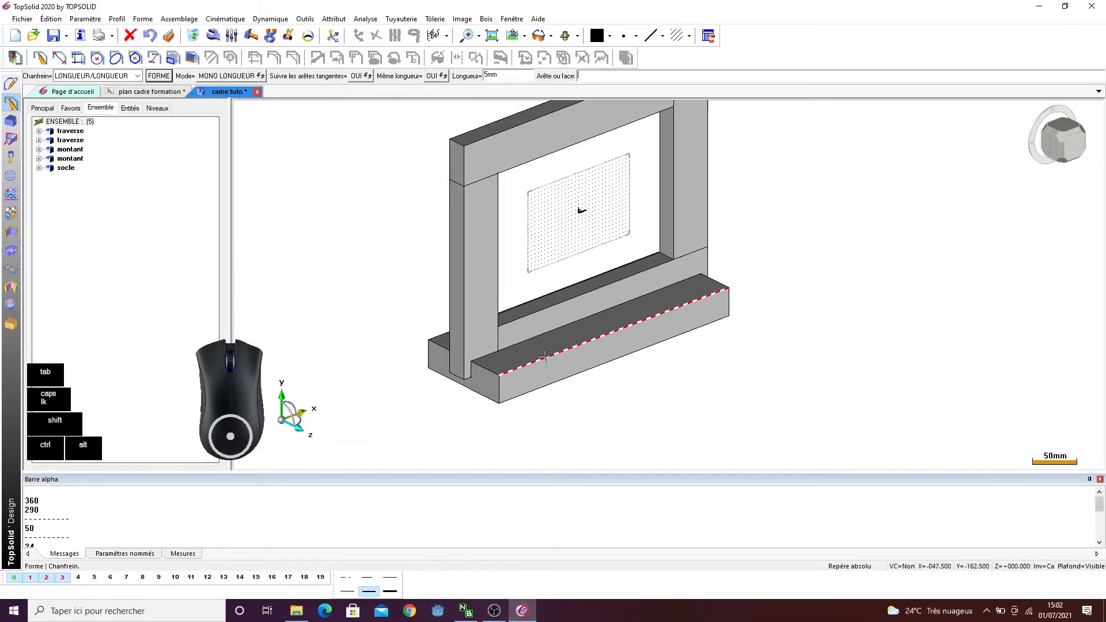
pyautogui.click(506, 360)
pyautogui.click(435, 349)
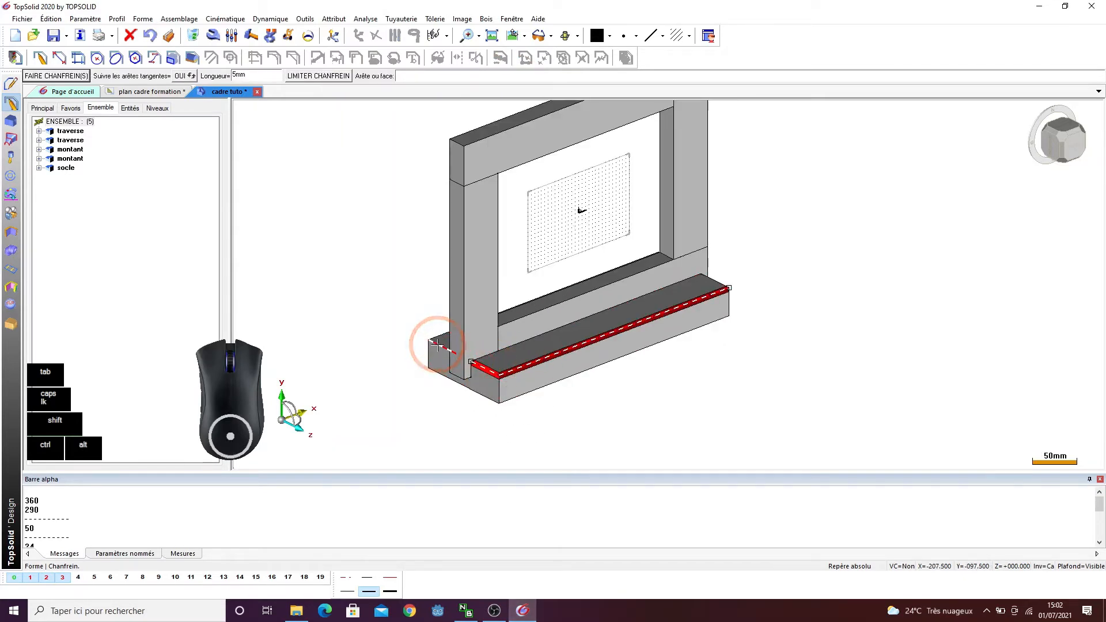
pyautogui.moveTo(774, 299); pyautogui.dragTo(812, 279, button='middle')
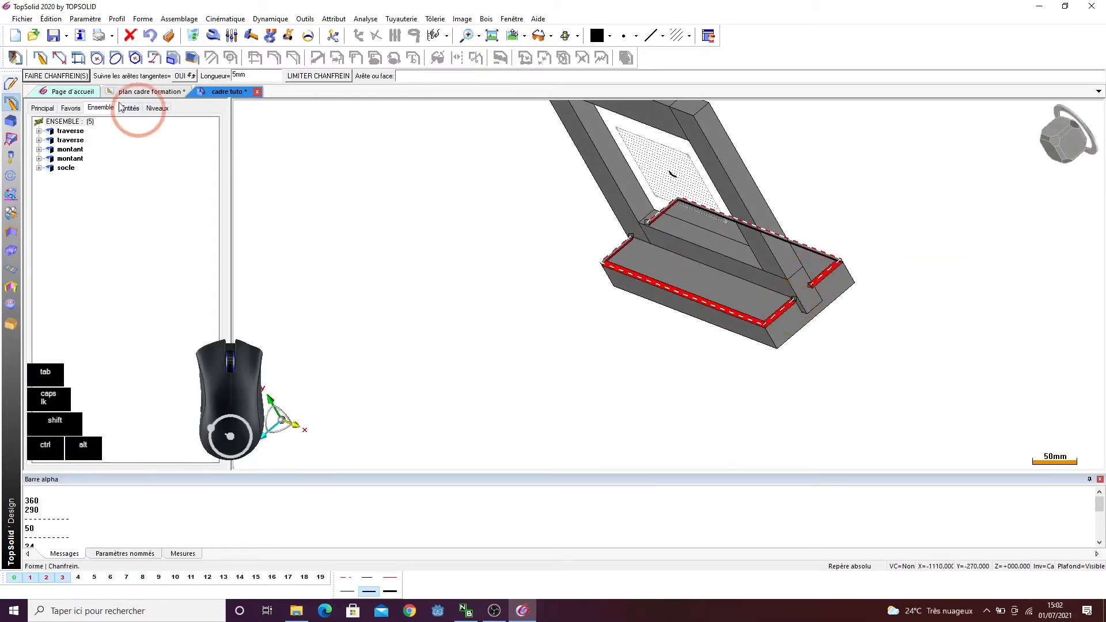
pyautogui.click(438, 239)
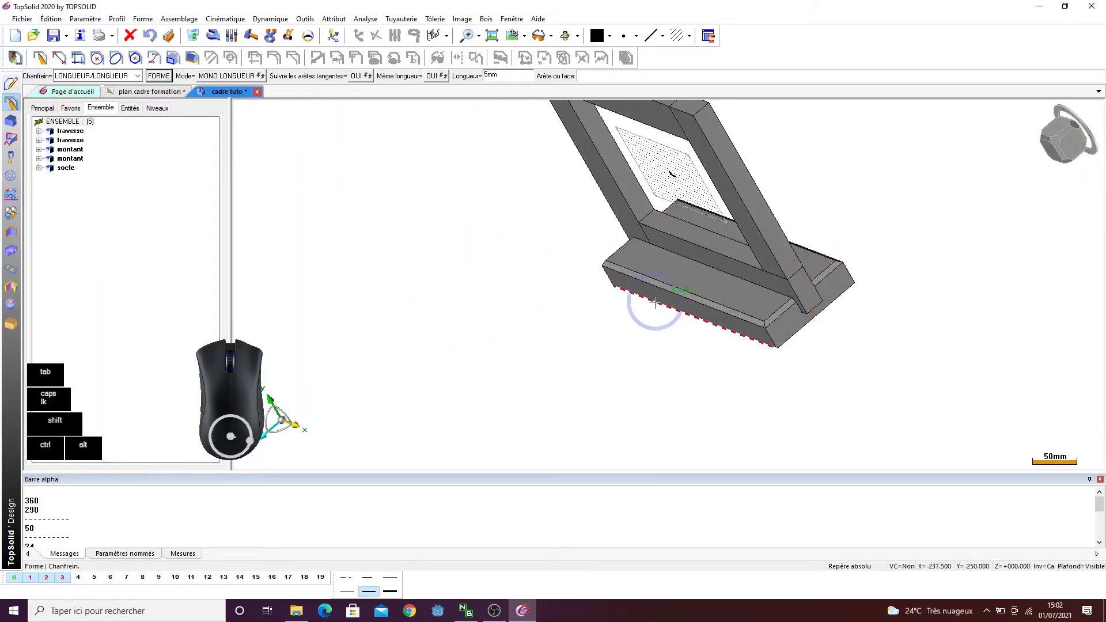
# - Hide level 3 so that only the frame without the base is displayed
pyautogui.scroll(-2, 655, 301)
pyautogui.keyDown('ctrl'); pyautogui.moveTo(654, 302); pyautogui.dragTo(662, 347); pyautogui.keyUp('ctrl')
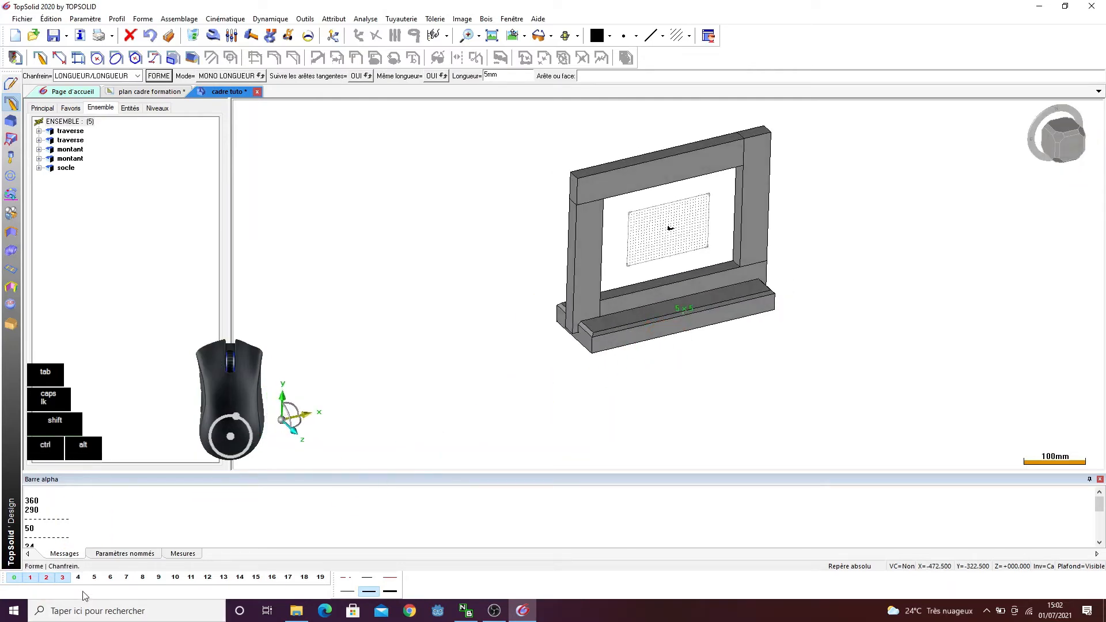
pyautogui.click(62, 577)
pyautogui.scroll(2, 703, 222)
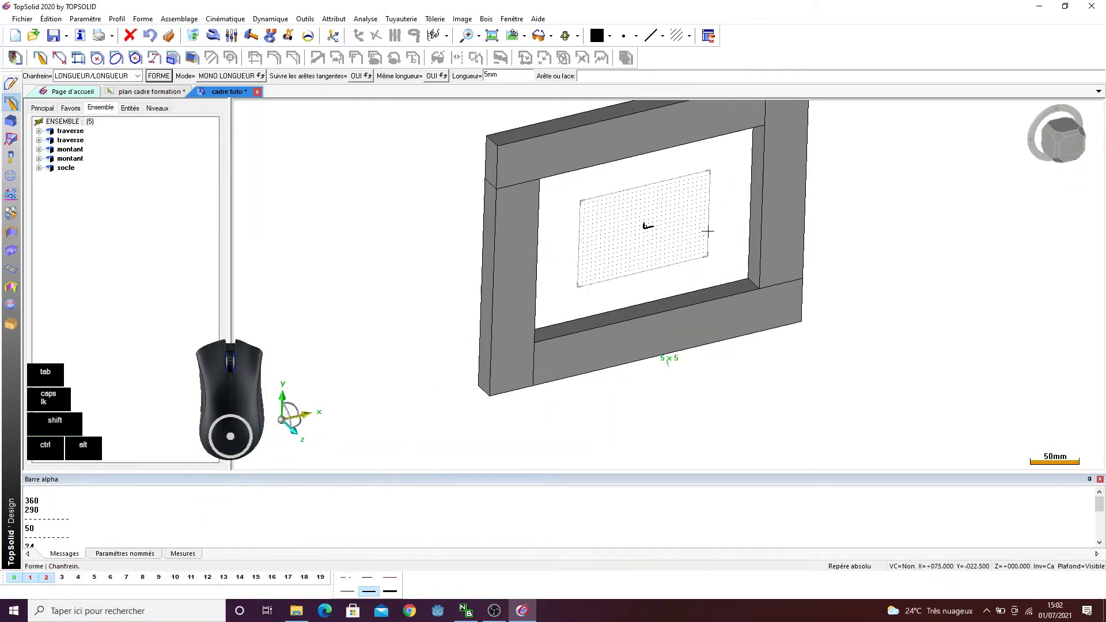
# - In the plan cadre formation drawing, measure the frame's chamfer width with a temporary quick dimension below the groove
pyautogui.click(168, 93)
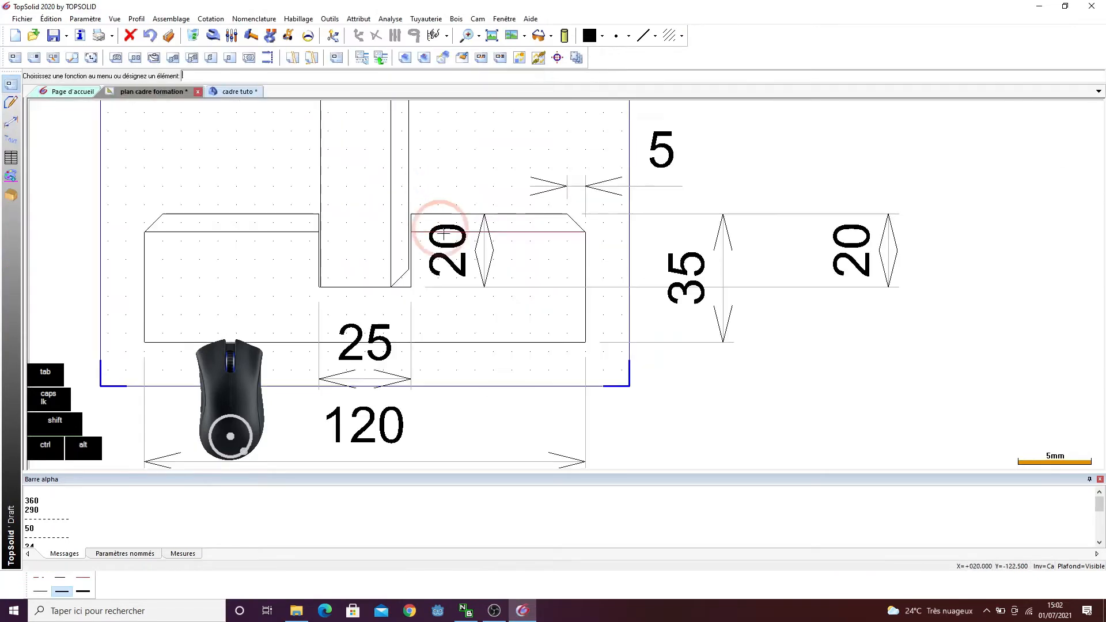
pyautogui.scroll(-4, 490, 301)
pyautogui.scroll(2, 491, 302)
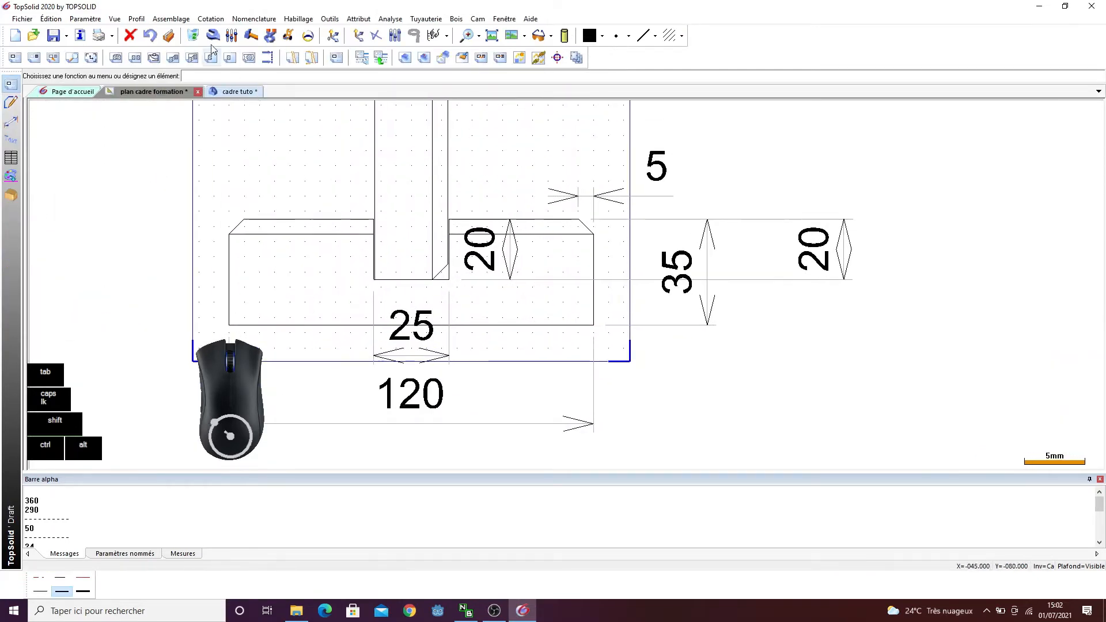
pyautogui.click(210, 18)
pyautogui.click(230, 43)
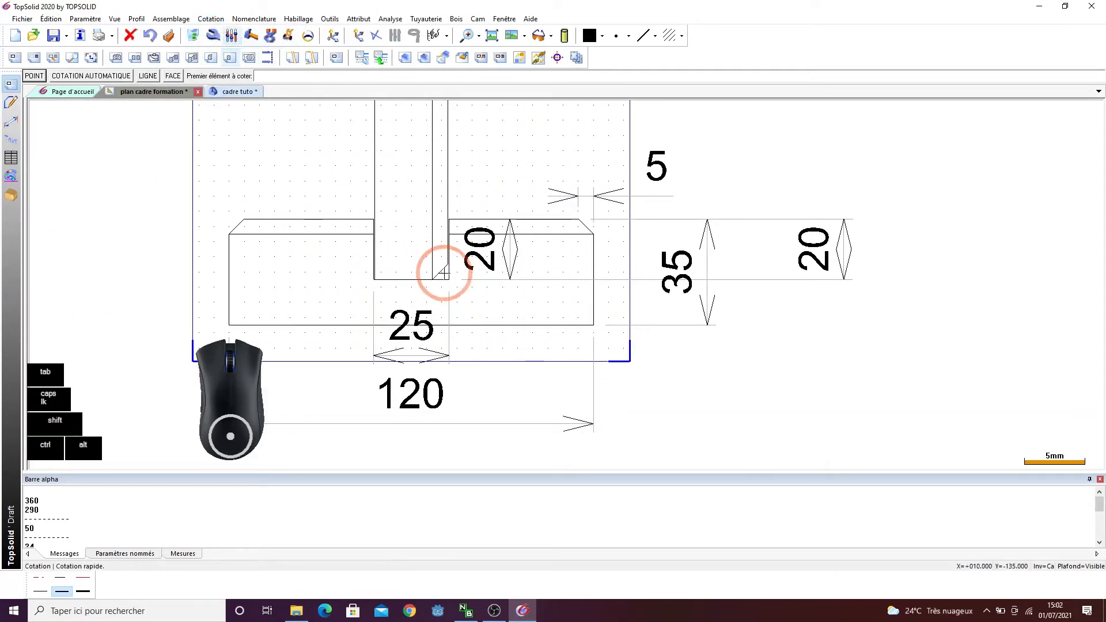
pyautogui.click(73, 81)
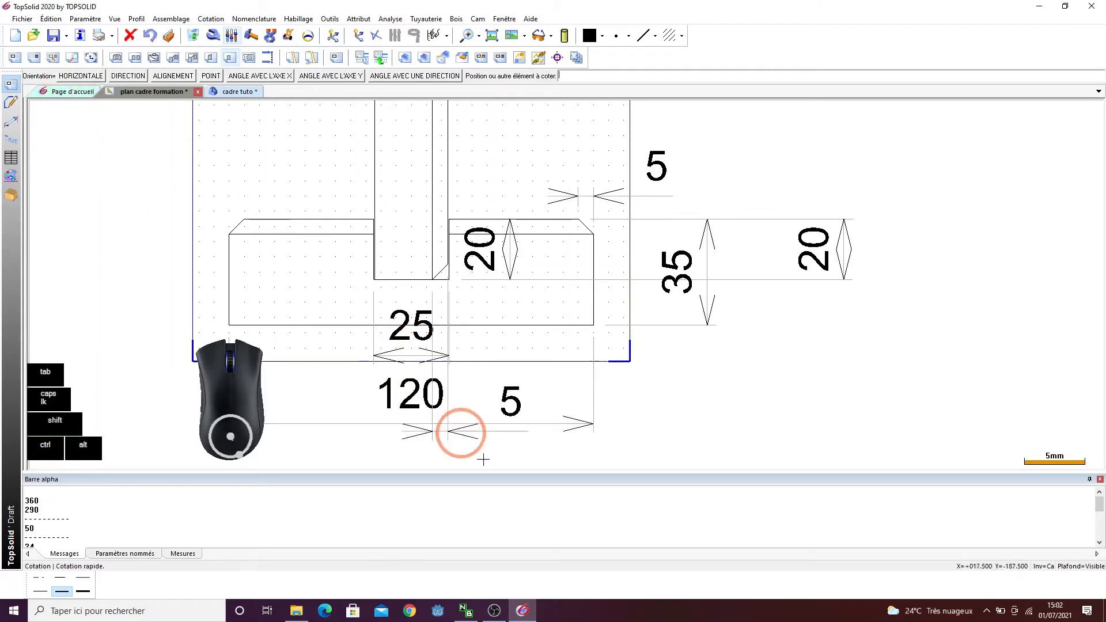
pyautogui.press('Escape')
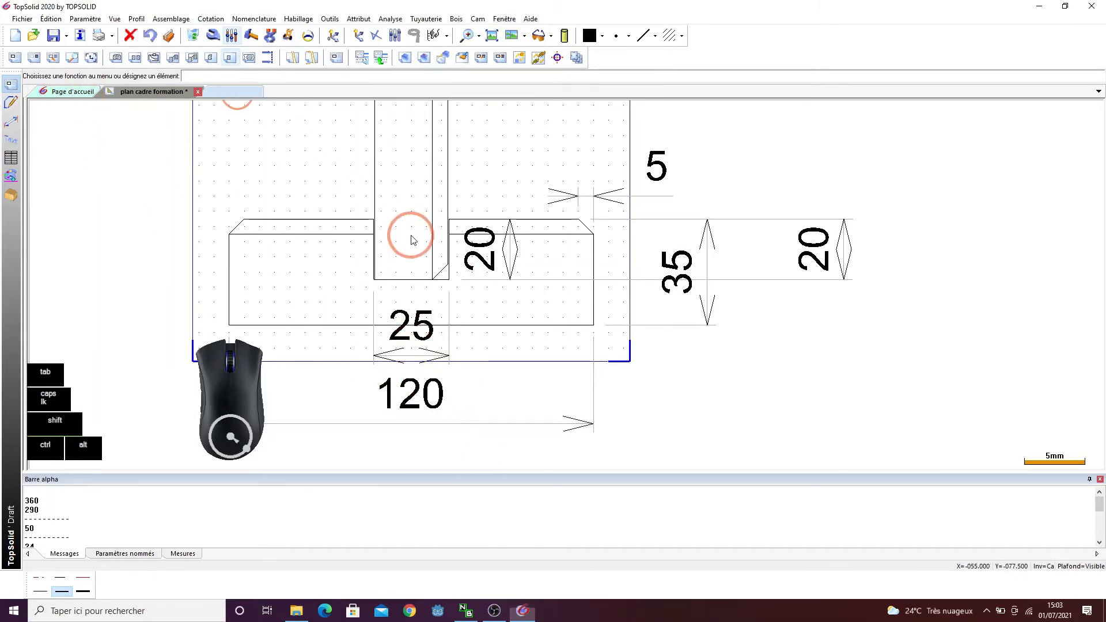
# - In the cadre tuto model, chamfer the upper crosspiece's front top edge and its left end's front vertical edge by 5 mm
pyautogui.scroll(1, 465, 245)
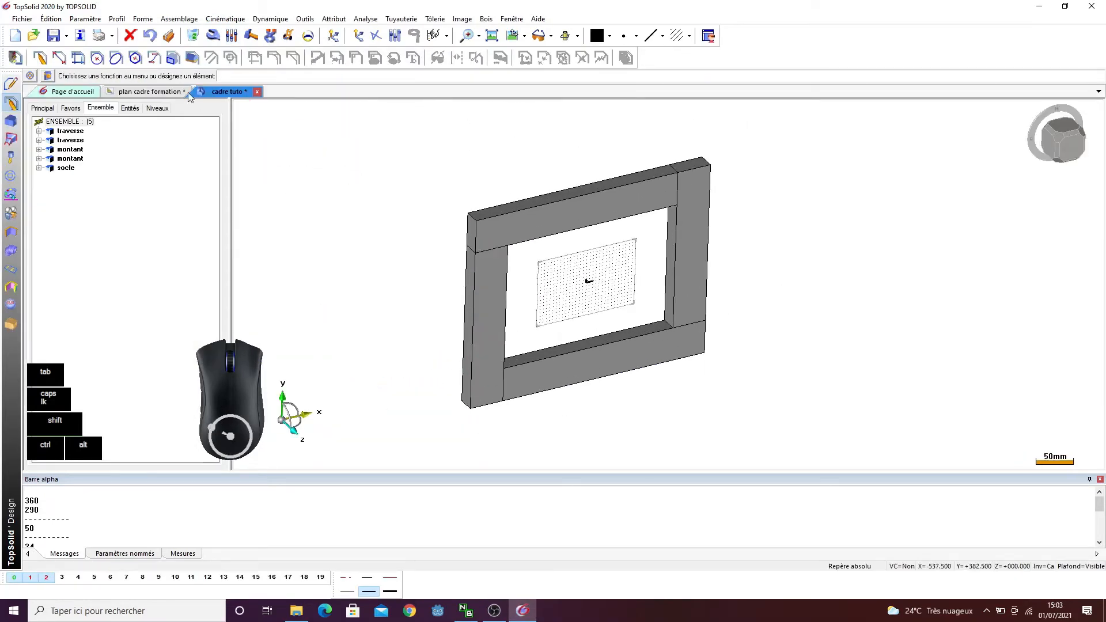
pyautogui.click(145, 19)
pyautogui.click(164, 196)
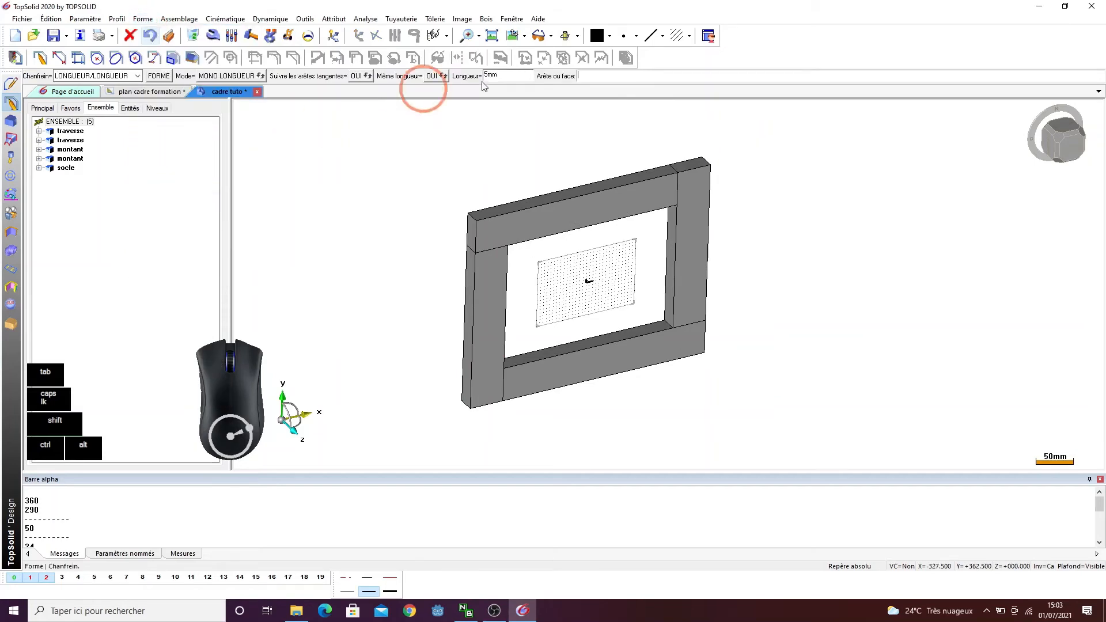
pyautogui.scroll(-1, 592, 225)
pyautogui.scroll(2, 593, 225)
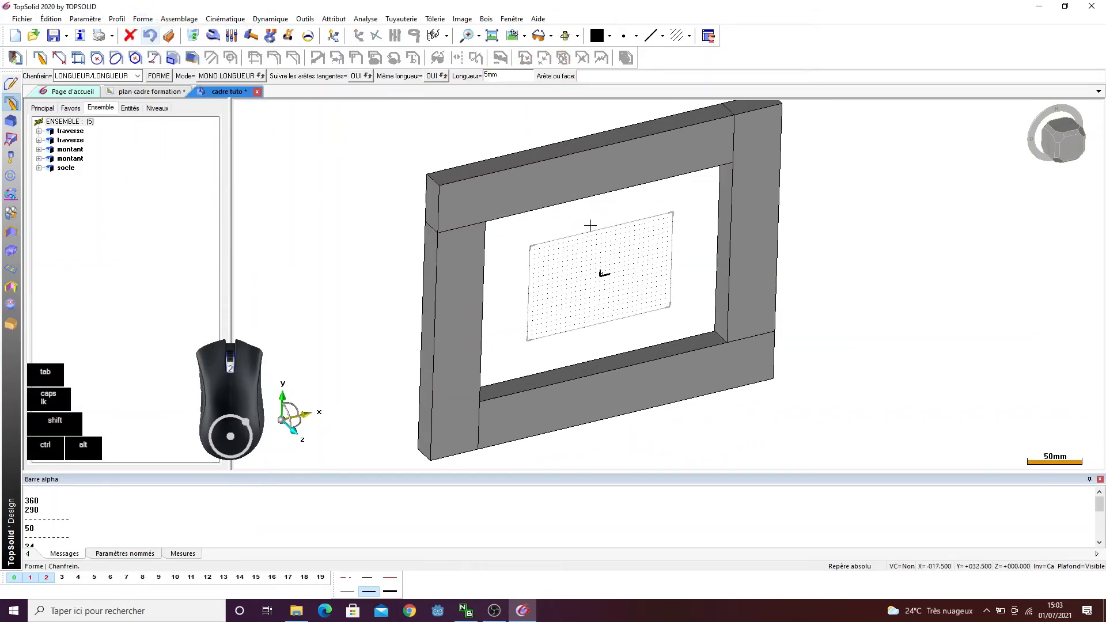
pyautogui.click(636, 138)
pyautogui.click(780, 119)
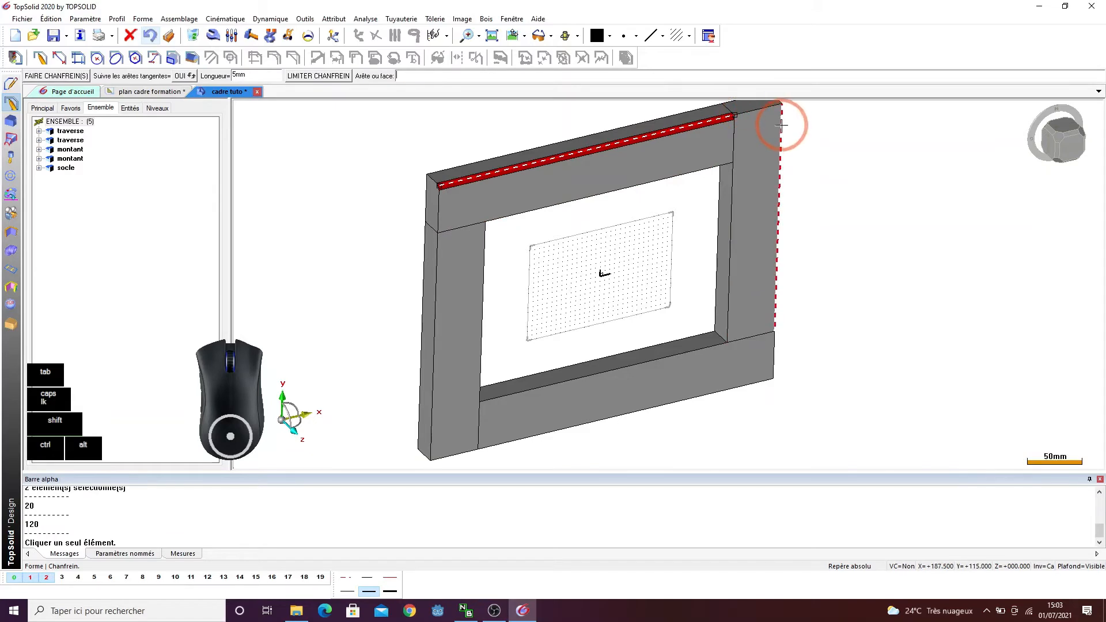
pyautogui.scroll(-1, 569, 292)
pyautogui.scroll(-1, 569, 292)
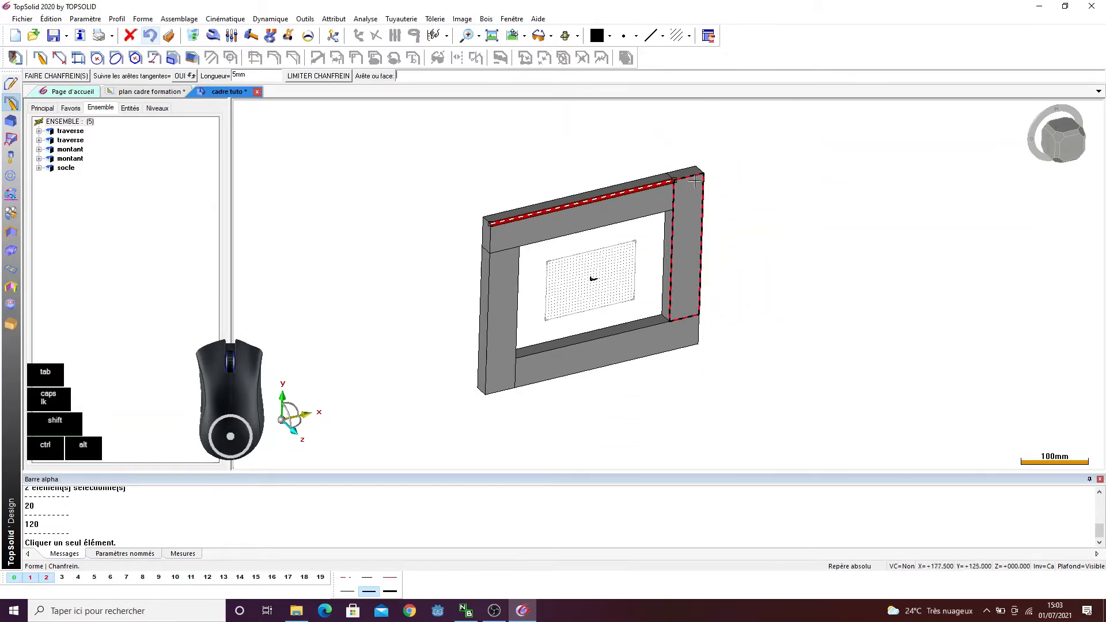
pyautogui.scroll(1, 499, 252)
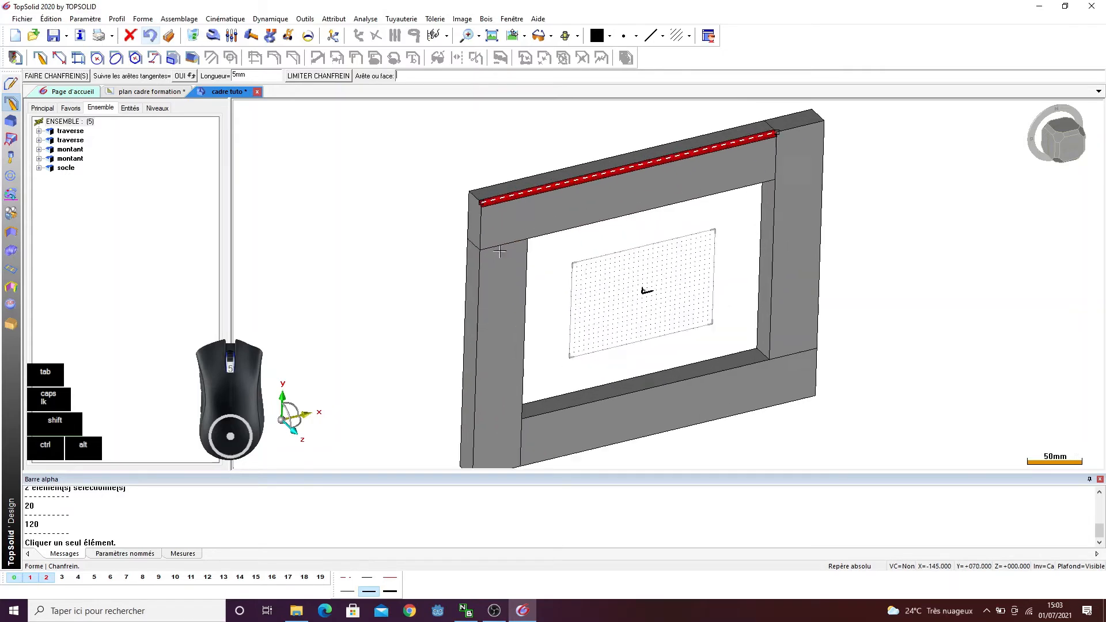
pyautogui.click(480, 222)
pyautogui.click(383, 186)
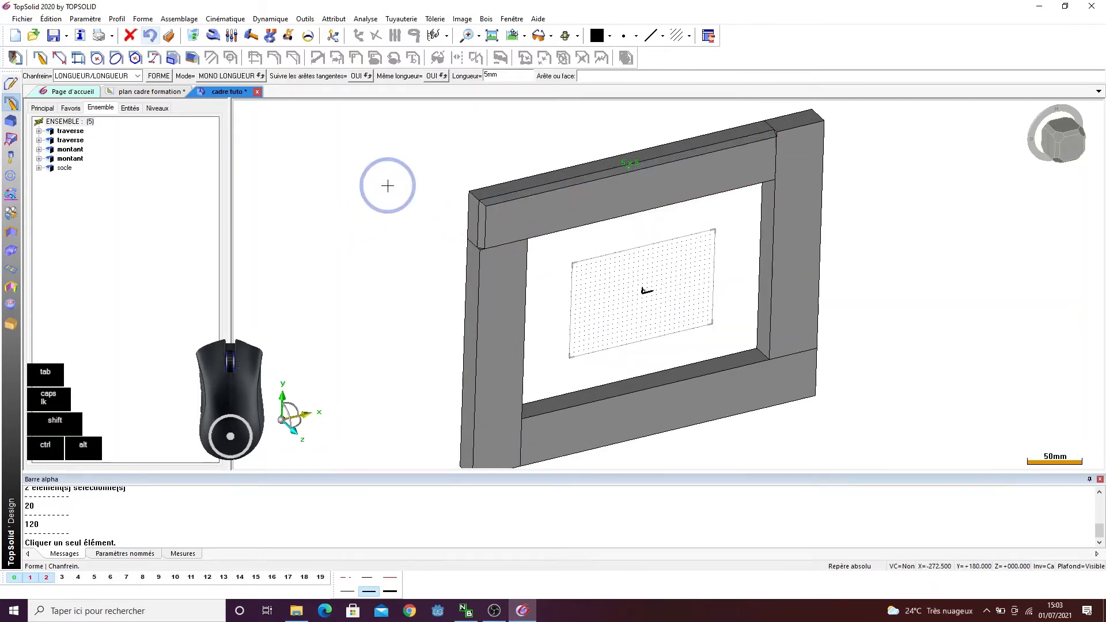
# - Chamfer the left upright's front edges by 5 mm along its outer side and bottom end
pyautogui.click(474, 275)
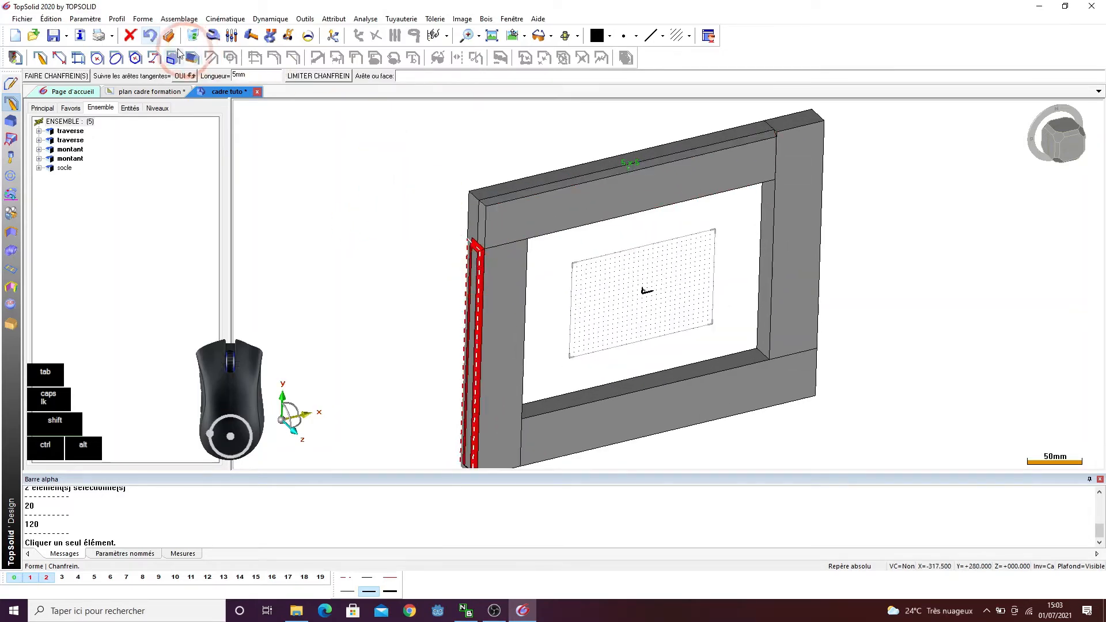
pyautogui.click(418, 189)
pyautogui.scroll(-1, 418, 189)
pyautogui.scroll(1, 469, 325)
pyautogui.click(455, 300)
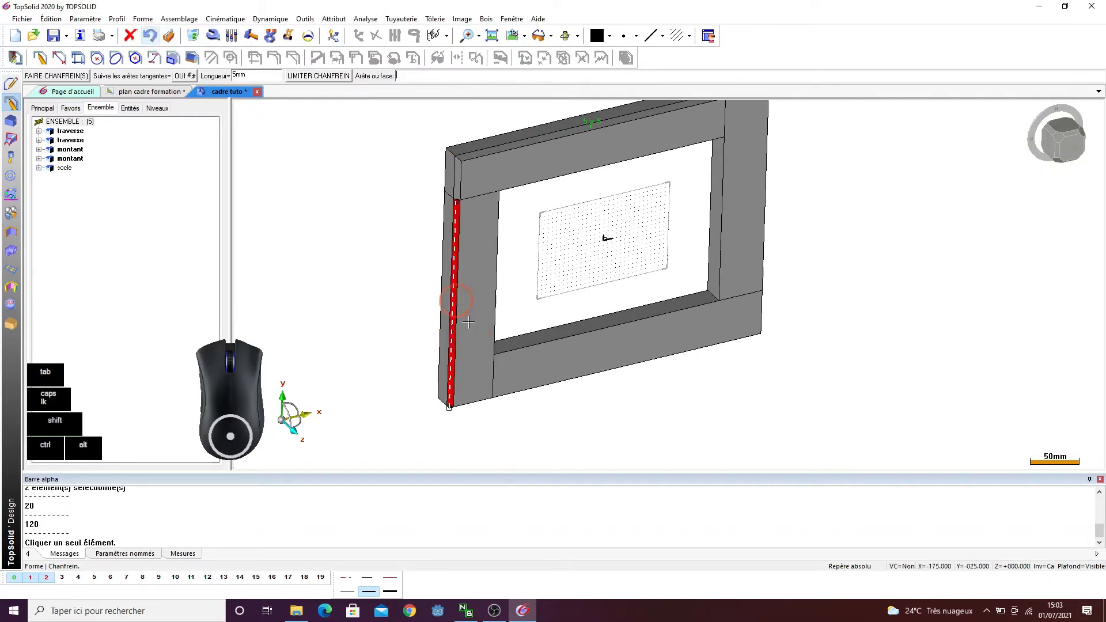
pyautogui.click(574, 425)
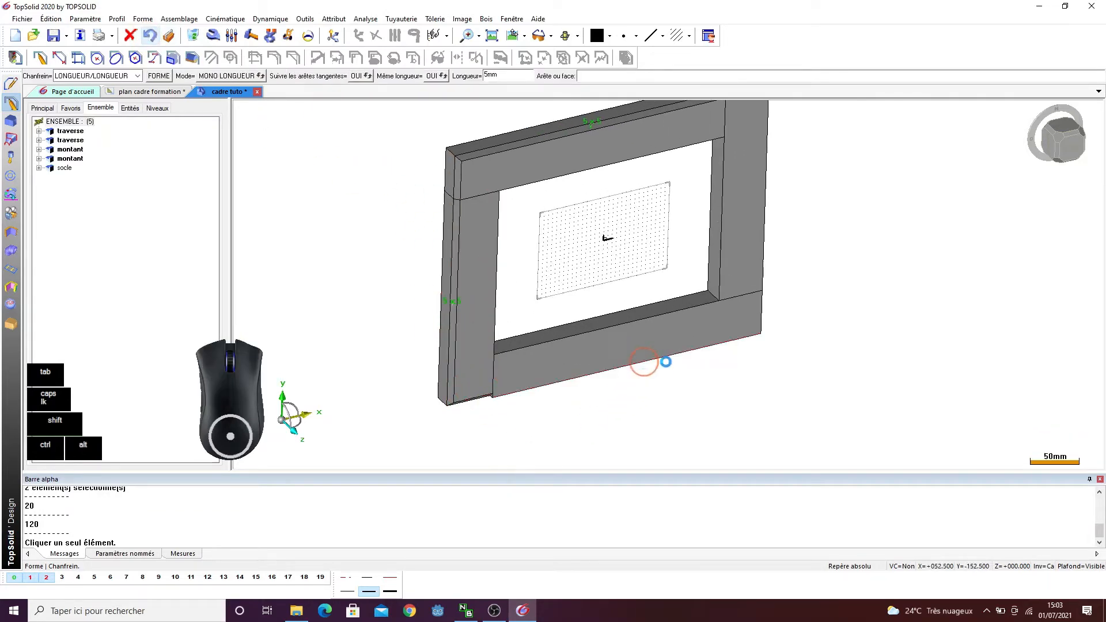
# - Chamfer the outer front edges of the lower crosspiece and the right upright by 5 mm to complete the frame's perimeter
pyautogui.click(643, 361)
pyautogui.click(784, 301)
pyautogui.scroll(-1, 772, 323)
pyautogui.scroll(1, 771, 183)
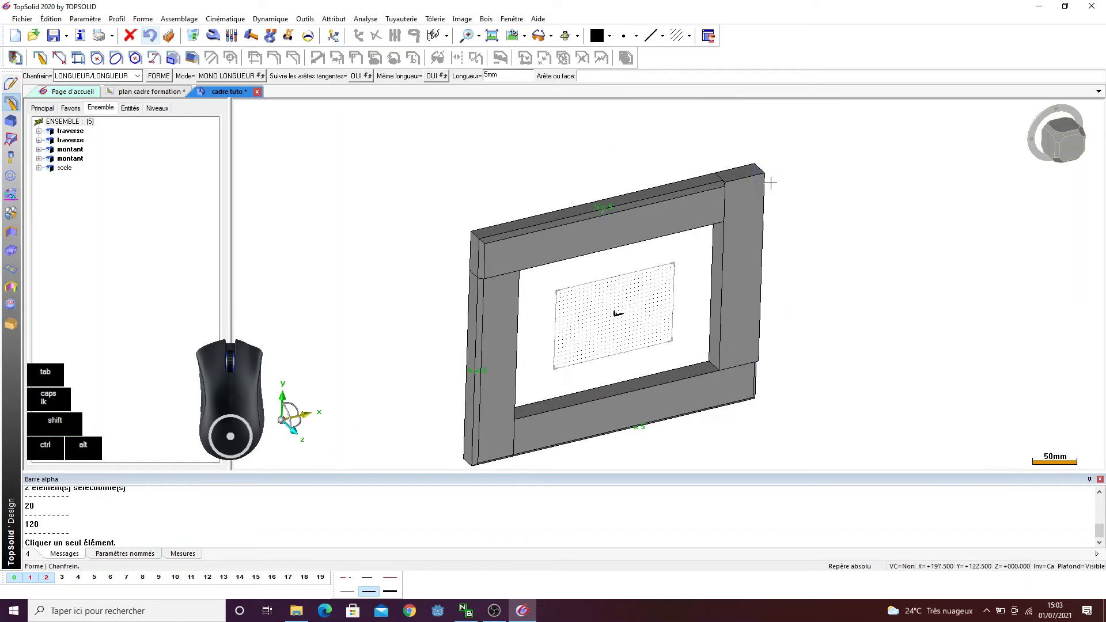
pyautogui.click(751, 178)
pyautogui.click(790, 143)
# - Save the cadre tuto model
pyautogui.keyDown('ctrl'); pyautogui.moveTo(789, 144); pyautogui.dragTo(752, 224, button='middle'); pyautogui.keyUp('ctrl')
pyautogui.keyDown('ctrl'); pyautogui.moveTo(752, 224); pyautogui.dragTo(564, 270); pyautogui.keyUp('ctrl')
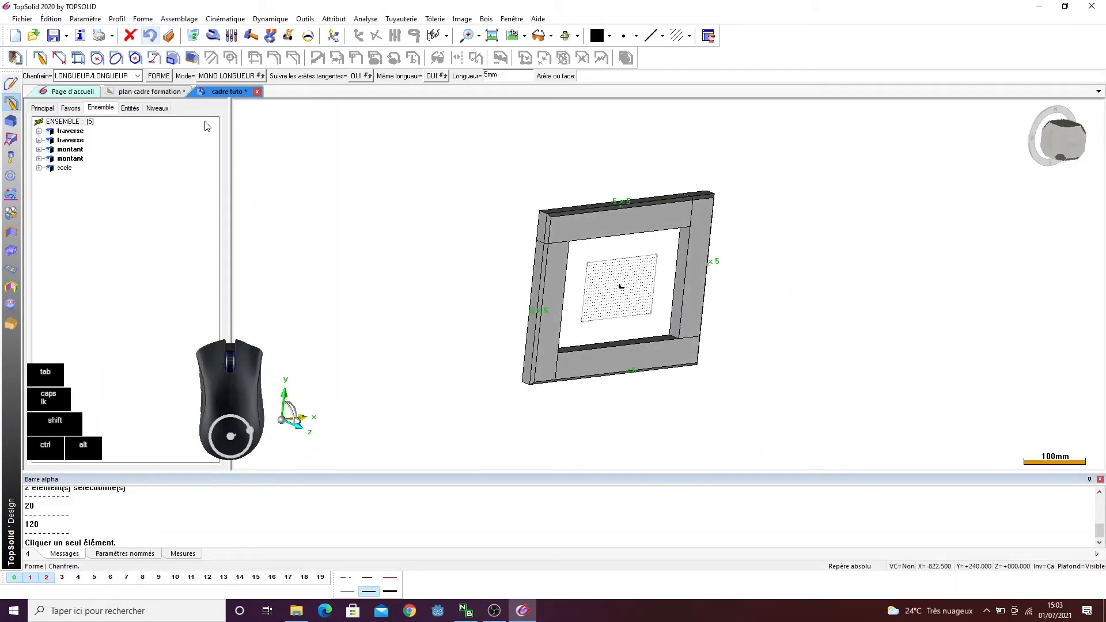
pyautogui.click(54, 36)
pyautogui.click(181, 133)
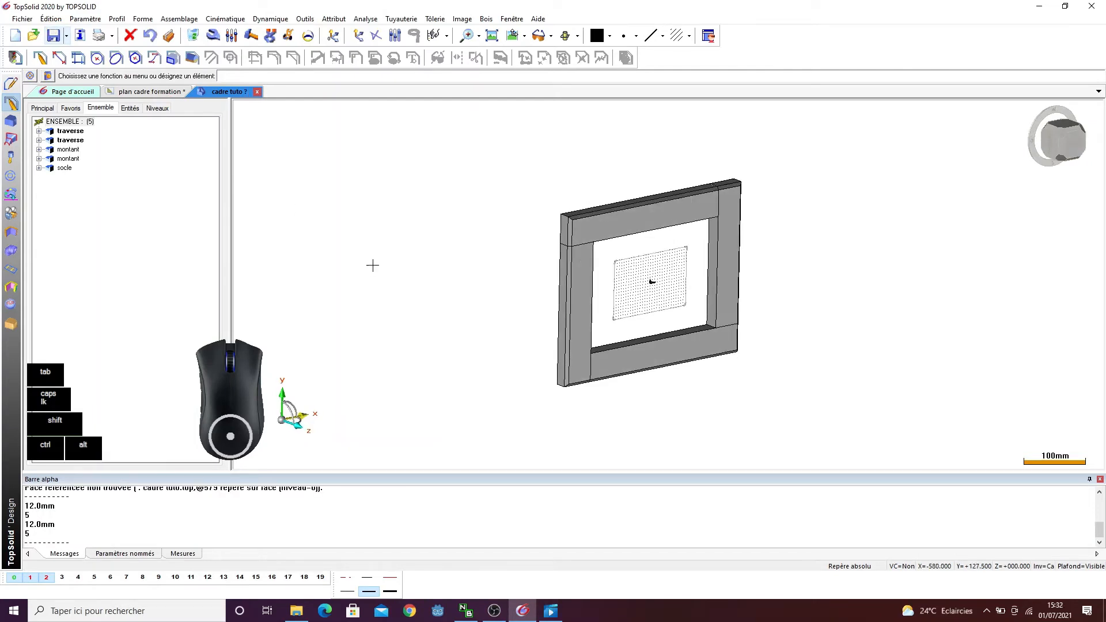
# - Name the unnamed third sketch in the cadre tuto entities socle
pyautogui.click(130, 108)
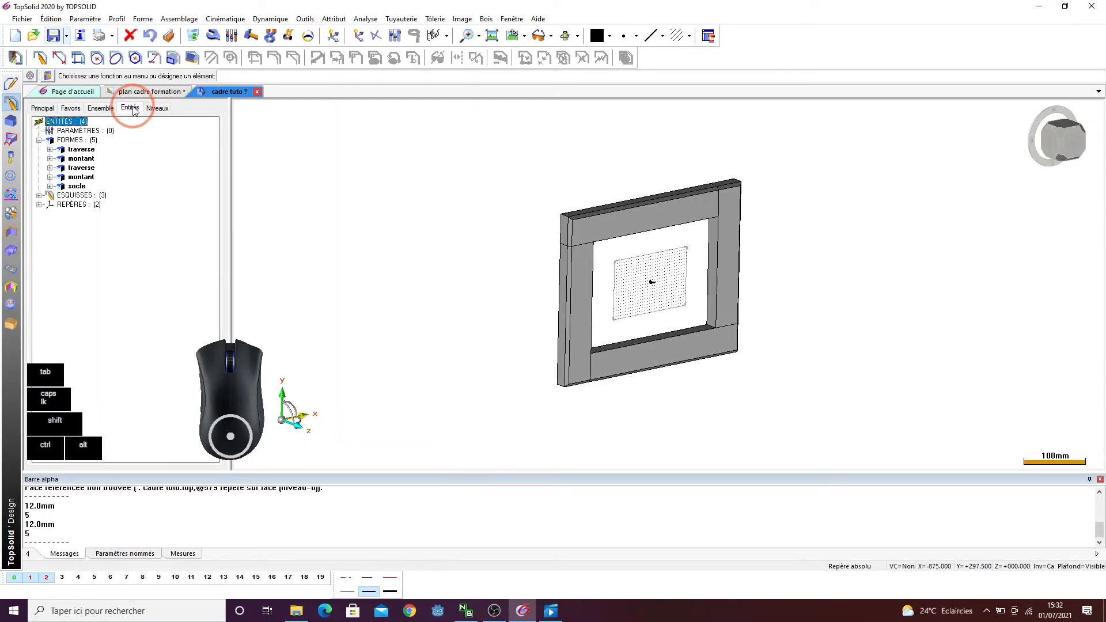
pyautogui.click(39, 196)
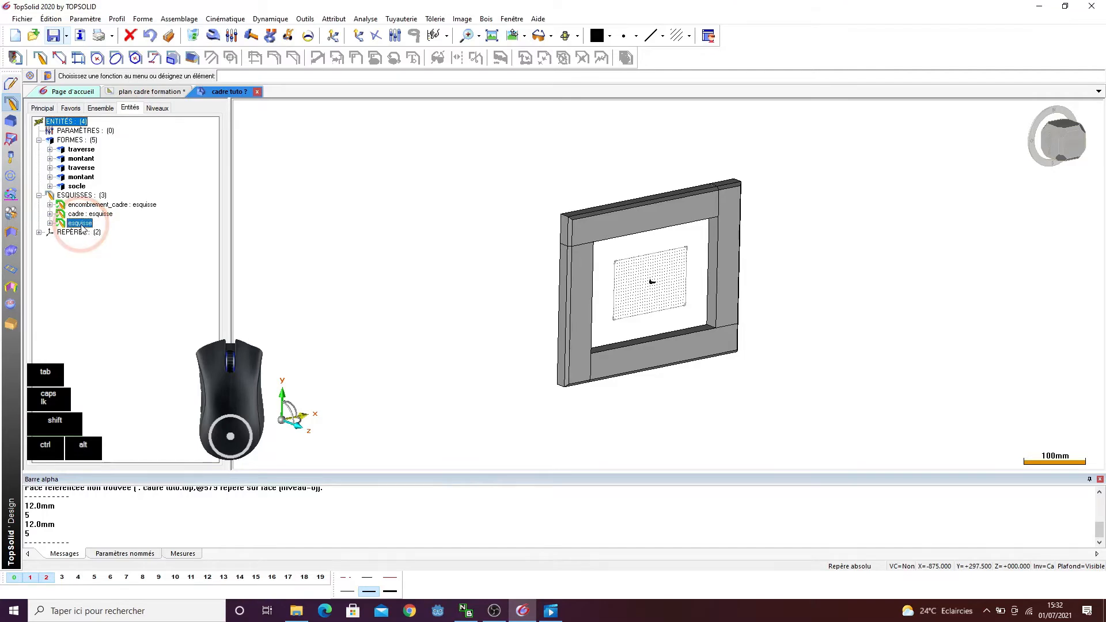
pyautogui.rightClick(82, 226)
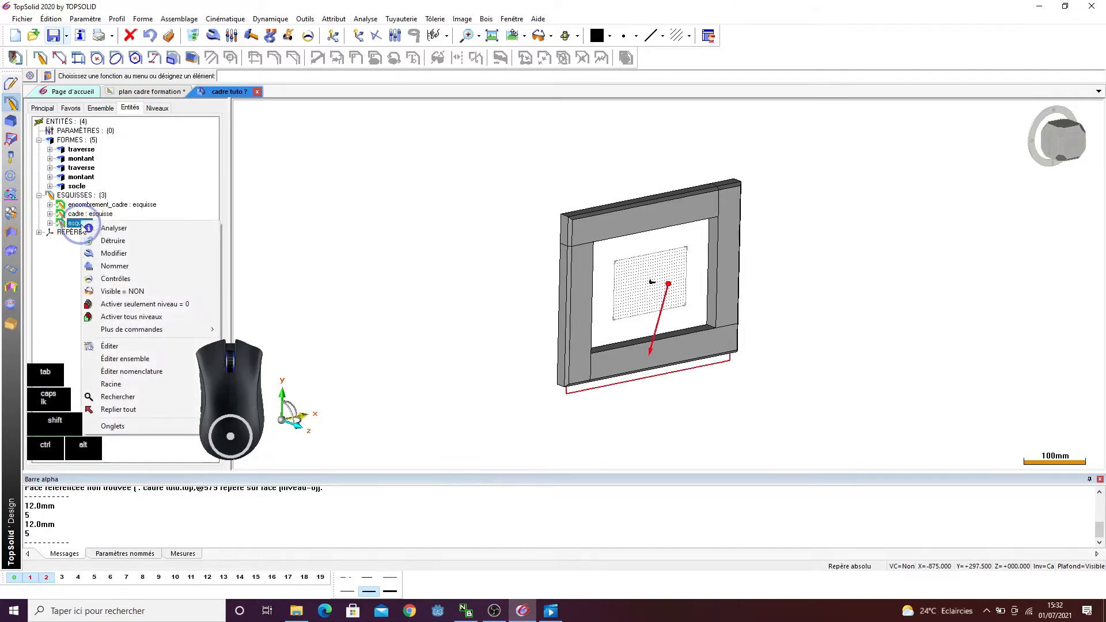
pyautogui.click(114, 266)
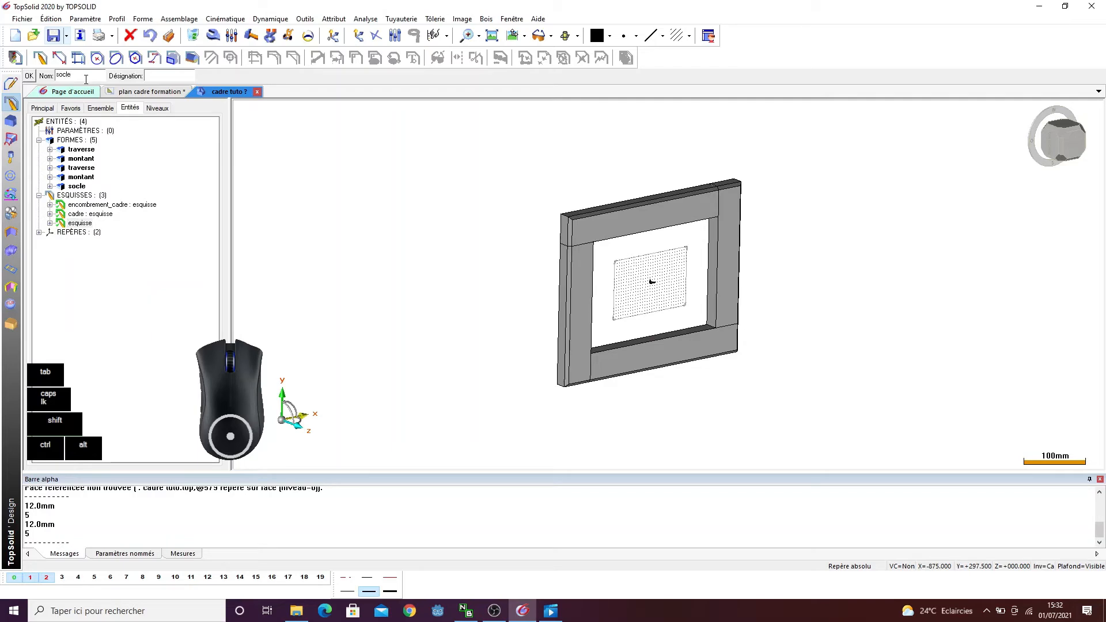
pyautogui.press('Return')
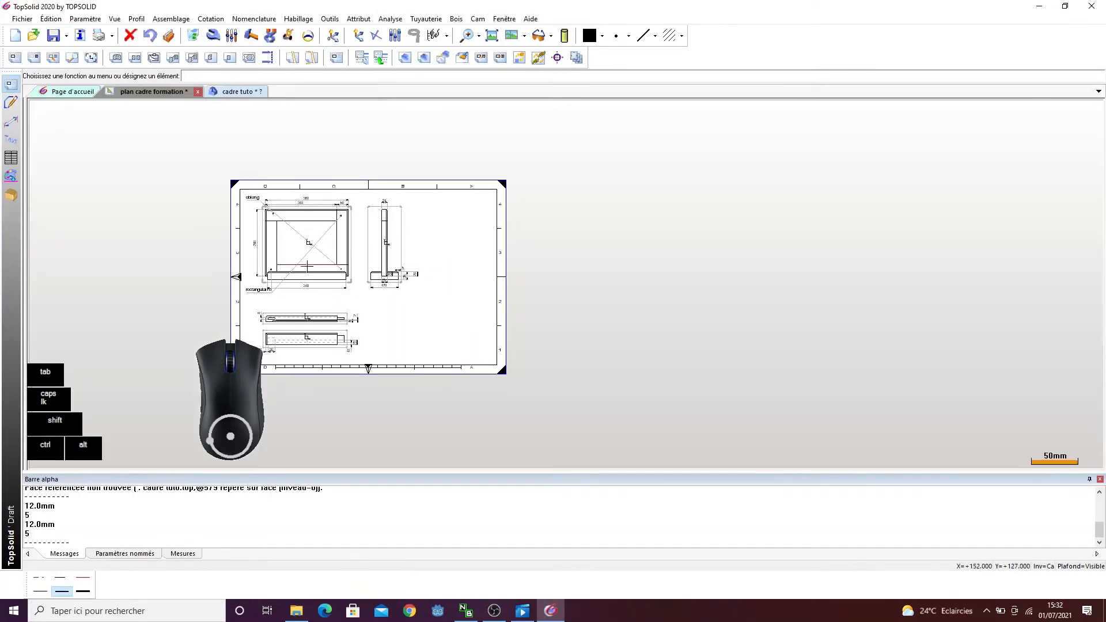
# - In the plan cadre formation drawing, create an auxiliary rear view of the frame from the side view and place it beside that view
pyautogui.scroll(5, 297, 345)
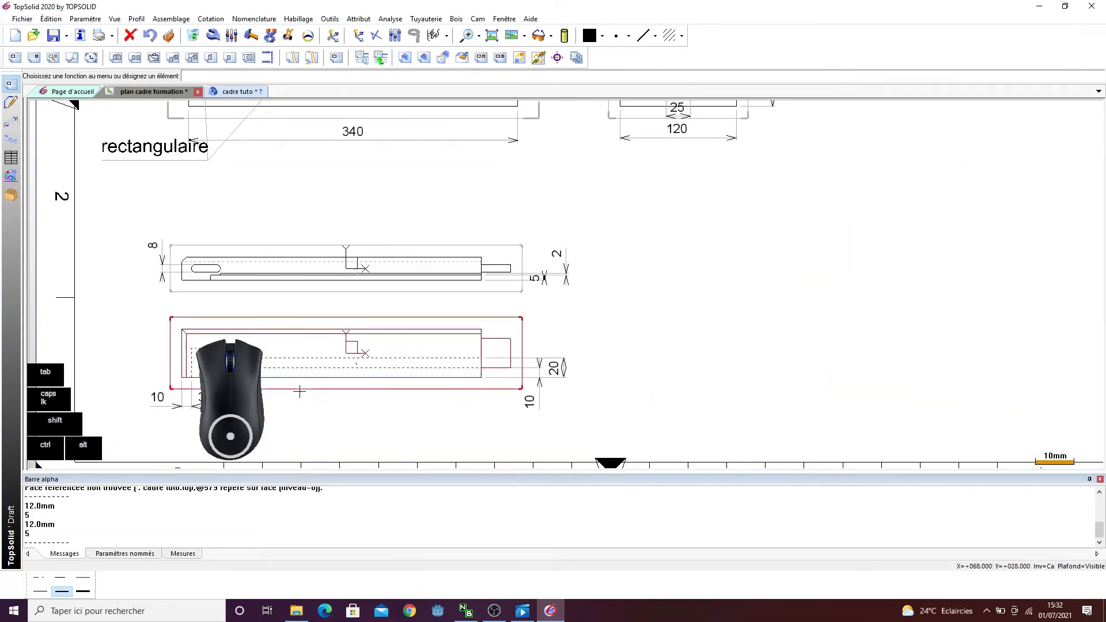
pyautogui.scroll(-4, 300, 391)
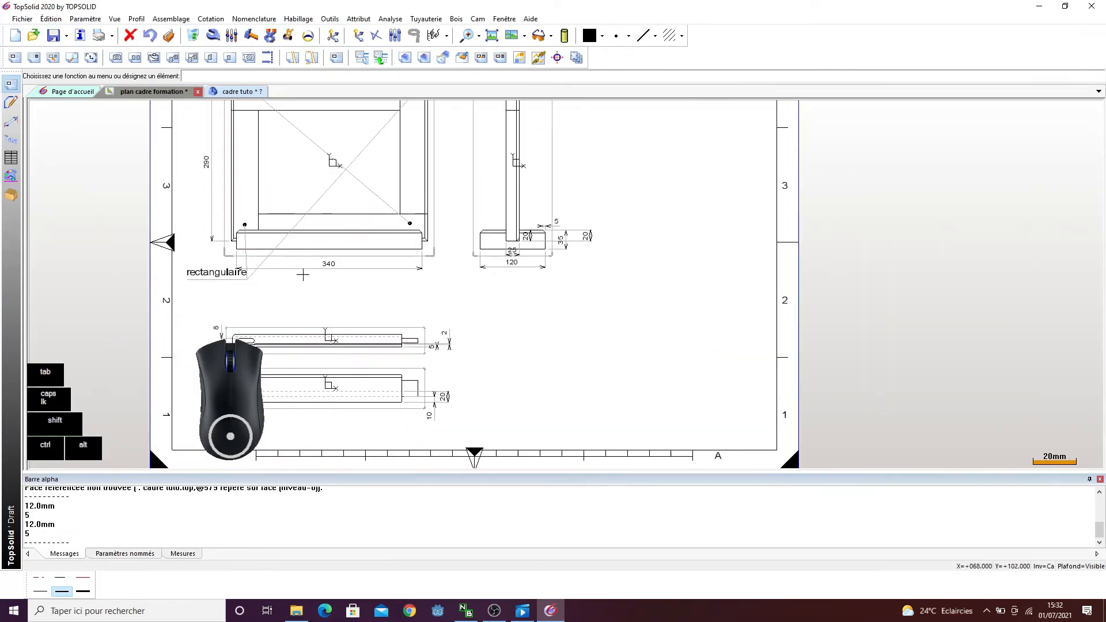
pyautogui.scroll(-3, 303, 275)
pyautogui.scroll(2, 313, 167)
pyautogui.click(34, 57)
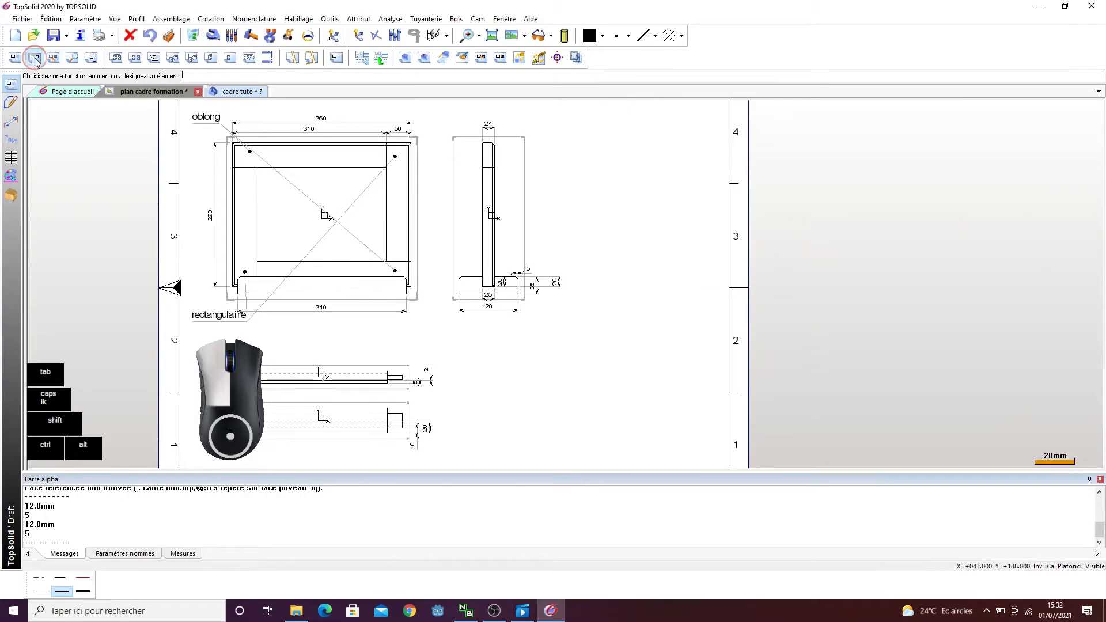
pyautogui.click(231, 149)
pyautogui.click(452, 149)
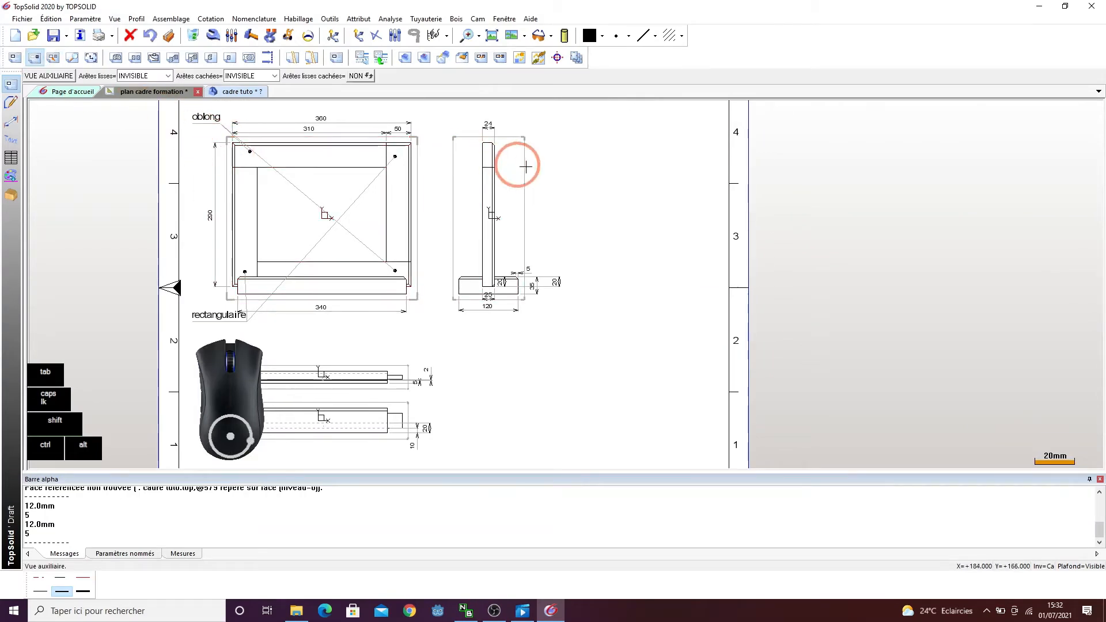
pyautogui.click(634, 201)
pyautogui.click(702, 214)
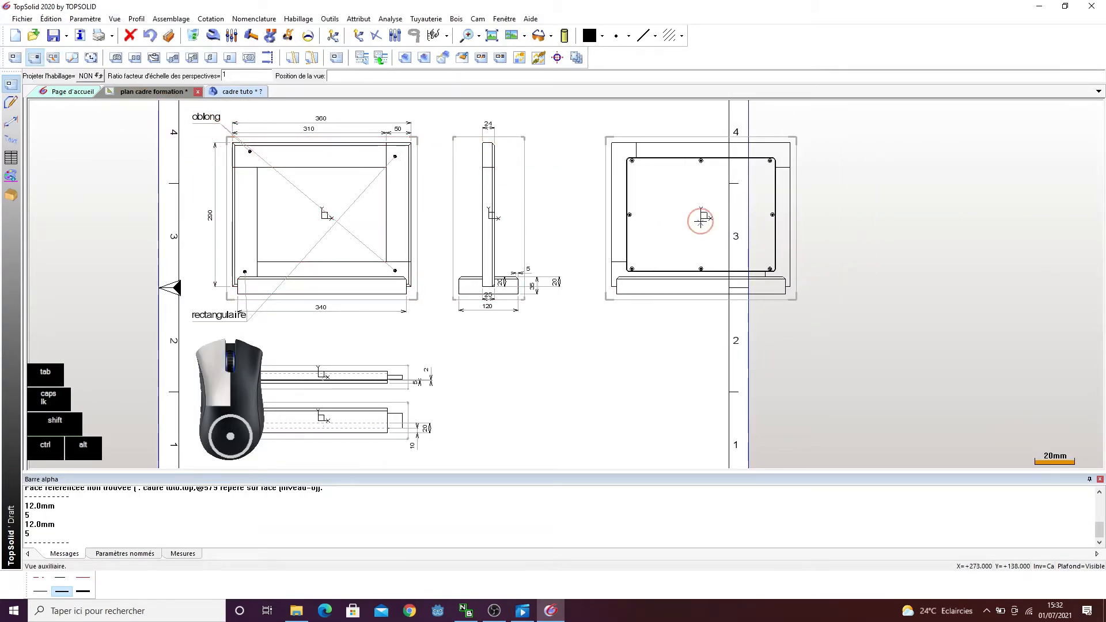
# - In the rear view, add quick dimensions from the rebate's outer outline and the panel's inner outline to the upright's inner edge
pyautogui.scroll(3, 672, 128)
pyautogui.scroll(2, 617, 190)
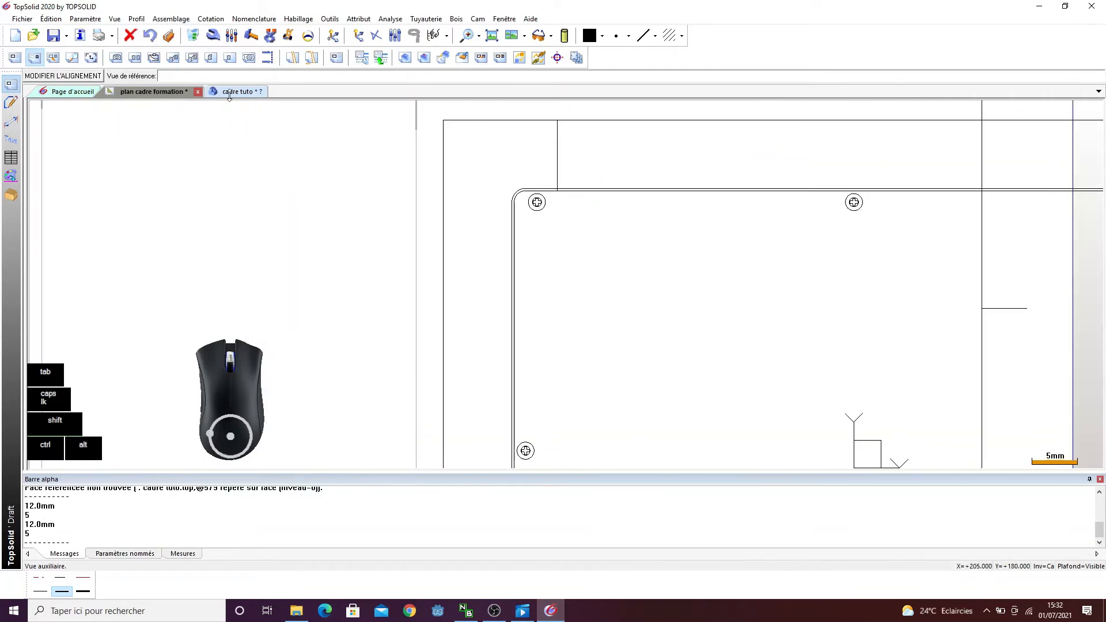
pyautogui.click(208, 19)
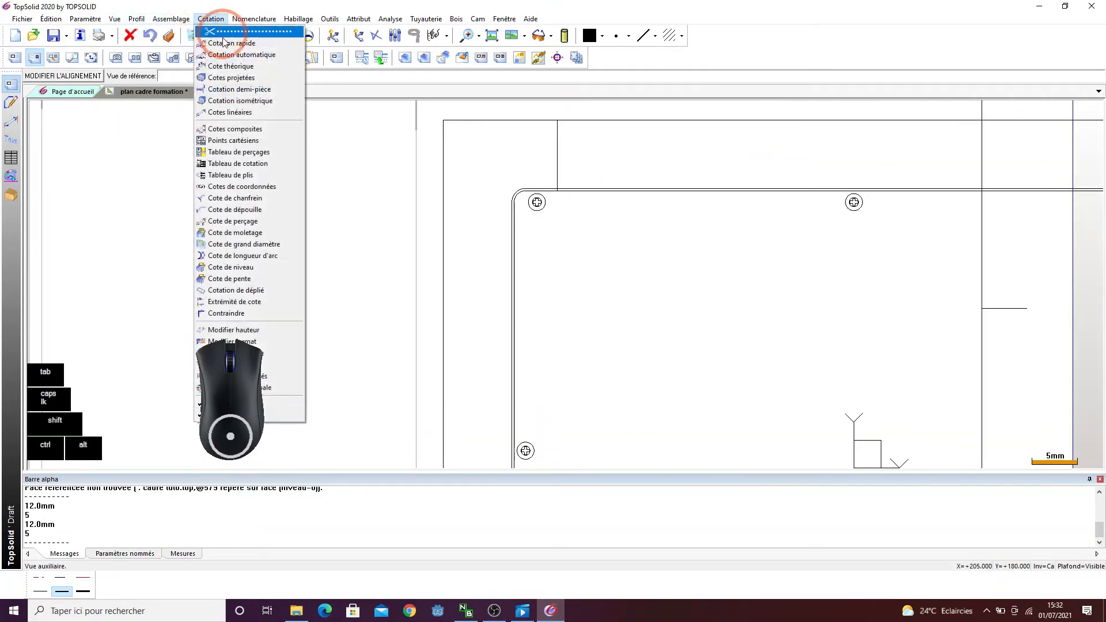
pyautogui.click(230, 29)
pyautogui.scroll(1, 524, 254)
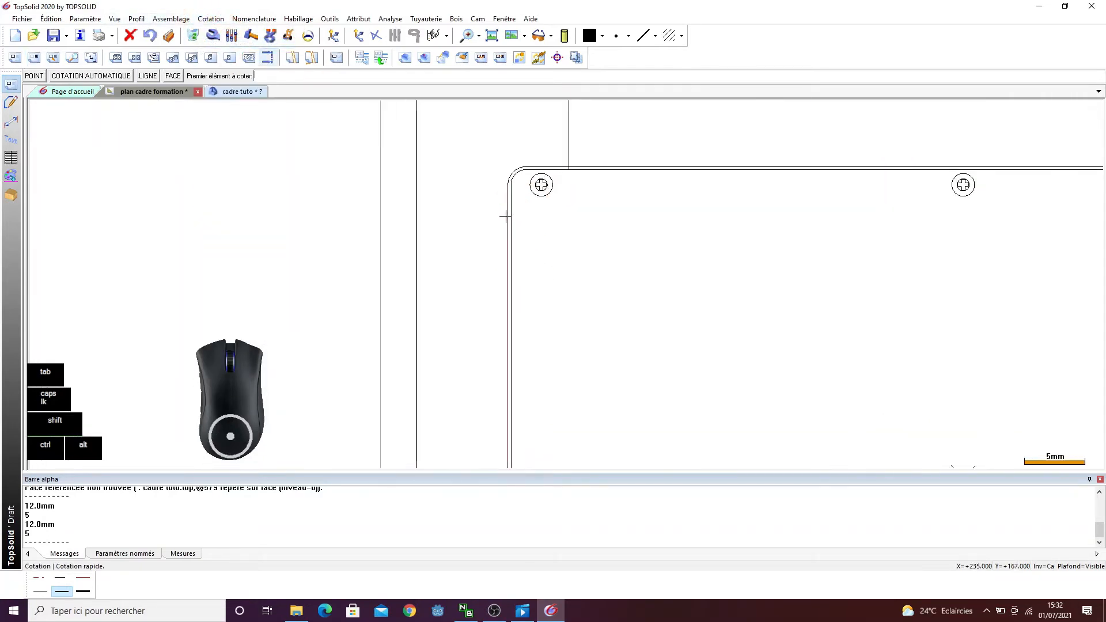
pyautogui.click(506, 216)
pyautogui.click(562, 141)
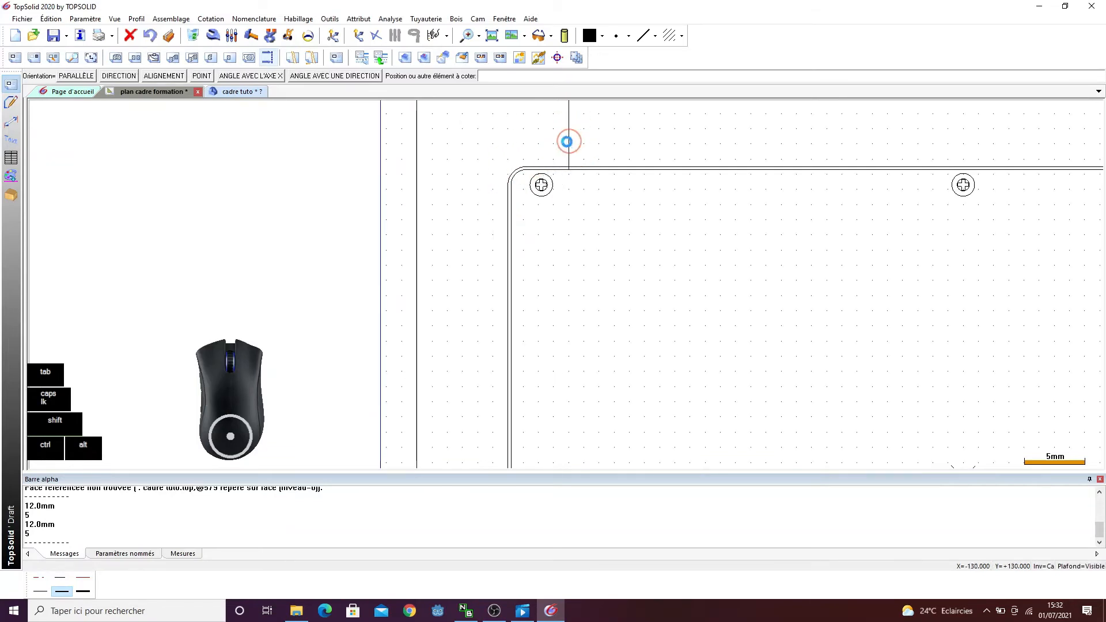
pyautogui.scroll(-1, 557, 155)
pyautogui.click(553, 144)
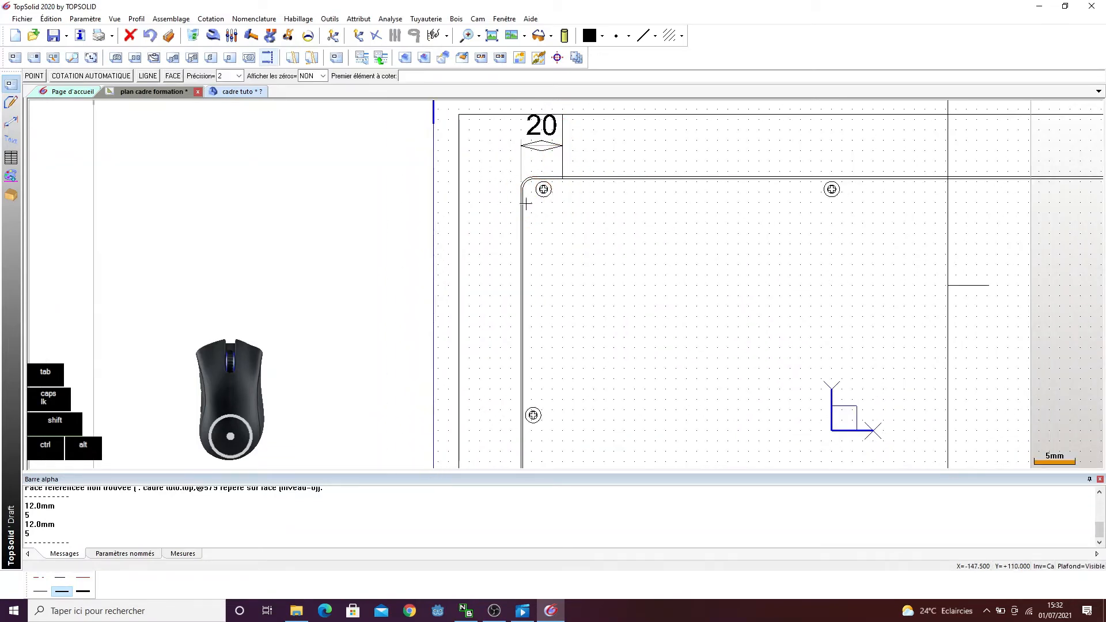
pyautogui.click(524, 202)
pyautogui.click(562, 173)
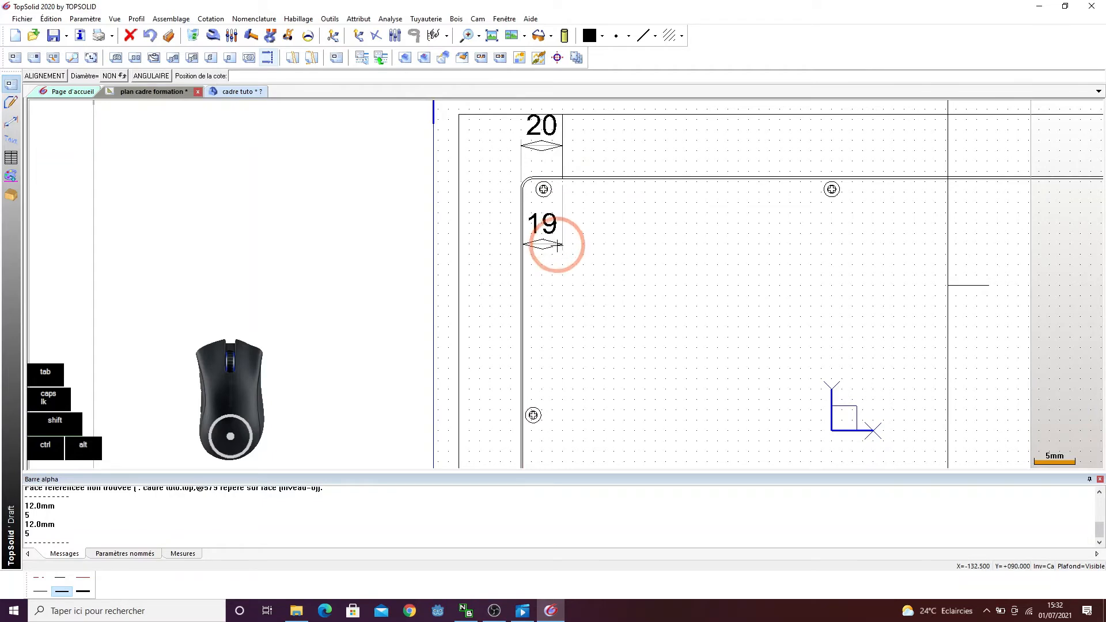
pyautogui.click(557, 244)
# - Add radius dimensions to the outer and inner rounded outlines at the rear view's upper corner
pyautogui.scroll(3, 512, 151)
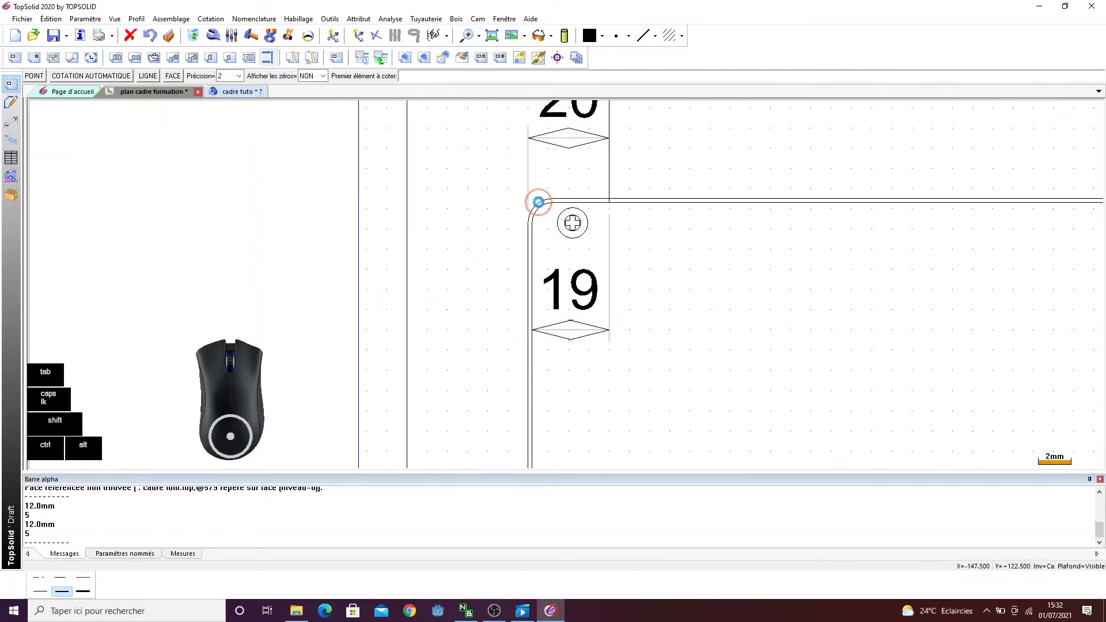
pyautogui.click(538, 202)
pyautogui.click(493, 160)
pyautogui.click(542, 210)
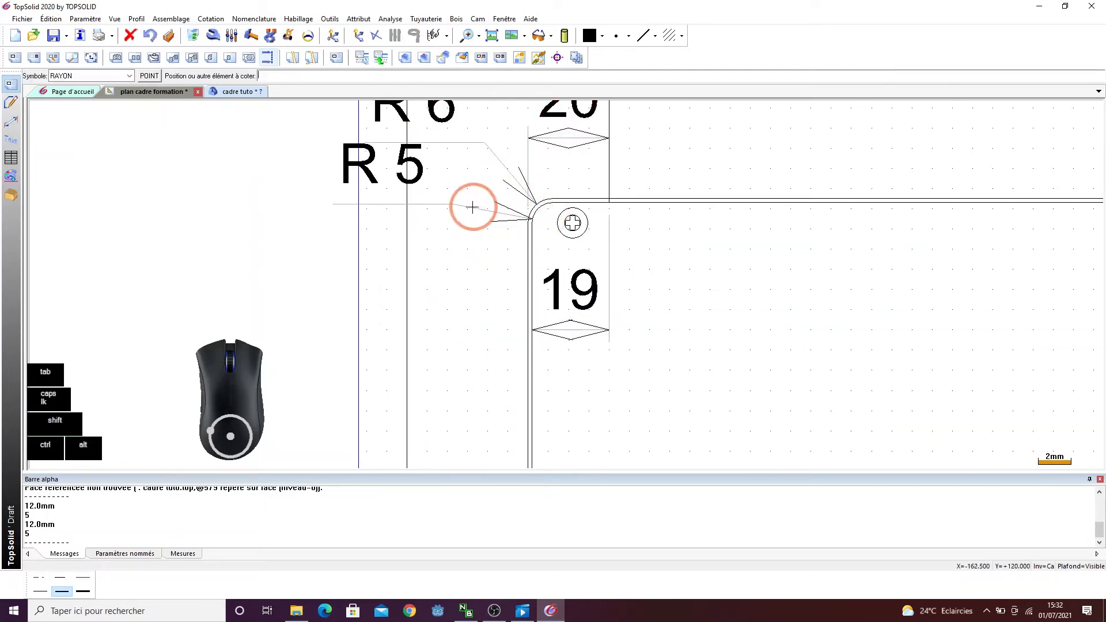
pyautogui.scroll(-3, 469, 222)
pyautogui.click(373, 198)
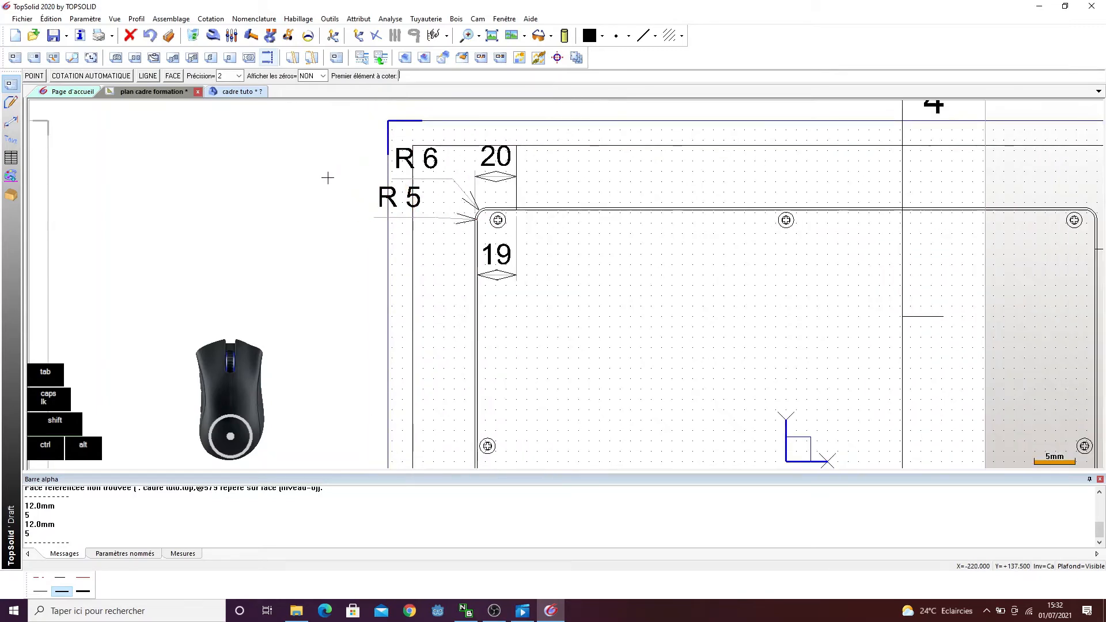
pyautogui.scroll(-3, 489, 178)
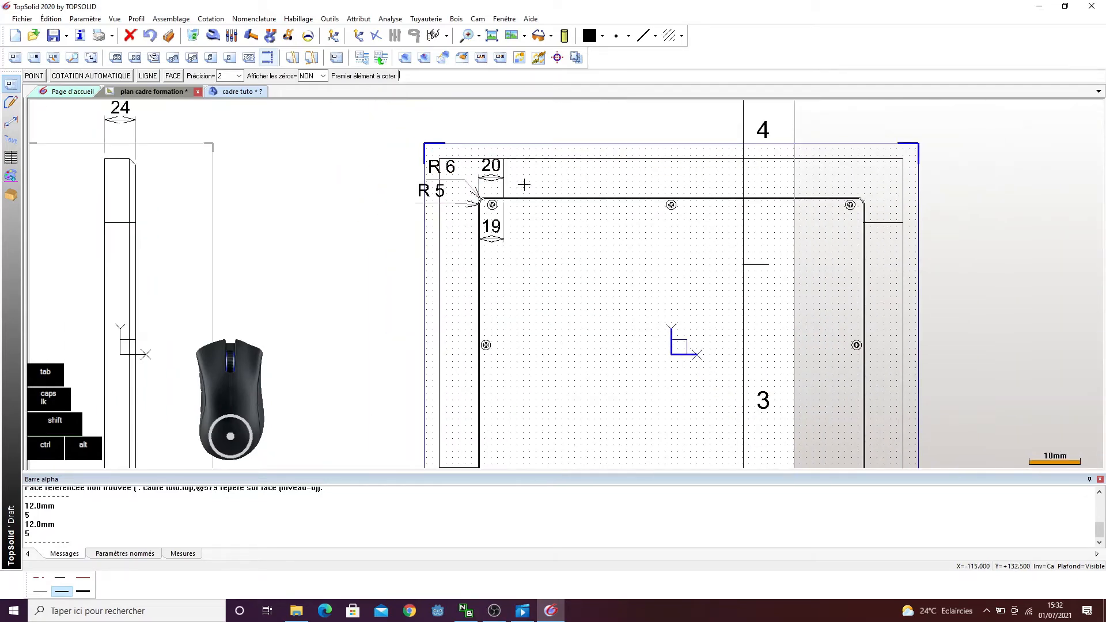
# - In the cadre tuto model, narrow the tree panel and examine the frame's front and rear from several angles
pyautogui.click(237, 92)
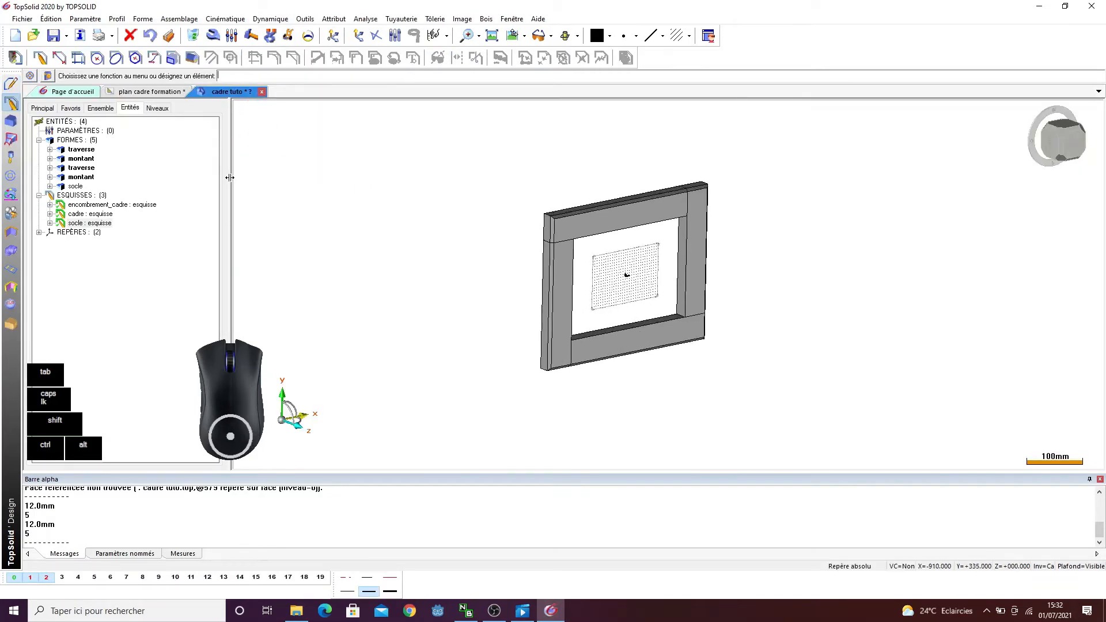
pyautogui.moveTo(230, 177); pyautogui.dragTo(177, 177)
pyautogui.keyDown('ctrl'); pyautogui.moveTo(489, 234); pyautogui.dragTo(587, 285); pyautogui.keyUp('ctrl')
pyautogui.scroll(-4, 647, 301)
pyautogui.keyDown('ctrl'); pyautogui.moveTo(442, 257); pyautogui.dragTo(445, 248); pyautogui.keyUp('ctrl')
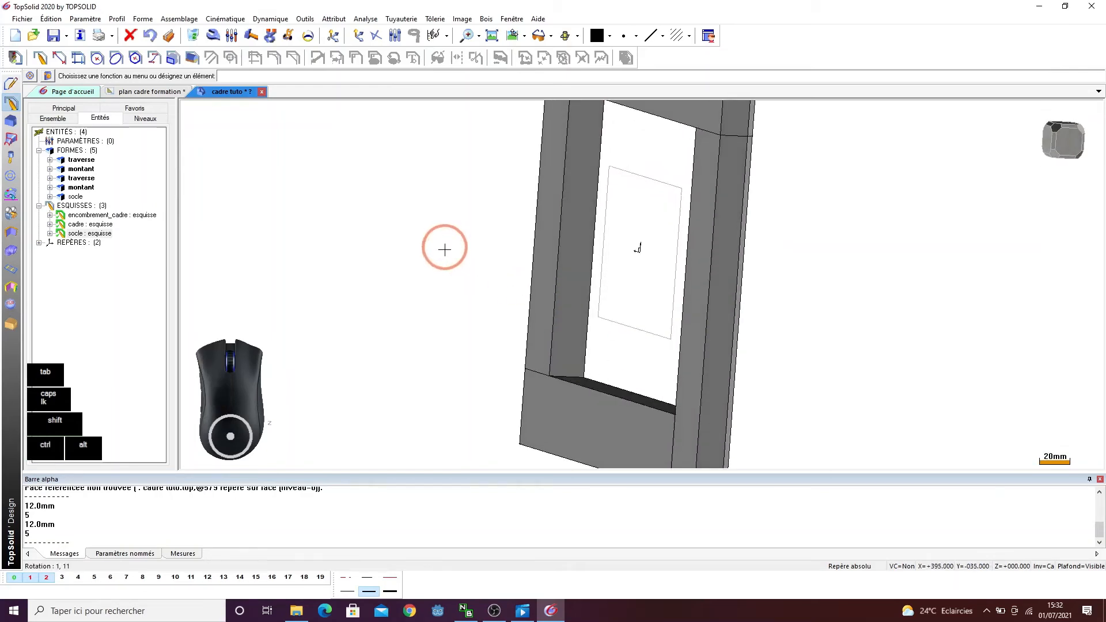
pyautogui.scroll(5, 435, 273)
pyautogui.scroll(-6, 501, 259)
pyautogui.keyDown('ctrl'); pyautogui.moveTo(519, 274); pyautogui.dragTo(626, 307); pyautogui.keyUp('ctrl')
pyautogui.scroll(3, 579, 303)
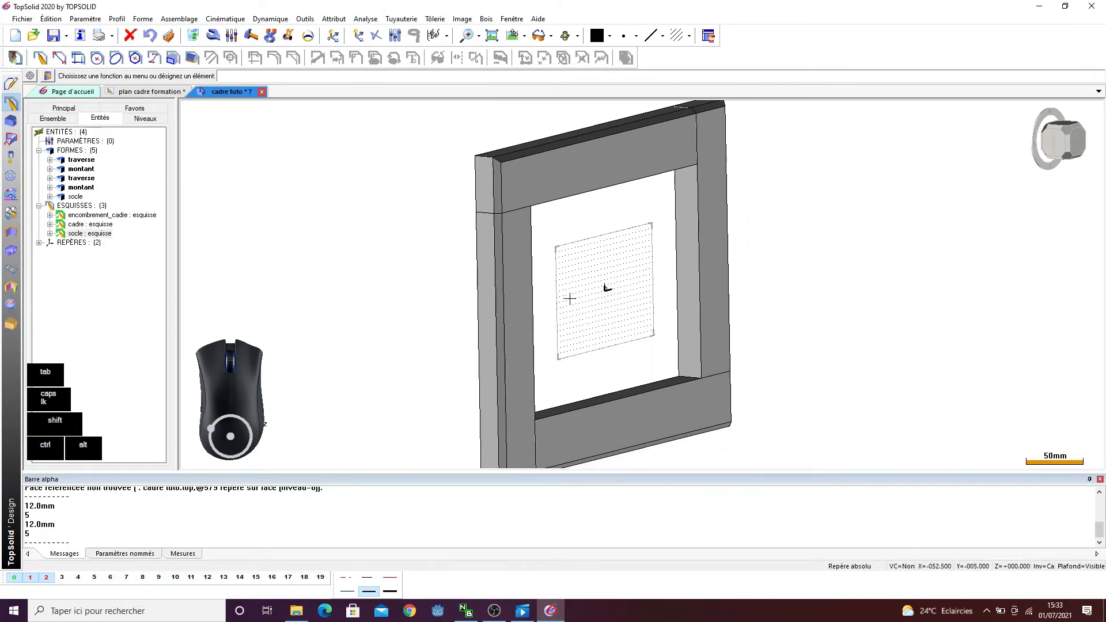
# - Try placing the current coordinate system on the rear face of the frame's upright
pyautogui.keyDown('ctrl'); pyautogui.moveTo(383, 251); pyautogui.dragTo(470, 263); pyautogui.keyUp('ctrl')
pyautogui.click(333, 37)
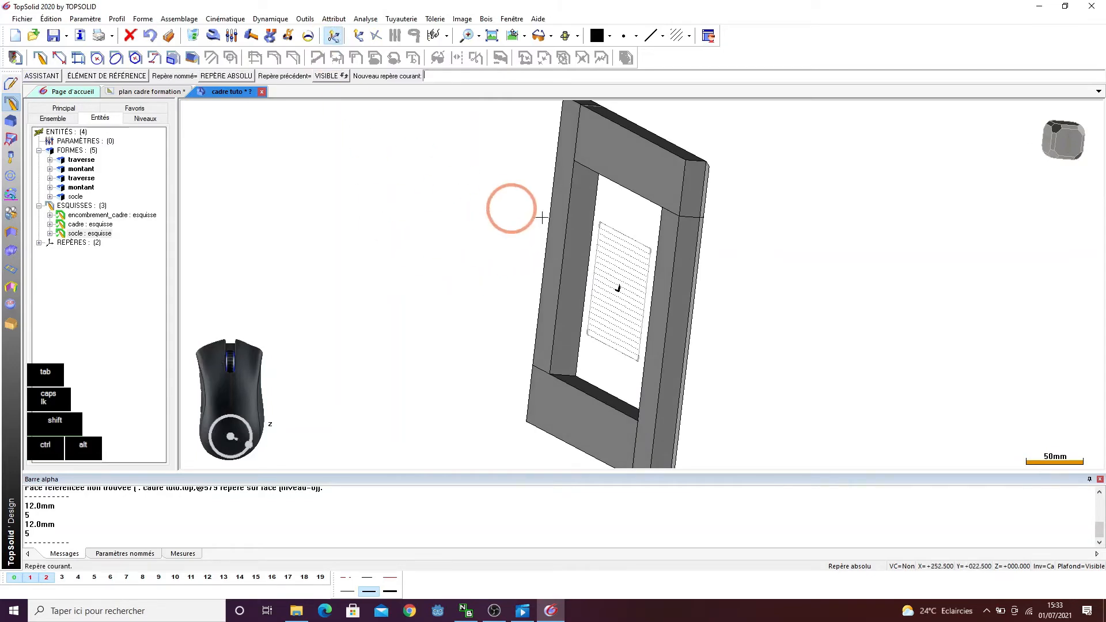
pyautogui.click(556, 218)
pyautogui.keyDown('ctrl'); pyautogui.moveTo(375, 261); pyautogui.dragTo(424, 258); pyautogui.keyUp('ctrl')
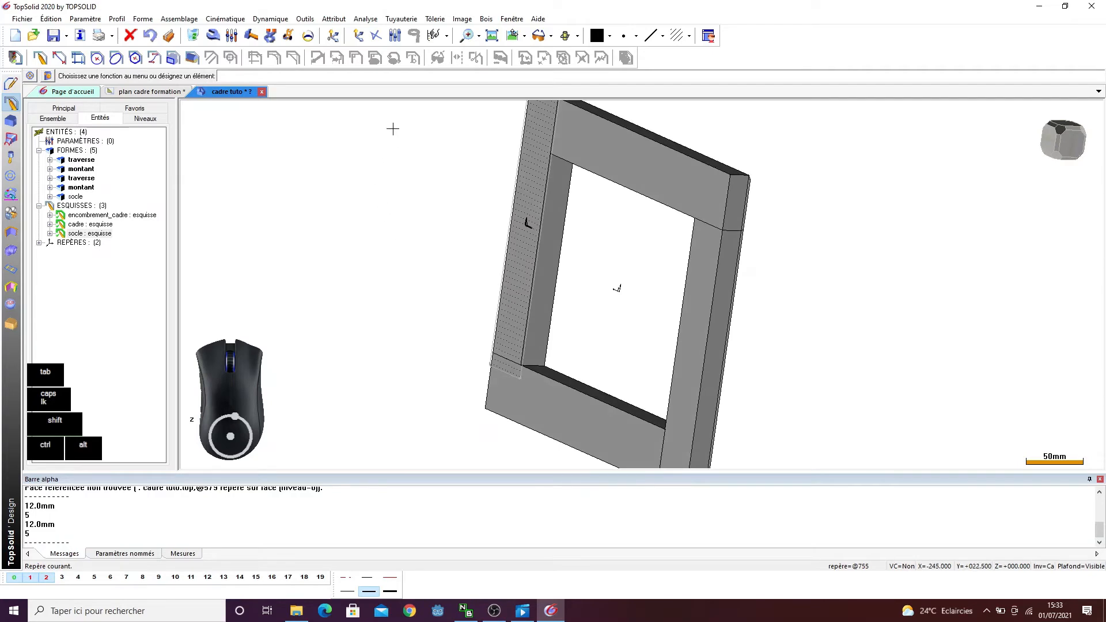
# - Make the absolute coordinate system current again and delete the coordinate system placed on the upright
pyautogui.click(334, 38)
pyautogui.click(618, 289)
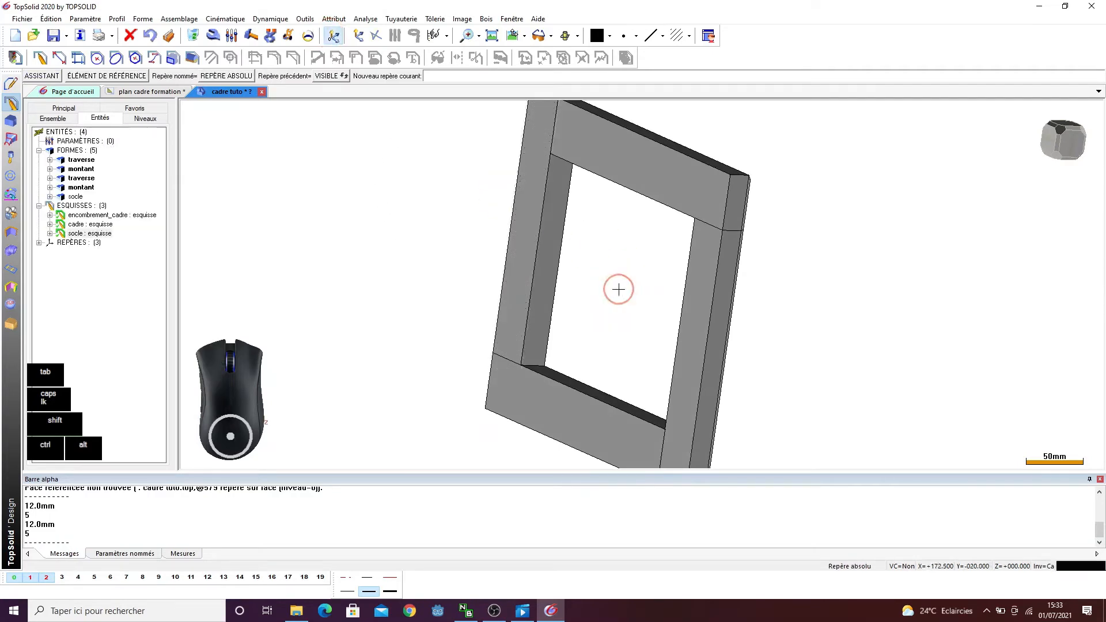
pyautogui.click(194, 36)
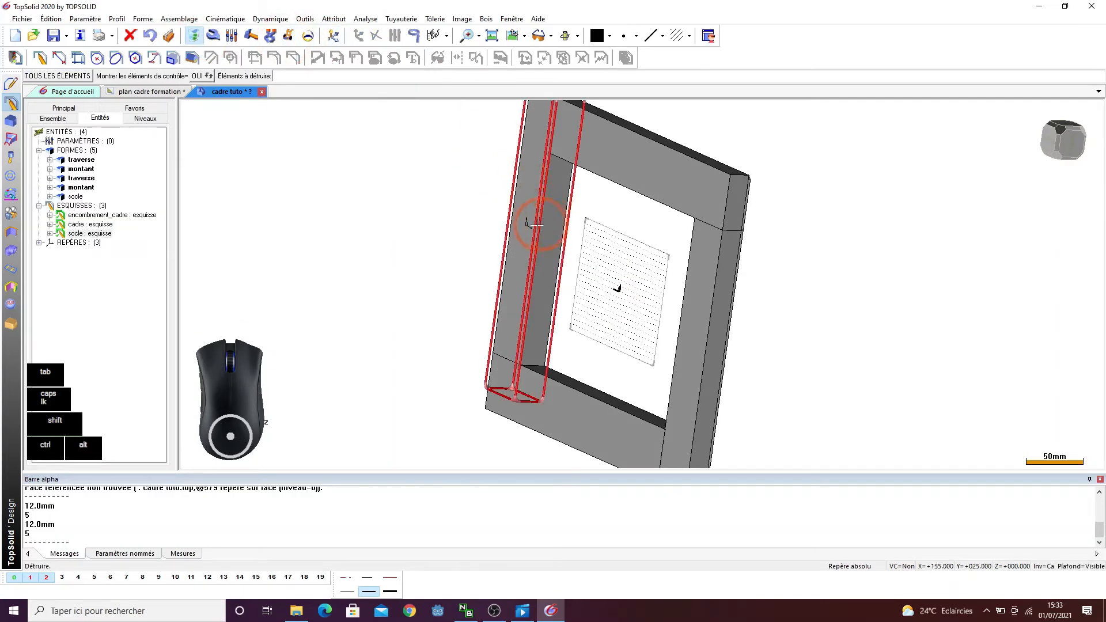
# - Duplicate the absolute coordinate system with a 12 mm translation in the negative Z direction
pyautogui.moveTo(652, 291)
pyautogui.keyDown('ctrl'); pyautogui.mouseDown()
pyautogui.moveTo(644, 271)
pyautogui.moveTo(564, 273)
pyautogui.moveTo(619, 286)
pyautogui.mouseUp(); pyautogui.keyUp('ctrl')
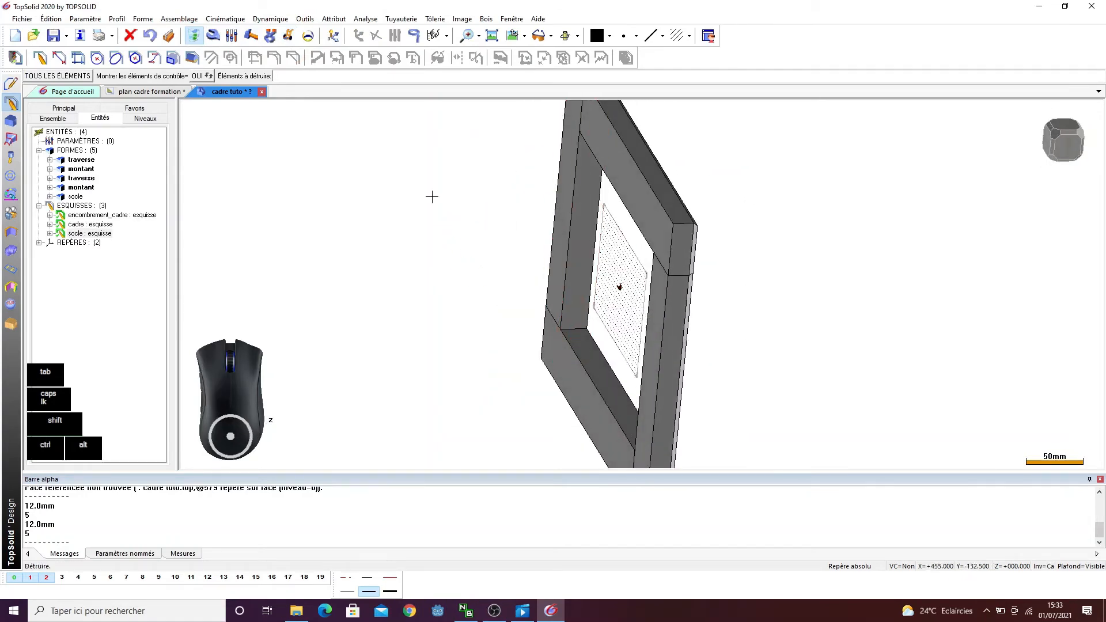
pyautogui.click(52, 19)
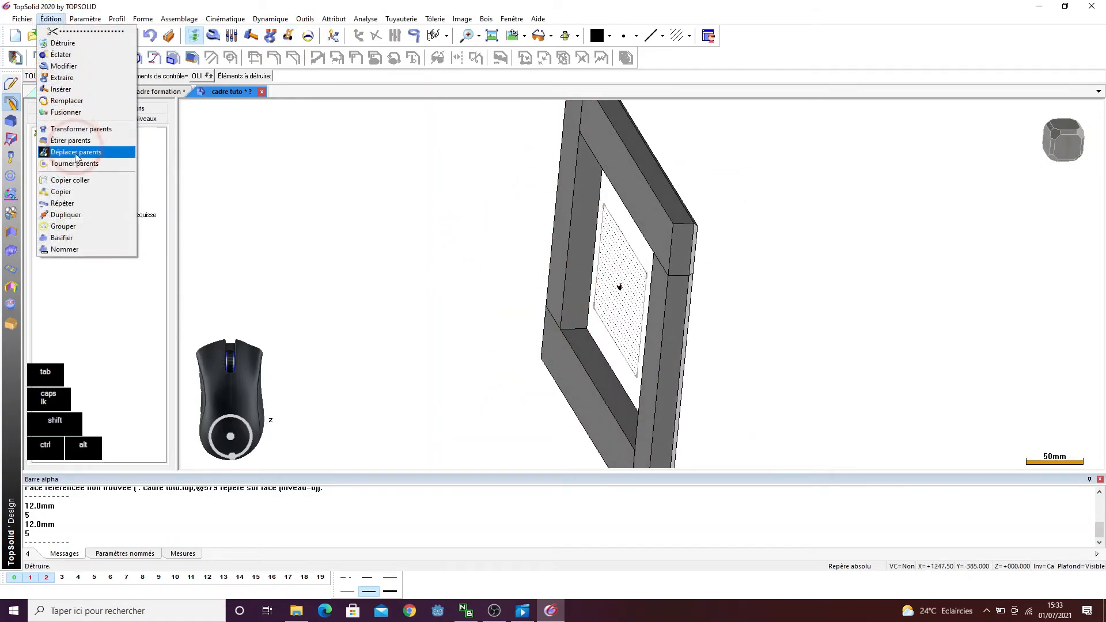
pyautogui.click(130, 214)
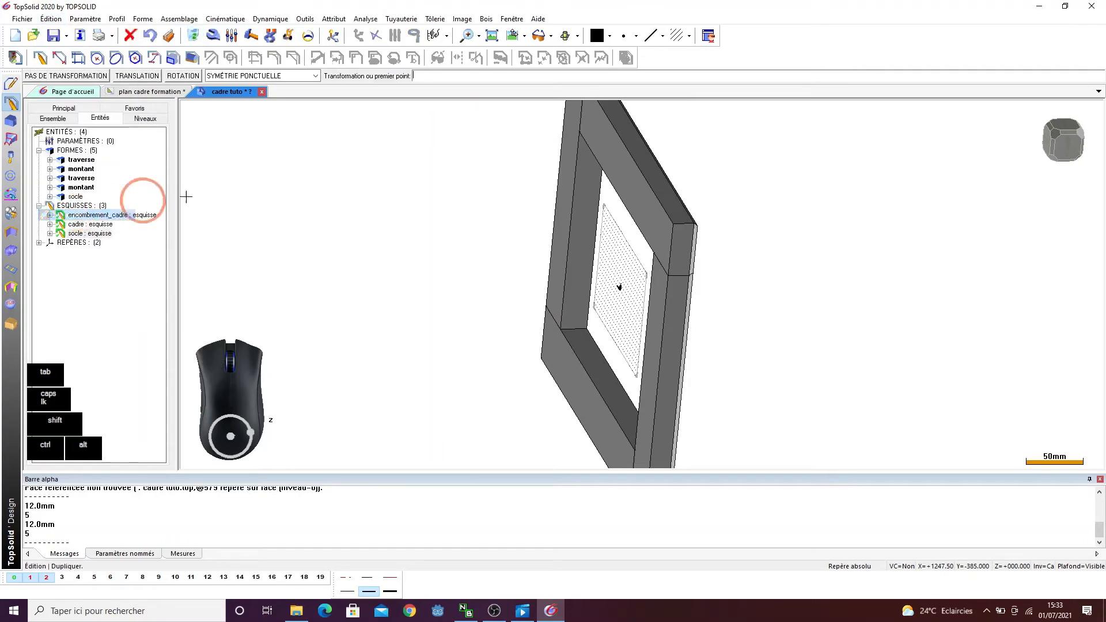
pyautogui.click(136, 76)
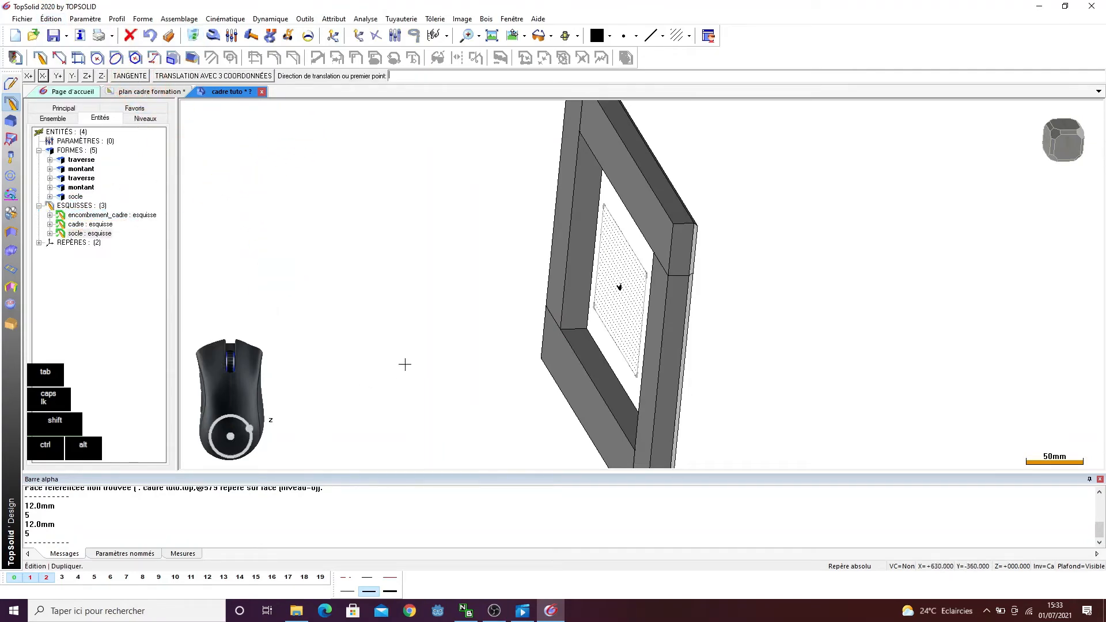
pyautogui.keyDown('ctrl'); pyautogui.moveTo(507, 341); pyautogui.dragTo(266, 417); pyautogui.keyUp('ctrl')
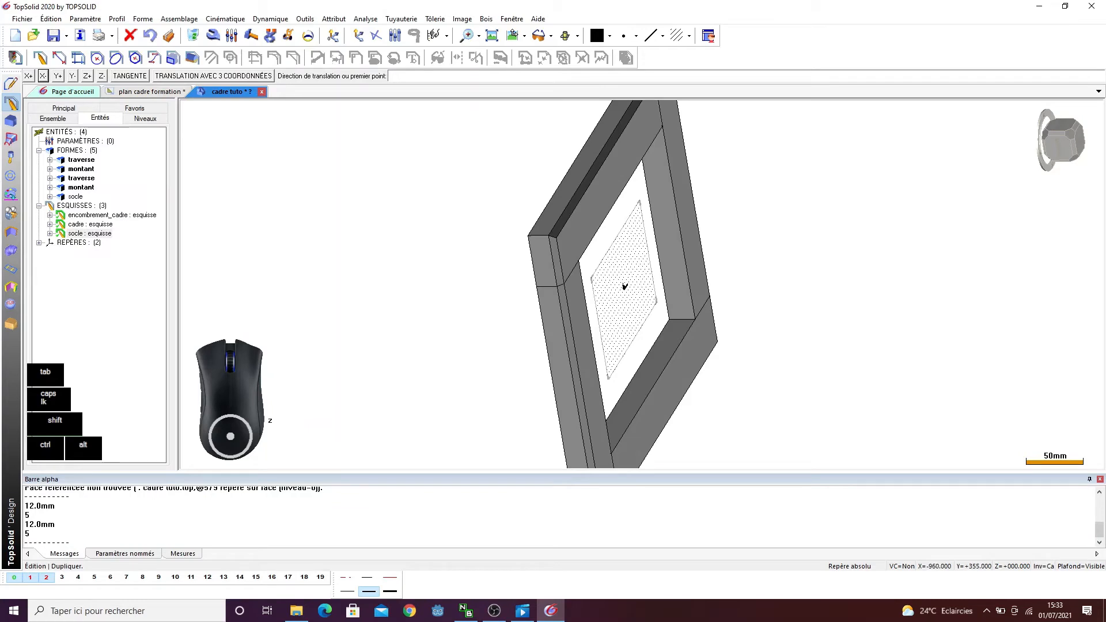
pyautogui.keyDown('ctrl'); pyautogui.moveTo(403, 276); pyautogui.dragTo(148, 125); pyautogui.keyUp('ctrl')
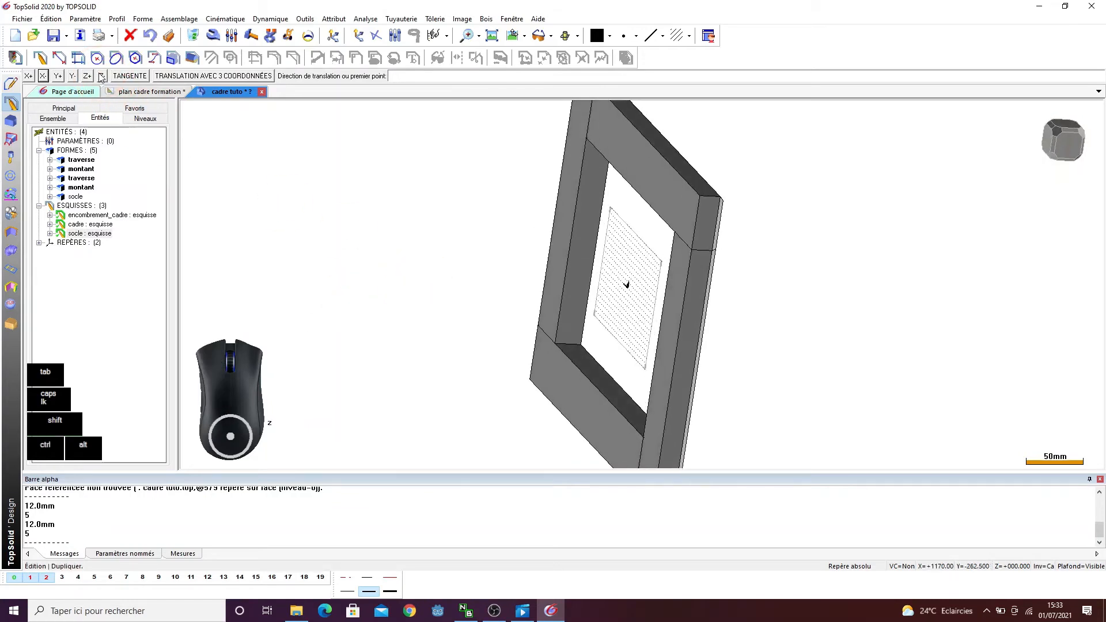
pyautogui.click(102, 76)
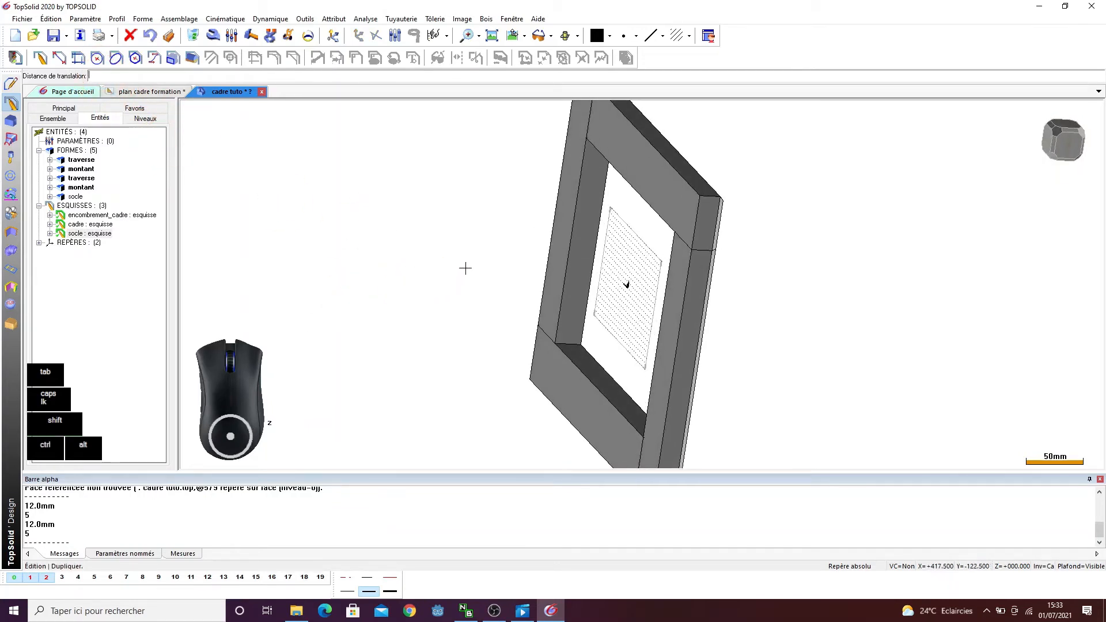
pyautogui.scroll(2, 589, 257)
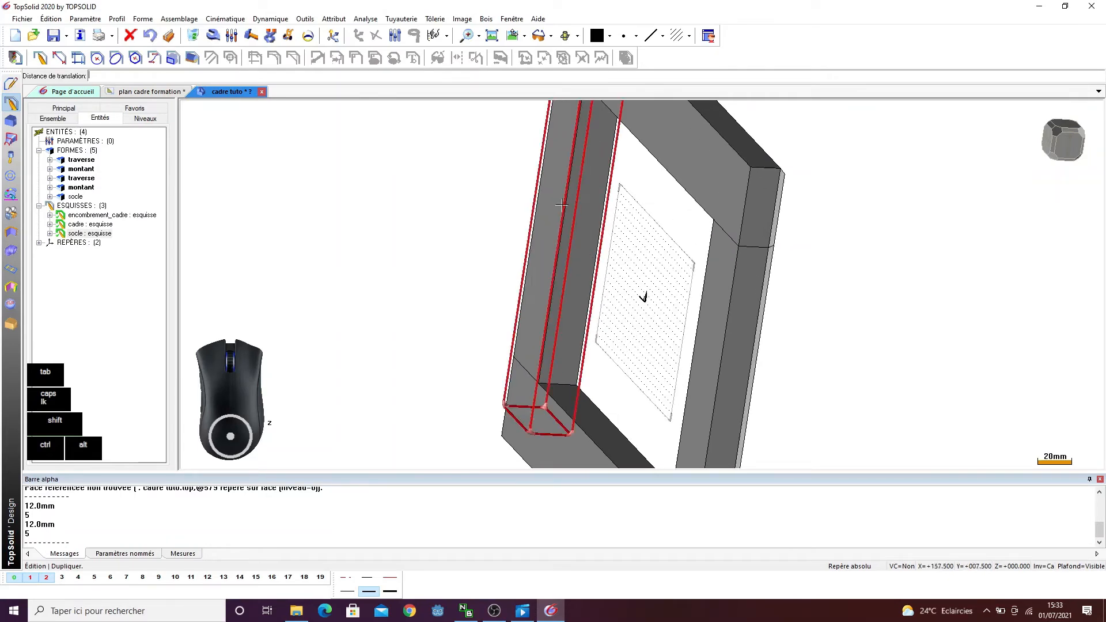
pyautogui.press('Return')
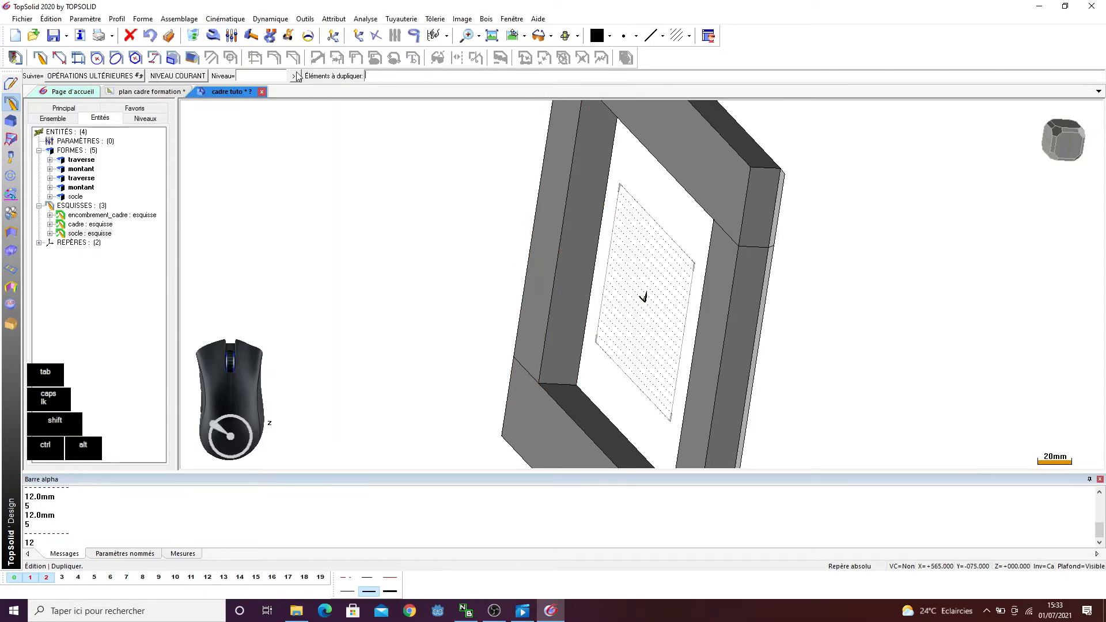
pyautogui.click(640, 298)
pyautogui.click(465, 311)
pyautogui.keyDown('ctrl'); pyautogui.moveTo(405, 269); pyautogui.dragTo(389, 251); pyautogui.keyUp('ctrl')
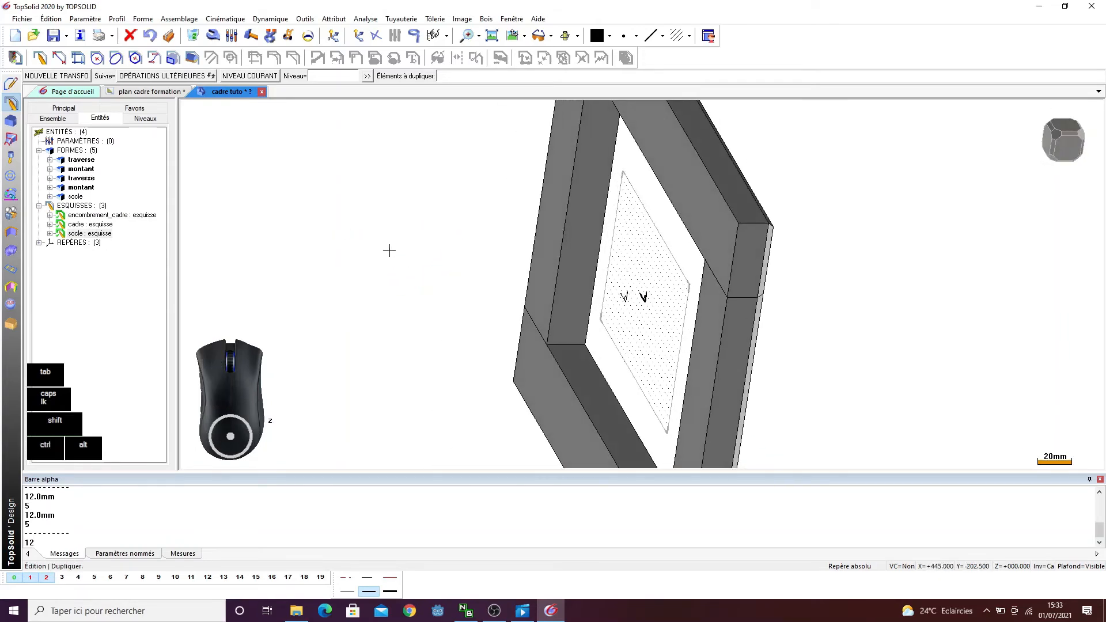
# - Make the duplicated coordinate system current and view the frame perpendicular to its plane
pyautogui.click(334, 36)
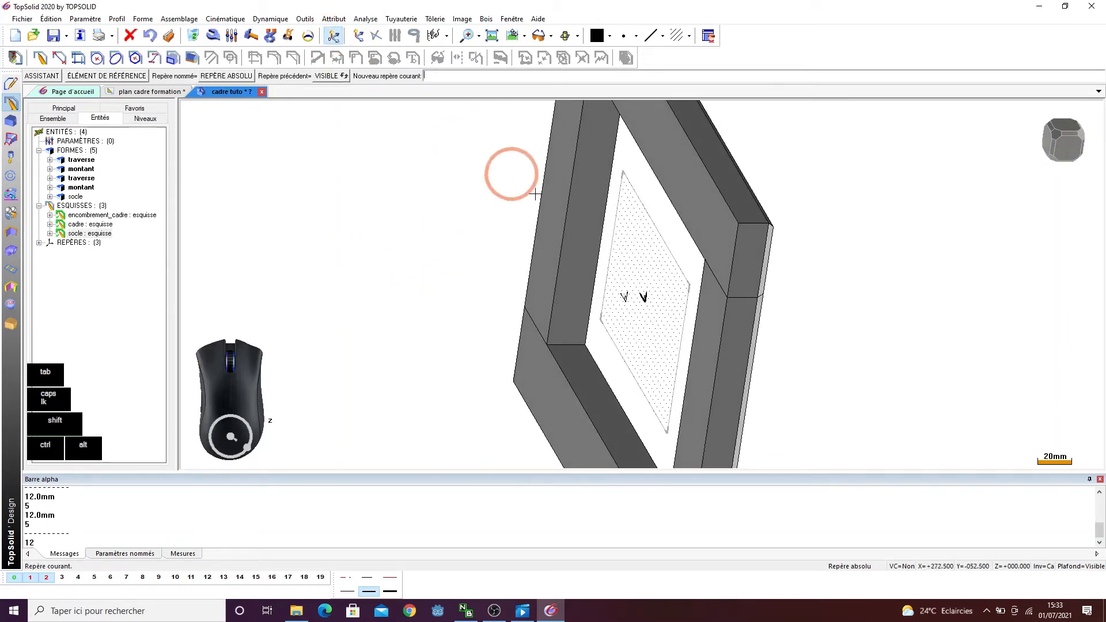
pyautogui.click(624, 299)
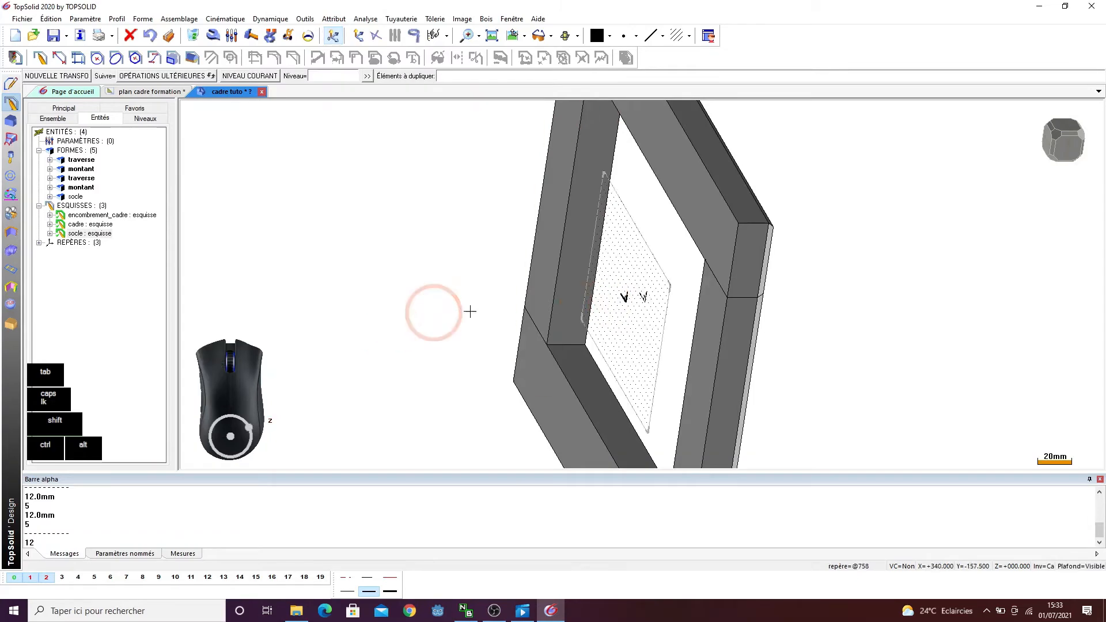
pyautogui.moveTo(469, 311)
pyautogui.keyDown('ctrl'); pyautogui.mouseDown()
pyautogui.moveTo(439, 283)
pyautogui.moveTo(472, 277)
pyautogui.mouseUp(); pyautogui.keyUp('ctrl')
pyautogui.click(512, 37)
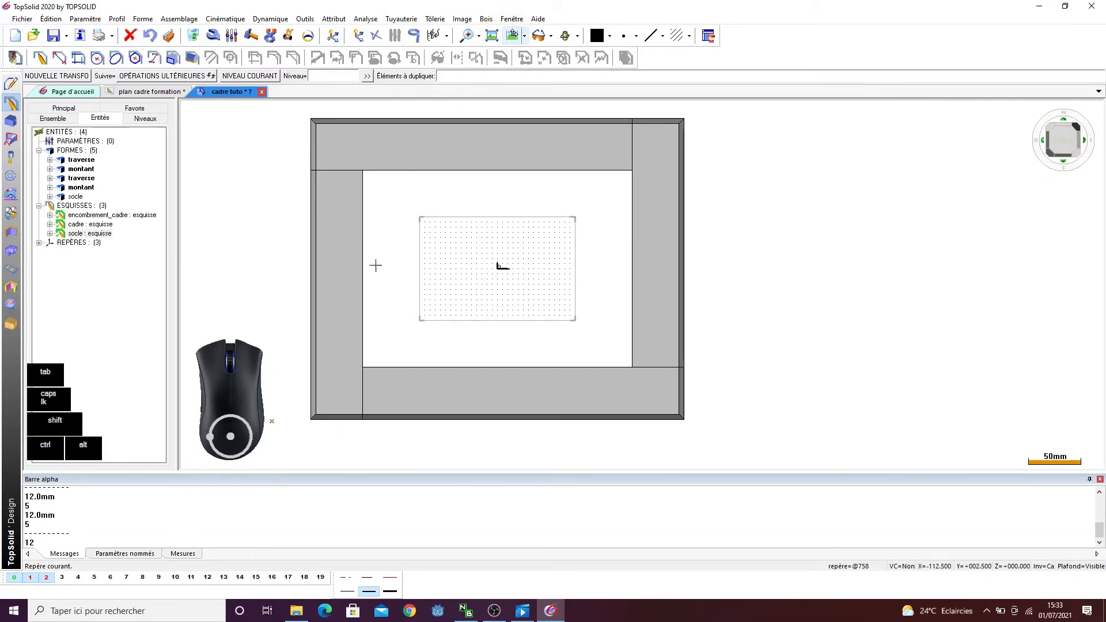
pyautogui.scroll(1, 302, 213)
# - Sketch a rectangular contour on the offset plane, enclosing the frame's inner opening, and display the model in wireframe
pyautogui.click(9, 101)
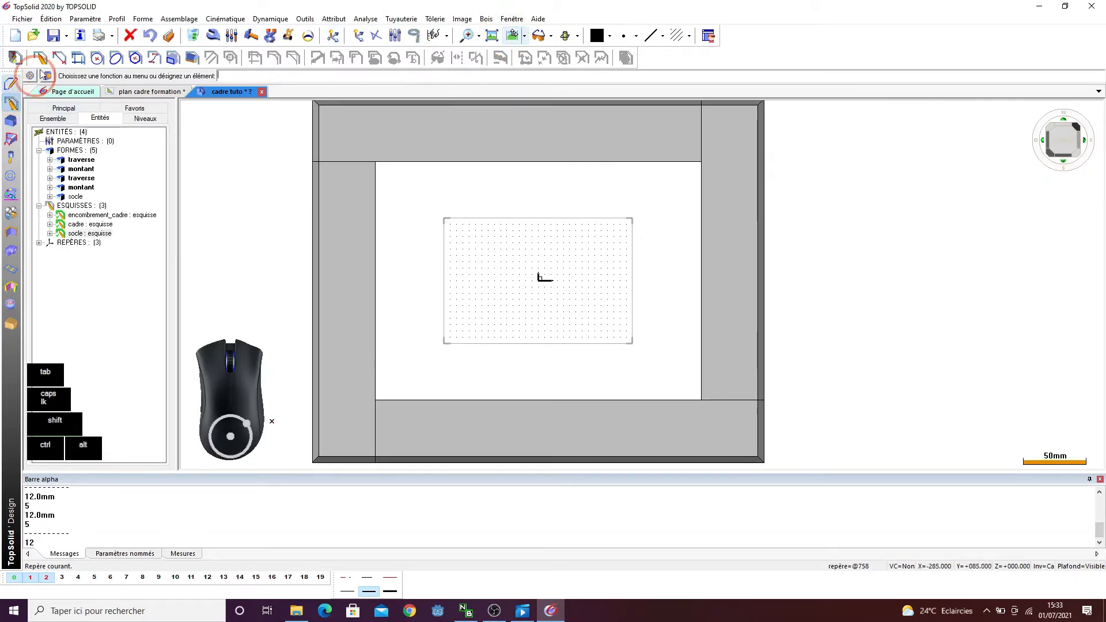
pyautogui.click(41, 58)
pyautogui.click(63, 80)
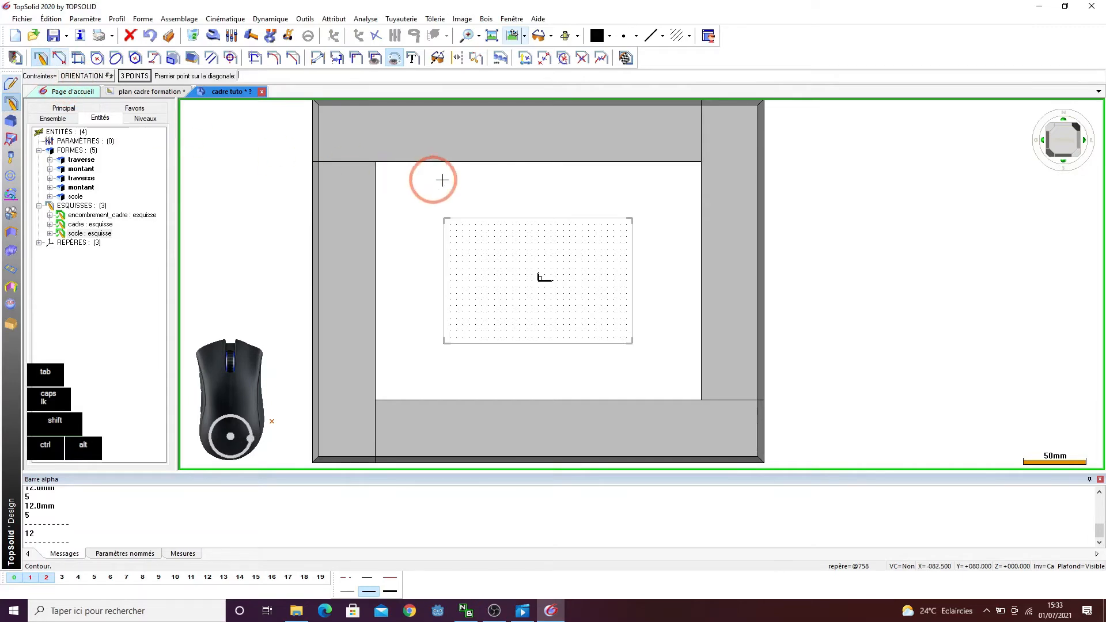
pyautogui.scroll(-1, 440, 178)
pyautogui.click(360, 147)
pyautogui.click(672, 375)
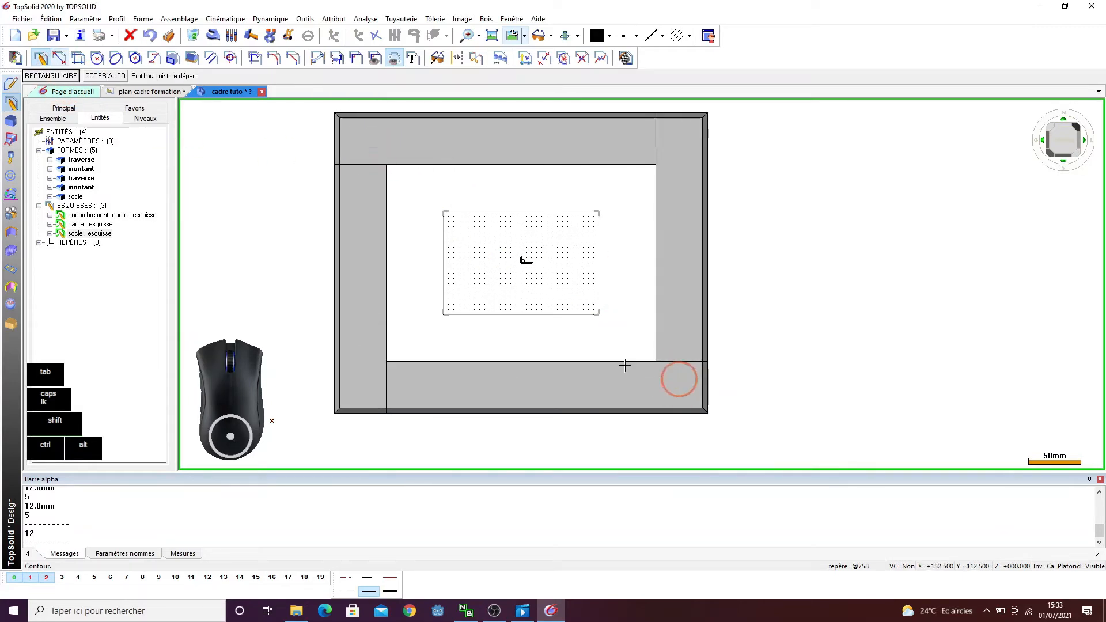
pyautogui.click(577, 36)
pyautogui.click(569, 60)
pyautogui.scroll(1, 284, 173)
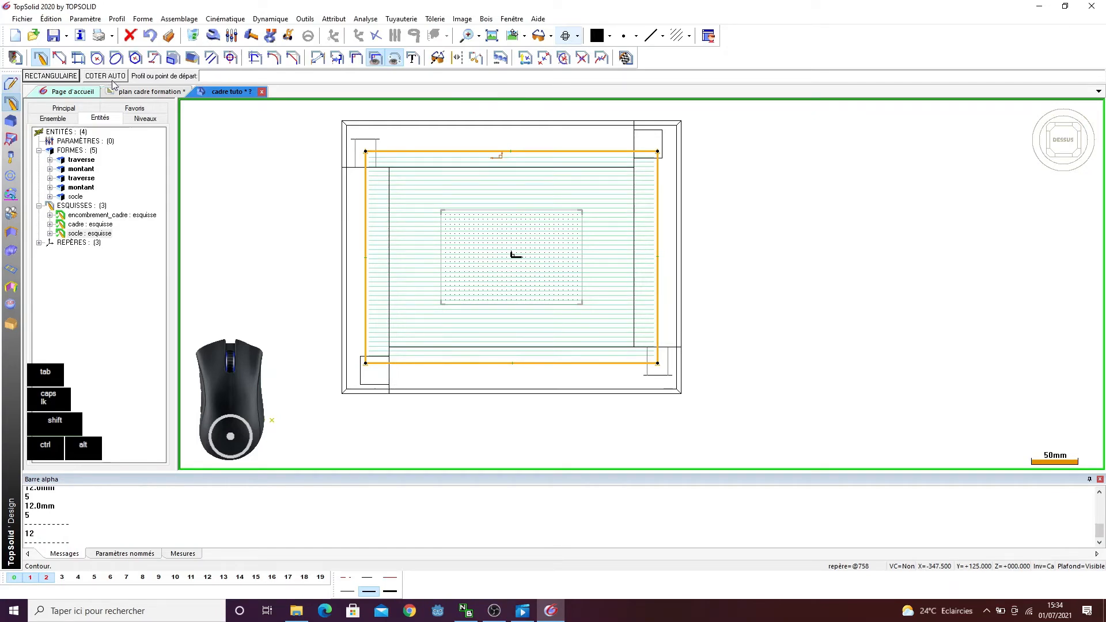
# - Dimension the rectangle's left side at 20 mm from the inner edge of the left upright
pyautogui.scroll(1, 417, 104)
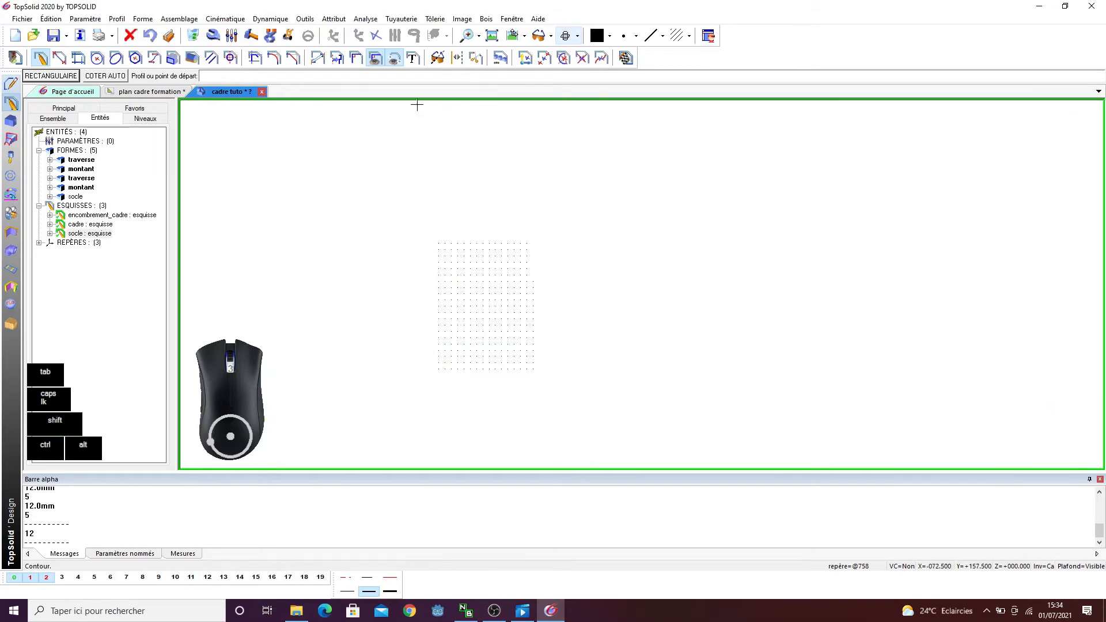
pyautogui.click(320, 60)
pyautogui.scroll(3, 348, 213)
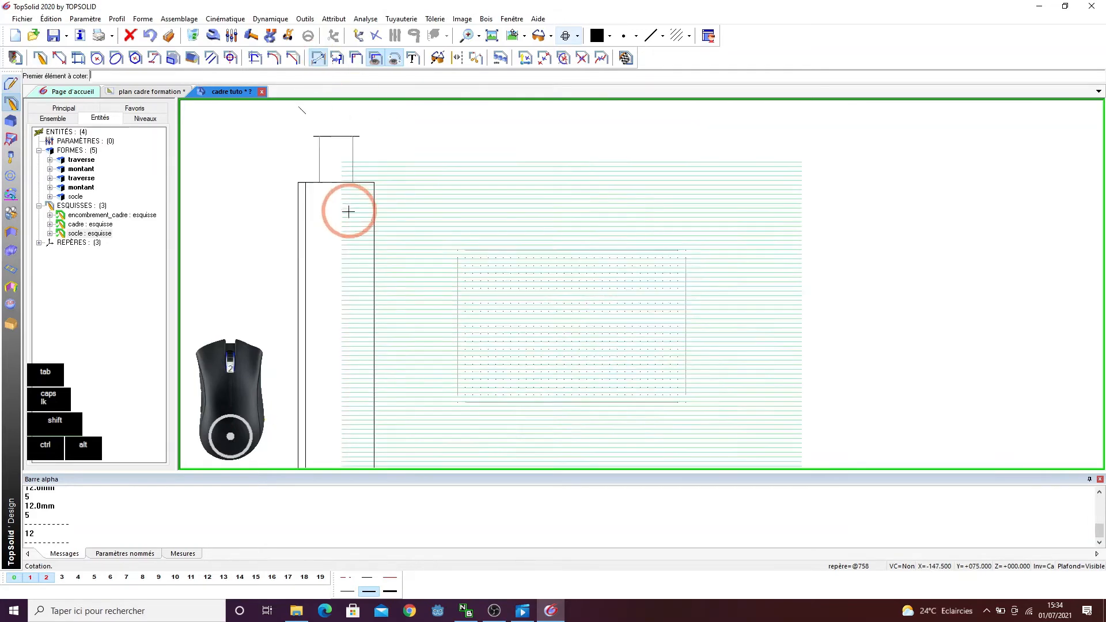
pyautogui.click(333, 215)
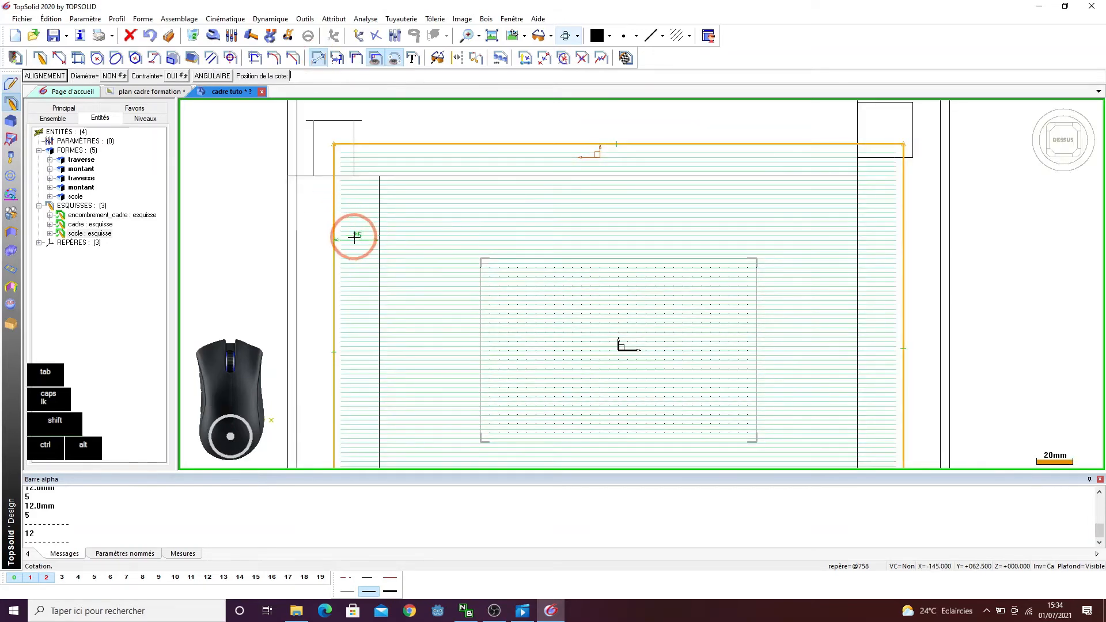
pyautogui.click(355, 237)
pyautogui.write('20')
pyautogui.press('Return')
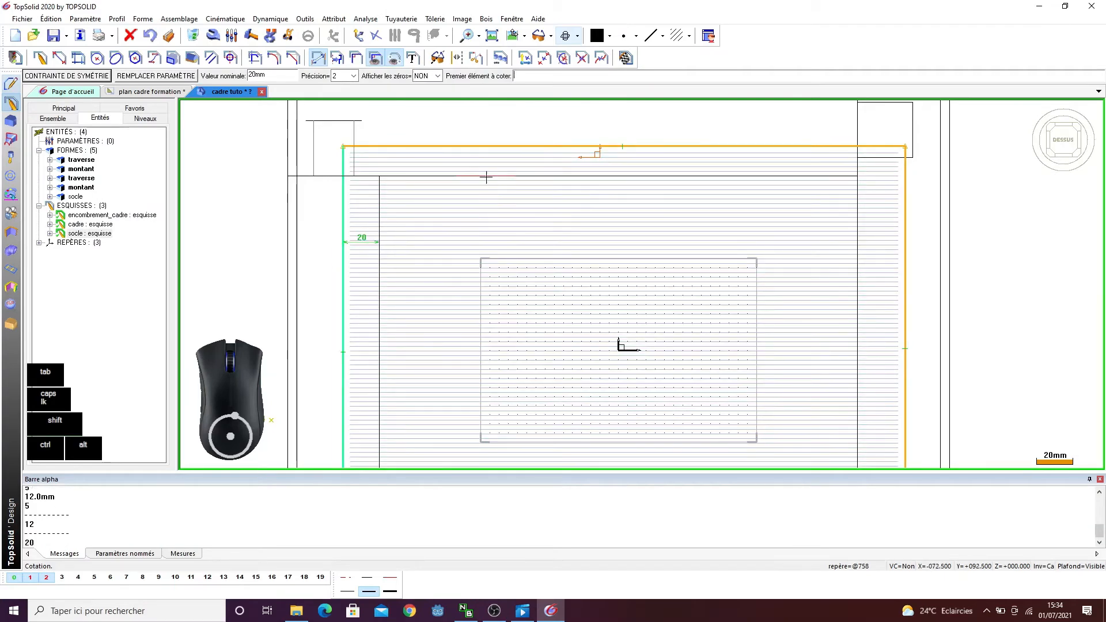
# - Dimension the rectangle's upper side at 20 mm from the inner edge of the upper rail
pyautogui.click(494, 148)
pyautogui.click(498, 175)
pyautogui.click(500, 159)
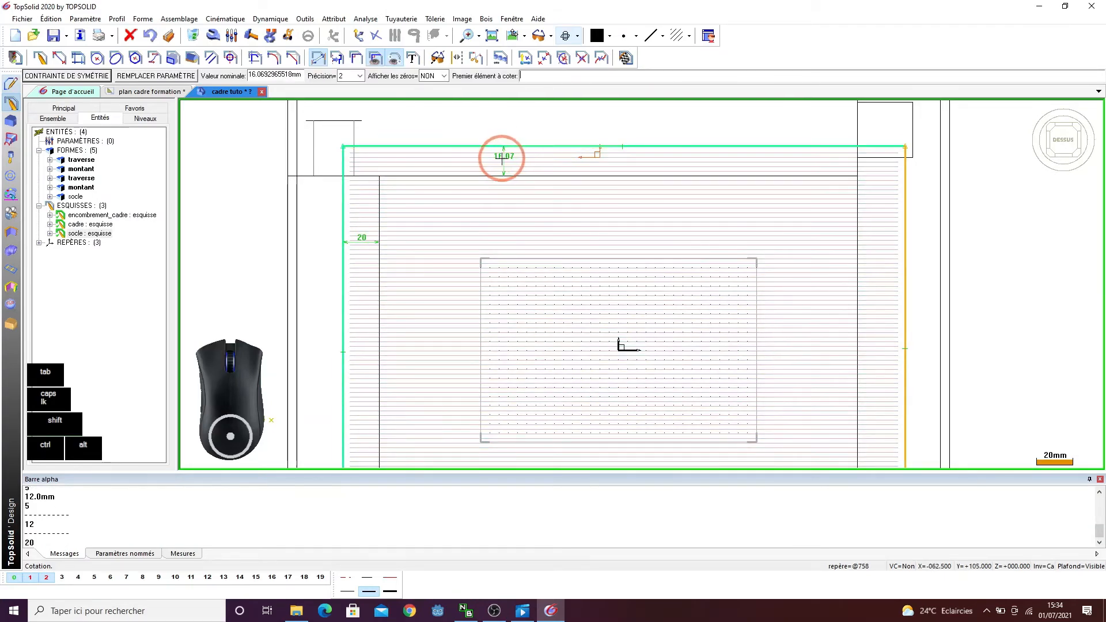
pyautogui.write('20')
pyautogui.press('Return')
# - Dimension the rectangle's right side at 20 mm from the inner edge of the right upright
pyautogui.scroll(2, 500, 174)
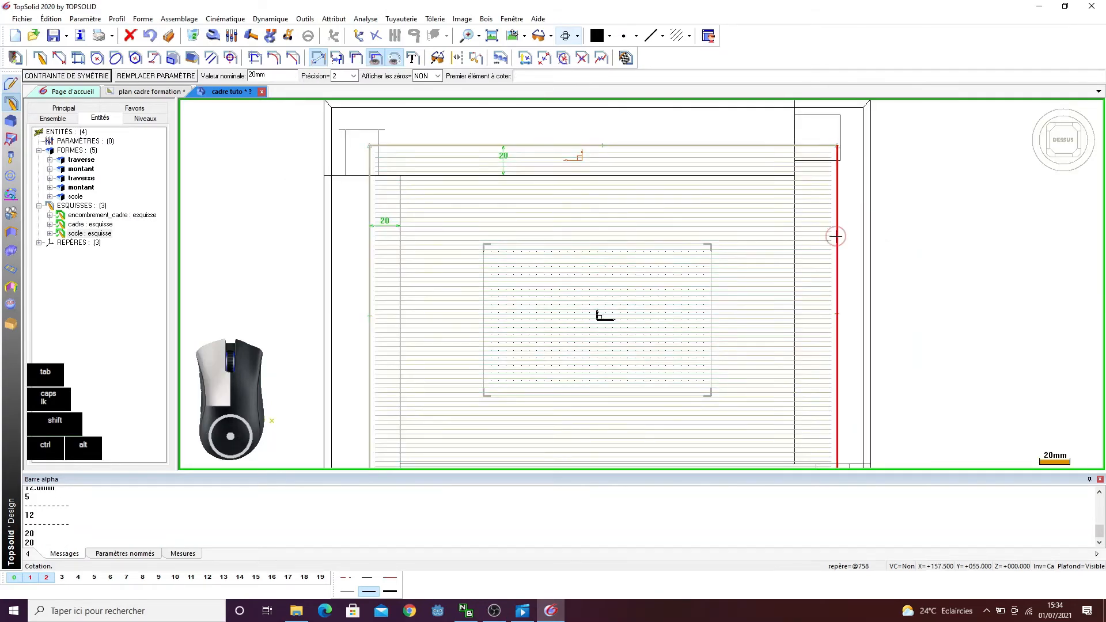
pyautogui.click(836, 237)
pyautogui.click(796, 236)
pyautogui.click(809, 238)
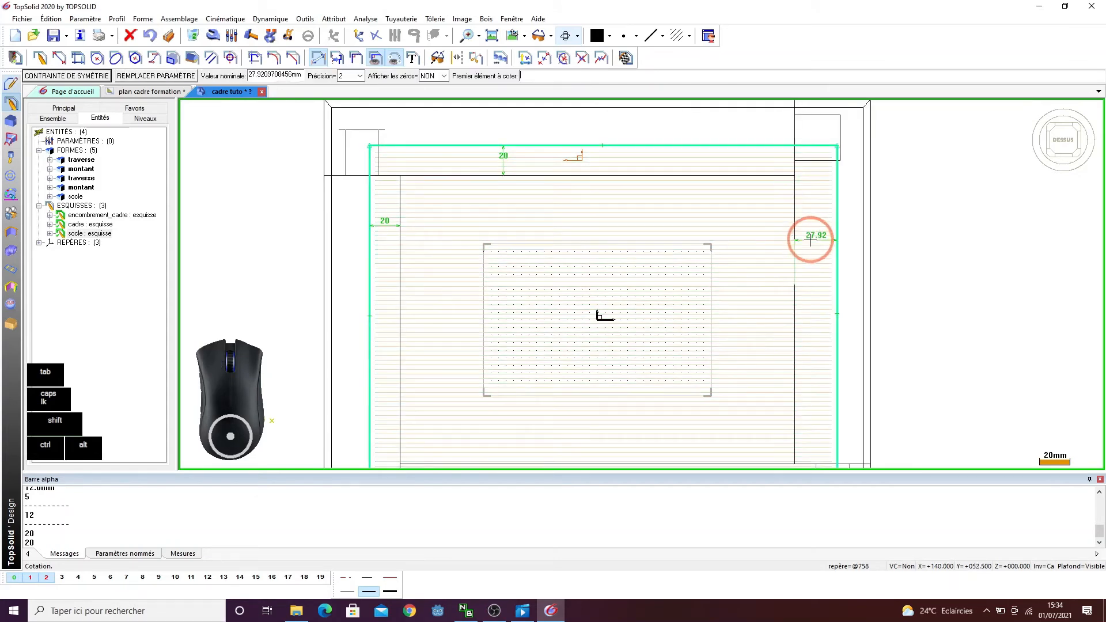
pyautogui.write('20')
pyautogui.press('Return')
# - Dimension the rectangle's lower side at 20 mm from the inner edge of the lower rail
pyautogui.scroll(2, 710, 353)
pyautogui.scroll(-2, 678, 338)
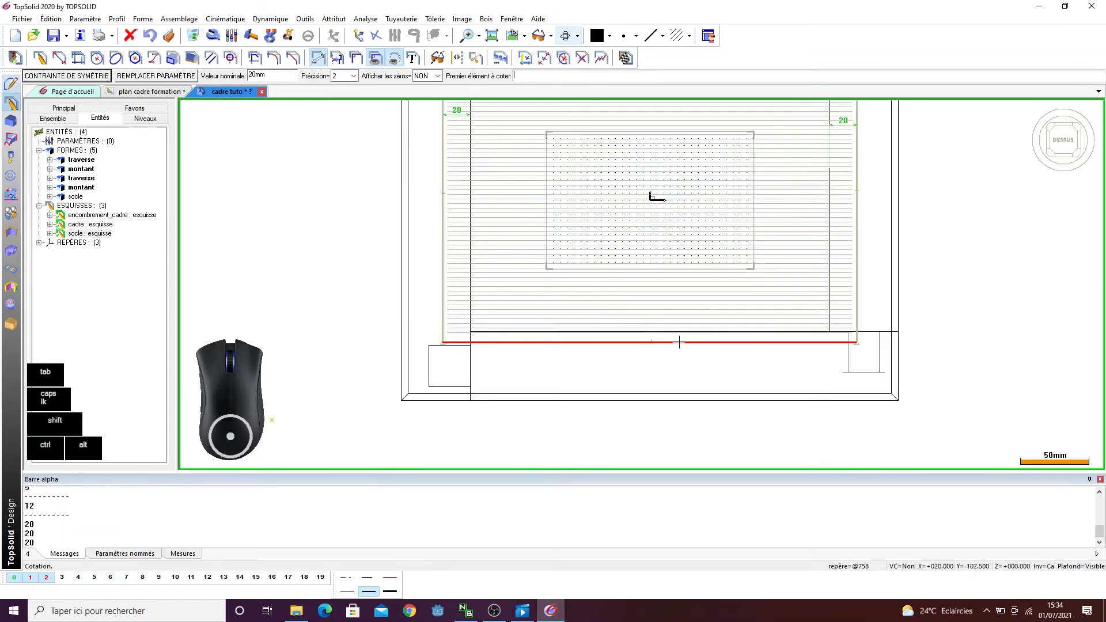
pyautogui.click(679, 333)
pyautogui.scroll(-3, 580, 345)
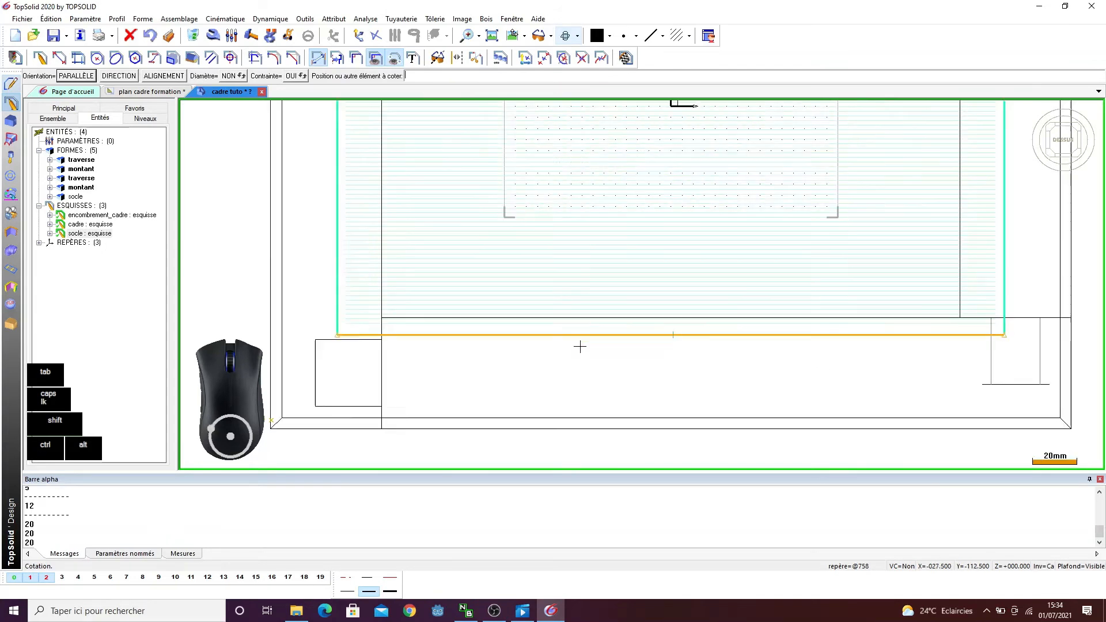
pyautogui.click(579, 302)
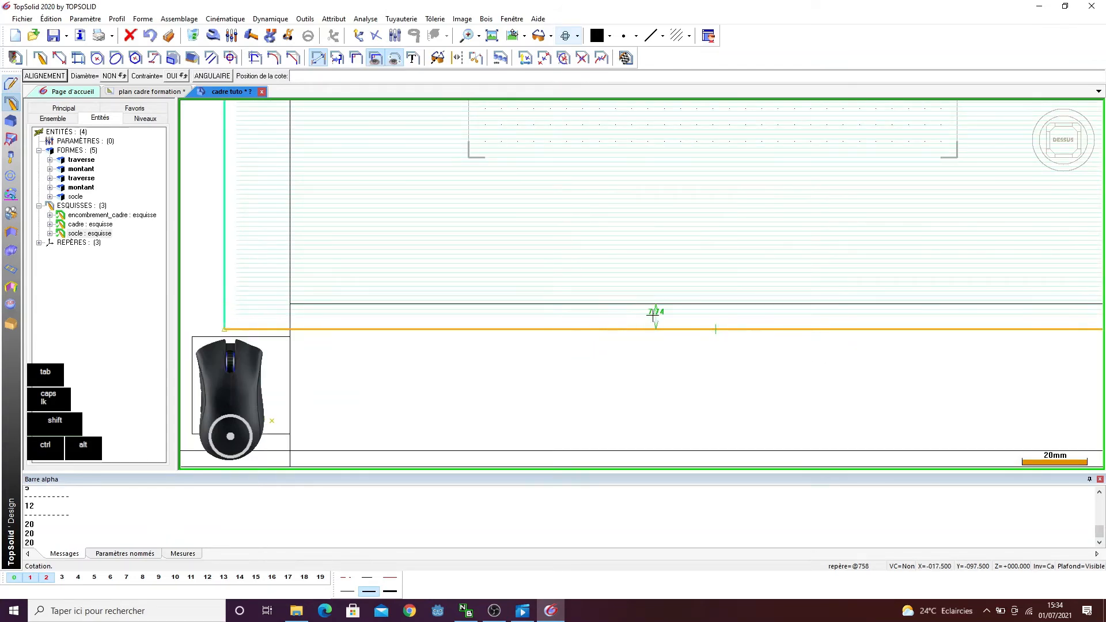
pyautogui.click(652, 314)
pyautogui.press('Return')
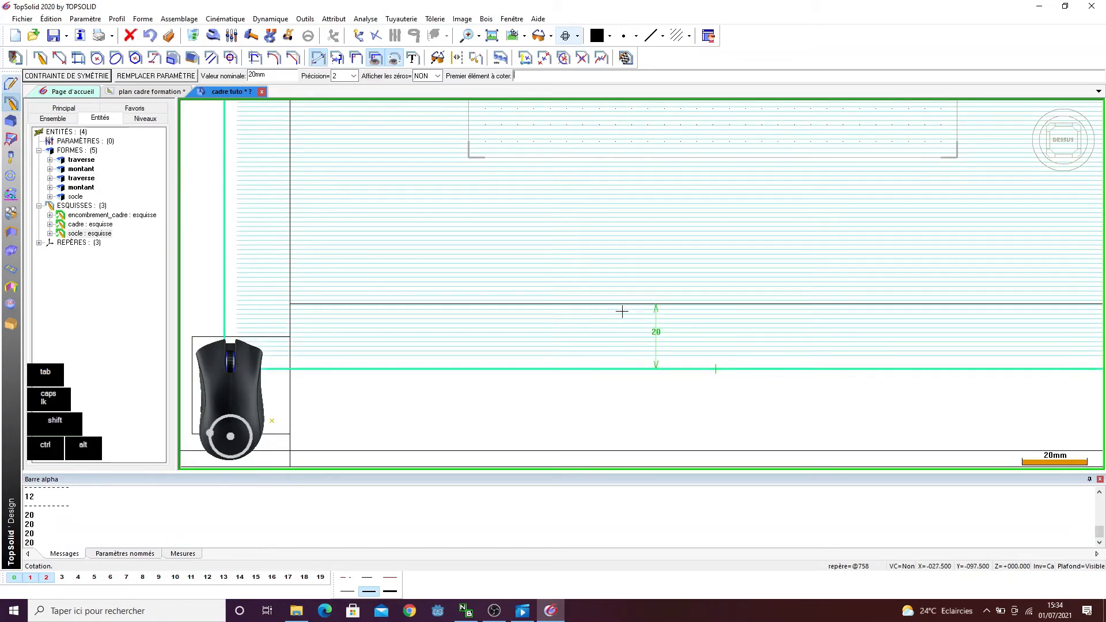
# - Fillet the two upper corners of the rebate rectangle with a 6 mm radius
pyautogui.scroll(4, 622, 310)
pyautogui.scroll(-2, 494, 346)
pyautogui.scroll(3, 513, 289)
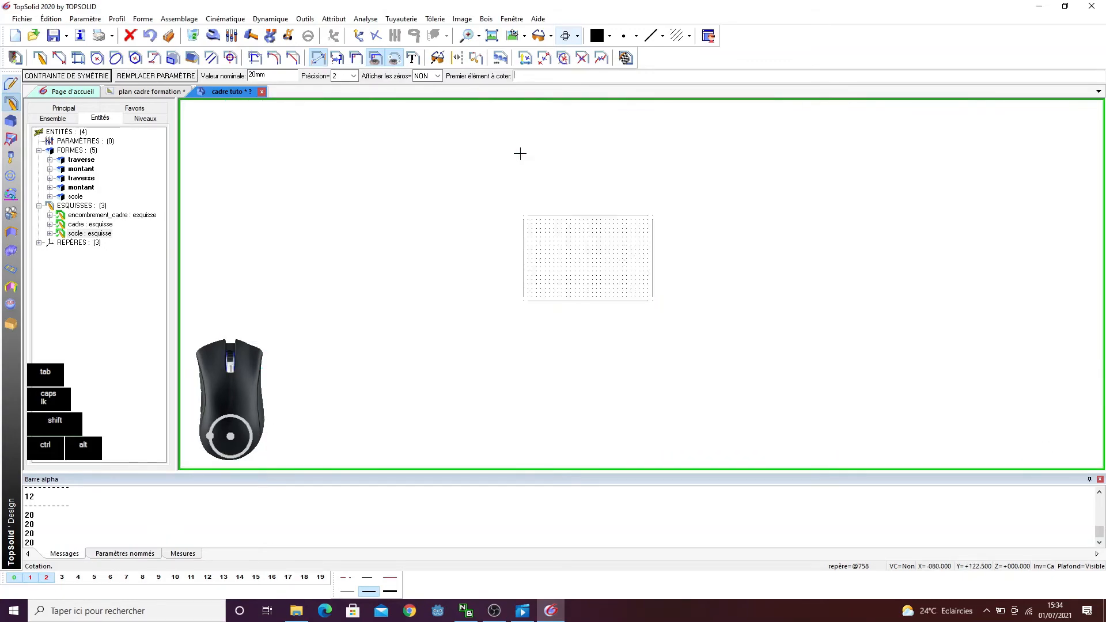
pyautogui.scroll(-1, 515, 154)
pyautogui.scroll(-1, 377, 108)
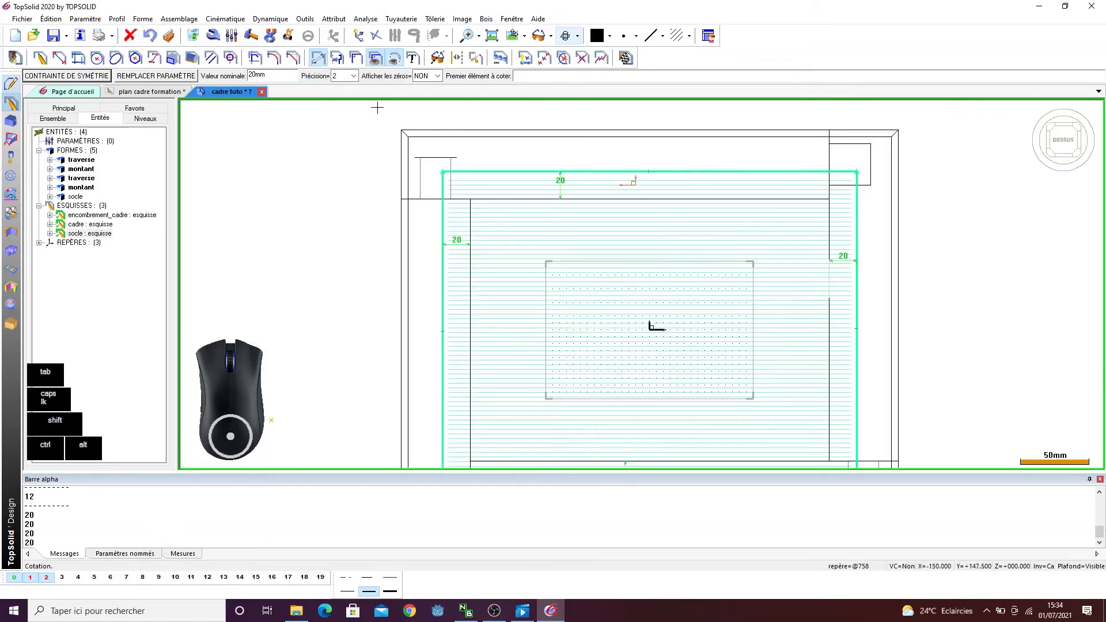
pyautogui.click(274, 59)
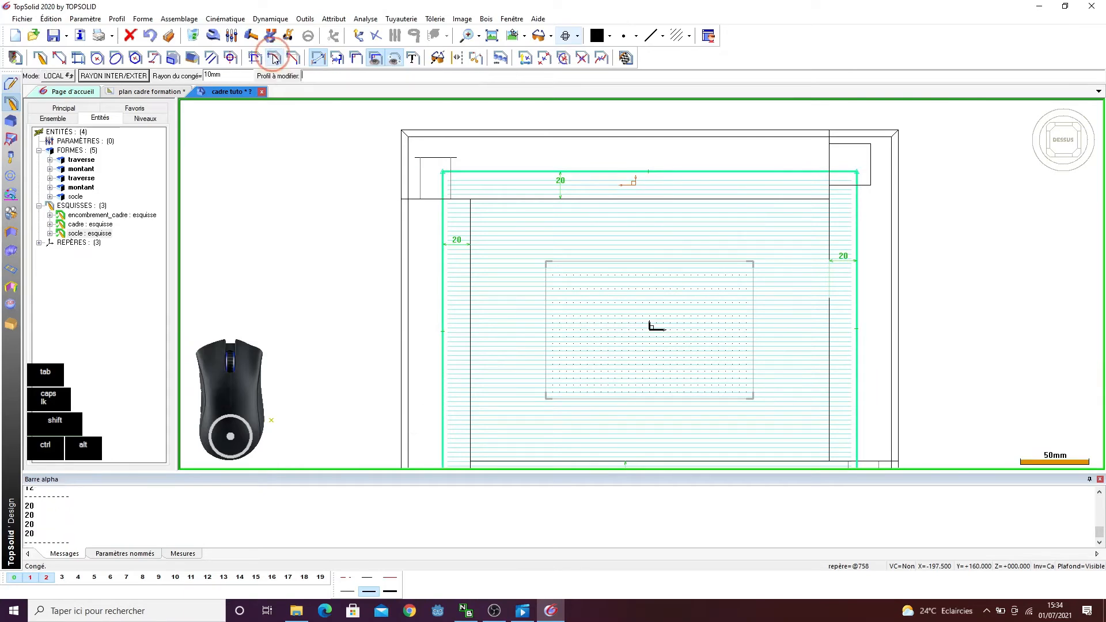
pyautogui.click(244, 76)
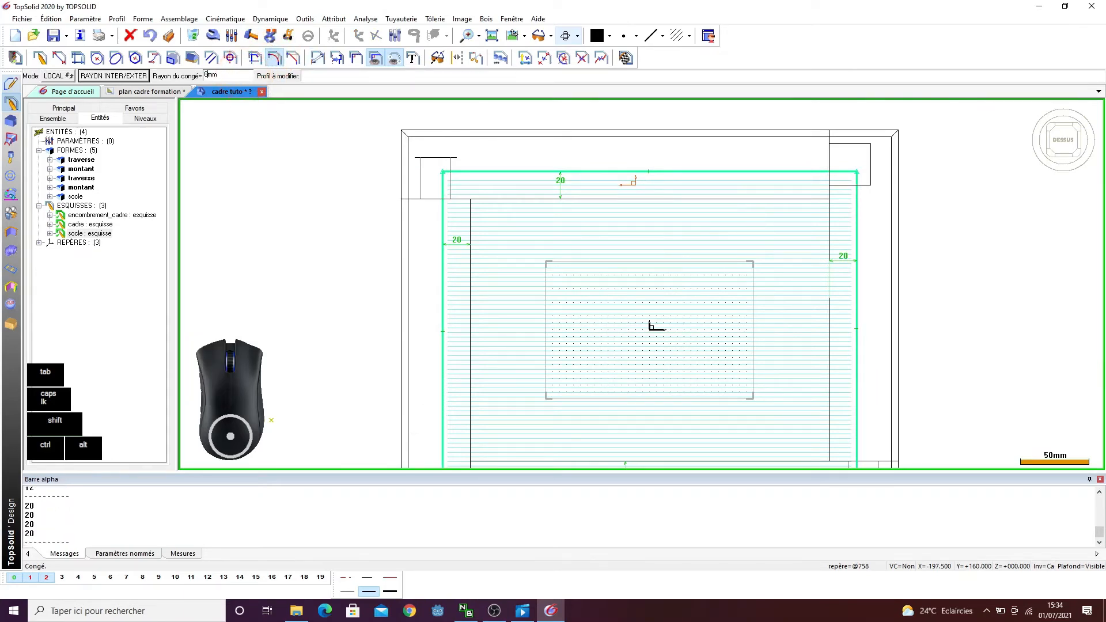
pyautogui.scroll(1, 425, 180)
pyautogui.click(451, 168)
pyautogui.click(962, 205)
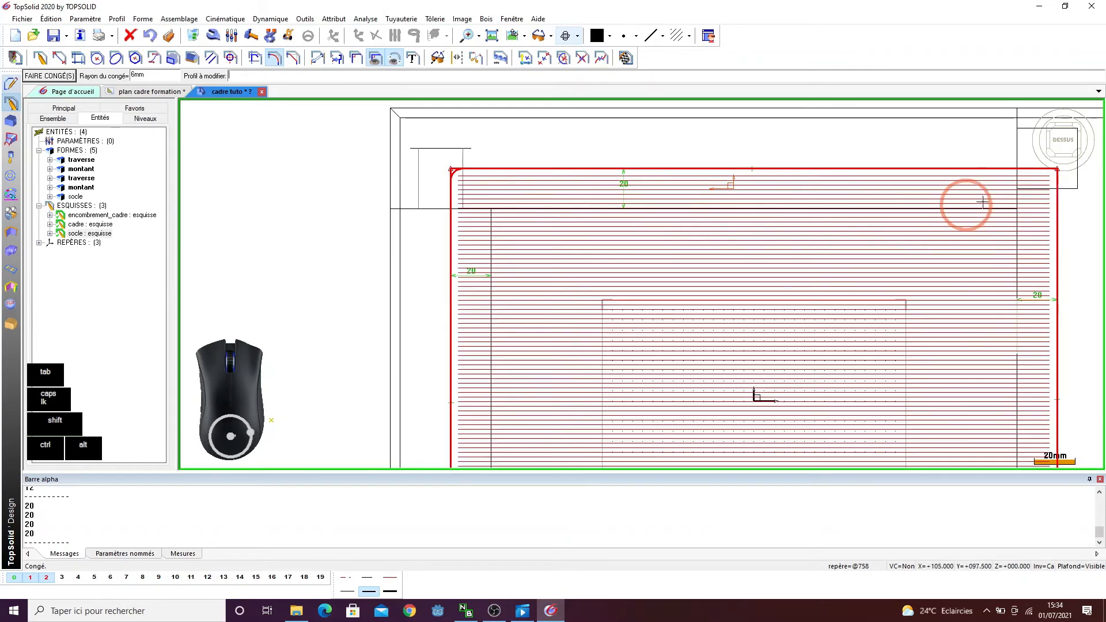
pyautogui.click(1064, 167)
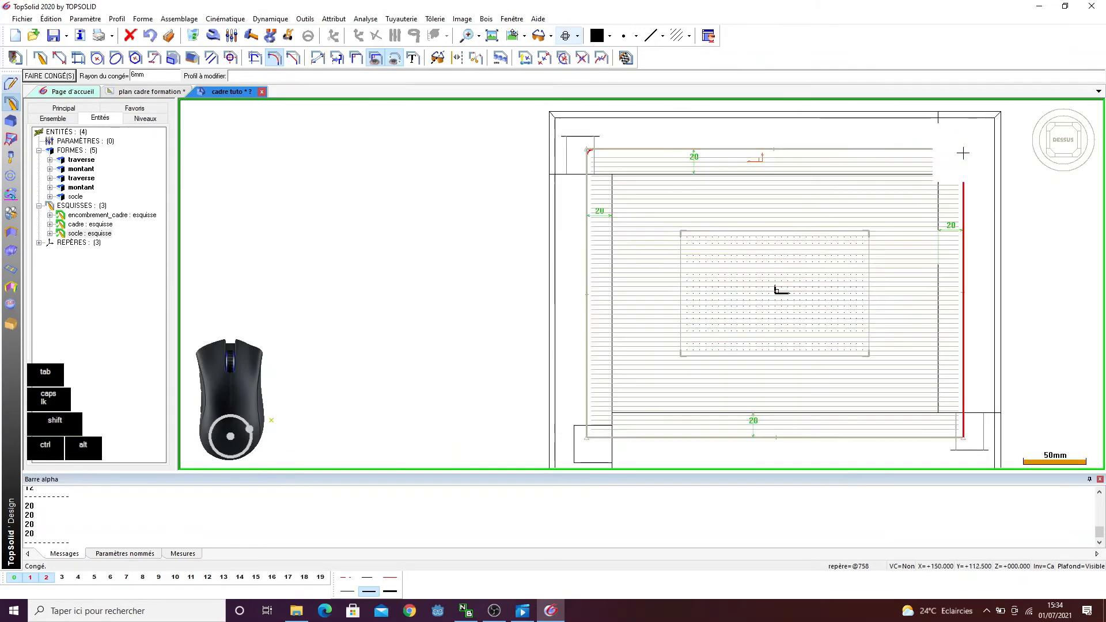
pyautogui.click(959, 151)
# - Fillet the two lower corners of the rebate rectangle with a 6 mm radius and finish the sketch
pyautogui.scroll(-7, 785, 146)
pyautogui.scroll(5, 868, 413)
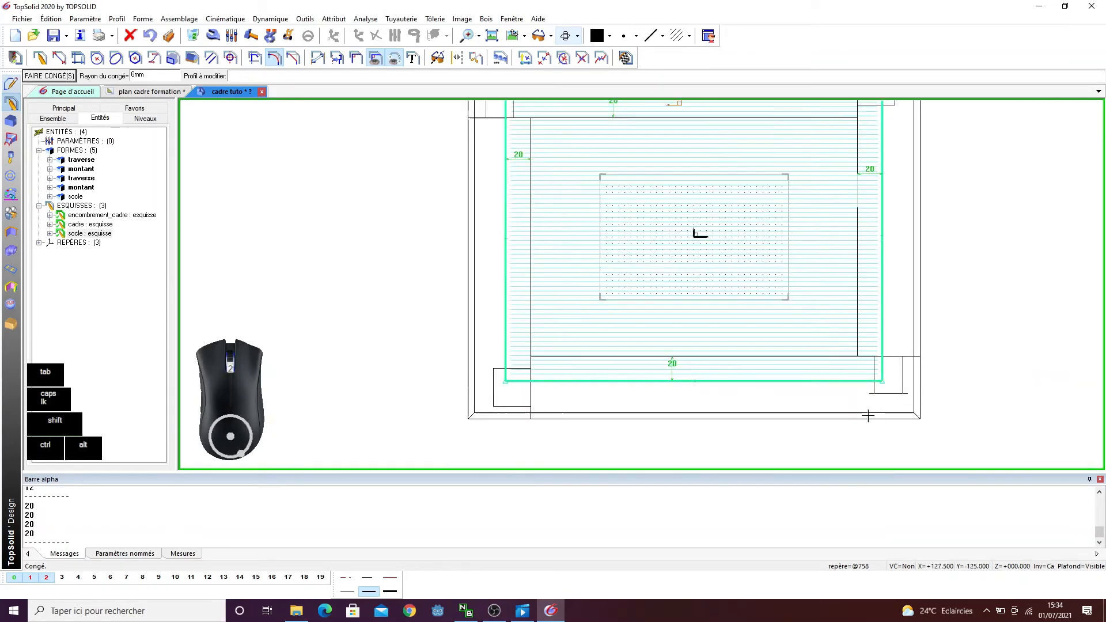
pyautogui.click(894, 367)
pyautogui.click(571, 403)
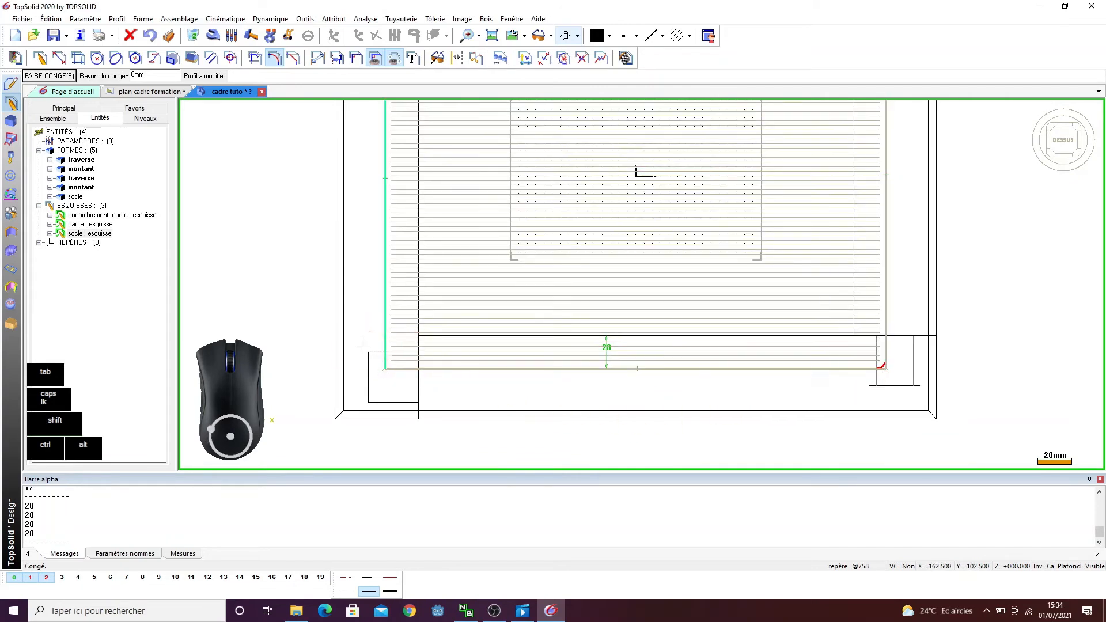
pyautogui.click(367, 316)
pyautogui.scroll(-3, 306, 330)
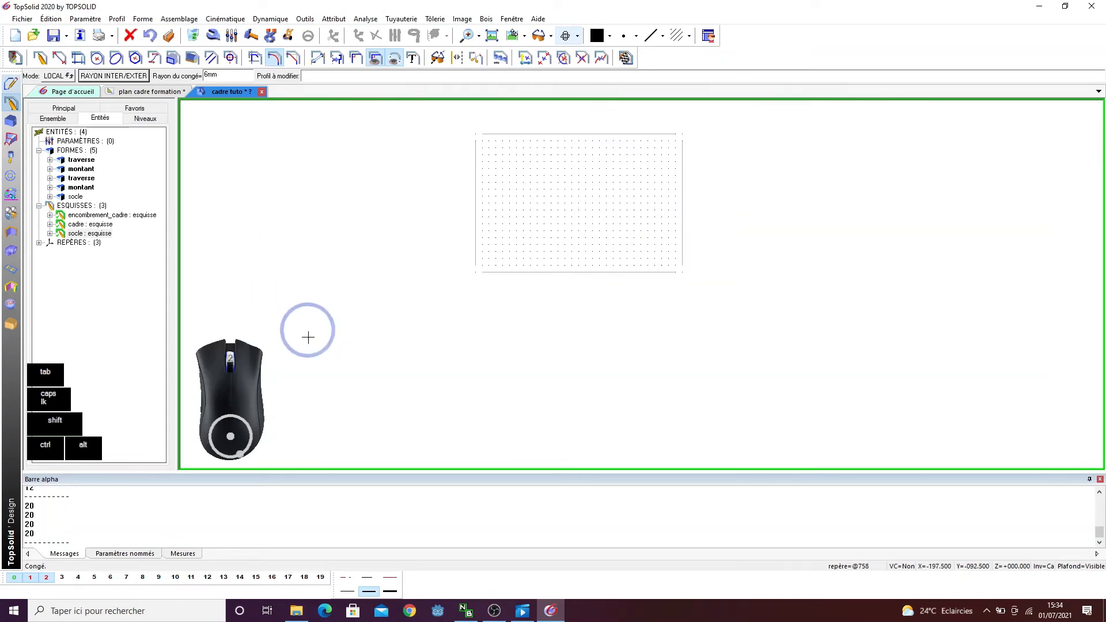
pyautogui.click(626, 58)
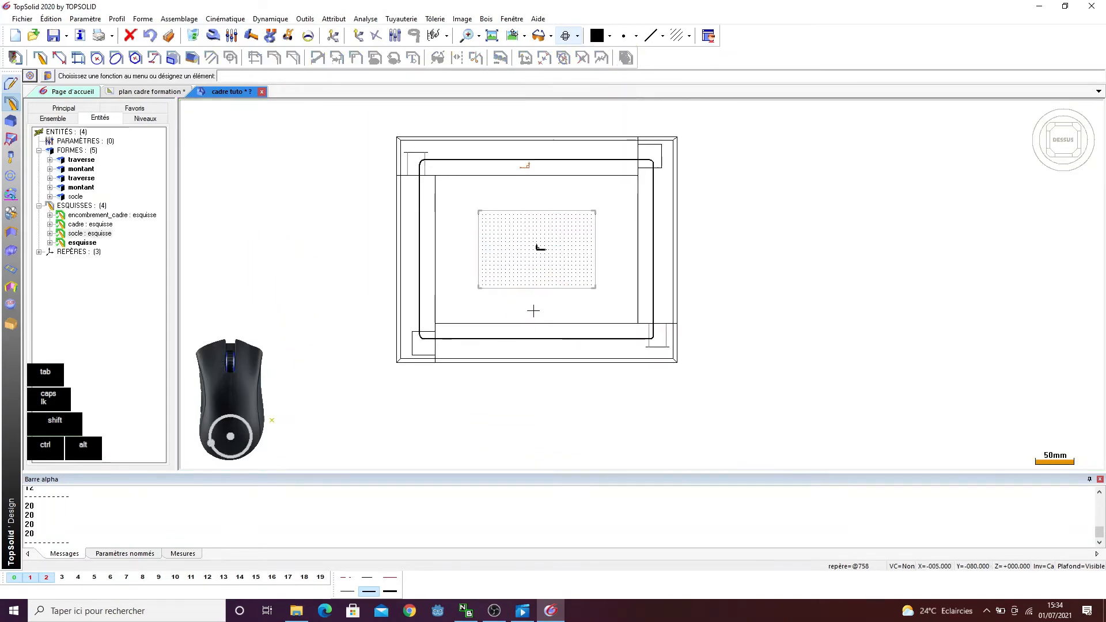
# - Display the frame shaded with its edges and orient it in 3D to show the rebate sketch
pyautogui.click(577, 35)
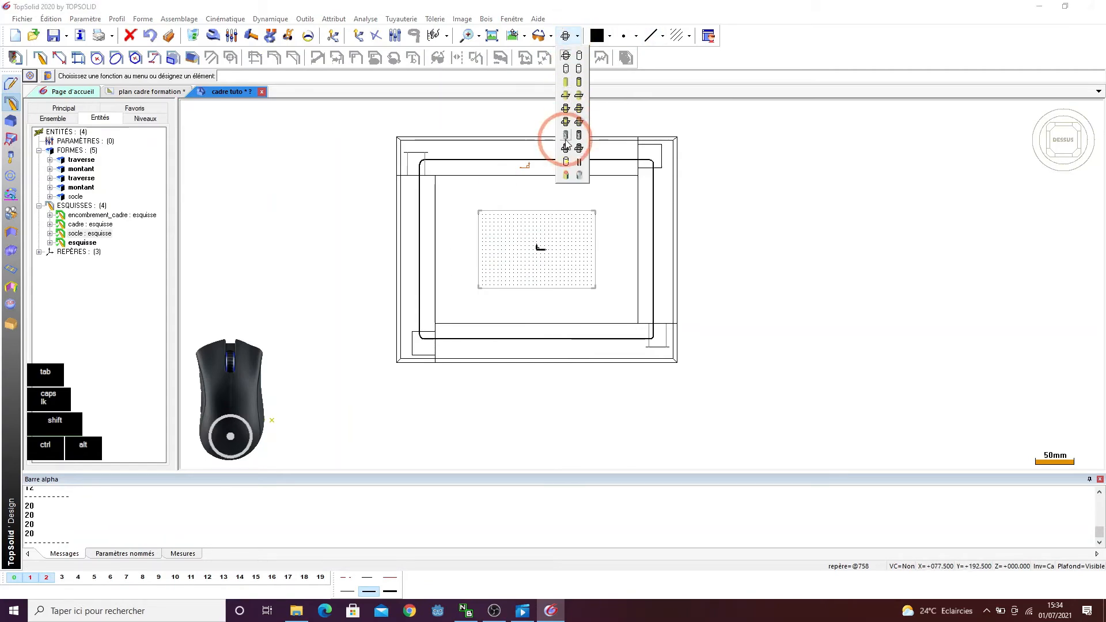
pyautogui.click(569, 115)
pyautogui.moveTo(381, 173); pyautogui.dragTo(680, 245)
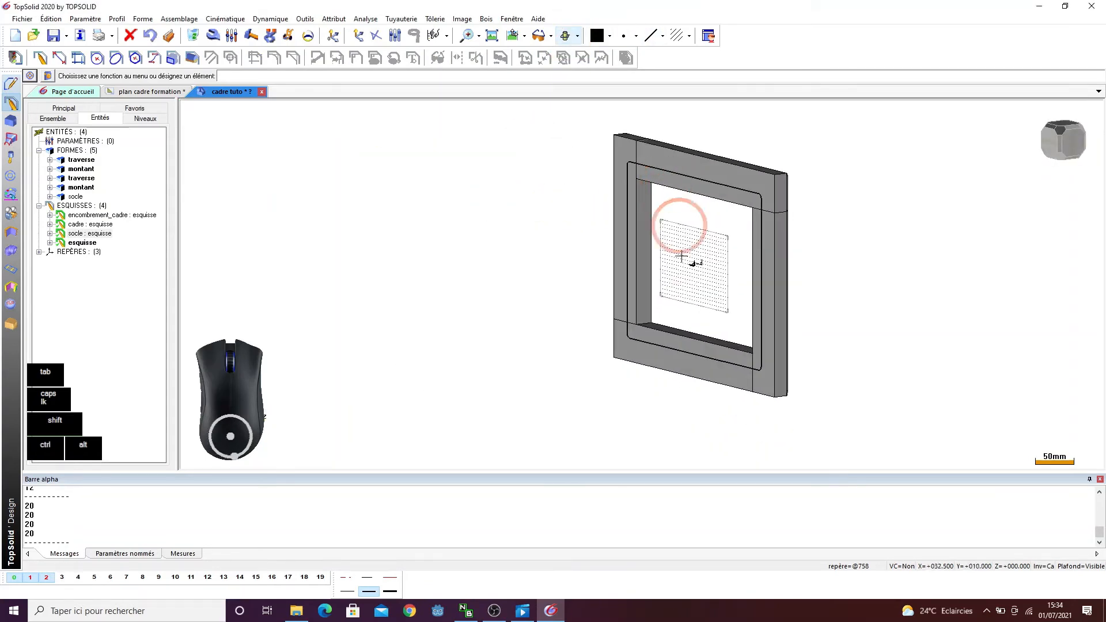
# - Extrude the rounded rebate sketch into a solid with a height of 5 mm
pyautogui.scroll(4, 662, 164)
pyautogui.click(143, 19)
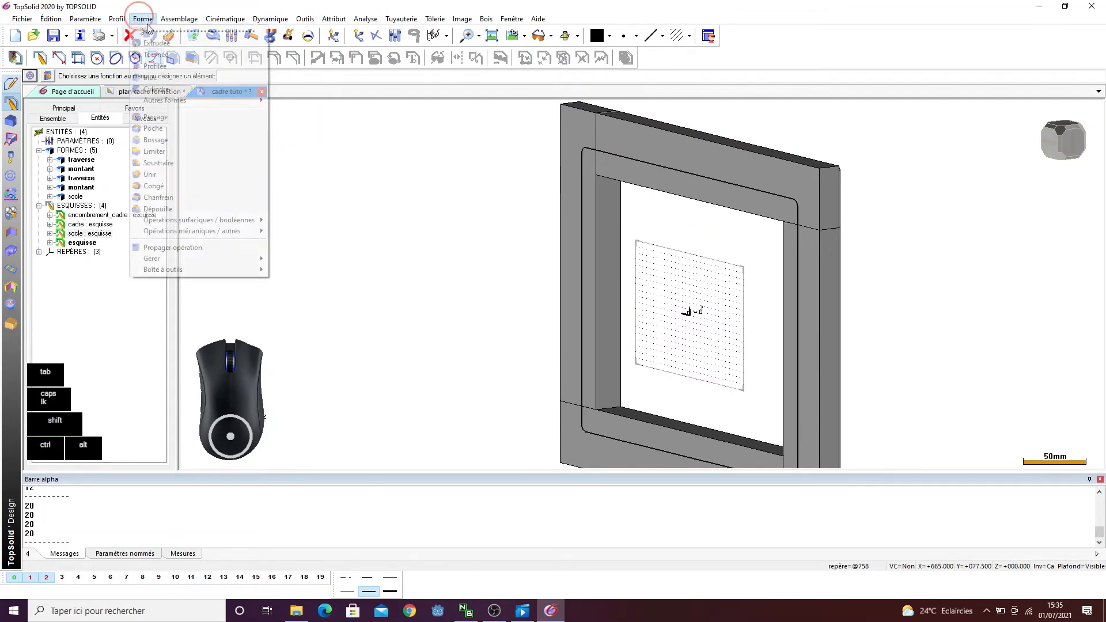
pyautogui.click(149, 116)
pyautogui.click(647, 152)
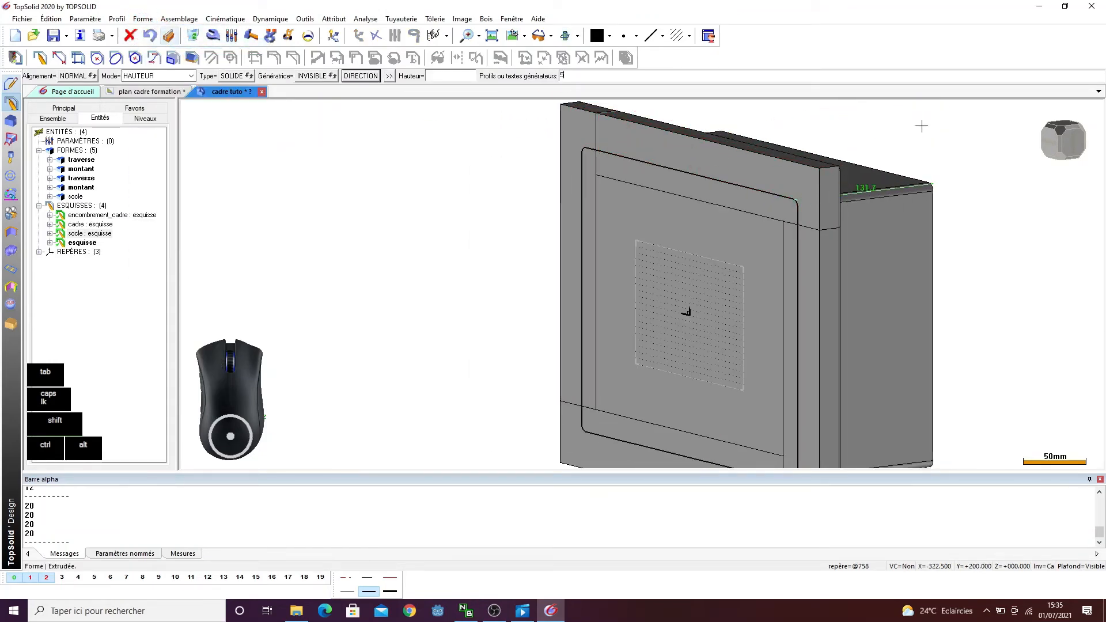
pyautogui.press('Return')
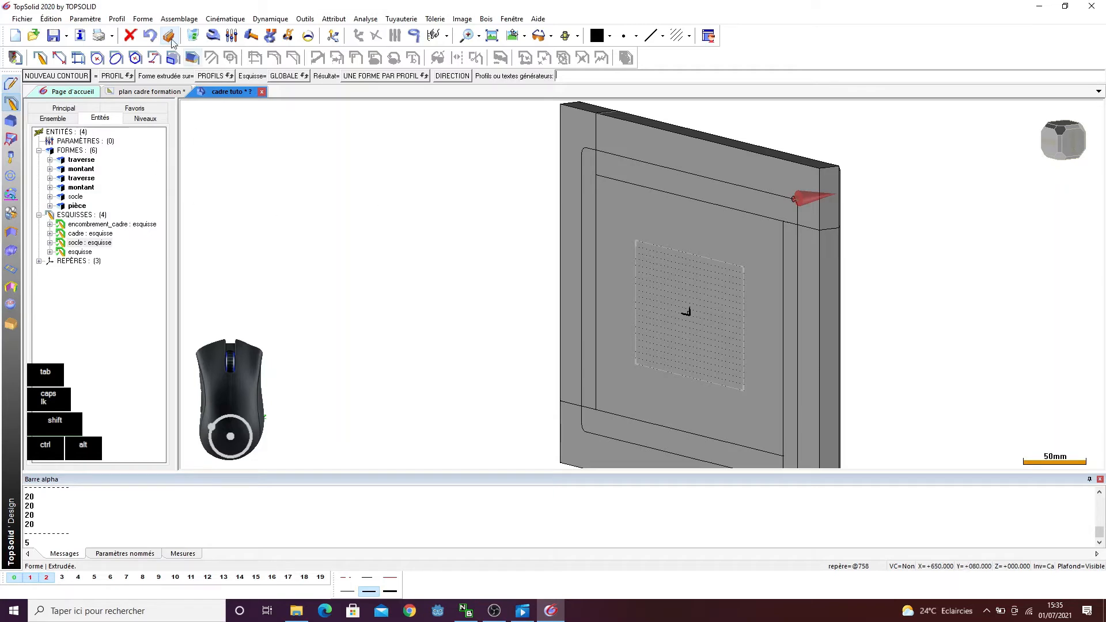
# - Subtract the extruded rebate block from the left upright, keeping the tool body visible
pyautogui.click(143, 19)
pyautogui.click(160, 164)
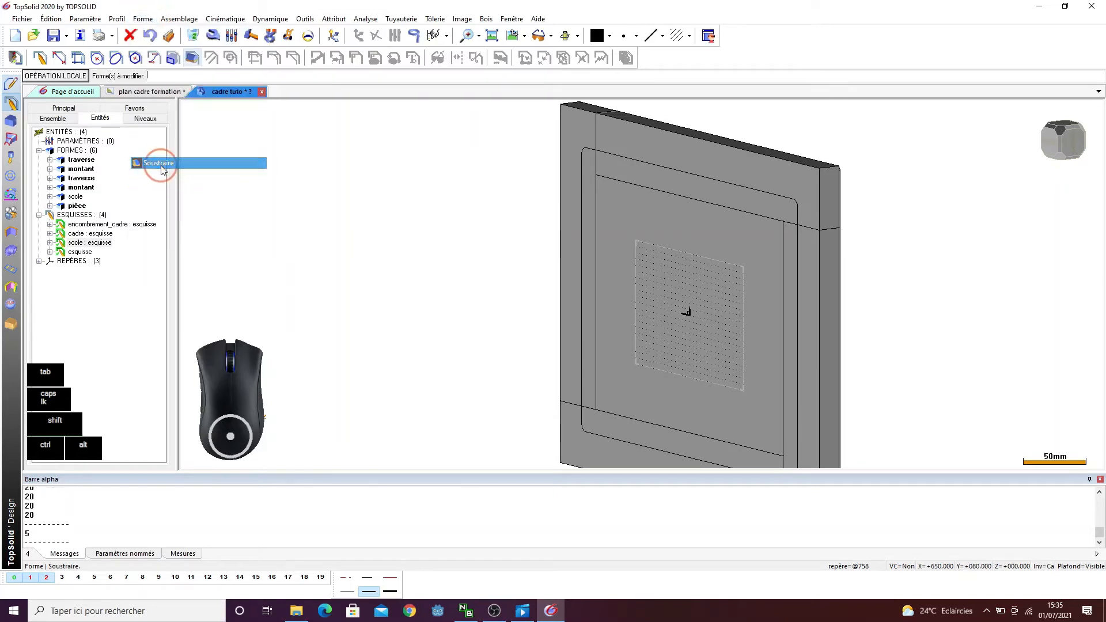
pyautogui.click(570, 124)
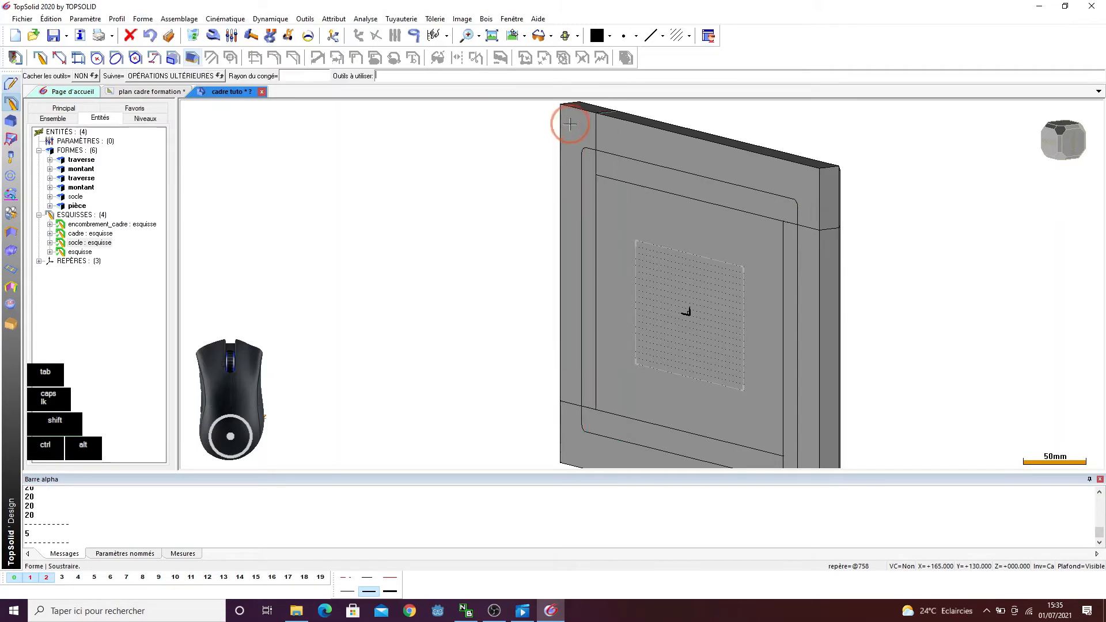
pyautogui.click(432, 146)
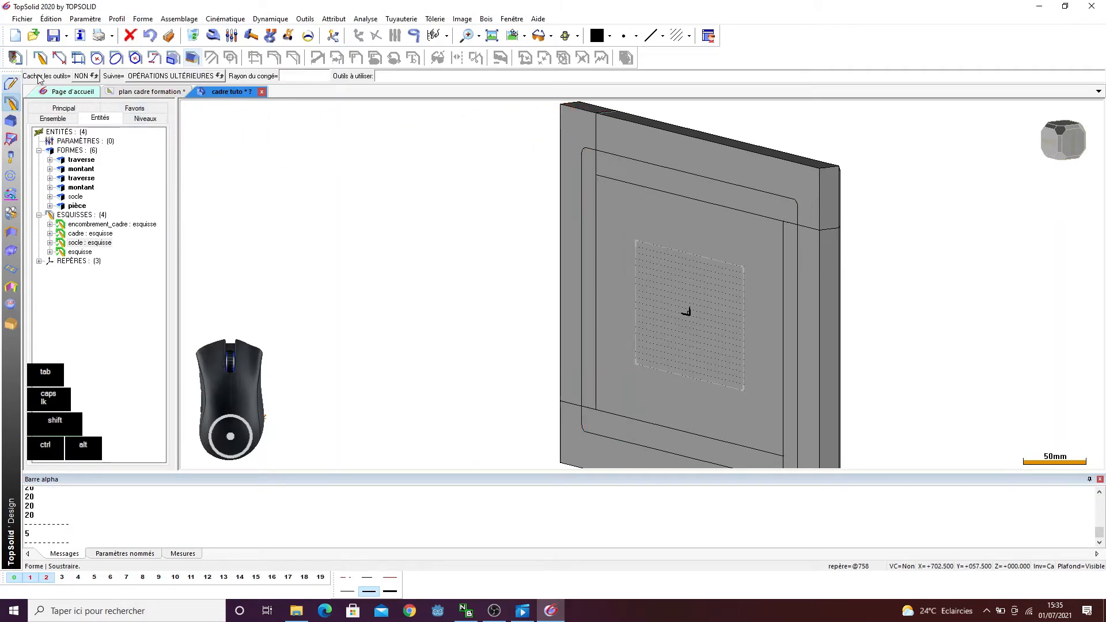
pyautogui.click(637, 209)
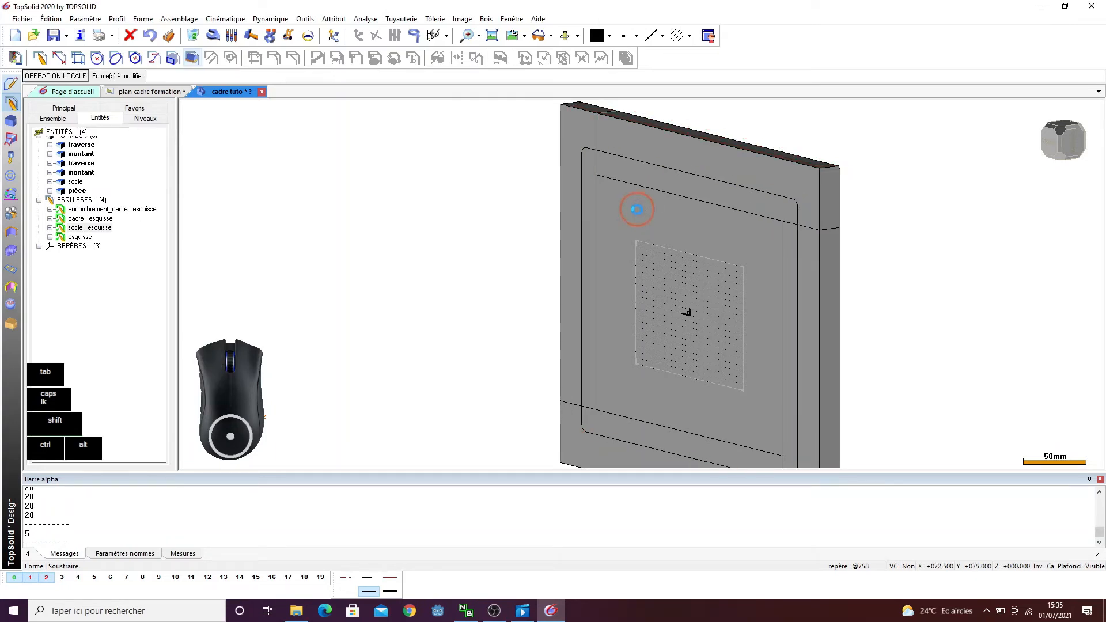
# - Subtract the extruded rebate block from the upper rail and from the right upright
pyautogui.click(662, 146)
pyautogui.click(654, 212)
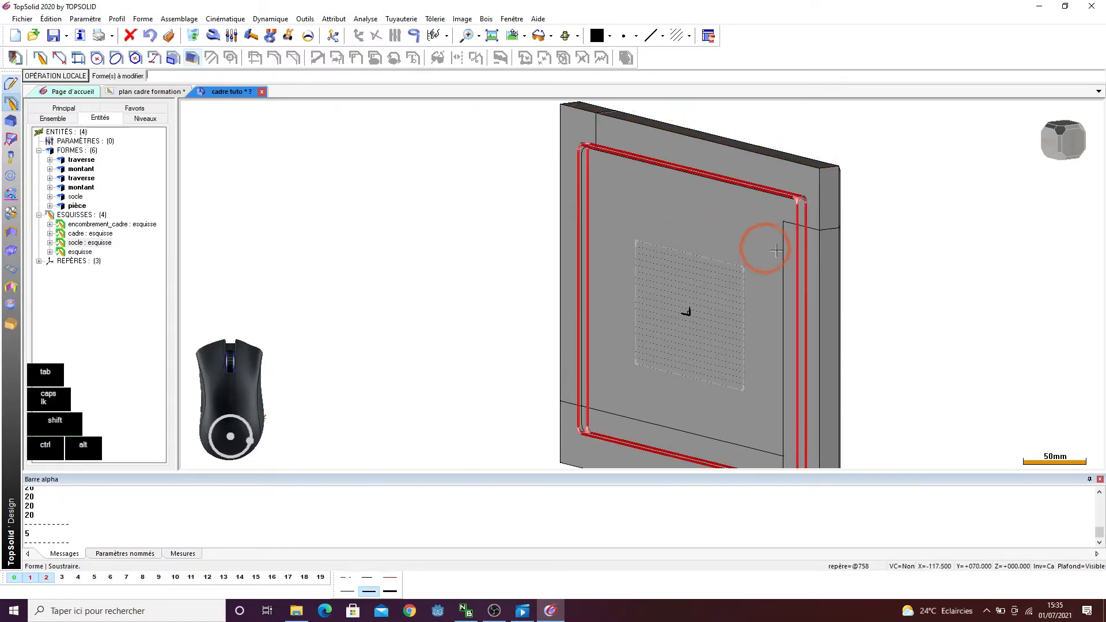
pyautogui.click(811, 258)
pyautogui.click(751, 245)
# - Subtract the extruded rebate block from the lower rail, with tool hiding set to OUI
pyautogui.scroll(-3, 700, 124)
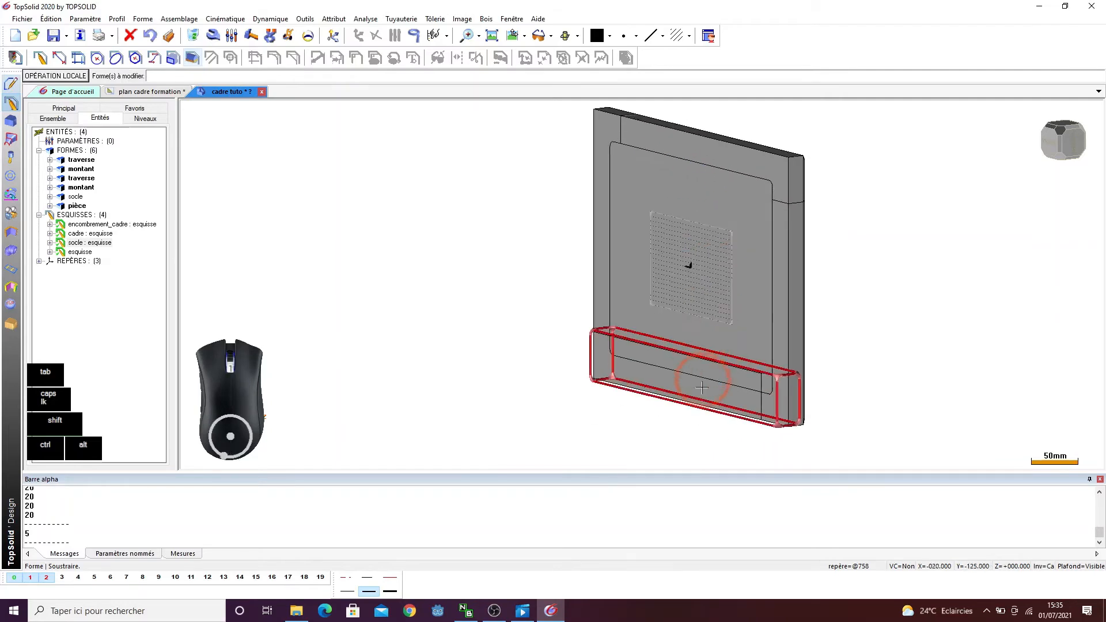
pyautogui.scroll(2, 716, 383)
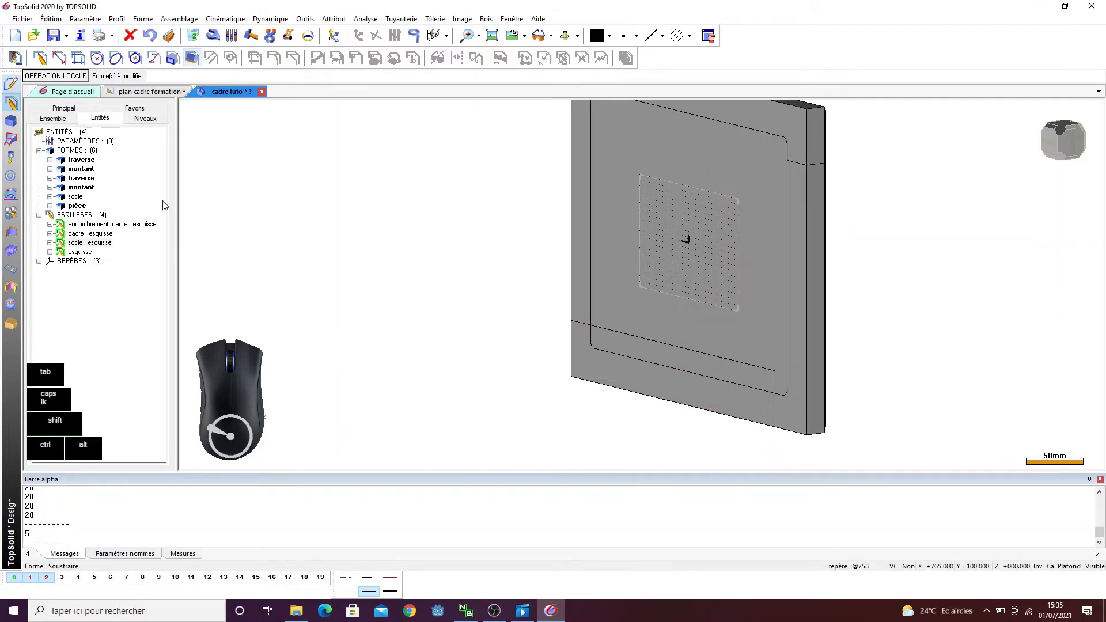
pyautogui.click(623, 369)
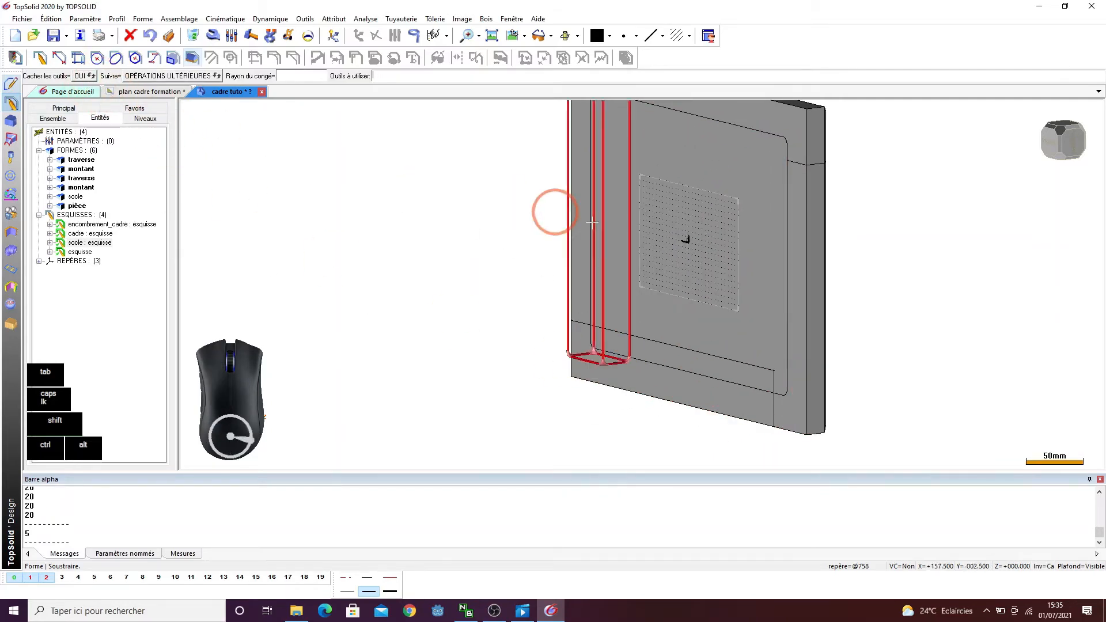
pyautogui.click(672, 159)
pyautogui.scroll(-3, 668, 164)
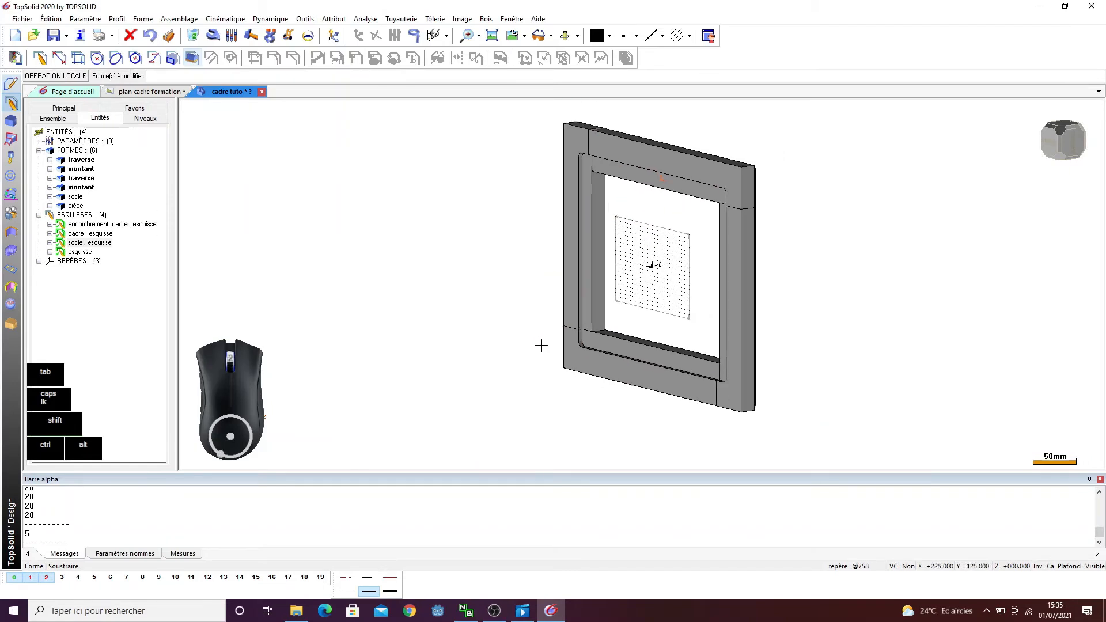
pyautogui.keyDown('ctrl'); pyautogui.moveTo(531, 250); pyautogui.dragTo(388, 225); pyautogui.keyUp('ctrl')
pyautogui.scroll(3, 553, 259)
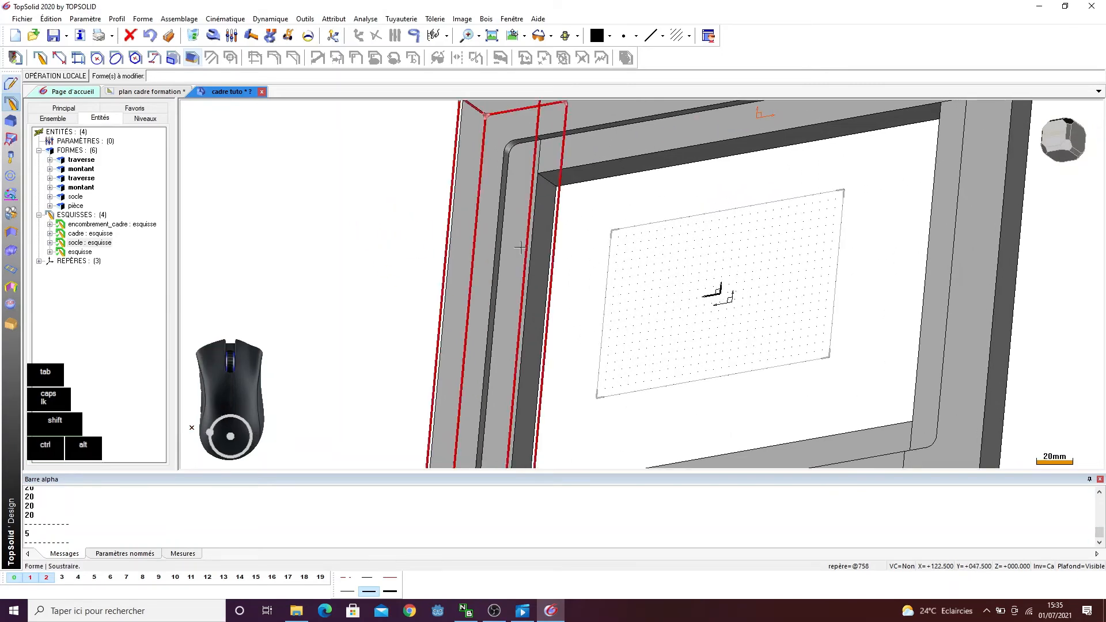
pyautogui.scroll(-1, 386, 221)
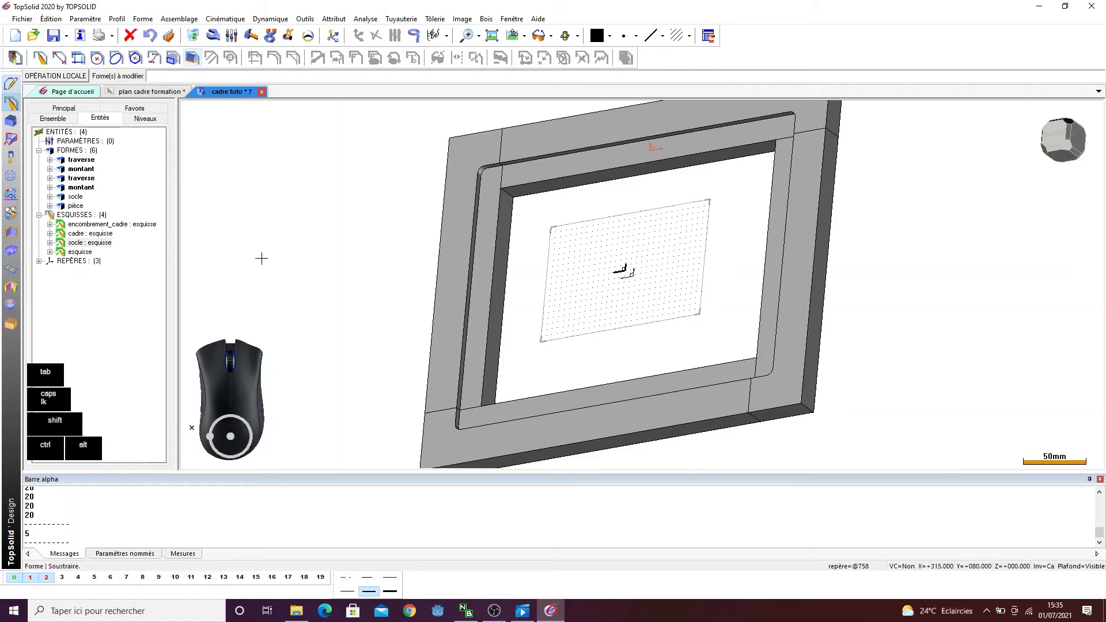
# - Rename the rebate sketch as faux_fond
pyautogui.click(81, 252)
pyautogui.rightClick(84, 253)
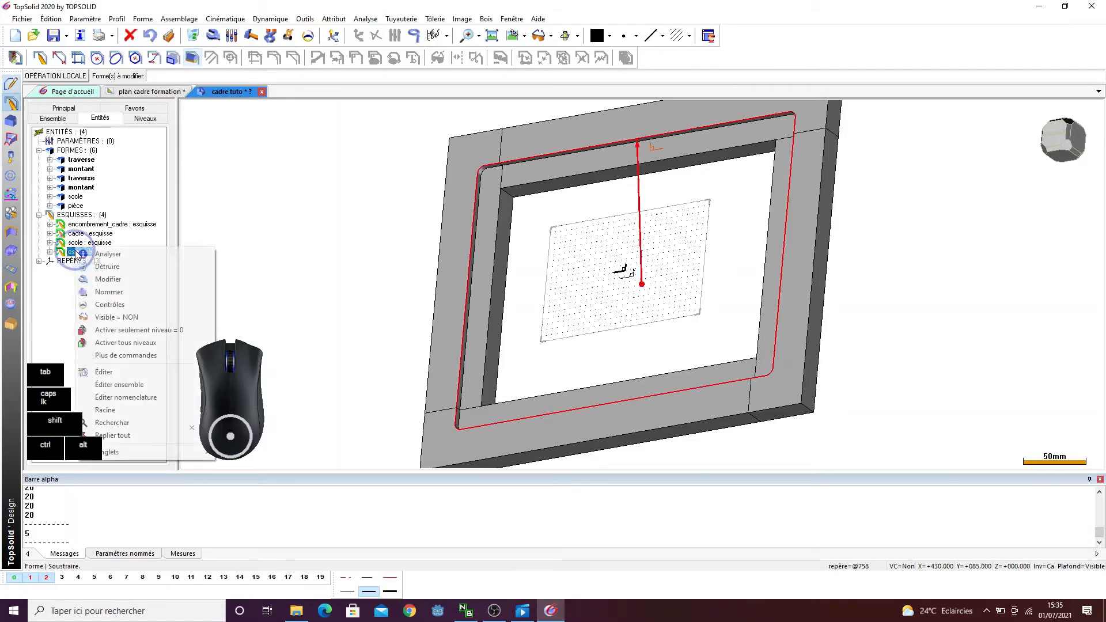
pyautogui.click(114, 292)
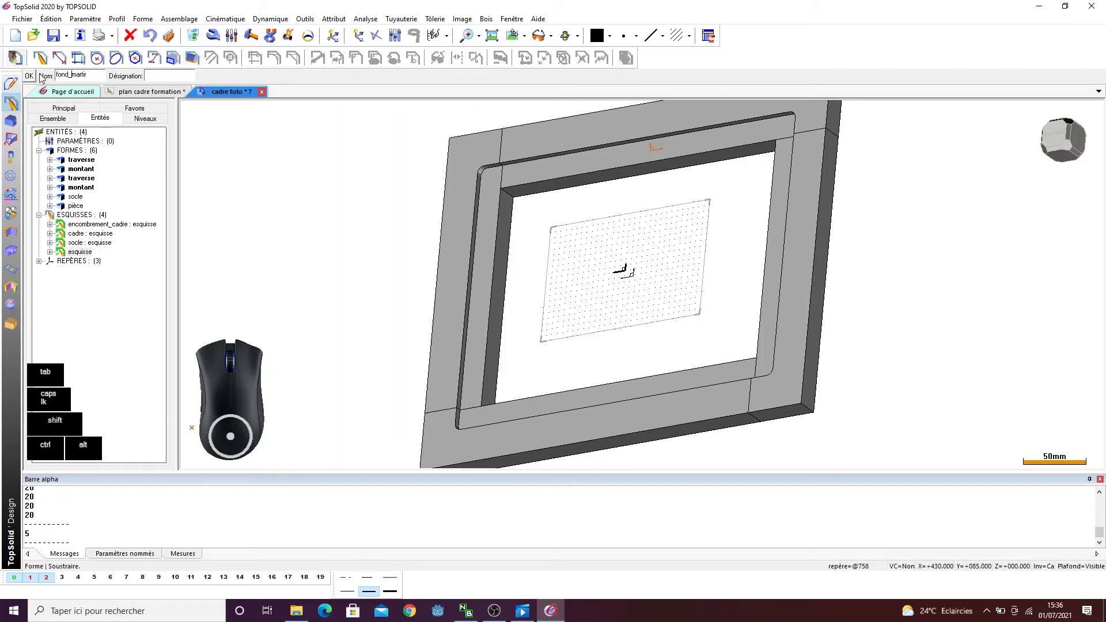
pyautogui.moveTo(88, 73); pyautogui.dragTo(68, 78)
pyautogui.click(56, 75)
pyautogui.click(30, 77)
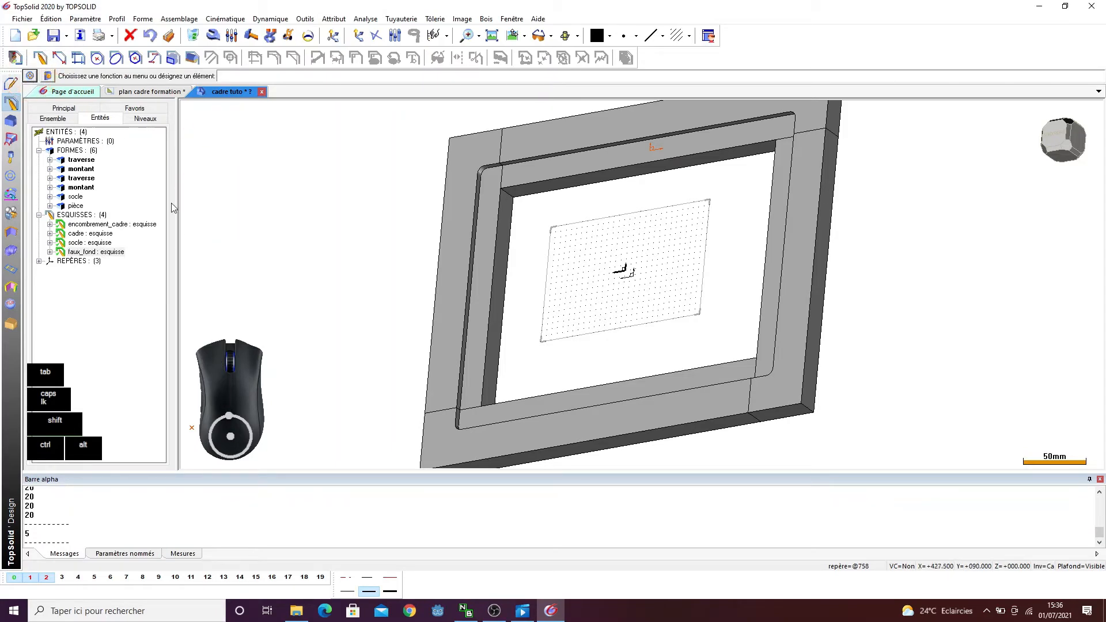
# - Start a new contour sketch in the plan view of the frame
pyautogui.scroll(-3, 301, 242)
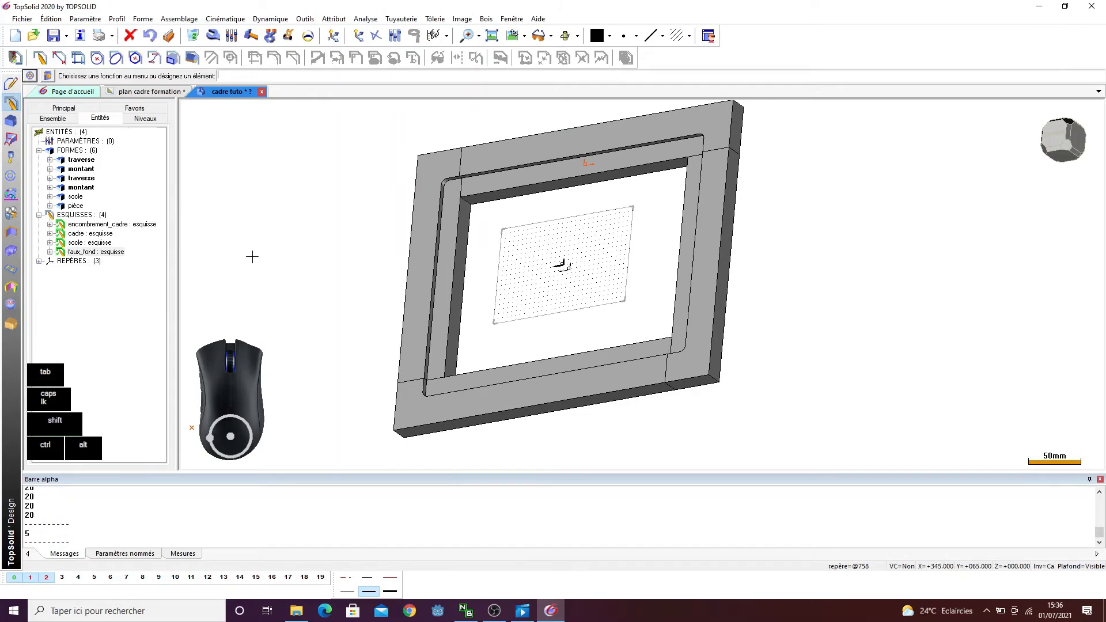
pyautogui.click(41, 58)
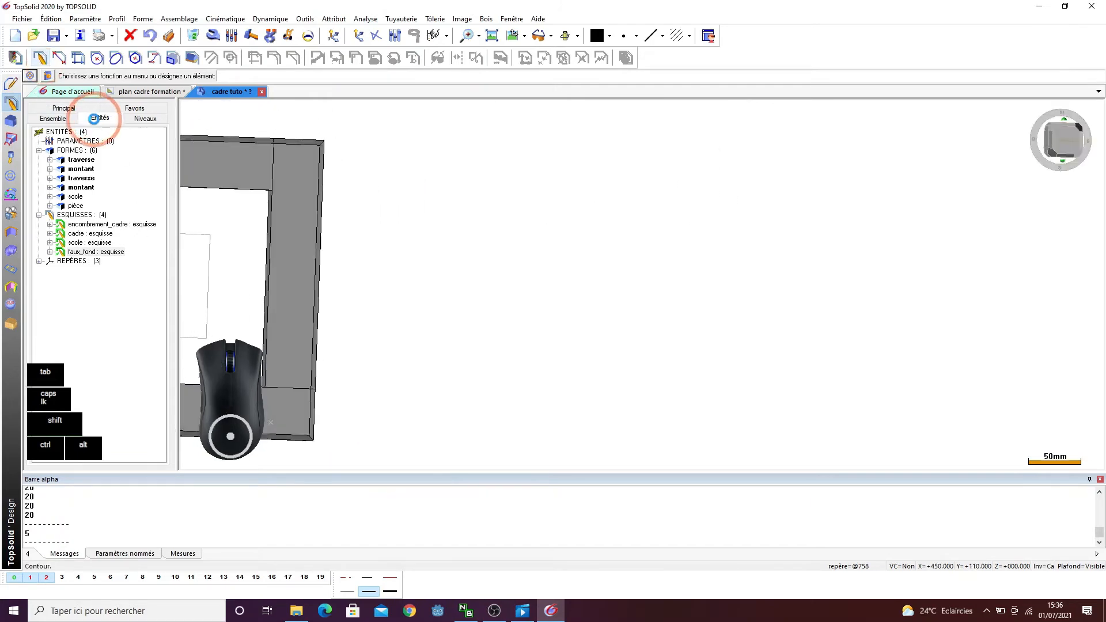
pyautogui.scroll(-1, 594, 236)
pyautogui.scroll(2, 262, 256)
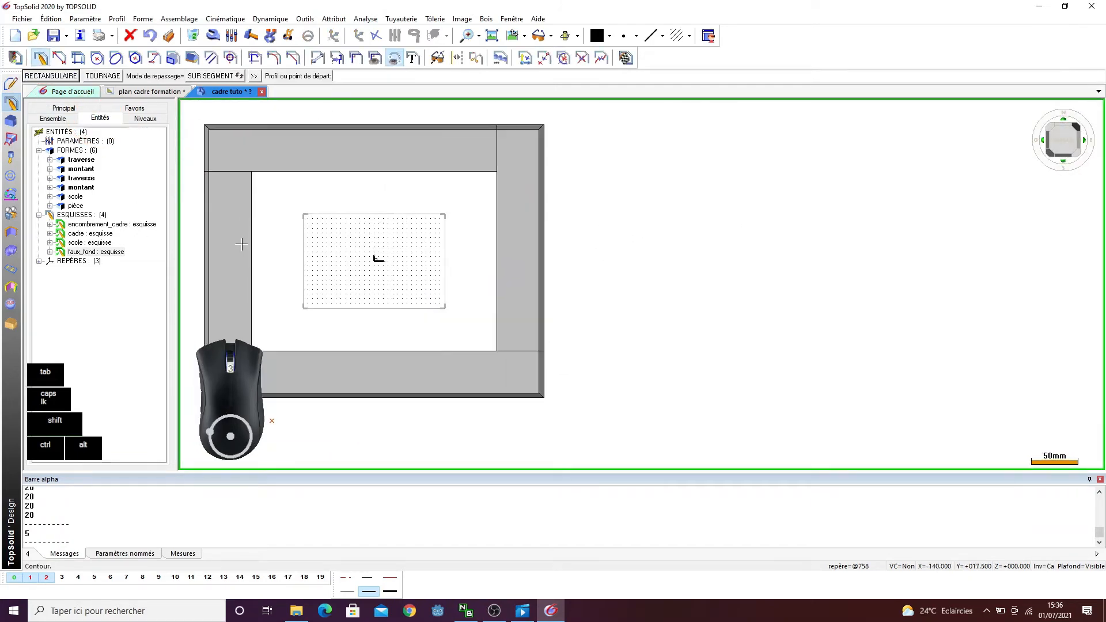
pyautogui.scroll(-1, 374, 219)
pyautogui.scroll(1, 331, 229)
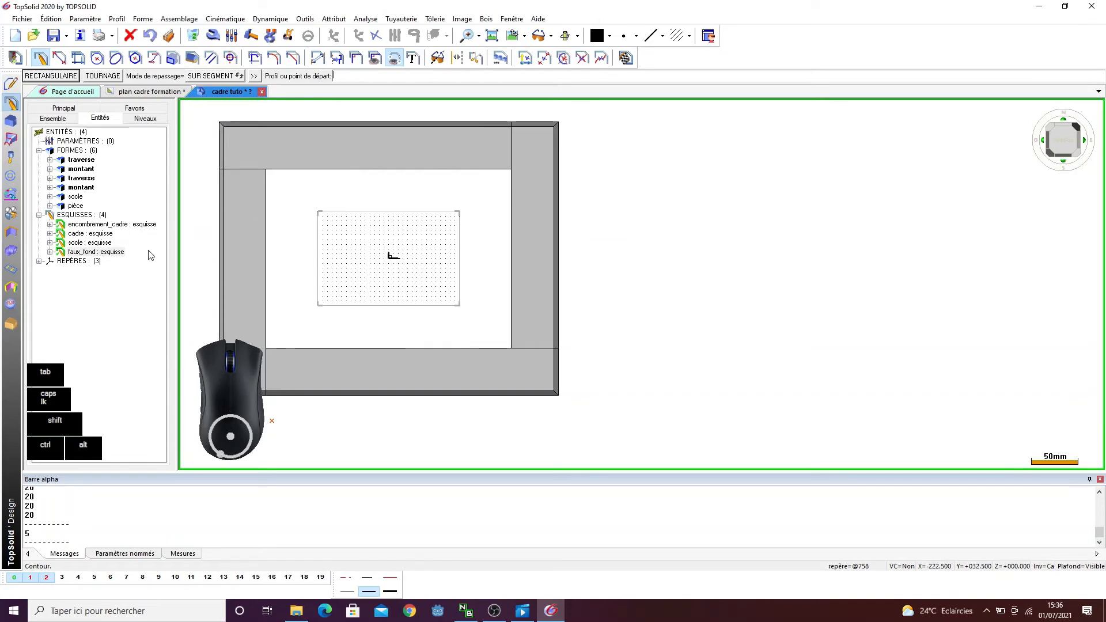
# - Try to make the faux_fond sketch visible and leave the empty contour sketch
pyautogui.click(95, 254)
pyautogui.rightClick(95, 254)
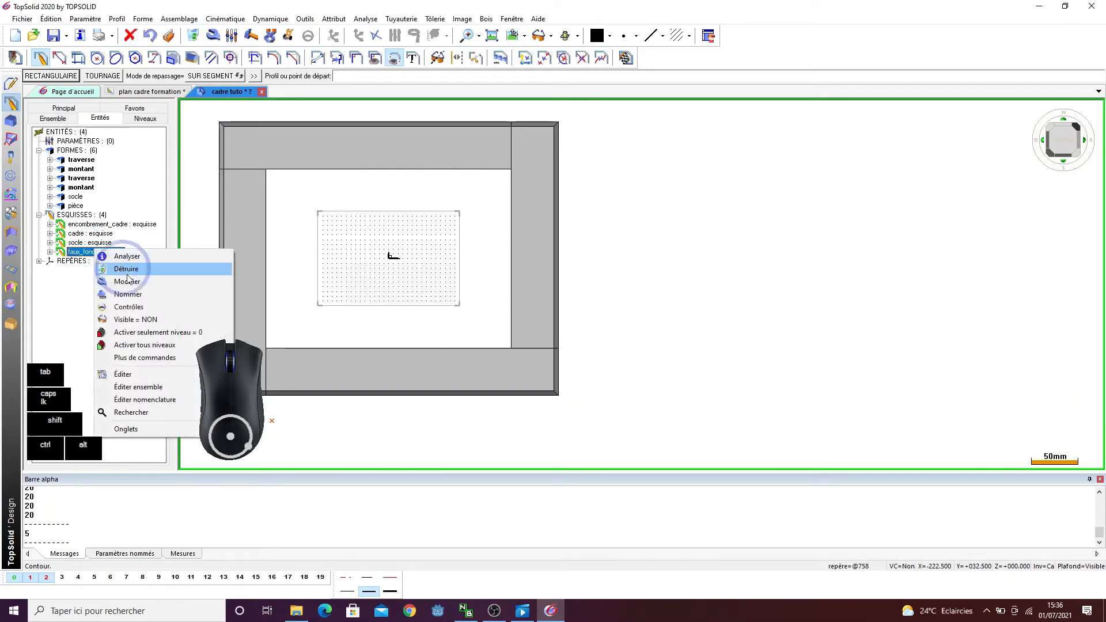
pyautogui.click(144, 320)
pyautogui.click(330, 234)
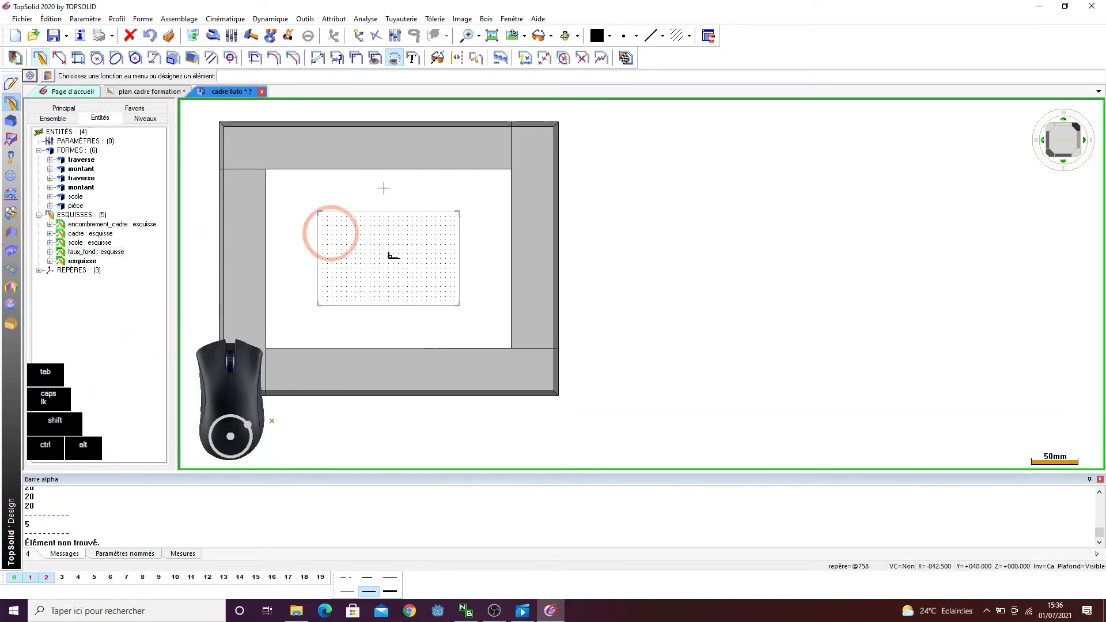
pyautogui.click(625, 57)
pyautogui.click(486, 254)
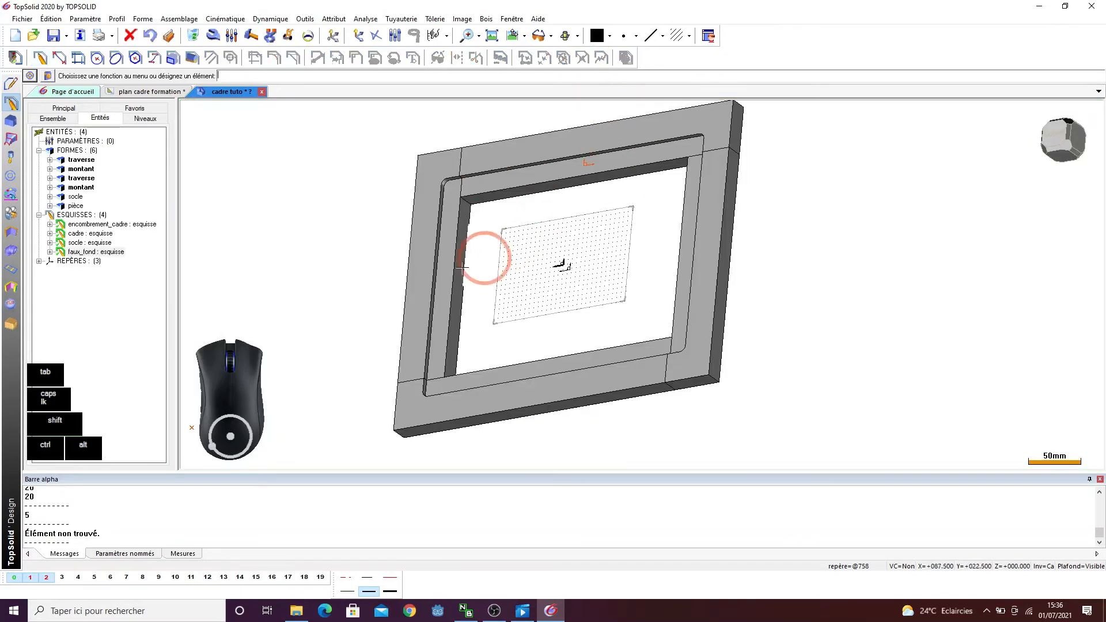
# - Make the faux_fond sketch visible and display the frame in wireframe from the plan view
pyautogui.click(95, 254)
pyautogui.rightClick(95, 253)
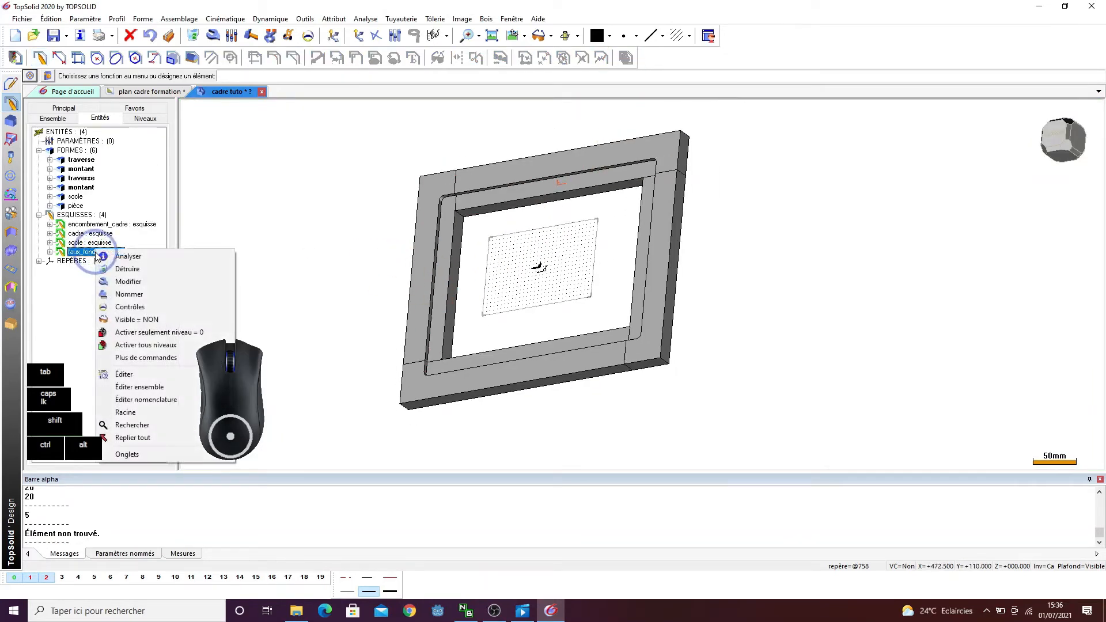
pyautogui.click(138, 319)
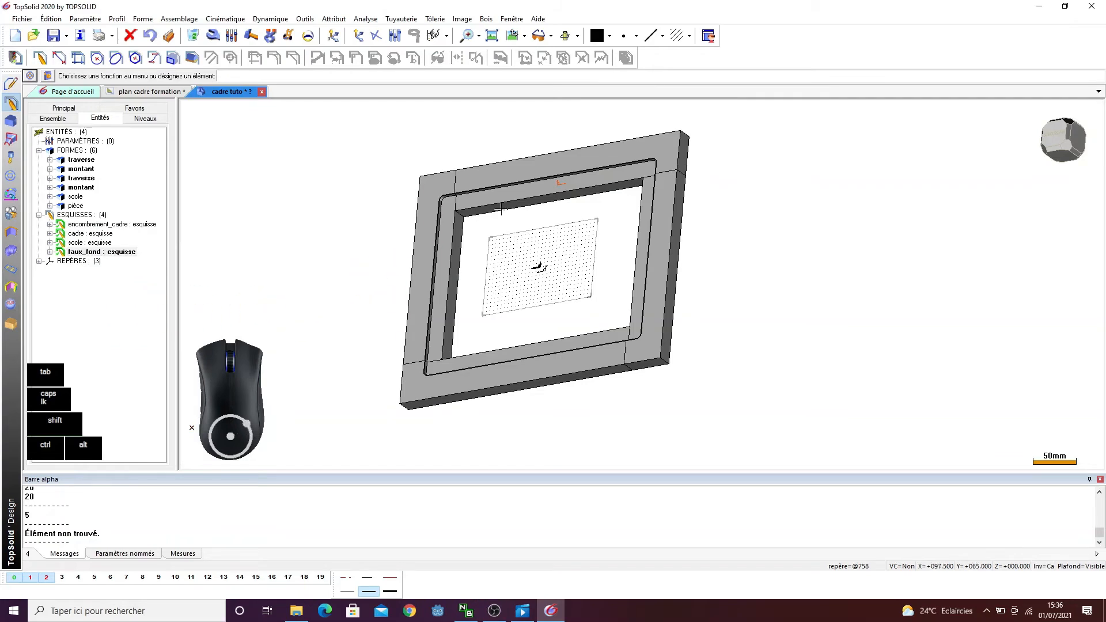
pyautogui.click(511, 36)
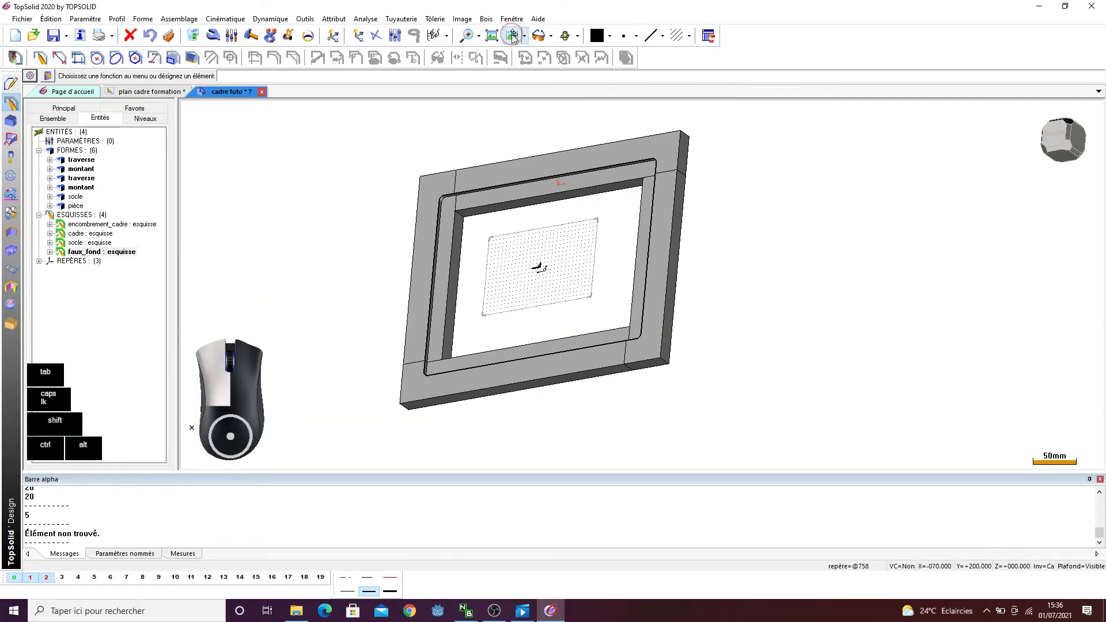
pyautogui.click(578, 36)
pyautogui.click(568, 53)
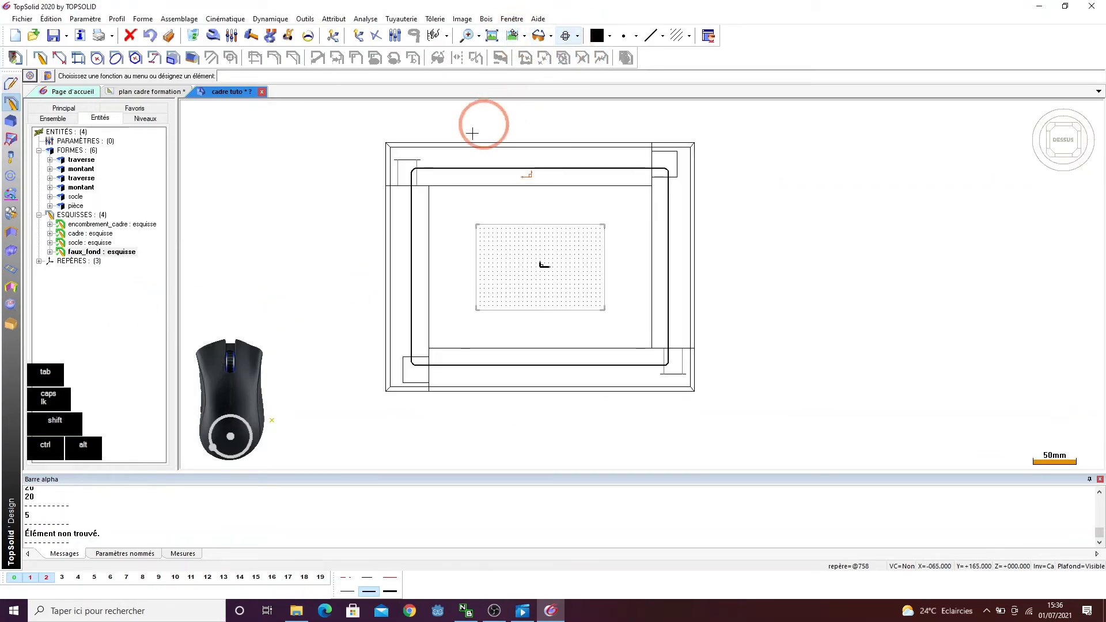
# - In a new sketch, create a parallel of the whole faux_fond profile 1 mm to its inside and finish the sketch
pyautogui.click(40, 58)
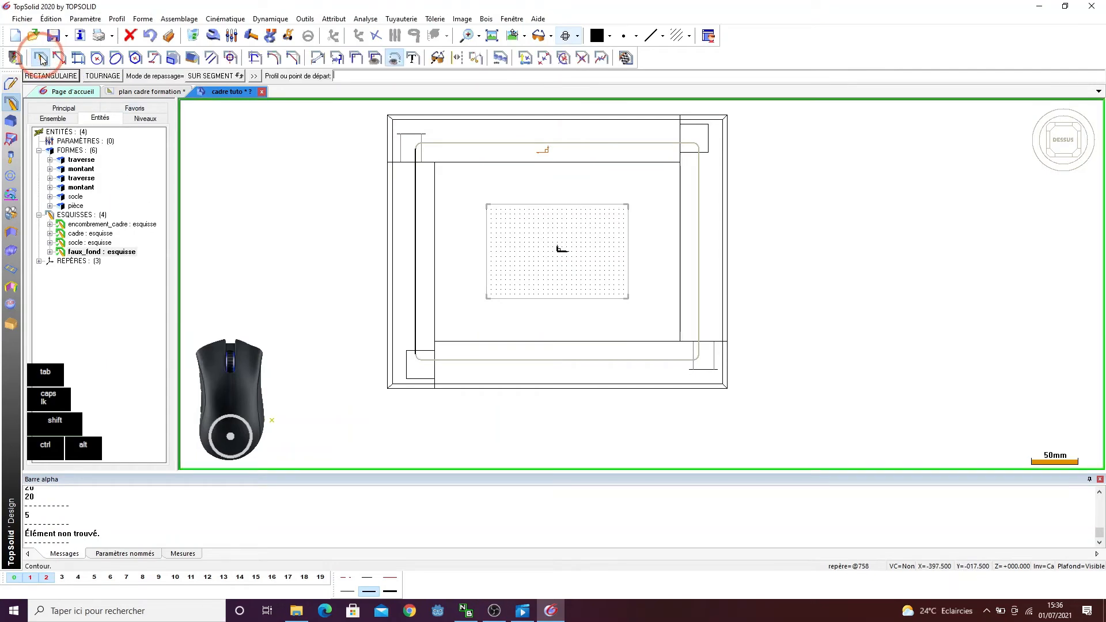
pyautogui.click(211, 57)
pyautogui.scroll(2, 482, 170)
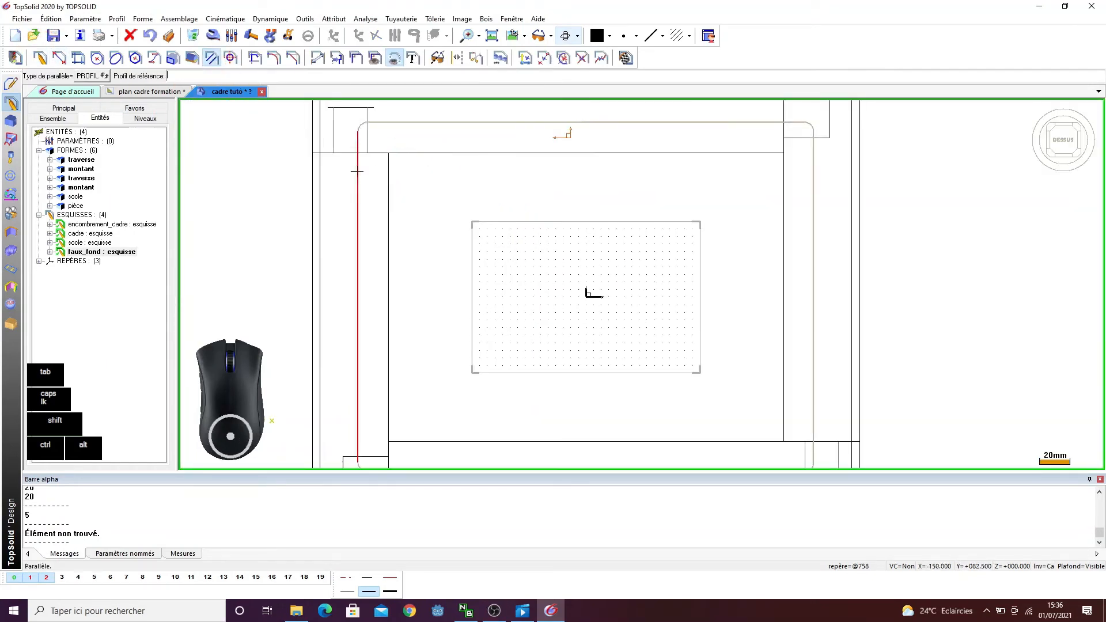
pyautogui.click(375, 173)
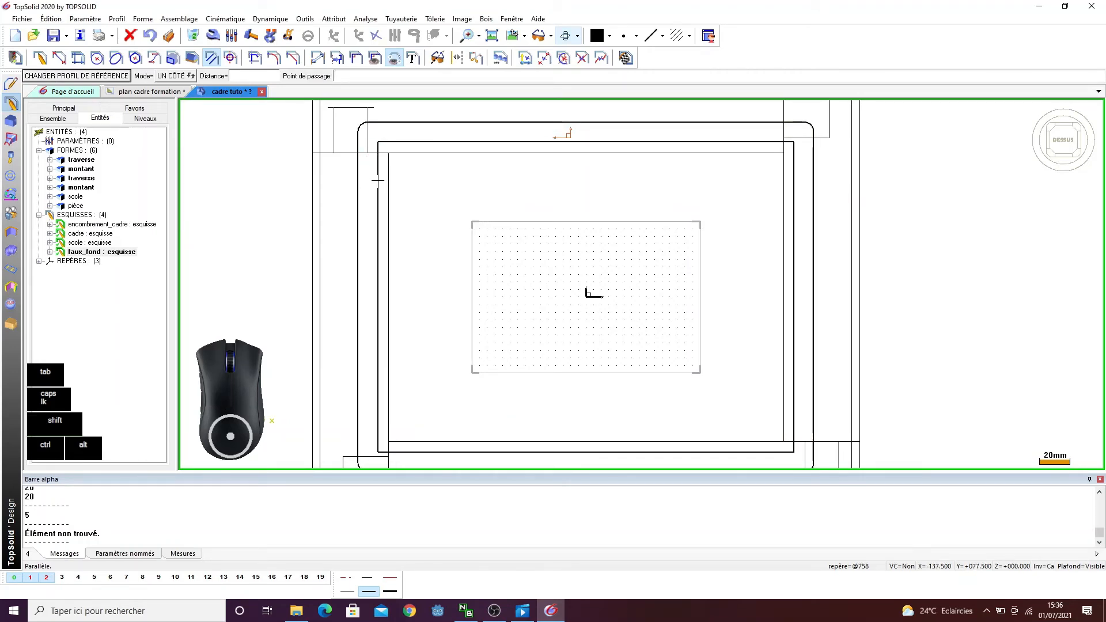
pyautogui.write('1')
pyautogui.press('Return')
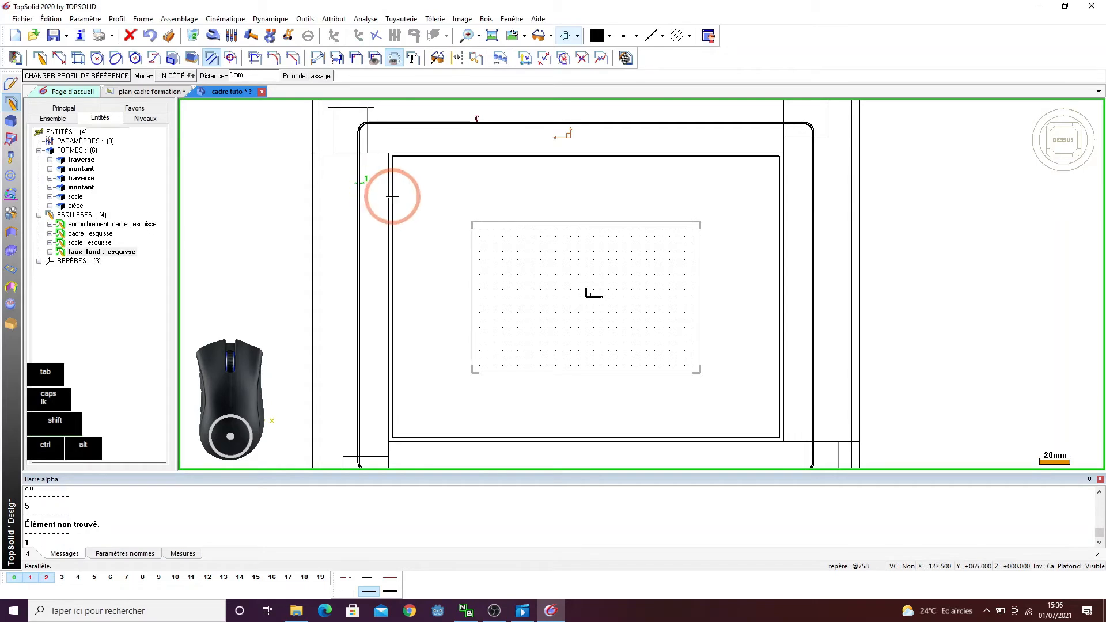
pyautogui.click(627, 58)
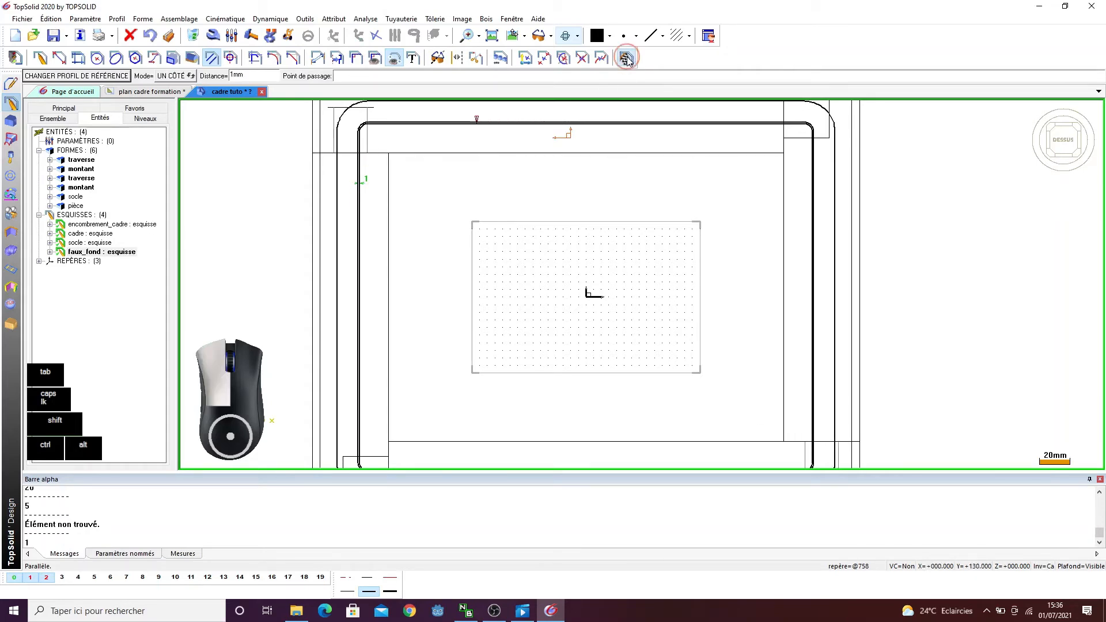
# - Restore the shaded display and extrude the inner offset contour 5 mm as the solid back panel in the rebate
pyautogui.scroll(-3, 481, 195)
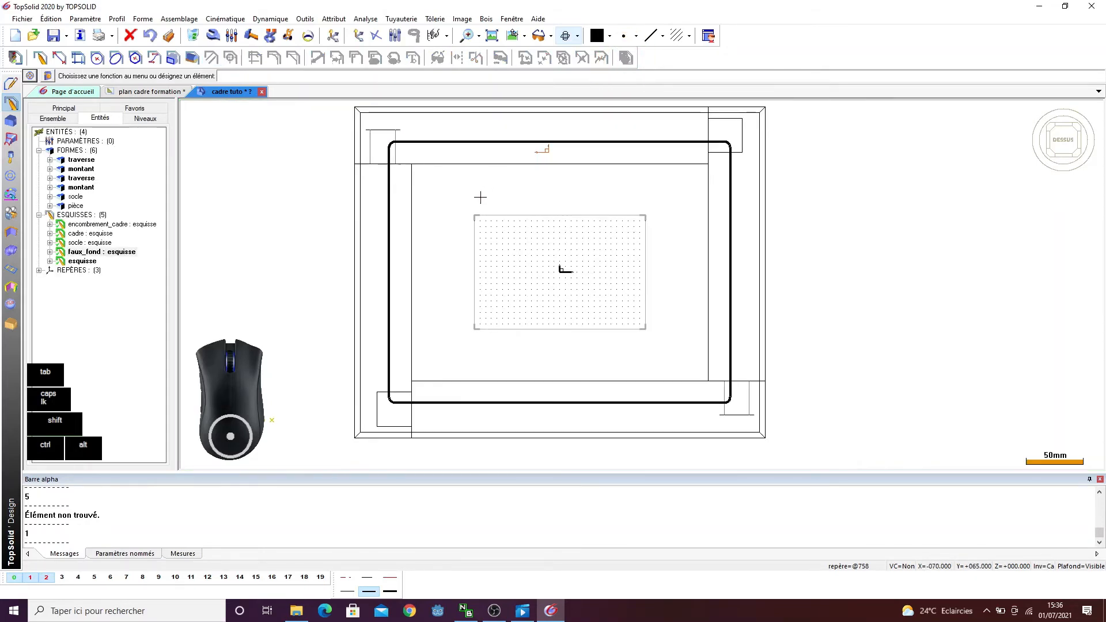
pyautogui.click(577, 35)
pyautogui.click(578, 83)
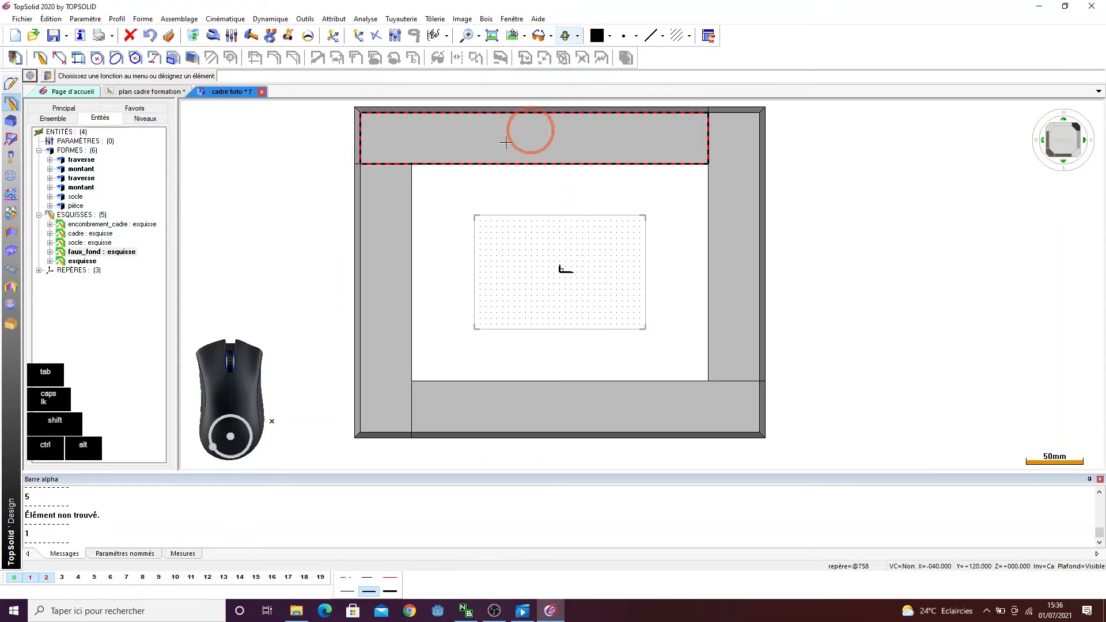
pyautogui.moveTo(532, 131)
pyautogui.keyDown('ctrl'); pyautogui.mouseDown()
pyautogui.moveTo(415, 207)
pyautogui.moveTo(644, 197)
pyautogui.mouseUp(); pyautogui.keyUp('ctrl')
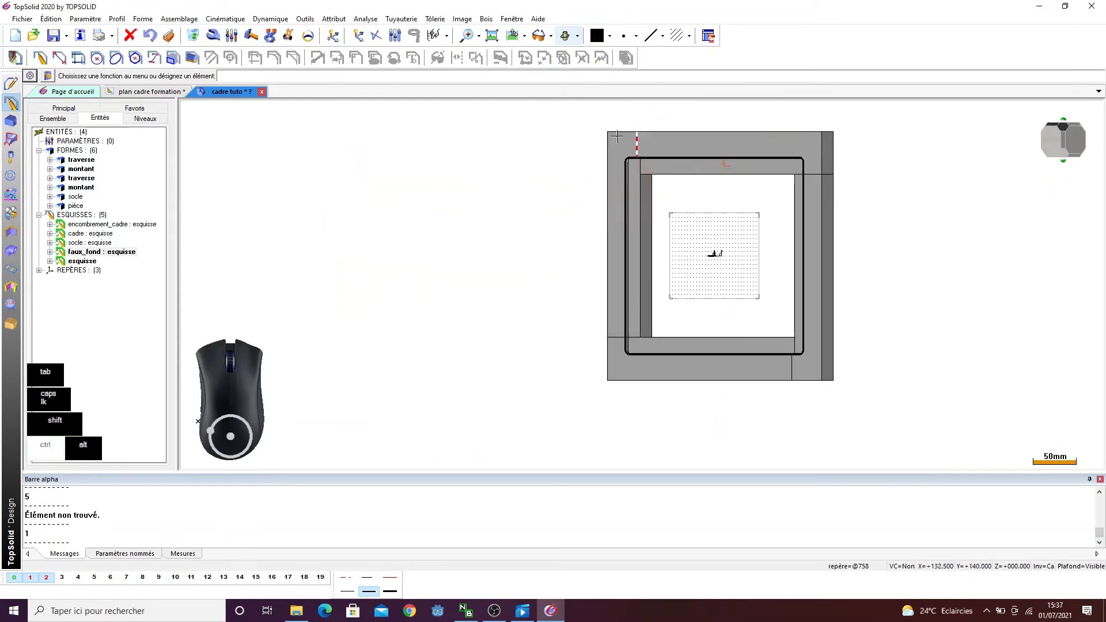
pyautogui.keyDown('ctrl'); pyautogui.moveTo(635, 141); pyautogui.dragTo(620, 148); pyautogui.keyUp('ctrl')
pyautogui.scroll(3, 623, 122)
pyautogui.scroll(4, 621, 126)
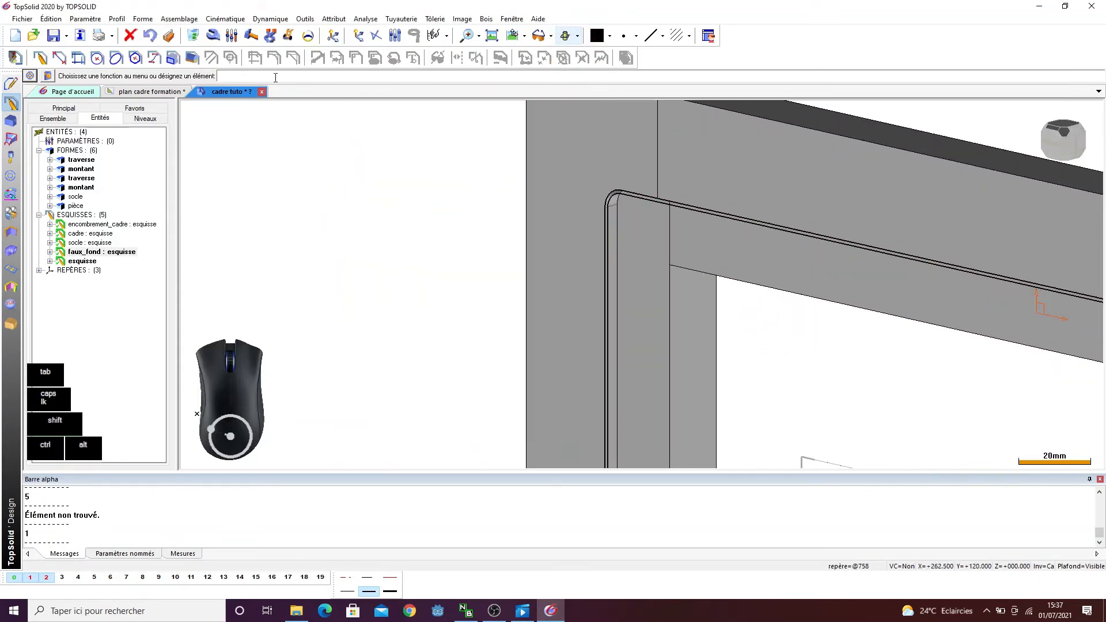
pyautogui.click(143, 19)
pyautogui.click(159, 31)
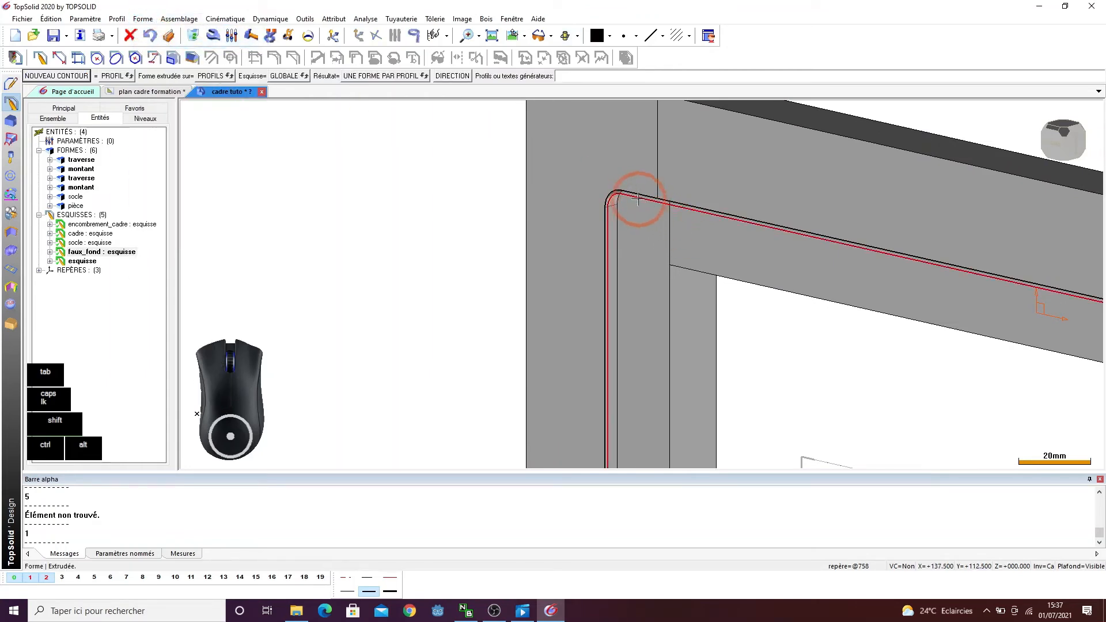
pyautogui.click(636, 198)
pyautogui.scroll(-4, 582, 214)
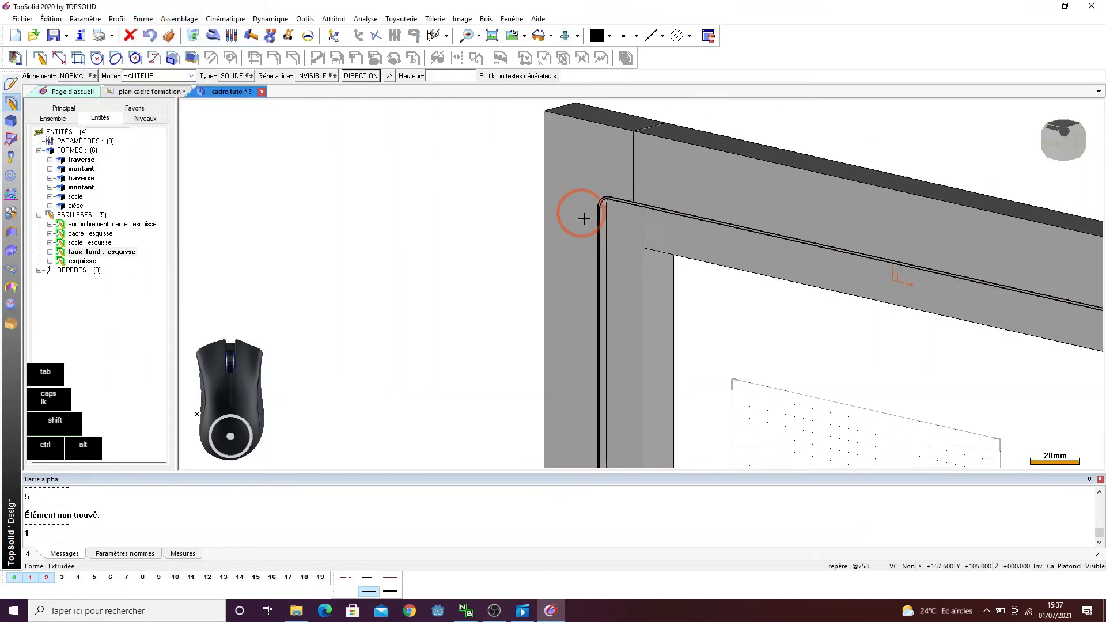
pyautogui.click(909, 118)
pyautogui.scroll(-2, 677, 176)
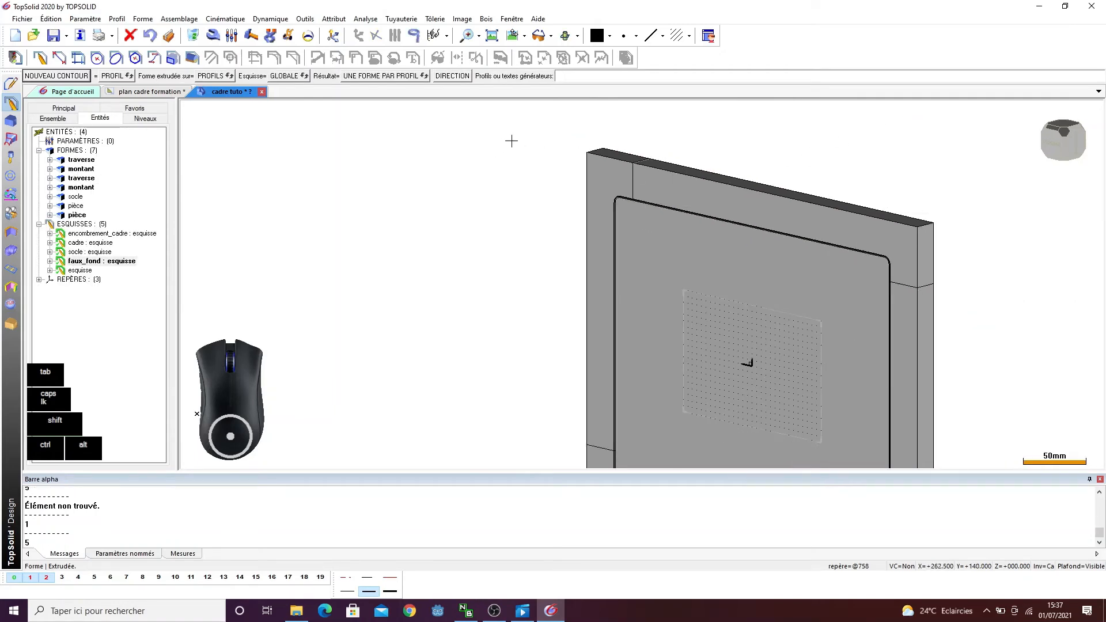
# - Rename the back panel's offset contour sketch as fond
pyautogui.rightClick(81, 271)
pyautogui.click(108, 313)
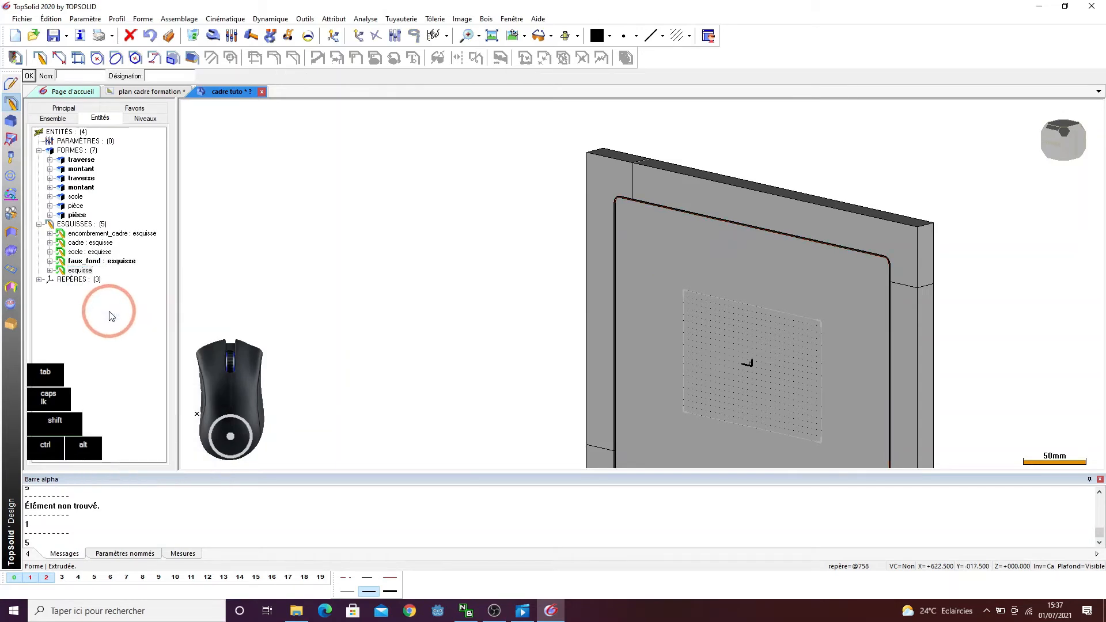
pyautogui.write('fond')
pyautogui.press('Return')
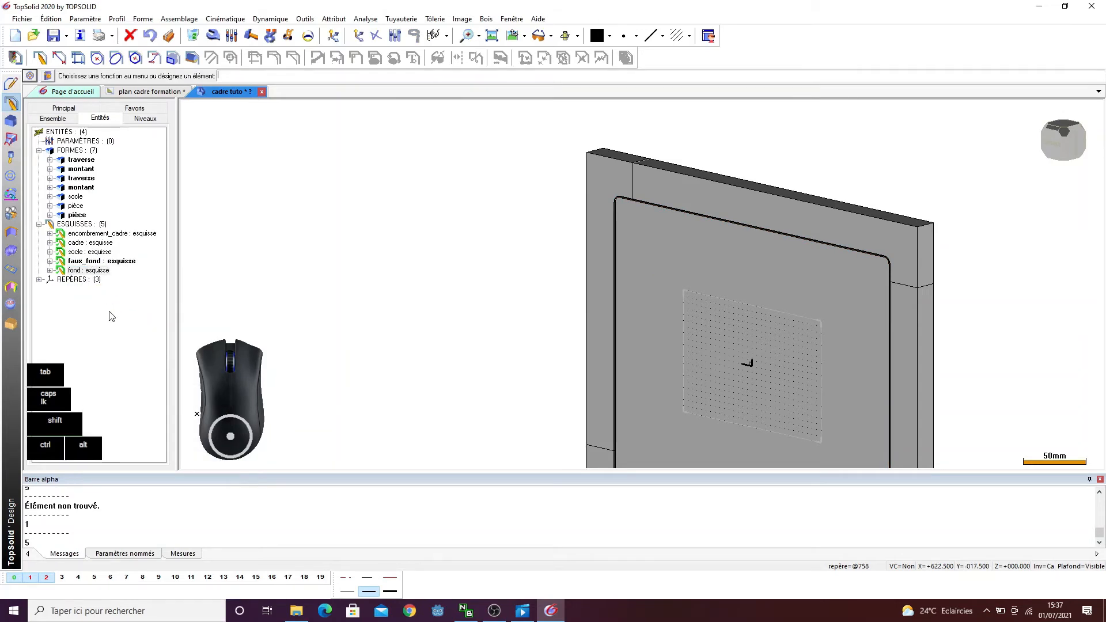
# - Hide the faux_fond sketch
pyautogui.click(124, 263)
pyautogui.rightClick(125, 263)
pyautogui.click(151, 323)
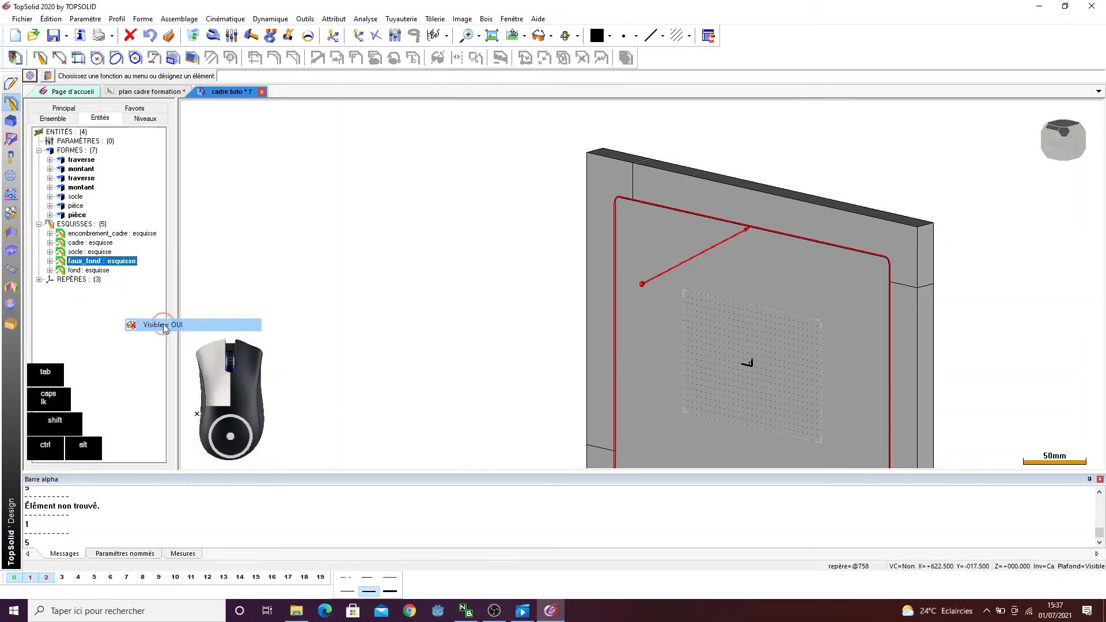
# - Define the extruded back panel as a wood part with the designation fond
pyautogui.scroll(-2, 360, 239)
pyautogui.scroll(4, 674, 227)
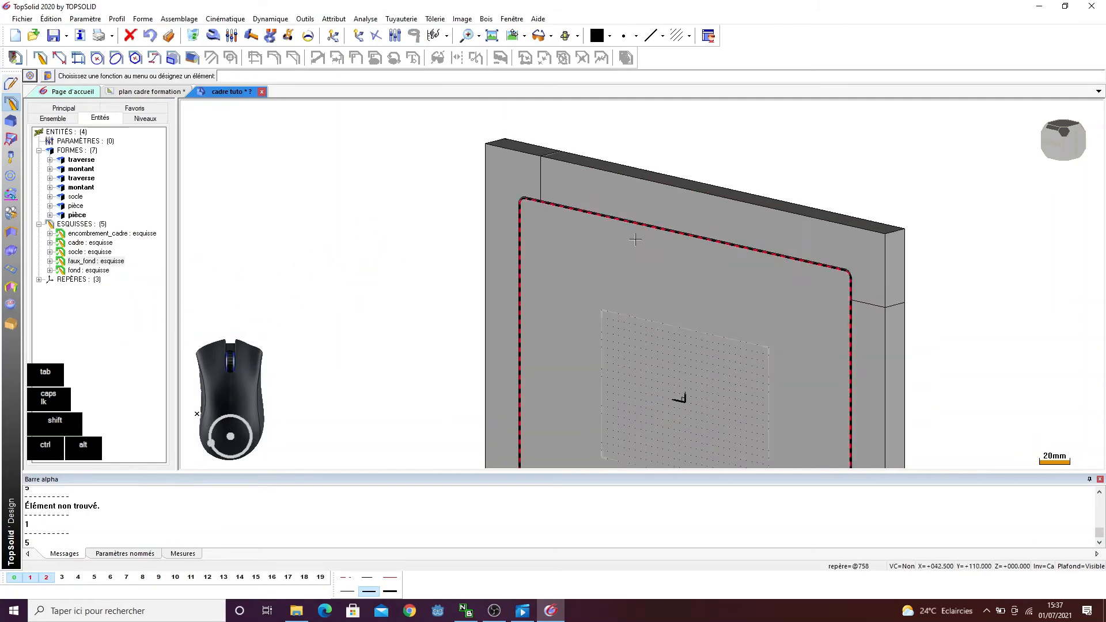
pyautogui.click(486, 19)
pyautogui.moveTo(518, 39)
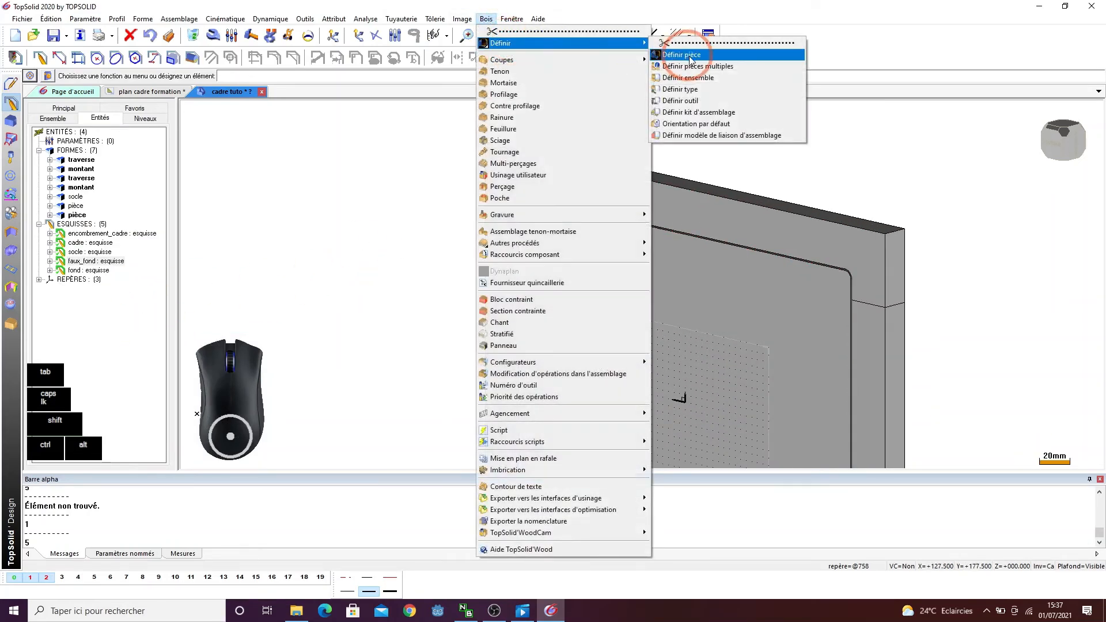
pyautogui.click(699, 50)
pyautogui.click(639, 289)
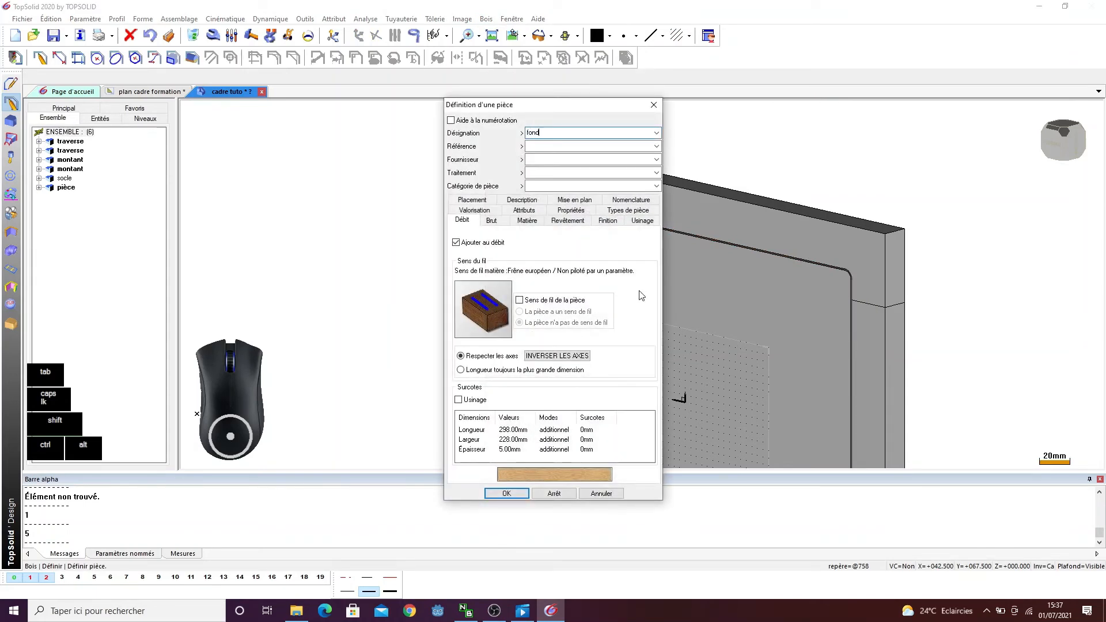
pyautogui.press('Return')
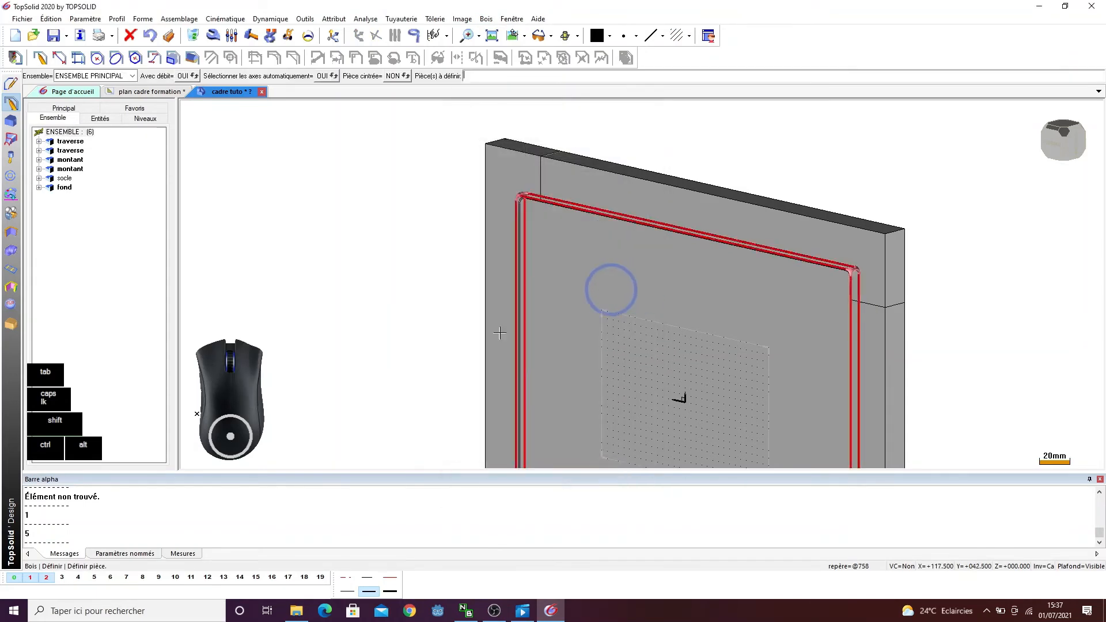
# - Put the back panel on level 4 named fond, leaving the level neither current nor active
pyautogui.rightClick(78, 577)
pyautogui.click(803, 285)
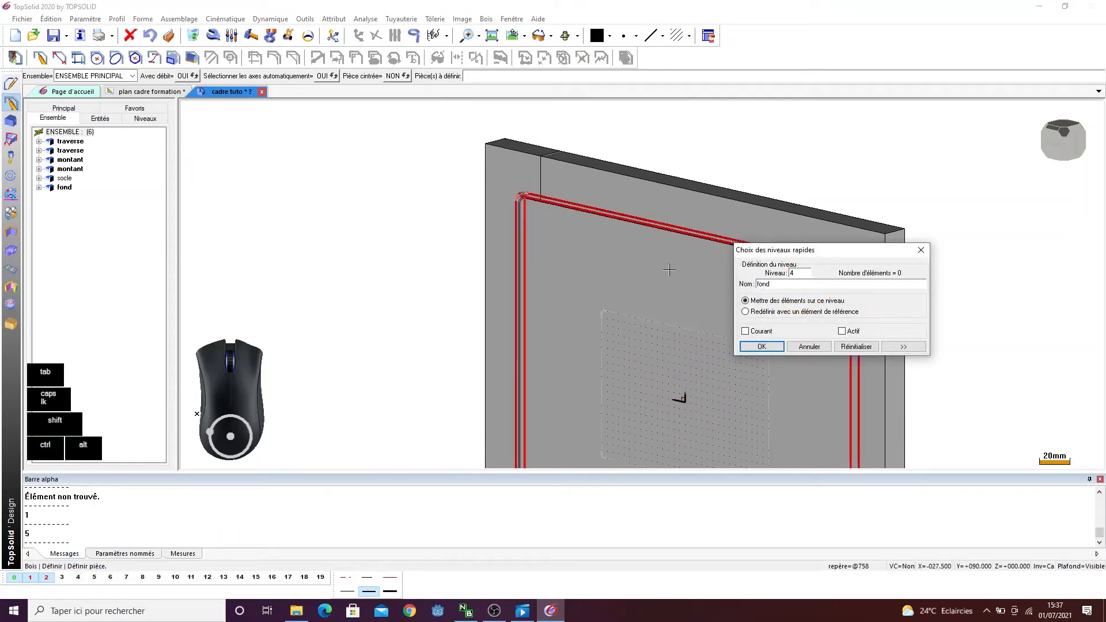
pyautogui.click(593, 259)
pyautogui.click(772, 347)
# - Examine the rear rebate and its rounded corners around the frame opening from several angles
pyautogui.scroll(-2, 460, 157)
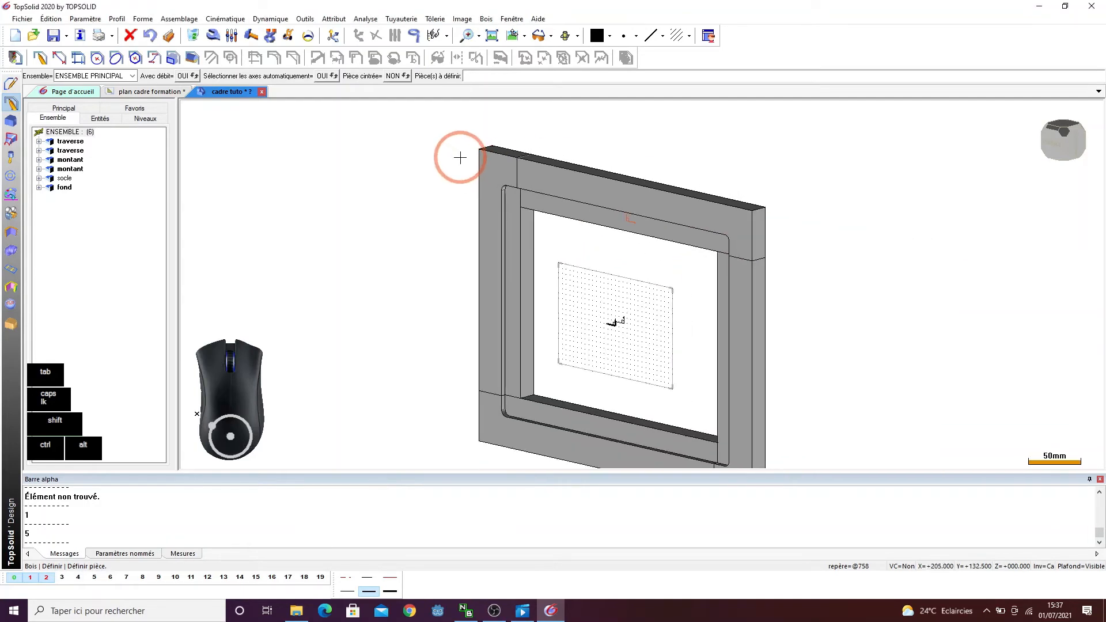
pyautogui.moveTo(467, 158); pyautogui.dragTo(442, 159, button='middle')
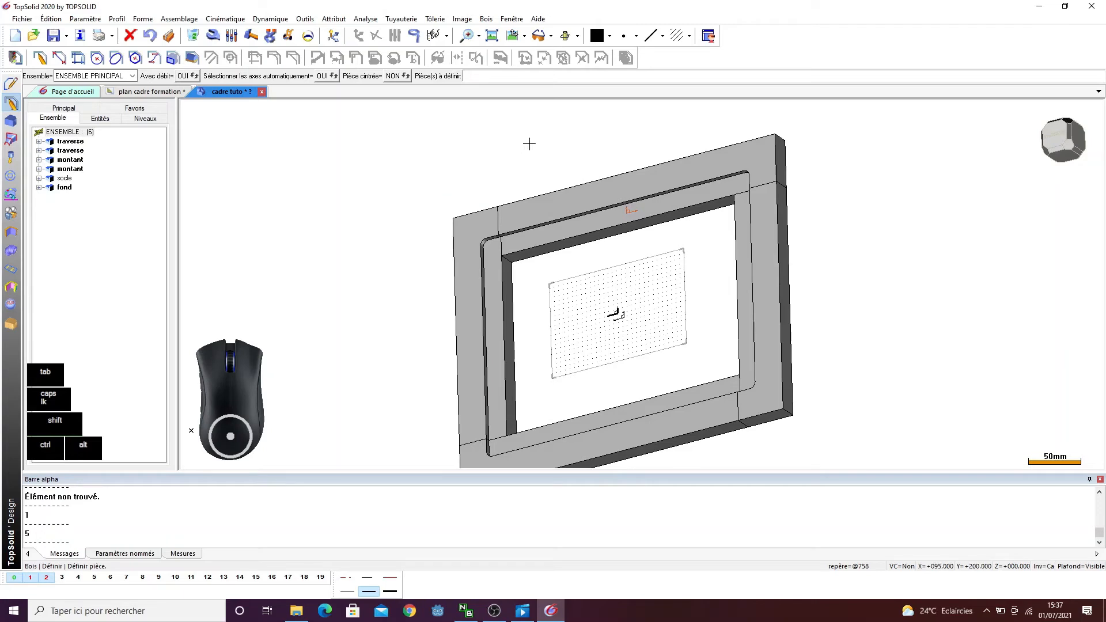
pyautogui.keyDown('ctrl'); pyautogui.moveTo(529, 144); pyautogui.dragTo(510, 159); pyautogui.keyUp('ctrl')
pyautogui.scroll(2, 644, 305)
pyautogui.keyDown('ctrl'); pyautogui.moveTo(645, 304); pyautogui.dragTo(601, 239); pyautogui.keyUp('ctrl')
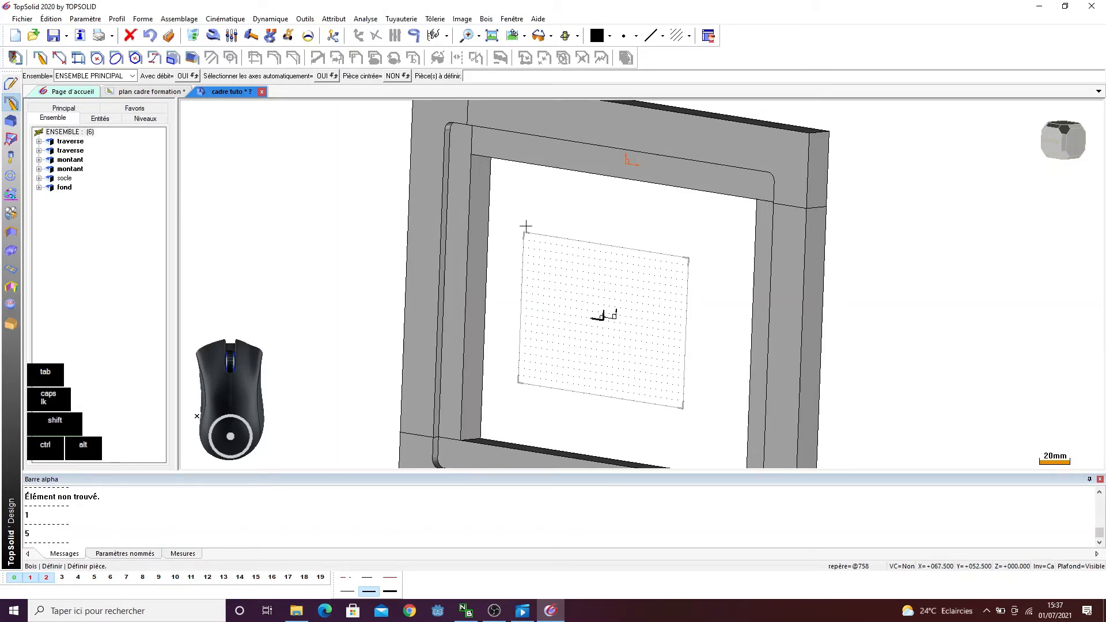
pyautogui.moveTo(640, 224)
pyautogui.keyDown('ctrl'); pyautogui.mouseDown()
pyautogui.moveTo(588, 230)
pyautogui.moveTo(610, 235)
pyautogui.moveTo(569, 220)
pyautogui.mouseUp(); pyautogui.keyUp('ctrl')
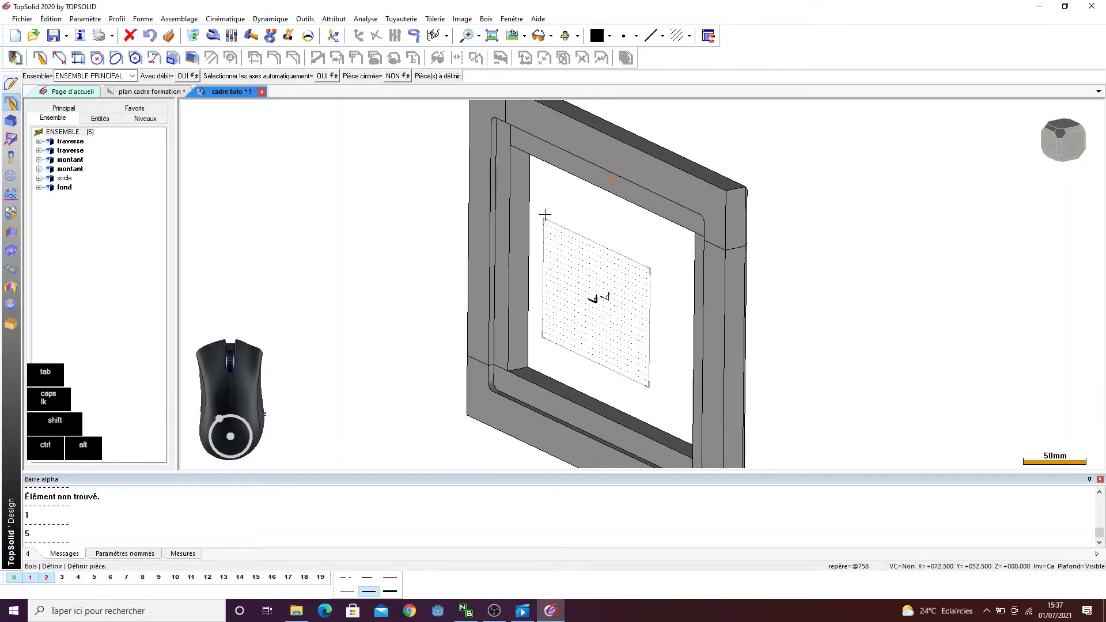
pyautogui.scroll(1, 545, 215)
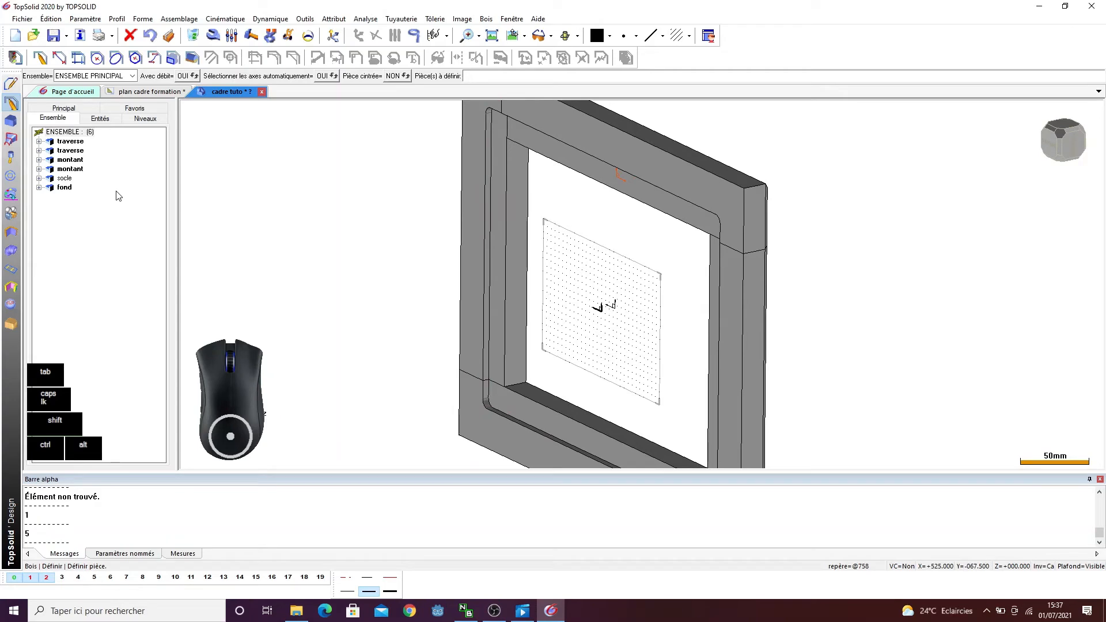
# - Display the frame without its back panel in wireframe from the plan view
pyautogui.click(512, 36)
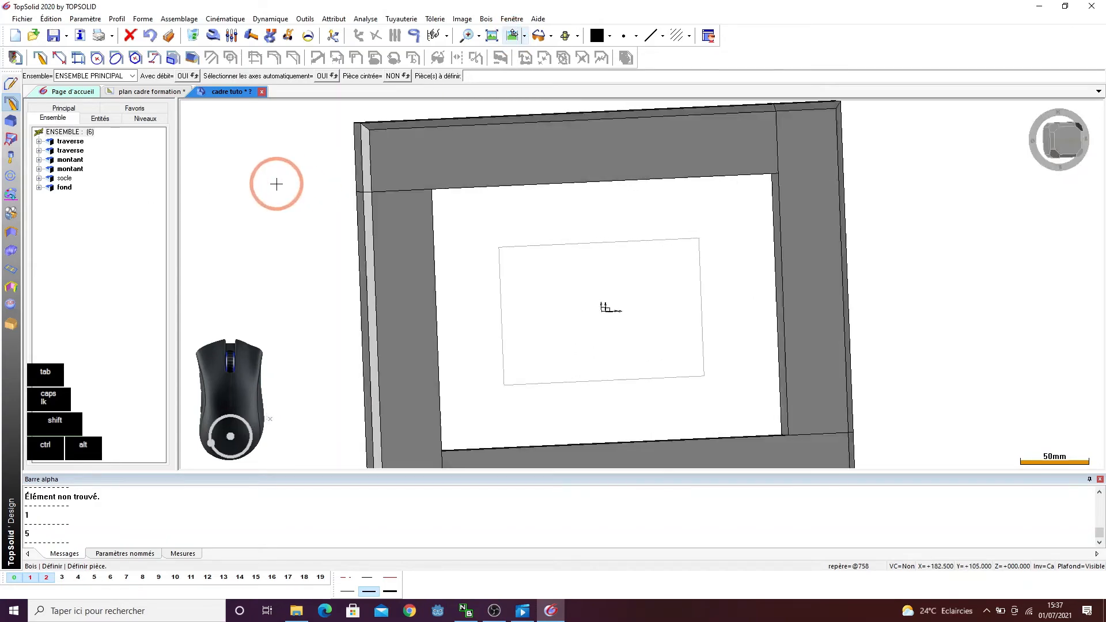
pyautogui.click(578, 36)
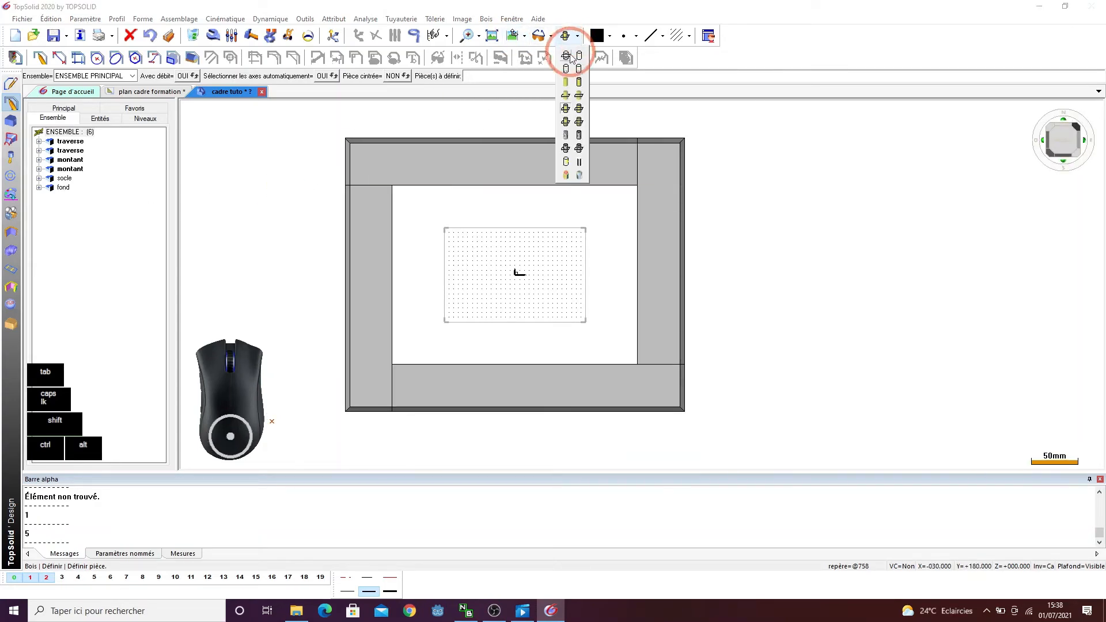
pyautogui.click(565, 52)
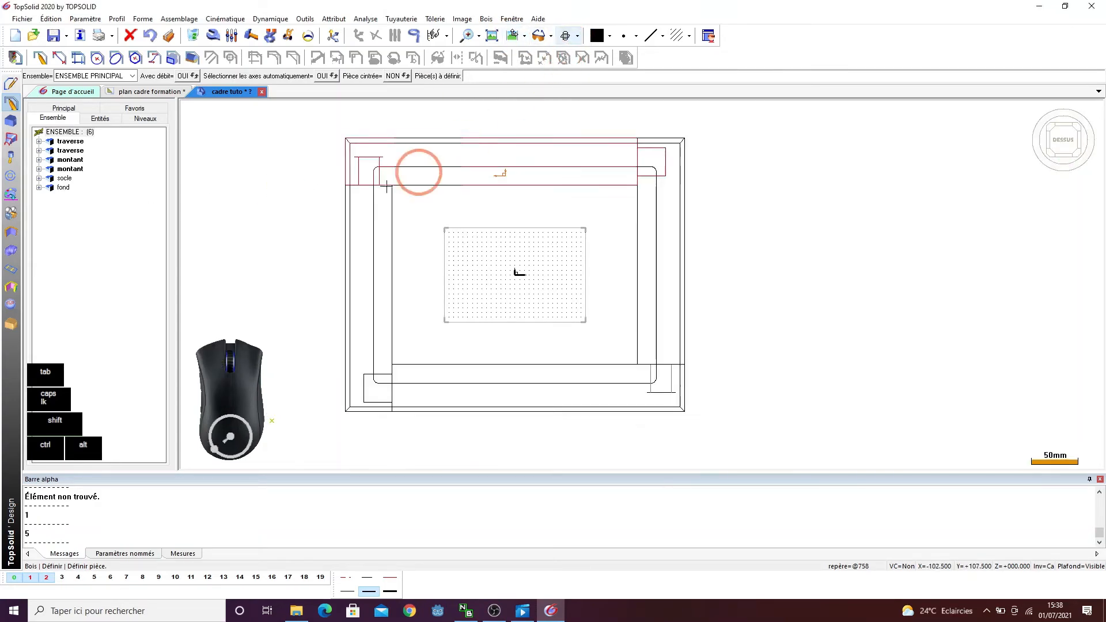
# - Sketch a rectangular contour about 275 by 205 mm around the frame opening, just inside the rounded rebate outline
pyautogui.click(39, 58)
pyautogui.scroll(2, 456, 202)
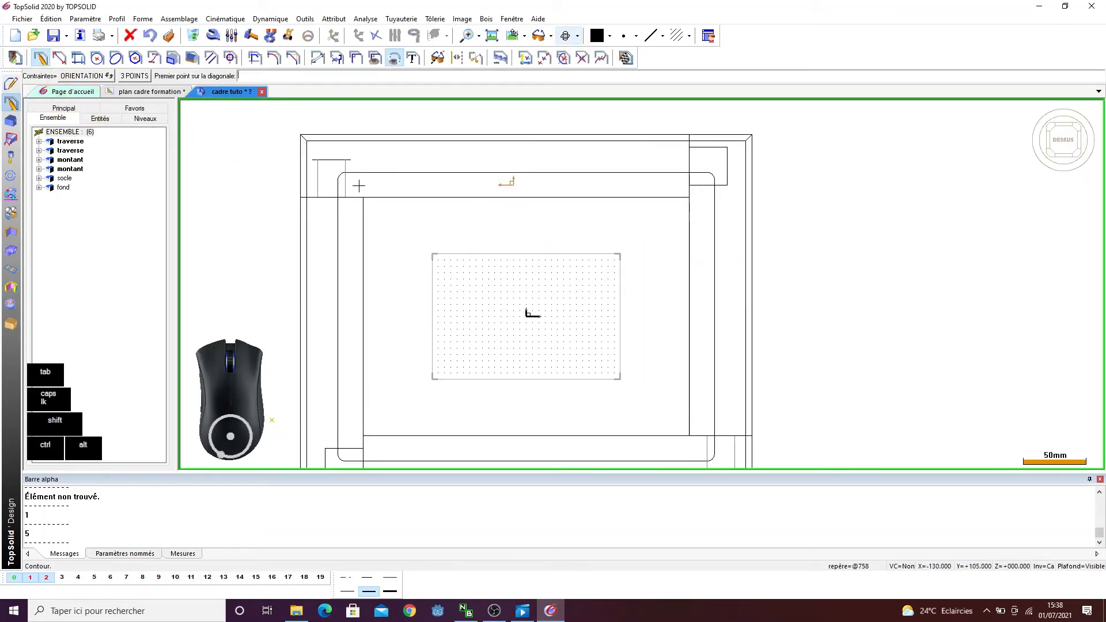
pyautogui.click(357, 190)
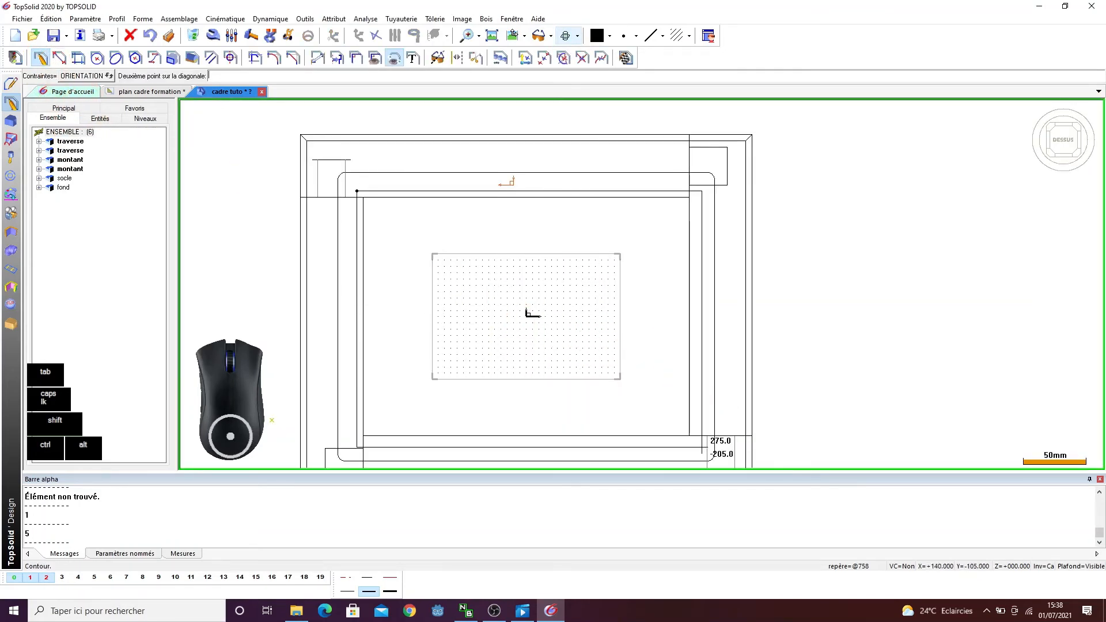
pyautogui.click(702, 449)
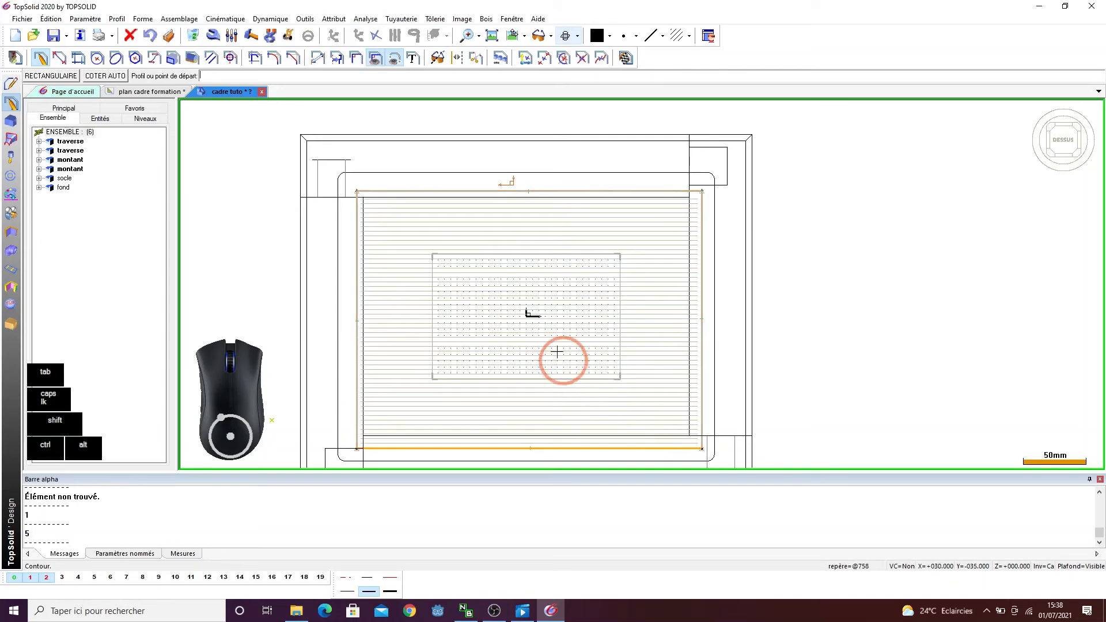
pyautogui.click(626, 57)
# - Switch to the plan cadre formation drawing and start a section view using the cutting line defined in the 3D model
pyautogui.click(149, 92)
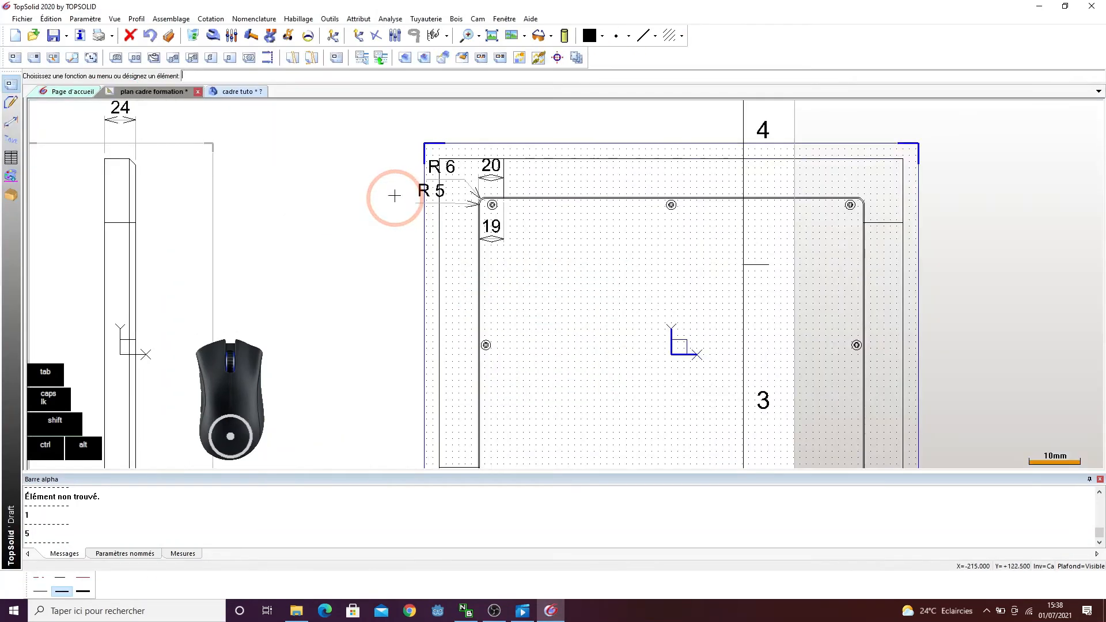
pyautogui.scroll(-2, 398, 193)
pyautogui.scroll(-1, 538, 206)
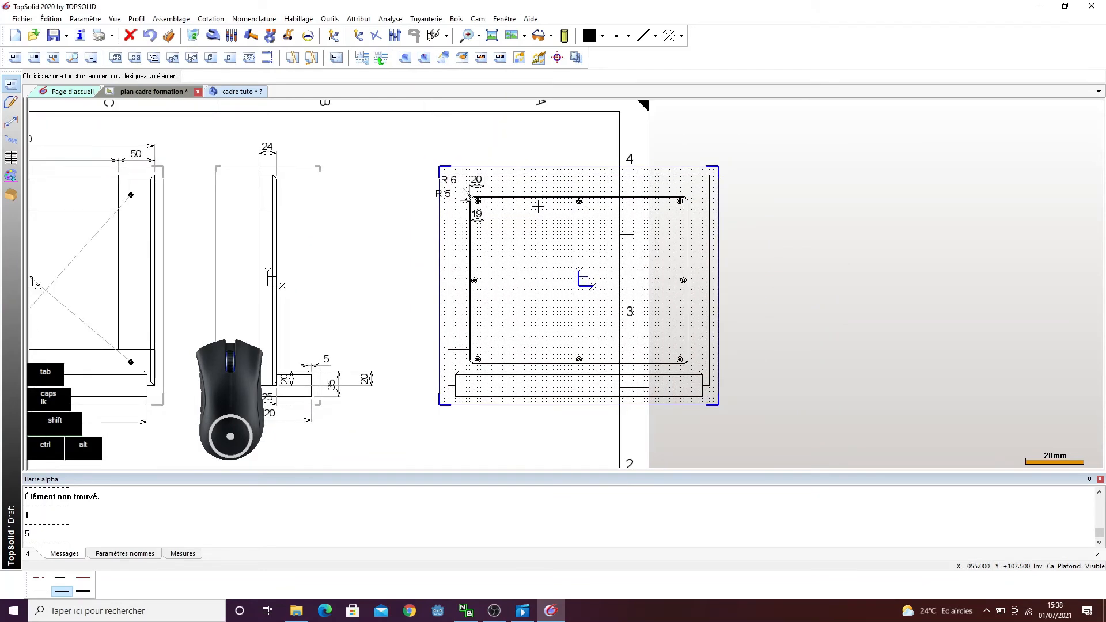
pyautogui.scroll(-3, 536, 210)
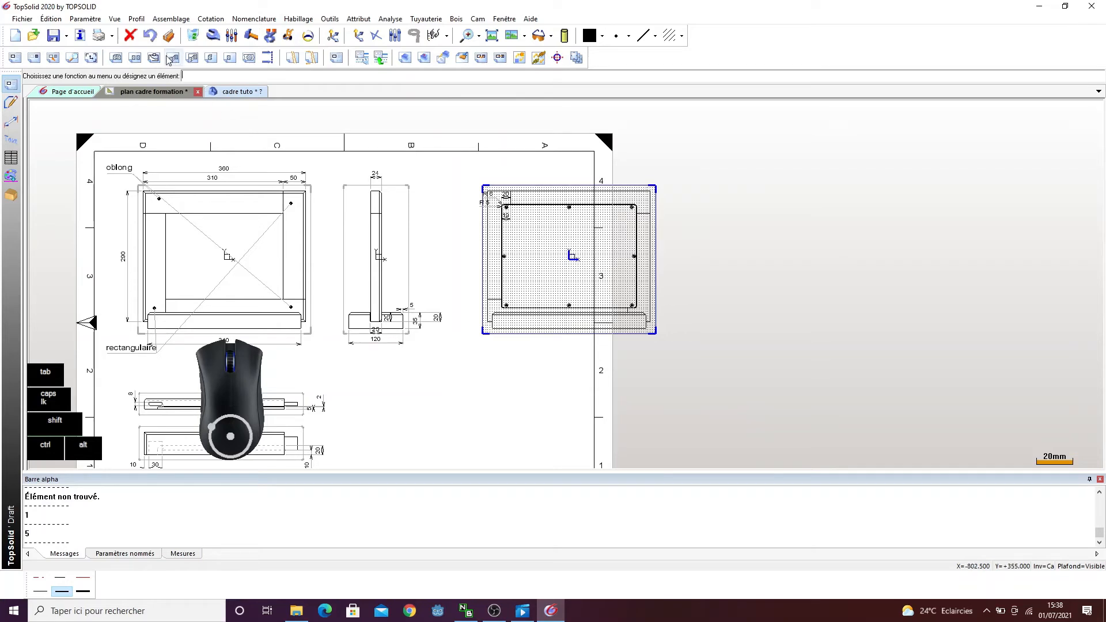
pyautogui.click(121, 60)
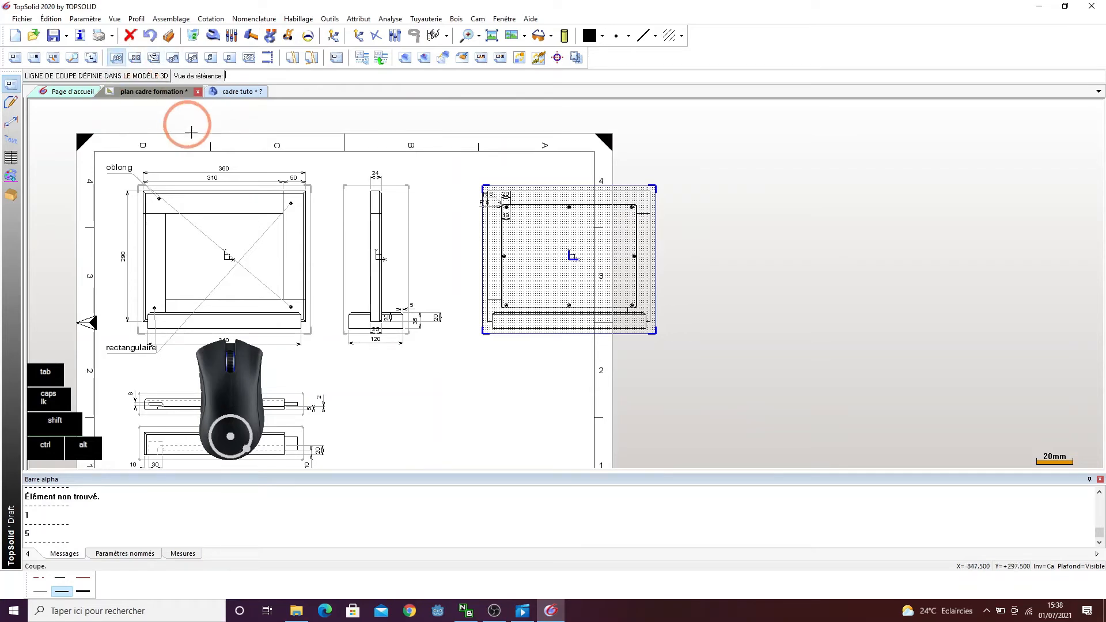
# - Create a section view of the main front view along a vertical cutting line and place it beside the sheet, left of that view
pyautogui.click(213, 190)
pyautogui.rightClick(276, 167)
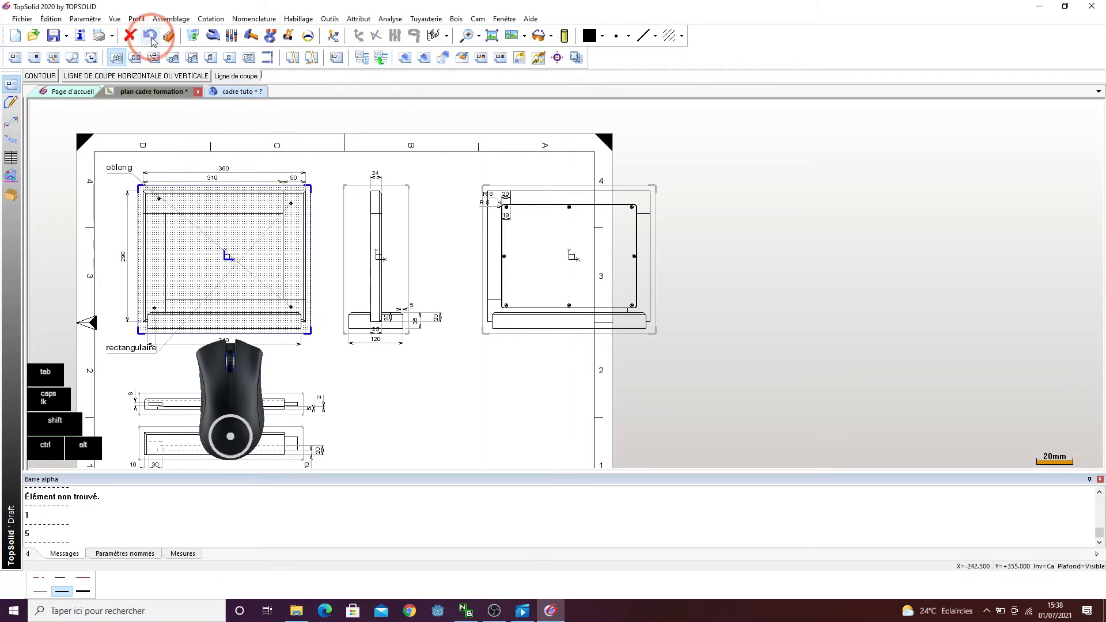
pyautogui.click(145, 76)
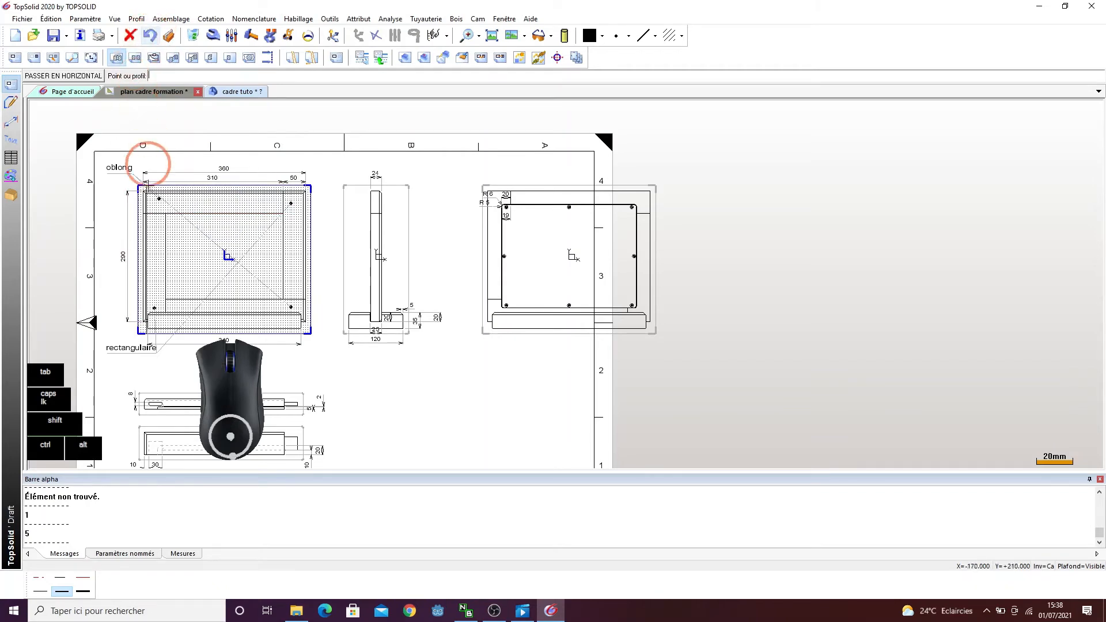
pyautogui.click(236, 202)
pyautogui.scroll(-2, 414, 194)
pyautogui.rightClick(455, 198)
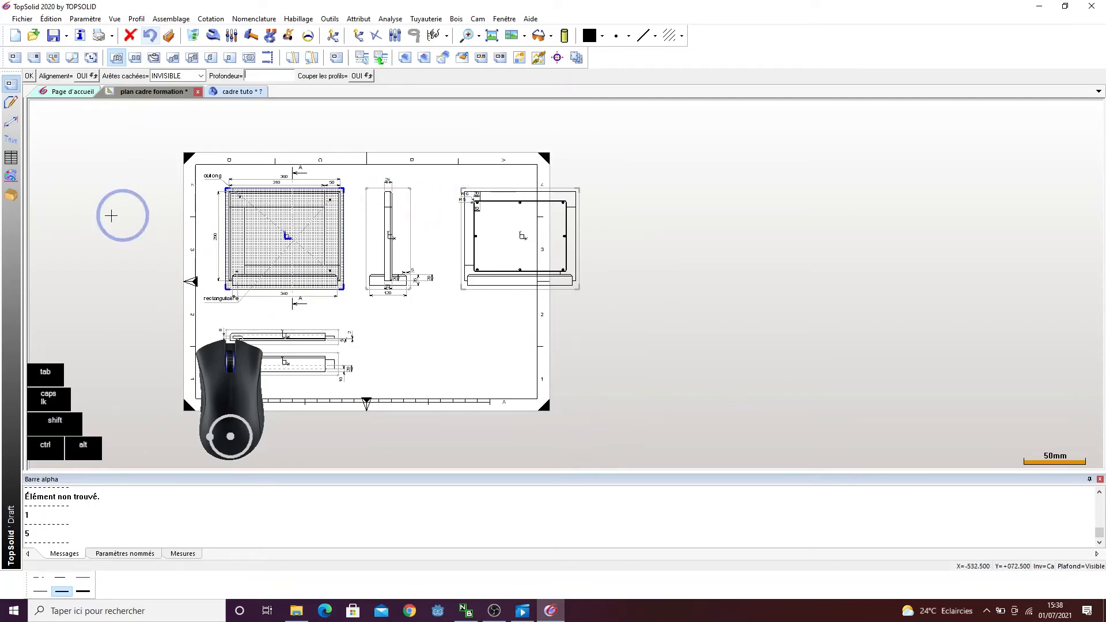
pyautogui.click(110, 214)
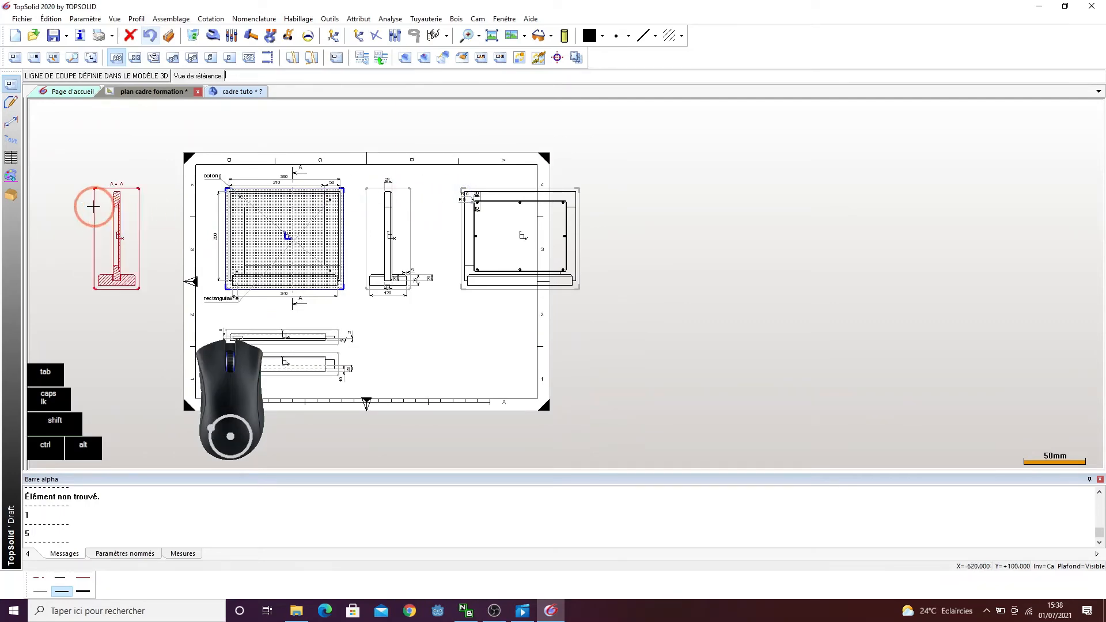
# - Dimension the small vertical gap between the upper end of the thin panel and its rebate in section A-A
pyautogui.scroll(6, 110, 215)
pyautogui.scroll(2, 247, 206)
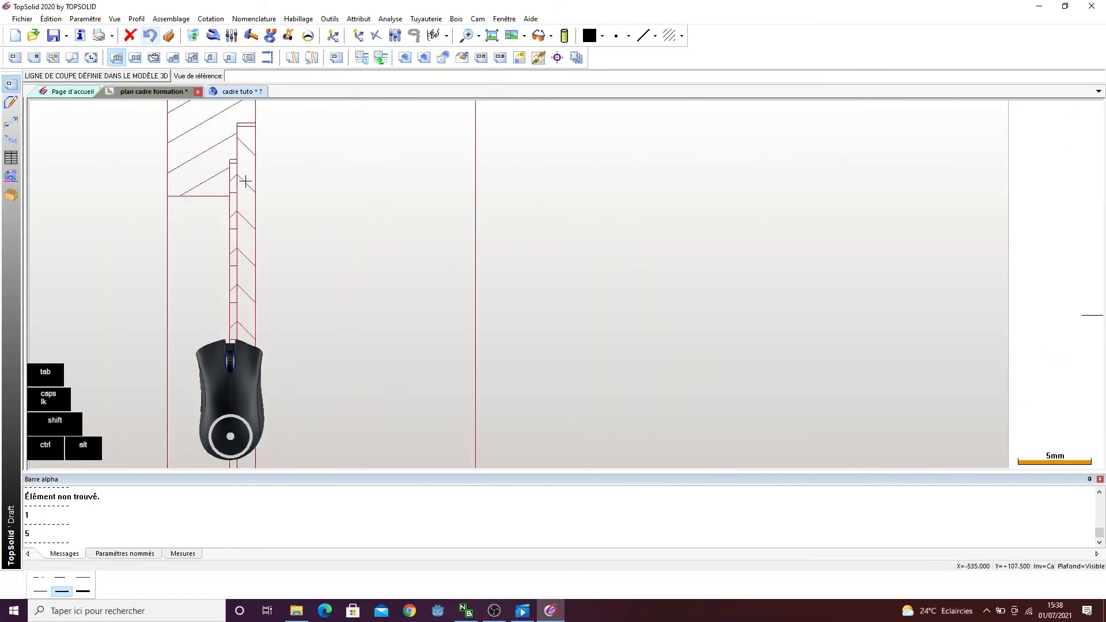
pyautogui.click(211, 19)
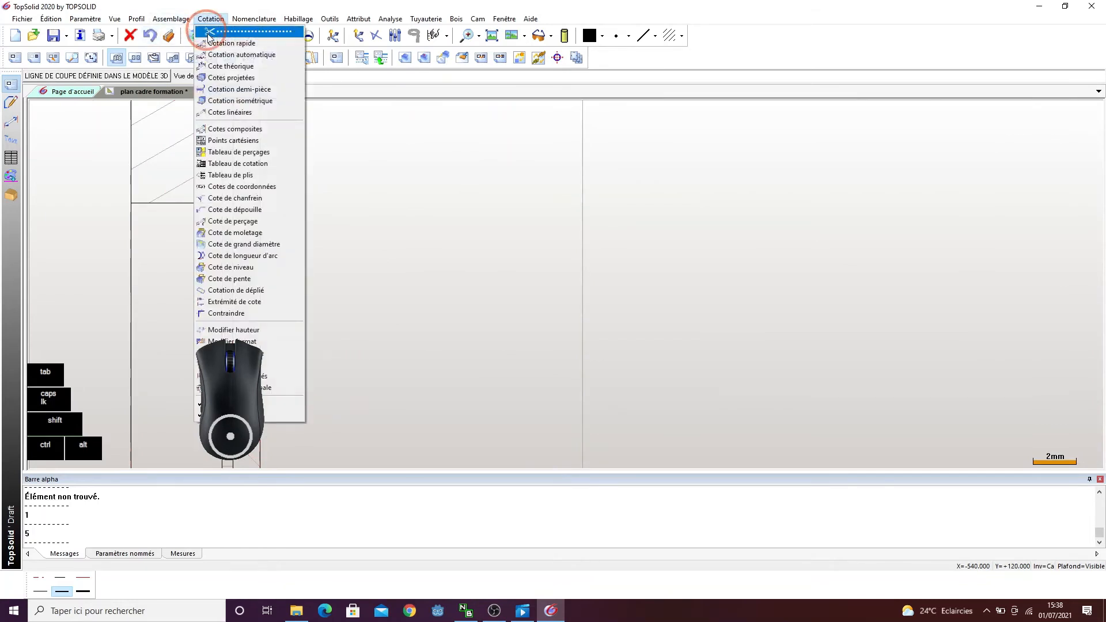
pyautogui.click(230, 32)
pyautogui.scroll(1, 227, 165)
pyautogui.click(232, 148)
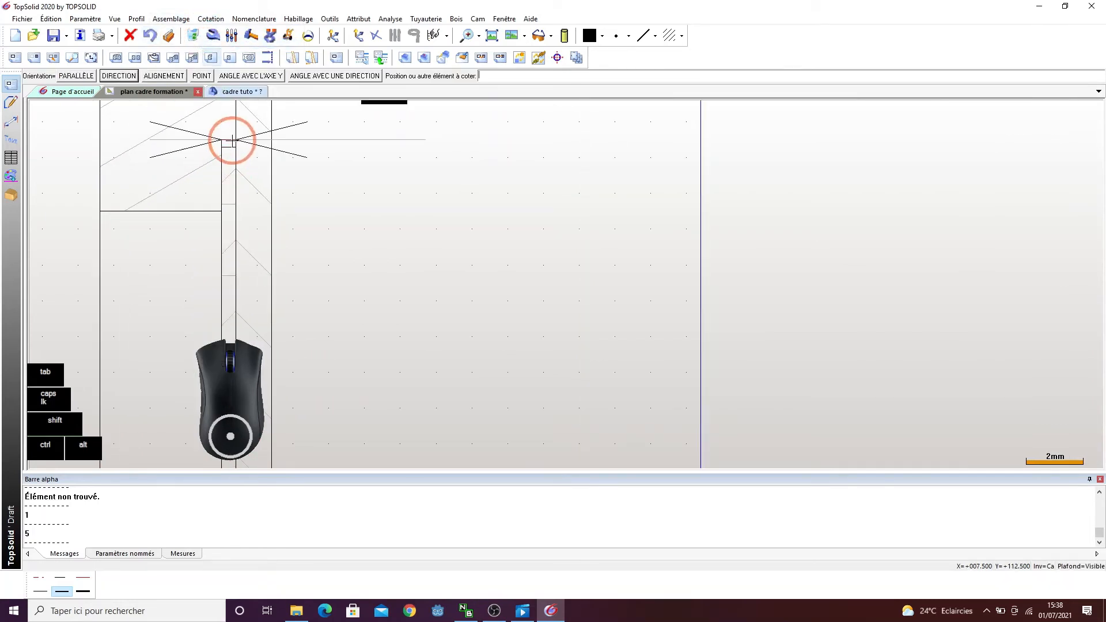
pyautogui.click(276, 141)
pyautogui.scroll(1, 343, 188)
pyautogui.scroll(-2, 341, 196)
pyautogui.scroll(-1, 340, 199)
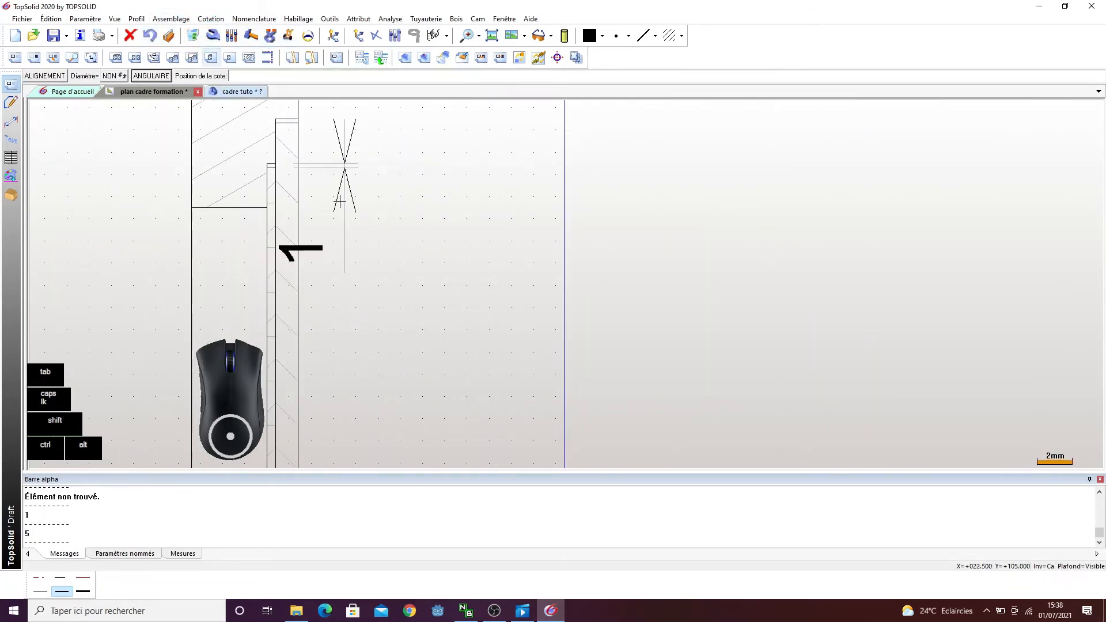
pyautogui.click(200, 229)
pyautogui.scroll(-5, 184, 239)
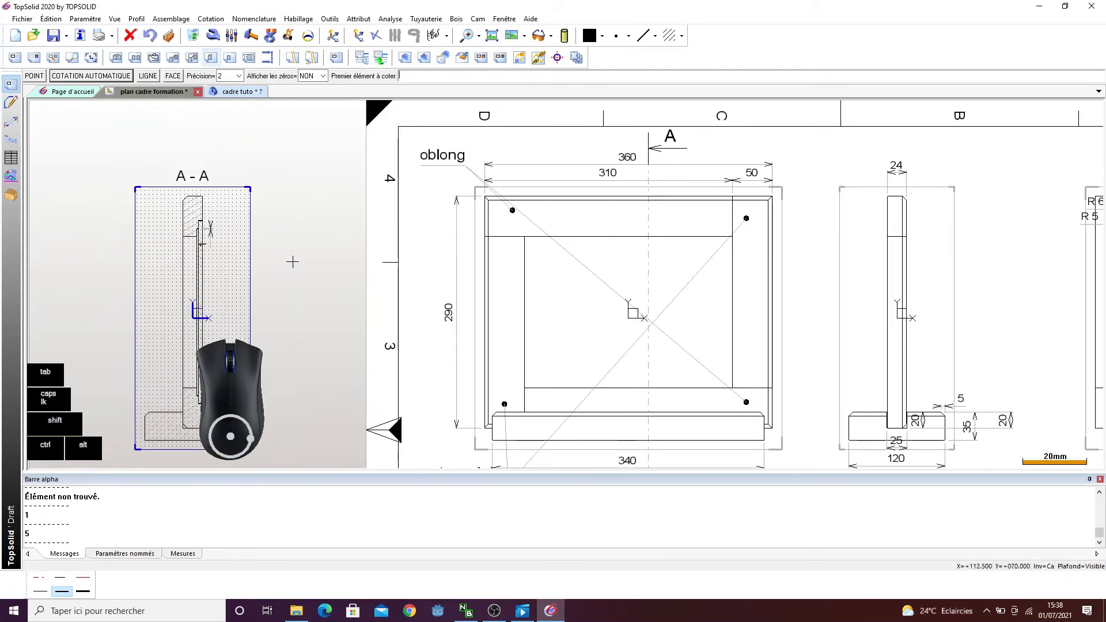
pyautogui.scroll(-1, 325, 228)
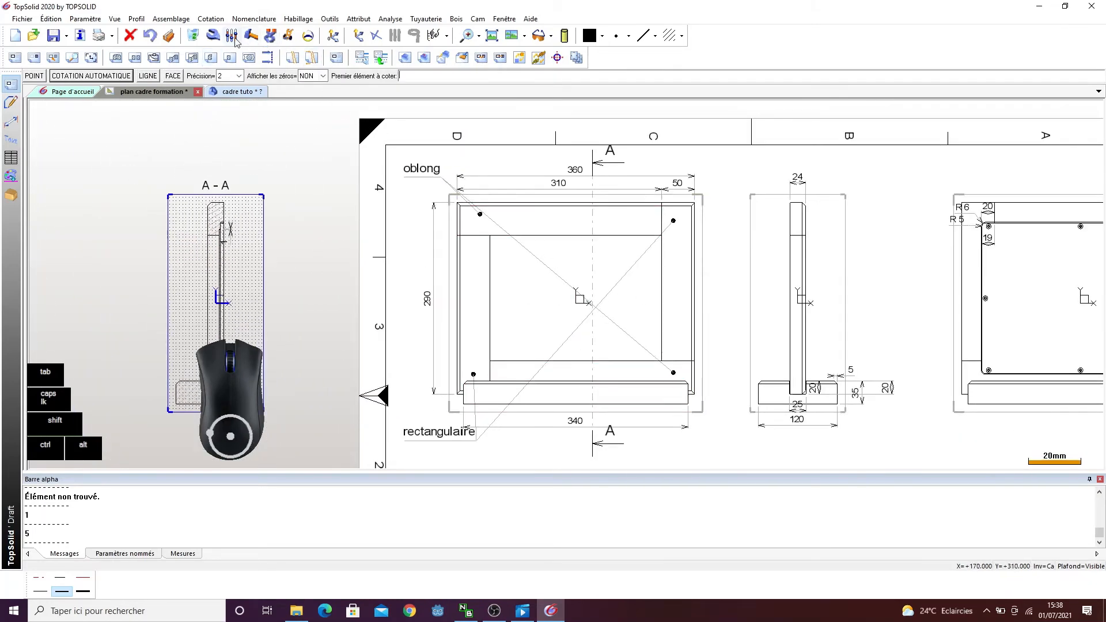
# - Set the hidden edges of the main front view to POINTILLÉ and regenerate the view
pyautogui.click(213, 36)
pyautogui.click(47, 72)
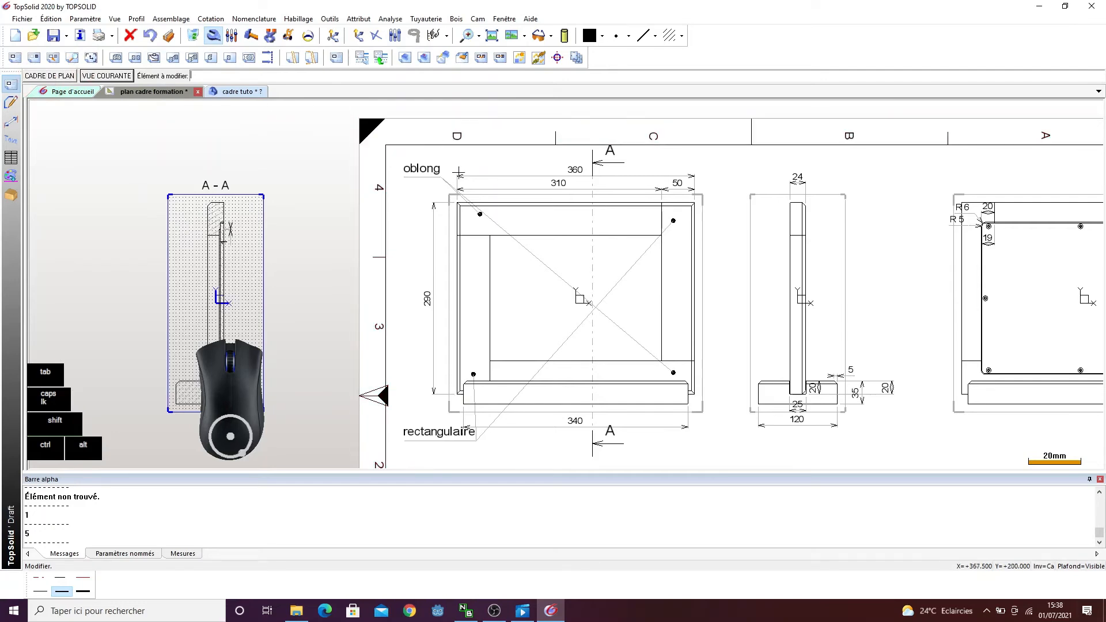
pyautogui.click(487, 199)
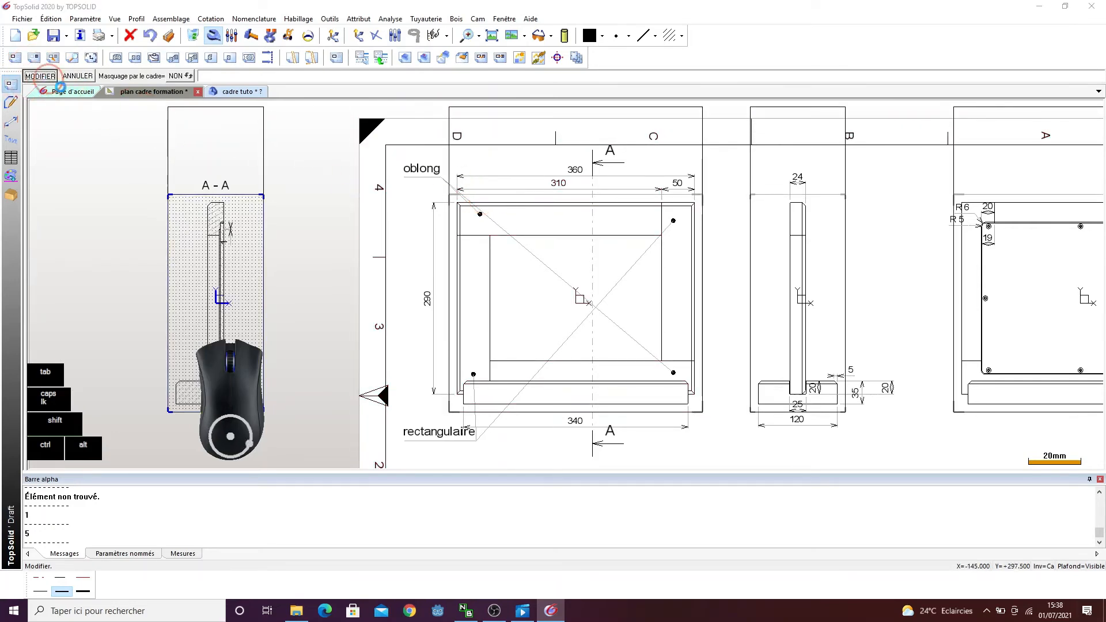
pyautogui.click(457, 236)
pyautogui.click(491, 207)
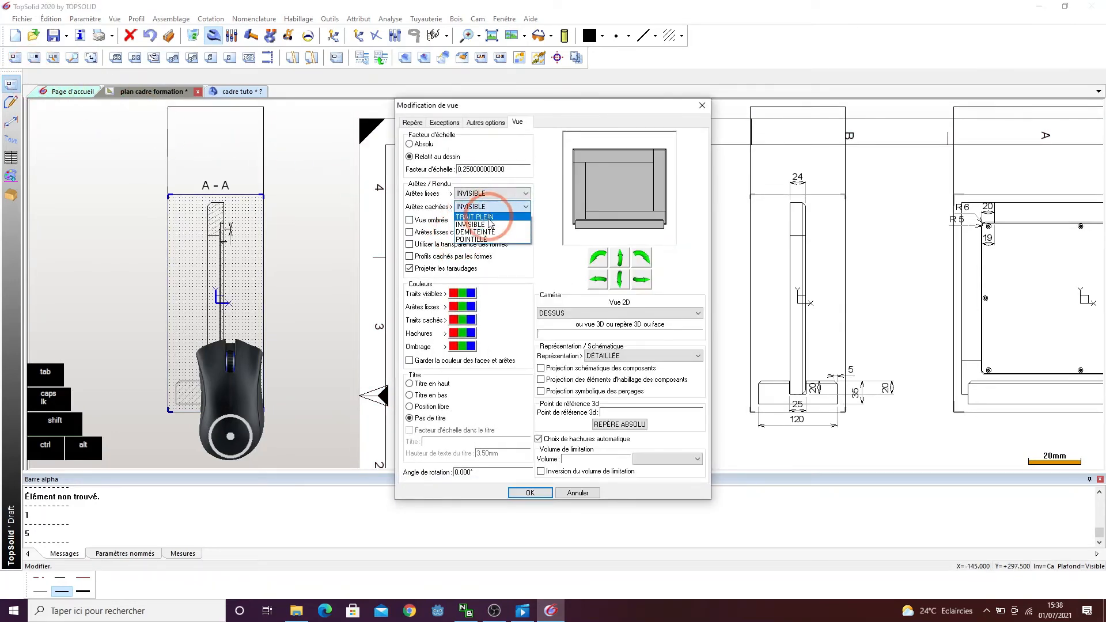
pyautogui.click(488, 238)
pyautogui.click(530, 492)
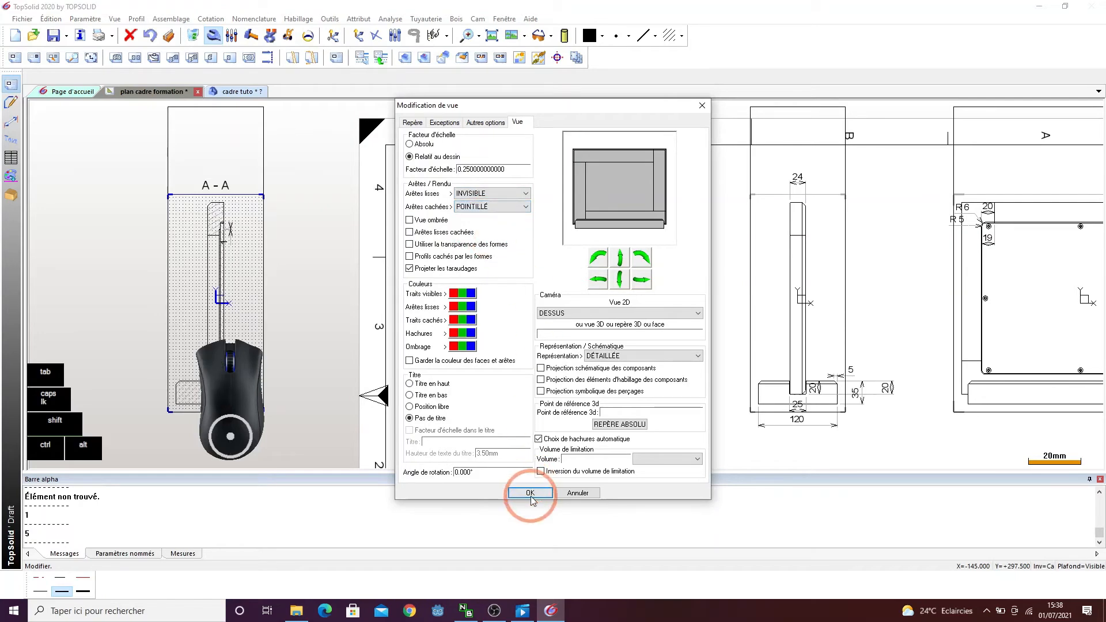
pyautogui.click(502, 262)
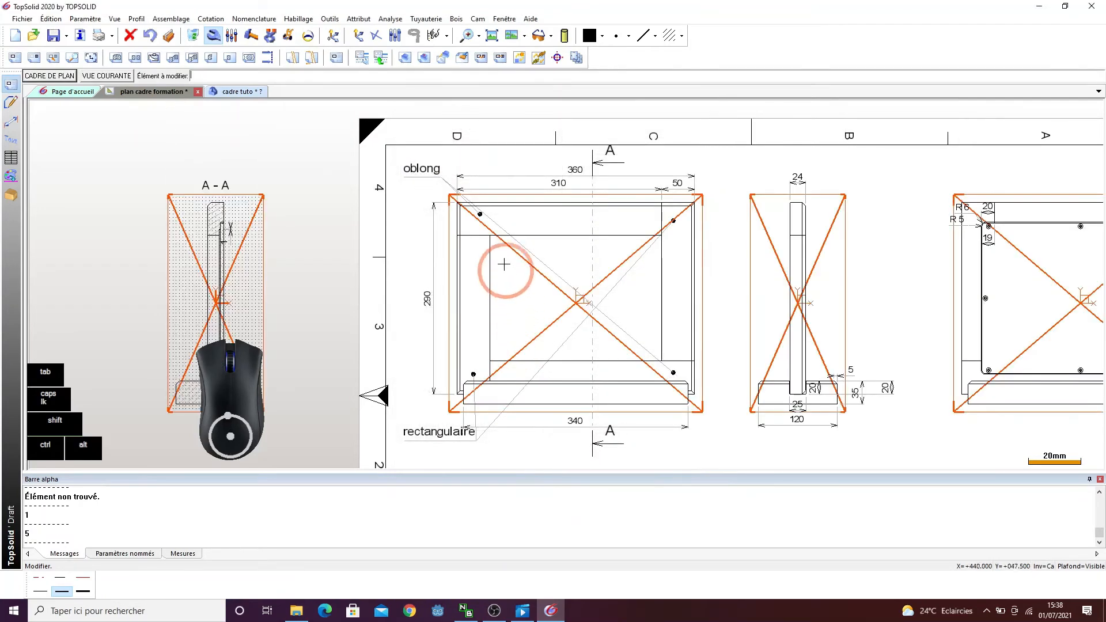
pyautogui.click(461, 58)
# - Dimension the outer and inner radii of the dashed double outline's upper-left corner in the main front view
pyautogui.scroll(6, 469, 217)
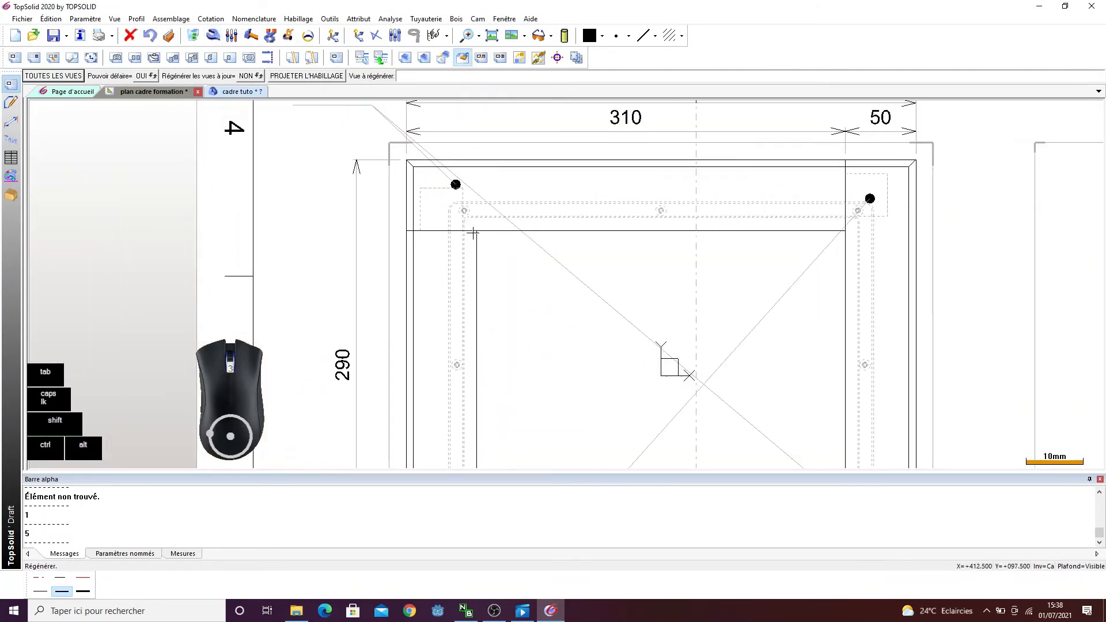
pyautogui.scroll(2, 457, 206)
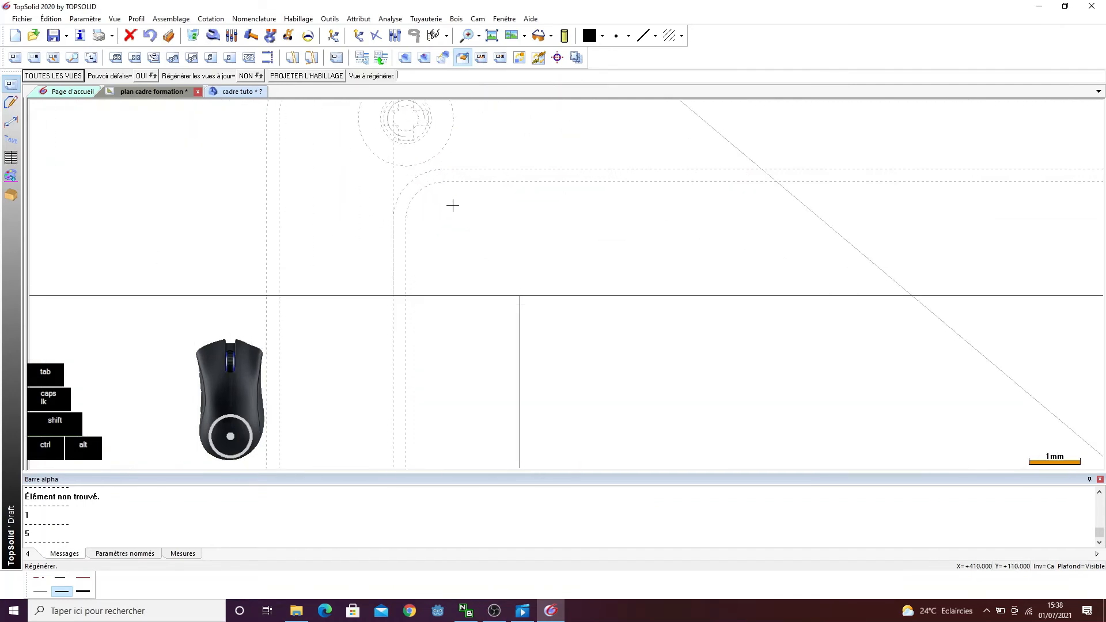
pyautogui.click(211, 19)
pyautogui.click(242, 30)
pyautogui.click(417, 178)
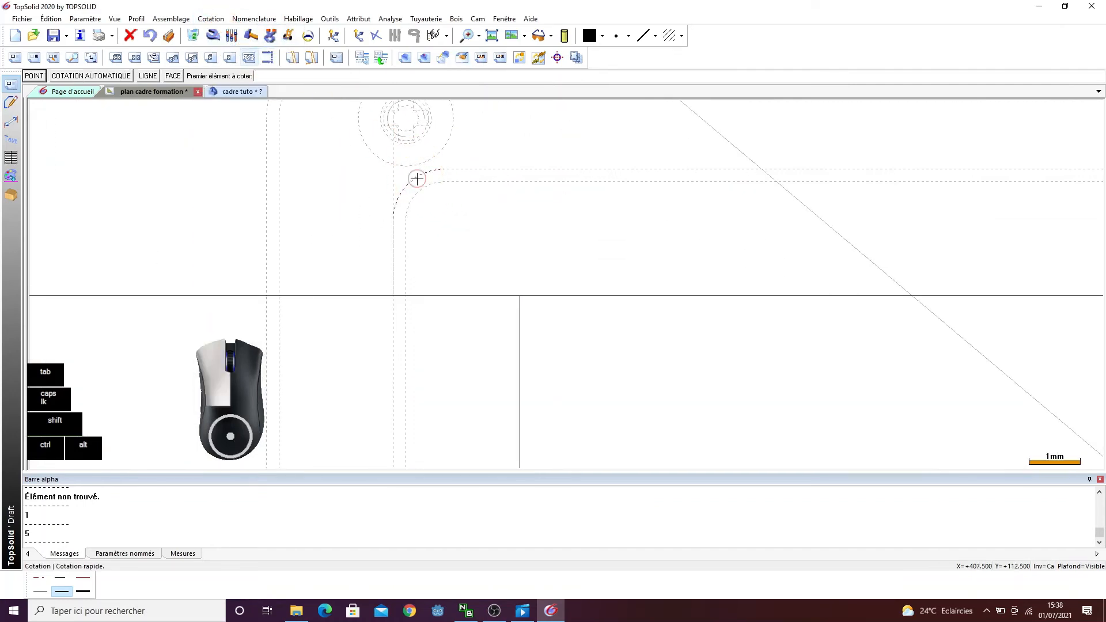
pyautogui.scroll(-1, 447, 225)
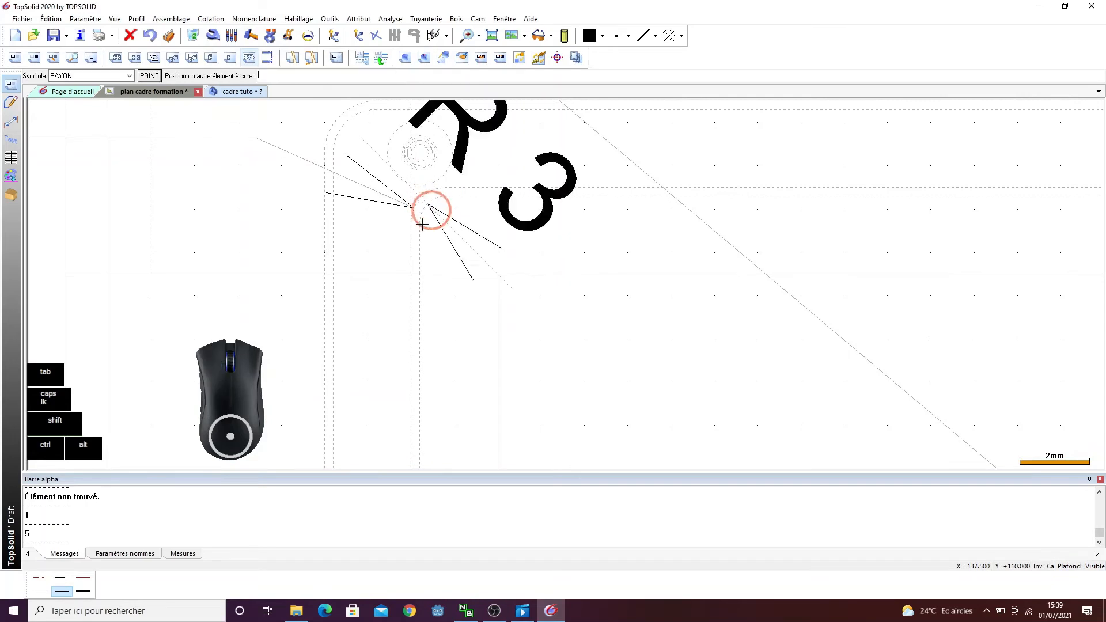
pyautogui.scroll(-4, 297, 259)
pyautogui.click(273, 283)
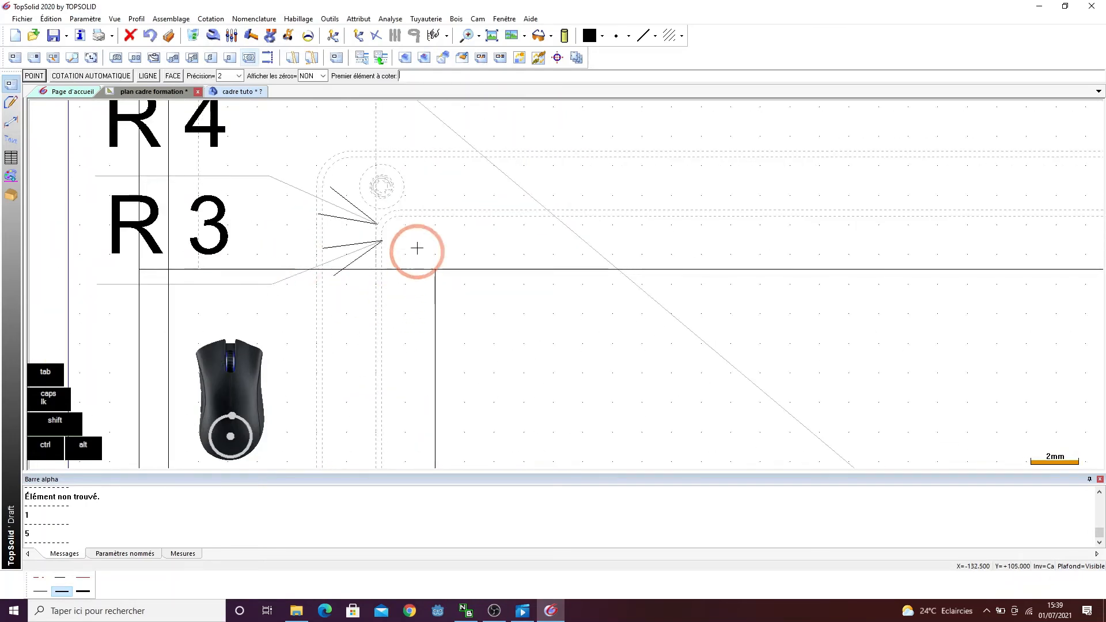
# - Dimension the horizontal distance from the hidden rebate line to the left upright's inner edge
pyautogui.click(374, 325)
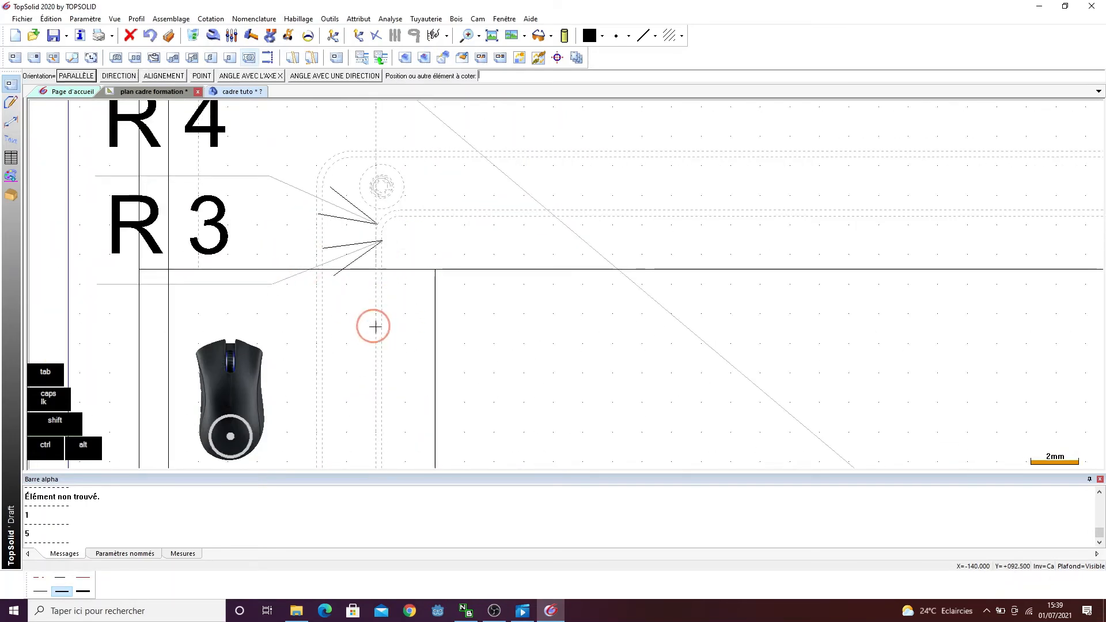
pyautogui.click(432, 338)
pyautogui.click(436, 301)
# - Switch to the cadre tuto model and open the unnamed rectangular sketch in its entity list for editing
pyautogui.click(234, 91)
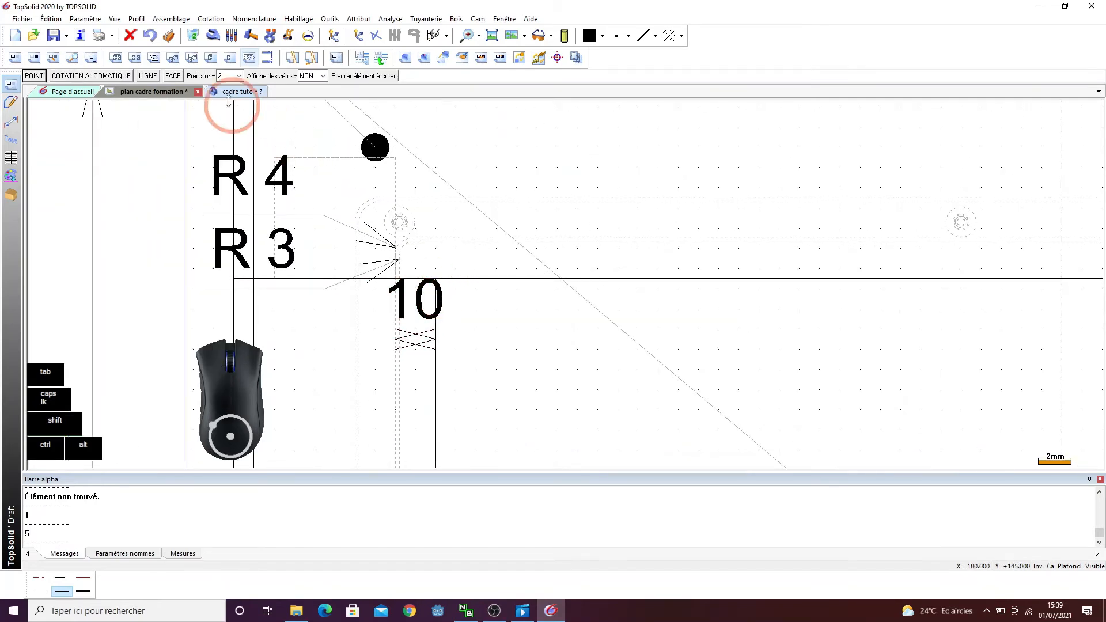
pyautogui.click(277, 212)
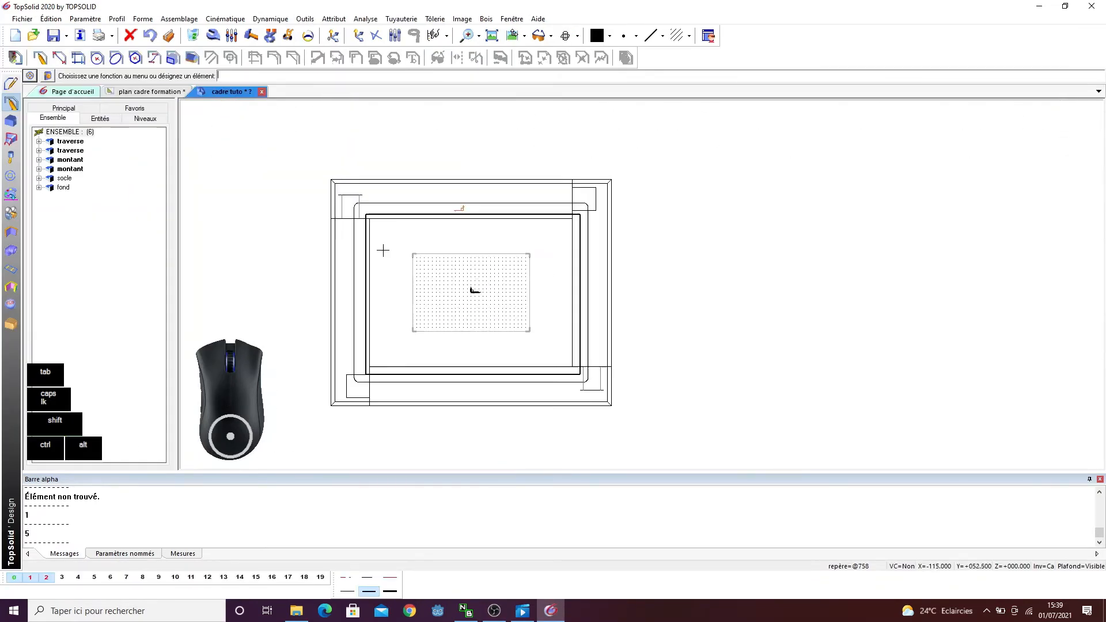
pyautogui.scroll(3, 385, 247)
pyautogui.scroll(2, 423, 252)
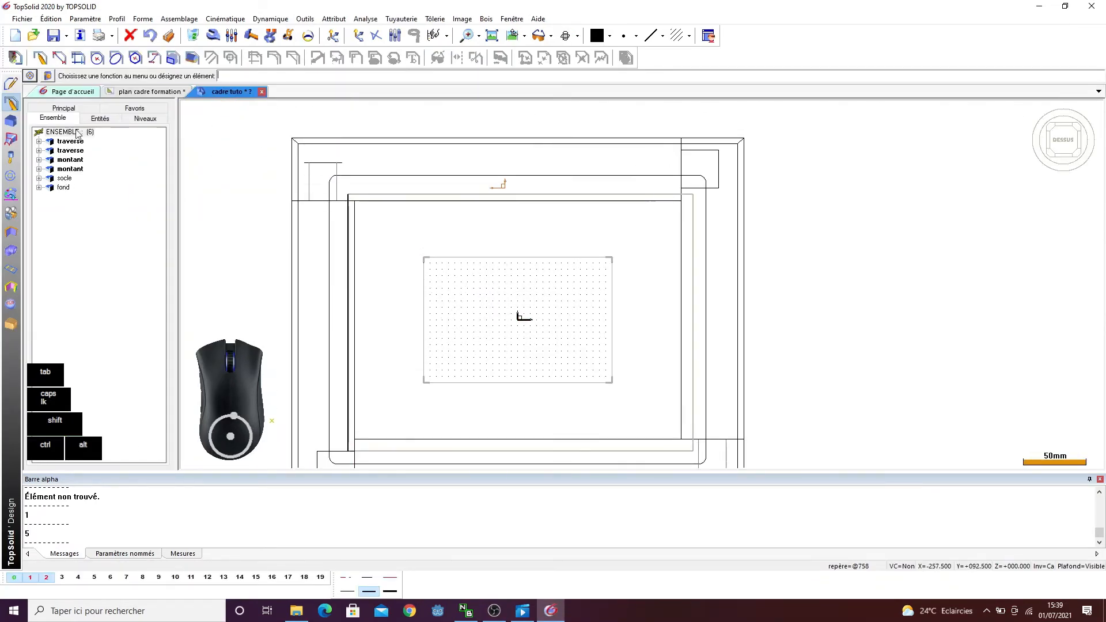
pyautogui.click(100, 118)
pyautogui.rightClick(78, 281)
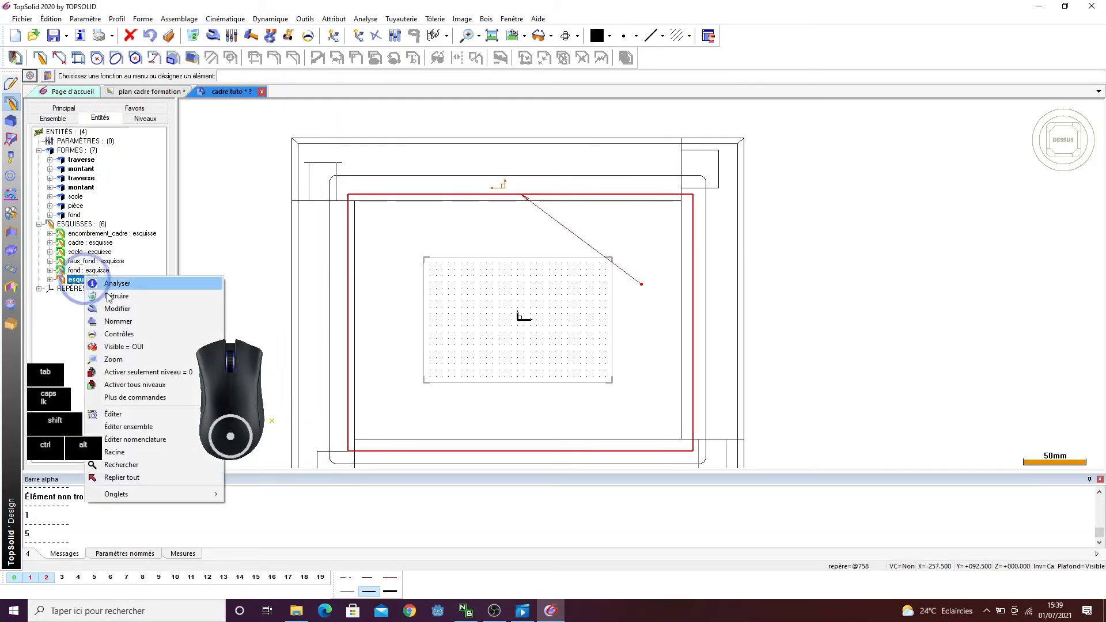
pyautogui.click(116, 309)
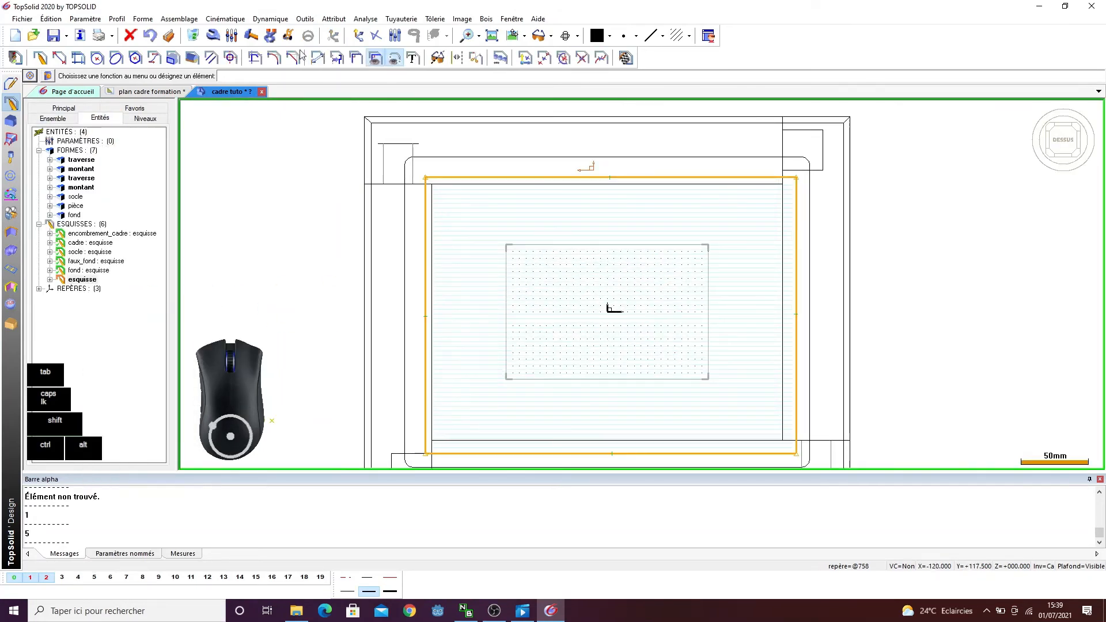
# - Constrain the sketch rectangle's left side to 10 mm from the left upright's inner edge
pyautogui.click(317, 57)
pyautogui.scroll(2, 429, 232)
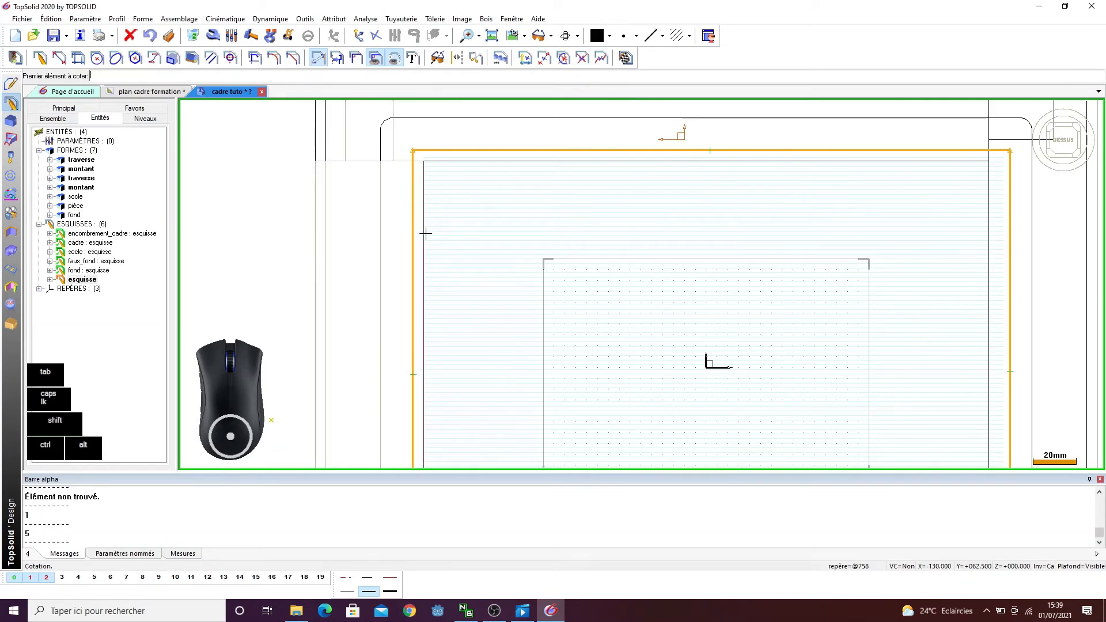
pyautogui.click(425, 234)
pyautogui.click(415, 235)
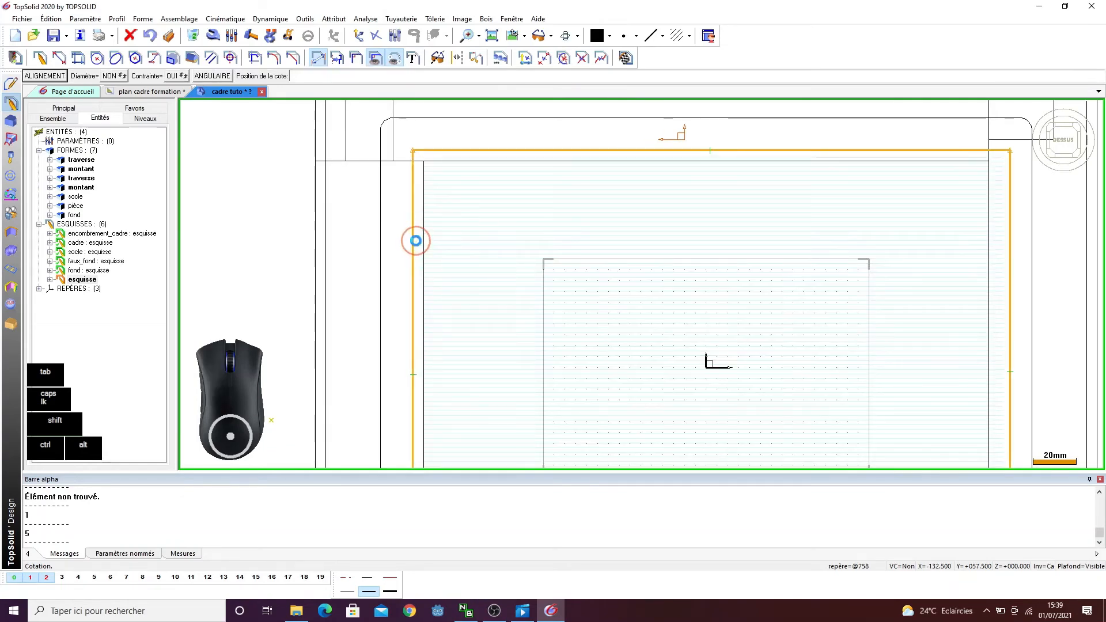
pyautogui.click(416, 241)
pyautogui.write('10')
pyautogui.press('Return')
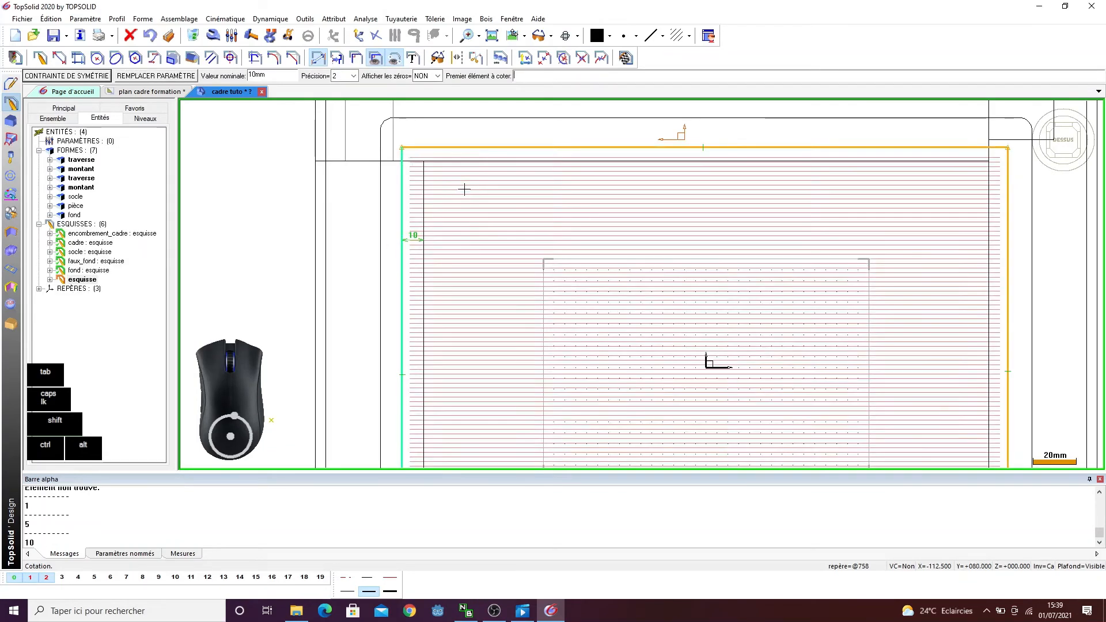
# - Constrain the sketch rectangle's upper side to 10 mm from the upper rail's inner edge
pyautogui.click(469, 149)
pyautogui.click(485, 154)
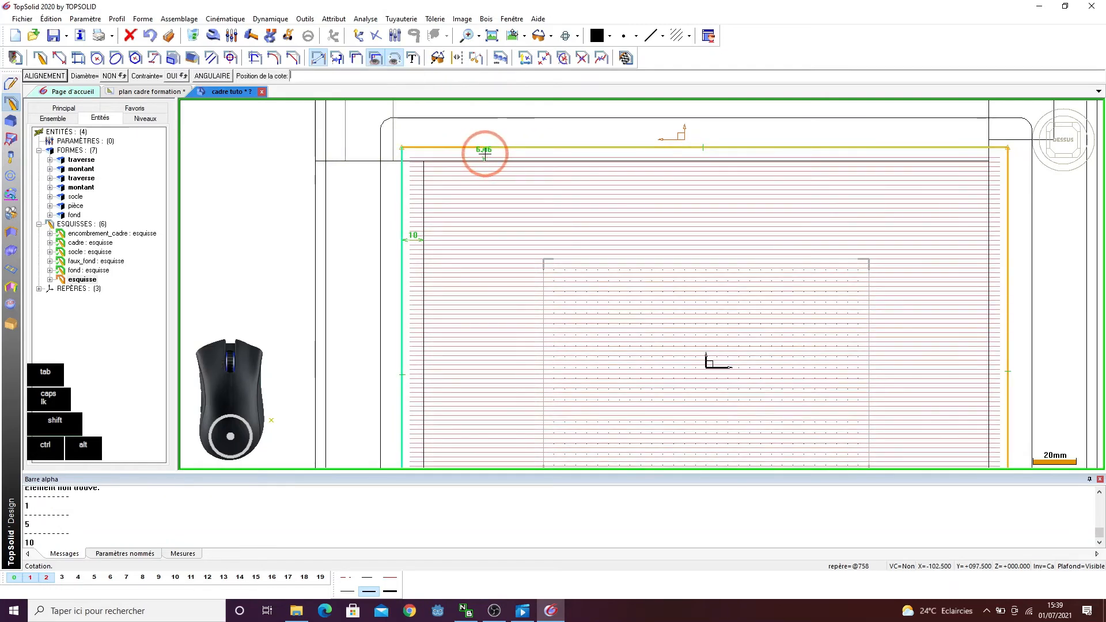
pyautogui.click(485, 155)
pyautogui.press('Return')
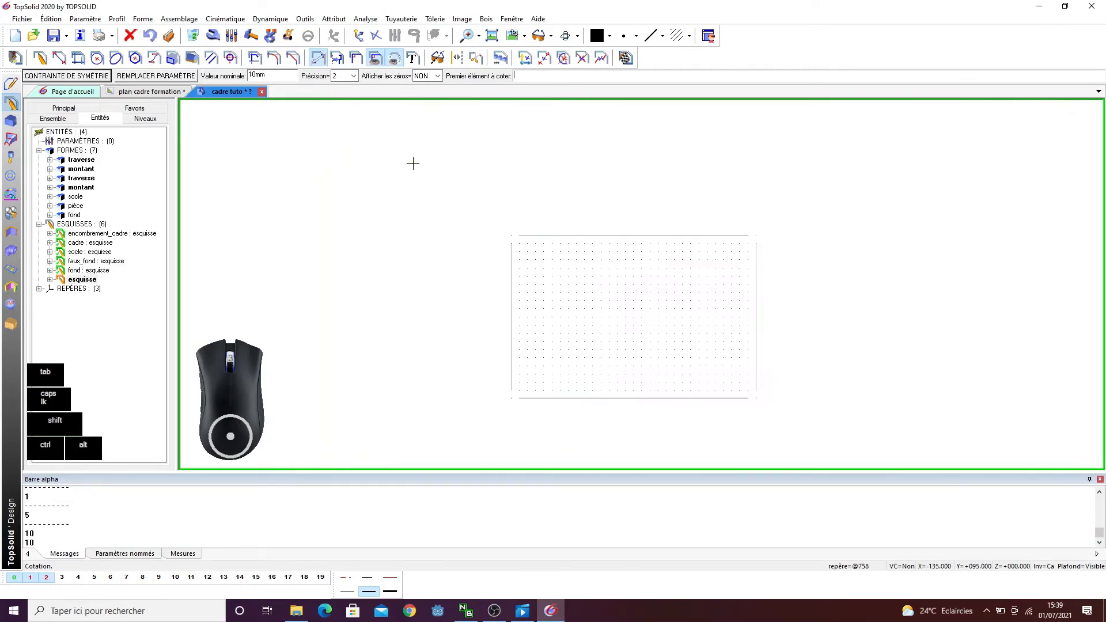
# - Constrain the sketch rectangle's right side to 10 mm from the right upright's inner edge
pyautogui.click(831, 194)
pyautogui.click(835, 193)
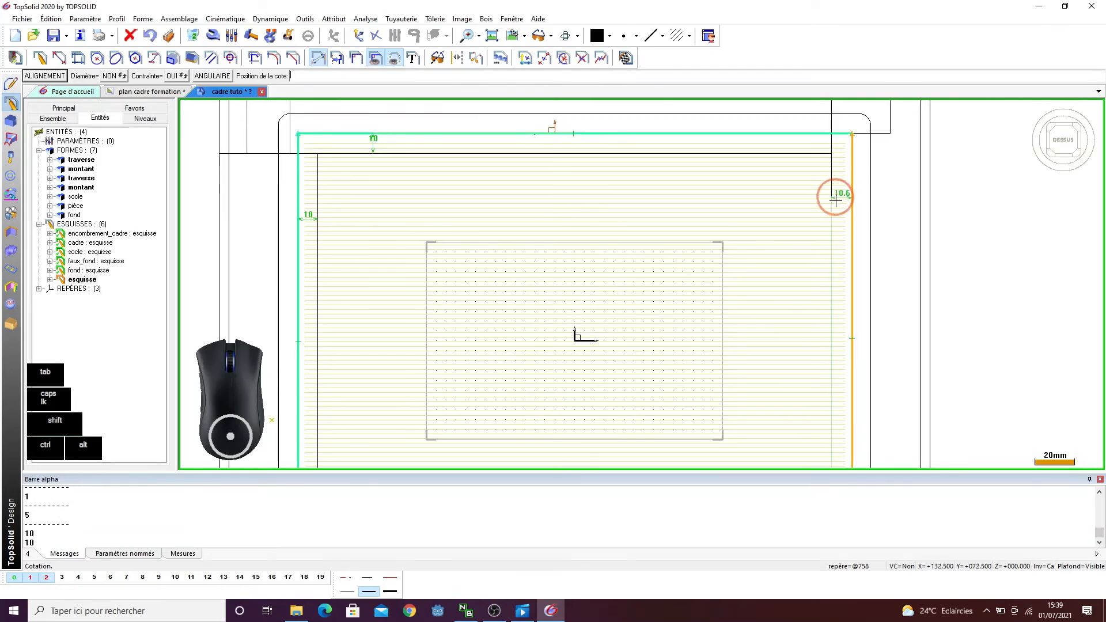
pyautogui.click(840, 198)
pyautogui.write('10')
pyautogui.press('Return')
pyautogui.scroll(-3, 797, 176)
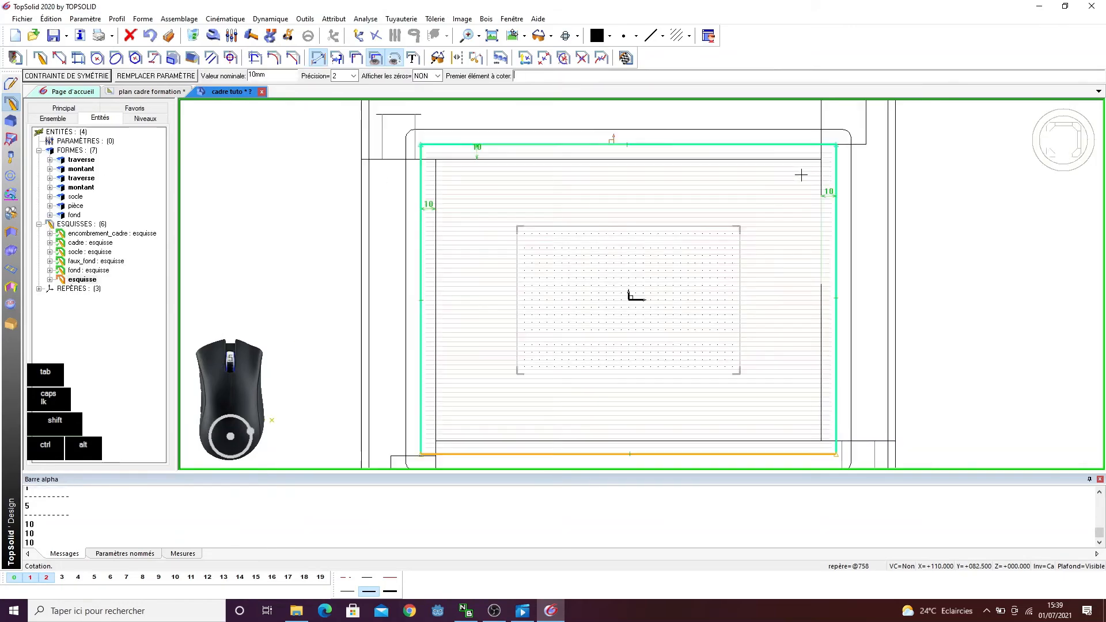
# - Constrain the sketch rectangle's lower side to 10 mm from the lower rail's inner edge
pyautogui.click(772, 397)
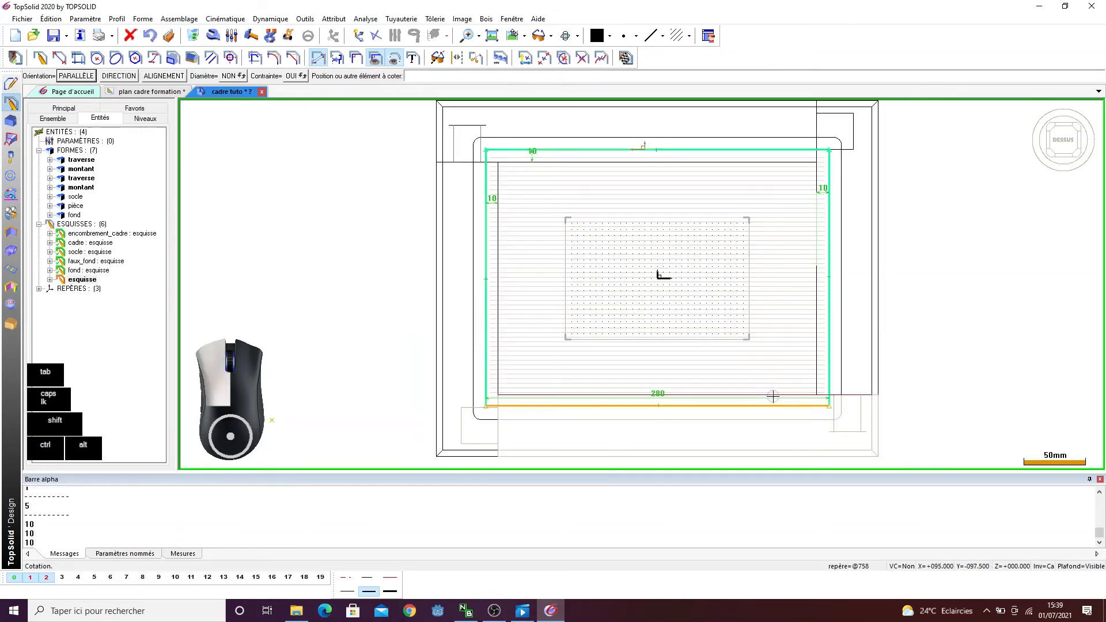
pyautogui.click(767, 395)
pyautogui.click(762, 383)
pyautogui.write('10mm')
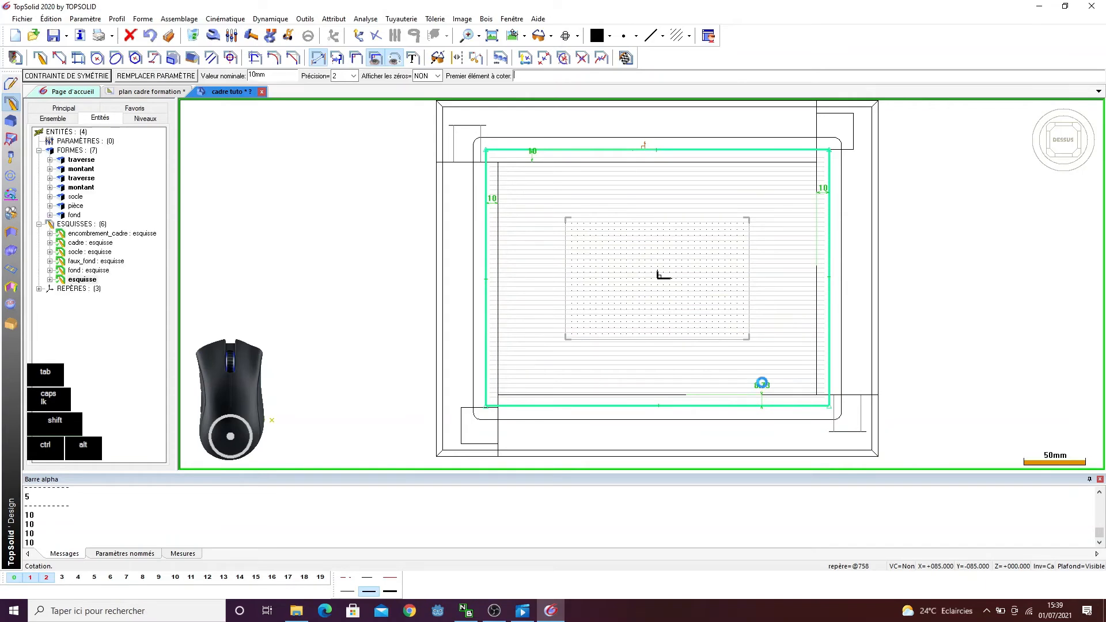
# - Confirm the lower side's 10 mm distance and check the rebate's corner radius in the plan drawing
pyautogui.press('Return')
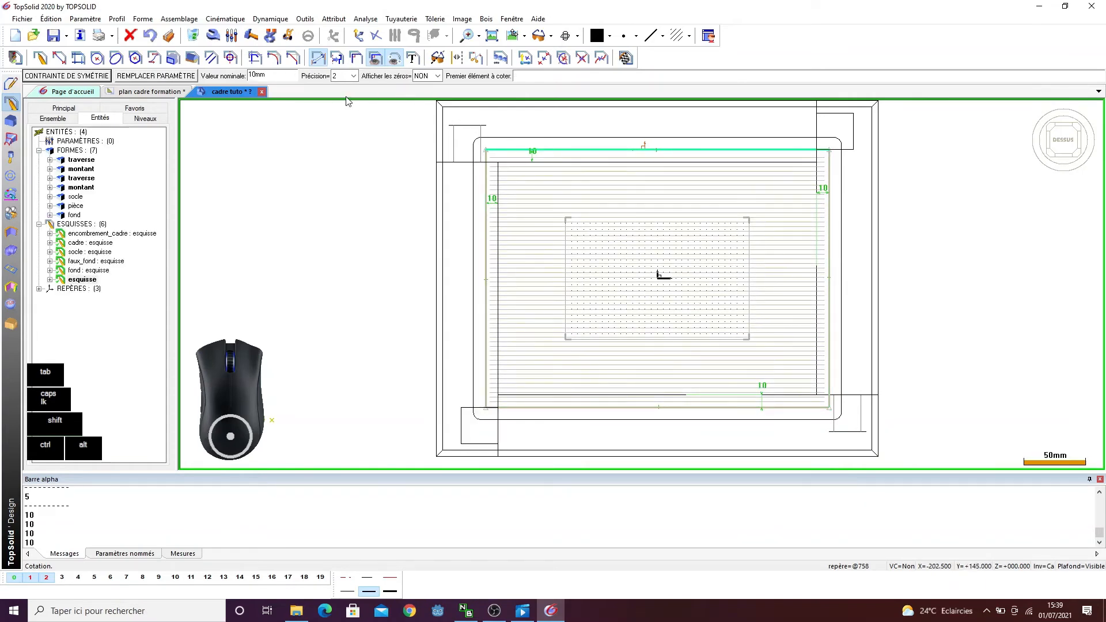
pyautogui.click(164, 93)
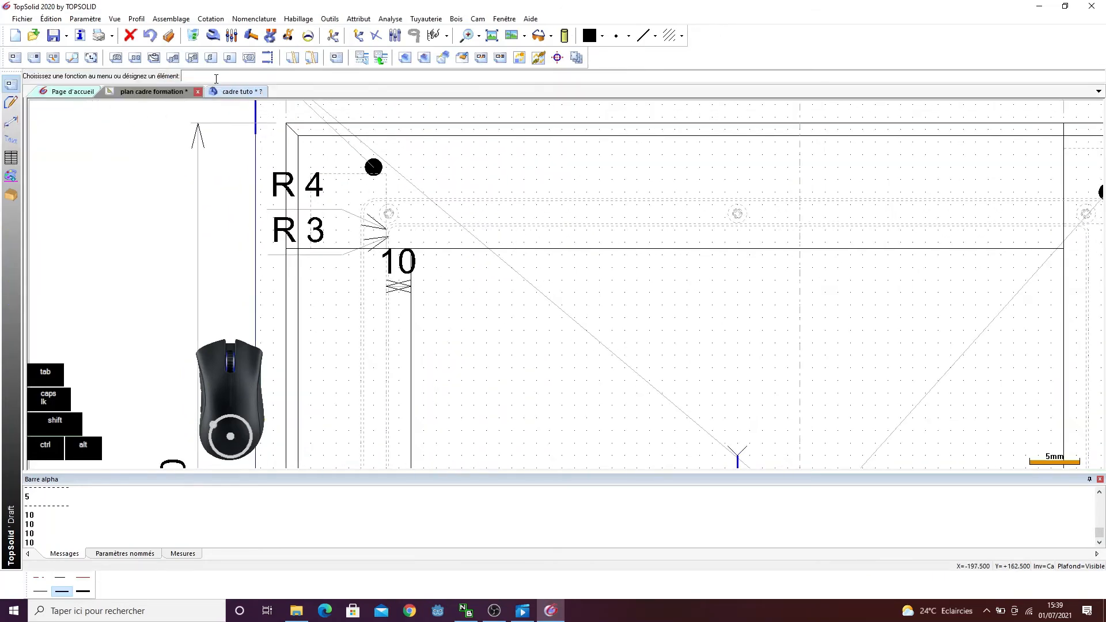
pyautogui.click(223, 94)
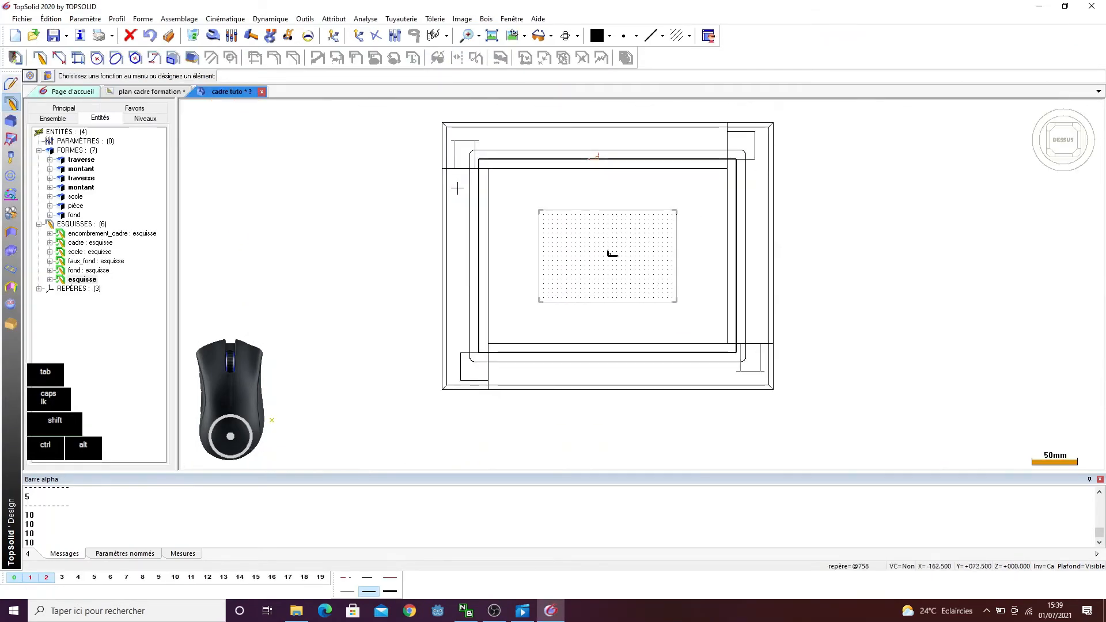
# - Round the four corners of the rebate sketch rectangle with 4 mm fillets and close the sketch
pyautogui.rightClick(98, 280)
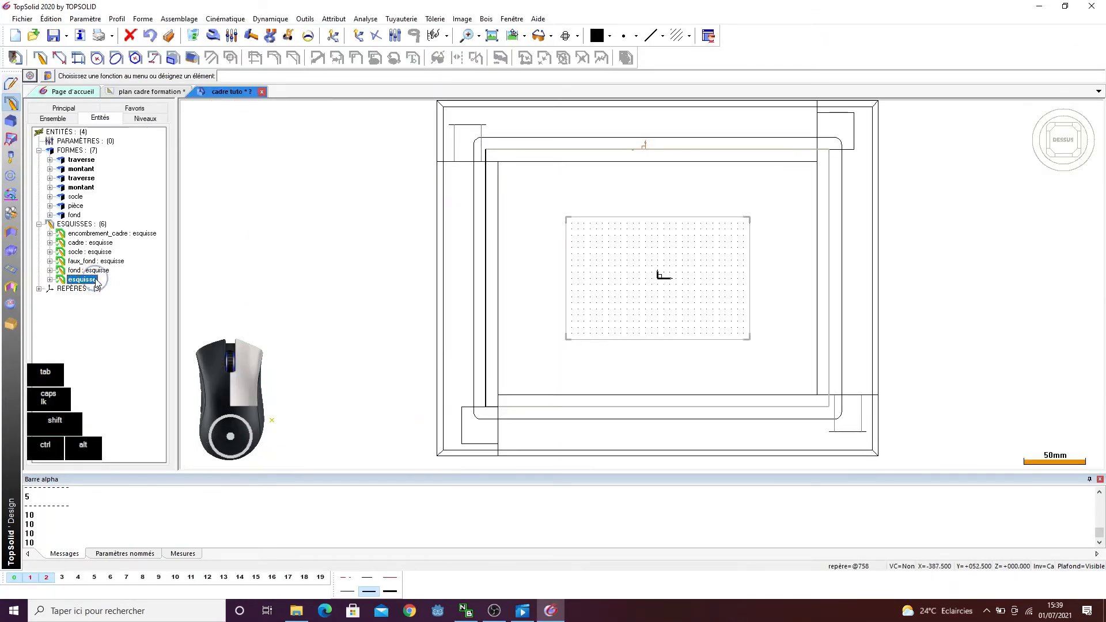
pyautogui.click(128, 307)
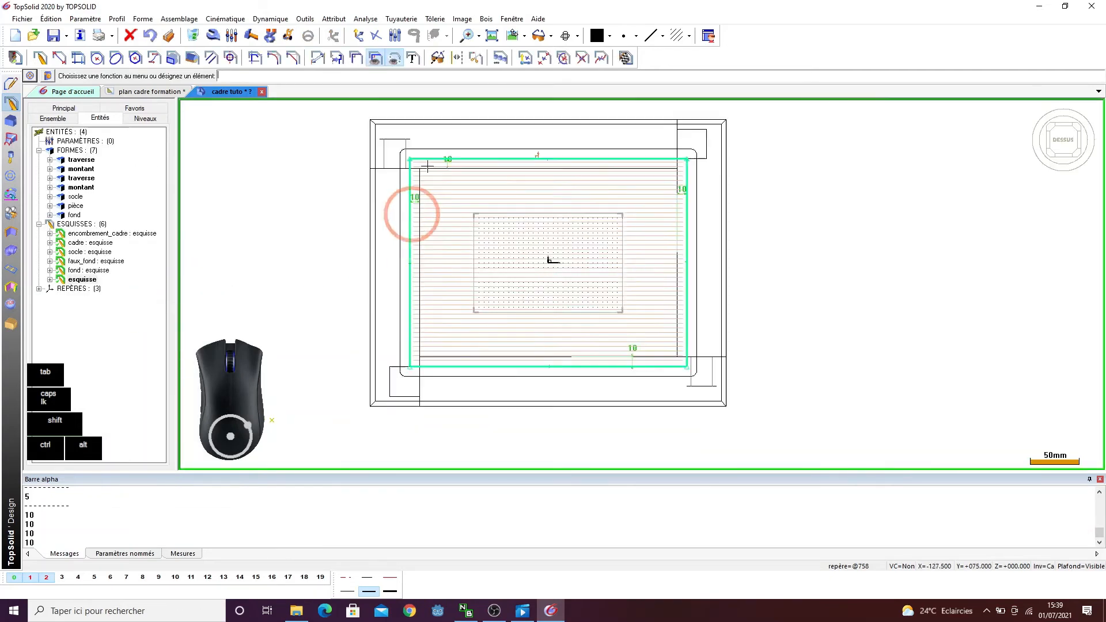
pyautogui.click(276, 58)
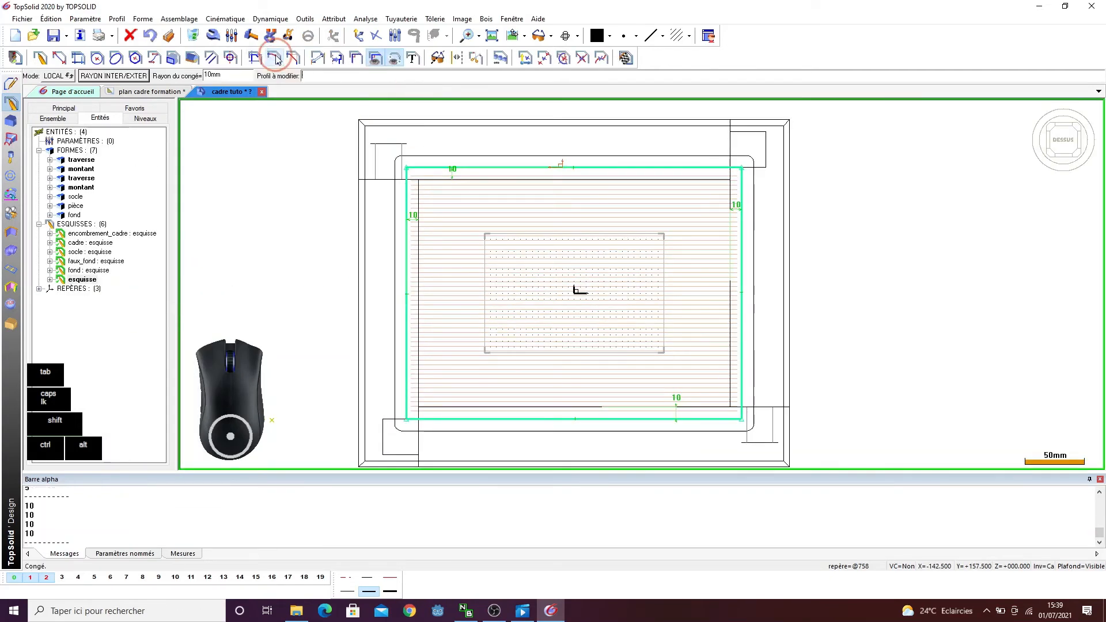
pyautogui.click(241, 77)
pyautogui.scroll(2, 398, 150)
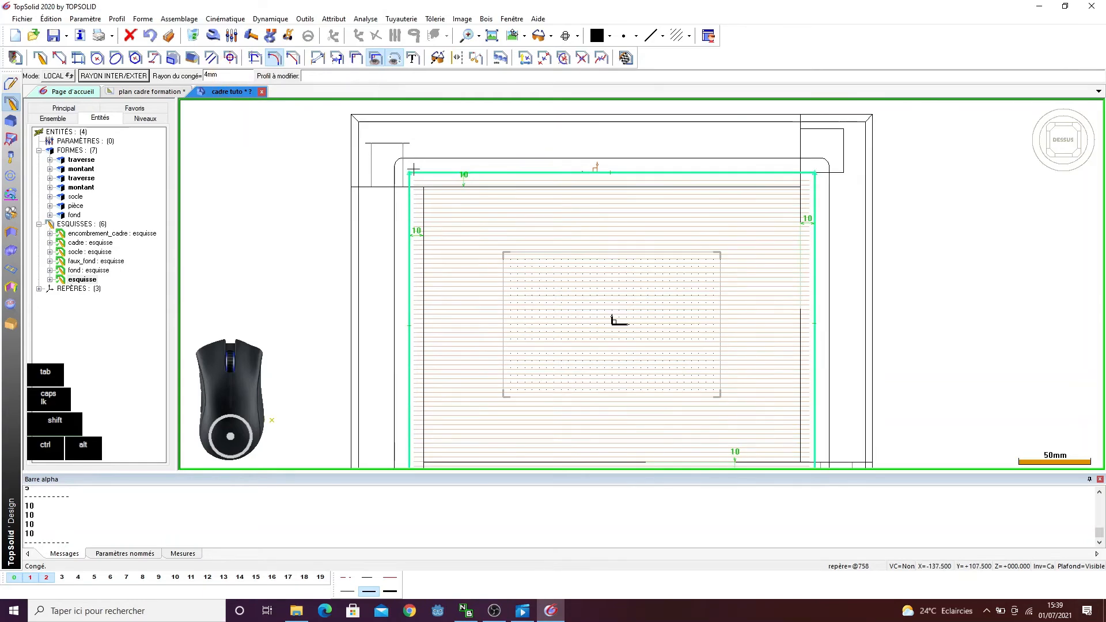
pyautogui.click(407, 170)
pyautogui.scroll(-3, 421, 141)
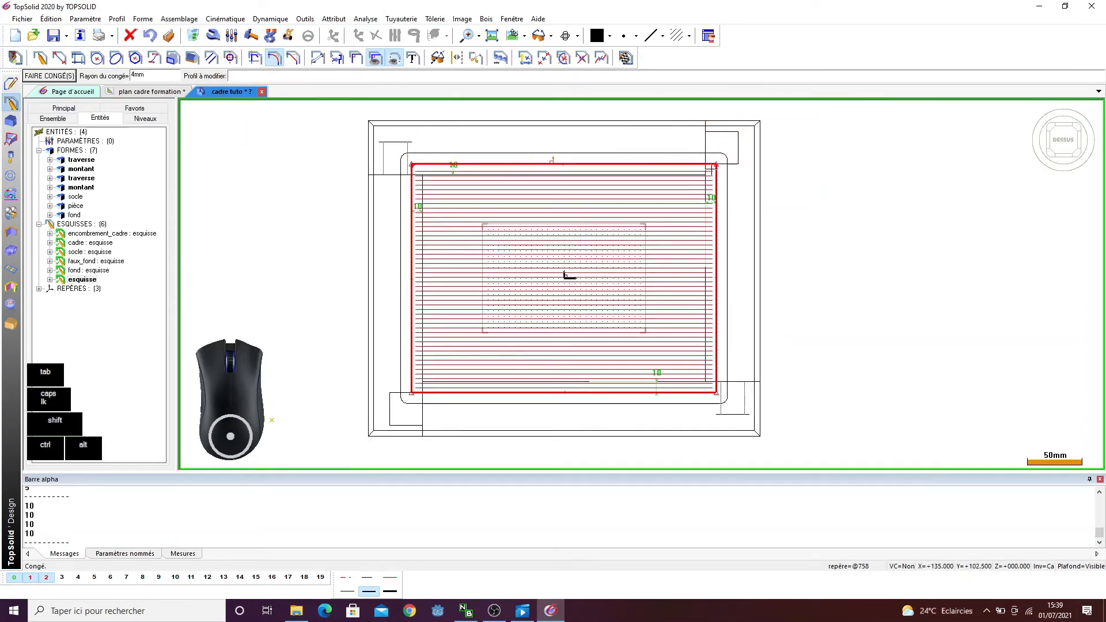
pyautogui.click(716, 168)
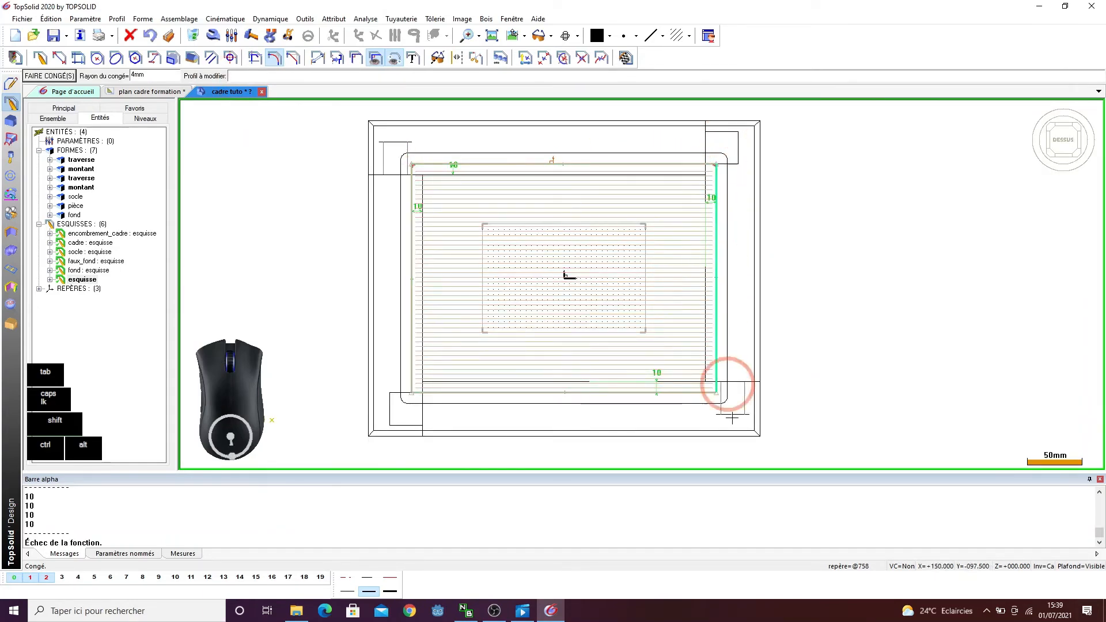
pyautogui.click(718, 367)
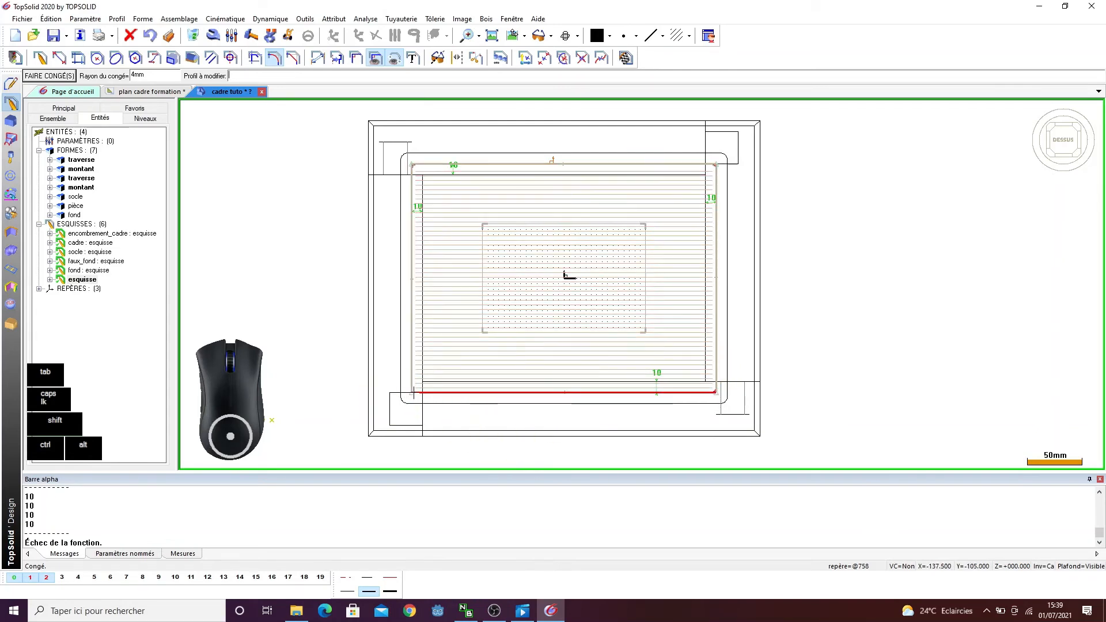
pyautogui.click(247, 227)
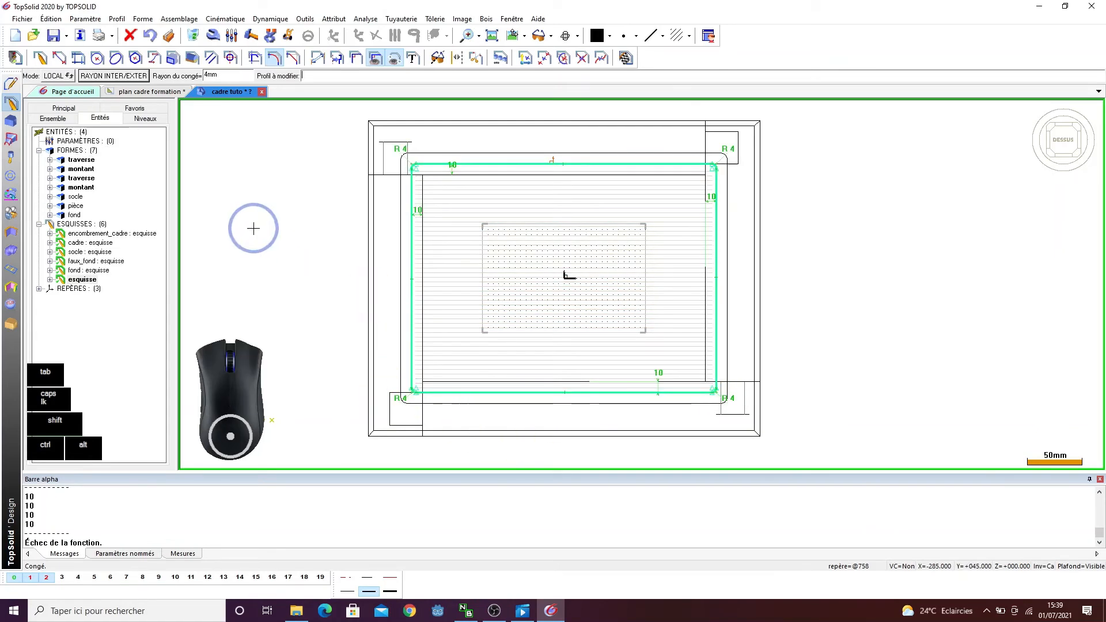
pyautogui.click(626, 59)
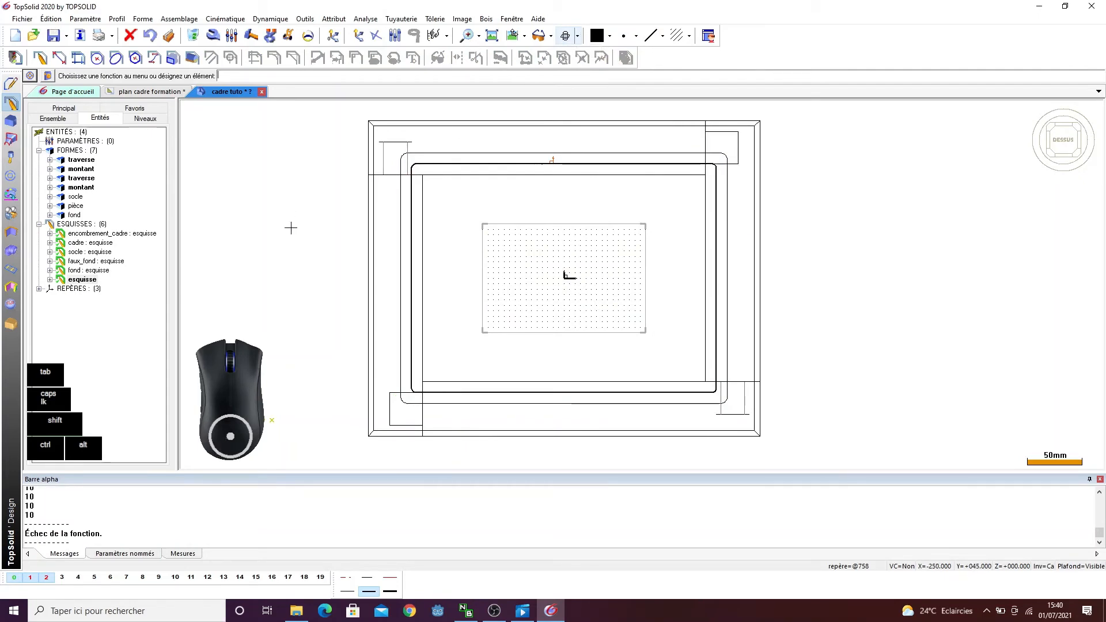
# - Name the rounded rectangle's sketch faux_plexi
pyautogui.rightClick(81, 277)
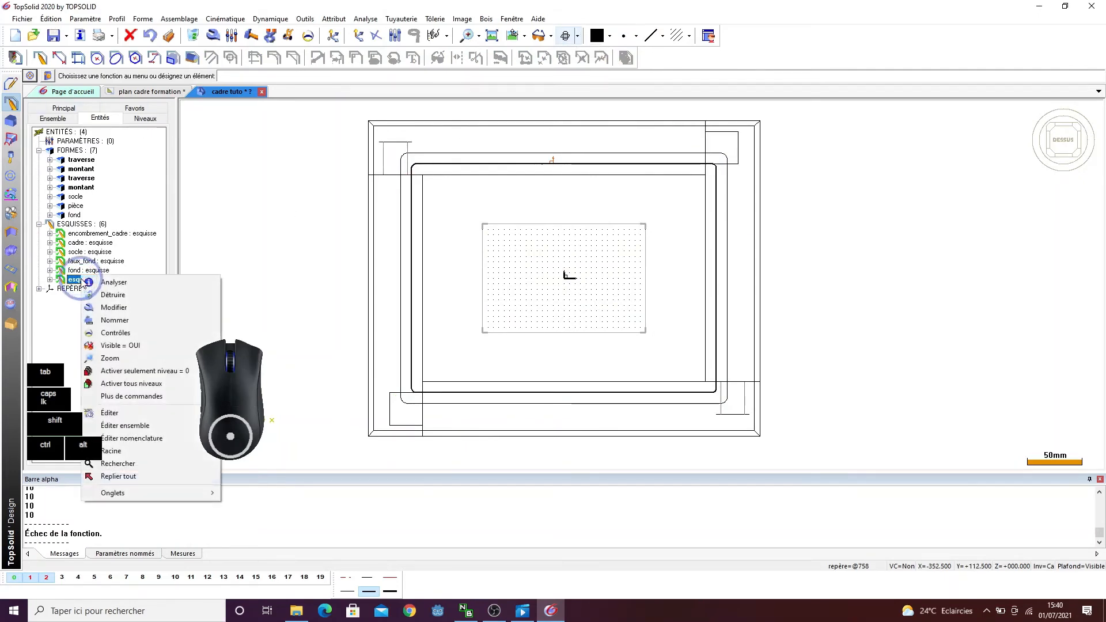
pyautogui.click(119, 322)
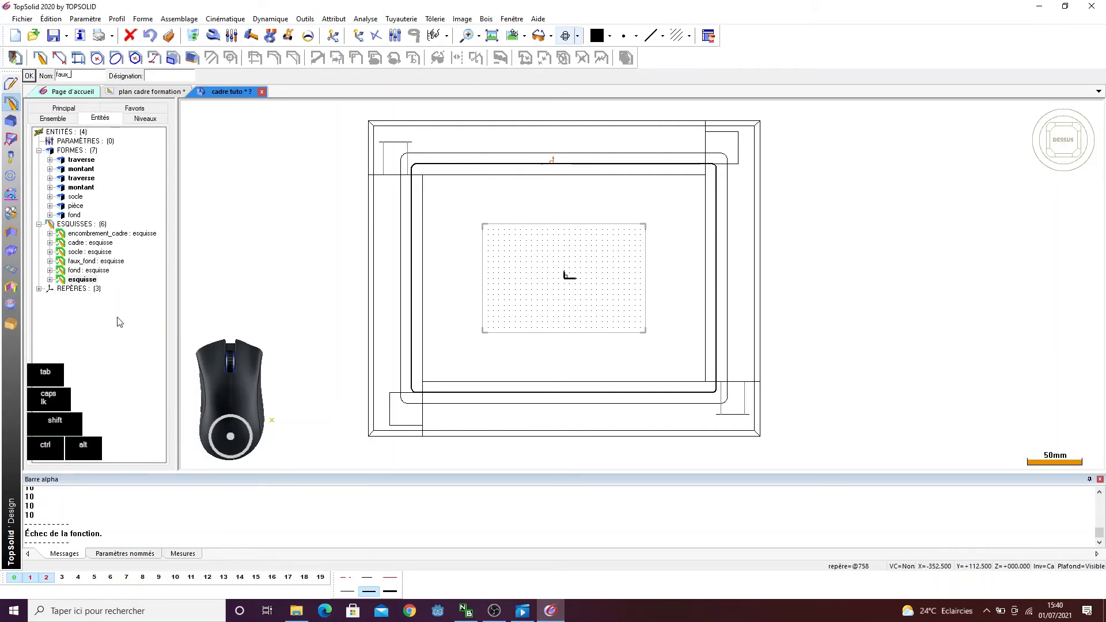
pyautogui.press('Return')
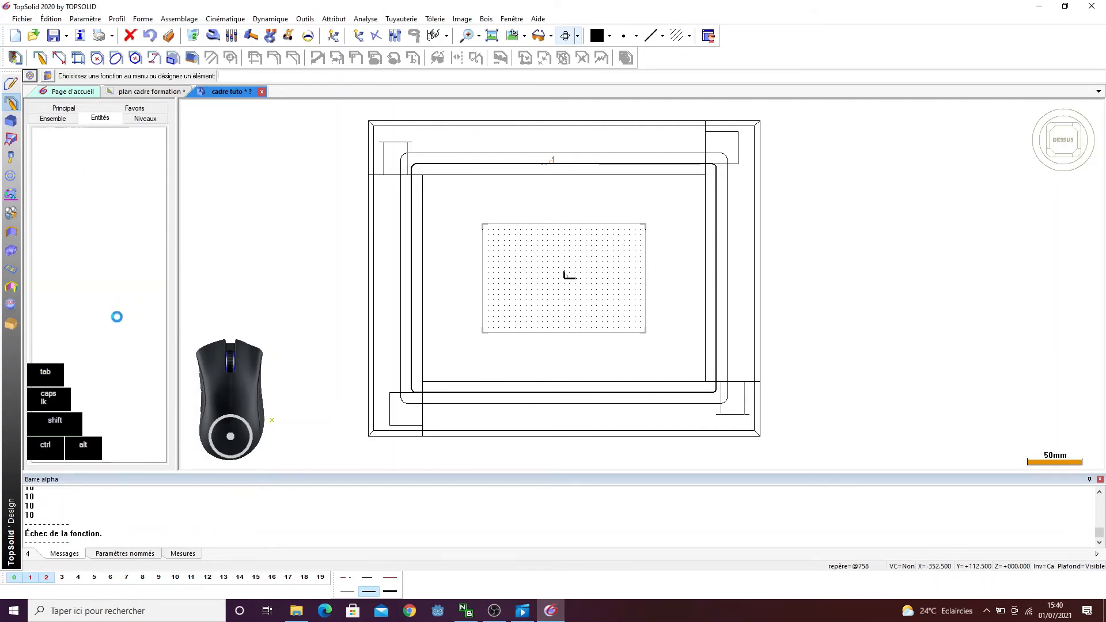
# - Try to create a separate sketch with a parallel contour 1 mm inside the faux_plexi profile
pyautogui.click(40, 58)
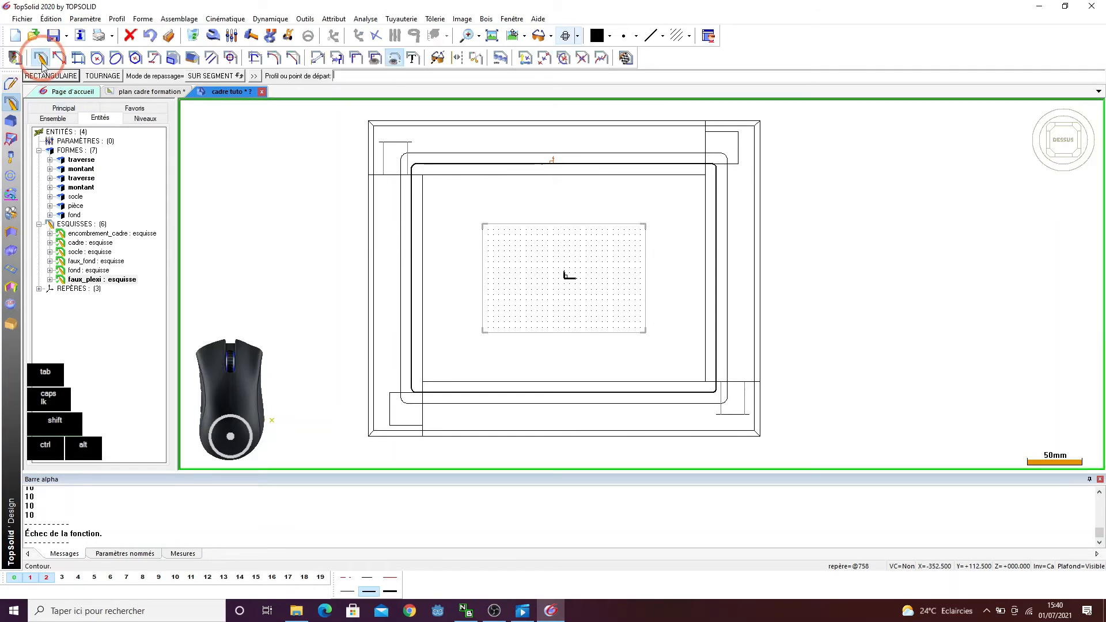
pyautogui.click(208, 58)
pyautogui.click(412, 193)
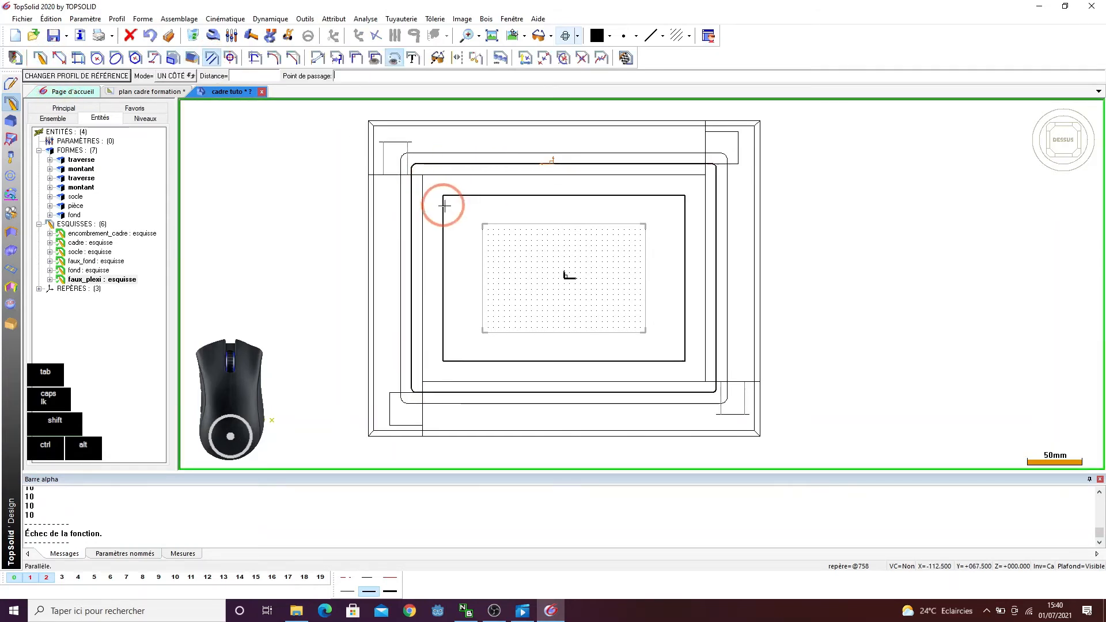
pyautogui.write('1')
pyautogui.press('Return')
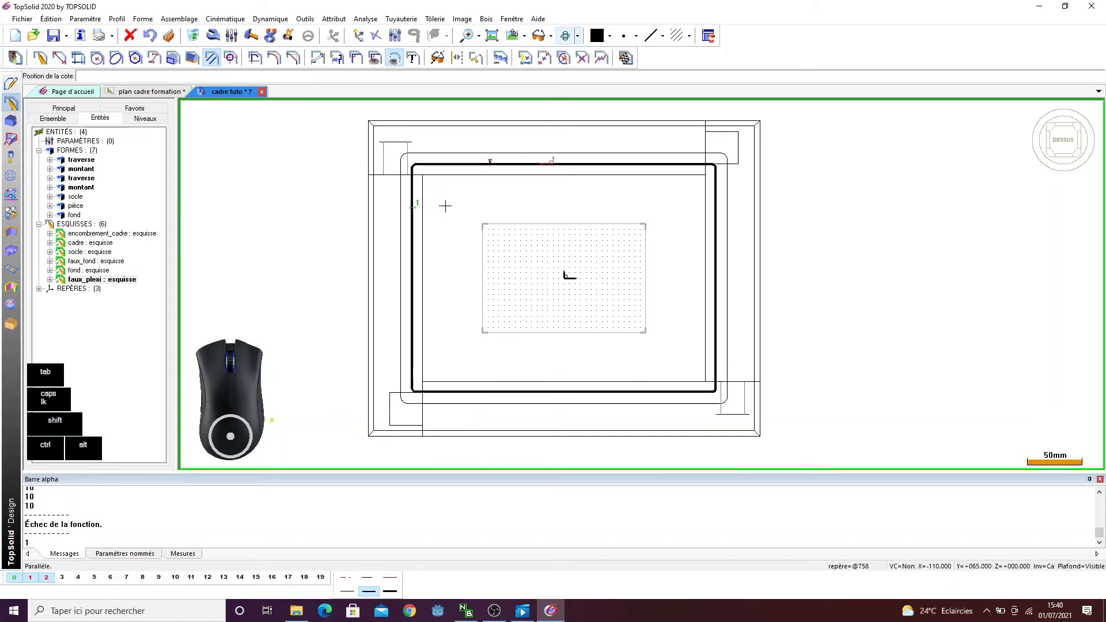
pyautogui.click(445, 206)
pyautogui.click(629, 59)
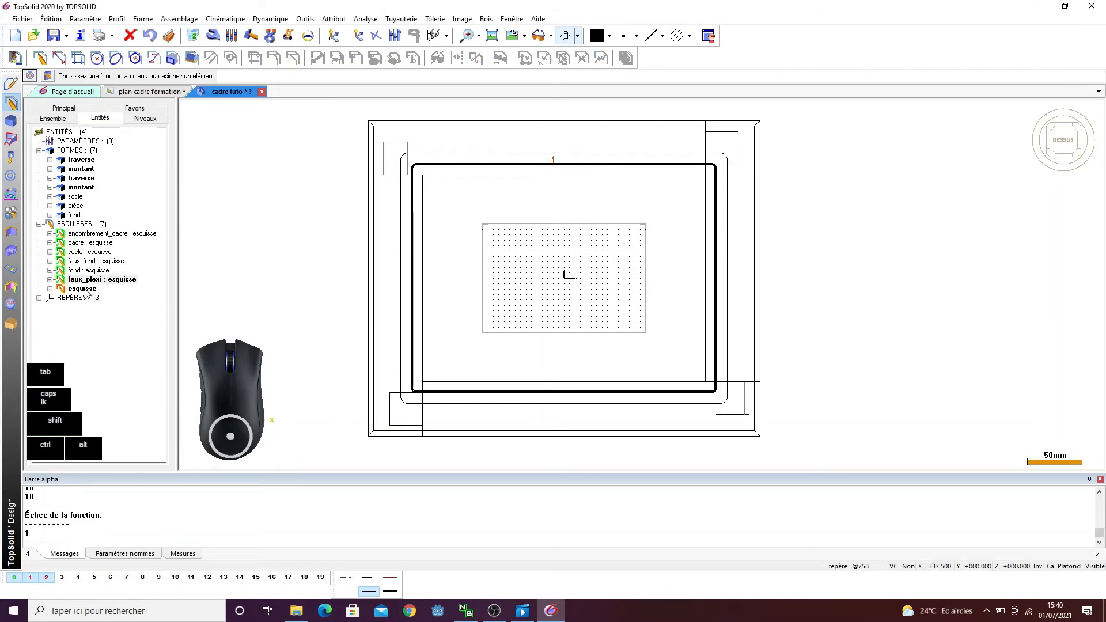
# - Reopen the 1 mm offset sketch, examine its upper-left rounded corner and undo back out of the edit
pyautogui.rightClick(86, 294)
pyautogui.click(127, 318)
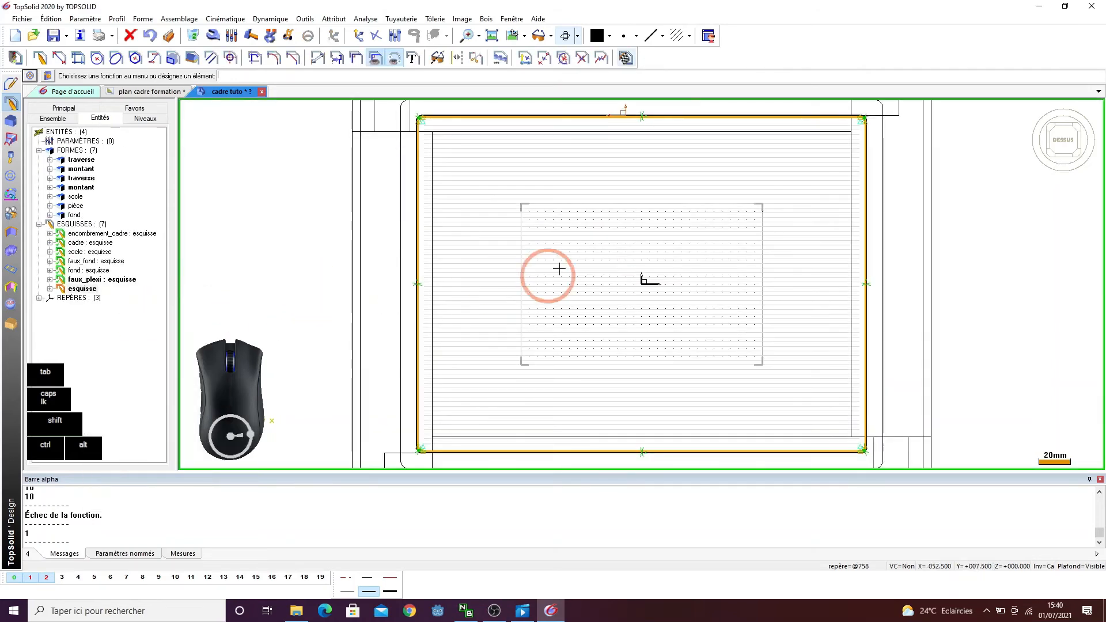
pyautogui.scroll(3, 559, 269)
pyautogui.scroll(3, 391, 148)
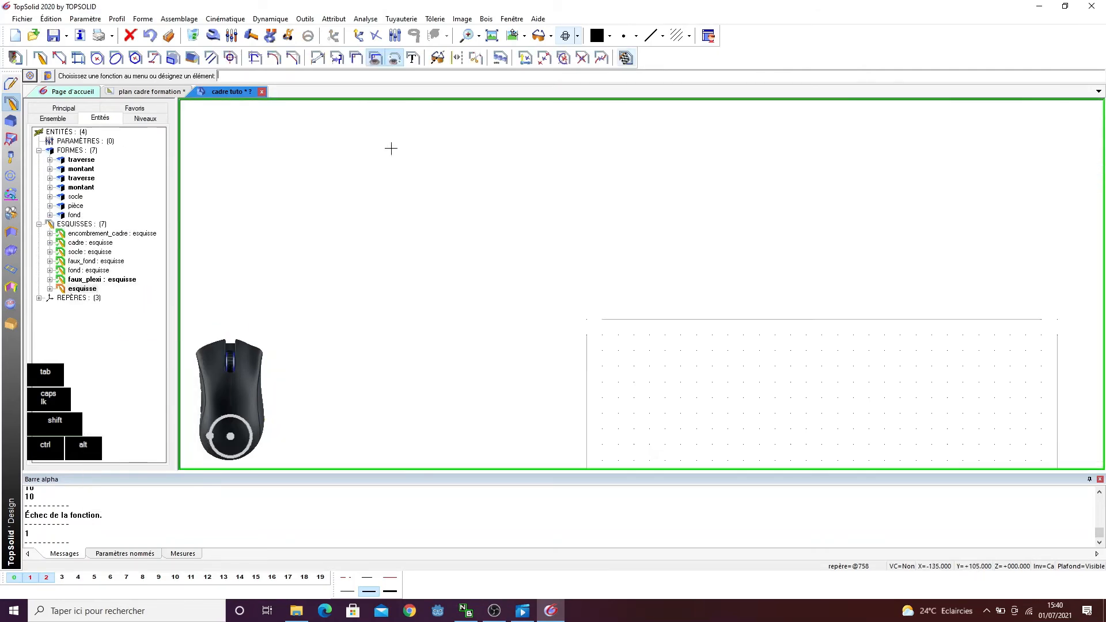
pyautogui.scroll(4, 391, 149)
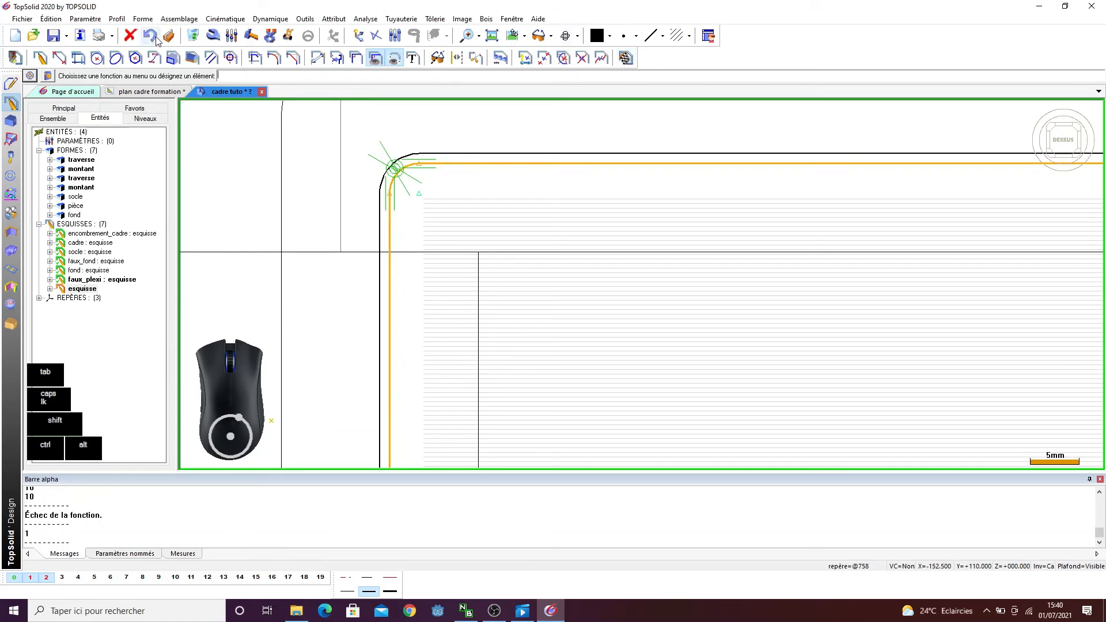
pyautogui.click(150, 36)
pyautogui.scroll(-5, 308, 171)
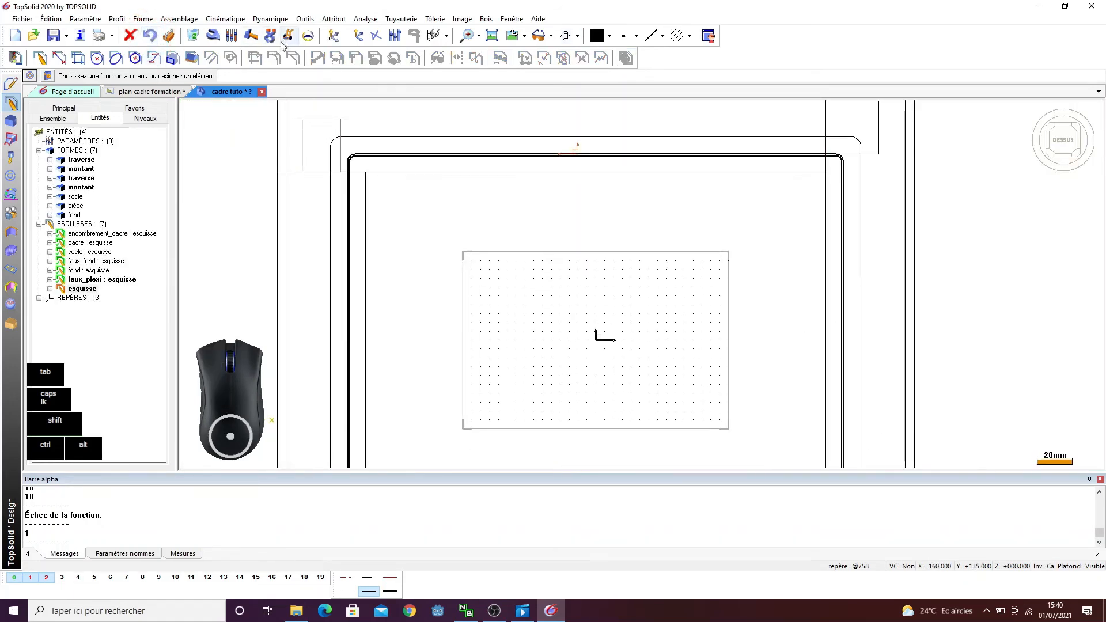
pyautogui.click(154, 37)
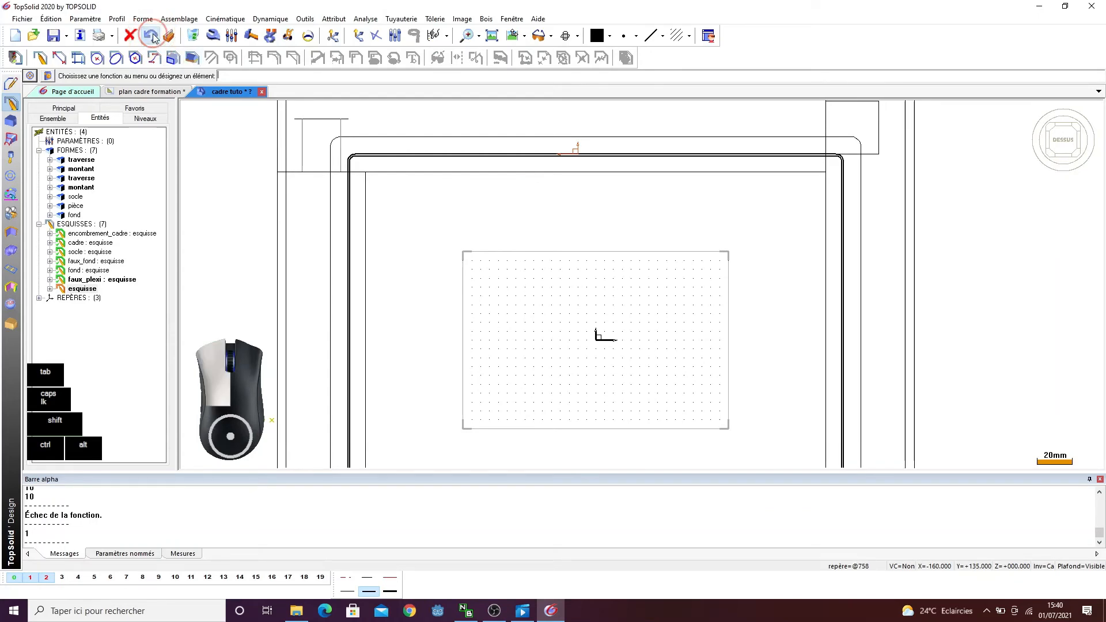
pyautogui.click(306, 19)
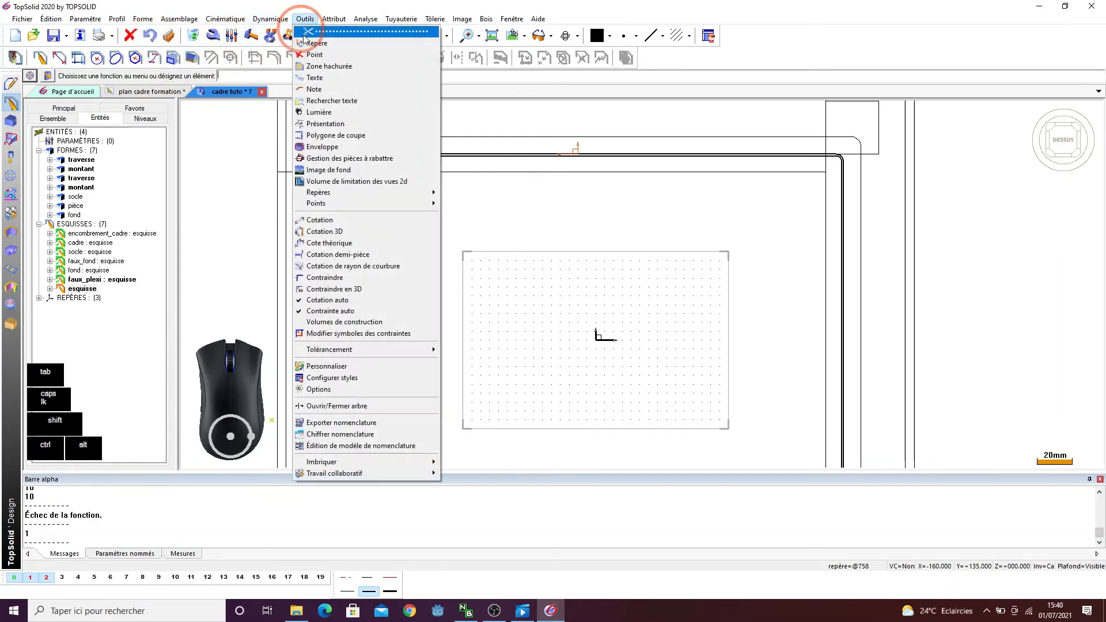
pyautogui.click(297, 34)
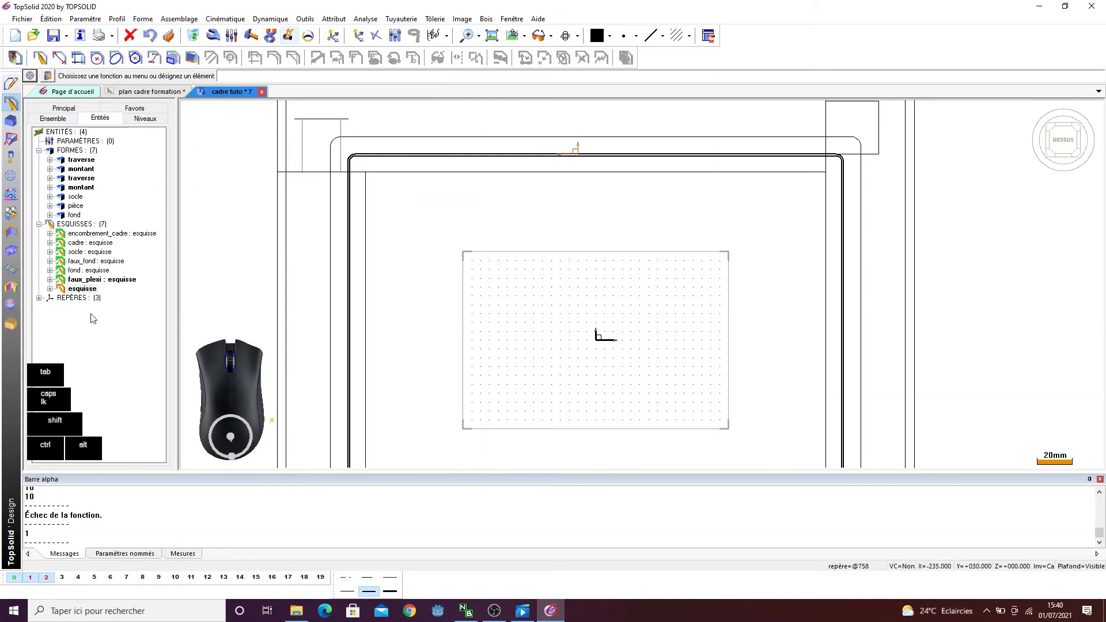
# - Delete the unnamed sketch containing the 1 mm offset contour
pyautogui.rightClick(81, 289)
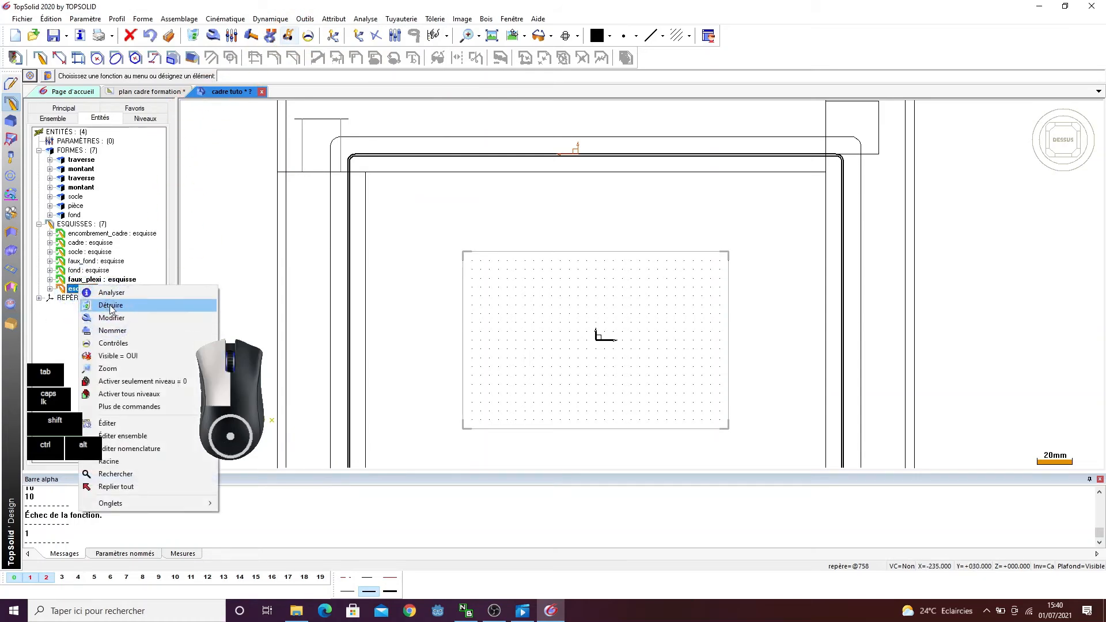
pyautogui.click(115, 304)
pyautogui.scroll(-3, 406, 256)
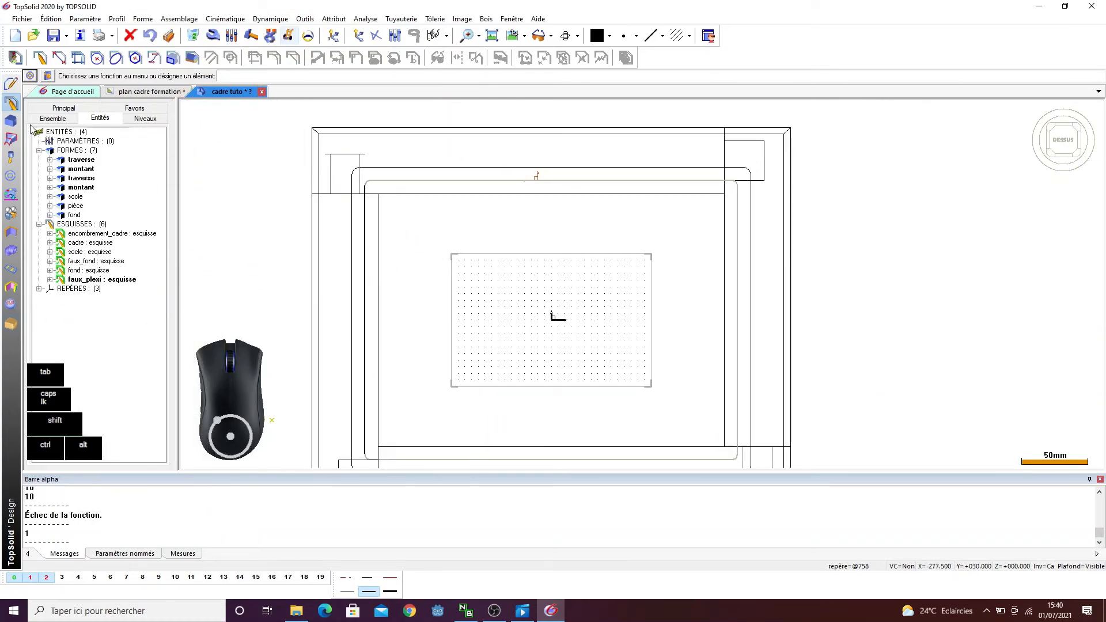
# - Create a new sketch containing a parallel of the faux_plexi profile offset 1 mm inward, and close it
pyautogui.click(38, 58)
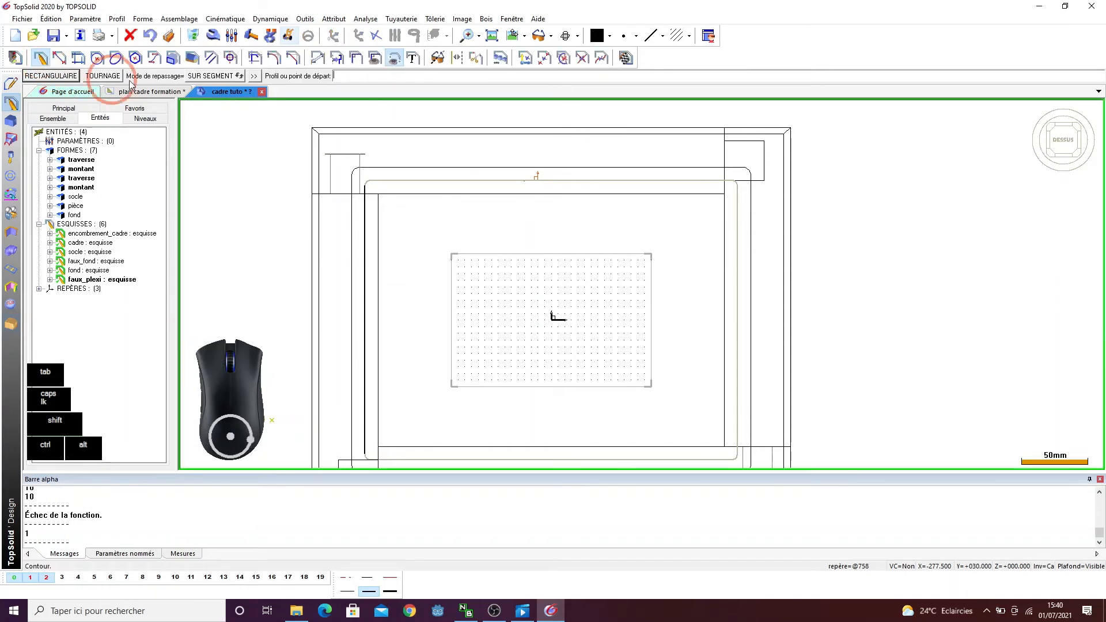
pyautogui.click(211, 58)
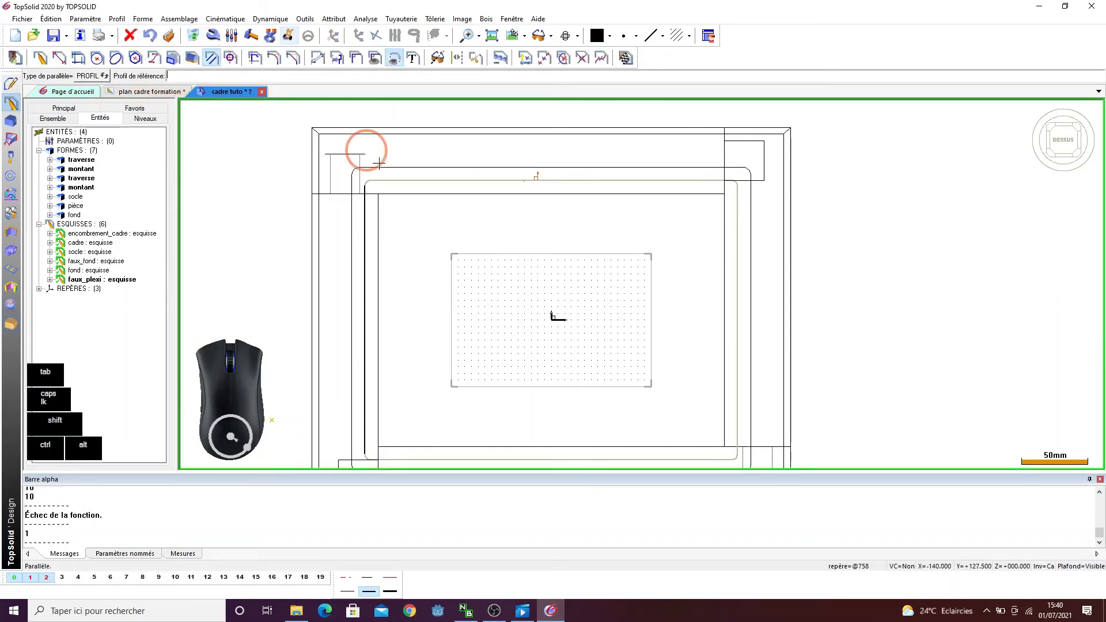
pyautogui.click(367, 230)
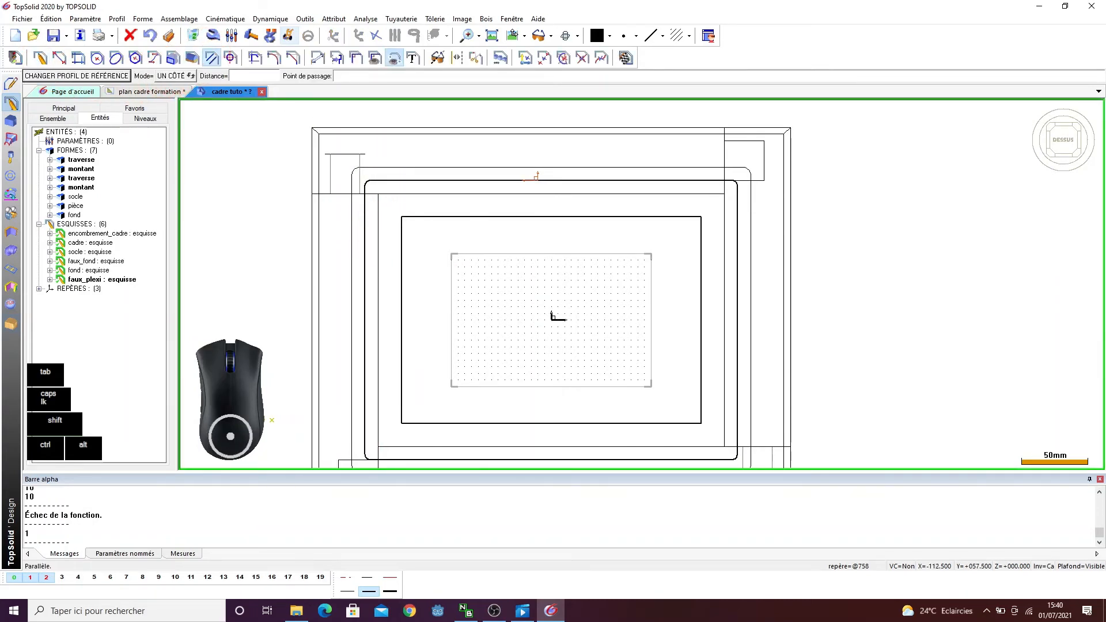
pyautogui.click(401, 244)
pyautogui.click(400, 236)
pyautogui.click(494, 193)
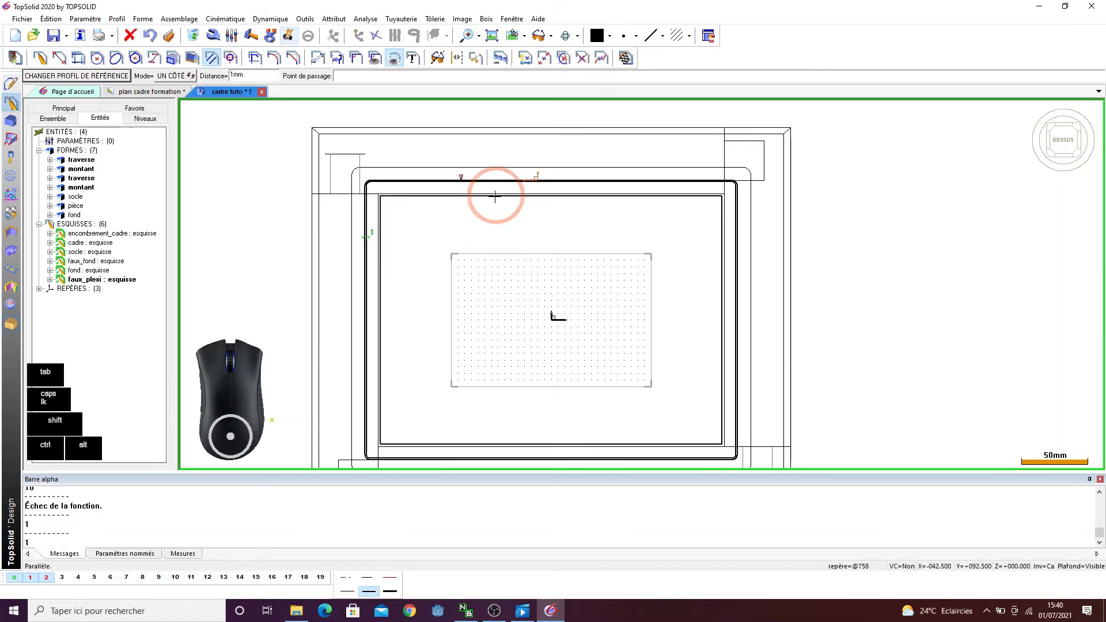
pyautogui.click(628, 58)
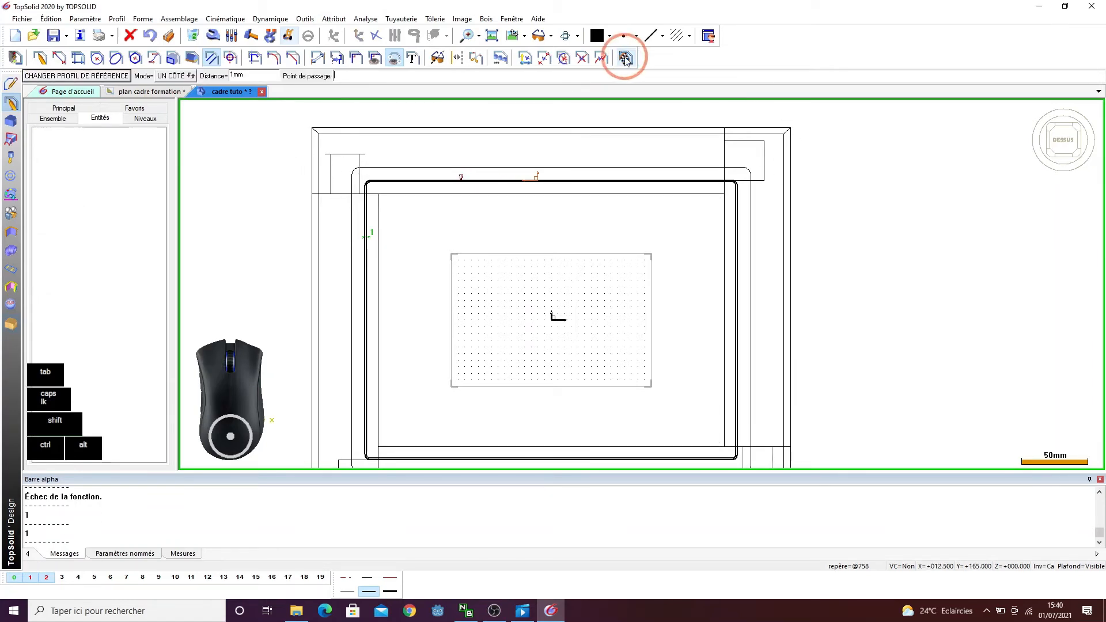
# - Rename the newly created unnamed sketch as plexi
pyautogui.rightClick(86, 289)
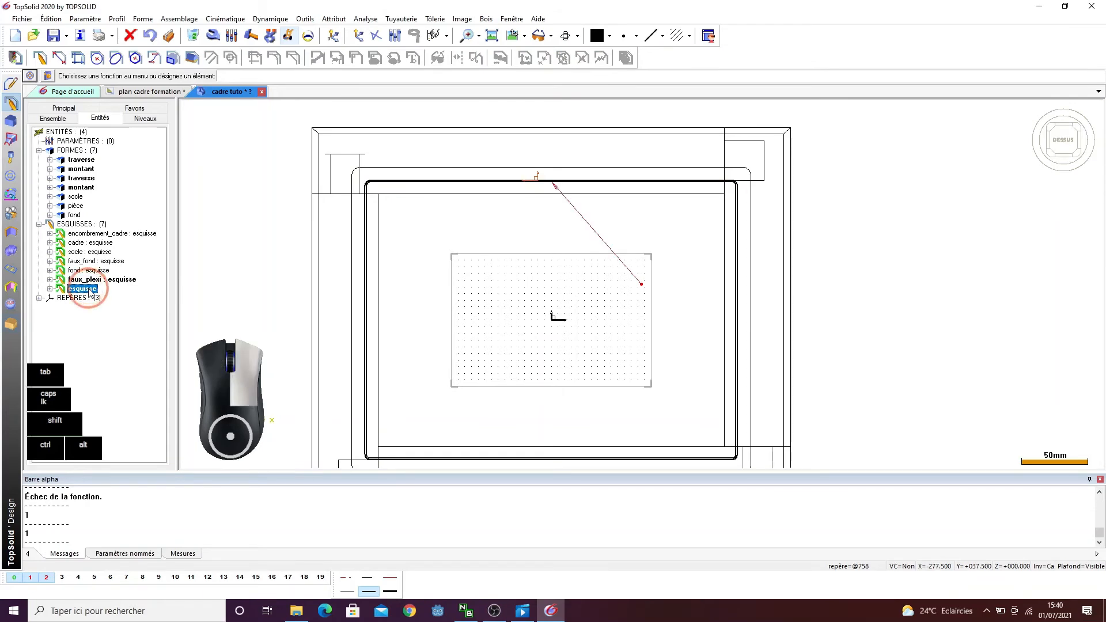
pyautogui.click(110, 330)
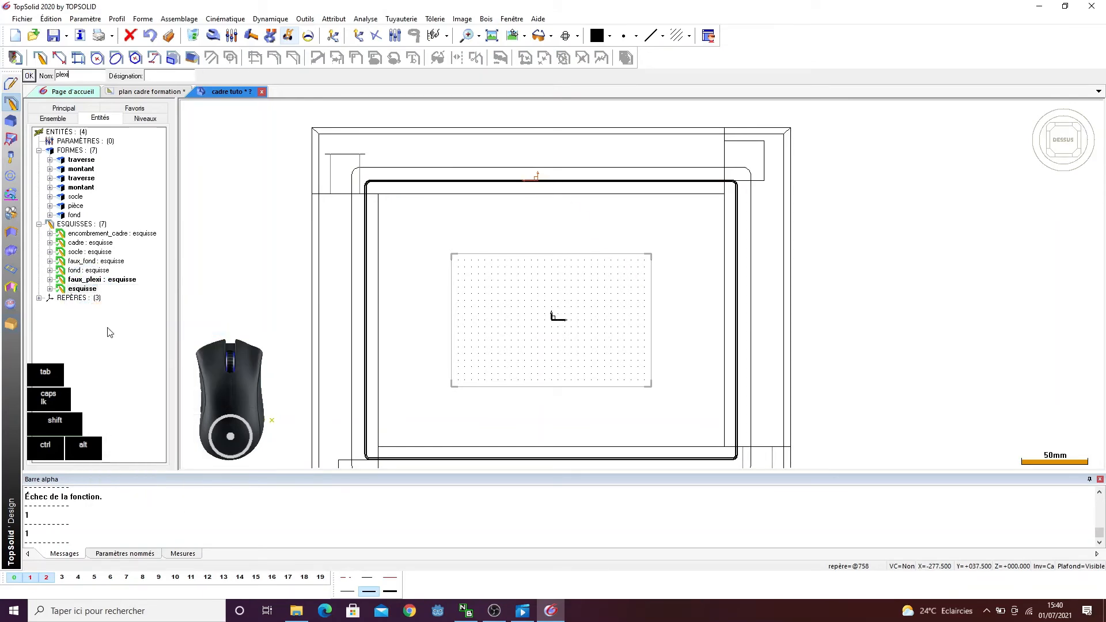
pyautogui.press('Return')
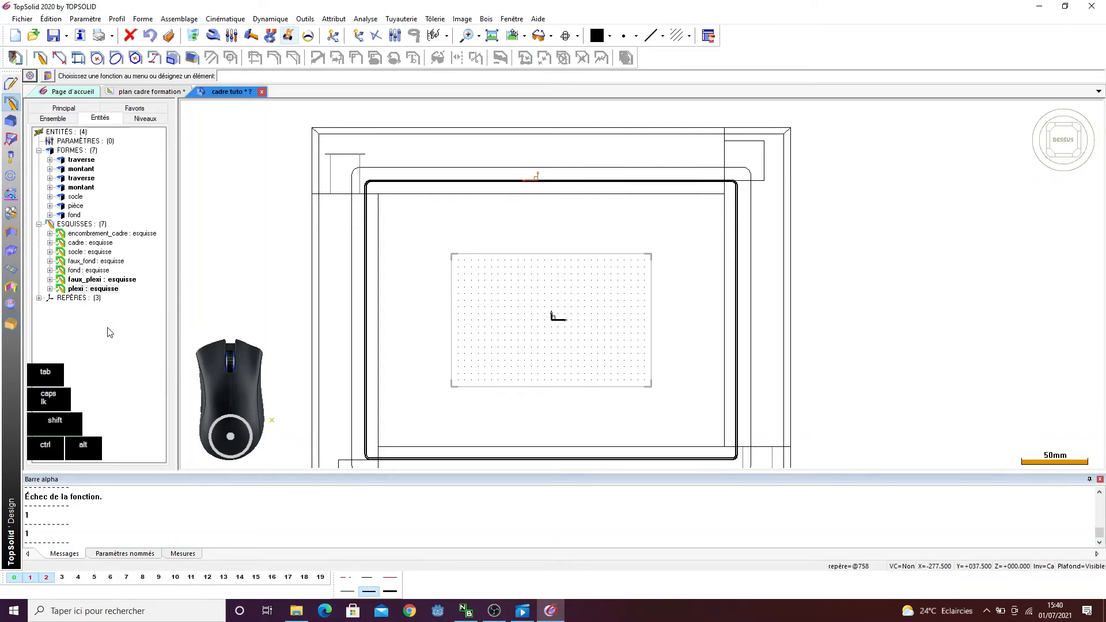
# - Switch the model display from wireframe to shaded rendering
pyautogui.click(578, 36)
pyautogui.click(565, 110)
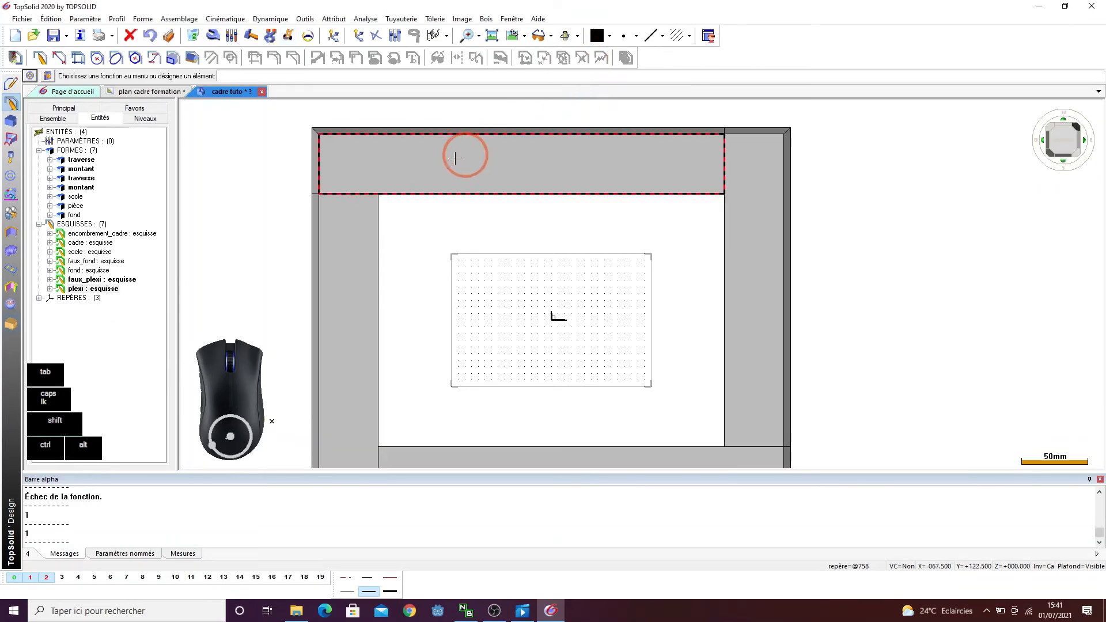
pyautogui.scroll(2, 446, 160)
pyautogui.moveTo(338, 173)
pyautogui.keyDown('ctrl'); pyautogui.mouseDown()
pyautogui.moveTo(623, 202)
pyautogui.moveTo(664, 191)
pyautogui.mouseUp(); pyautogui.keyUp('ctrl')
pyautogui.scroll(-5, 663, 191)
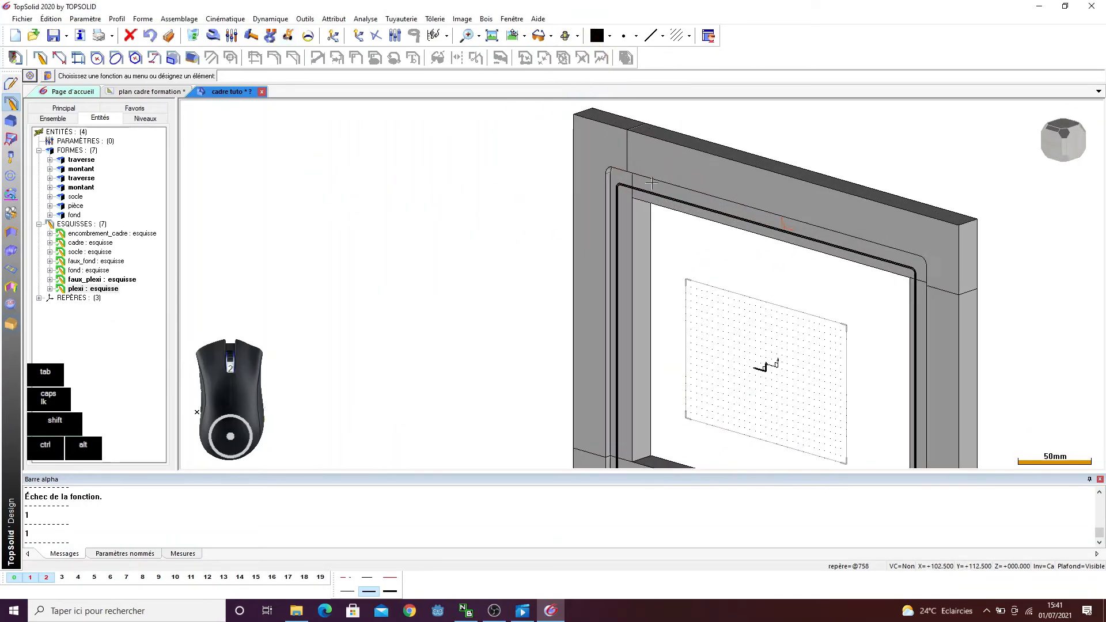
# - Try to extrude the faux_plexi profile into a 2 mm high solid without any offset
pyautogui.click(141, 19)
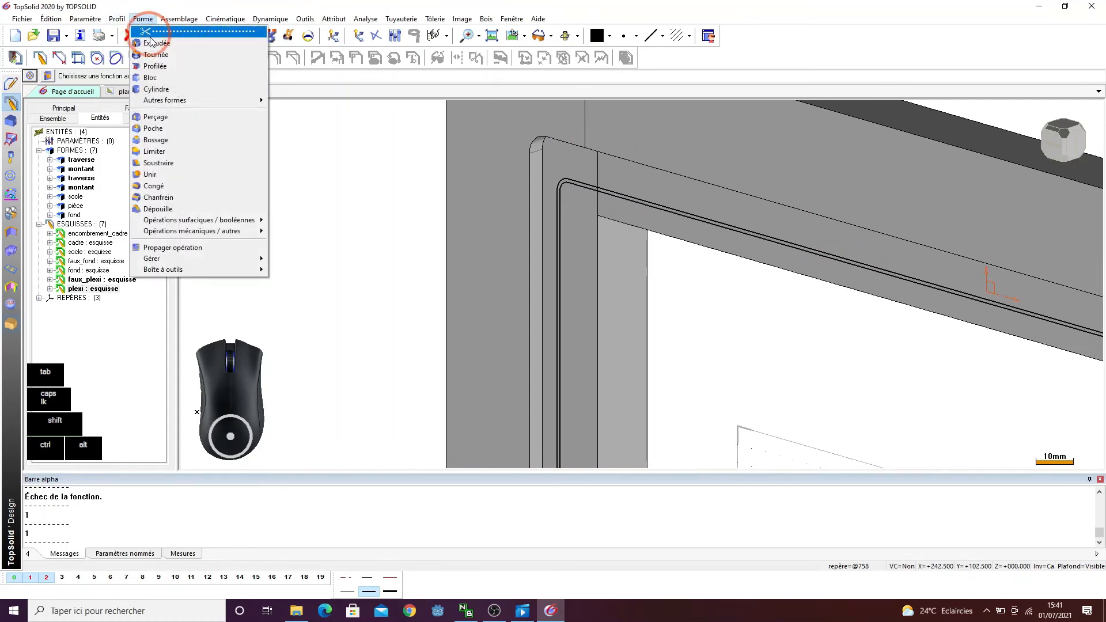
pyautogui.click(162, 33)
pyautogui.click(610, 190)
pyautogui.scroll(4, 580, 228)
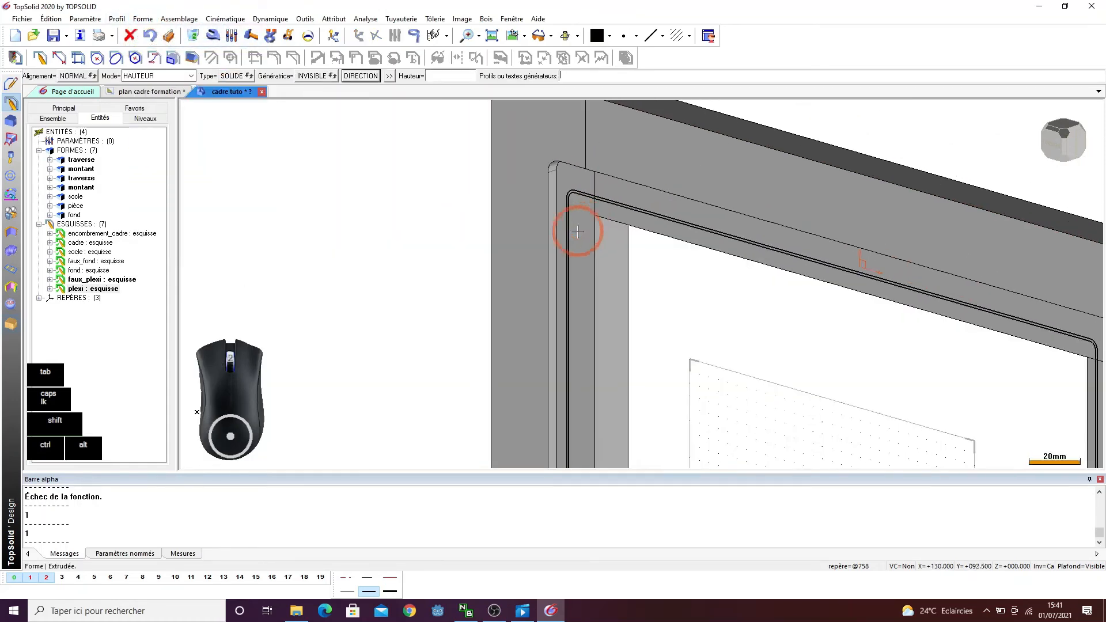
pyautogui.click(946, 146)
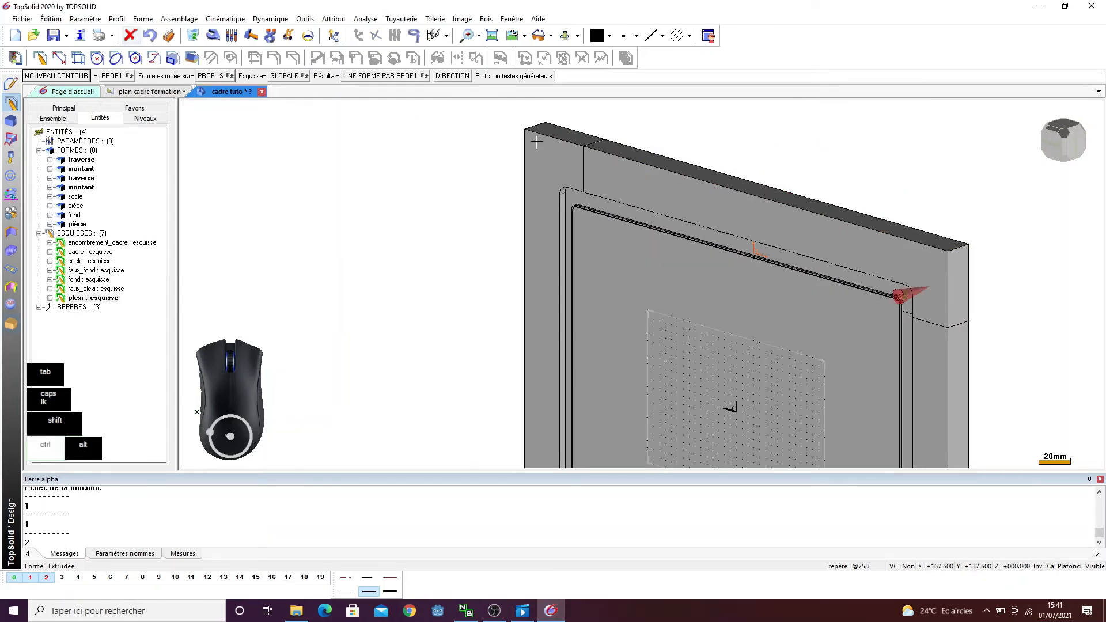
# - Delete the solid just extruded from the faux_plexi profile
pyautogui.keyDown('ctrl'); pyautogui.moveTo(536, 142); pyautogui.dragTo(614, 175); pyautogui.keyUp('ctrl')
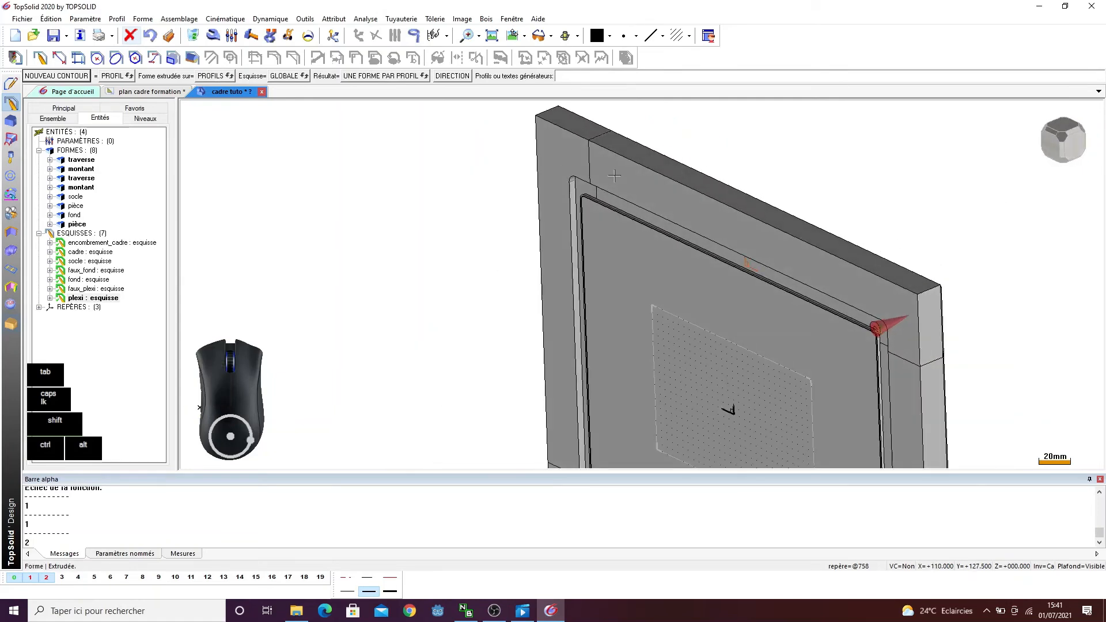
pyautogui.scroll(-4, 614, 175)
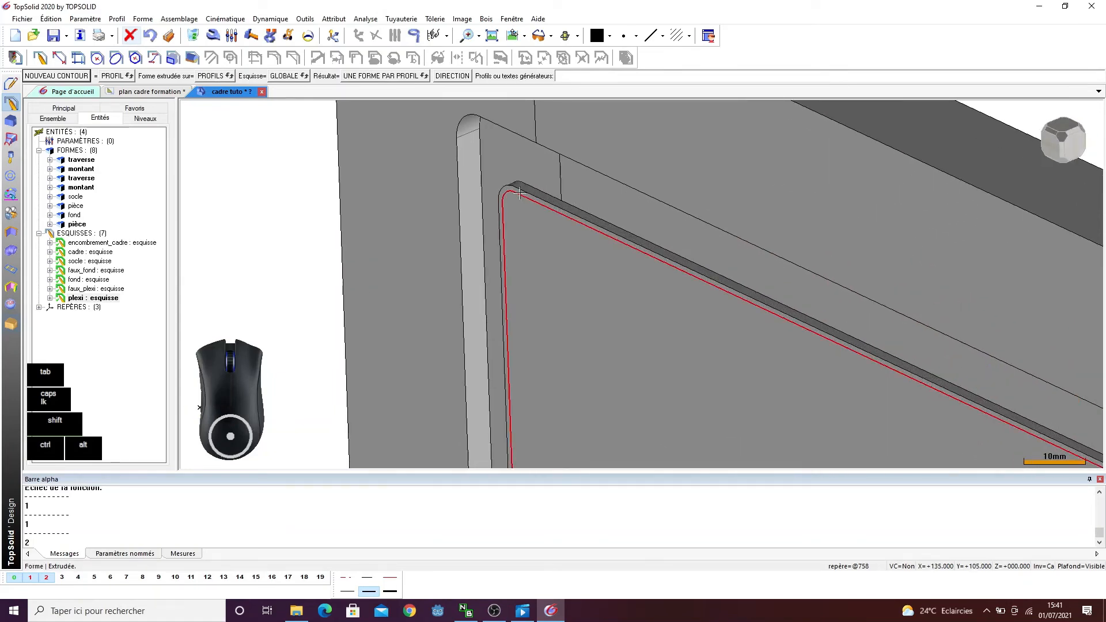
pyautogui.scroll(3, 508, 191)
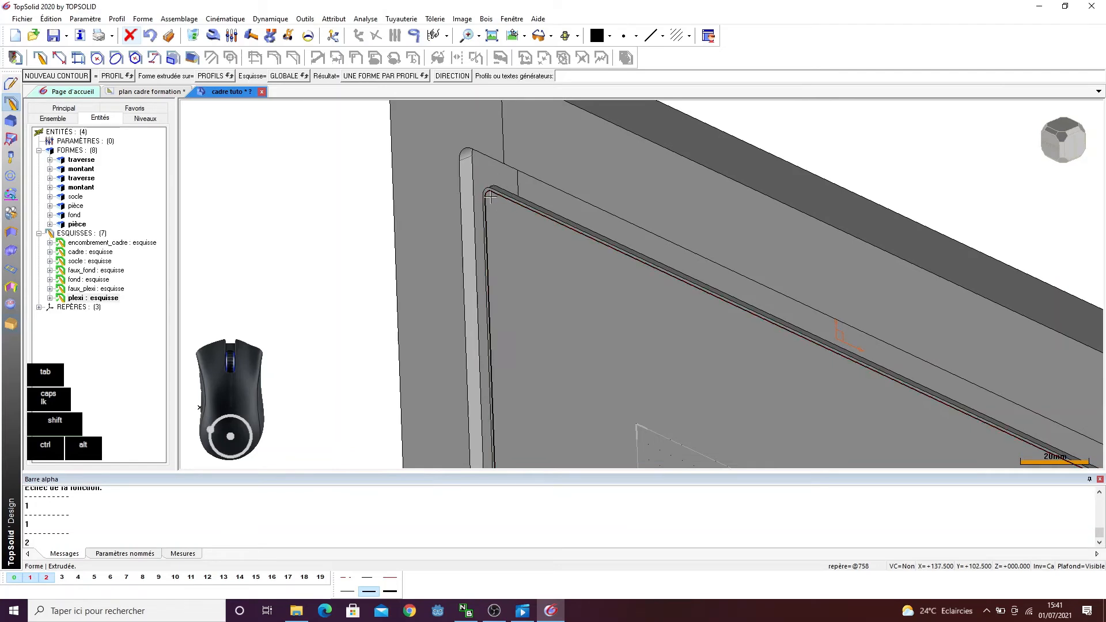
pyautogui.scroll(3, 490, 197)
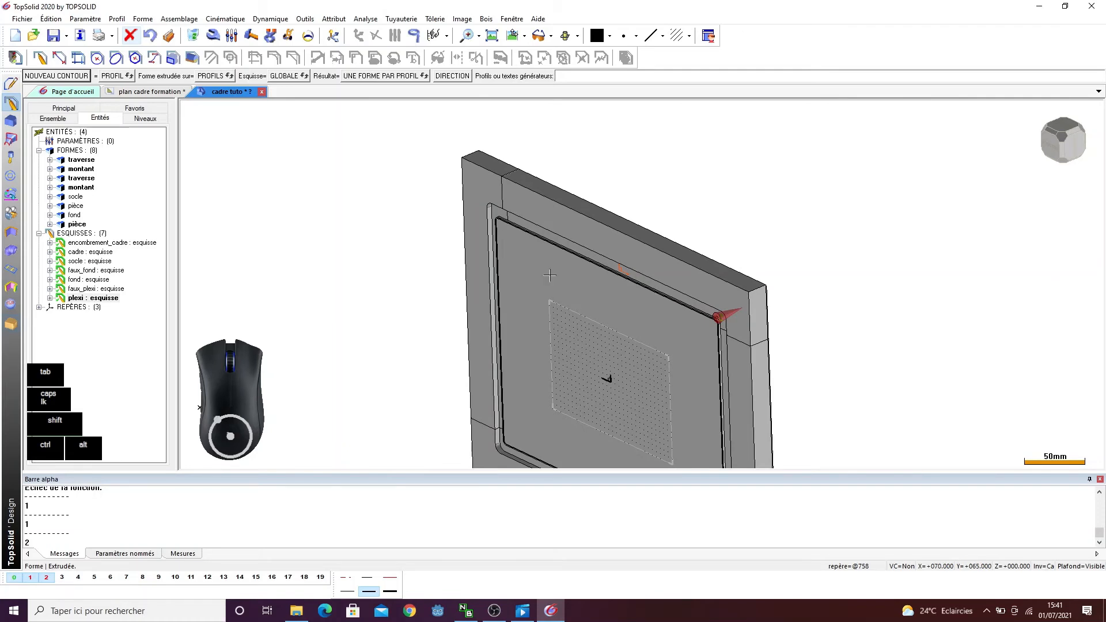
pyautogui.scroll(-3, 549, 276)
pyautogui.click(194, 36)
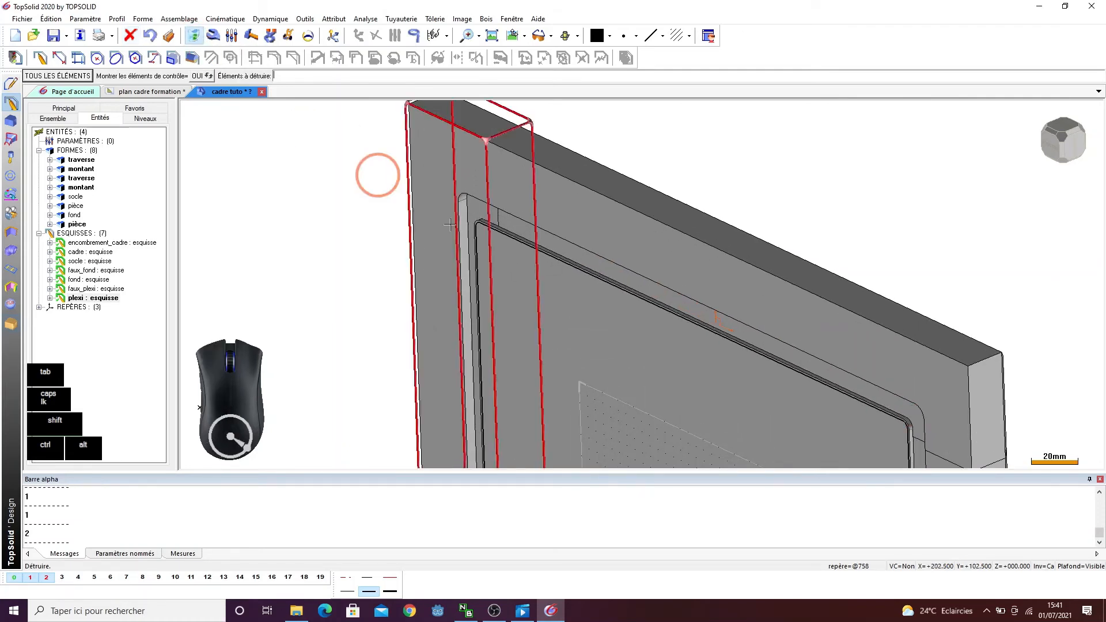
pyautogui.click(536, 304)
pyautogui.click(418, 314)
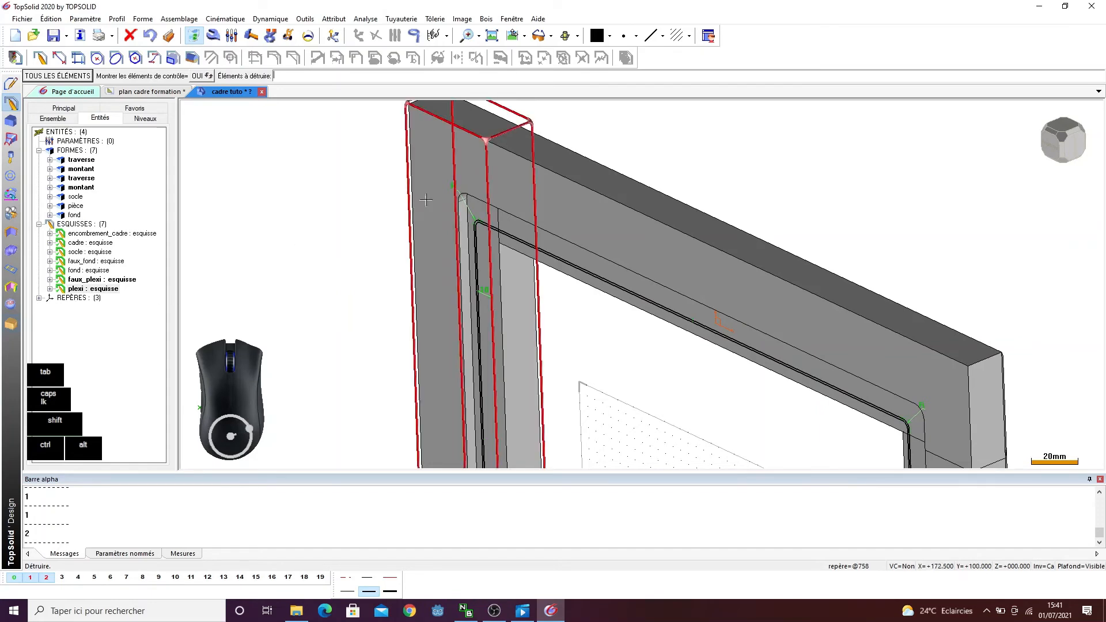
pyautogui.scroll(1, 430, 202)
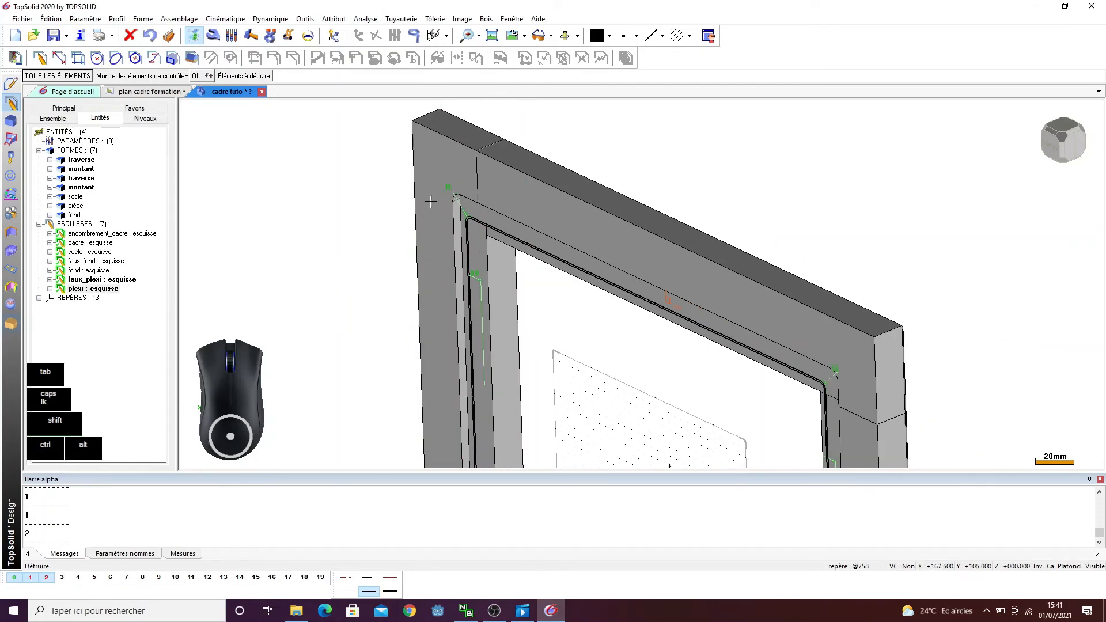
# - Extrude the faux_plexi profile into a solid 2 mm high, with an offset distance of 5 mm
pyautogui.click(143, 19)
pyautogui.click(155, 35)
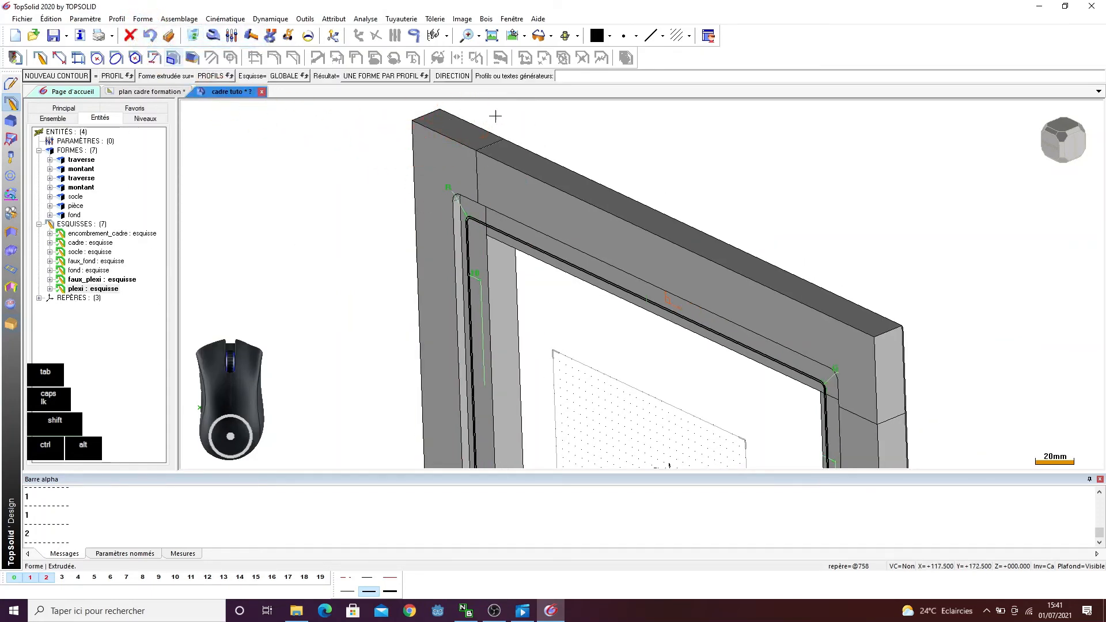
pyautogui.scroll(2, 484, 207)
pyautogui.click(465, 247)
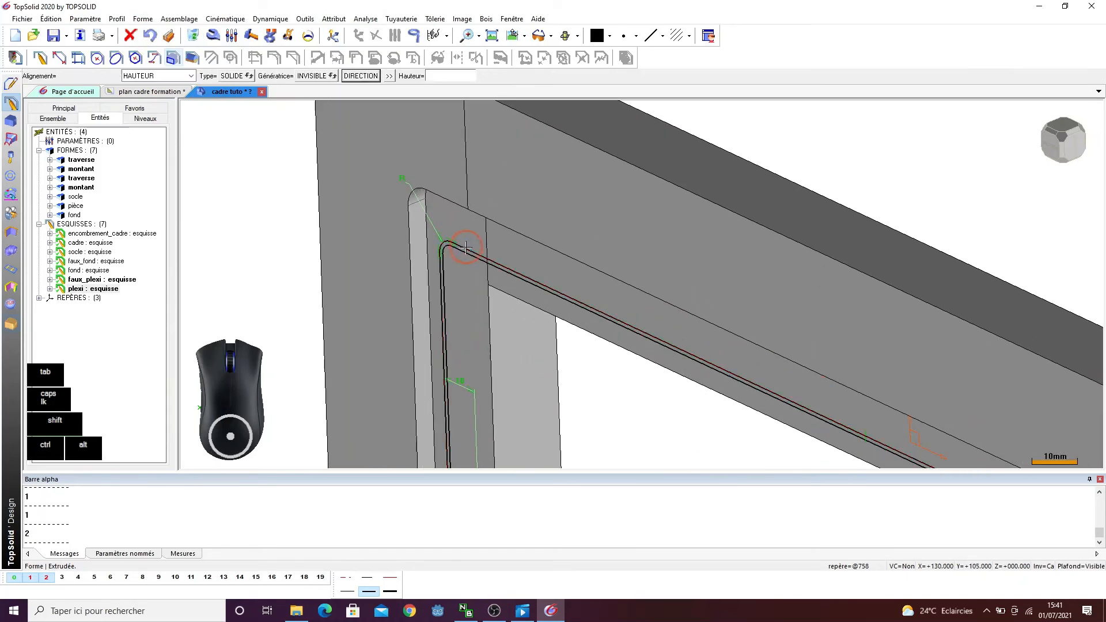
pyautogui.click(389, 76)
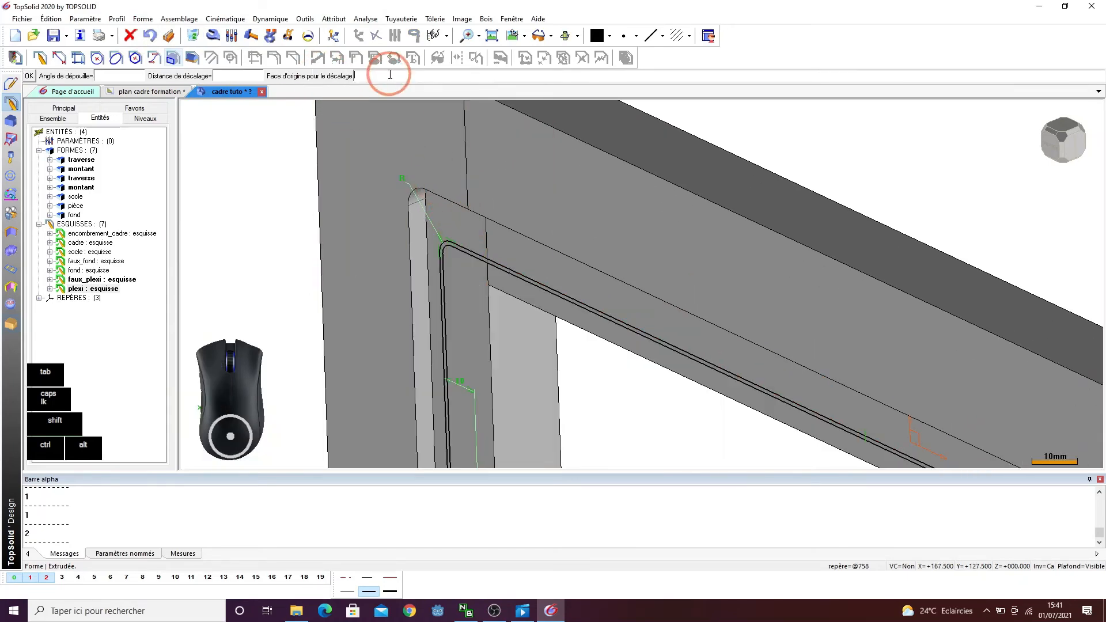
pyautogui.click(245, 75)
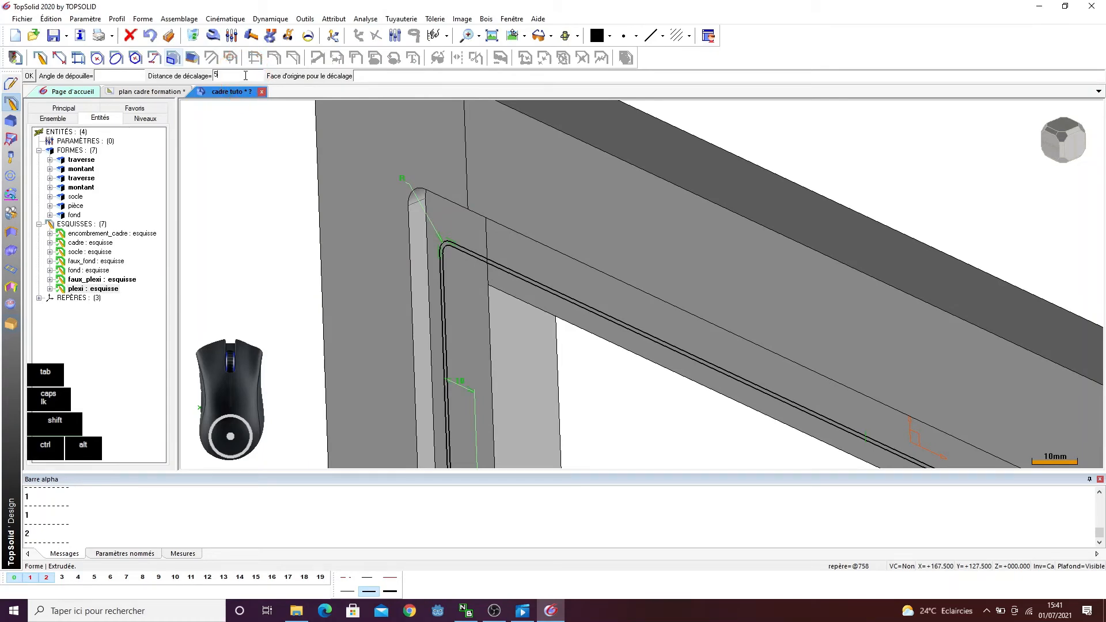
pyautogui.press('Return')
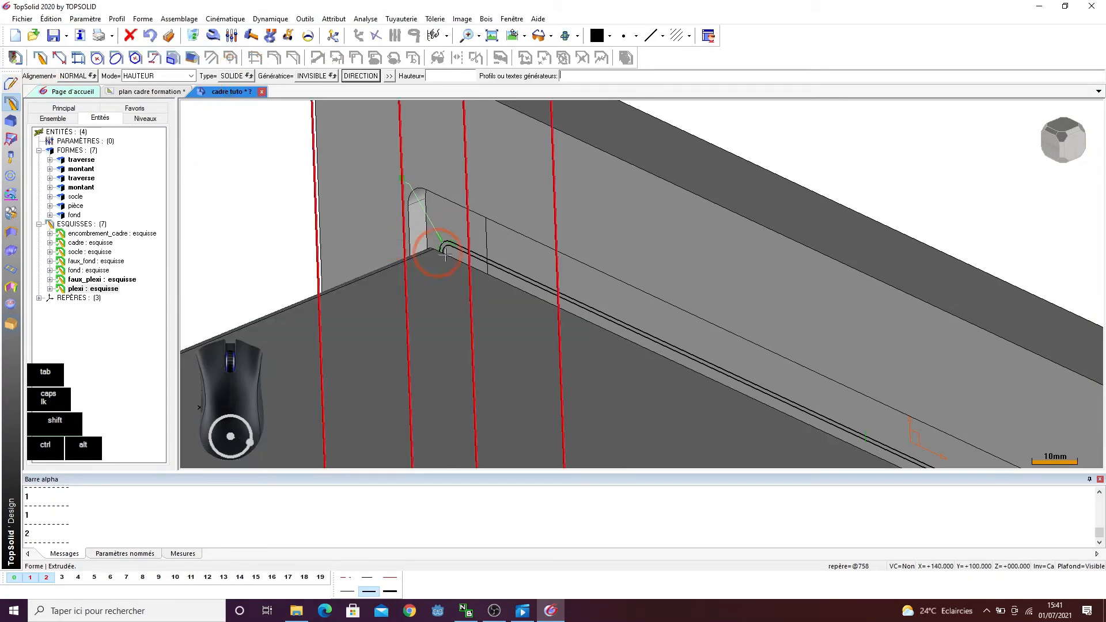
pyautogui.moveTo(903, 181); pyautogui.dragTo(805, 224, button='middle')
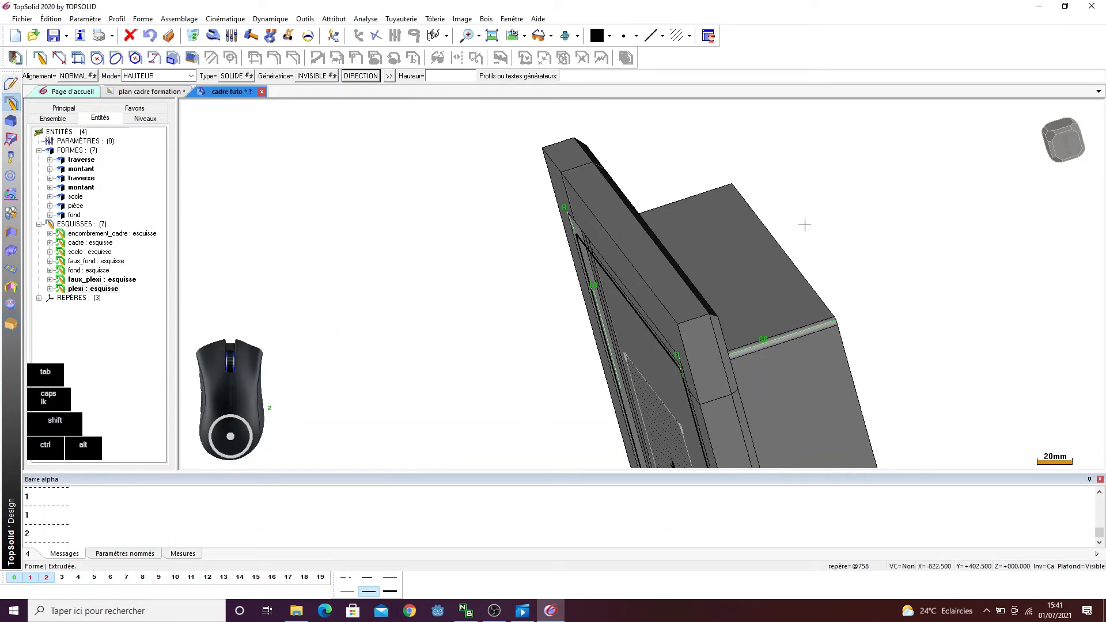
pyautogui.click(804, 225)
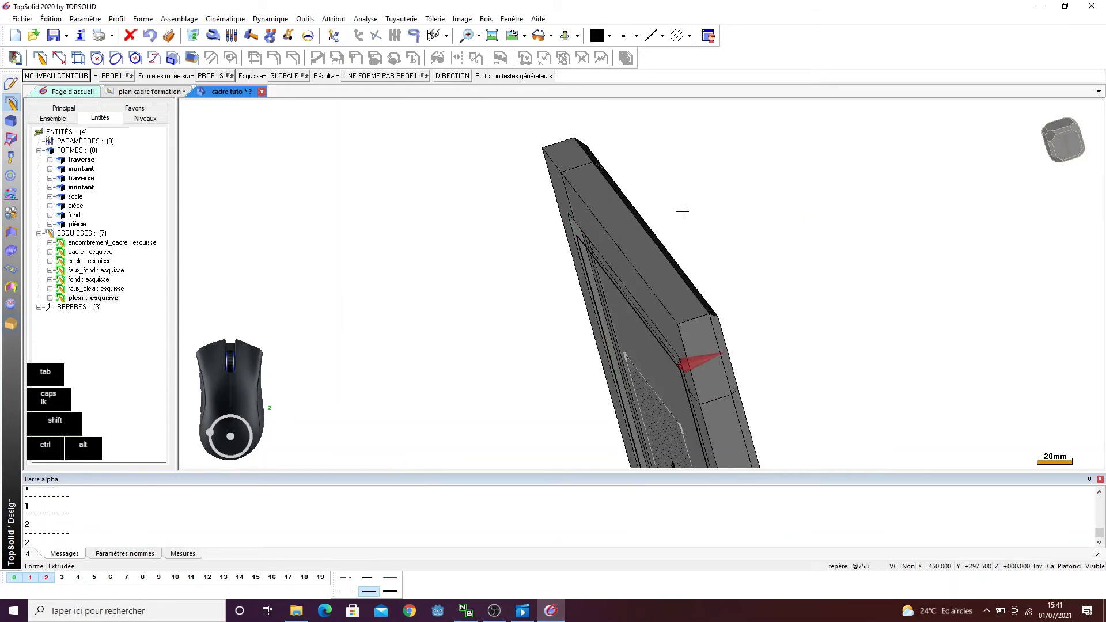
# - Subtract the extruded faux_plexi solid from the frame's left upright, with tool hiding set to NON
pyautogui.keyDown('ctrl'); pyautogui.moveTo(543, 231); pyautogui.dragTo(617, 235); pyautogui.keyUp('ctrl')
pyautogui.scroll(3, 576, 224)
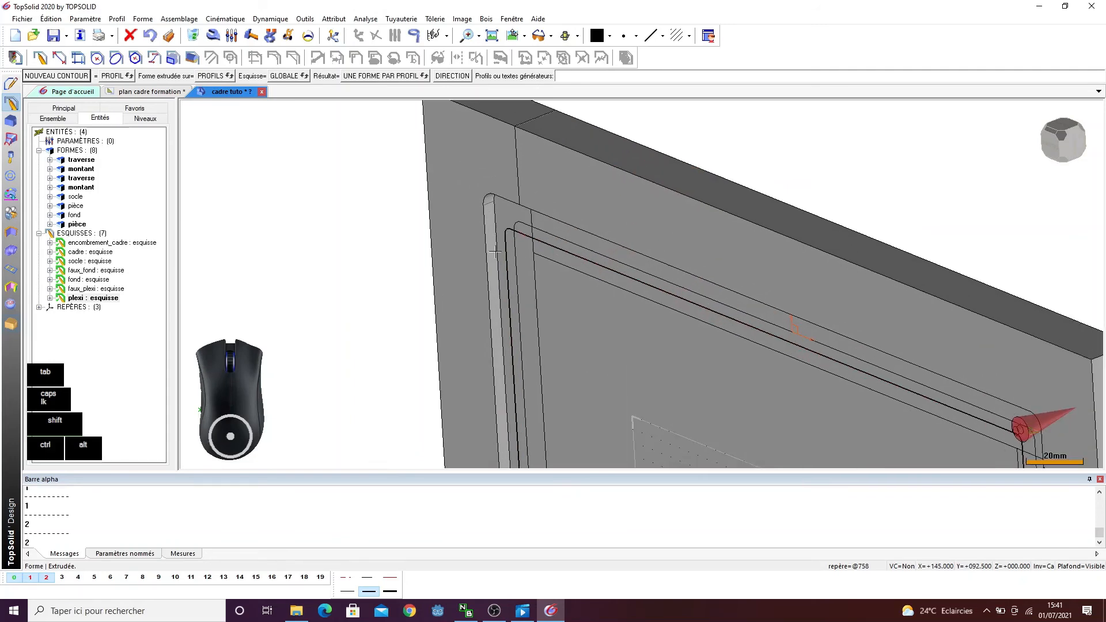
pyautogui.scroll(-4, 508, 218)
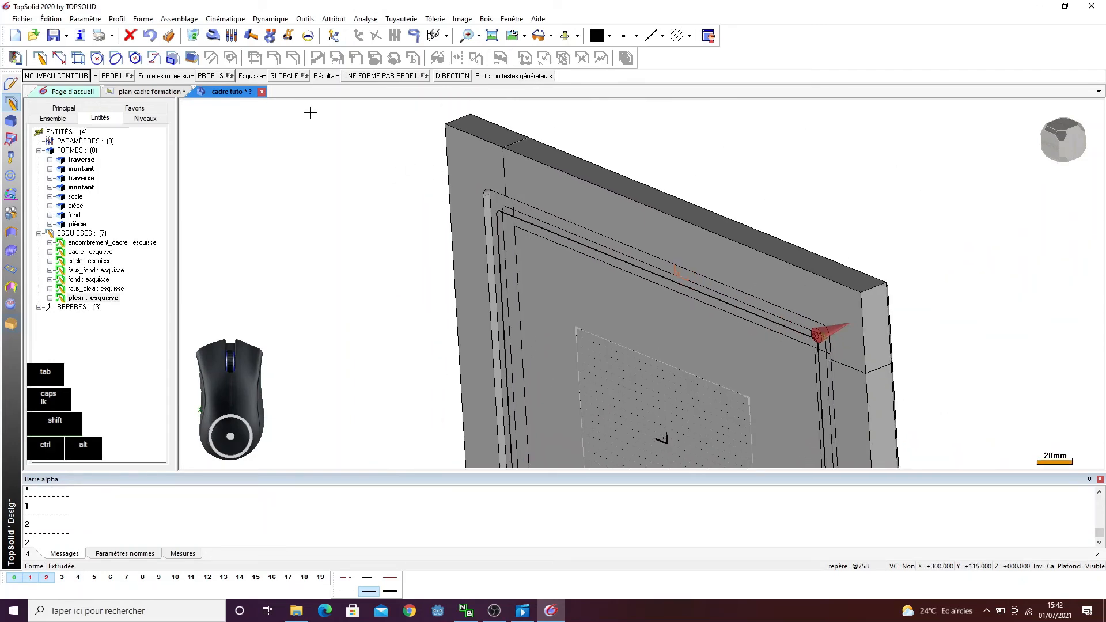
pyautogui.click(143, 19)
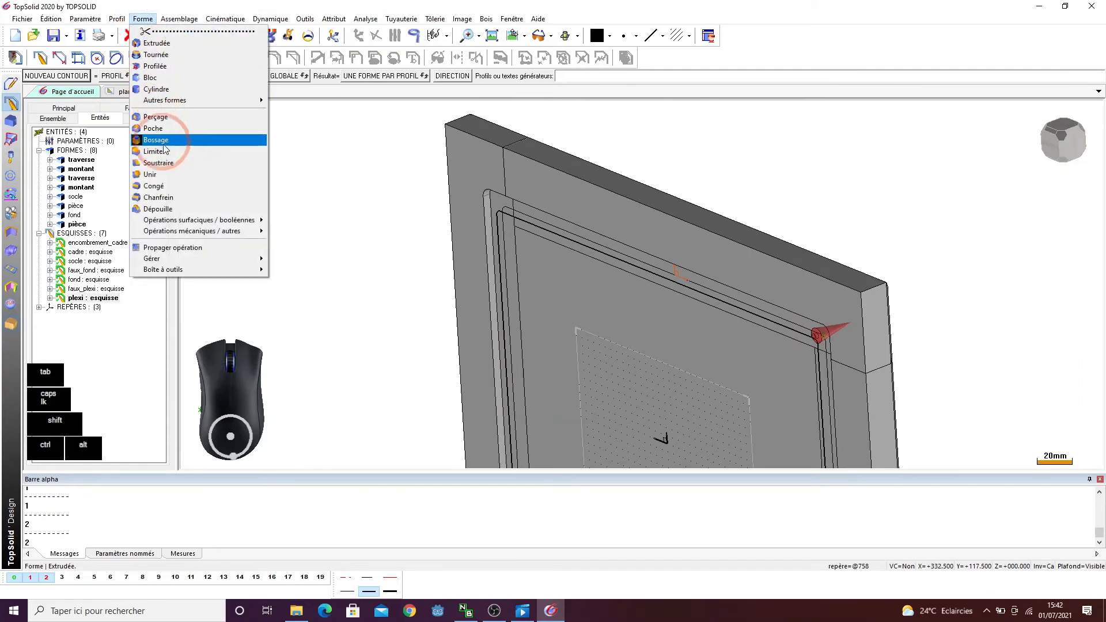
pyautogui.click(180, 160)
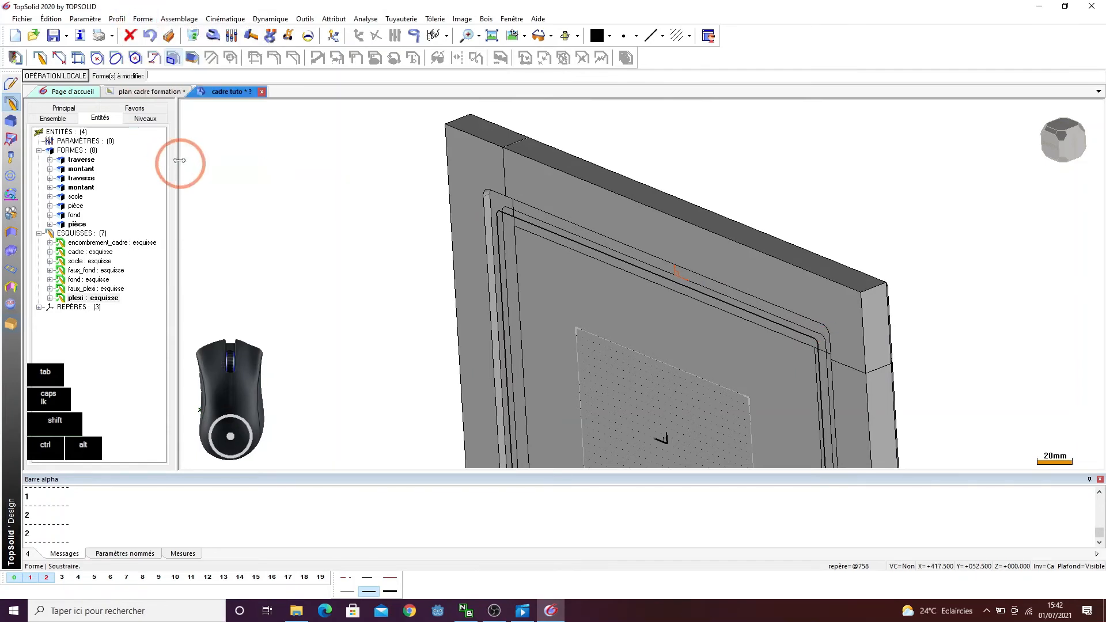
pyautogui.click(475, 140)
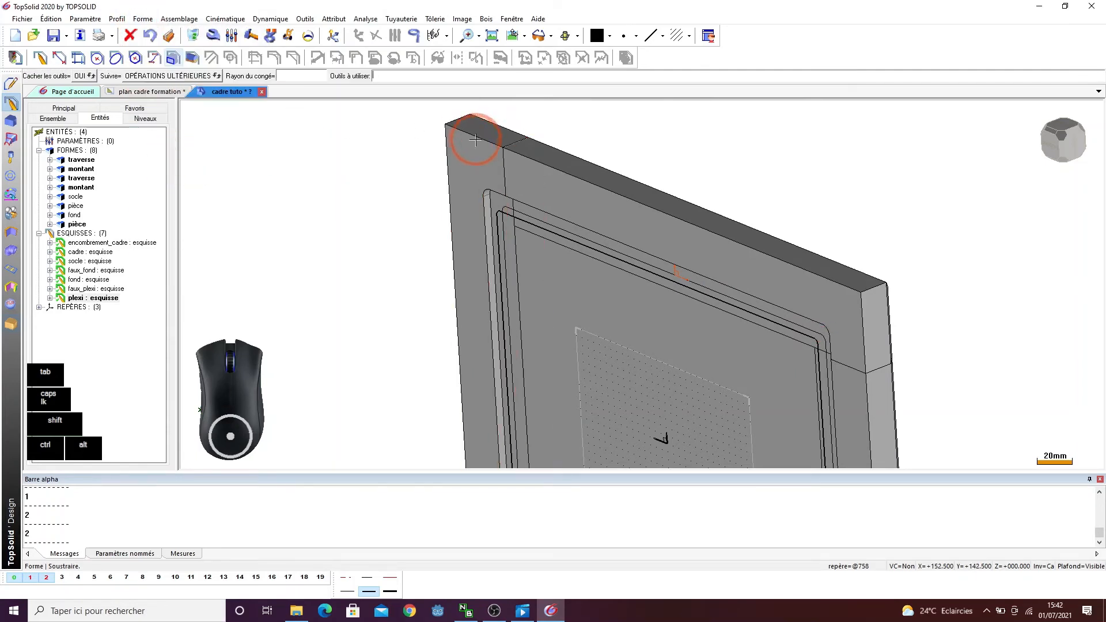
pyautogui.click(90, 76)
pyautogui.scroll(-3, 358, 109)
pyautogui.click(500, 239)
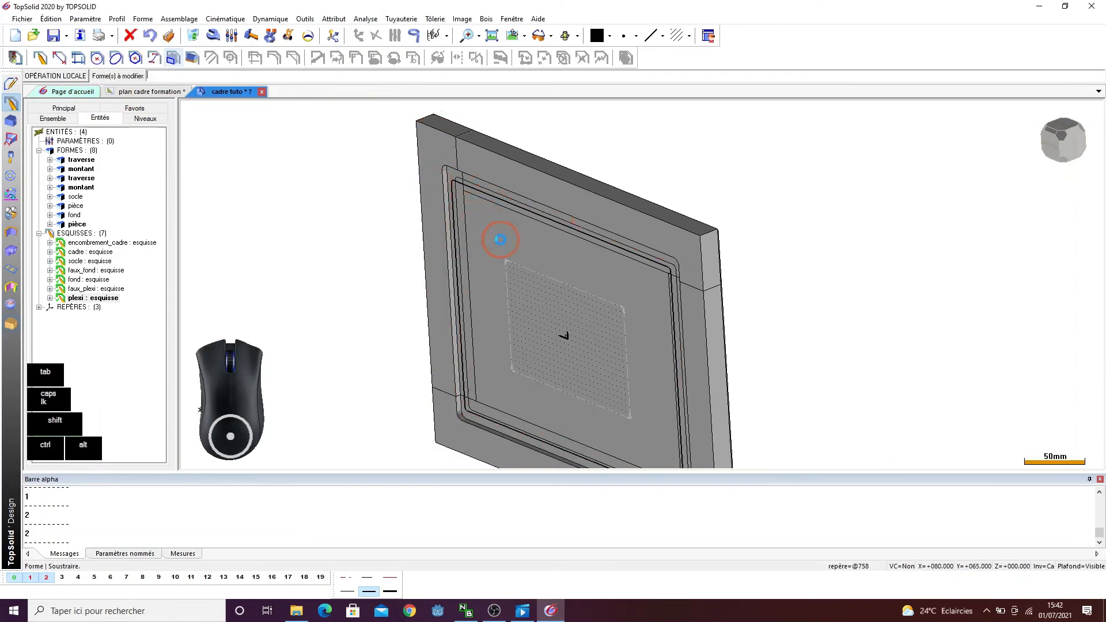
# - Subtract the same faux_plexi solid from the frame's upper rail and right upright, keeping the tool visible
pyautogui.click(525, 176)
pyautogui.click(617, 271)
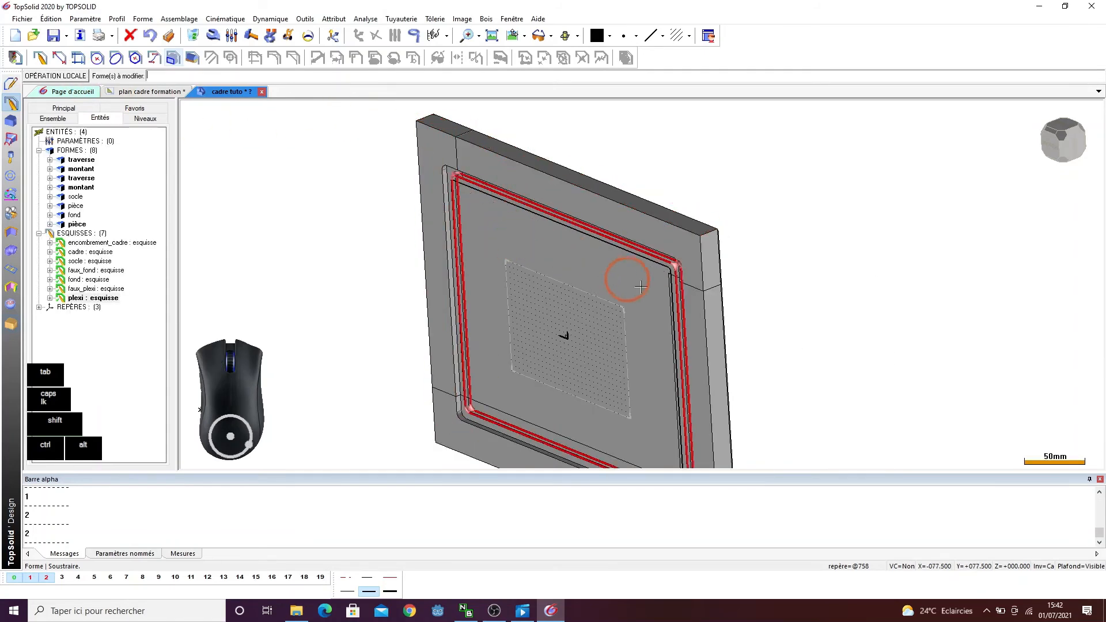
pyautogui.click(632, 295)
pyautogui.click(632, 295)
pyautogui.scroll(-2, 540, 252)
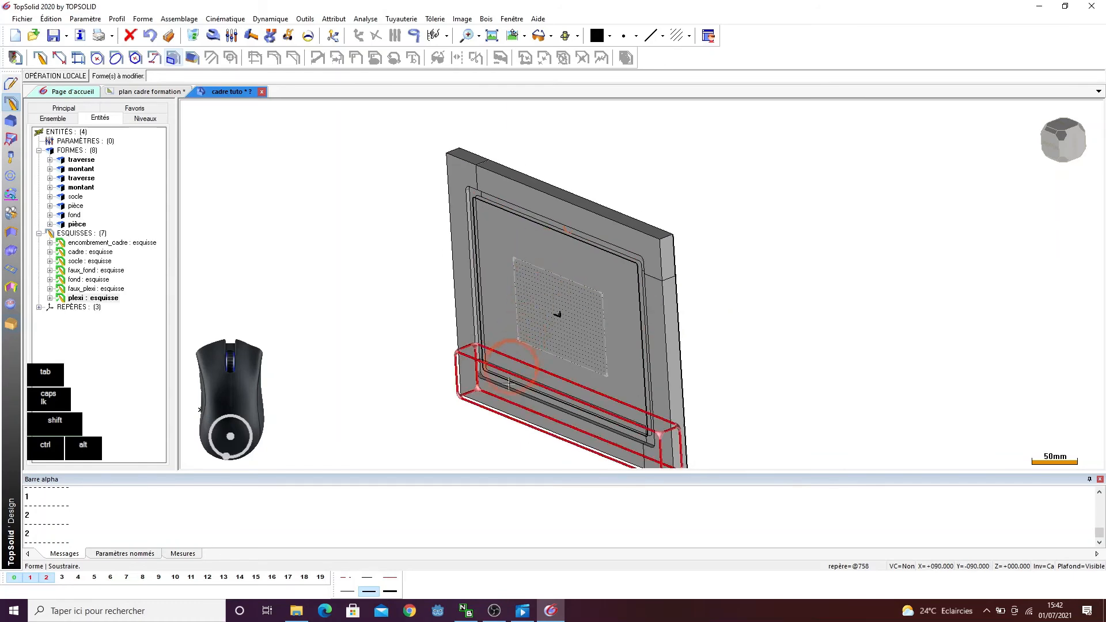
# - Subtract the faux_plexi solid from the frame's lower rail, with tool hiding set to OUI
pyautogui.click(503, 407)
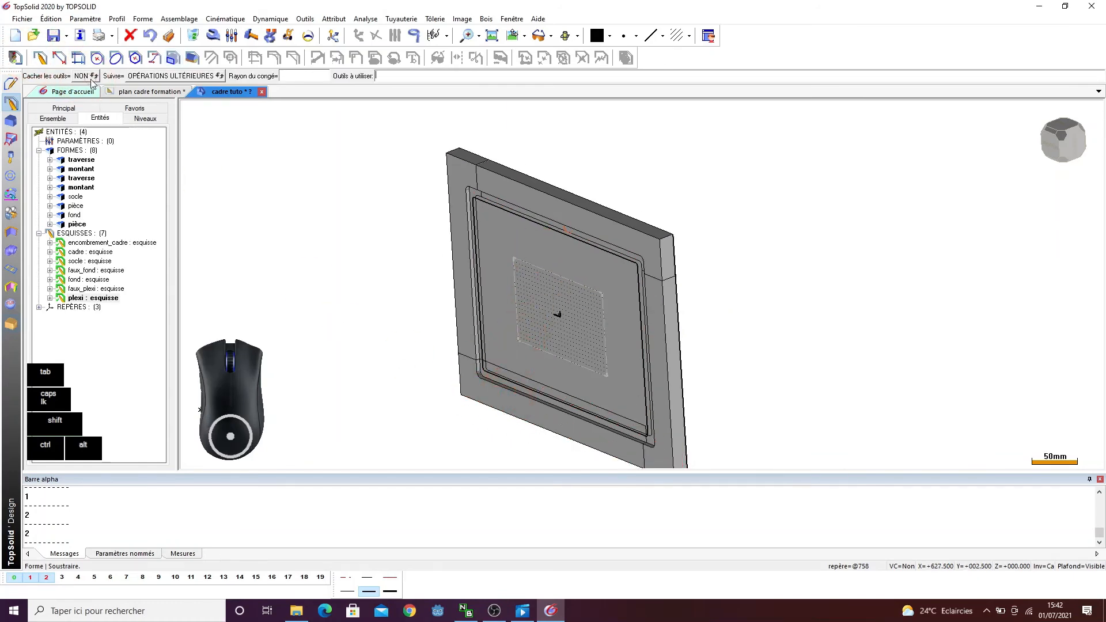
pyautogui.click(92, 76)
pyautogui.click(537, 247)
pyautogui.scroll(-2, 404, 185)
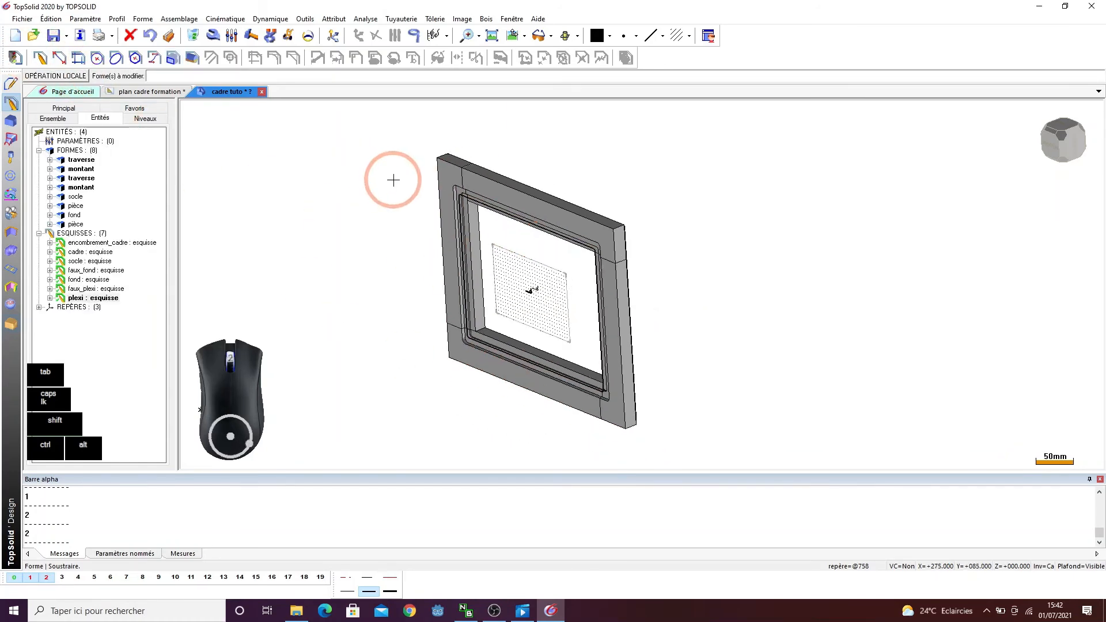
# - Extrude the plexi profile into a solid 2 mm high, with an offset distance of 5 mm
pyautogui.keyDown('ctrl'); pyautogui.moveTo(357, 231); pyautogui.dragTo(479, 248); pyautogui.keyUp('ctrl')
pyautogui.scroll(8, 454, 210)
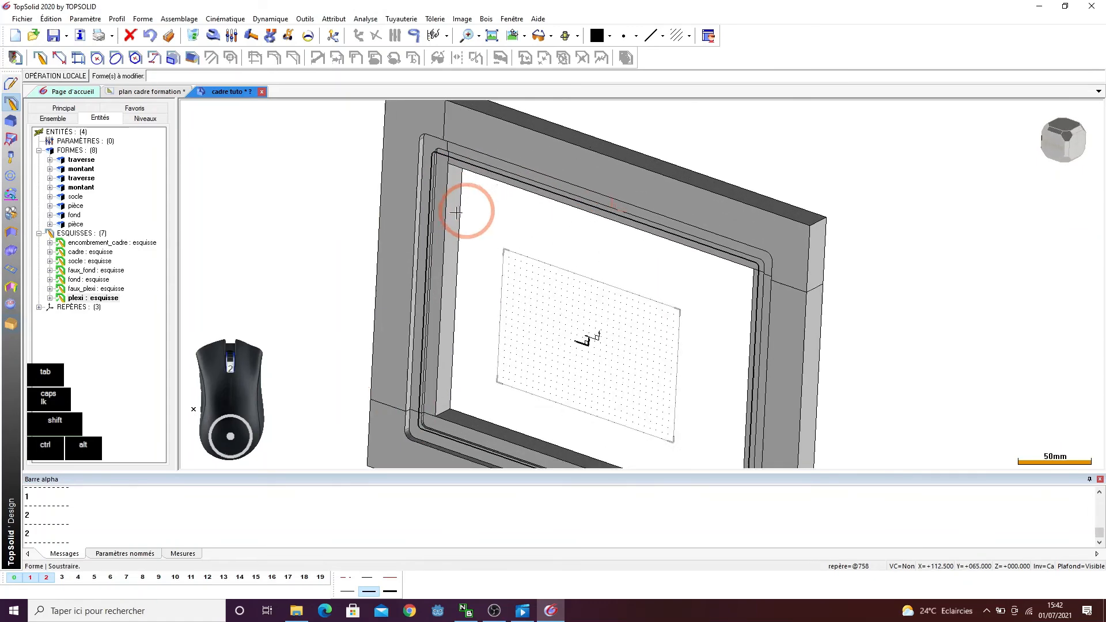
pyautogui.moveTo(448, 212)
pyautogui.keyDown('ctrl'); pyautogui.mouseDown()
pyautogui.moveTo(479, 207)
pyautogui.moveTo(455, 229)
pyautogui.mouseUp(); pyautogui.keyUp('ctrl')
pyautogui.scroll(-5, 493, 200)
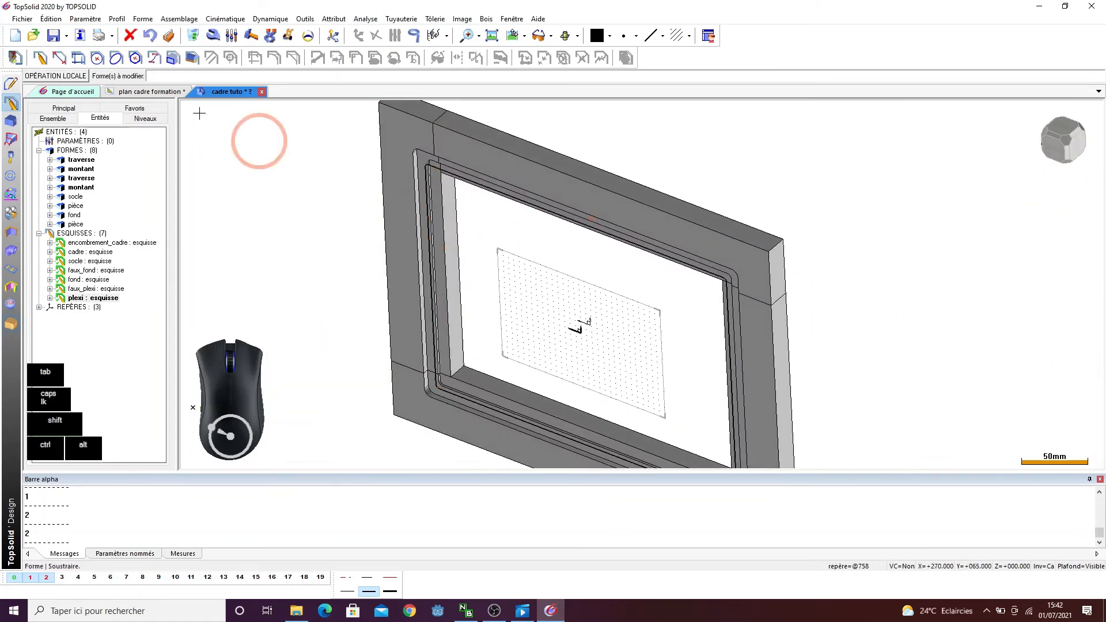
pyautogui.click(147, 20)
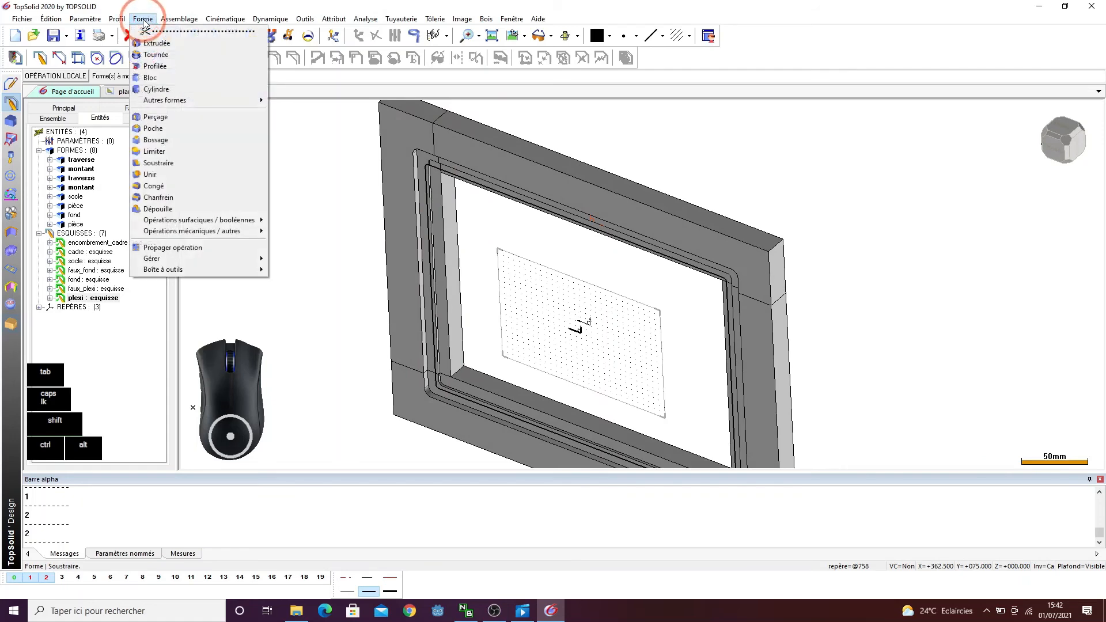
pyautogui.click(160, 45)
pyautogui.scroll(4, 503, 234)
pyautogui.click(440, 153)
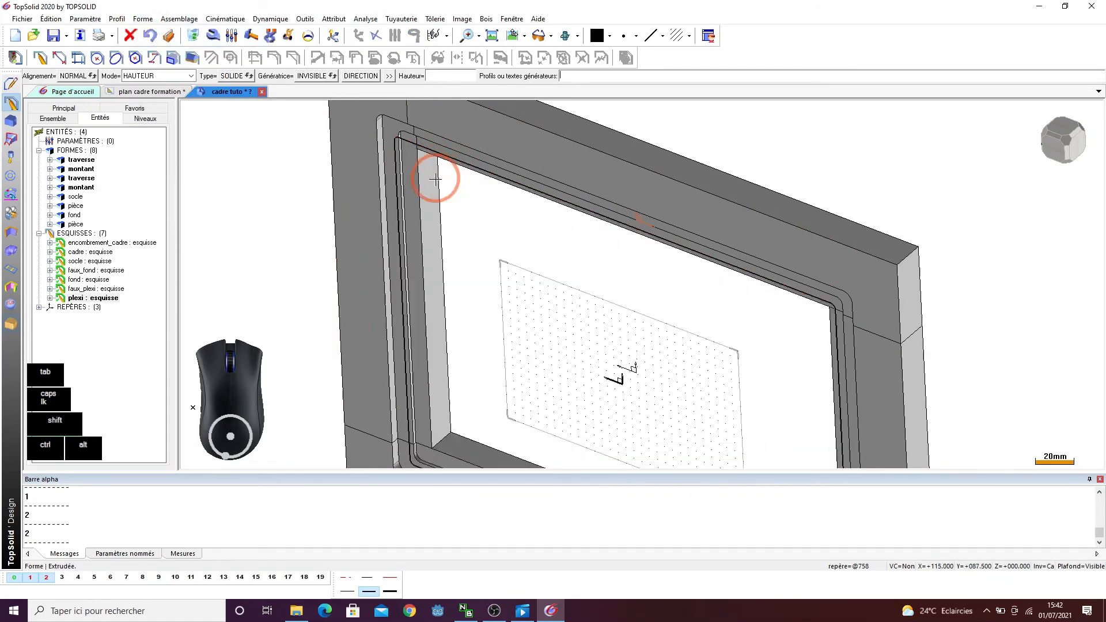
pyautogui.scroll(-4, 432, 172)
pyautogui.click(387, 77)
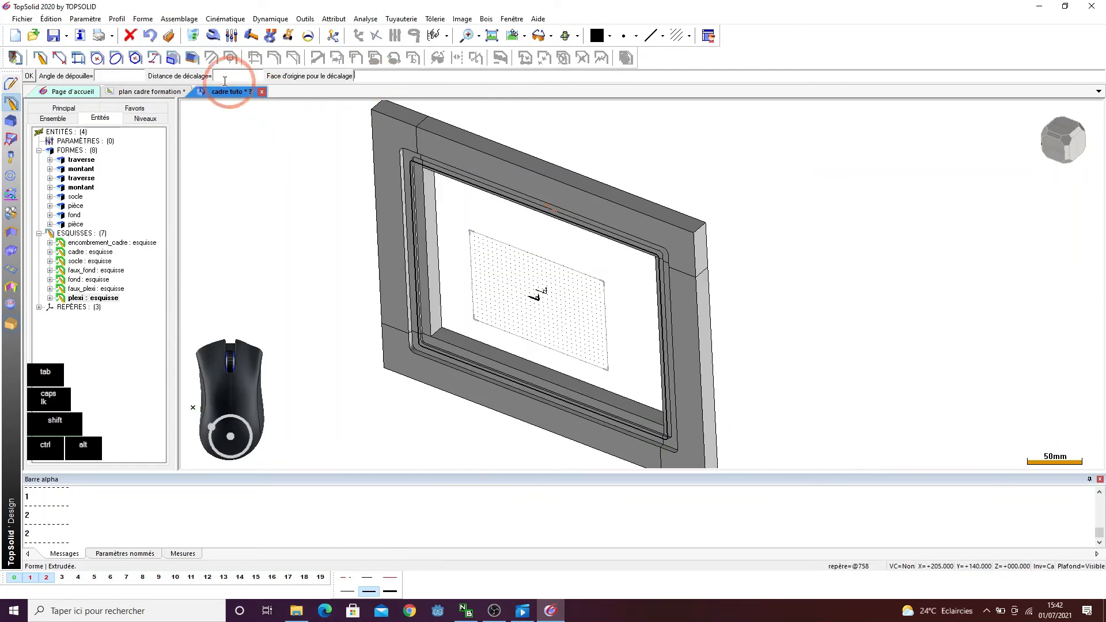
pyautogui.click(223, 76)
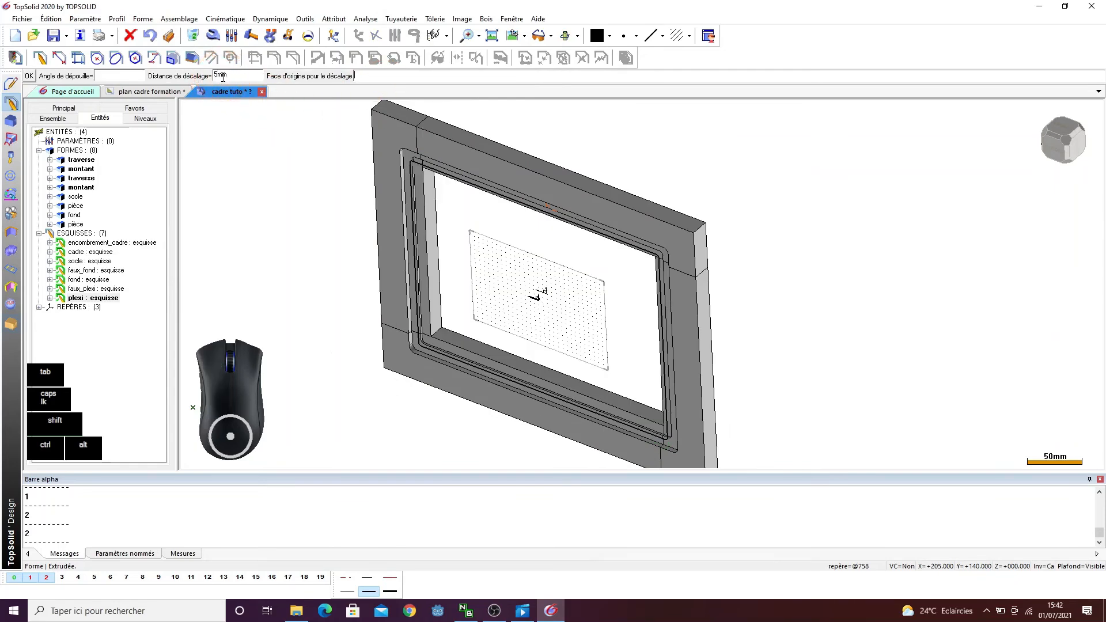
pyautogui.click(30, 76)
pyautogui.scroll(-4, 335, 231)
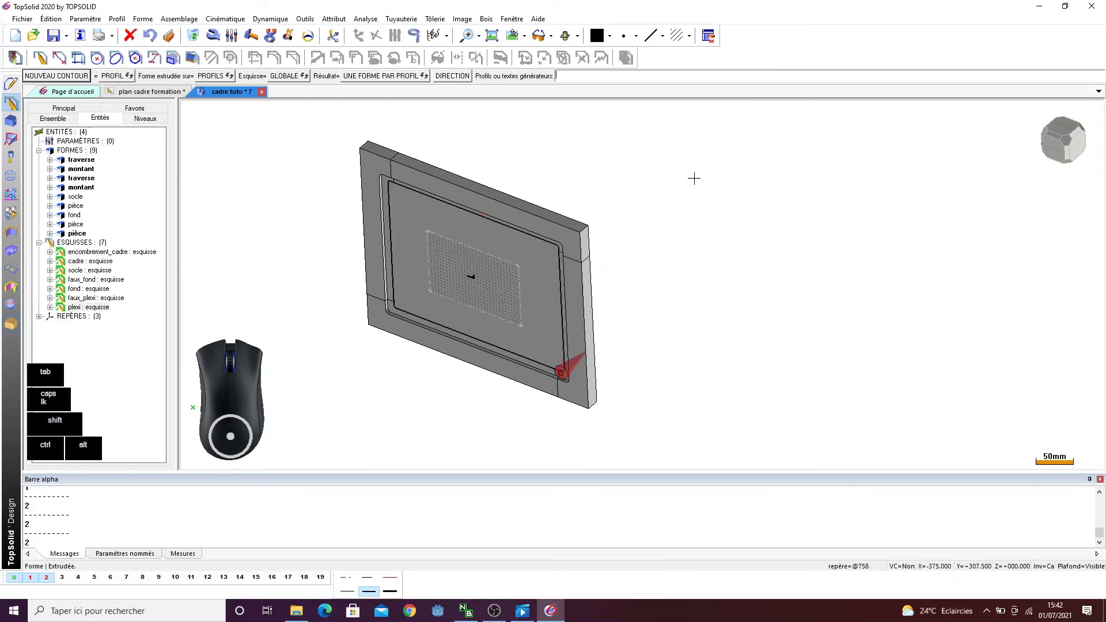
# - Define the extruded panel inside the frame as a wood part with the designation plexi
pyautogui.scroll(8, 414, 219)
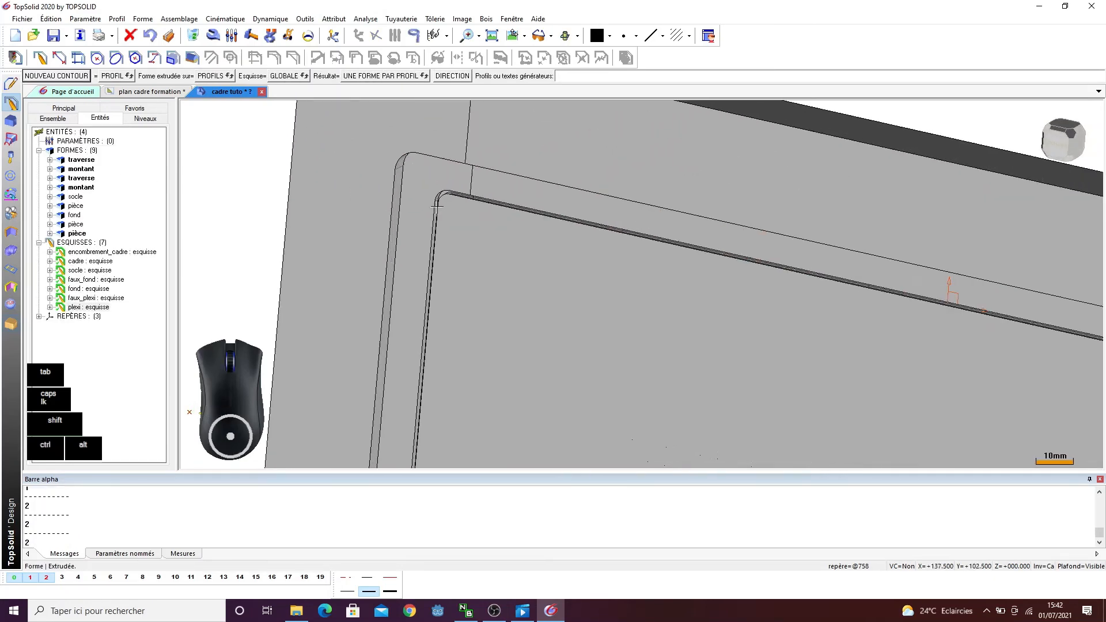
pyautogui.scroll(-3, 432, 190)
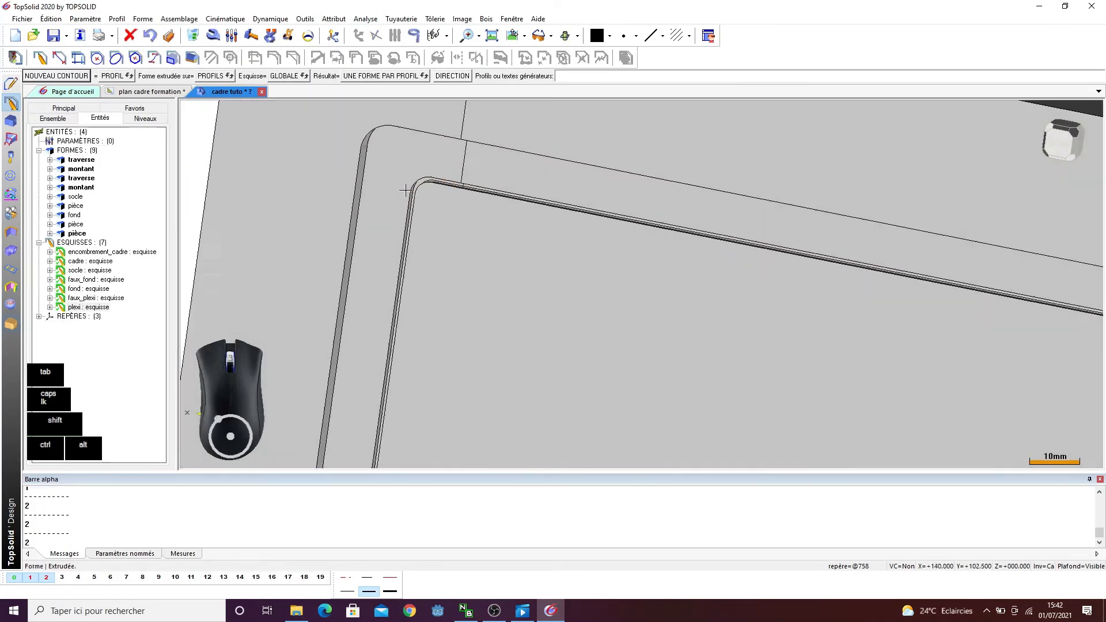
pyautogui.scroll(-4, 407, 180)
pyautogui.keyDown('ctrl'); pyautogui.moveTo(548, 169); pyautogui.dragTo(469, 171); pyautogui.keyUp('ctrl')
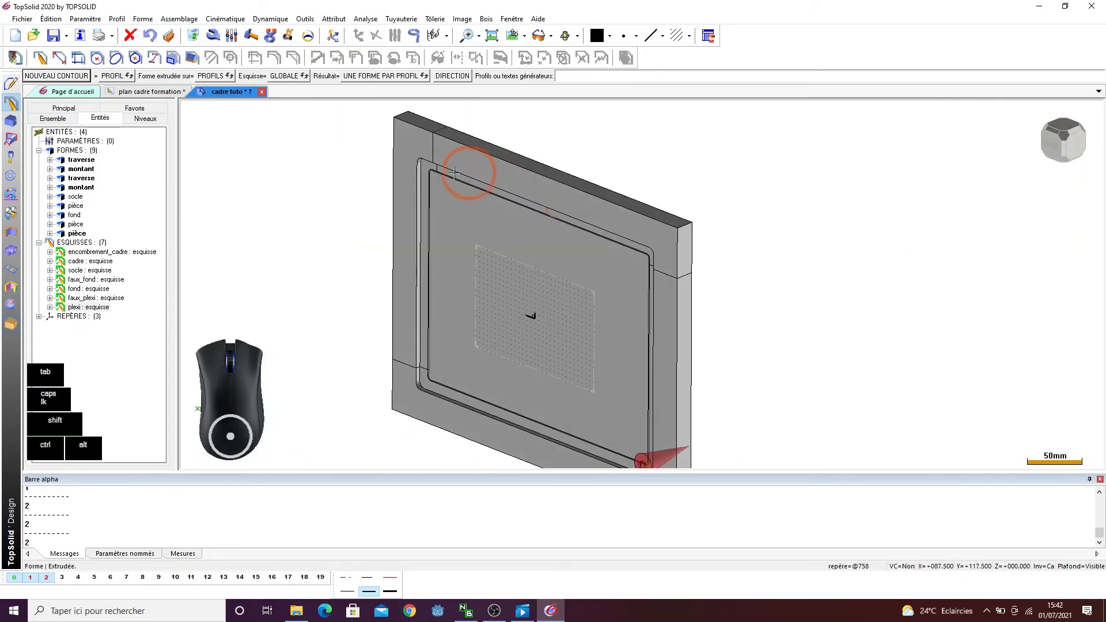
pyautogui.scroll(-2, 469, 171)
pyautogui.click(486, 19)
pyautogui.click(506, 43)
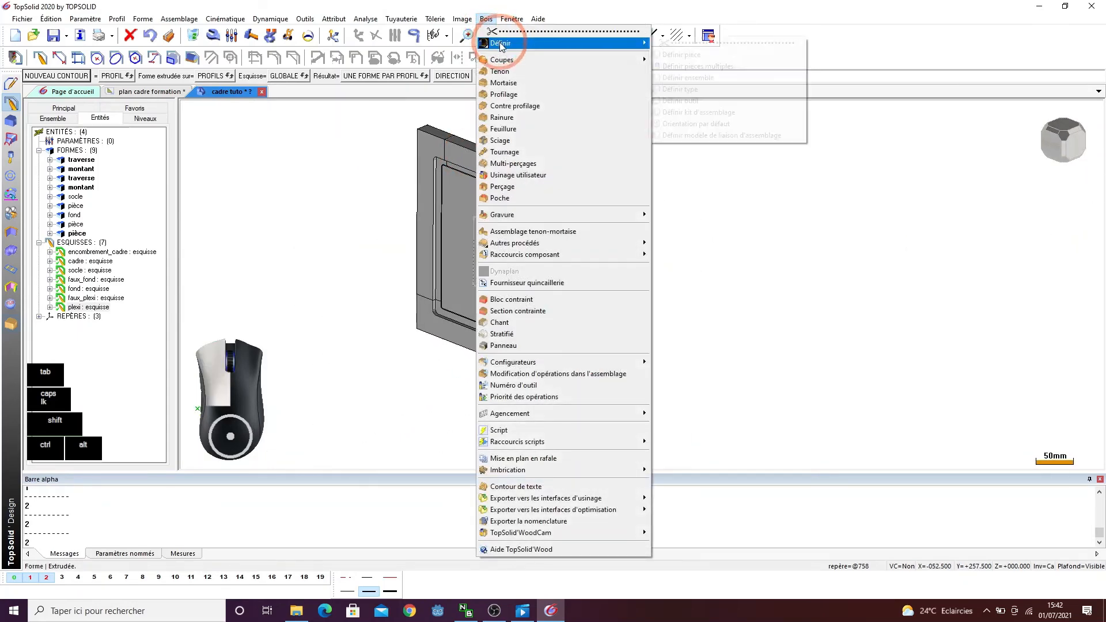
pyautogui.click(676, 56)
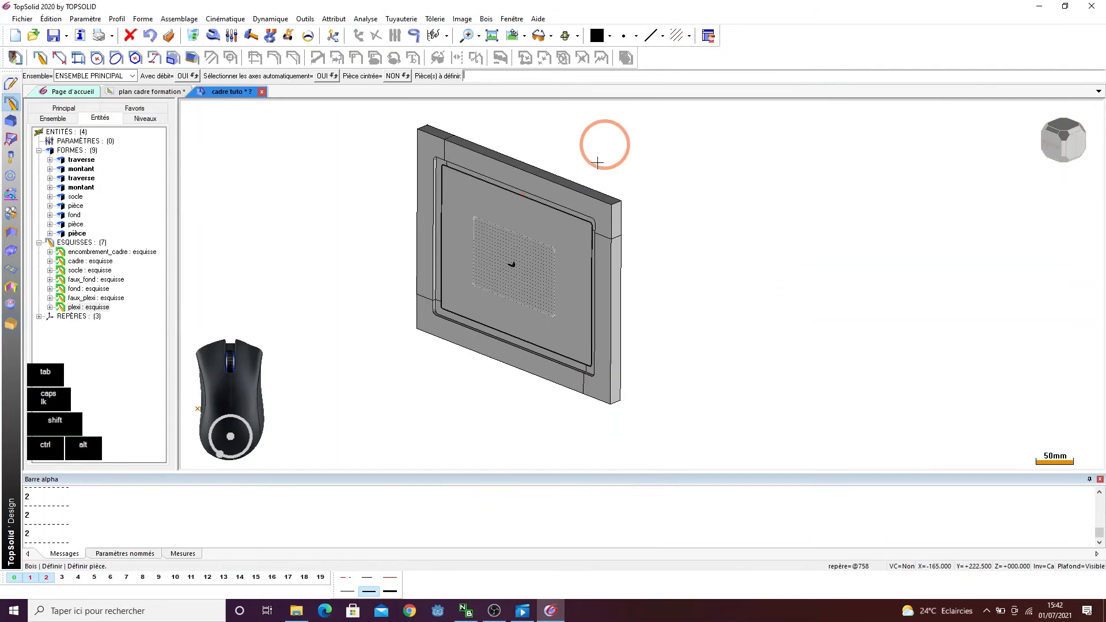
pyautogui.click(482, 212)
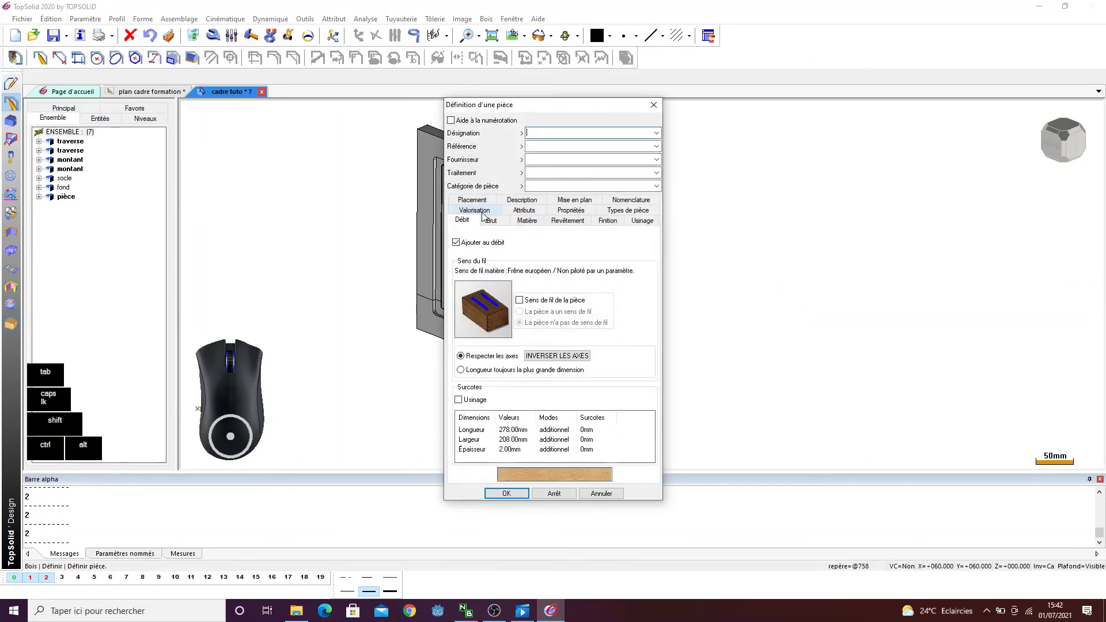
pyautogui.press('Return')
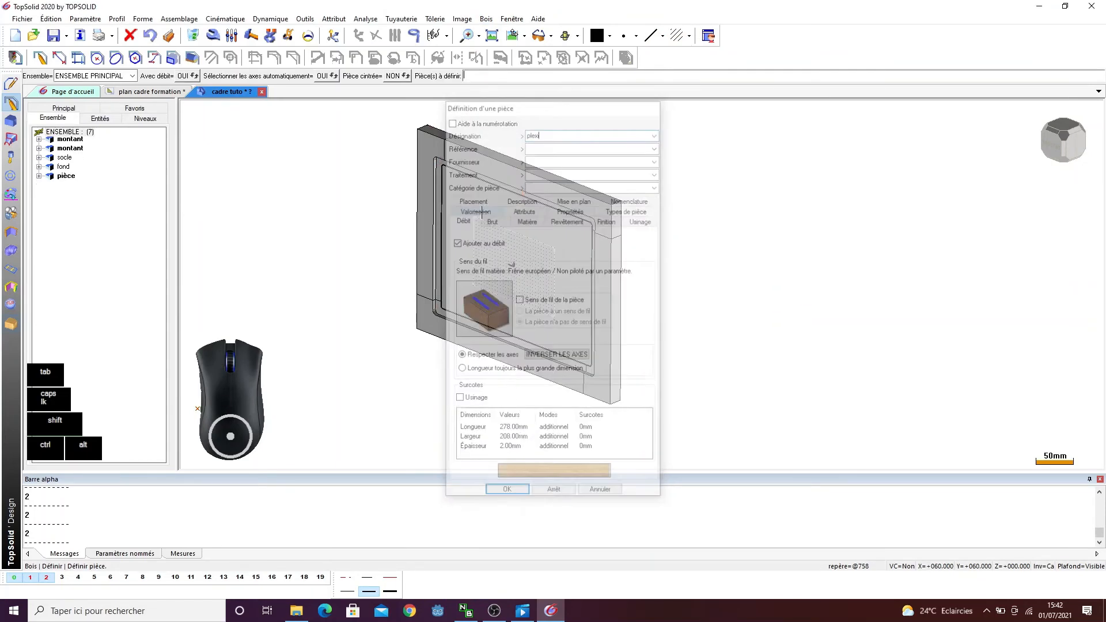
# - Name level 5 for the plexi and put the plexi part on it
pyautogui.rightClick(92, 578)
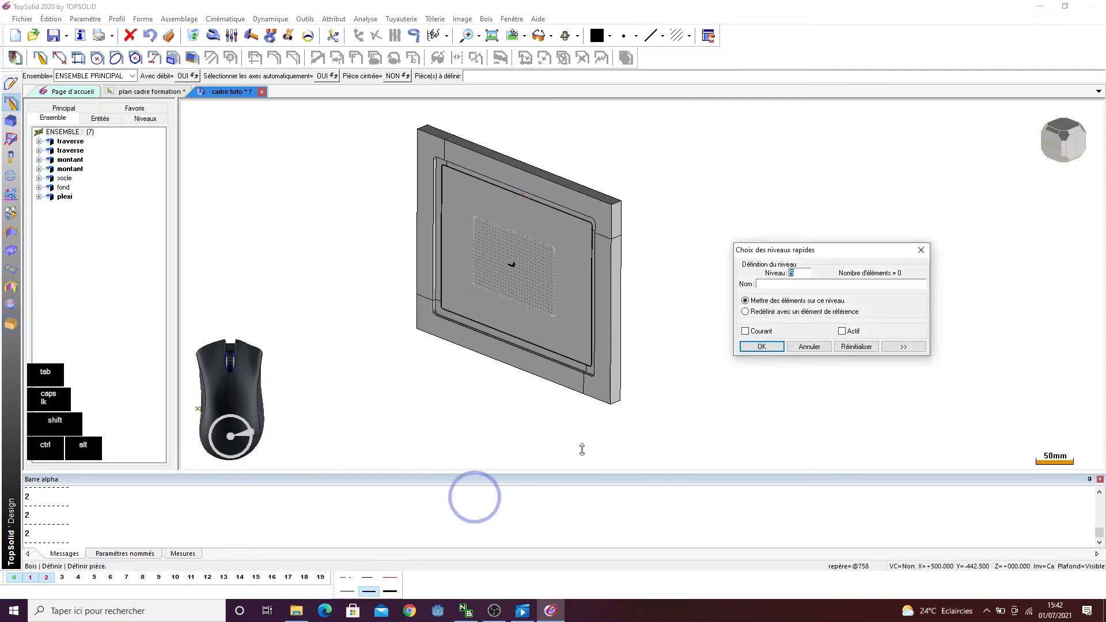
pyautogui.click(794, 283)
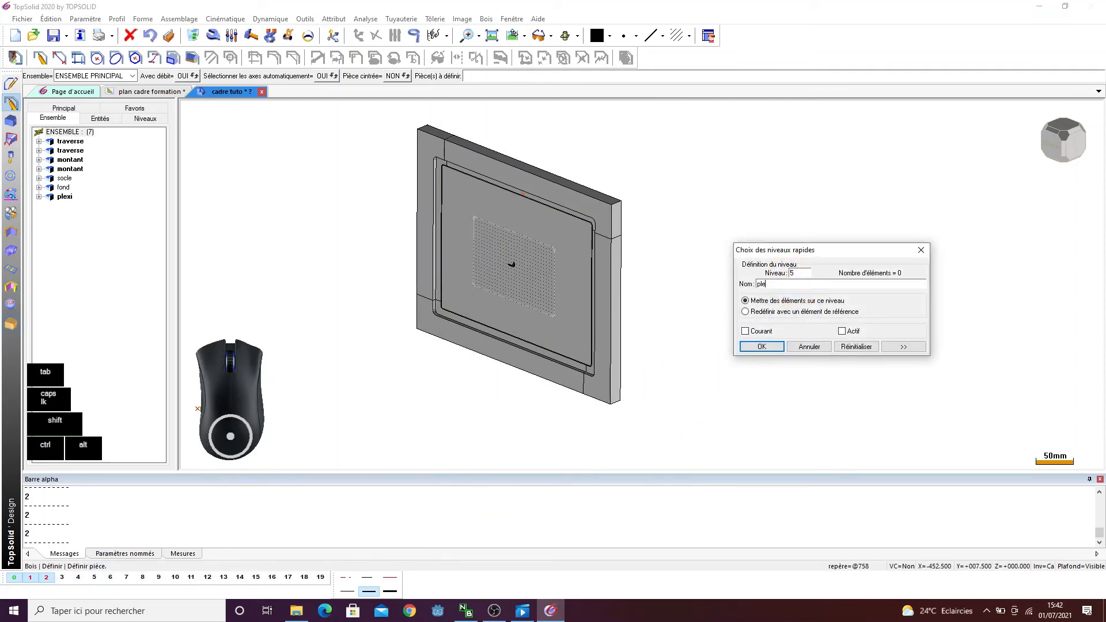
pyautogui.click(526, 223)
pyautogui.click(775, 347)
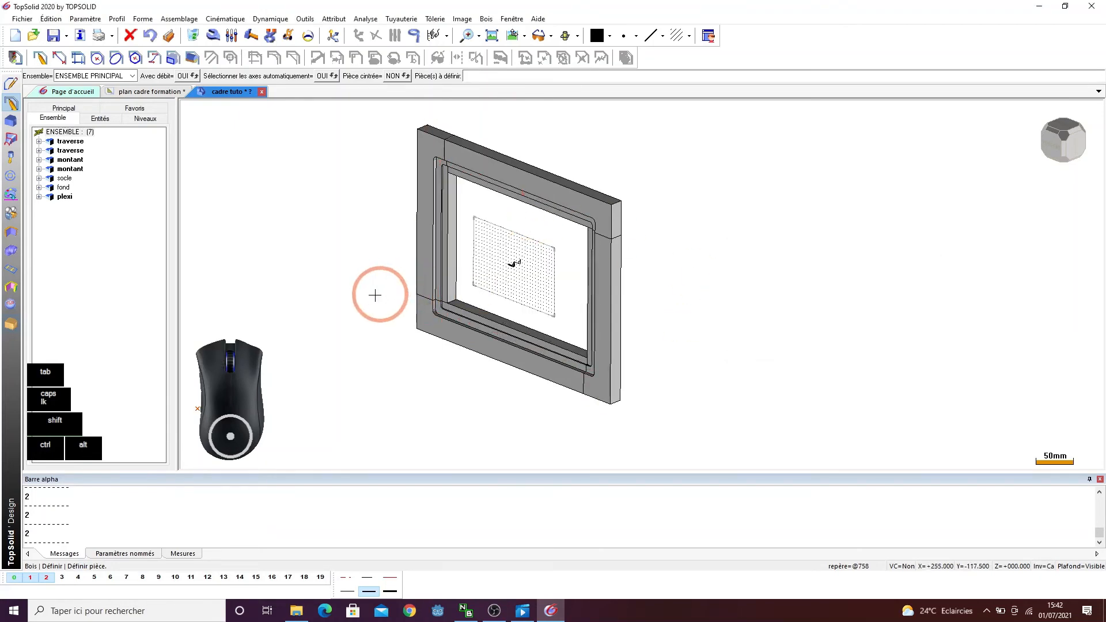
# - Turn on levels 3, 4 and 5 and examine the complete frame assembly from the front and back
pyautogui.keyDown('ctrl'); pyautogui.moveTo(470, 252); pyautogui.dragTo(473, 219); pyautogui.keyUp('ctrl')
pyautogui.click(65, 578)
pyautogui.click(79, 578)
pyautogui.click(92, 578)
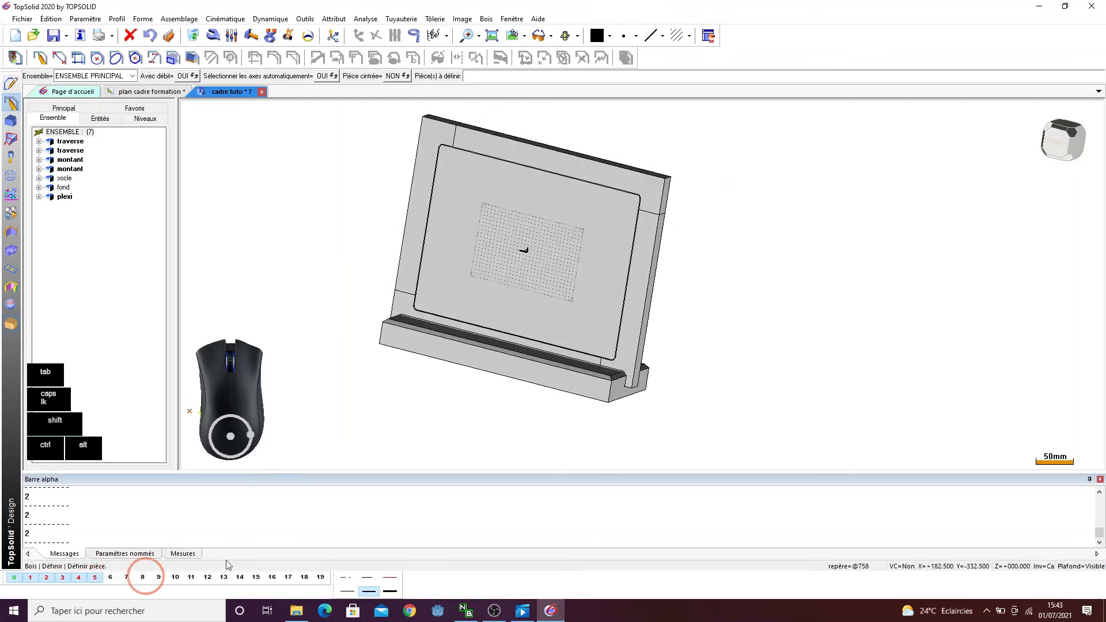
pyautogui.keyDown('ctrl'); pyautogui.moveTo(760, 249); pyautogui.dragTo(654, 236); pyautogui.keyUp('ctrl')
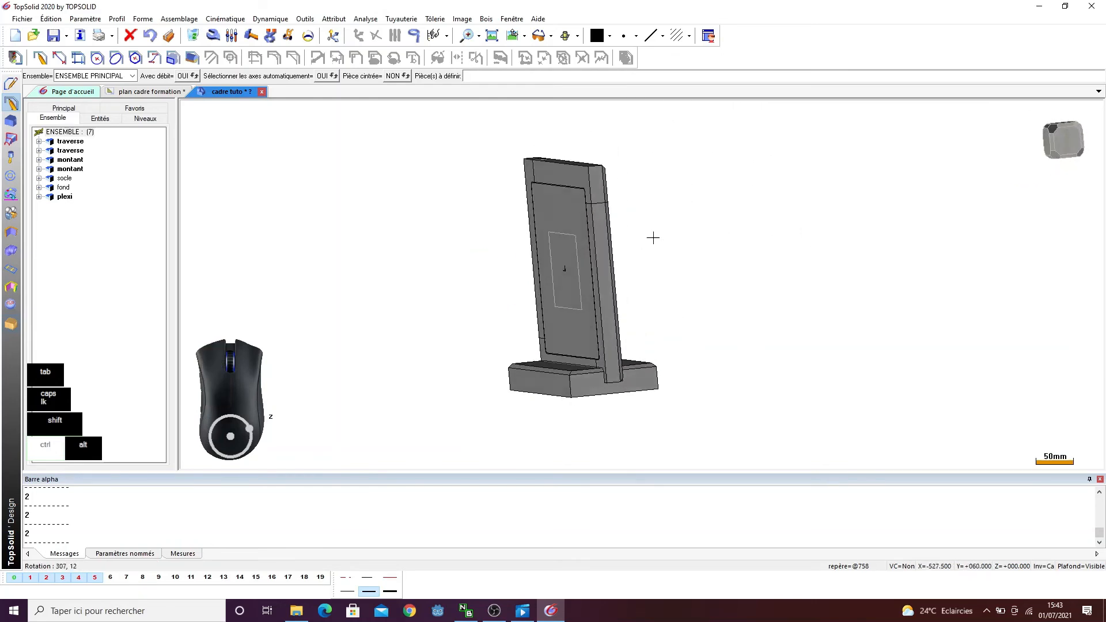
pyautogui.keyDown('ctrl'); pyautogui.moveTo(570, 239); pyautogui.dragTo(724, 247); pyautogui.keyUp('ctrl')
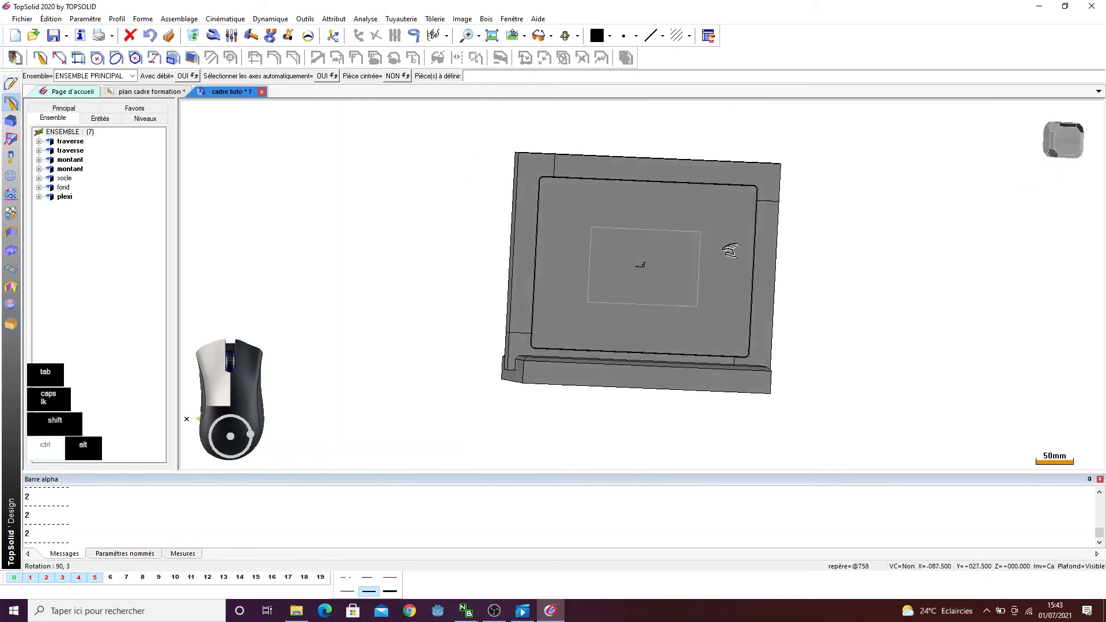
pyautogui.keyDown('ctrl'); pyautogui.moveTo(501, 249); pyautogui.dragTo(400, 245); pyautogui.keyUp('ctrl')
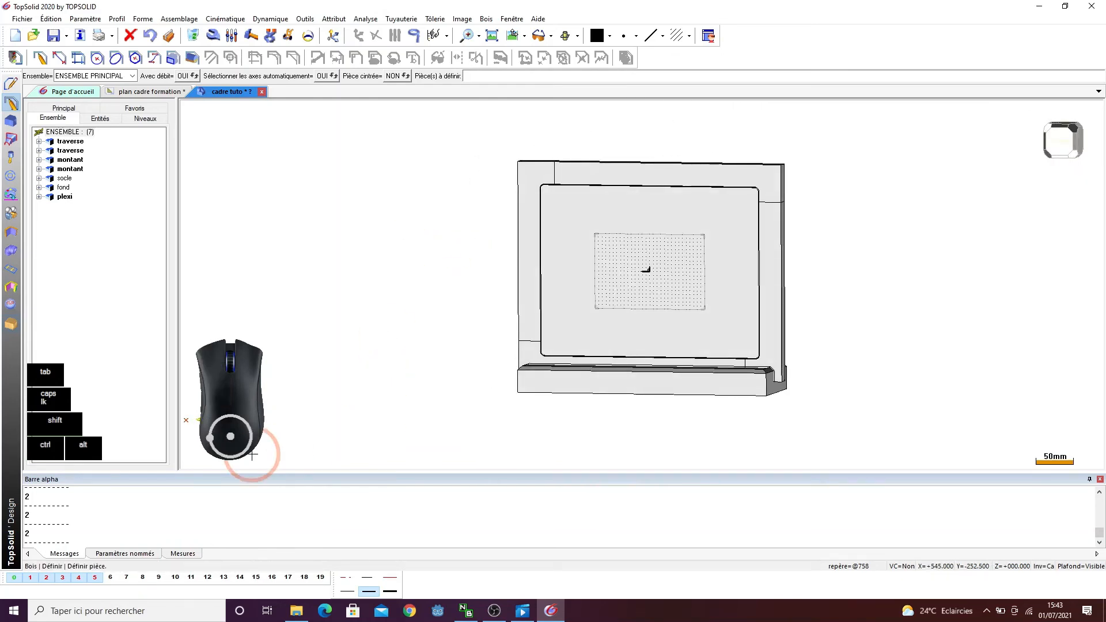
pyautogui.keyDown('ctrl'); pyautogui.moveTo(261, 445); pyautogui.dragTo(316, 382); pyautogui.keyUp('ctrl')
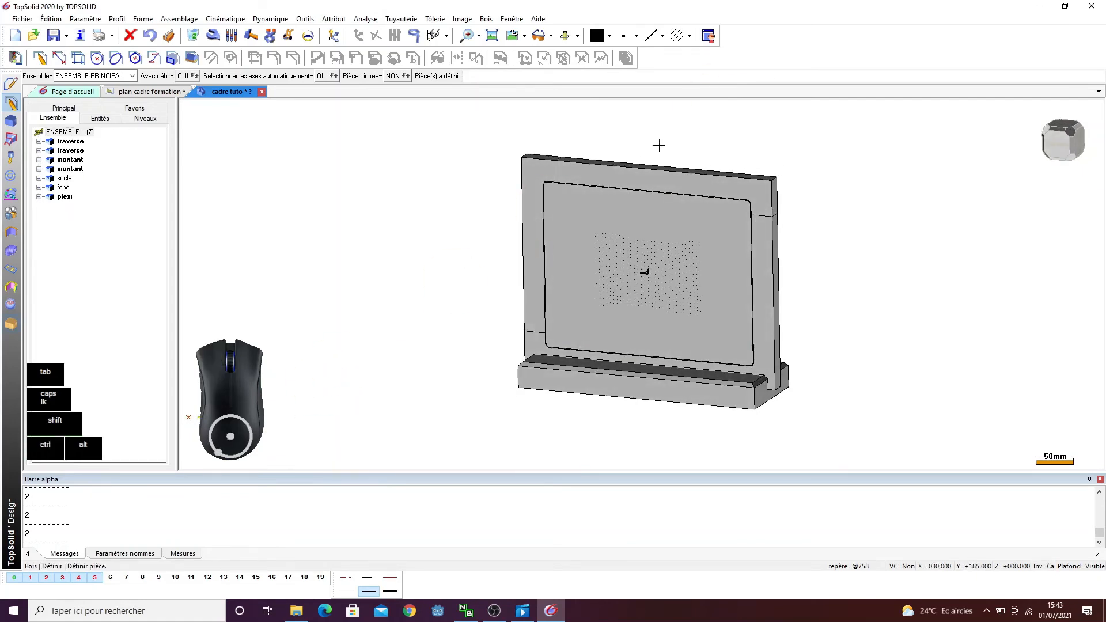
pyautogui.scroll(3, 580, 183)
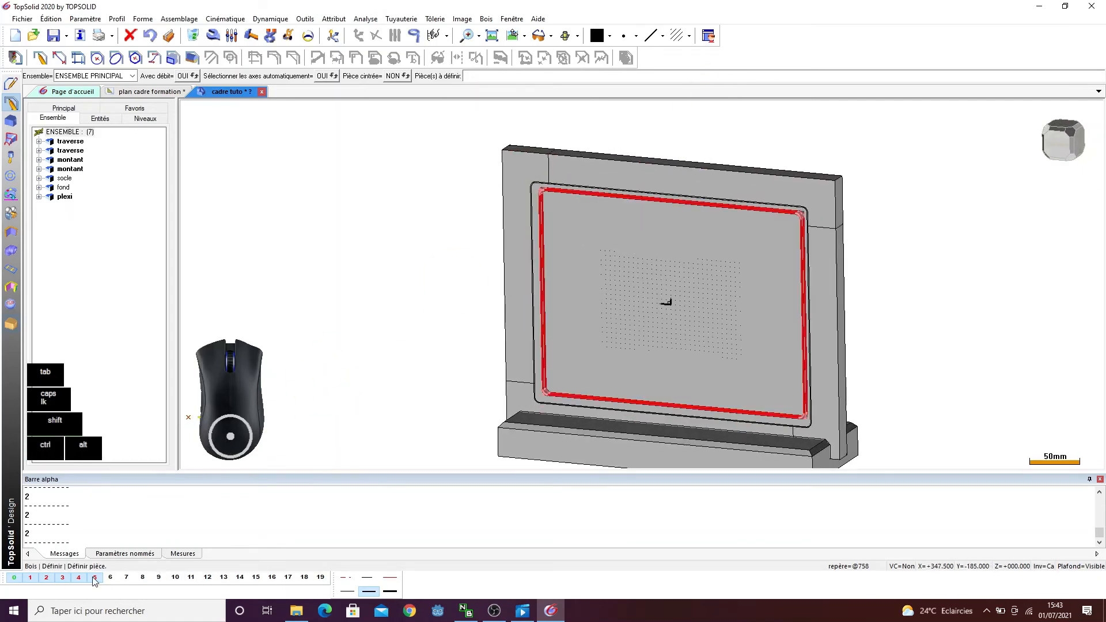
# - Hide level 3 with the socle and level 5 with the plexi, keeping the fond displayed, and save the document
pyautogui.click(61, 577)
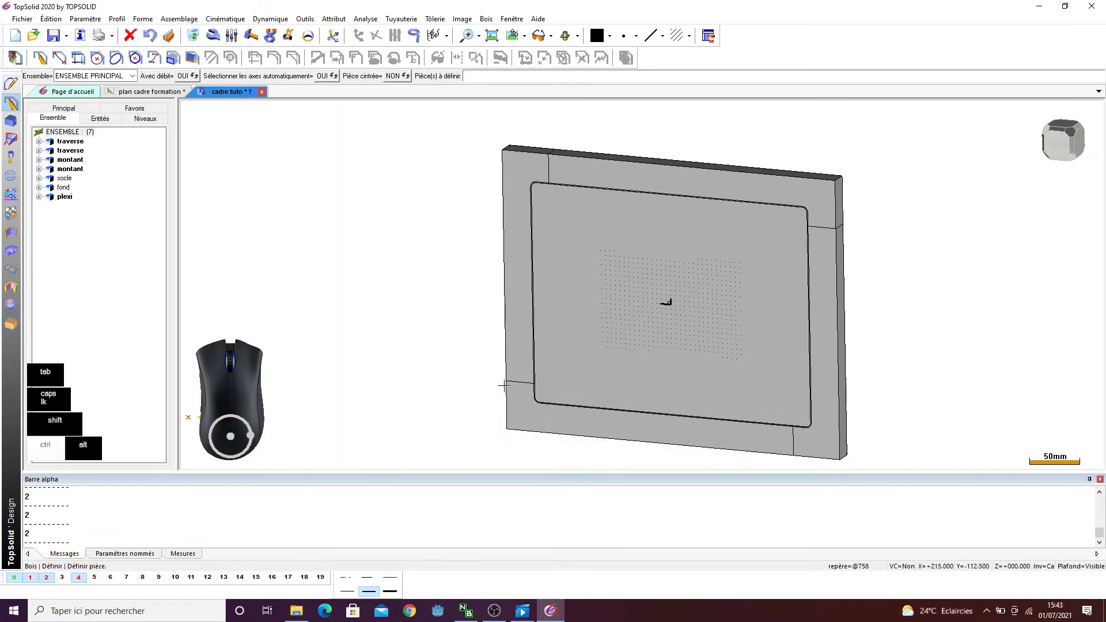
pyautogui.keyDown('ctrl'); pyautogui.moveTo(504, 385); pyautogui.dragTo(324, 407); pyautogui.keyUp('ctrl')
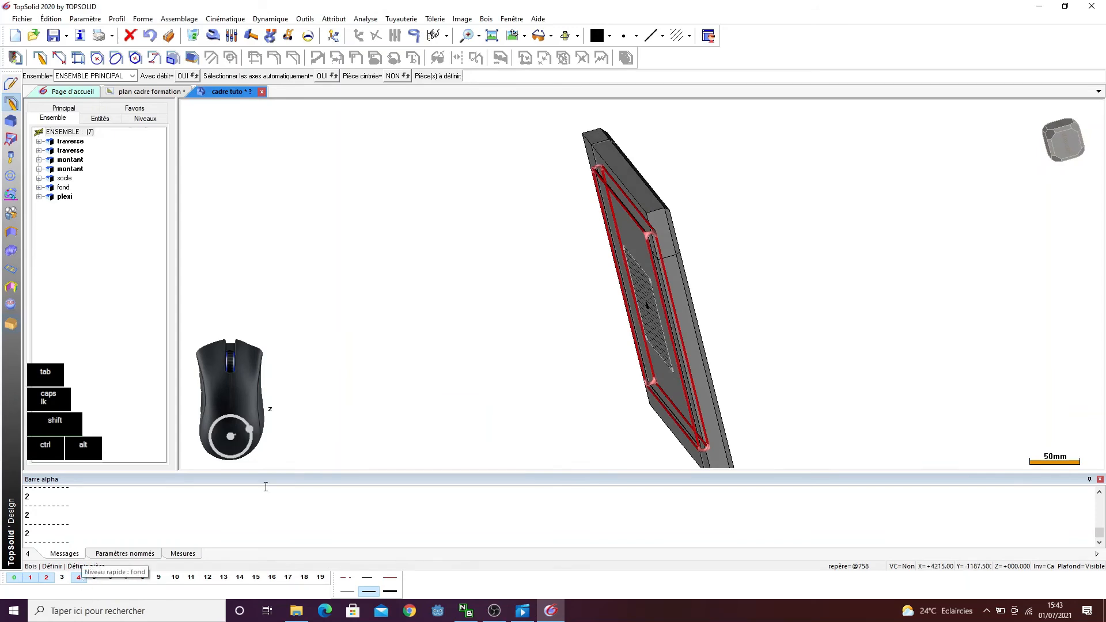
pyautogui.keyDown('ctrl'); pyautogui.moveTo(490, 294); pyautogui.dragTo(490, 242); pyautogui.keyUp('ctrl')
pyautogui.keyDown('ctrl'); pyautogui.moveTo(426, 294); pyautogui.dragTo(495, 293); pyautogui.keyUp('ctrl')
pyautogui.keyDown('ctrl'); pyautogui.moveTo(330, 226); pyautogui.dragTo(413, 241); pyautogui.keyUp('ctrl')
pyautogui.keyDown('ctrl'); pyautogui.moveTo(408, 204); pyautogui.dragTo(311, 176); pyautogui.keyUp('ctrl')
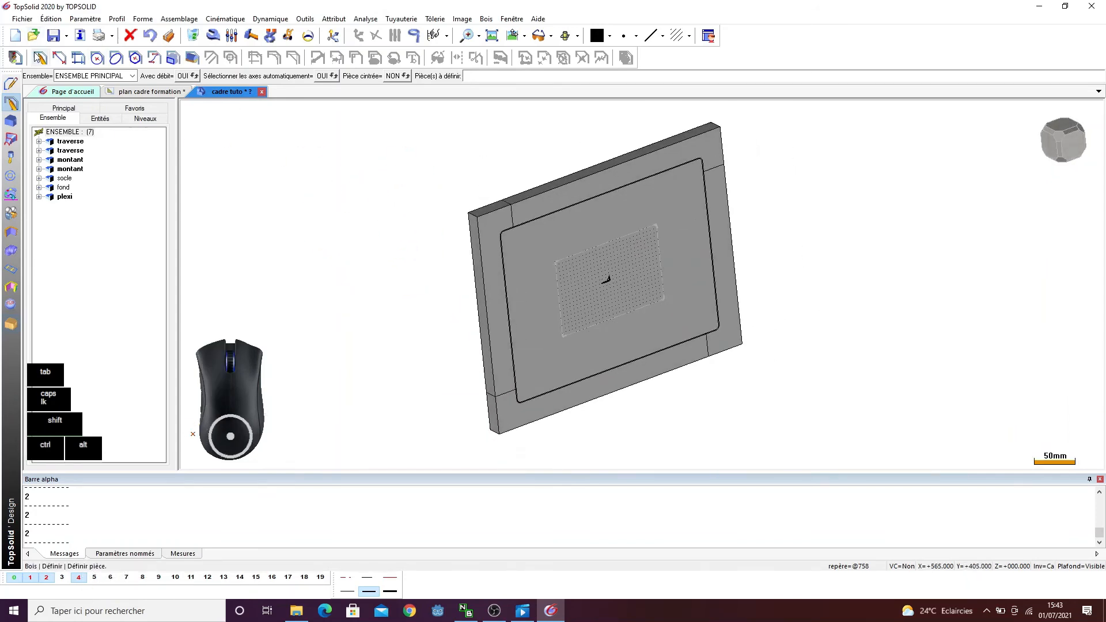
pyautogui.click(54, 36)
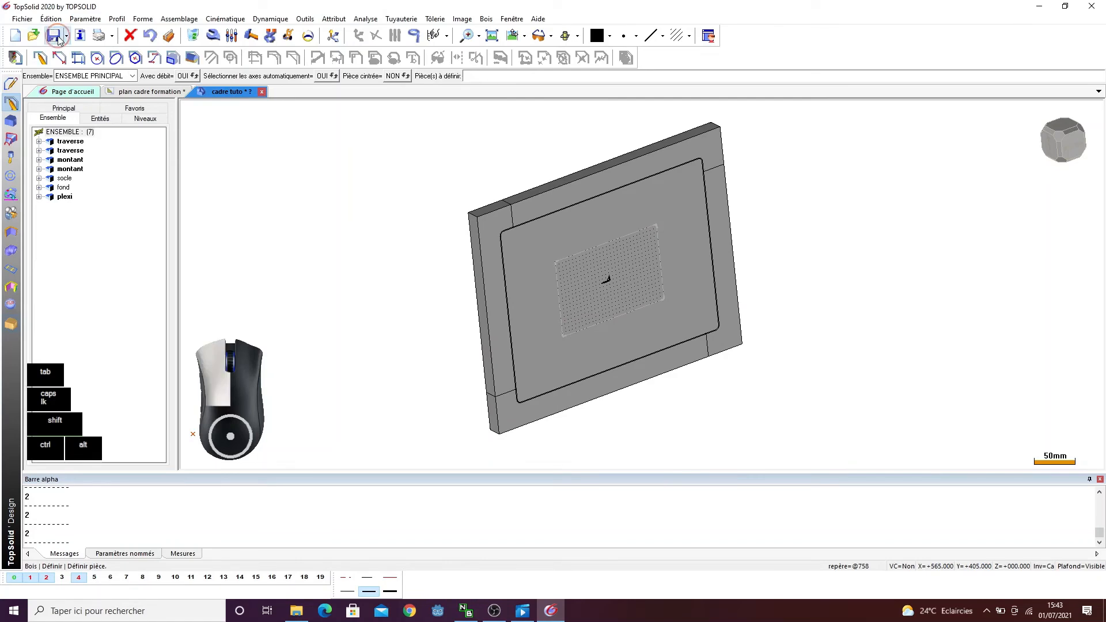
# - Start a Visser assembly using the Vis à bois cruciforme component with code D3.5 L15
pyautogui.click(487, 20)
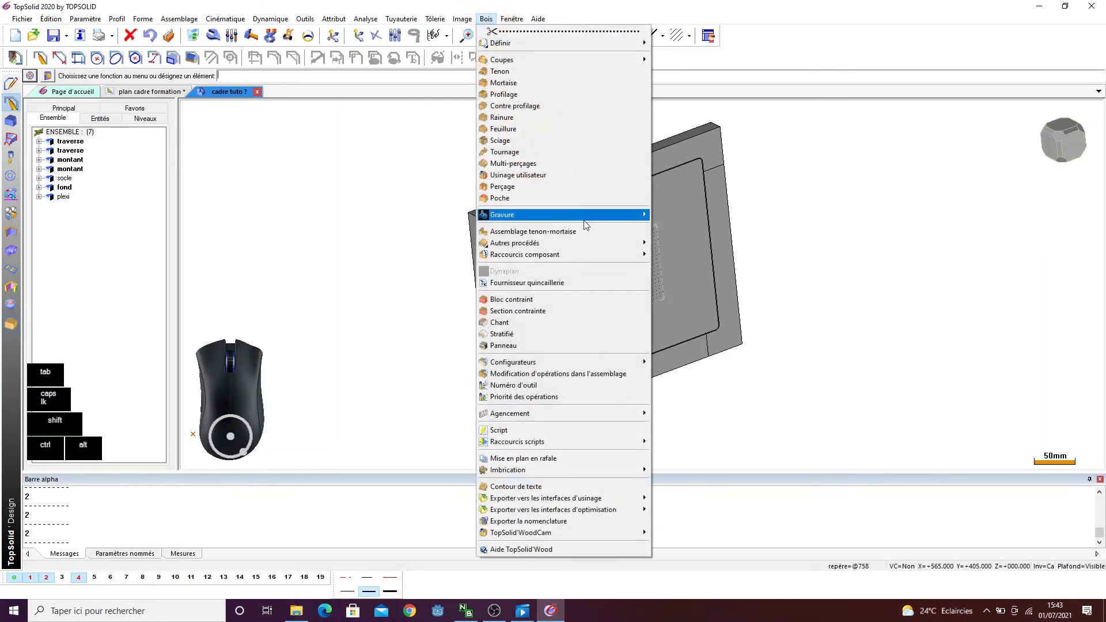
pyautogui.moveTo(596, 246)
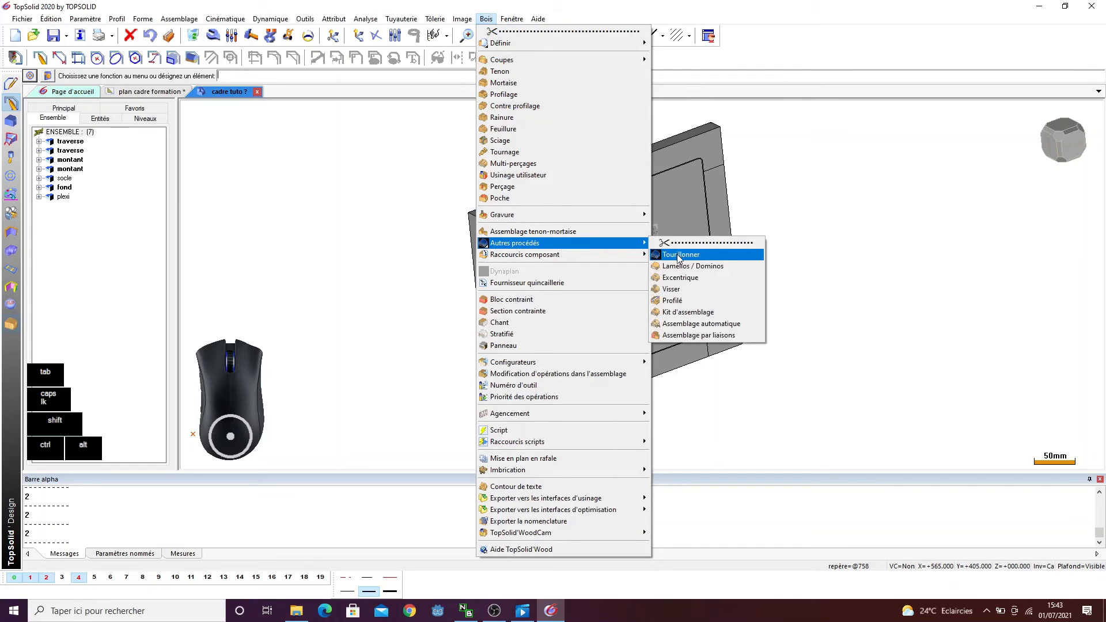
pyautogui.click(679, 289)
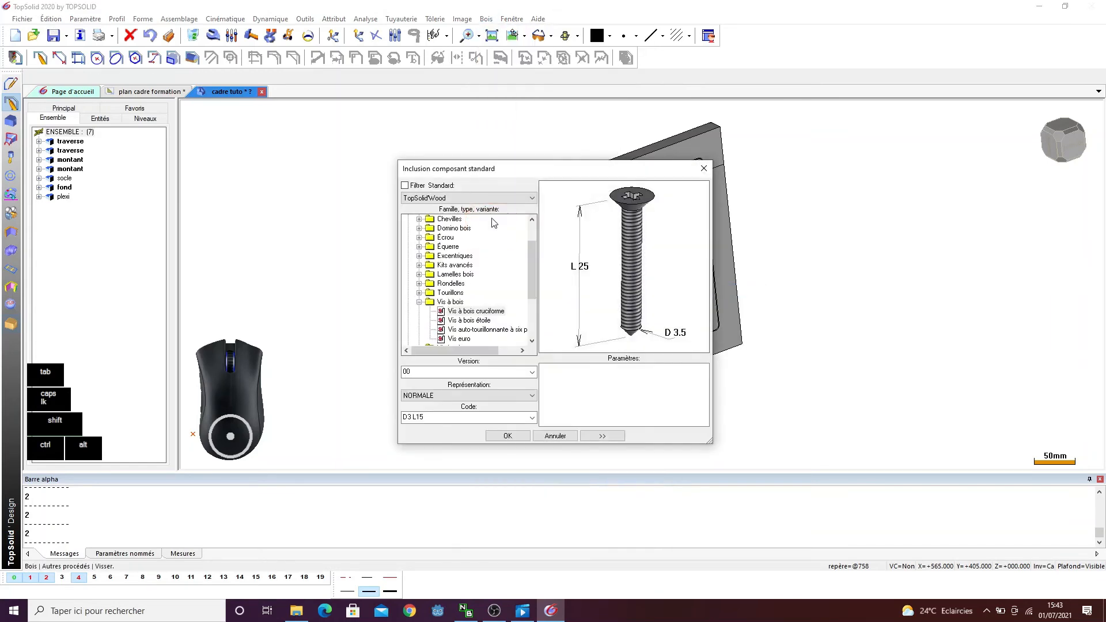
pyautogui.click(447, 423)
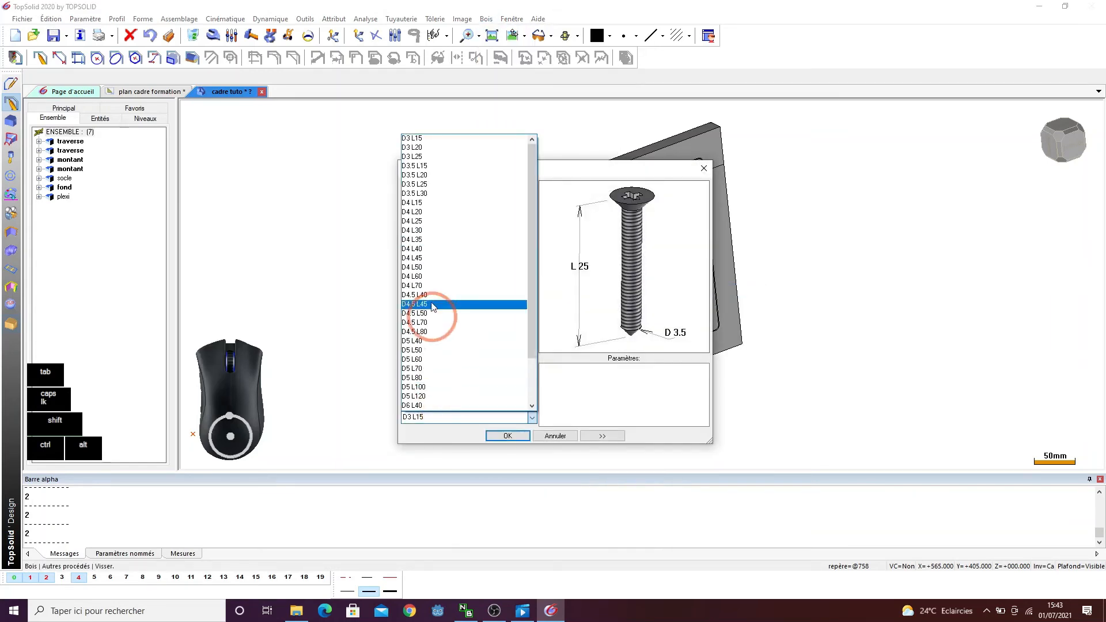
pyautogui.click(432, 171)
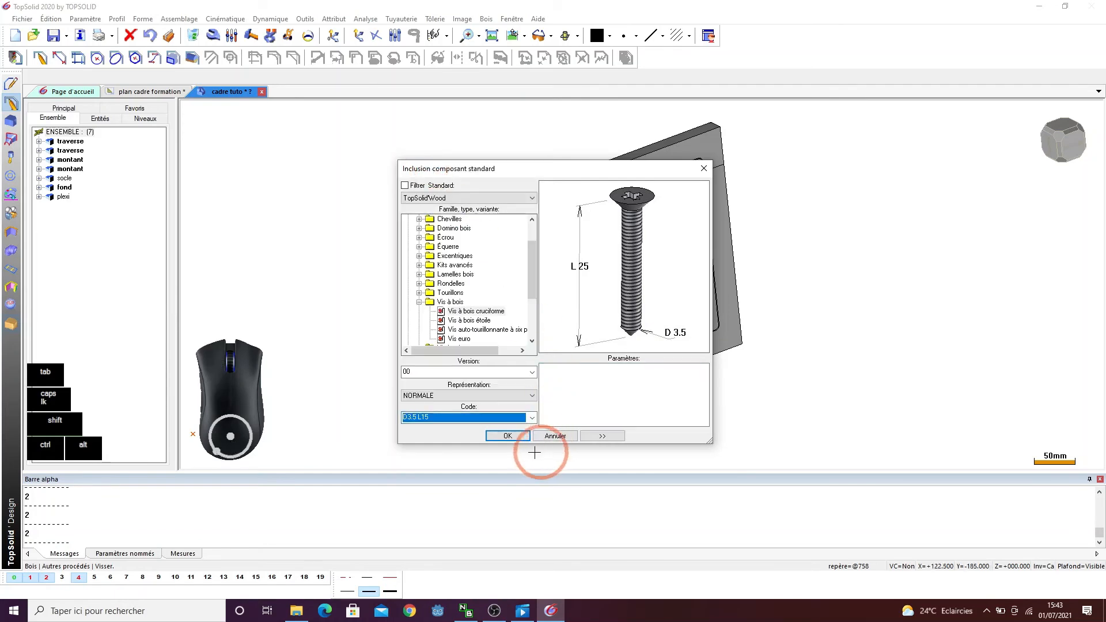
pyautogui.click(507, 435)
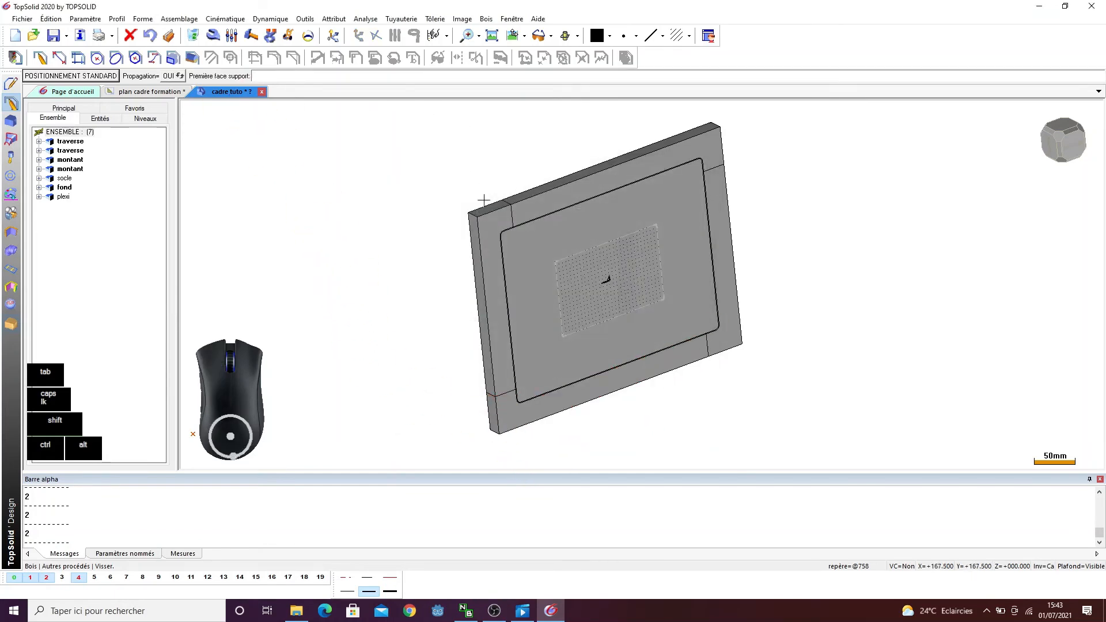
# - Set the back panel's outer face as the screw's first support face and finish without a second one
pyautogui.click(514, 241)
pyautogui.click(192, 132)
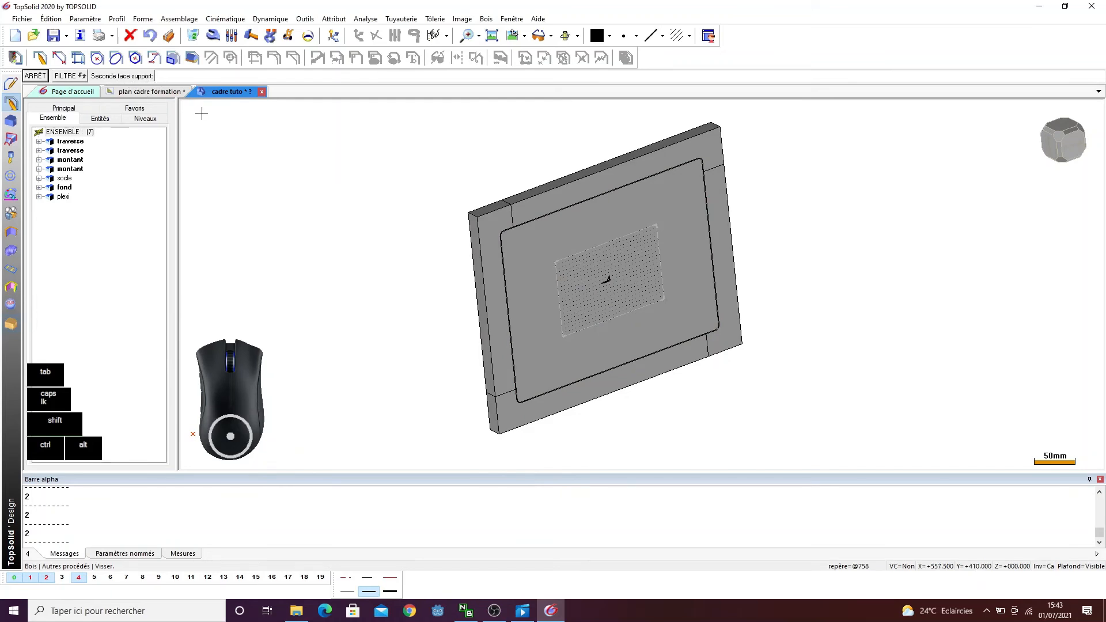
pyautogui.click(36, 77)
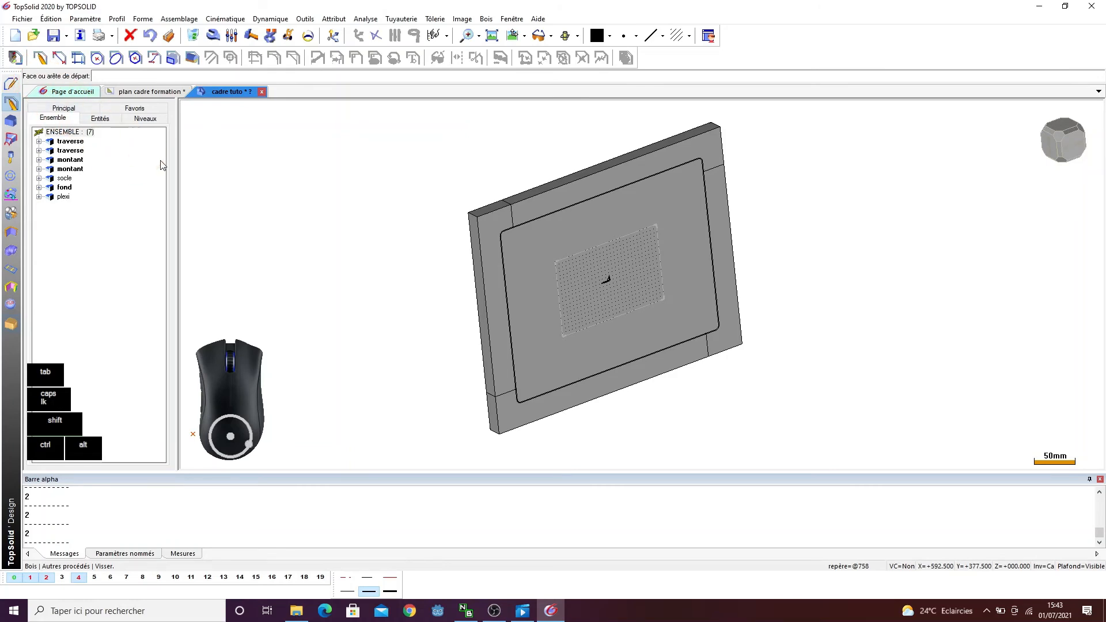
# - Set the back panel's side edge as the start edge and its top edge as the centering edge, with the centering distance applied
pyautogui.scroll(3, 536, 207)
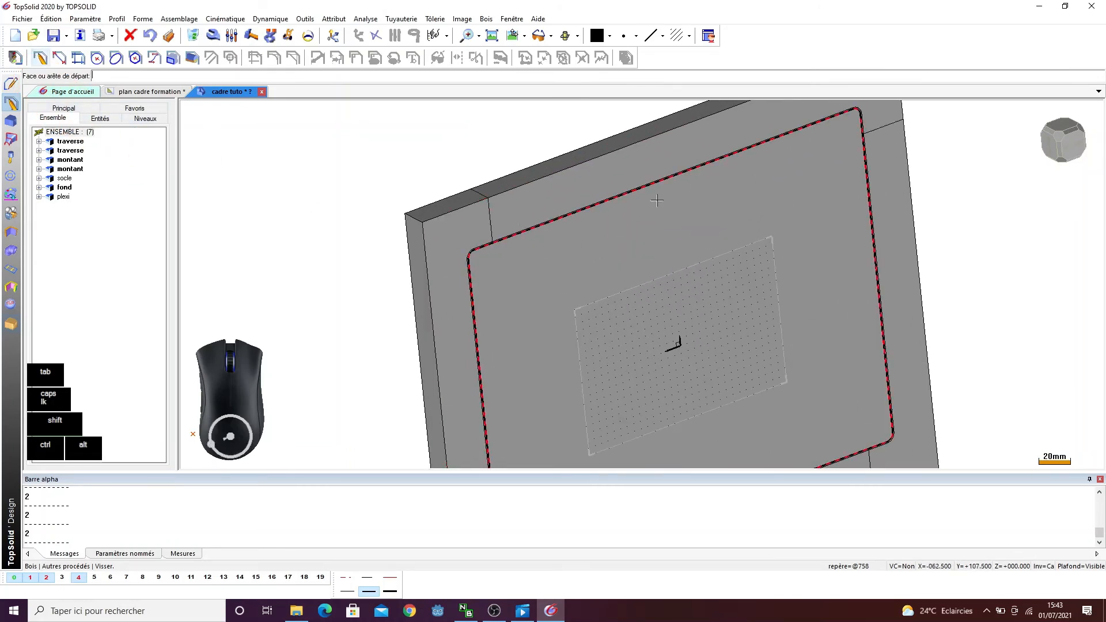
pyautogui.scroll(2, 471, 274)
pyautogui.click(468, 271)
pyautogui.scroll(-1, 496, 286)
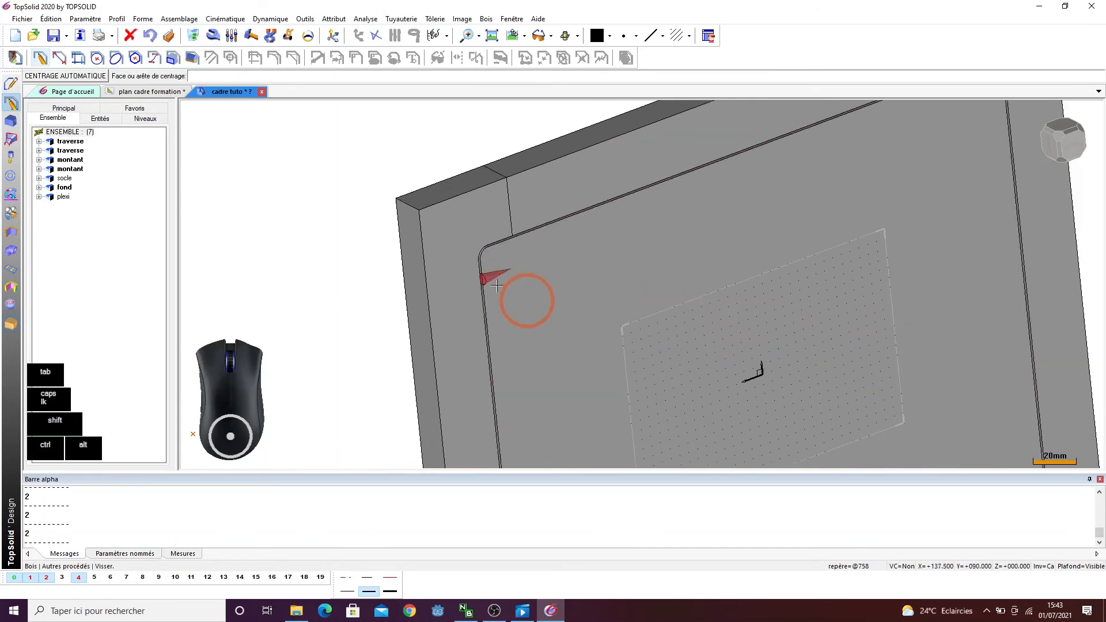
pyautogui.scroll(-2, 582, 215)
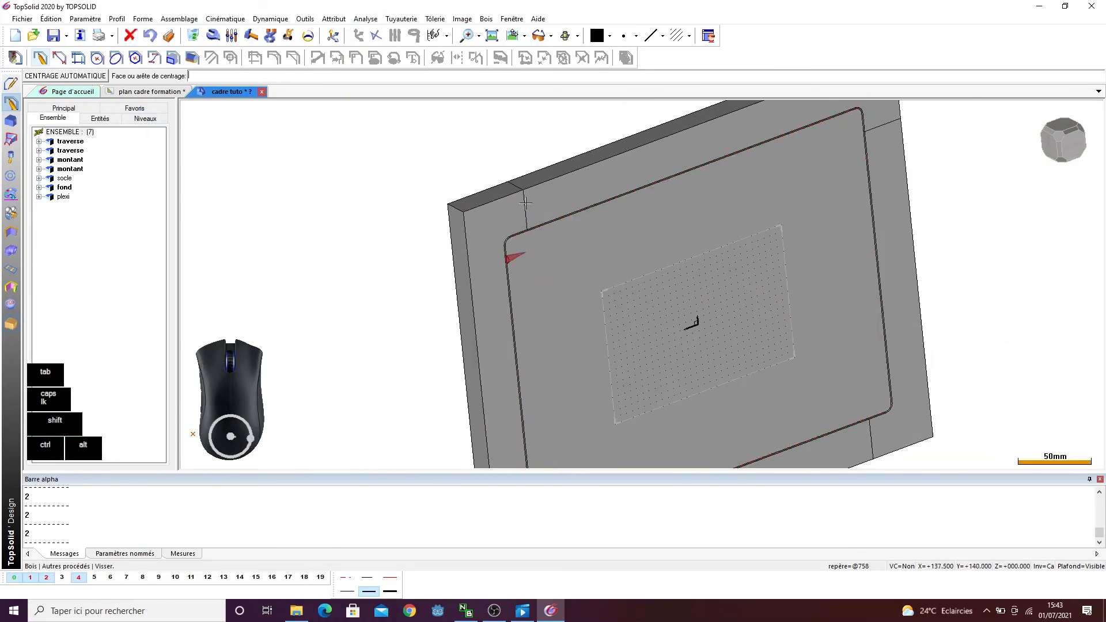
pyautogui.scroll(2, 536, 222)
pyautogui.scroll(1, 536, 222)
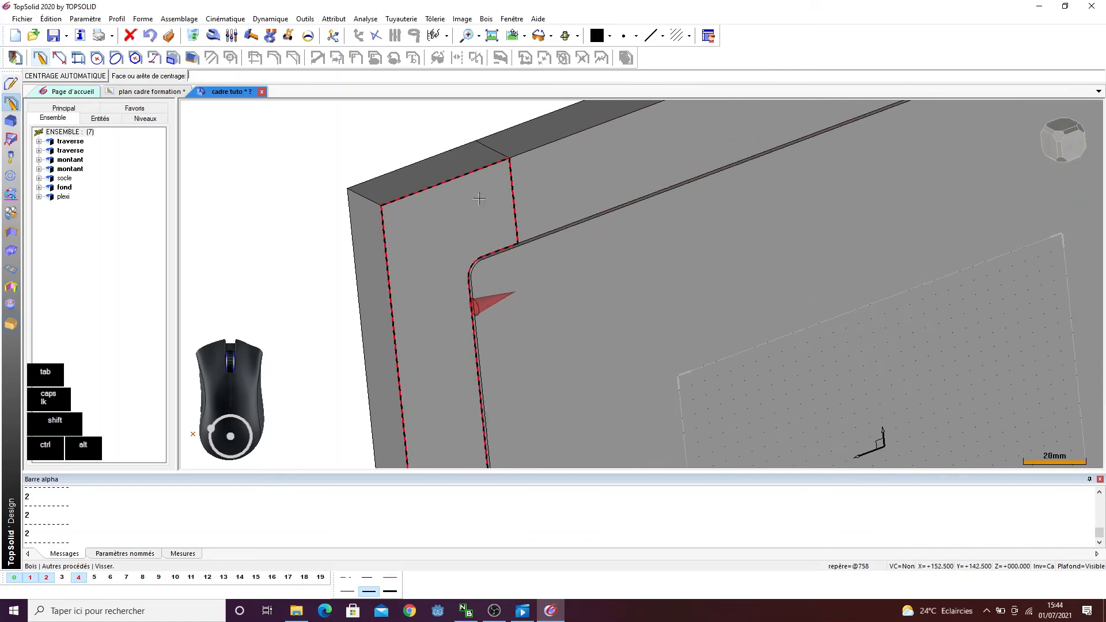
pyautogui.click(550, 235)
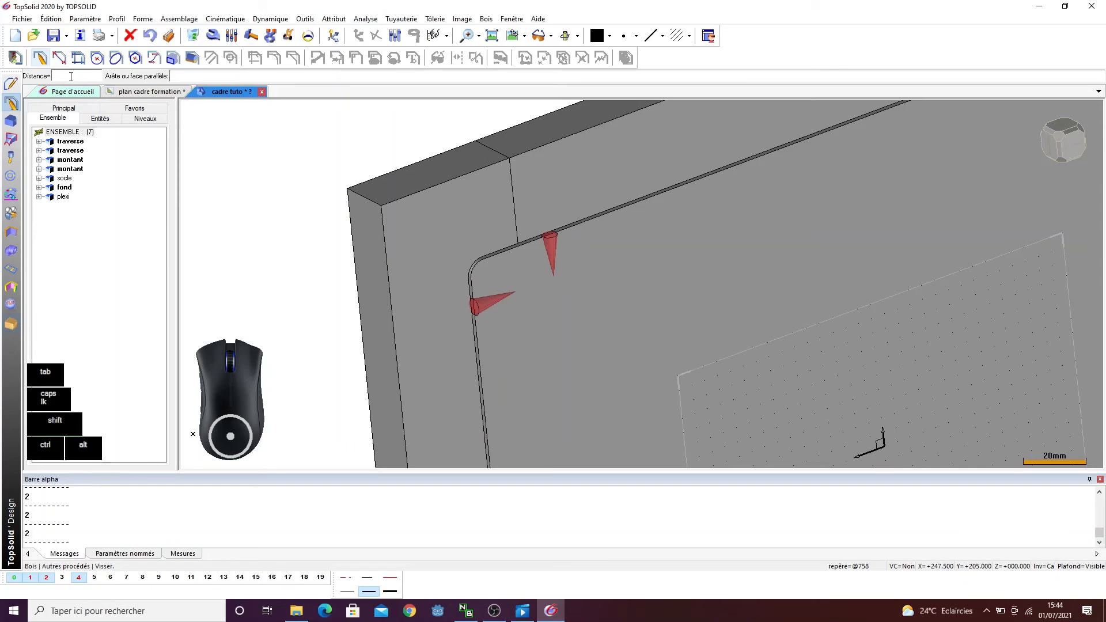
pyautogui.press('Return')
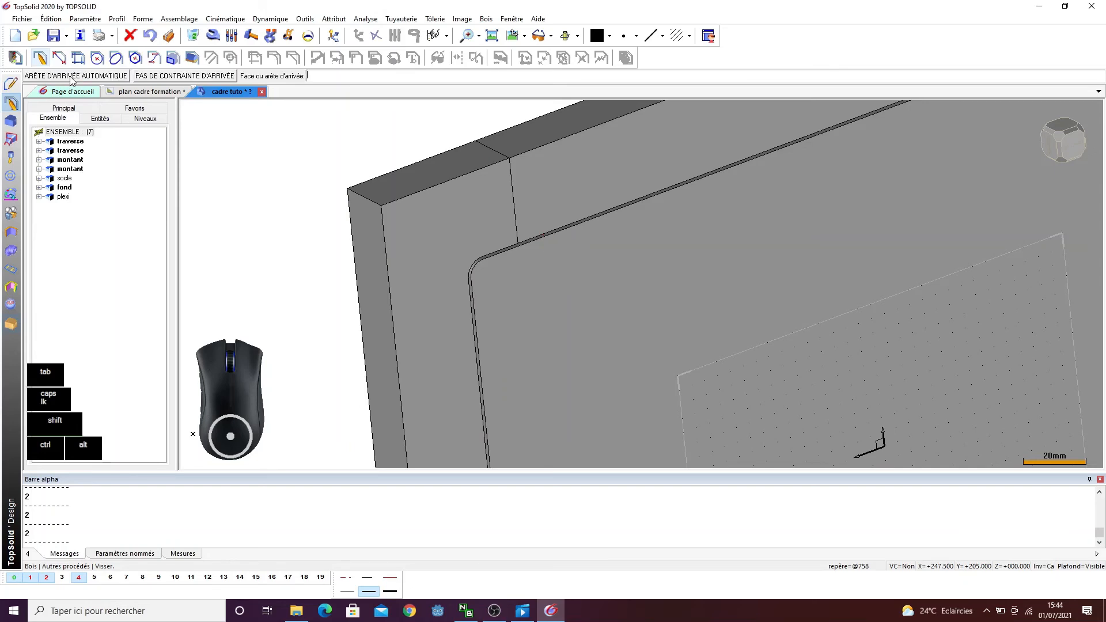
# - Set the opposite side edge as the arrival edge and distribute 3 screws in Distance mode, 20 mm from the start and arrival
pyautogui.scroll(-4, 207, 203)
pyautogui.scroll(5, 707, 133)
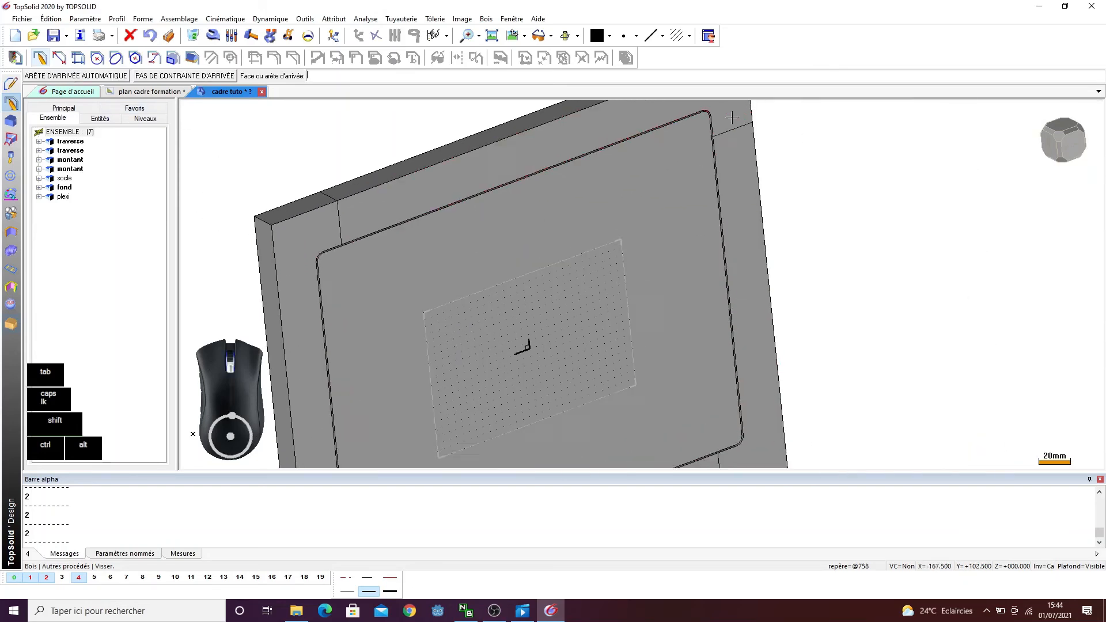
pyautogui.click(699, 134)
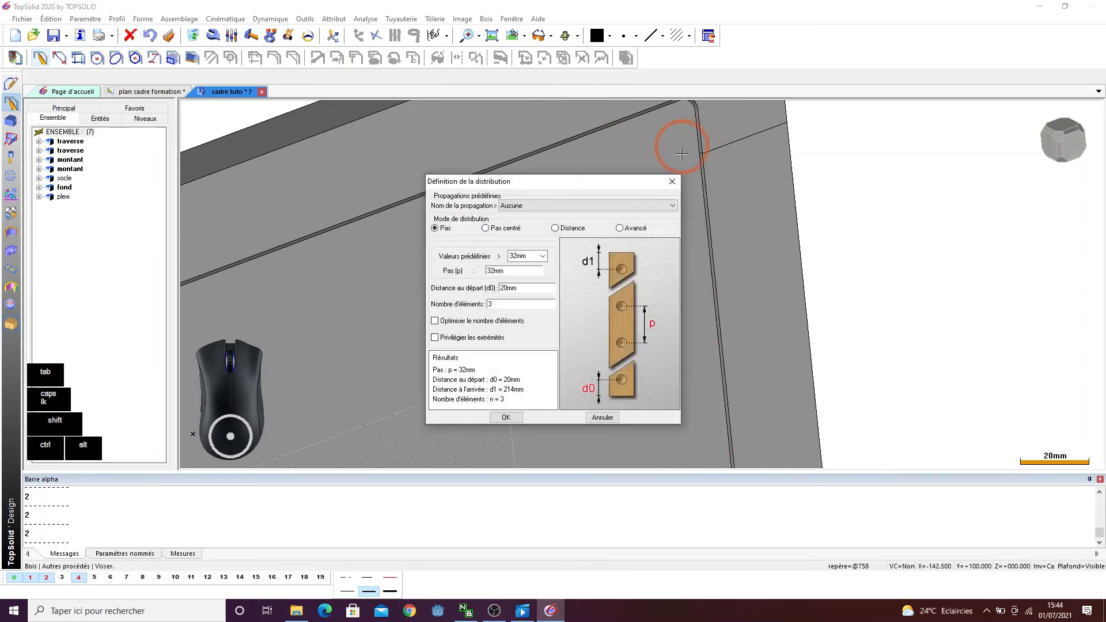
pyautogui.click(564, 229)
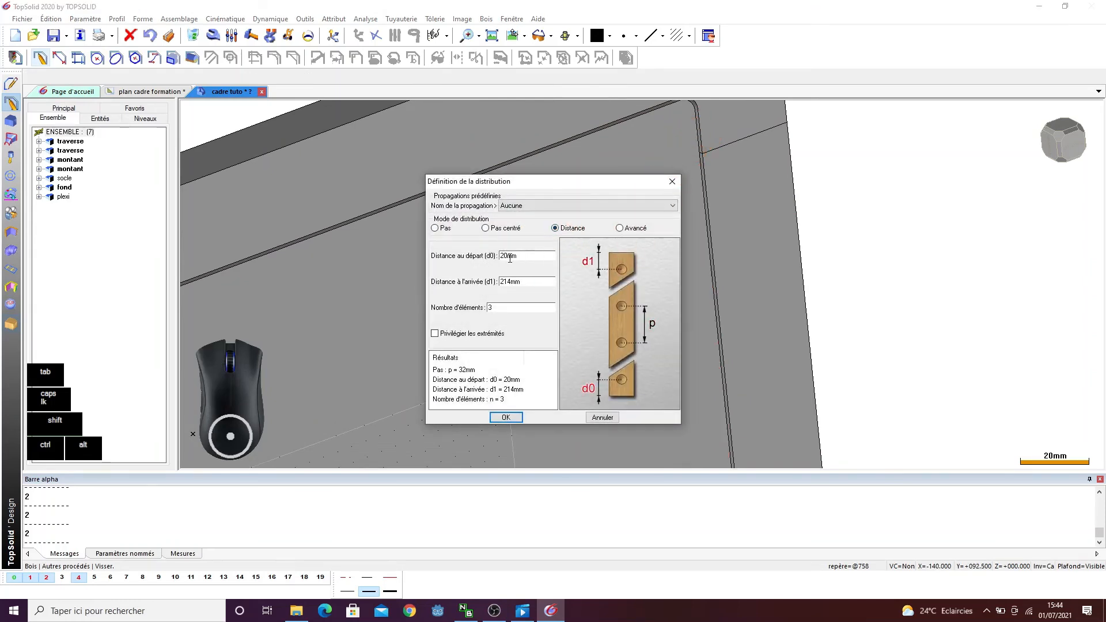
pyautogui.moveTo(524, 281); pyautogui.dragTo(454, 286)
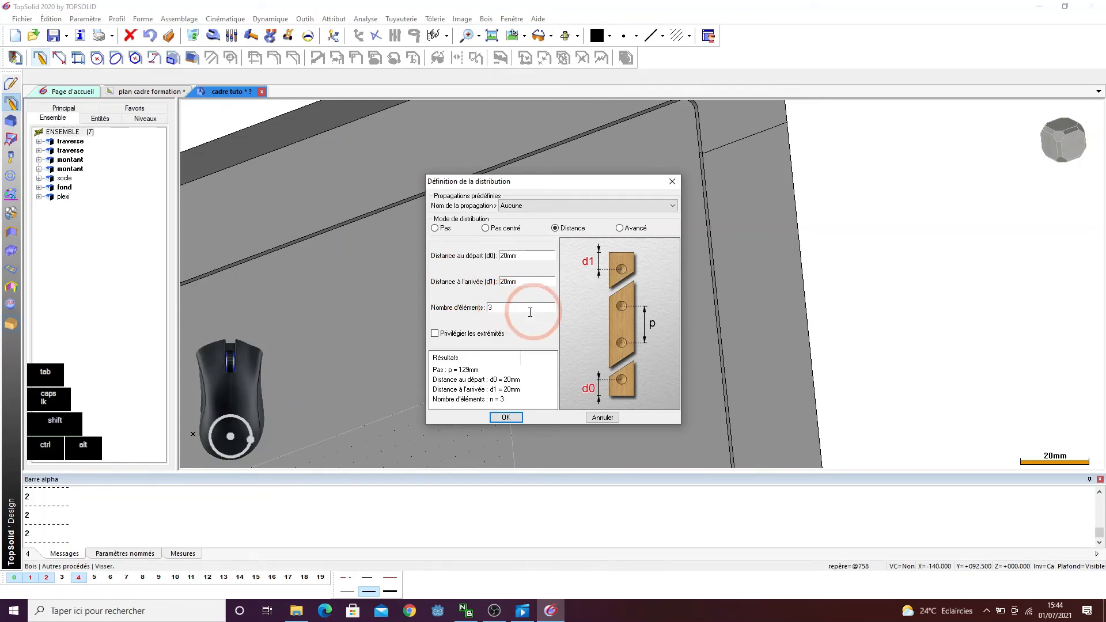
pyautogui.click(505, 417)
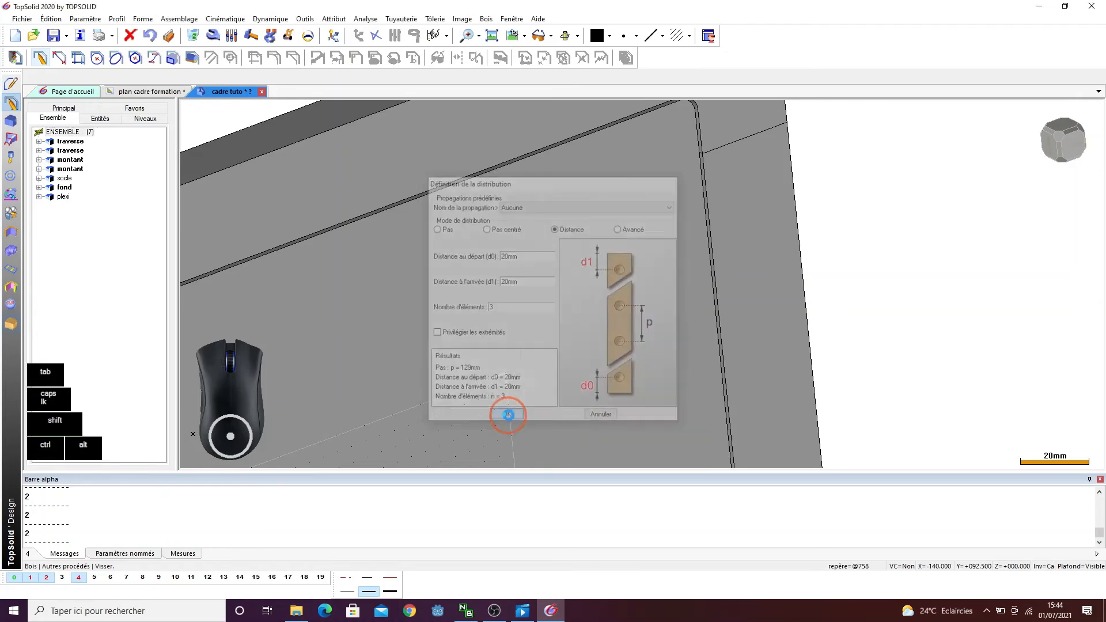
# - Copy the screw propagation onto the back panel's outer face as first support face, without a second support face
pyautogui.scroll(-3, 567, 353)
pyautogui.scroll(-2, 578, 181)
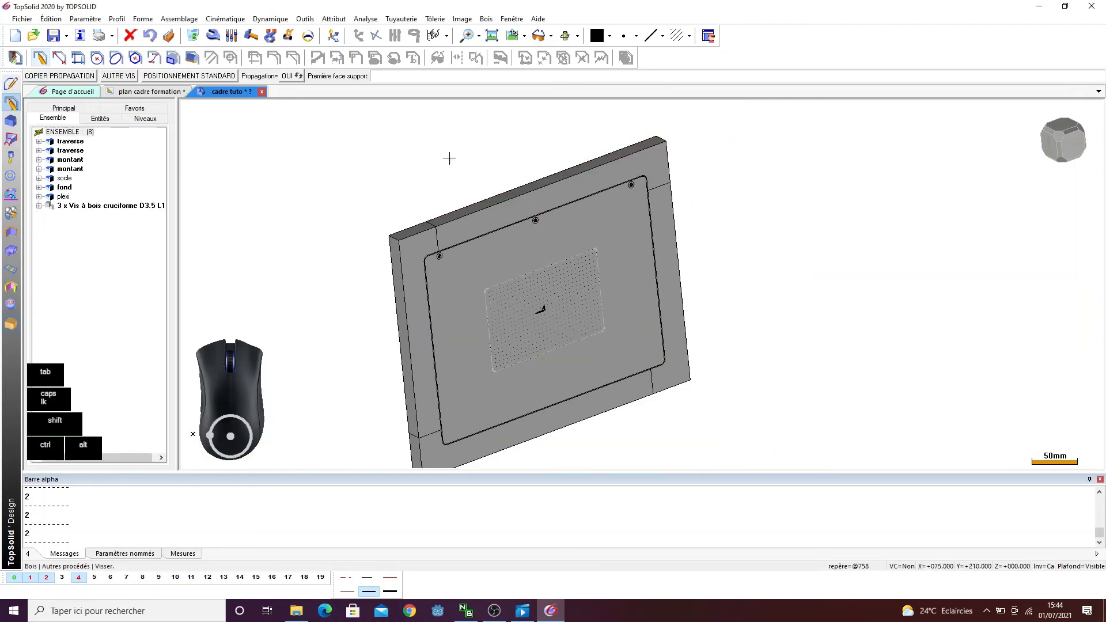
pyautogui.scroll(-2, 322, 167)
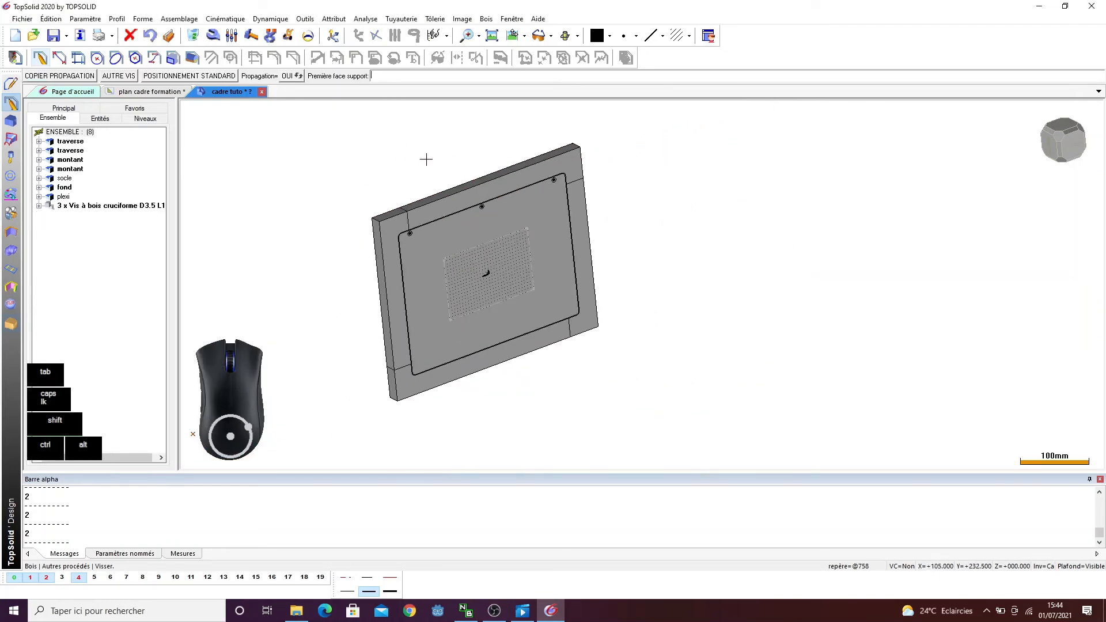
pyautogui.scroll(1, 471, 157)
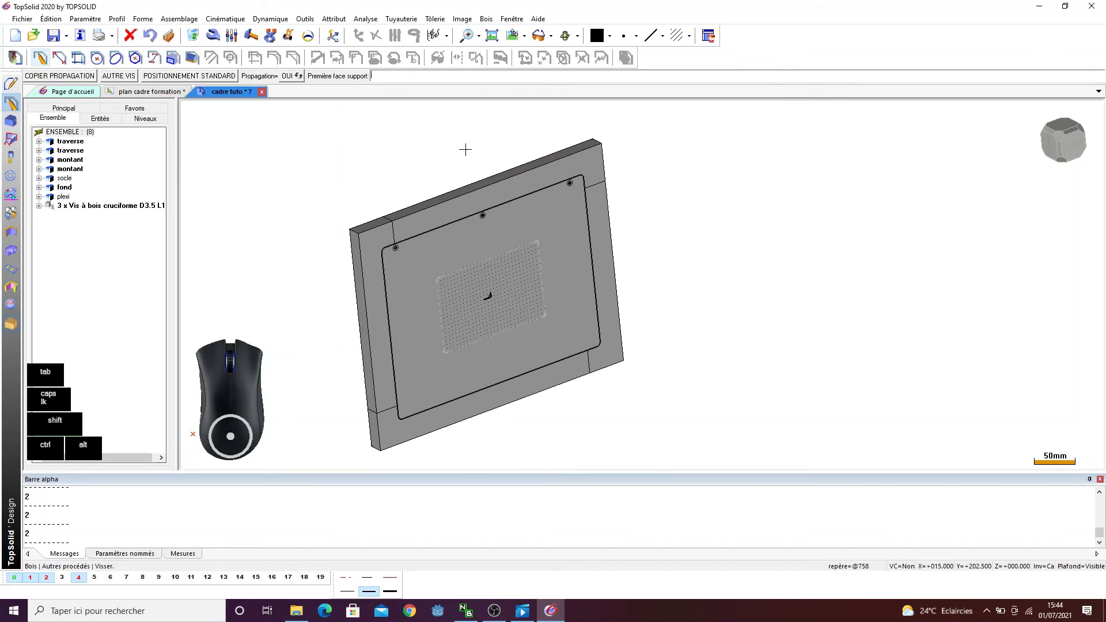
pyautogui.click(70, 76)
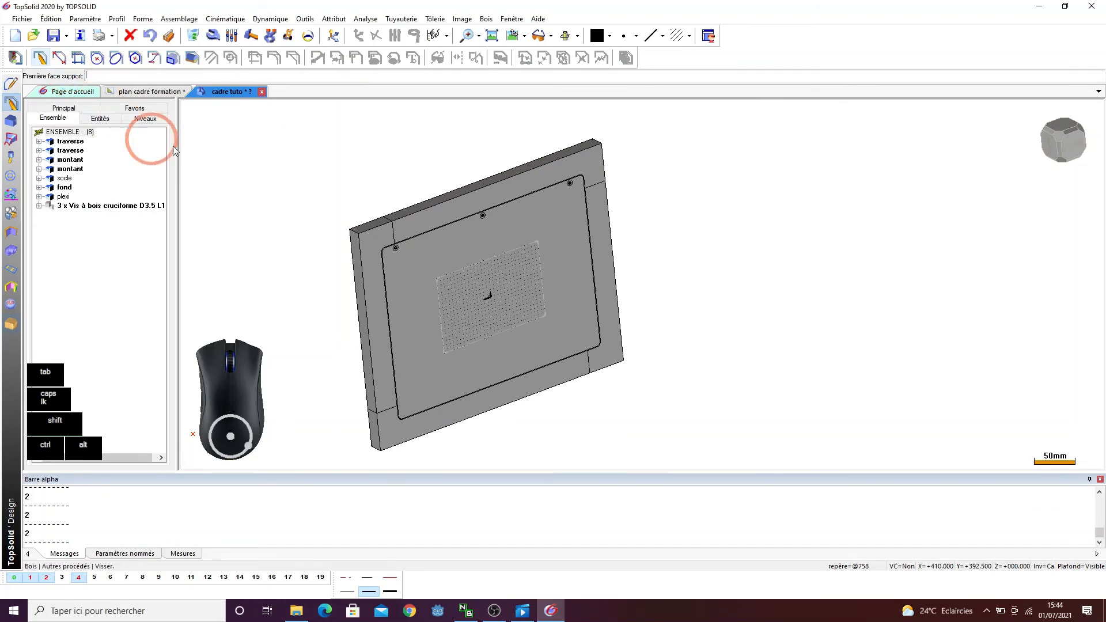
pyautogui.scroll(-2, 380, 178)
pyautogui.scroll(3, 586, 350)
pyautogui.scroll(3, 586, 350)
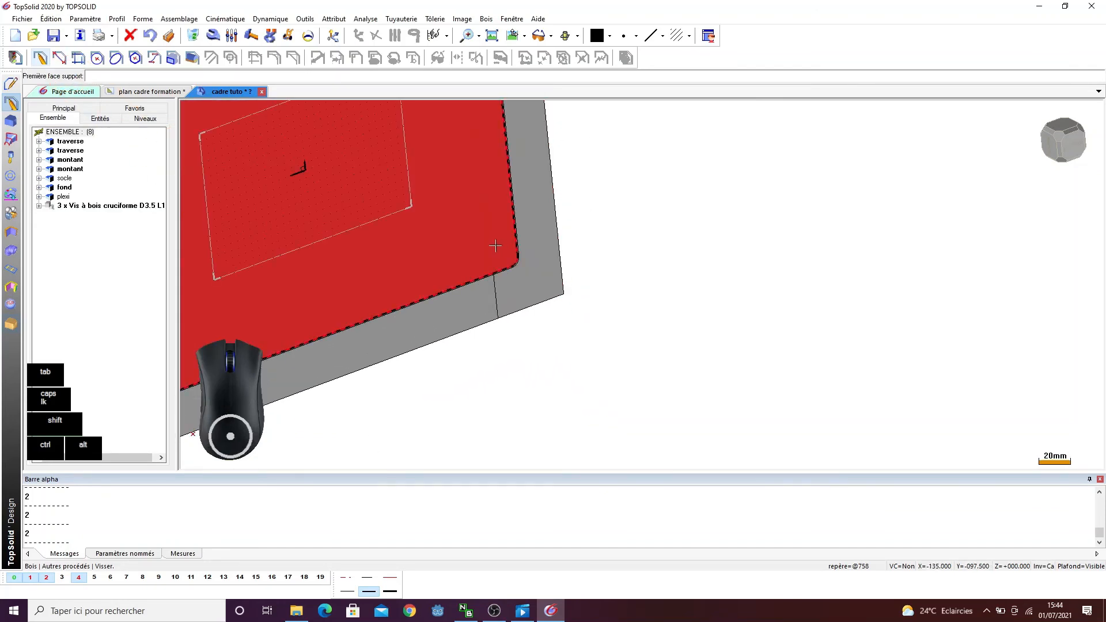
pyautogui.click(493, 246)
pyautogui.moveTo(615, 243); pyautogui.dragTo(560, 244, button='middle')
pyautogui.click(46, 75)
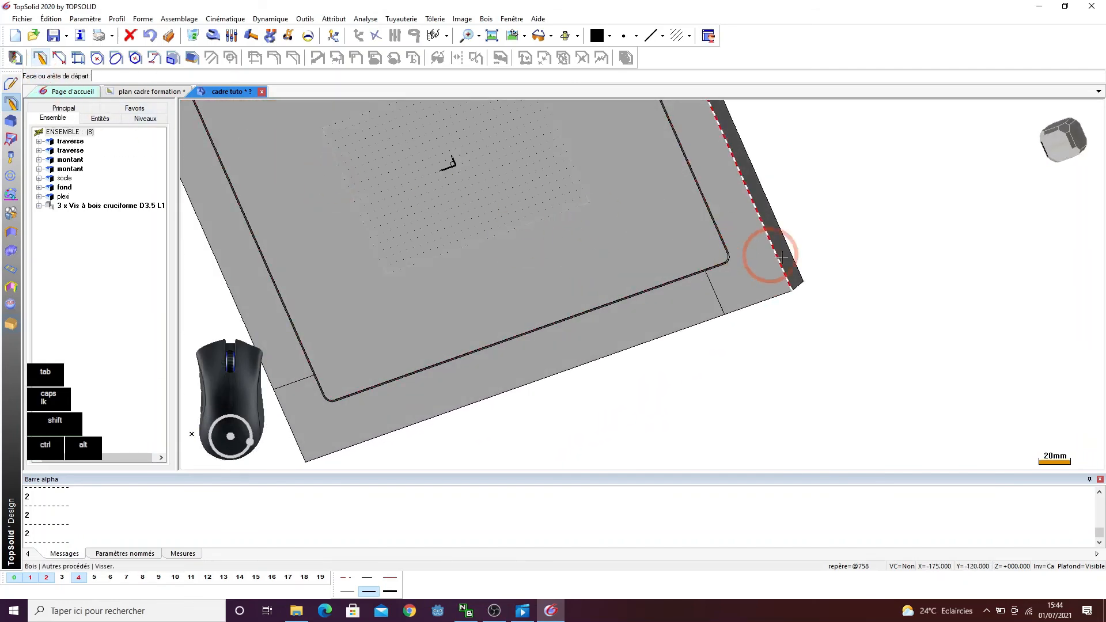
# - Place the copied screw row 5 mm from the panel's bottom edge, running from one side edge to the other
pyautogui.scroll(2, 749, 254)
pyautogui.click(643, 233)
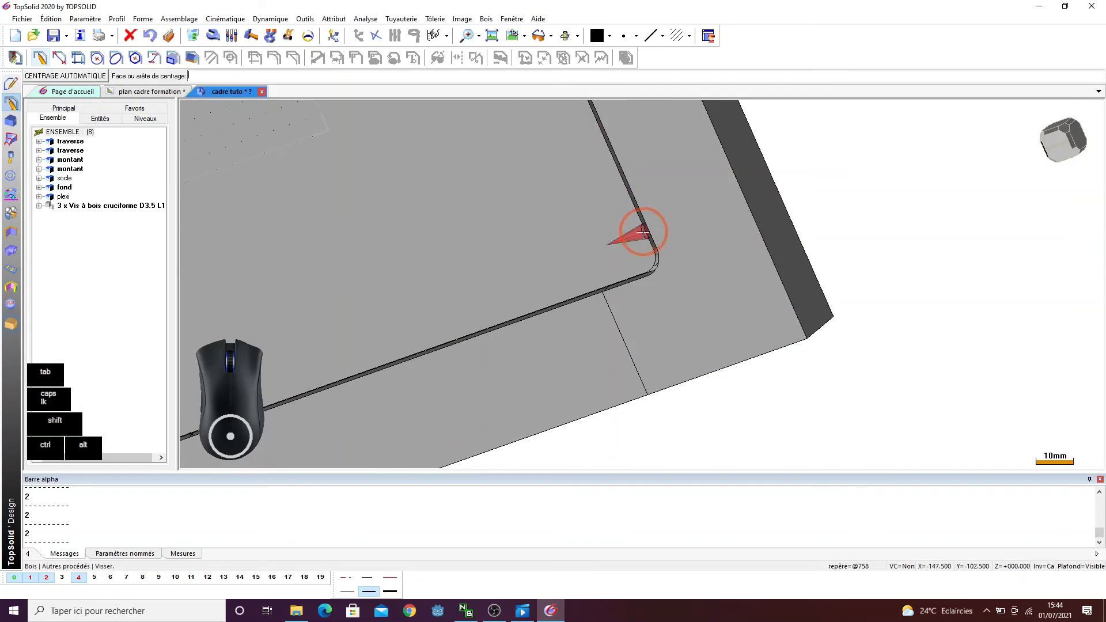
pyautogui.click(567, 292)
pyautogui.click(567, 300)
pyautogui.scroll(-2, 461, 242)
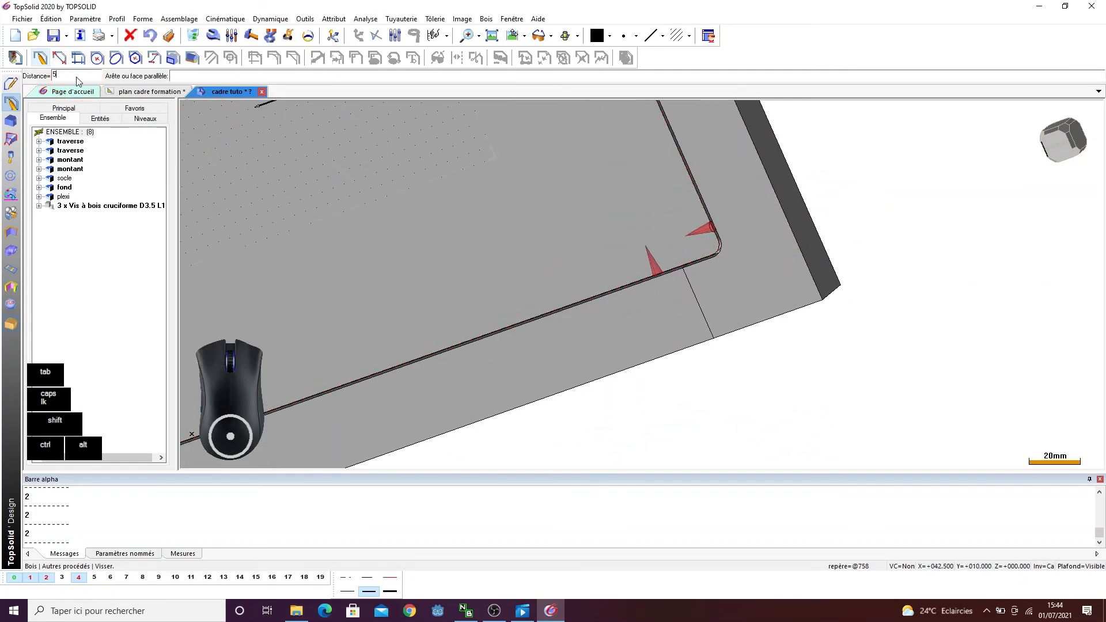
pyautogui.press('Return')
pyautogui.scroll(-3, 821, 242)
pyautogui.keyDown('ctrl'); pyautogui.moveTo(421, 321); pyautogui.dragTo(511, 334); pyautogui.keyUp('ctrl')
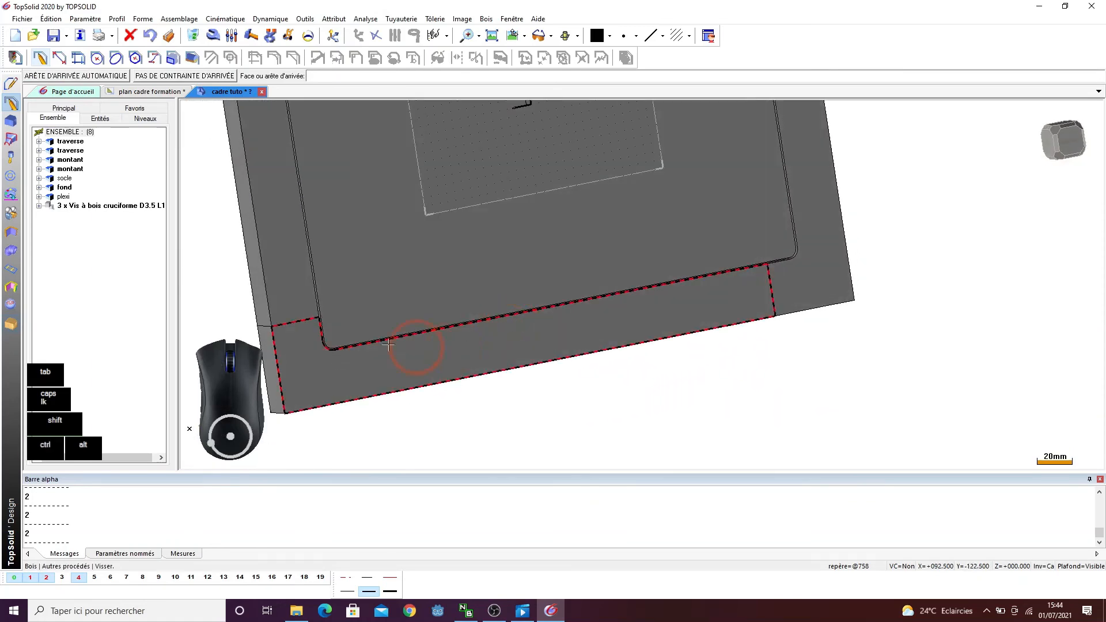
pyautogui.scroll(2, 388, 344)
pyautogui.click(355, 323)
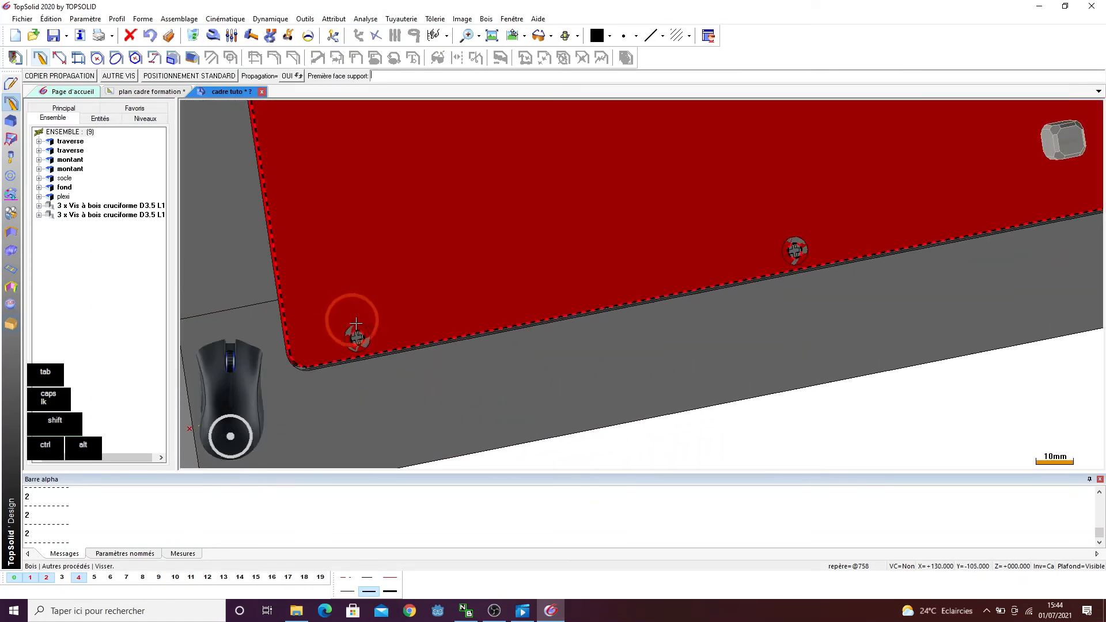
# - Examine the screw positions in the front view of the plan cadre formation drawing, and return to the cadre tuto model
pyautogui.scroll(-6, 356, 323)
pyautogui.scroll(1, 558, 286)
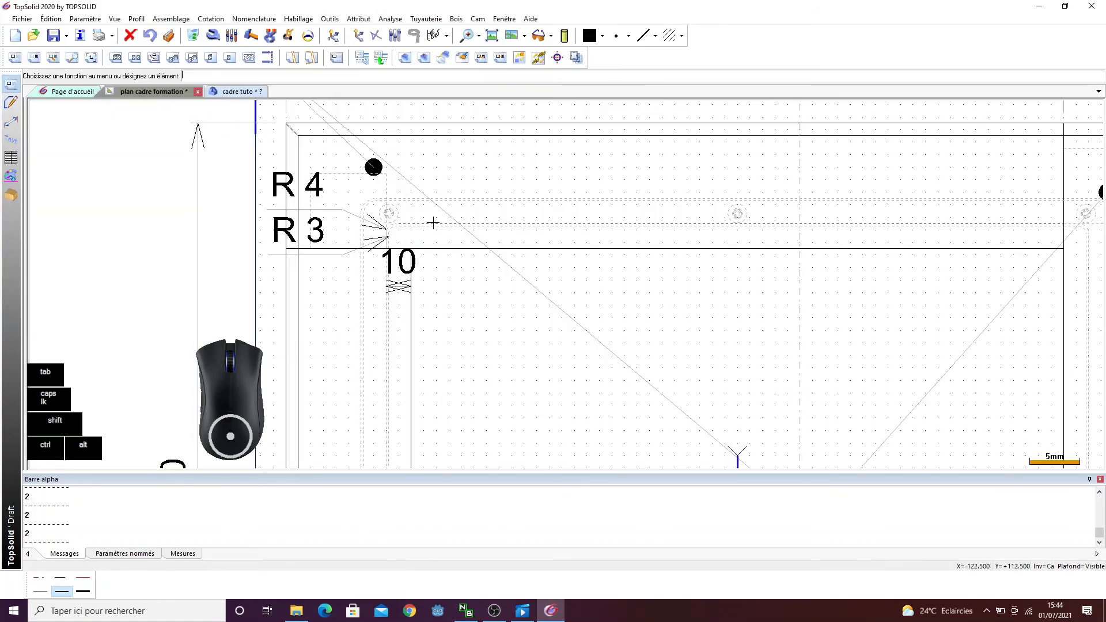
pyautogui.scroll(-6, 450, 195)
pyautogui.scroll(3, 466, 311)
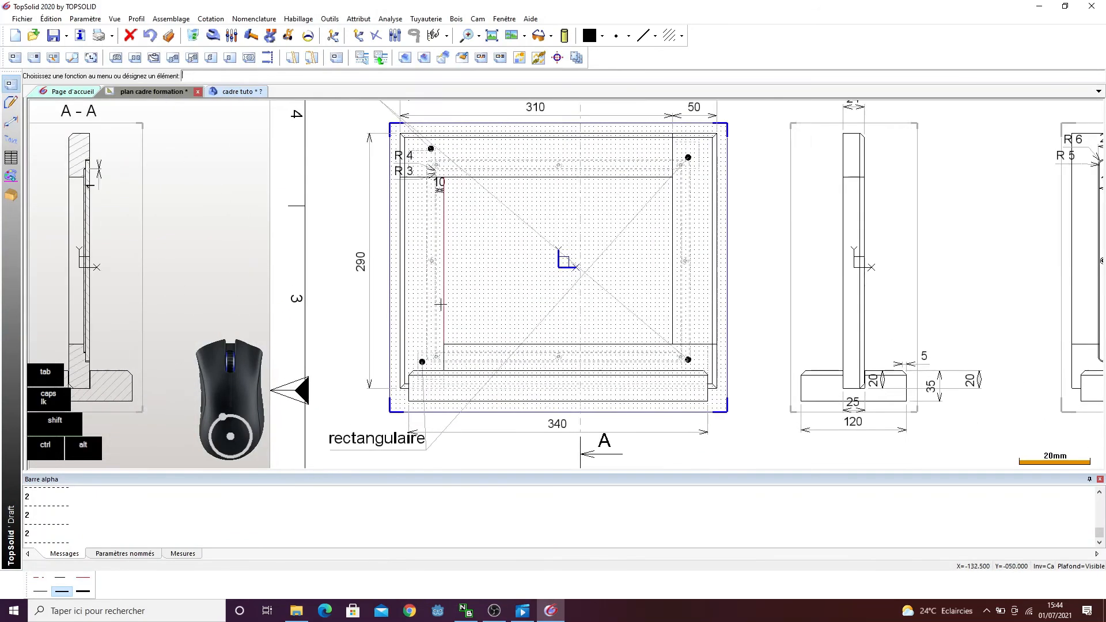
pyautogui.click(236, 95)
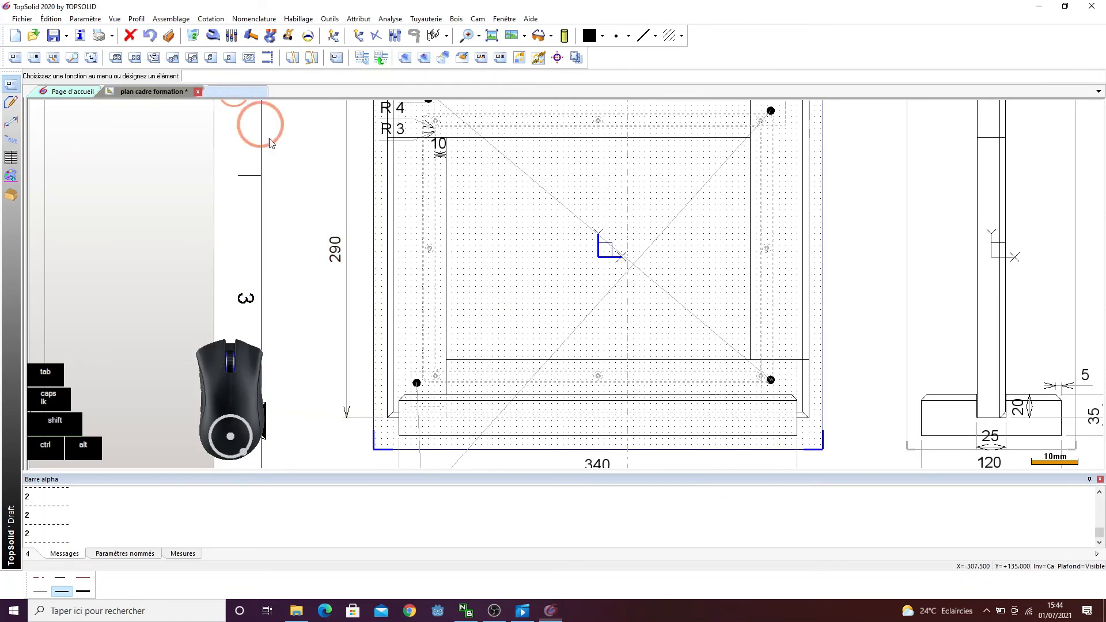
# - Start another Visser assembly with the same wood screw on the back panel's outer face, without a second support face
pyautogui.scroll(1, 298, 201)
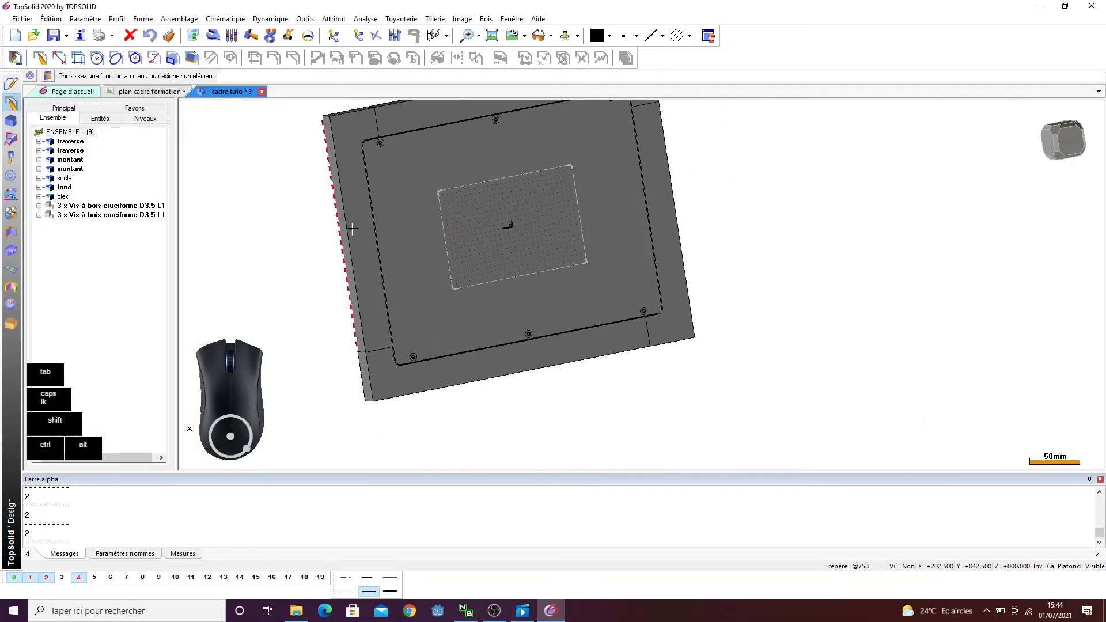
pyautogui.click(485, 18)
pyautogui.click(573, 242)
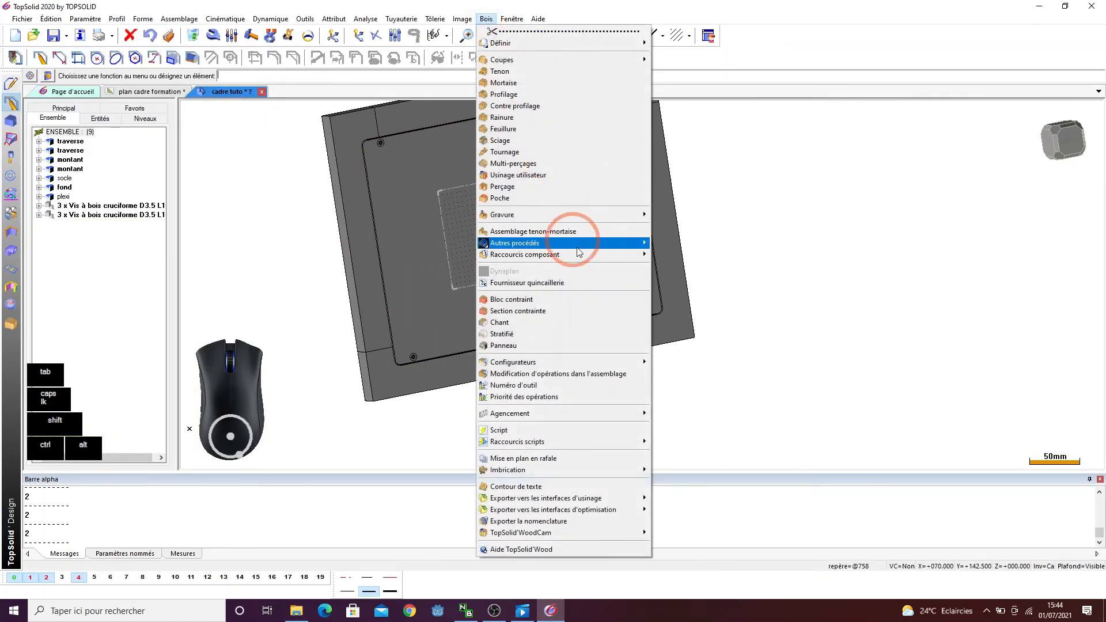
pyautogui.click(660, 248)
pyautogui.click(686, 289)
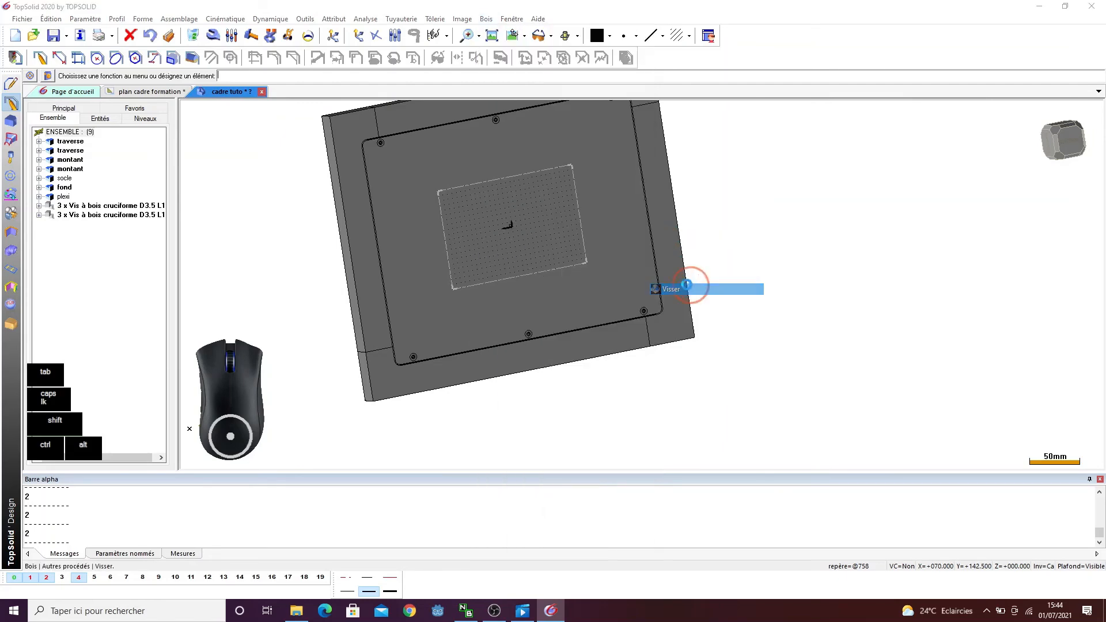
pyautogui.click(505, 437)
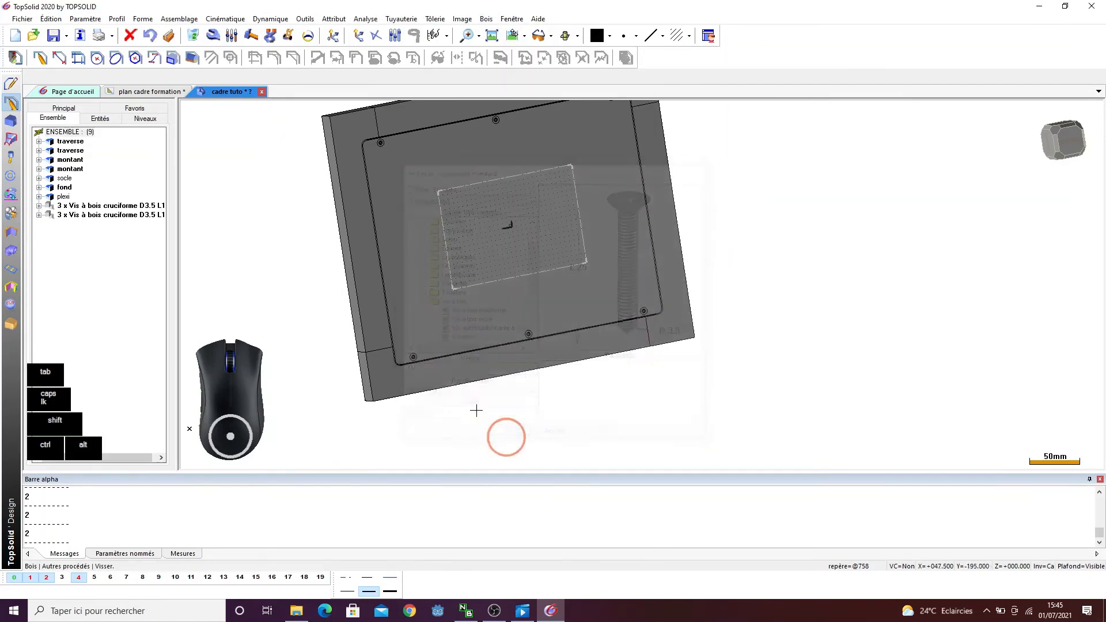
pyautogui.click(388, 264)
pyautogui.click(33, 75)
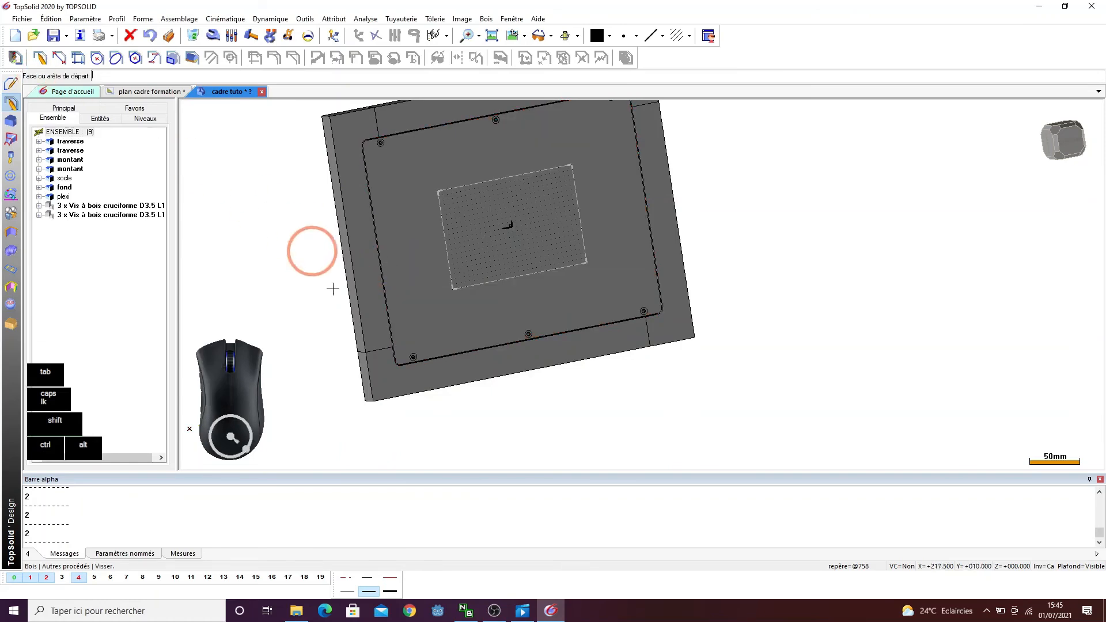
# - Set the panel's bottom edge as the start edge and its adjacent side edge as the centering edge at a 5 mm distance
pyautogui.moveTo(308, 250); pyautogui.dragTo(366, 388)
pyautogui.scroll(4, 379, 340)
pyautogui.scroll(5, 379, 340)
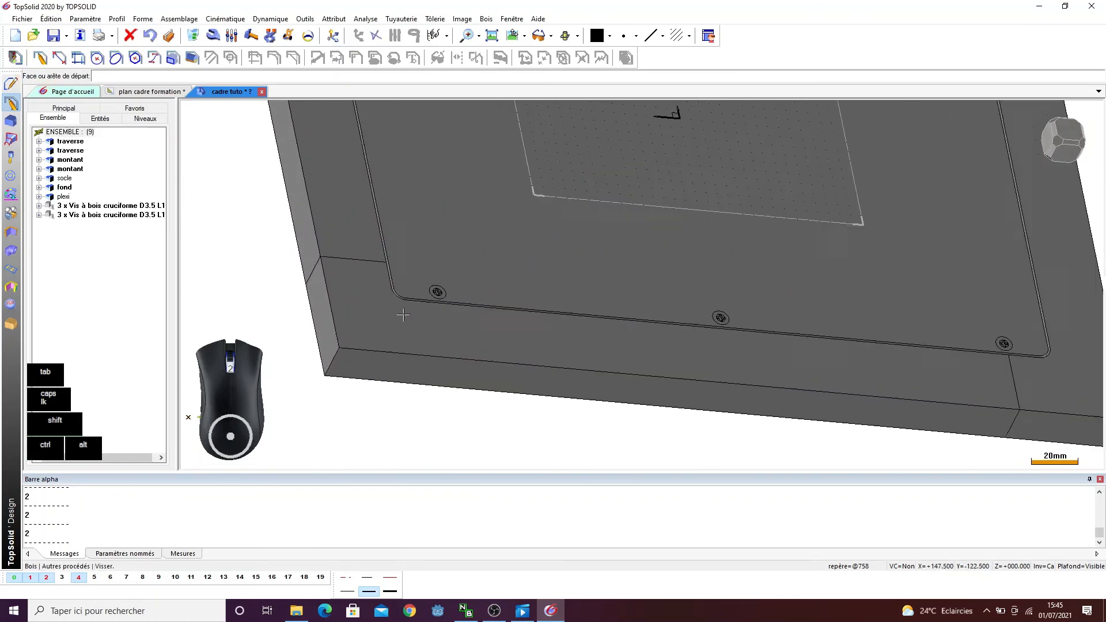
pyautogui.click(435, 281)
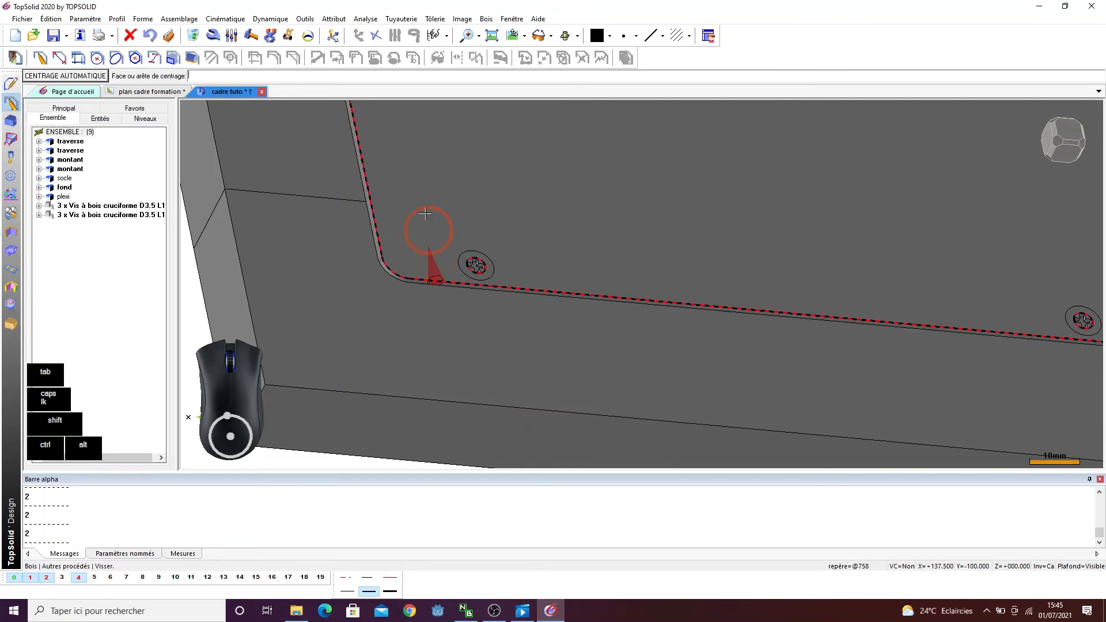
pyautogui.click(367, 175)
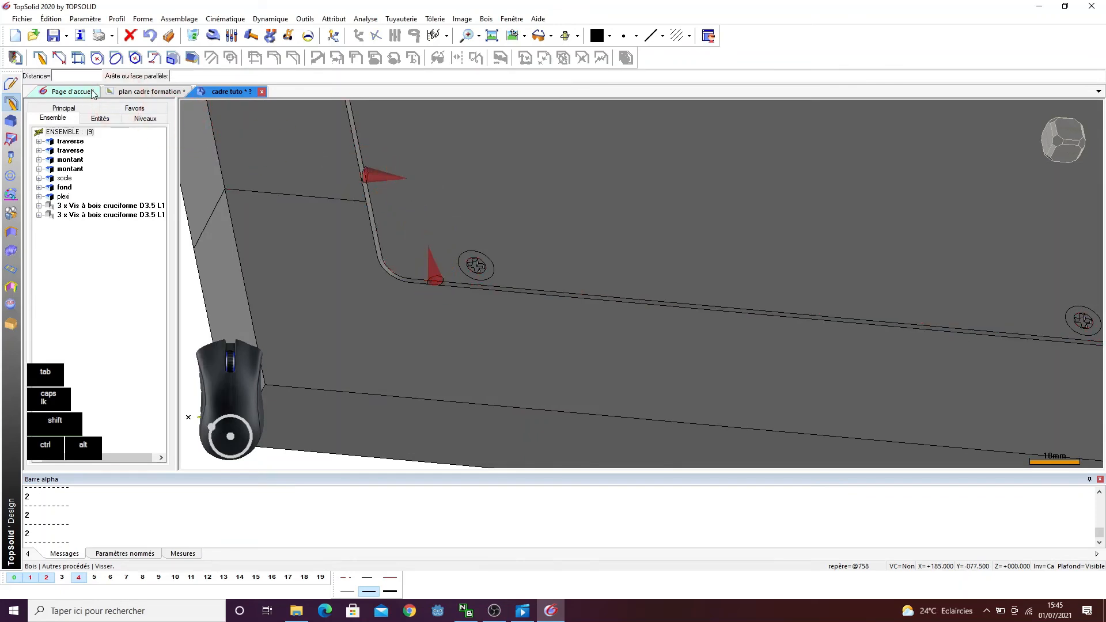
pyautogui.click(92, 75)
pyautogui.write('5')
pyautogui.press('Return')
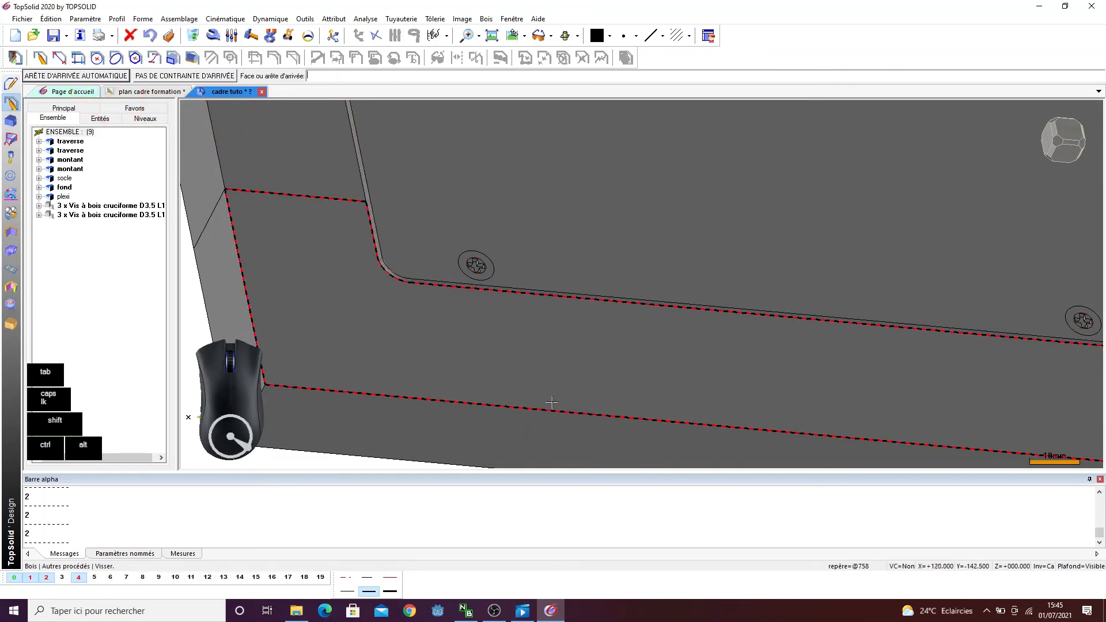
# - Set the panel's top edge as the end edge and distribute a single screw in Pas centré mode
pyautogui.scroll(-4, 512, 221)
pyautogui.scroll(5, 513, 221)
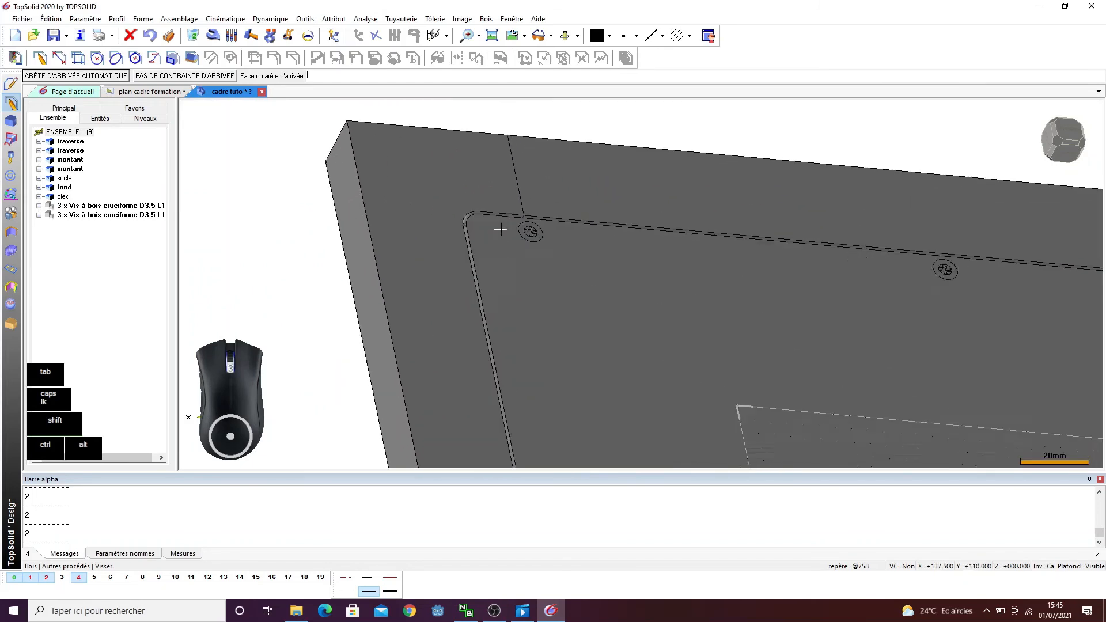
pyautogui.click(495, 219)
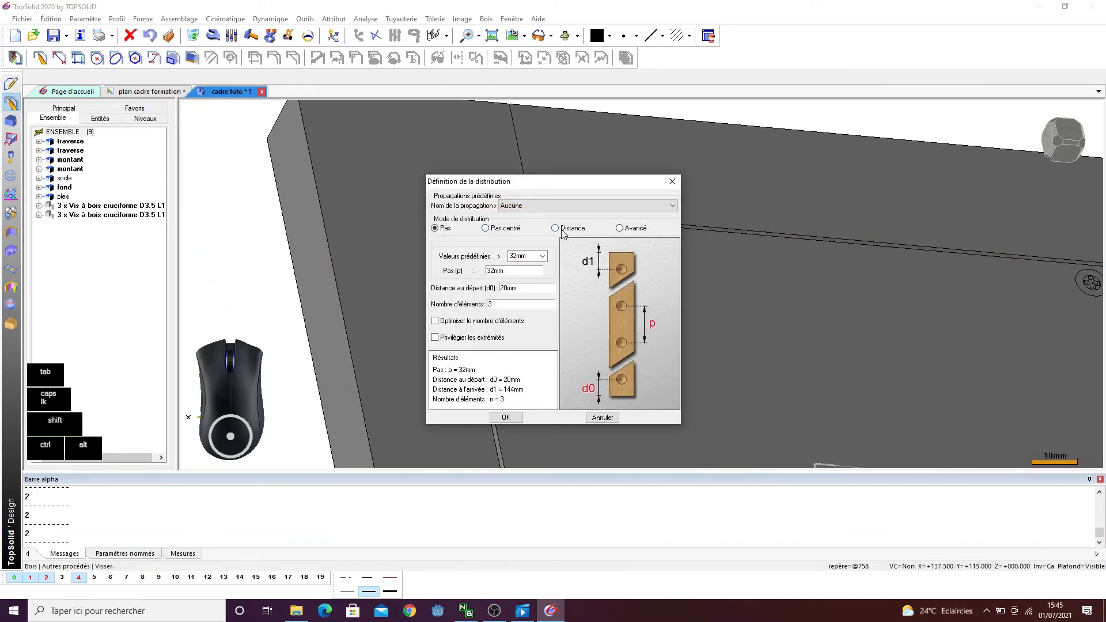
pyautogui.click(511, 230)
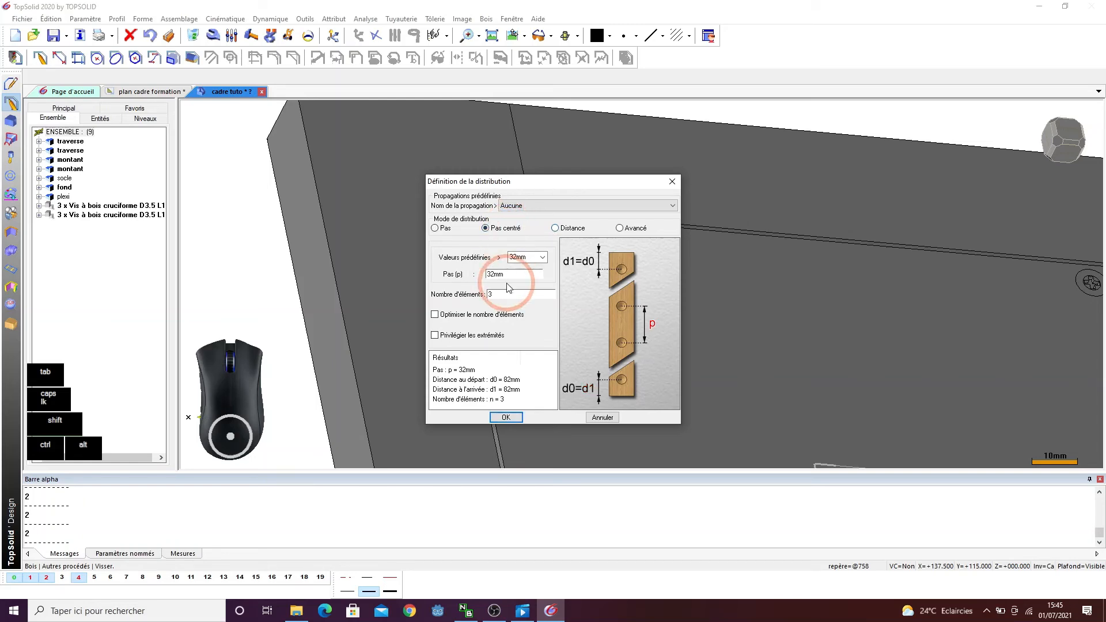
pyautogui.click(428, 298)
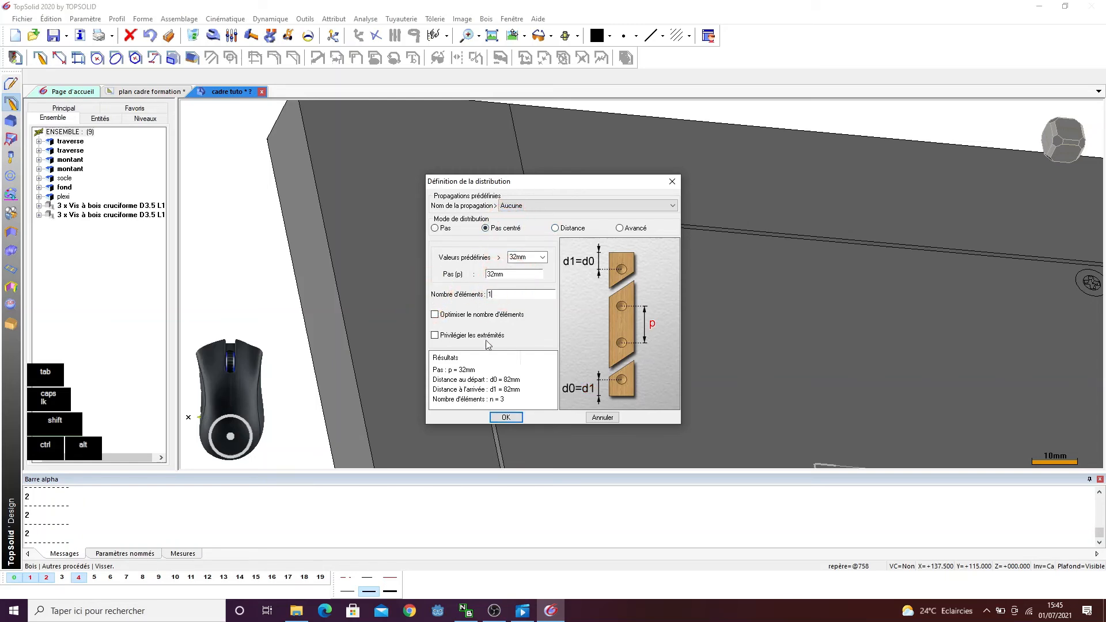
pyautogui.click(505, 417)
# - Copy the single screw's propagation onto the back panel's outer face, without a second support face
pyautogui.scroll(-4, 442, 187)
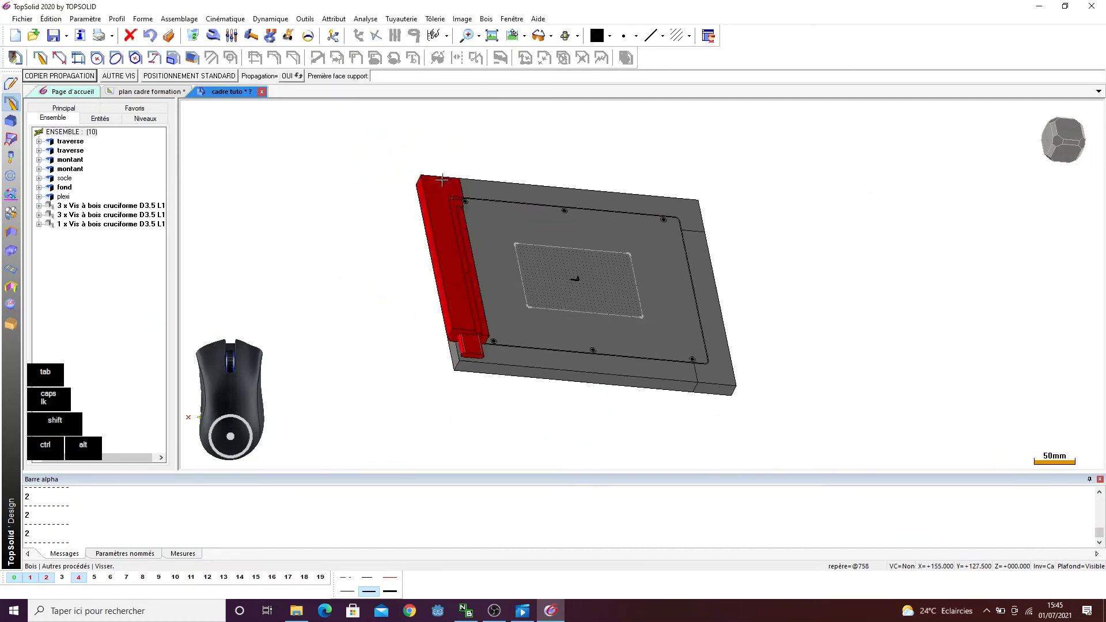
pyautogui.click(79, 80)
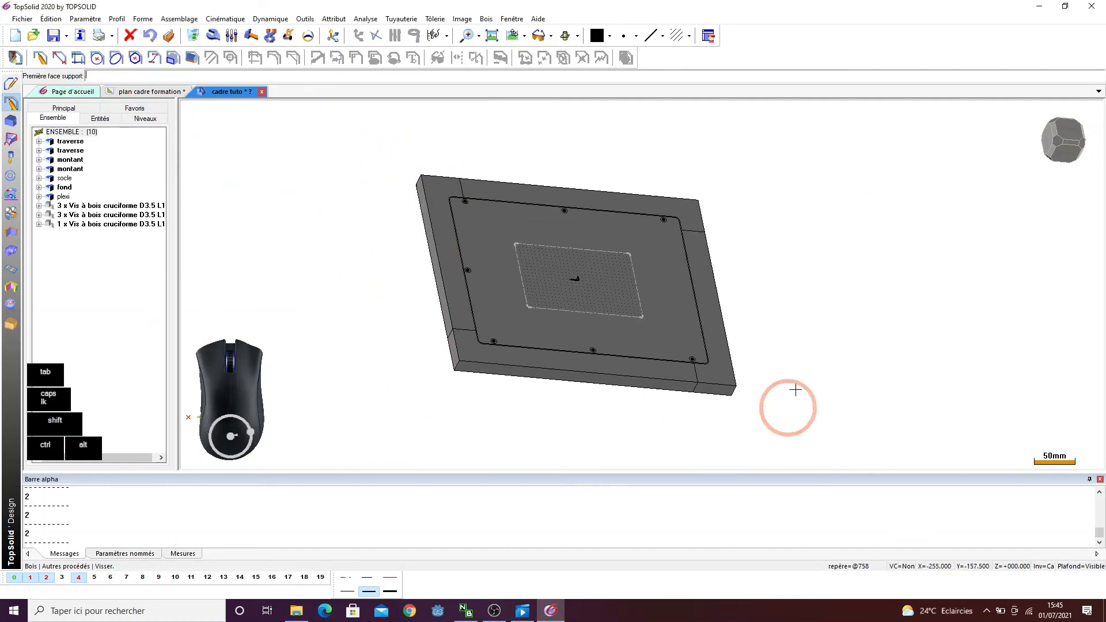
pyautogui.scroll(4, 777, 380)
pyautogui.click(580, 286)
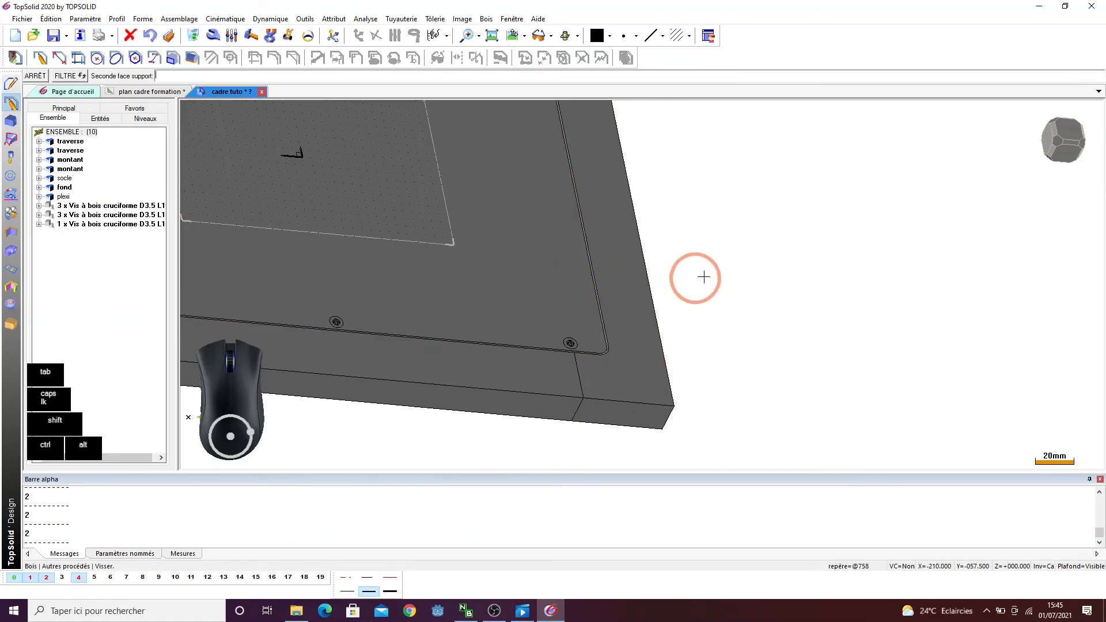
pyautogui.rightClick(729, 242)
pyautogui.scroll(3, 615, 365)
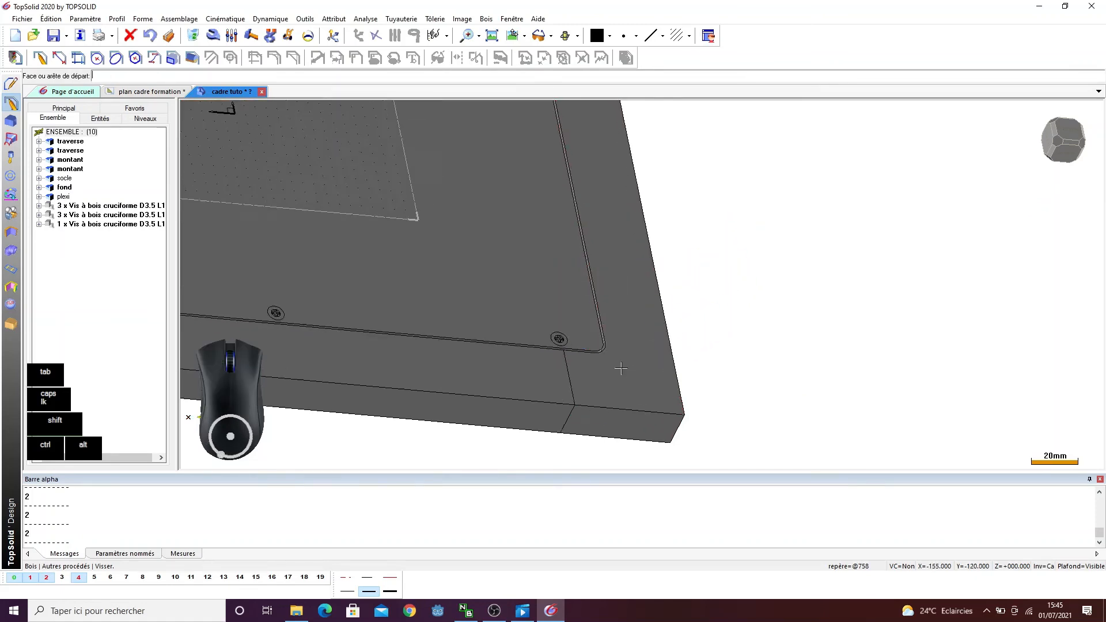
# - Place the copied screw 5 mm from the panel's opposite side edge, running from the bottom edge to the top edge
pyautogui.click(554, 341)
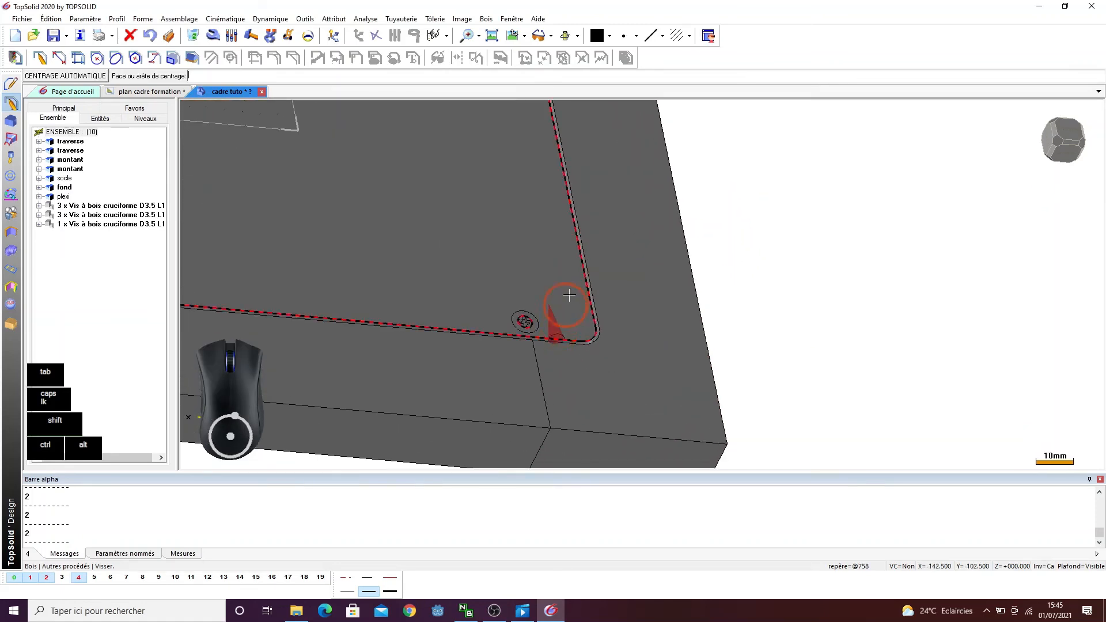
pyautogui.click(580, 268)
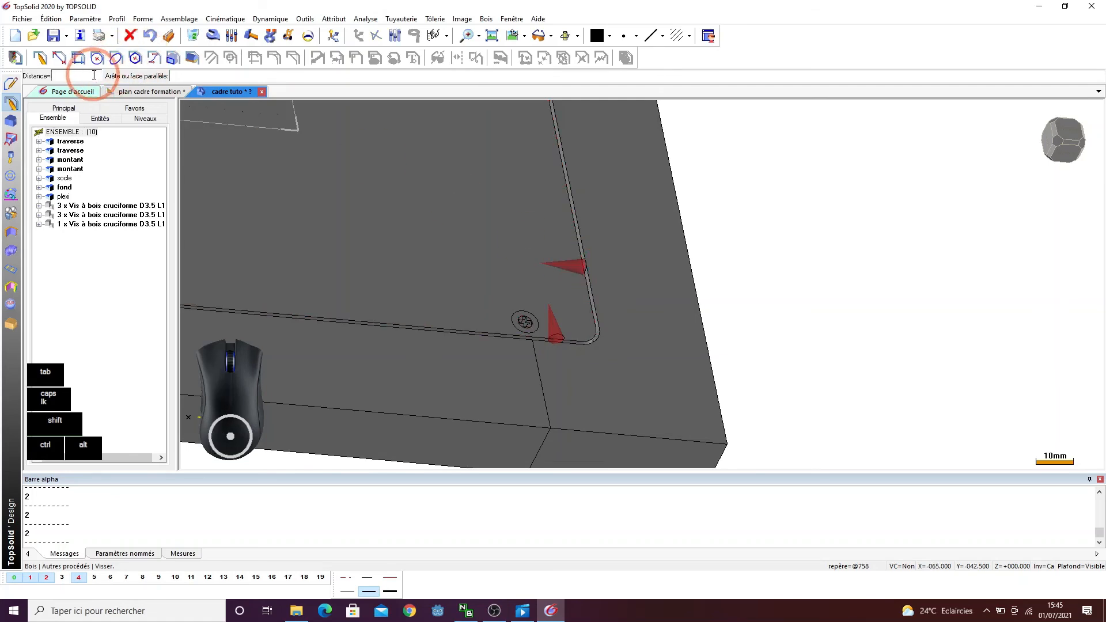
pyautogui.write('5')
pyautogui.press('Return')
pyautogui.scroll(-3, 572, 145)
pyautogui.scroll(3, 572, 145)
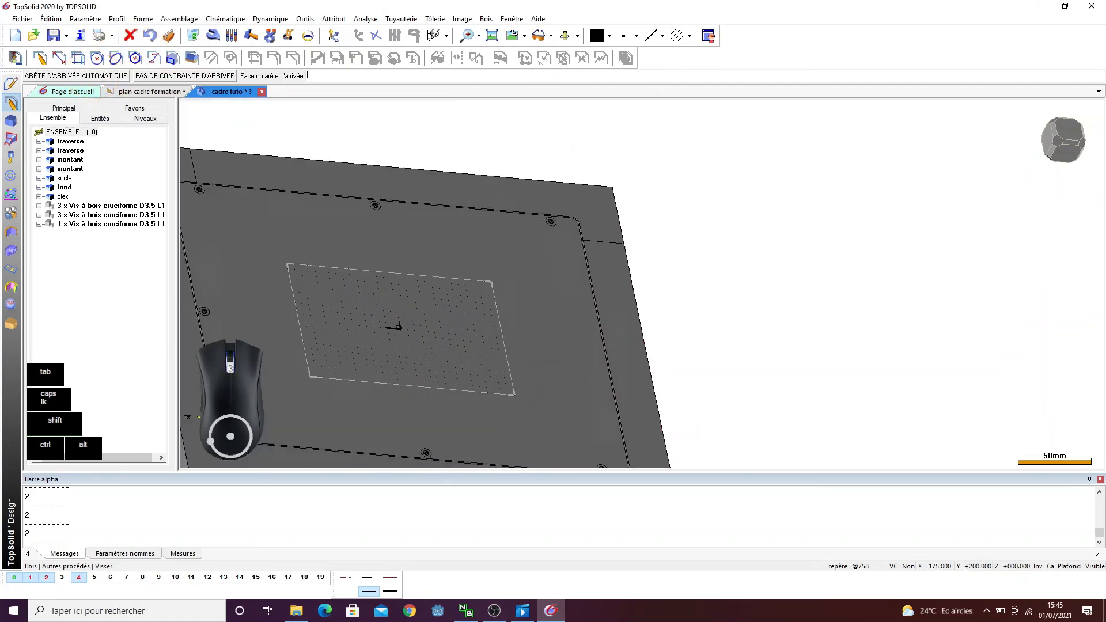
pyautogui.scroll(1, 562, 226)
pyautogui.click(550, 265)
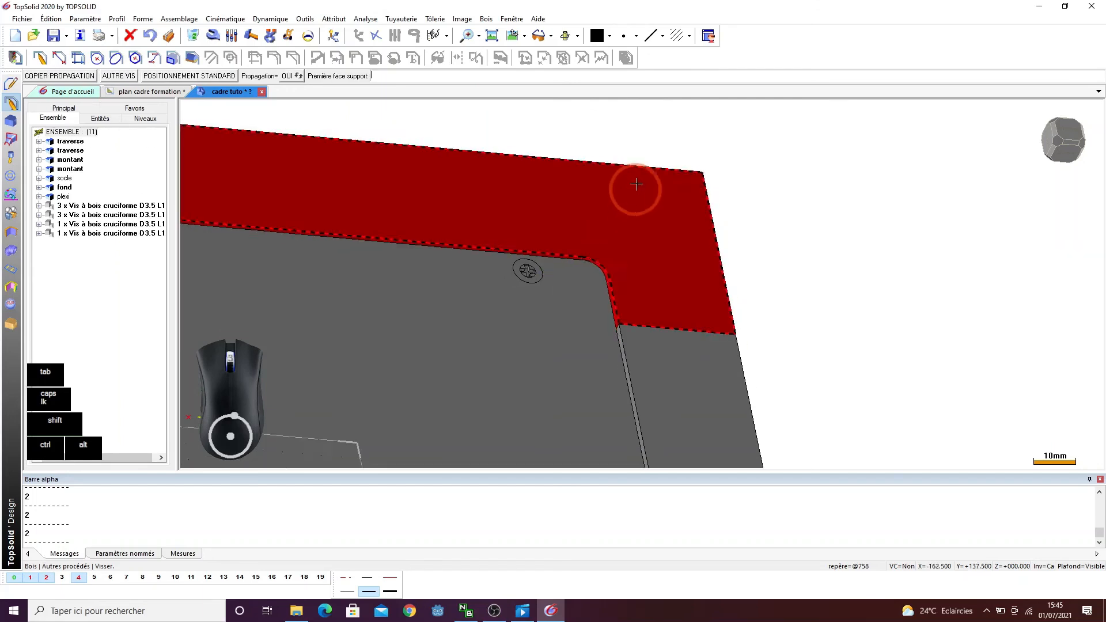
# - Examine the screw layout on the back panel and identify the first three-screw set from the assembly tree
pyautogui.scroll(-5, 635, 184)
pyautogui.keyDown('ctrl'); pyautogui.moveTo(610, 165); pyautogui.dragTo(794, 222); pyautogui.keyUp('ctrl')
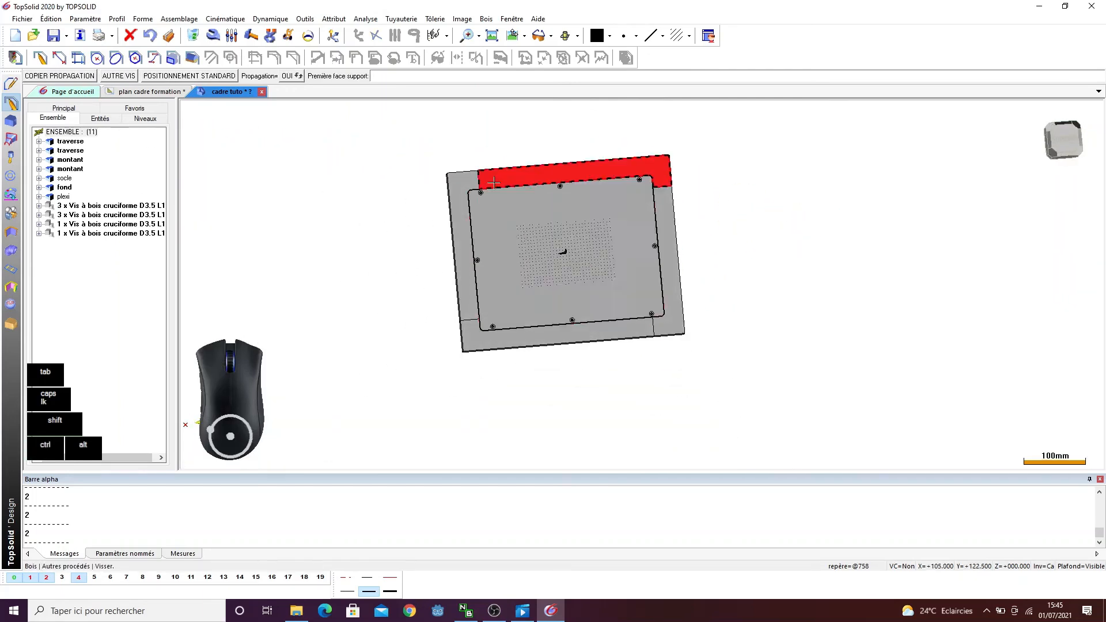
pyautogui.scroll(5, 461, 182)
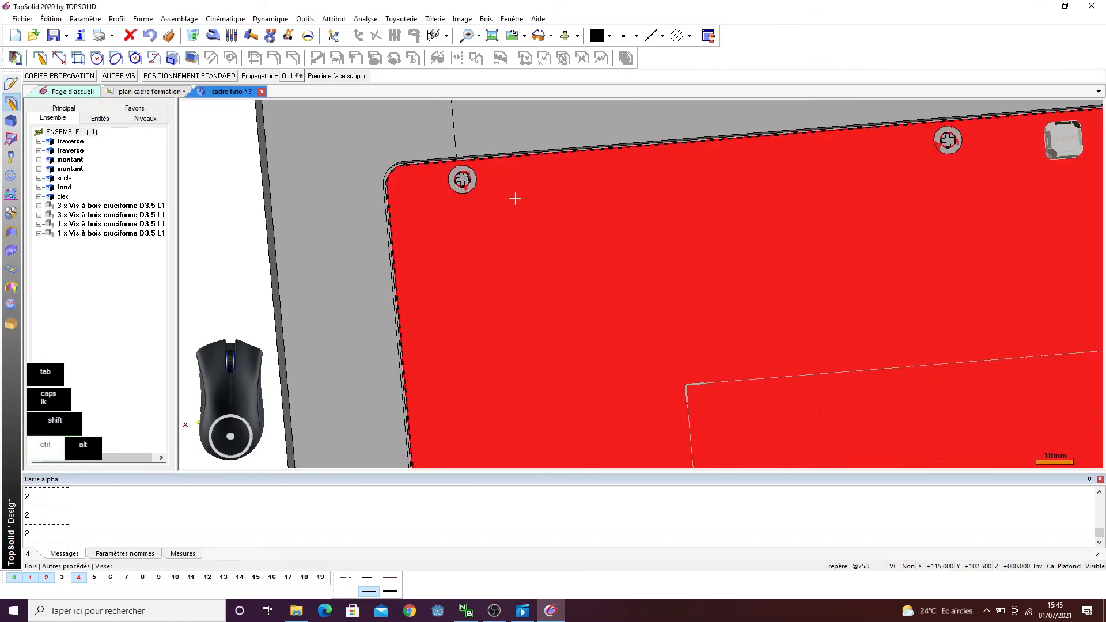
pyautogui.moveTo(514, 197)
pyautogui.keyDown('ctrl'); pyautogui.mouseDown()
pyautogui.moveTo(494, 200)
pyautogui.moveTo(514, 198)
pyautogui.mouseUp(); pyautogui.keyUp('ctrl')
pyautogui.scroll(-3, 366, 155)
pyautogui.scroll(-5, 494, 200)
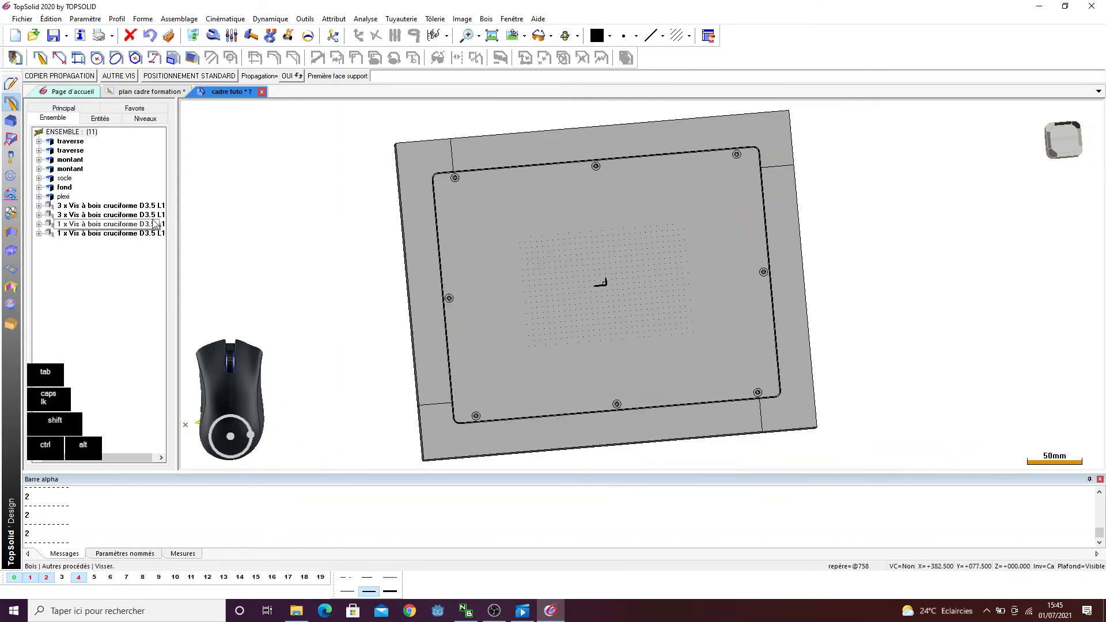
pyautogui.moveTo(177, 196); pyautogui.dragTo(265, 193)
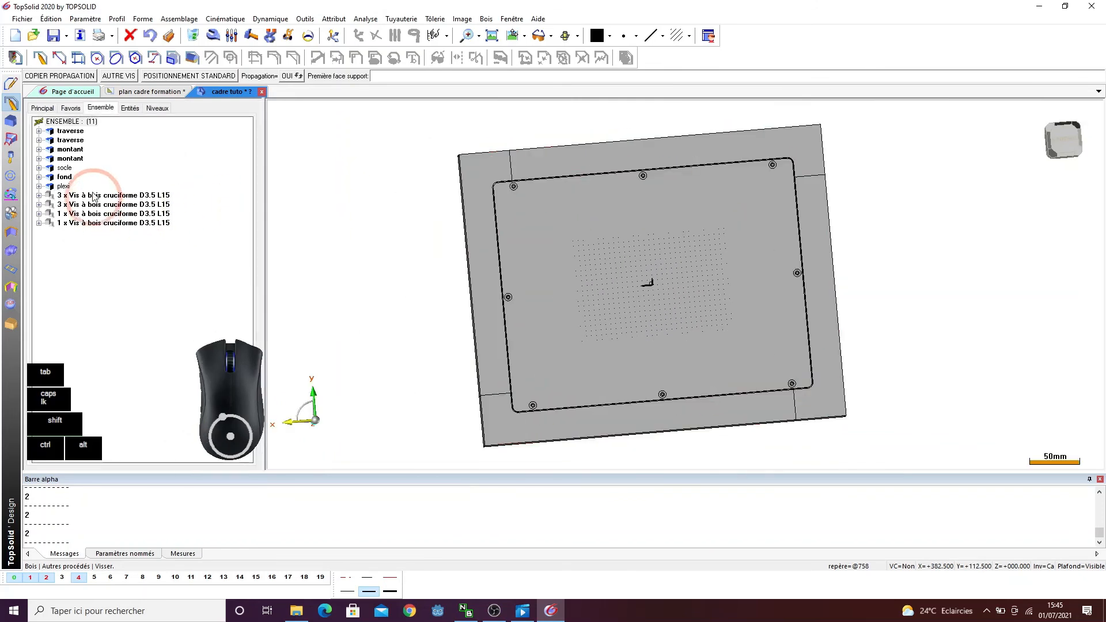
pyautogui.click(41, 195)
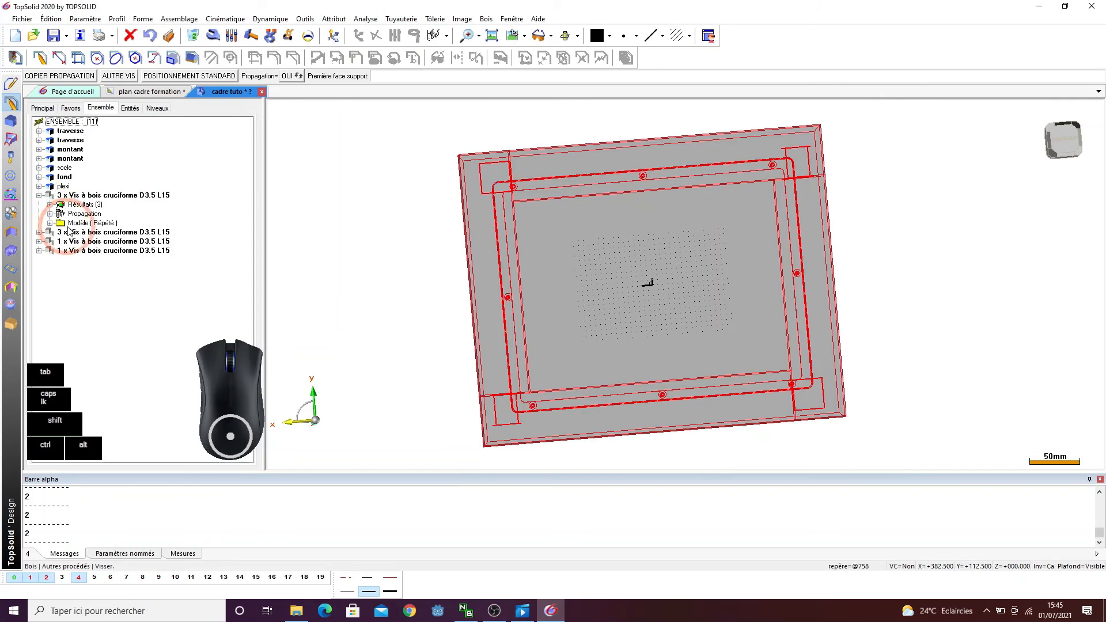
pyautogui.click(39, 196)
pyautogui.click(104, 196)
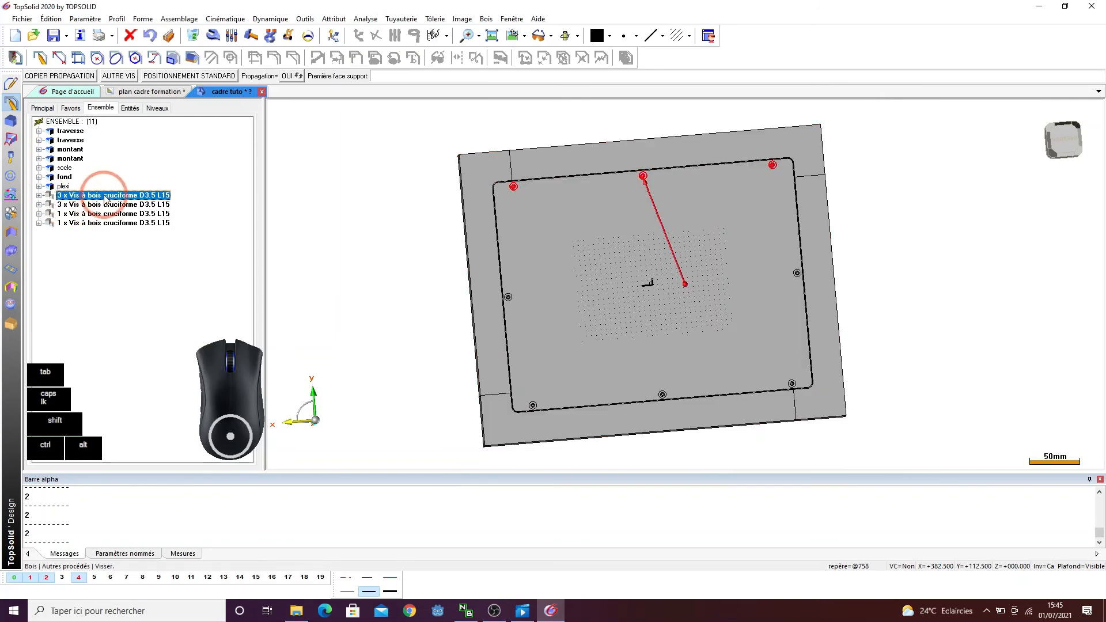
# - Set the top screw row's distance to the start constraint to 30 mm in its propagation parameters
pyautogui.click(39, 196)
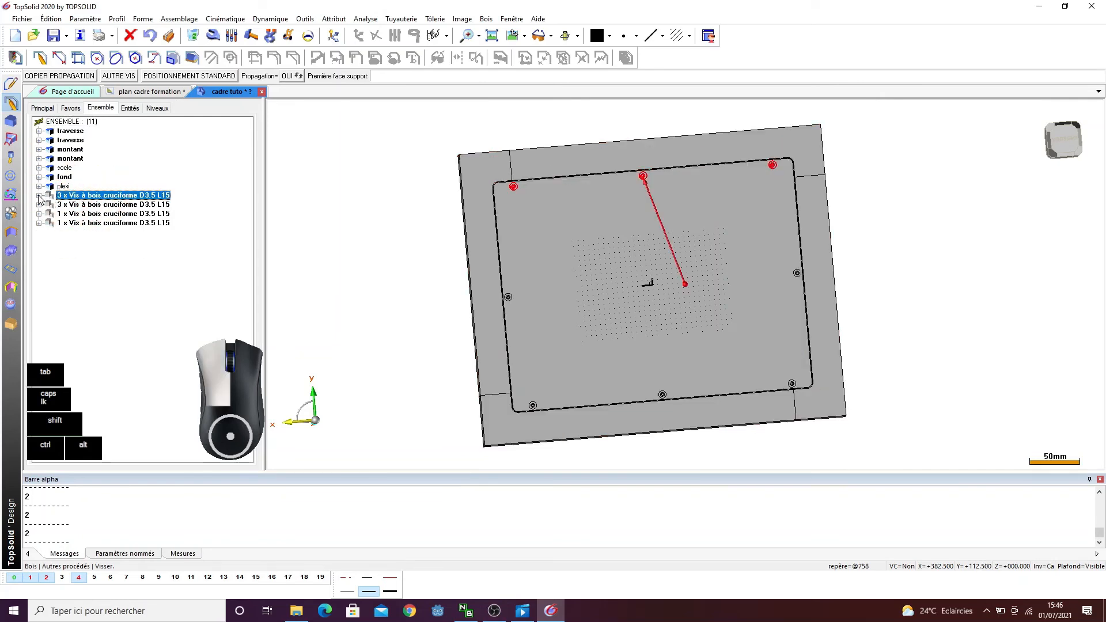
pyautogui.click(50, 213)
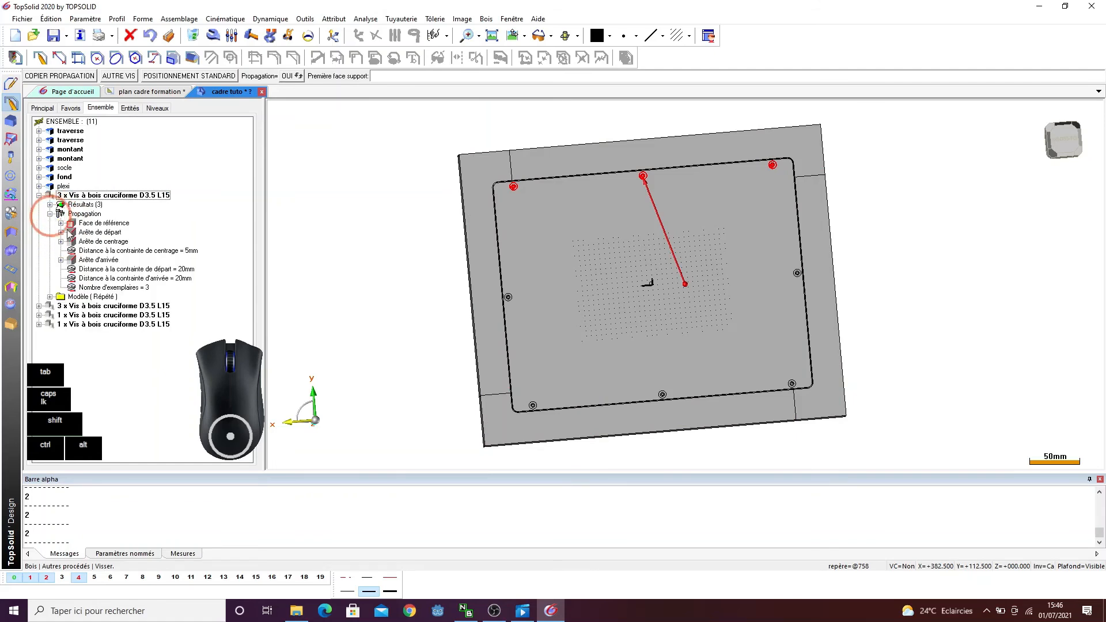
pyautogui.click(178, 232)
pyautogui.doubleClick(188, 271)
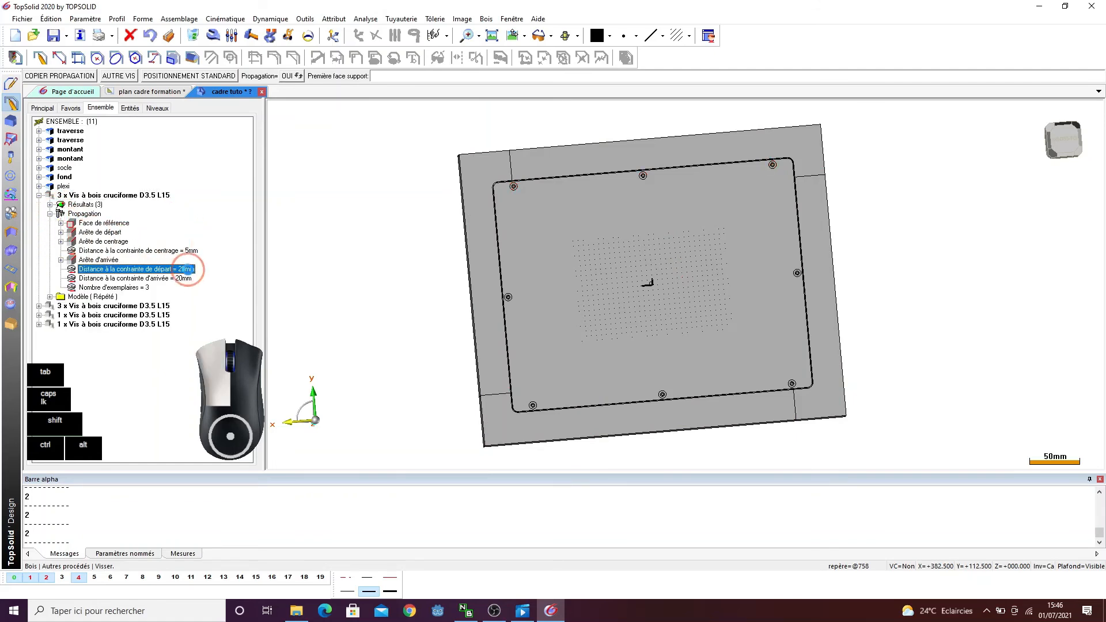
pyautogui.write('30')
pyautogui.press('Return')
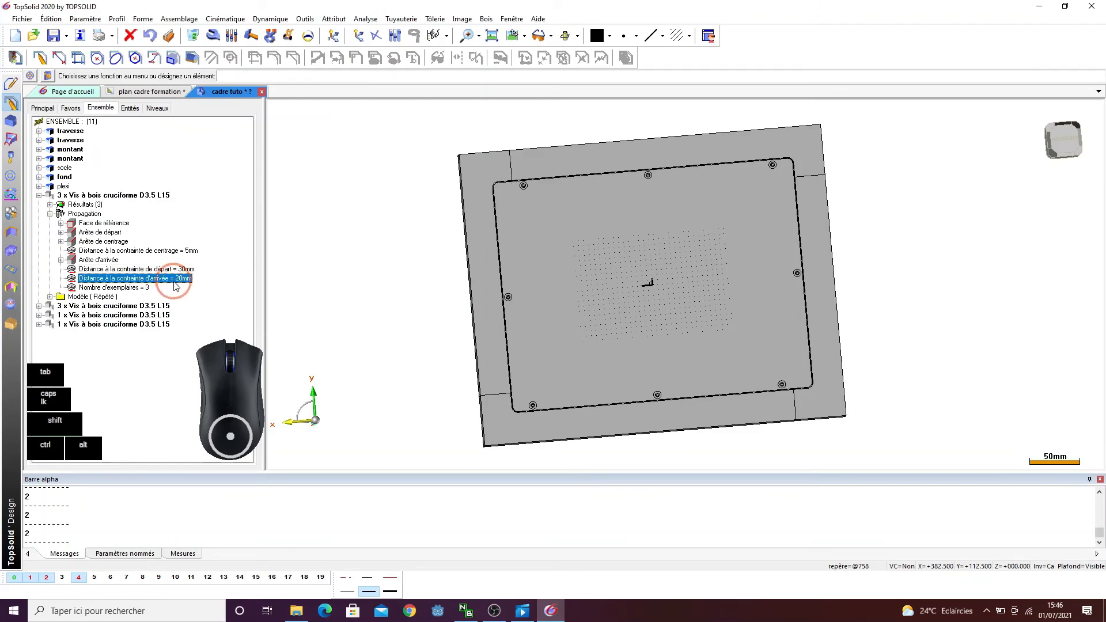
# - Set the top screw row's distance to the end constraint to 30 mm
pyautogui.doubleClick(182, 278)
pyautogui.write('3mm')
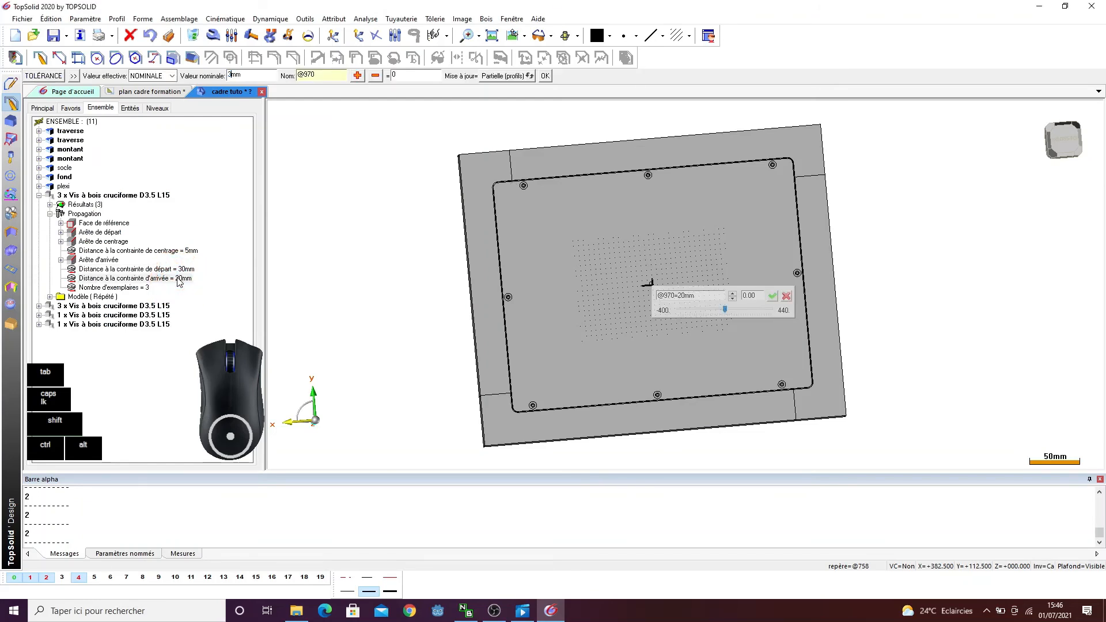
pyautogui.write('0')
pyautogui.press('Return')
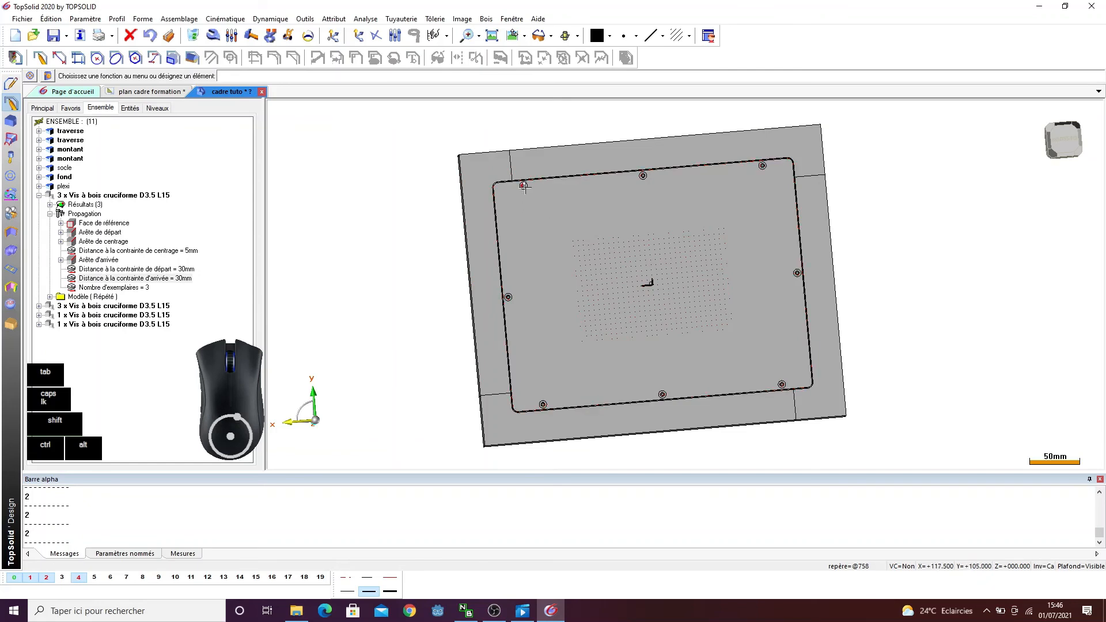
# - Check the second three-screw set's propagation parameters and the screw positions along the panel's edges
pyautogui.click(559, 408)
pyautogui.click(38, 195)
pyautogui.click(39, 205)
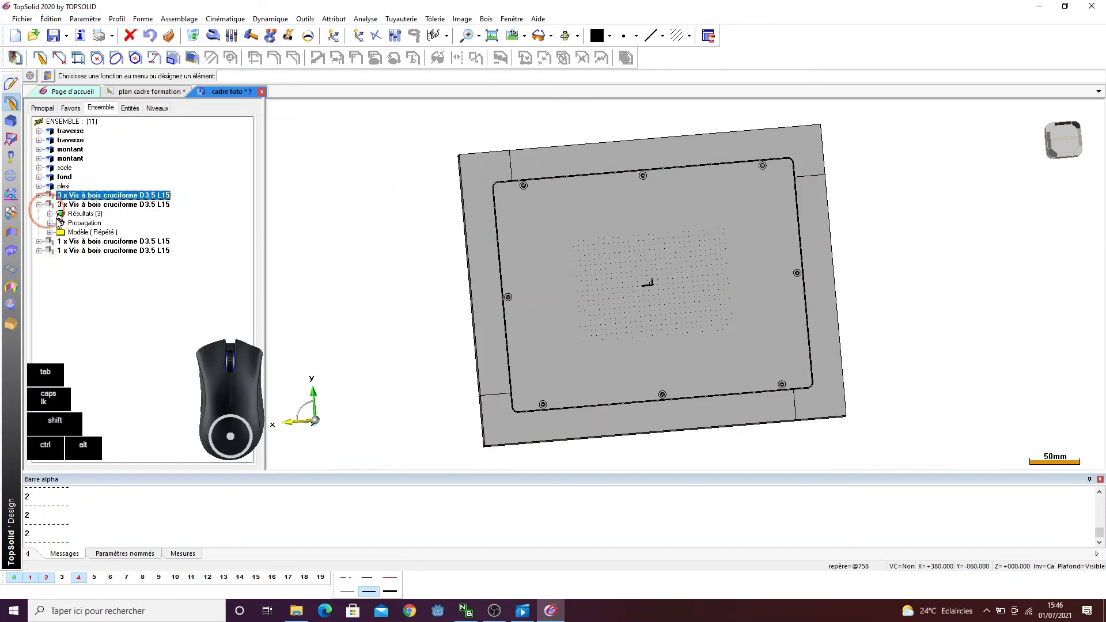
pyautogui.click(50, 224)
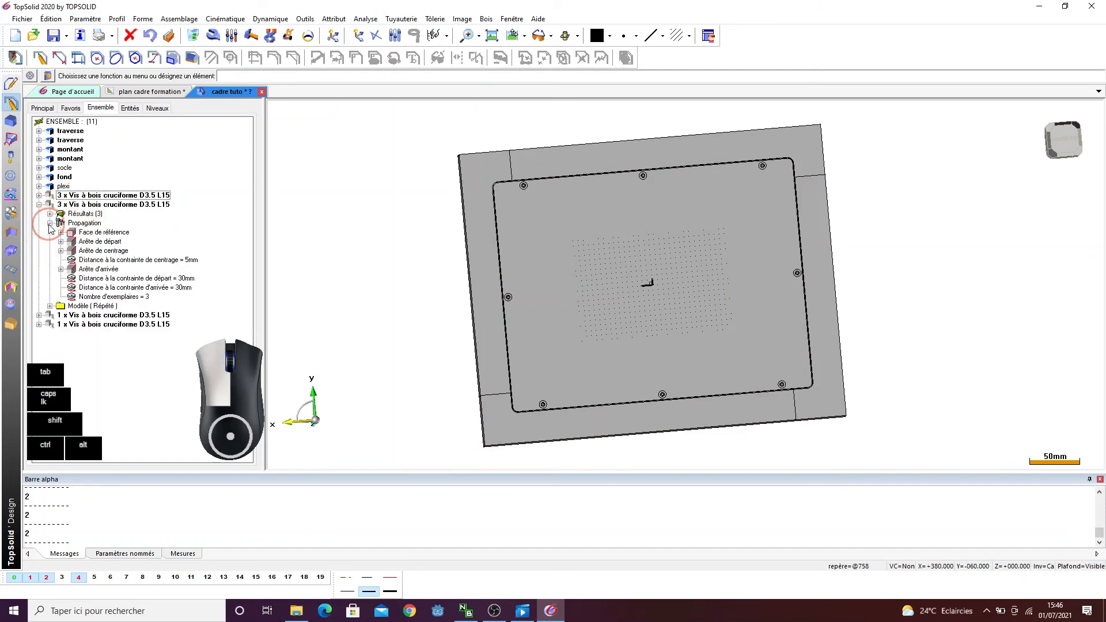
pyautogui.click(39, 204)
pyautogui.click(297, 269)
pyautogui.scroll(5, 582, 240)
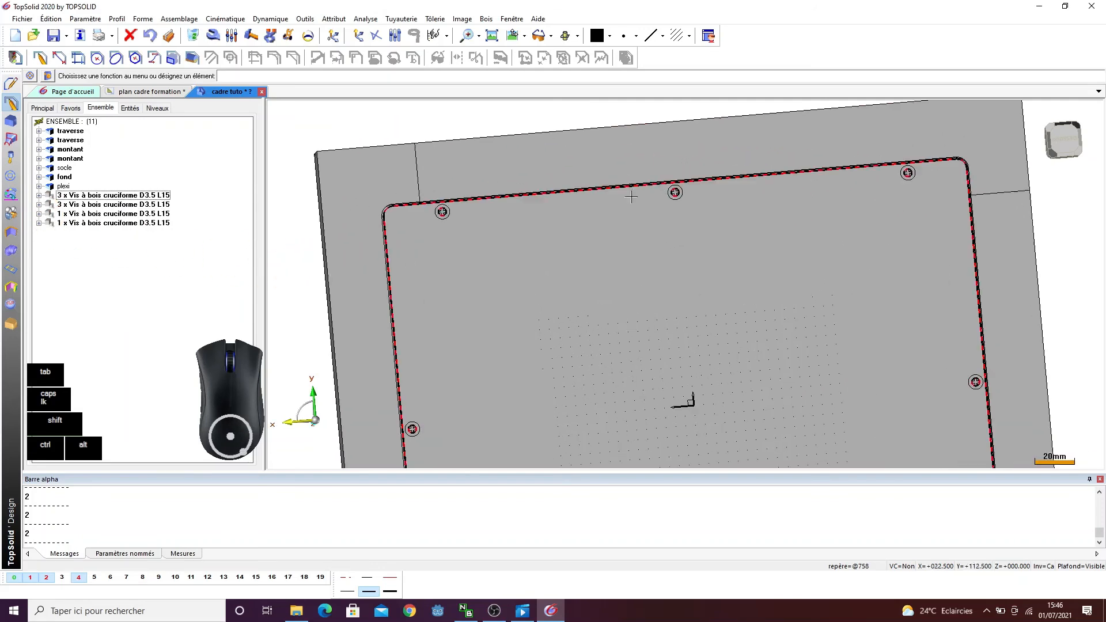
pyautogui.click(560, 179)
# - Turn the model to its front side and save the cadre tuto document
pyautogui.scroll(-4, 561, 180)
pyautogui.keyDown('ctrl'); pyautogui.moveTo(567, 182); pyautogui.dragTo(770, 229); pyautogui.keyUp('ctrl')
pyautogui.keyDown('ctrl'); pyautogui.moveTo(561, 271); pyautogui.dragTo(685, 248); pyautogui.keyUp('ctrl')
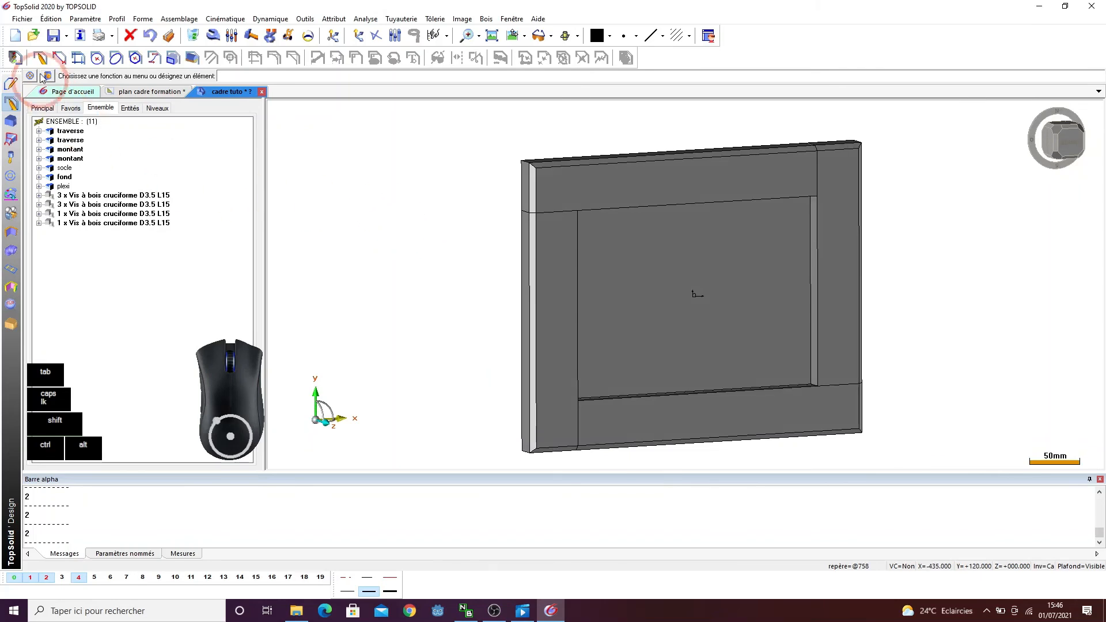
pyautogui.click(53, 36)
pyautogui.click(228, 224)
pyautogui.scroll(-2, 414, 202)
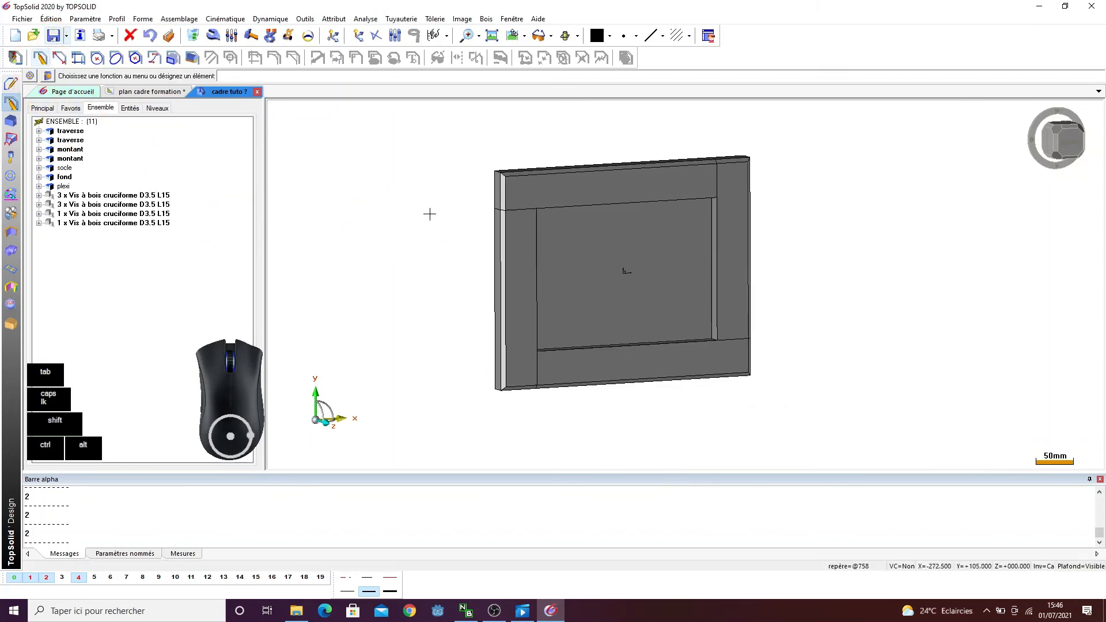
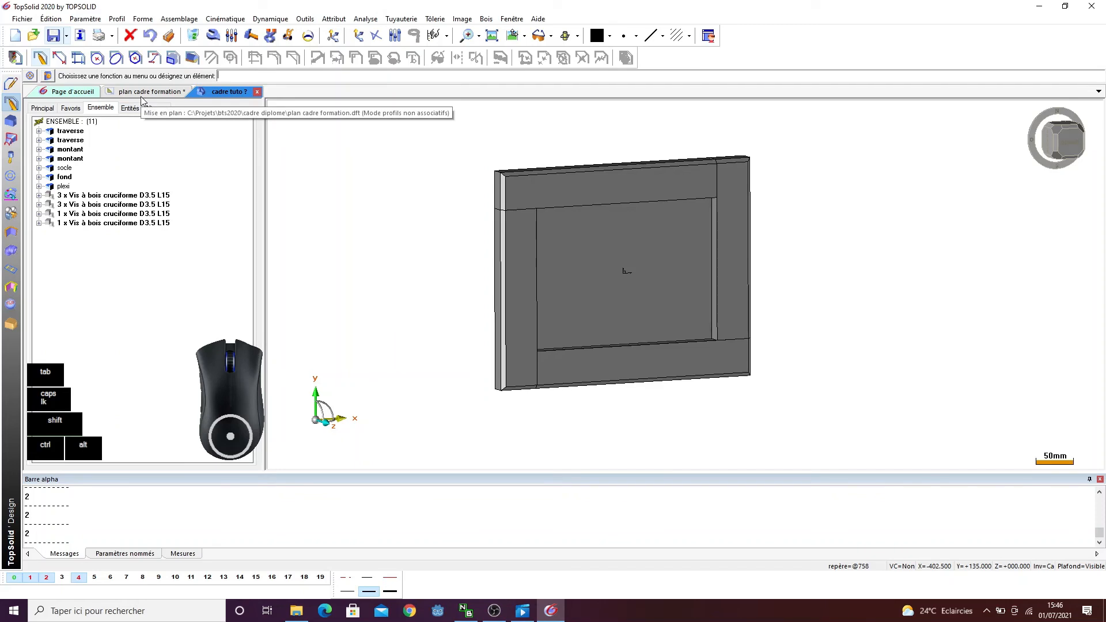
# - Open the existing cadre diplome v3 document from the home page
pyautogui.click(60, 91)
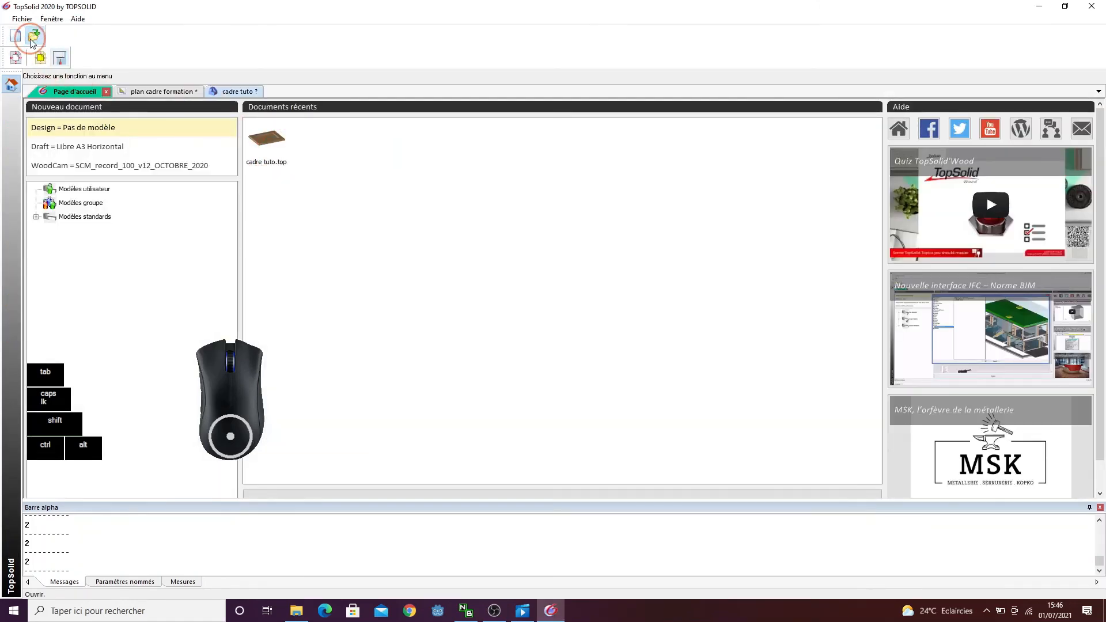
pyautogui.click(31, 40)
pyautogui.doubleClick(436, 188)
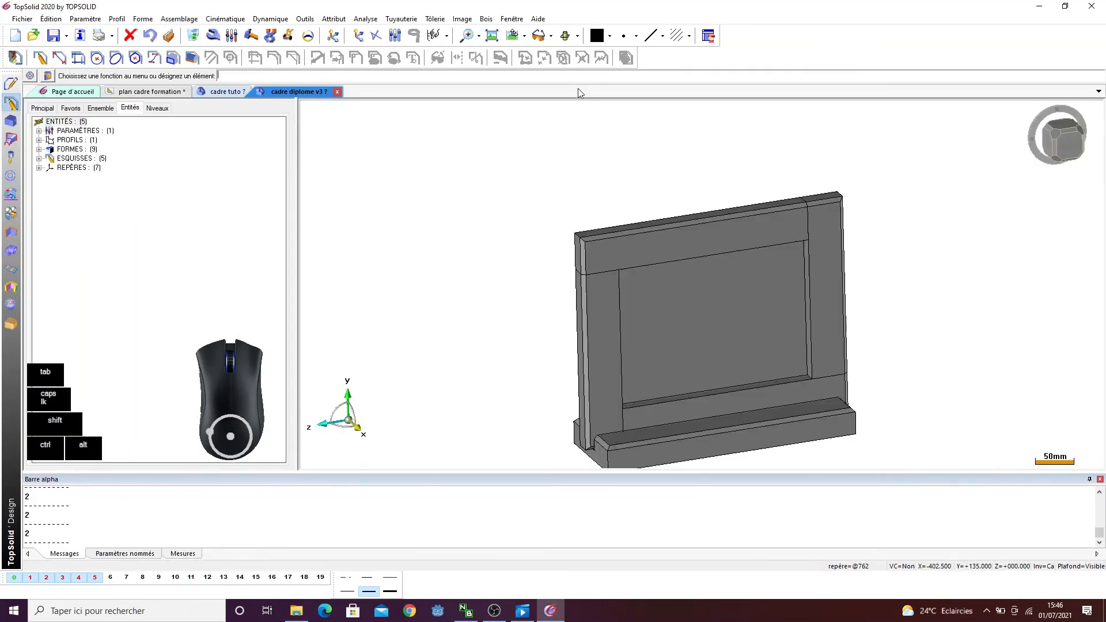
# - Check the upper rail's material in its part definition, and close the cadre diplome v3 document
pyautogui.click(486, 18)
pyautogui.moveTo(518, 40)
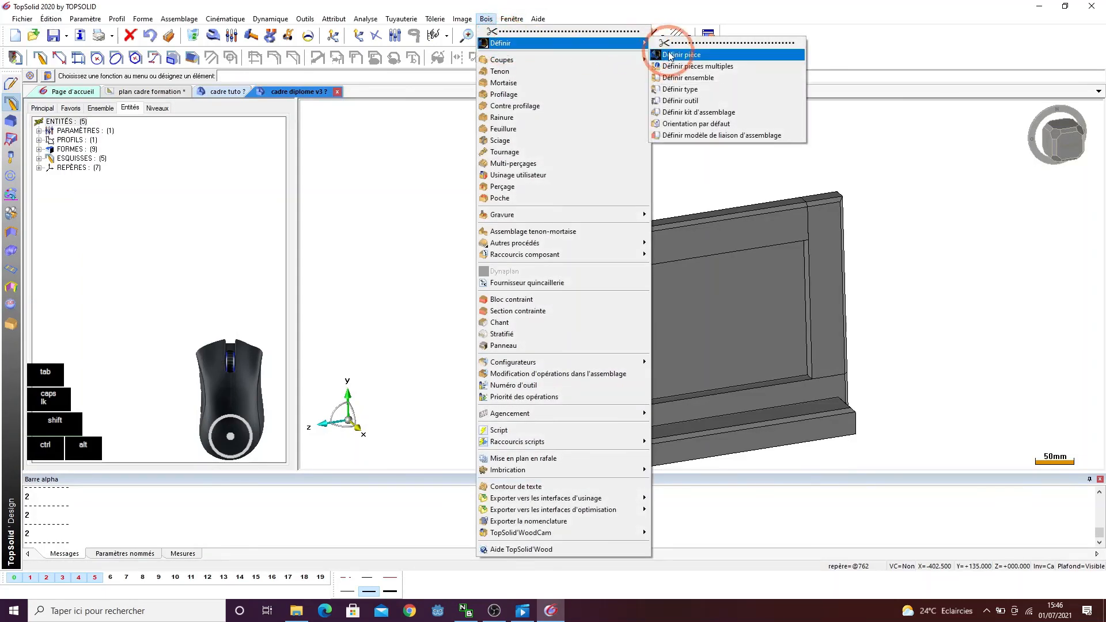
pyautogui.click(680, 51)
pyautogui.click(651, 236)
pyautogui.click(543, 208)
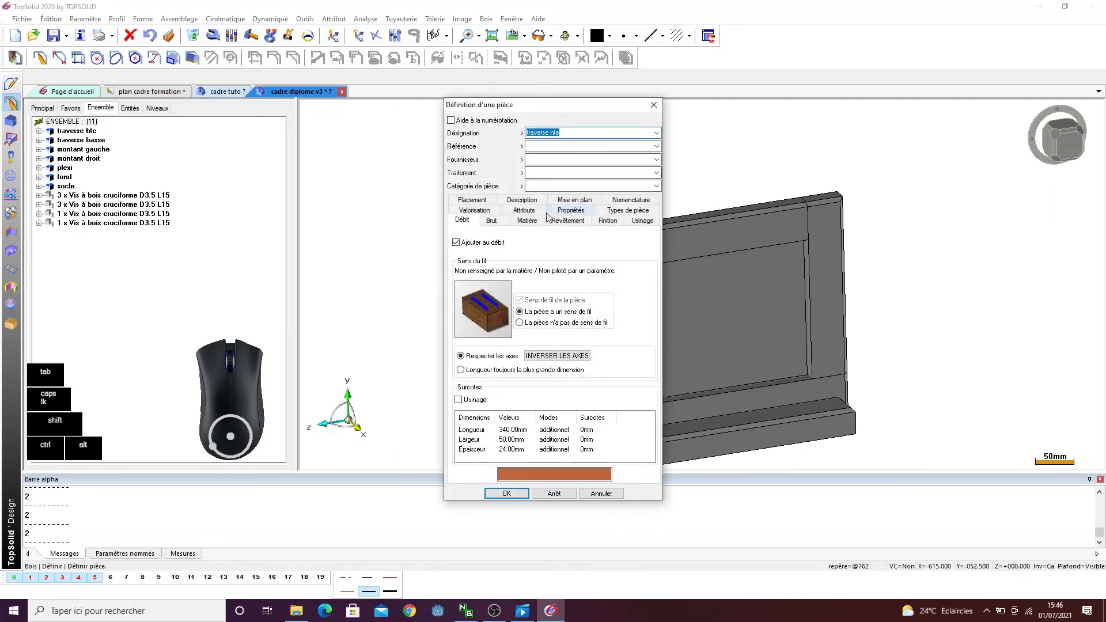
pyautogui.click(527, 221)
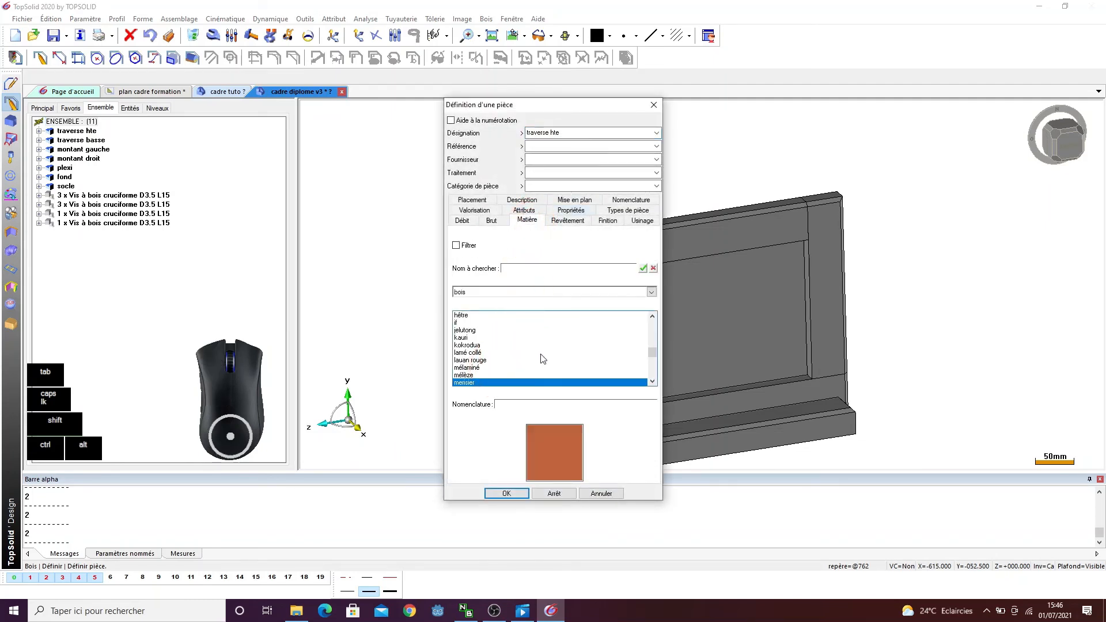
pyautogui.click(554, 493)
pyautogui.click(342, 92)
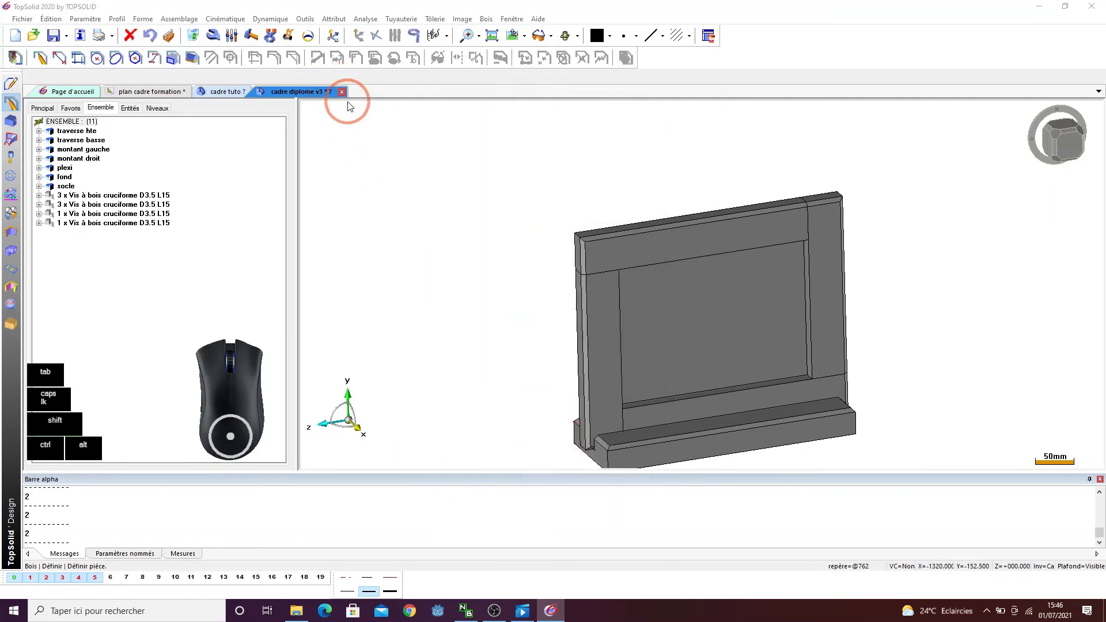
pyautogui.click(555, 329)
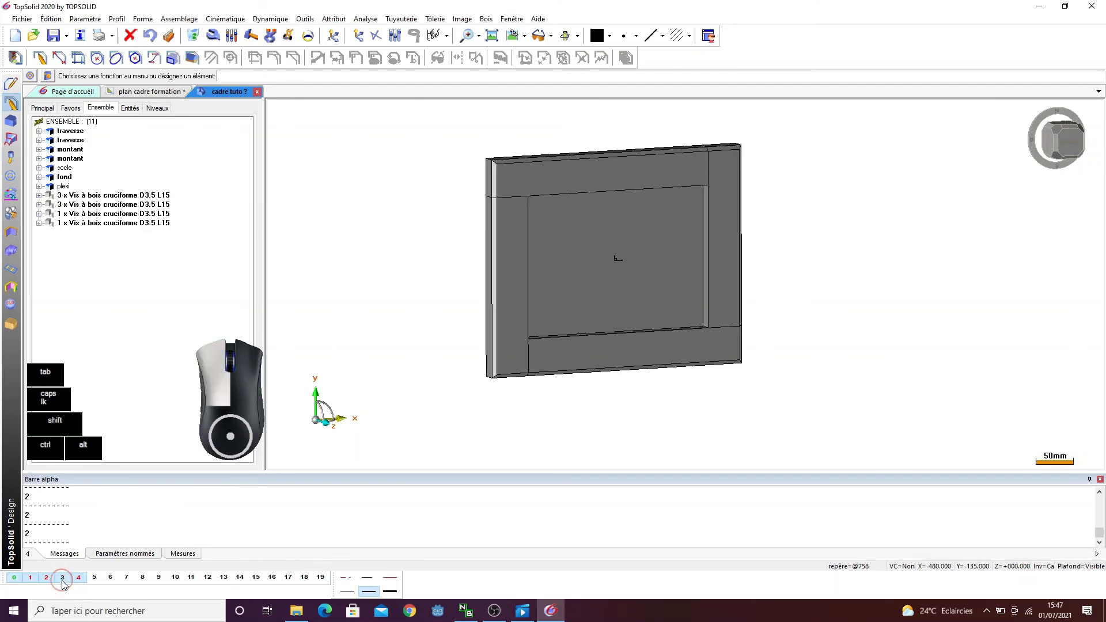
# - Select the frame's two rails, two stiles and base in cadre tuto for part definition editing
pyautogui.keyDown('ctrl'); pyautogui.moveTo(551, 298); pyautogui.dragTo(452, 288); pyautogui.keyUp('ctrl')
pyautogui.click(486, 19)
pyautogui.click(604, 45)
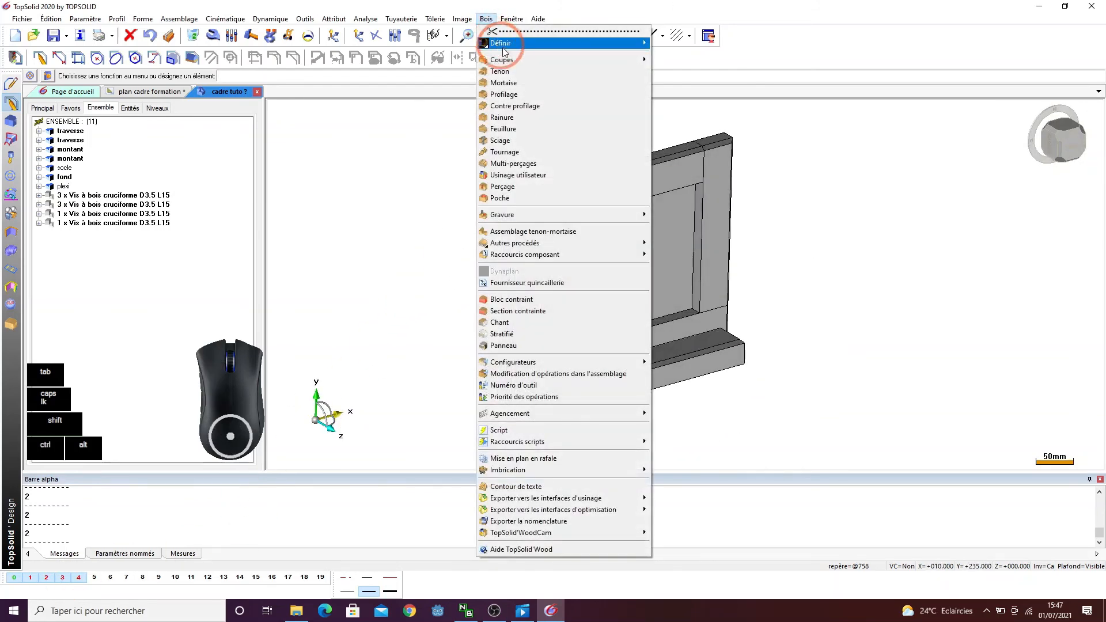
pyautogui.click(721, 62)
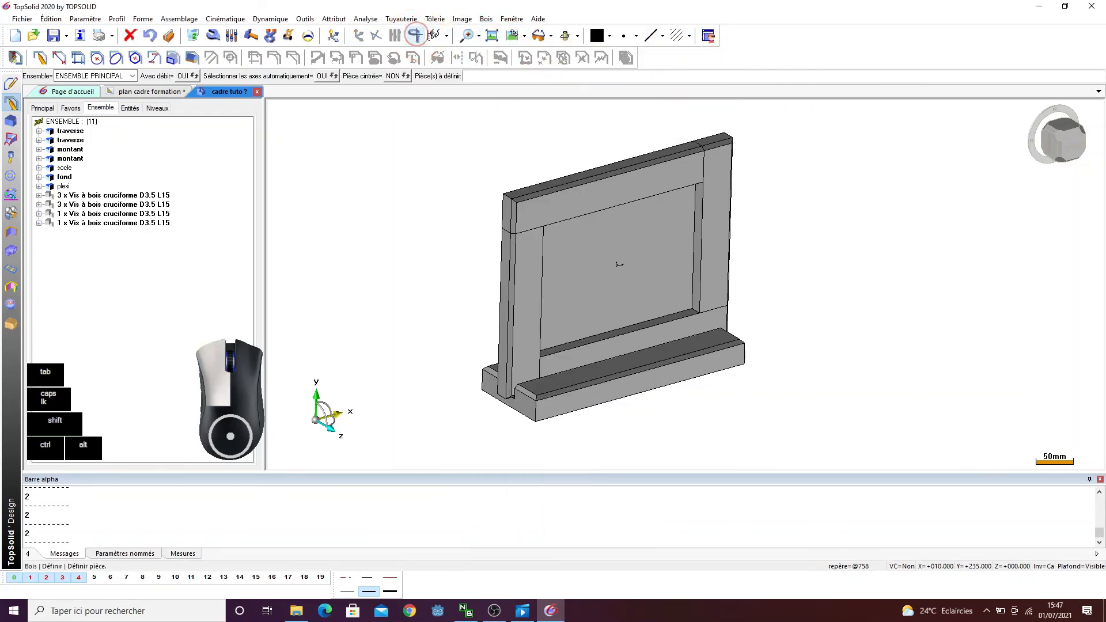
pyautogui.click(714, 168)
pyautogui.click(716, 176)
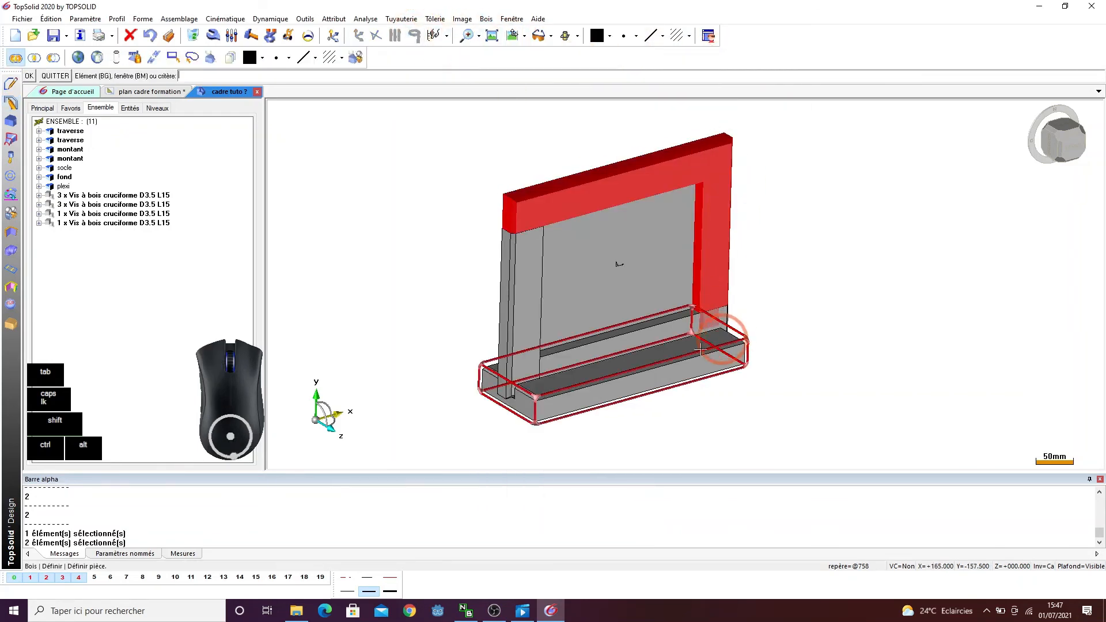
pyautogui.click(636, 362)
pyautogui.click(638, 366)
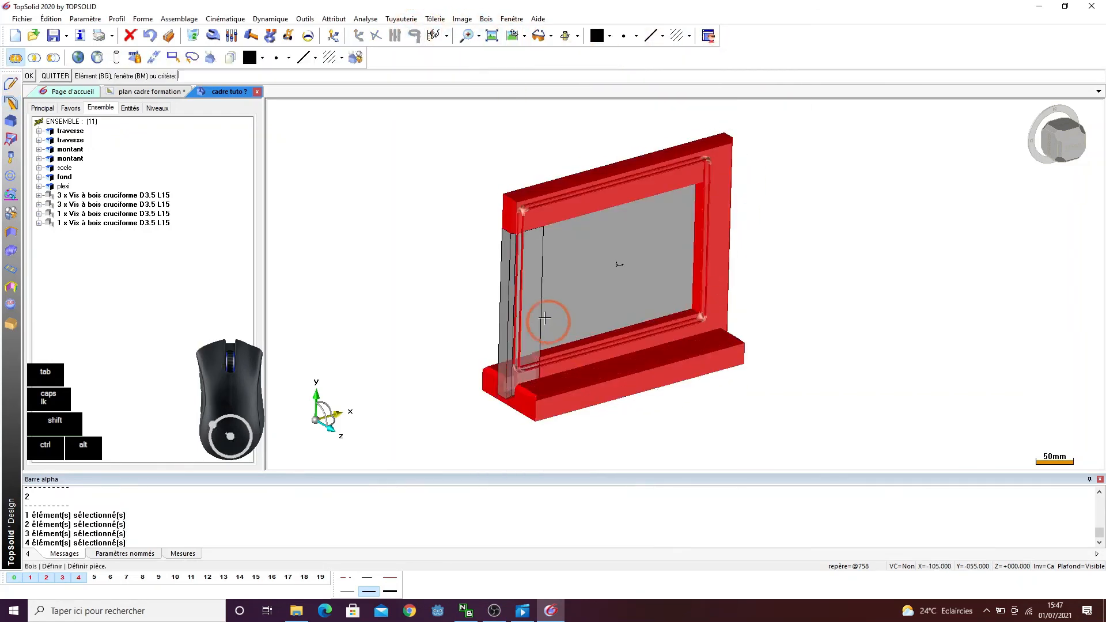
pyautogui.click(526, 294)
pyautogui.rightClick(404, 190)
pyautogui.rightClick(421, 183)
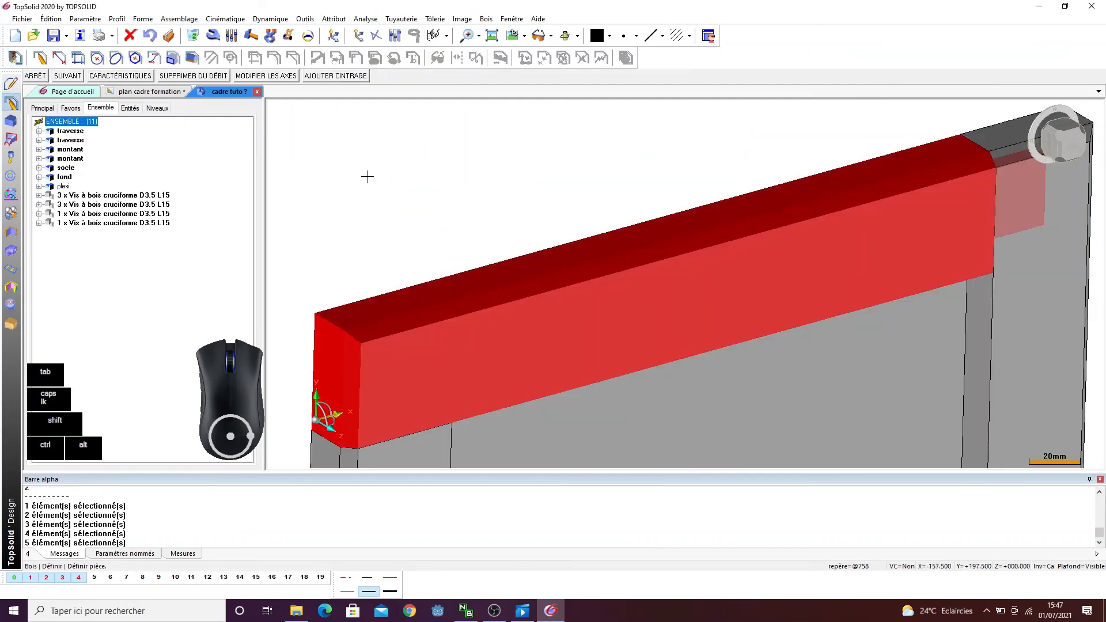
# - Set the upper rail's material to Merisier from the Bois massifs category in its part characteristics
pyautogui.click(136, 78)
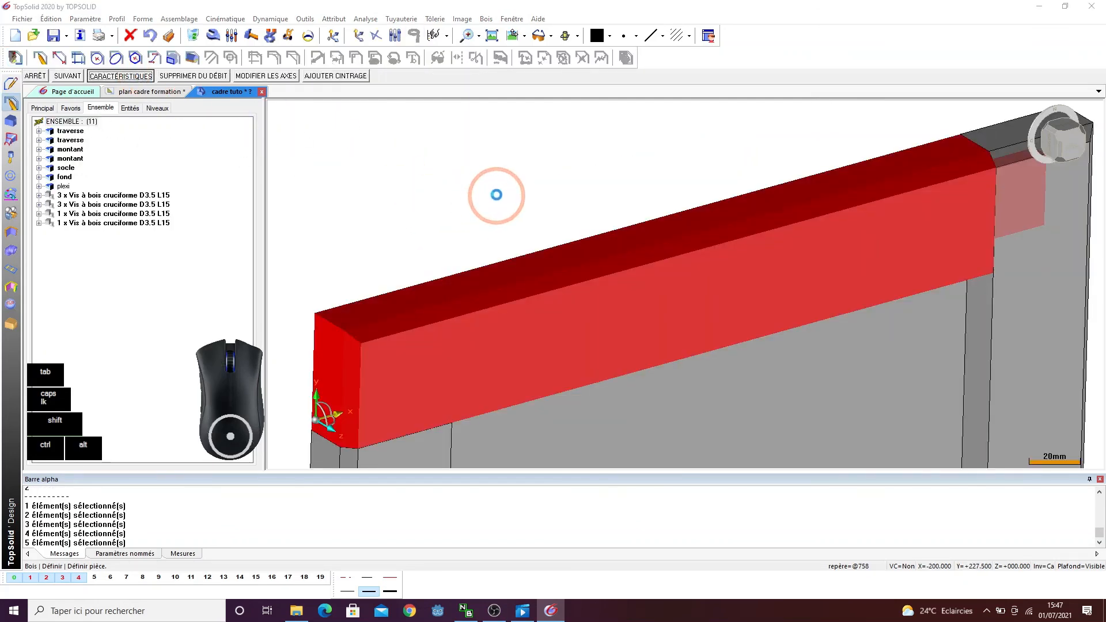
pyautogui.click(527, 220)
pyautogui.click(494, 368)
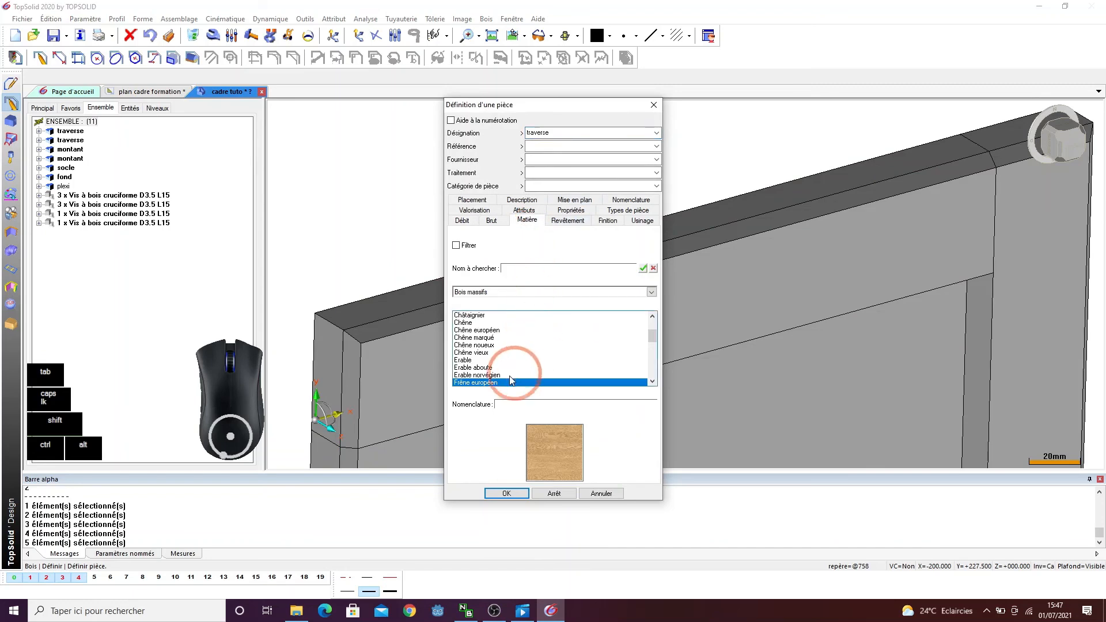
pyautogui.press('m')
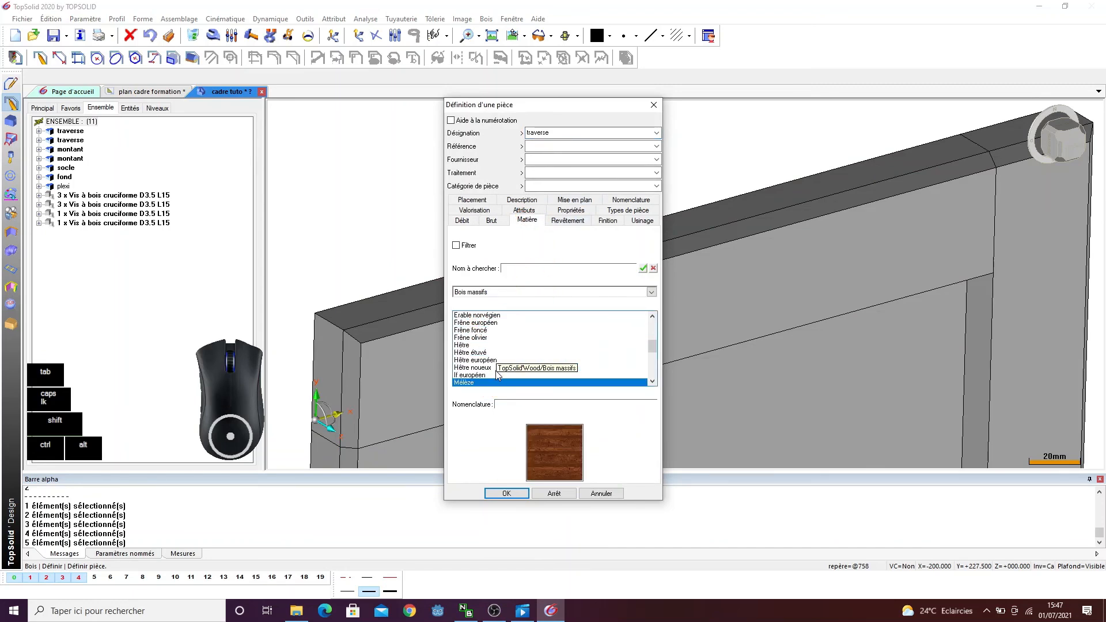
pyautogui.scroll(-1, 494, 378)
pyautogui.click(473, 375)
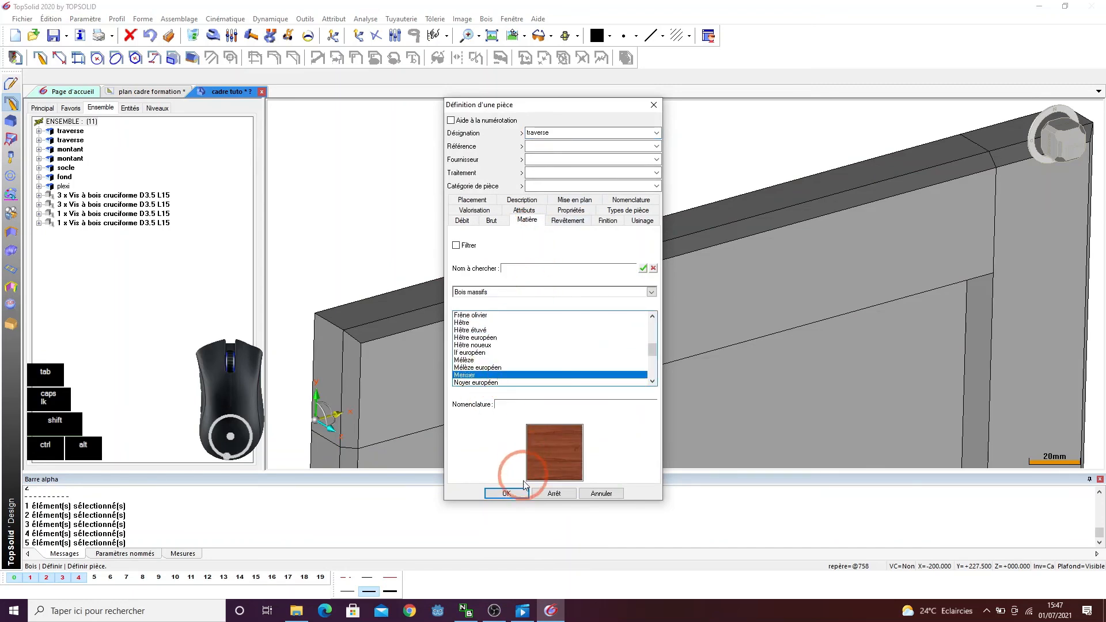
pyautogui.click(523, 495)
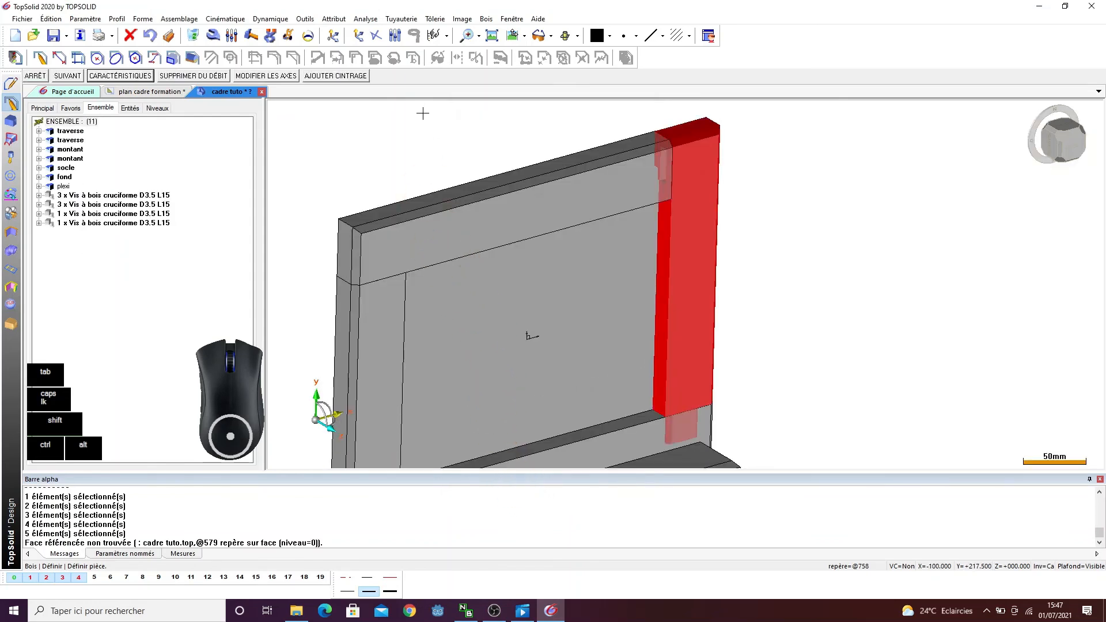
# - Set the right stile's material to Merisier from Bois massifs
pyautogui.click(412, 128)
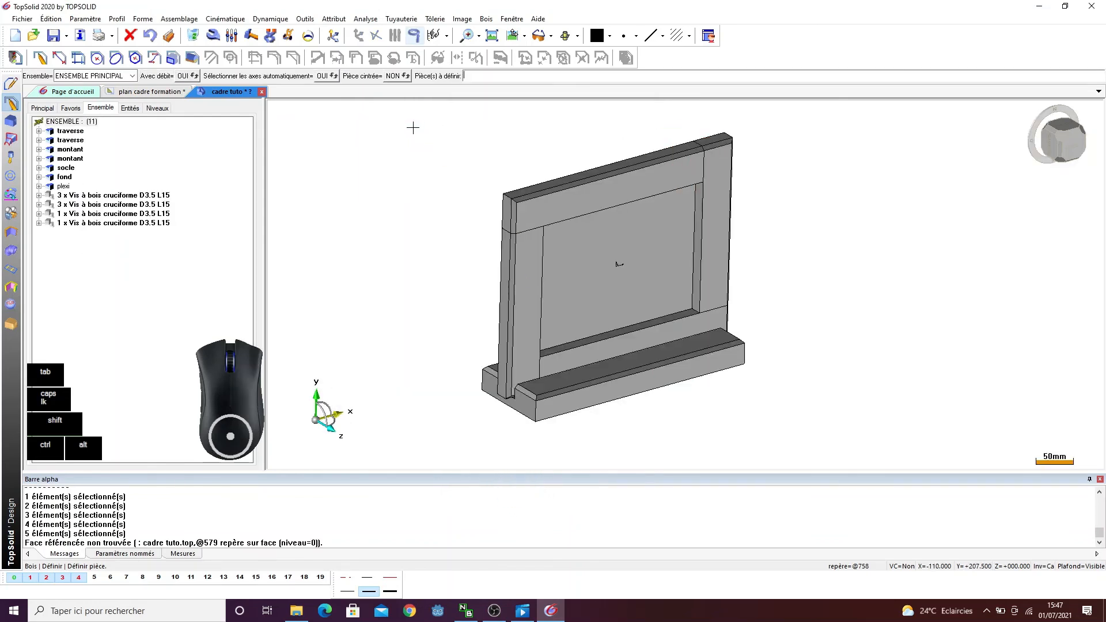
pyautogui.click(166, 36)
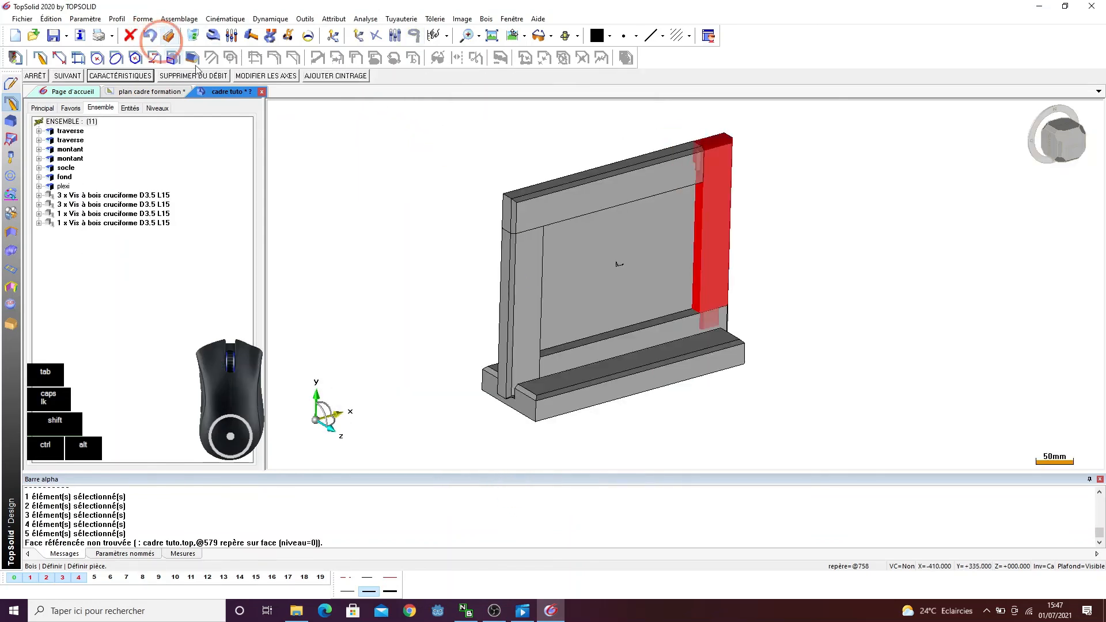
pyautogui.click(505, 203)
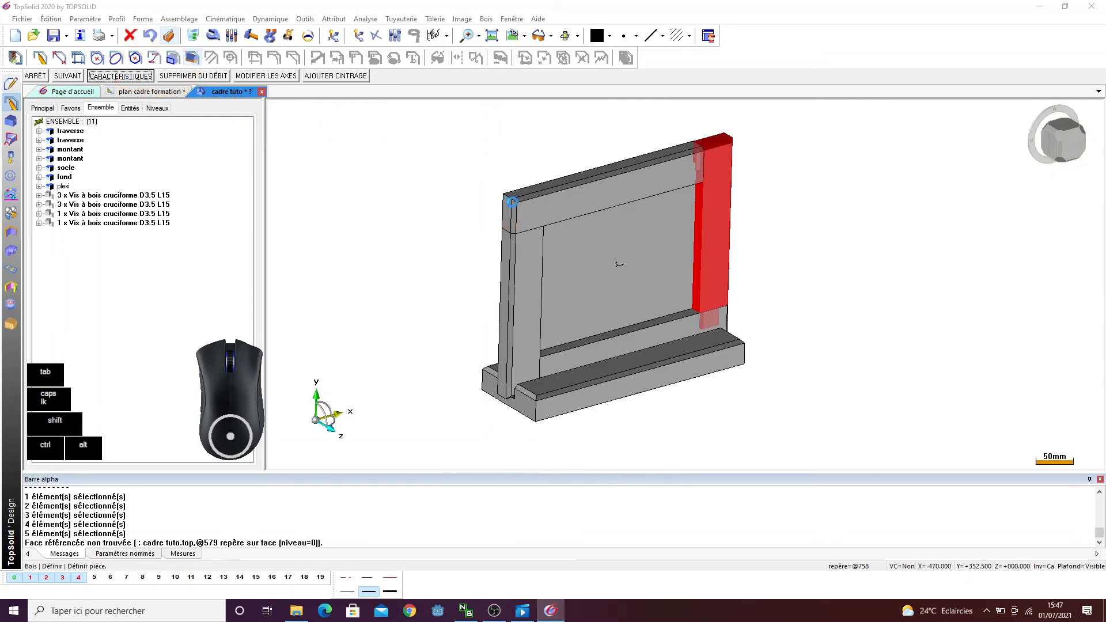
pyautogui.click(530, 221)
pyautogui.click(493, 361)
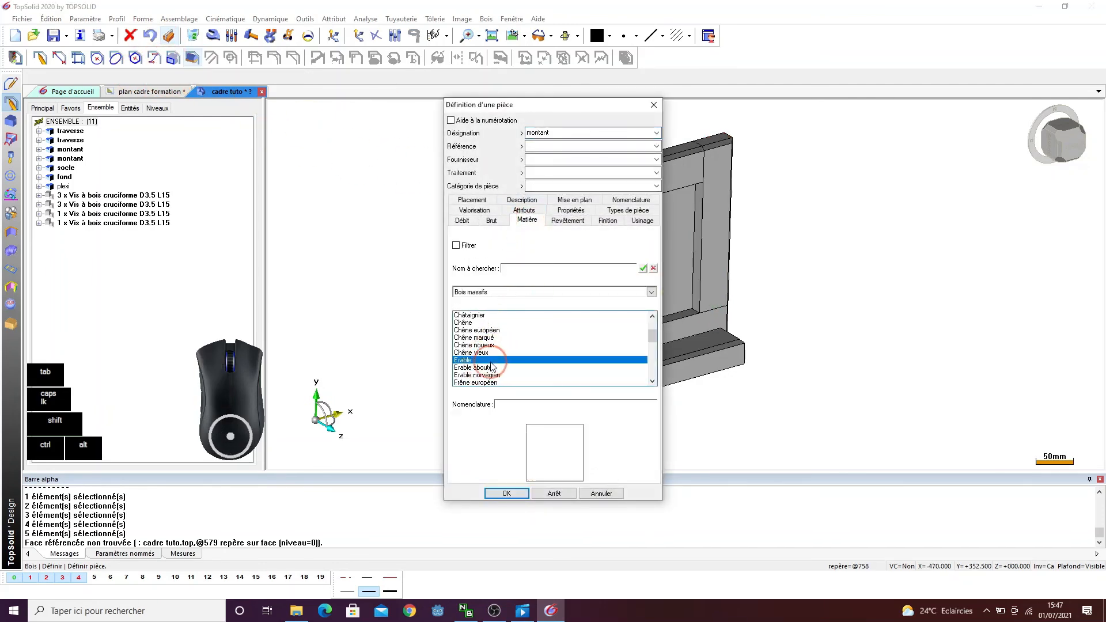
pyautogui.press('m')
pyautogui.press('m')
pyautogui.press('m')
pyautogui.click(492, 367)
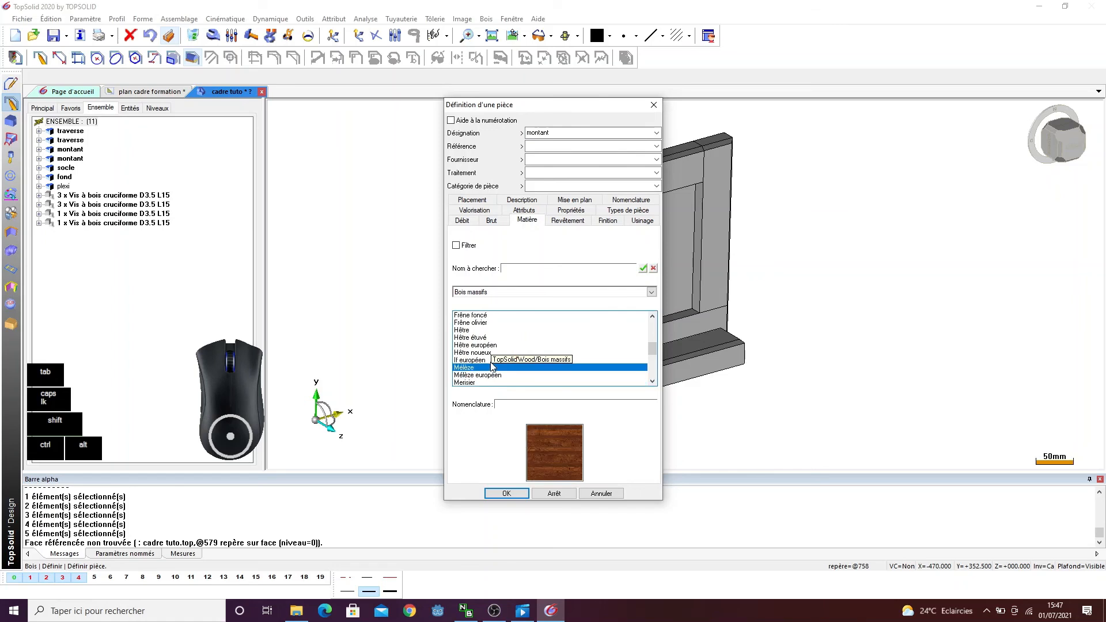
pyautogui.click(506, 494)
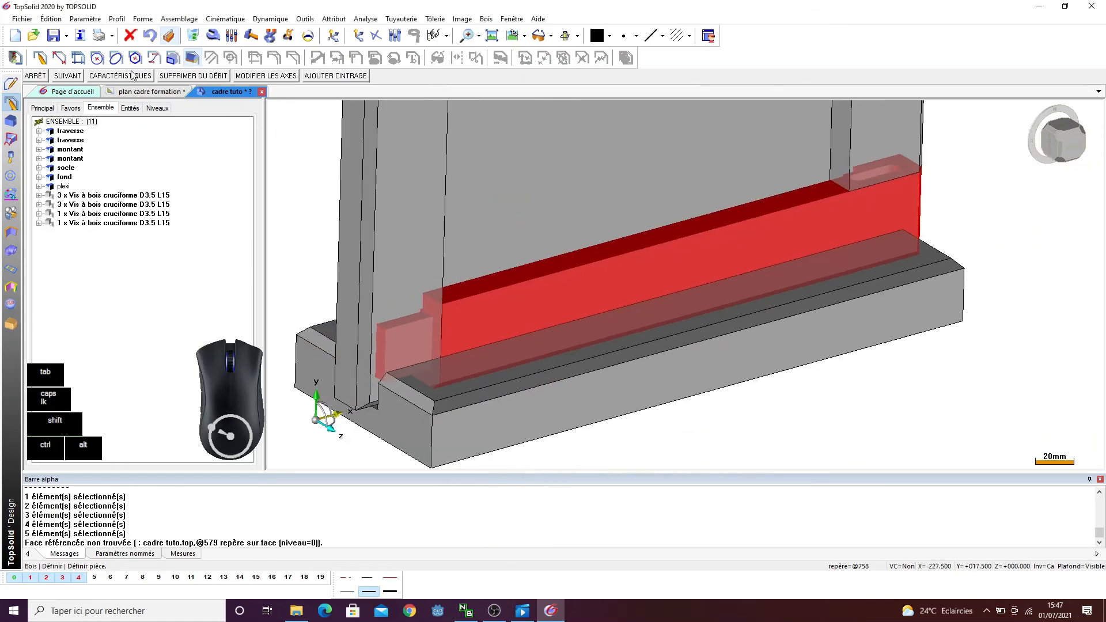
# - Set the lower rail's material to Merisier from Bois massifs
pyautogui.click(140, 79)
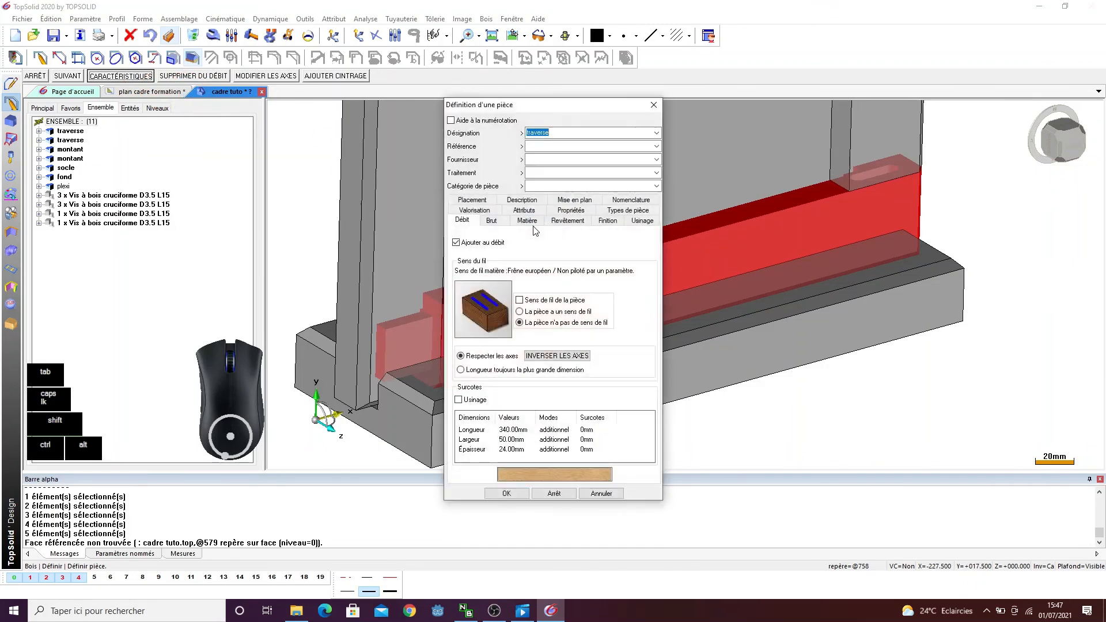
pyautogui.click(527, 220)
pyautogui.click(469, 360)
pyautogui.press('Down')
pyautogui.press('Down')
pyautogui.press('Down')
pyautogui.press('Down')
pyautogui.press('Down')
pyautogui.press('Down')
pyautogui.press('Down')
pyautogui.press('Down')
pyautogui.press('Down')
pyautogui.press('Down')
pyautogui.press('Down')
pyautogui.press('Down')
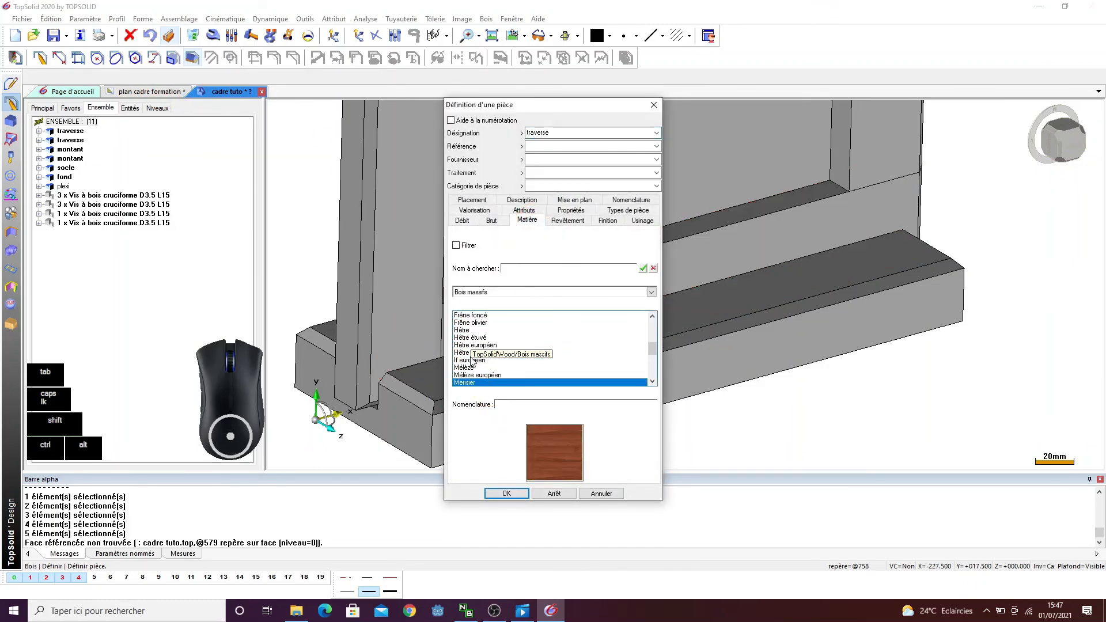
pyautogui.click(502, 490)
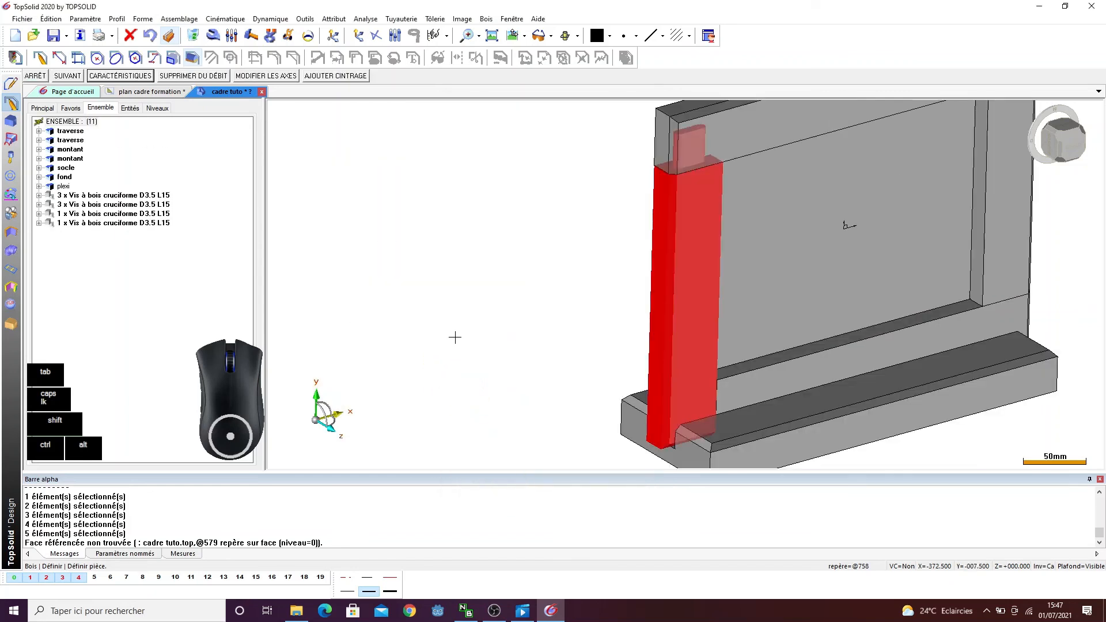
# - Set the left stile's material to Merisier from Bois massifs
pyautogui.click(110, 75)
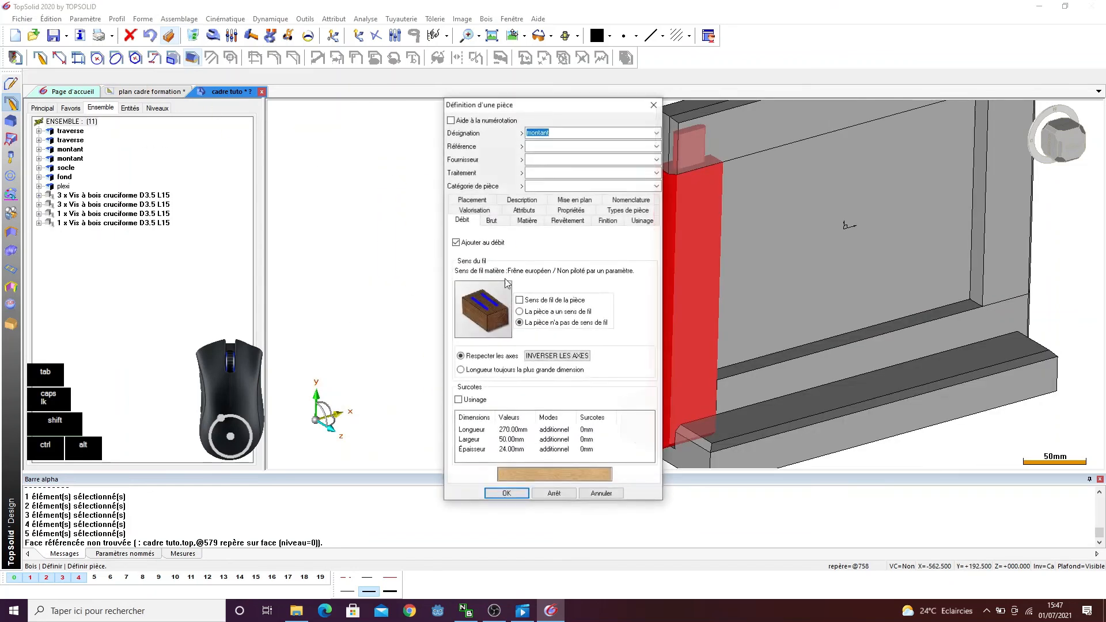
pyautogui.click(527, 221)
pyautogui.click(470, 337)
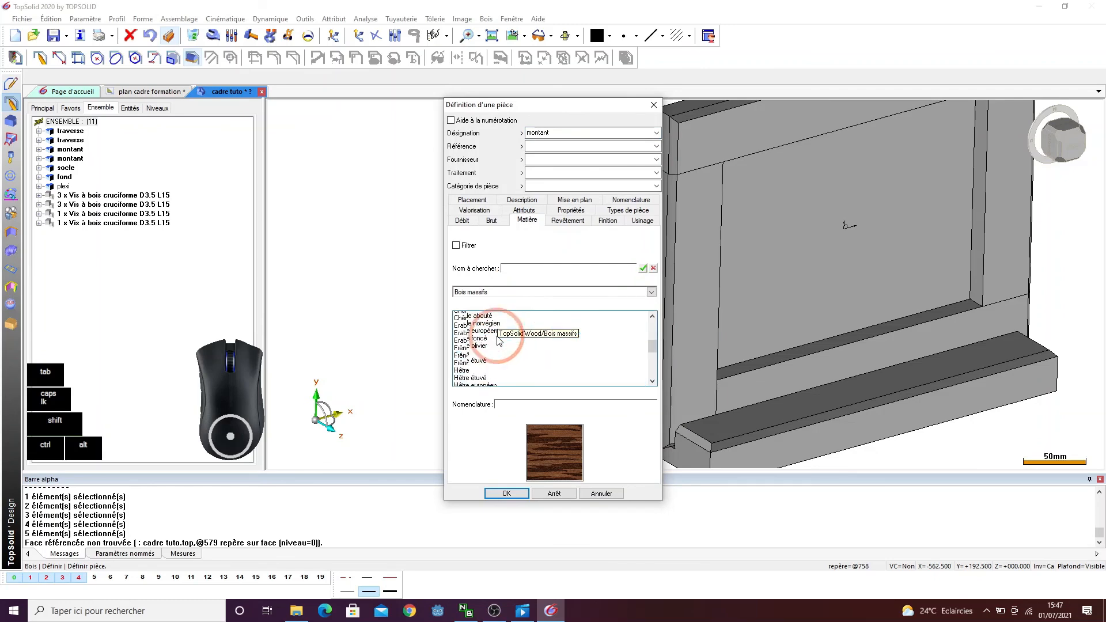
pyautogui.press('Down')
pyautogui.press('Down')
pyautogui.press('Down')
pyautogui.press('Down')
pyautogui.press('Down')
pyautogui.press('Down')
pyautogui.click(506, 494)
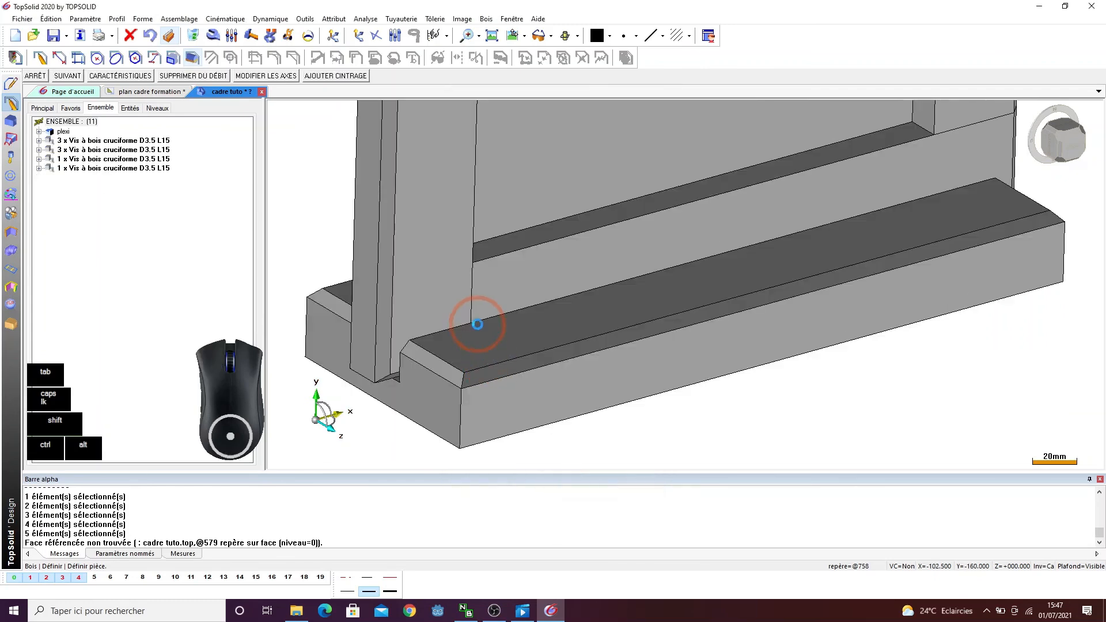
# - Set the base (socle) material to Merisier from Bois massifs
pyautogui.click(136, 78)
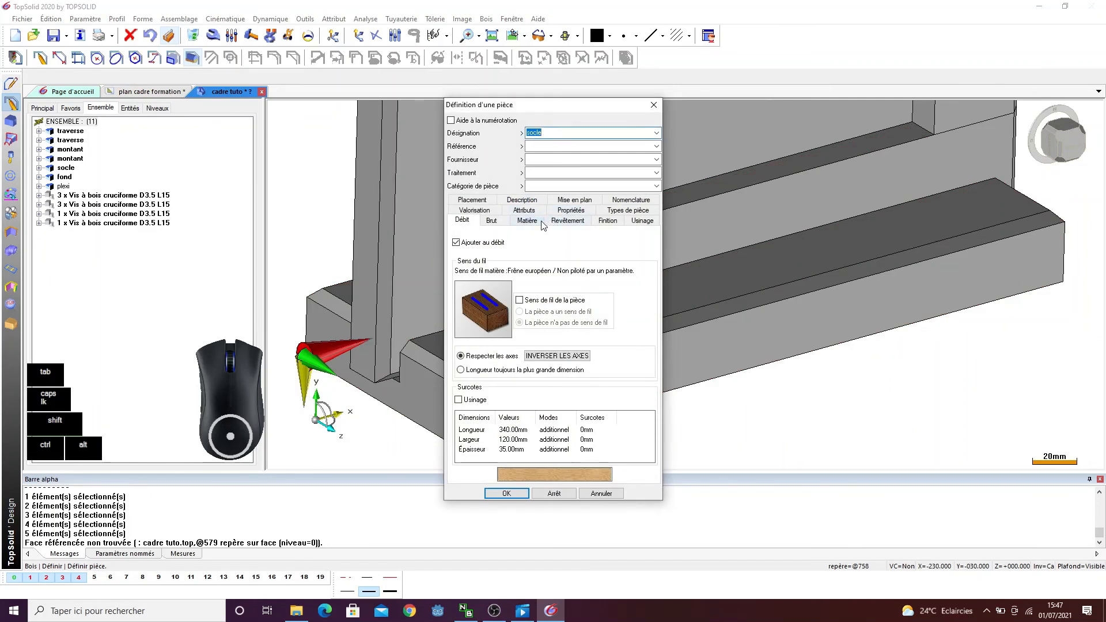
pyautogui.click(539, 222)
pyautogui.click(478, 383)
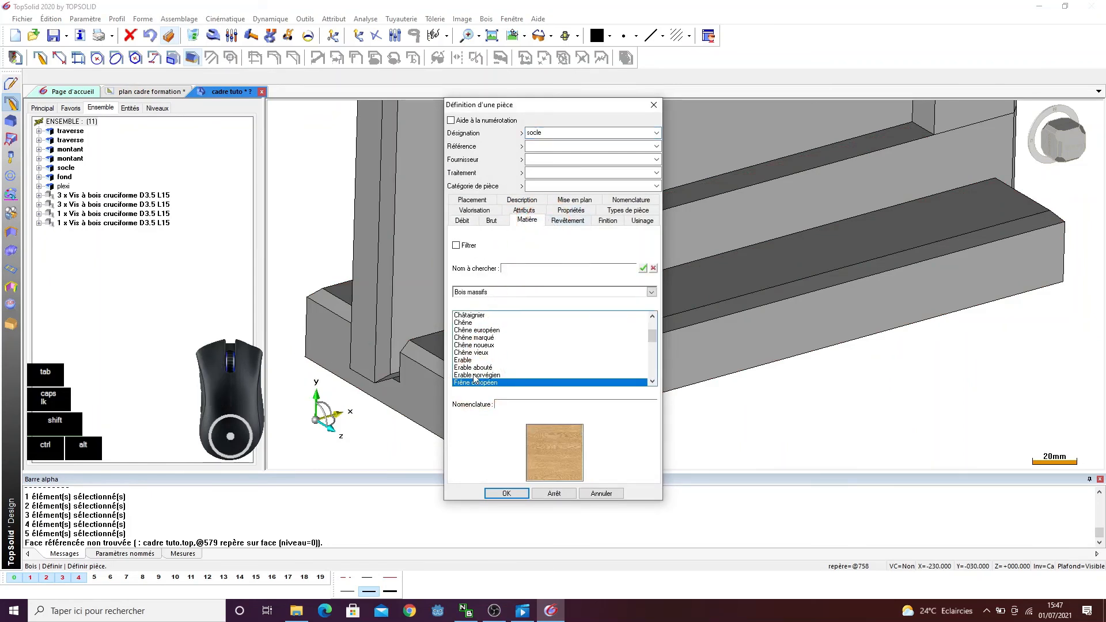
pyautogui.scroll(-10, 471, 372)
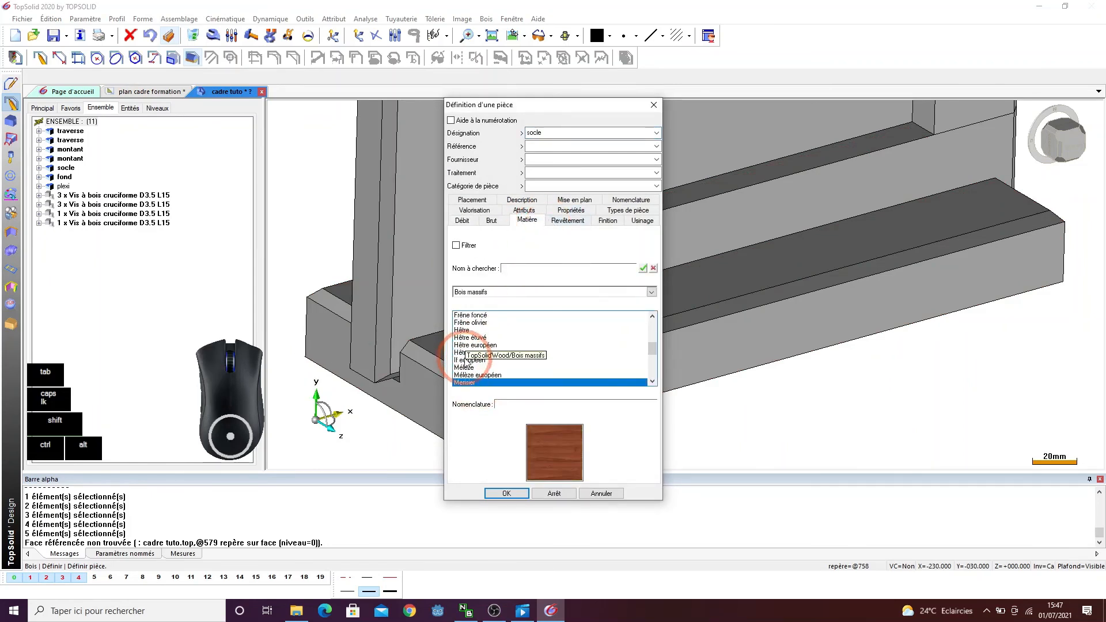
pyautogui.click(506, 493)
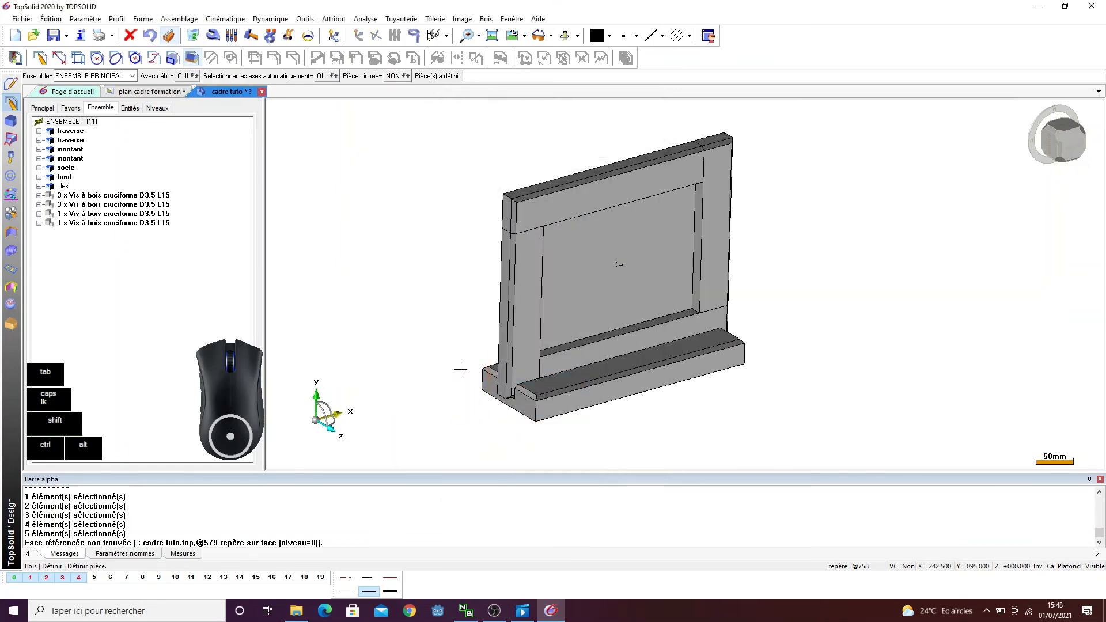
# - Switch the model's display to realistic rendering with material textures and show the frame's back side
pyautogui.moveTo(454, 246); pyautogui.dragTo(510, 235, button='middle')
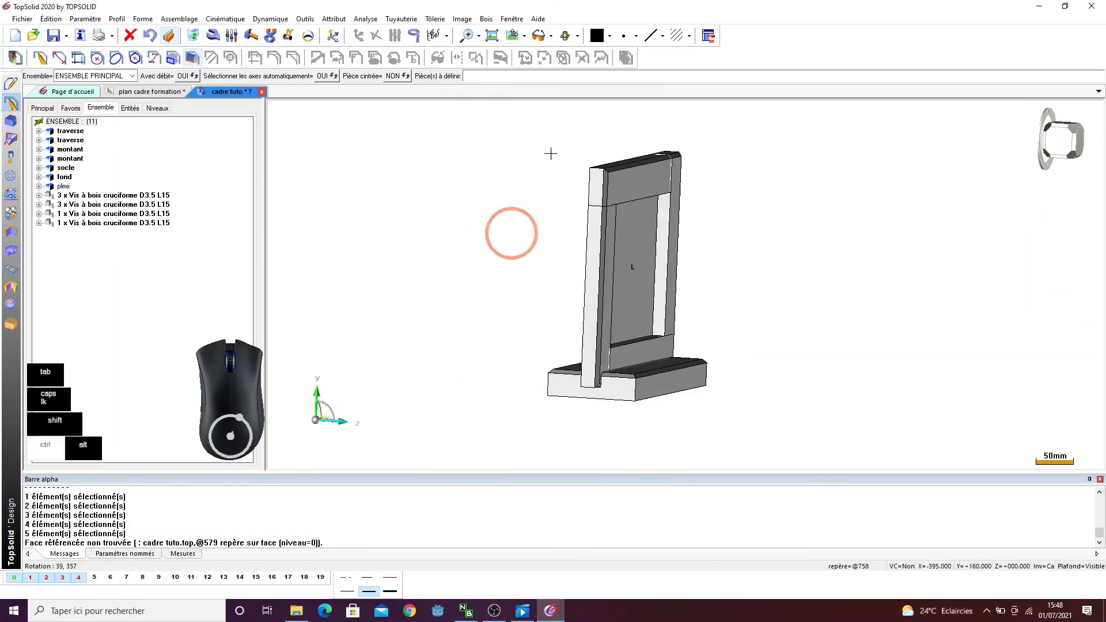
pyautogui.click(578, 36)
pyautogui.click(570, 163)
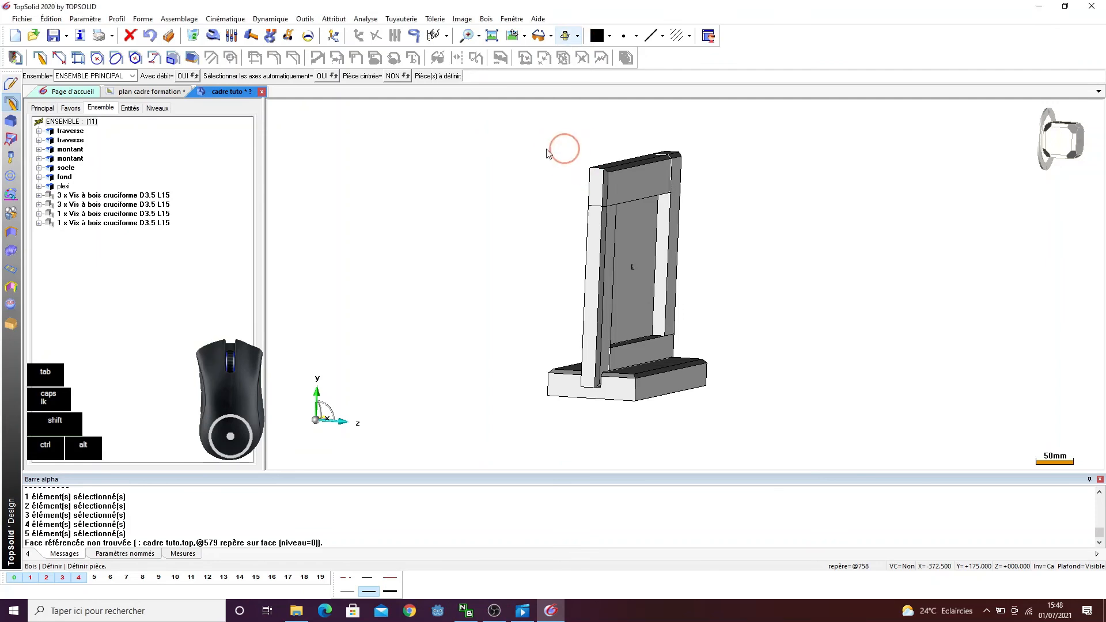
pyautogui.click(533, 206)
pyautogui.keyDown('ctrl'); pyautogui.moveTo(567, 173); pyautogui.dragTo(697, 136); pyautogui.keyUp('ctrl')
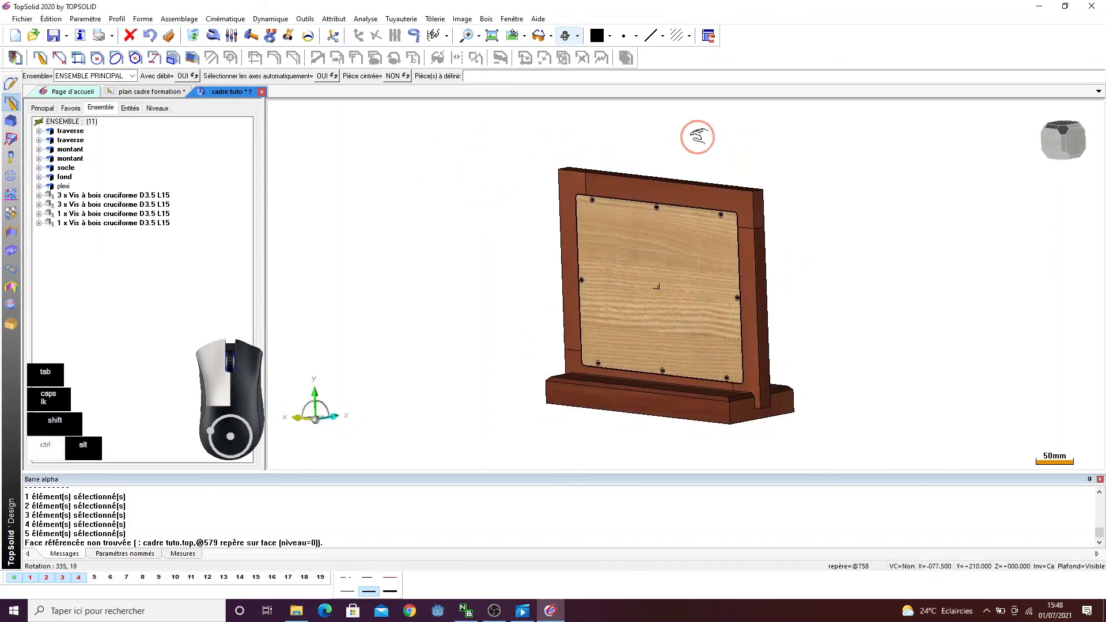
# - Set the back panel's (fond) material to Contreplaqué from the Bruts category of Panneaux
pyautogui.click(487, 19)
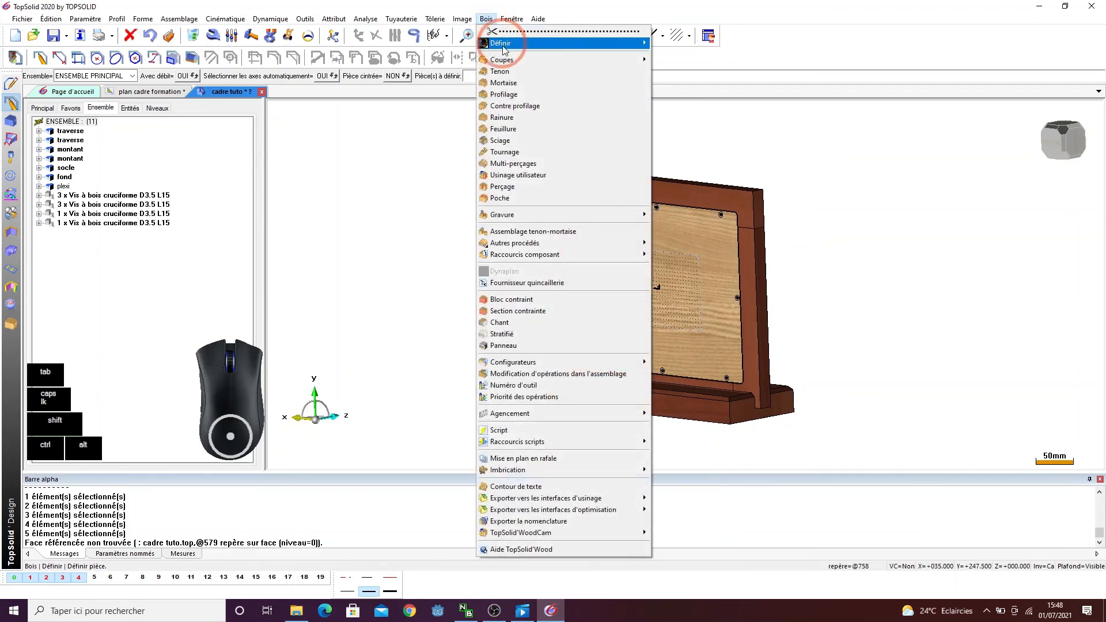
pyautogui.click(679, 42)
pyautogui.click(668, 243)
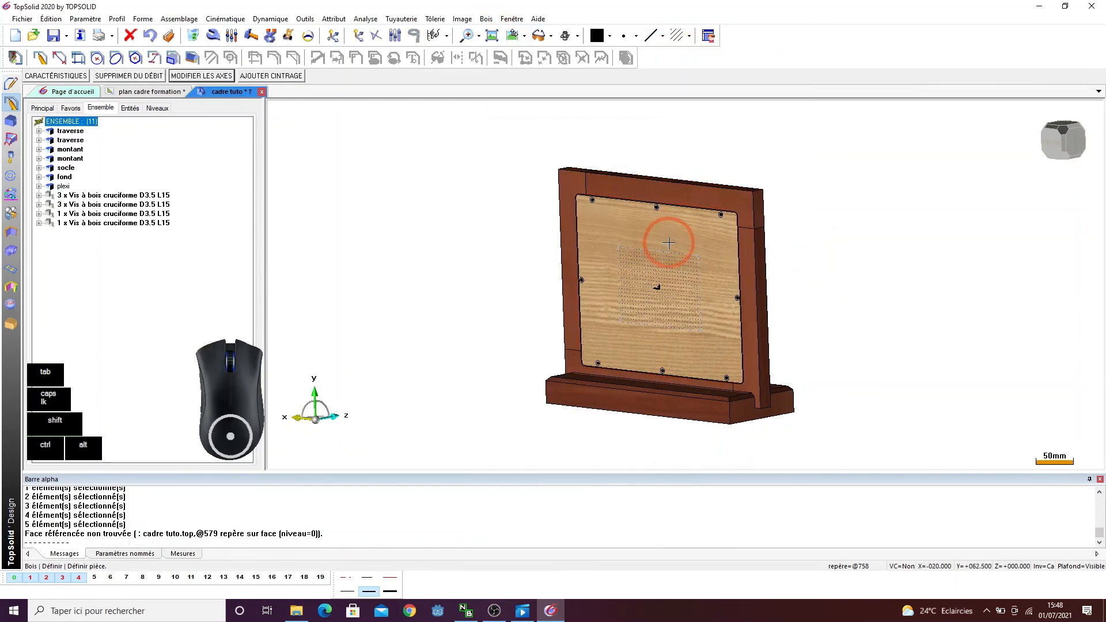
pyautogui.click(88, 76)
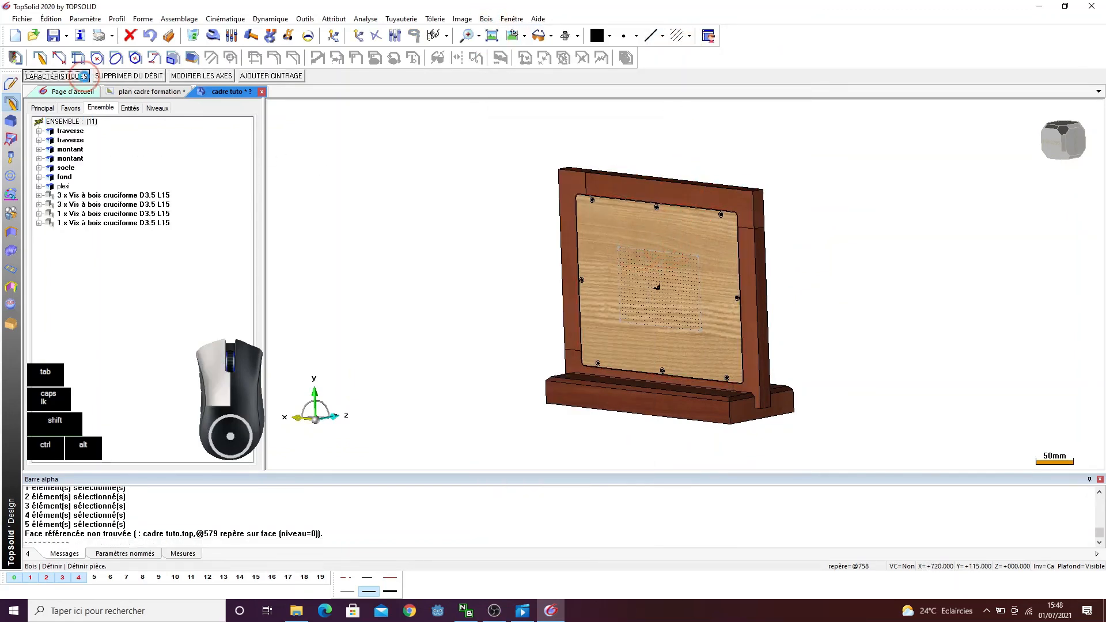
pyautogui.click(609, 209)
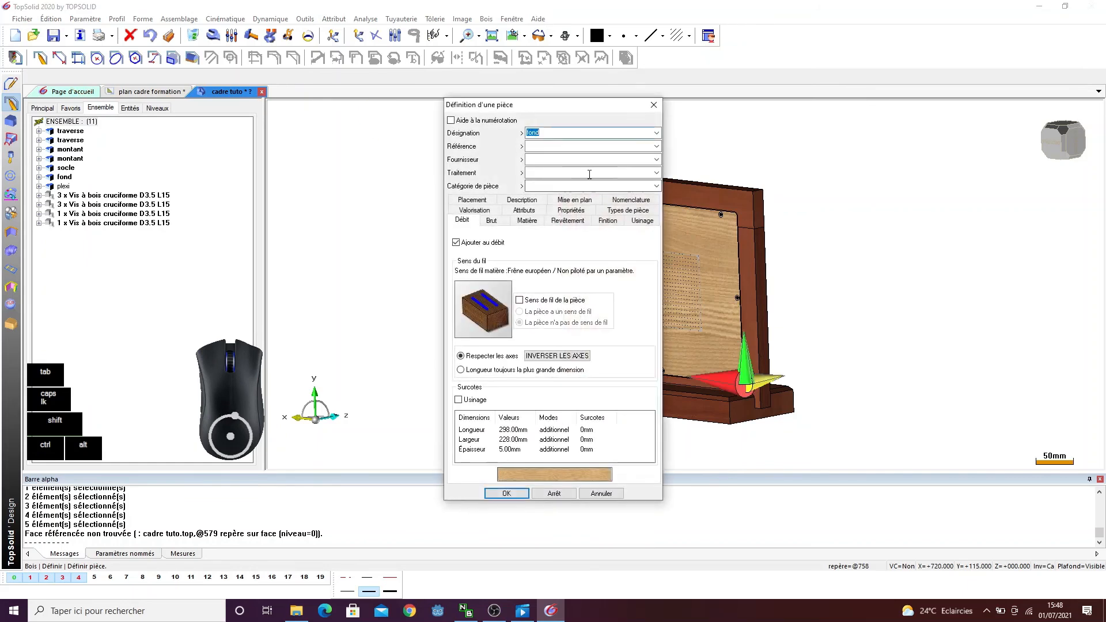
pyautogui.click(528, 222)
pyautogui.click(504, 293)
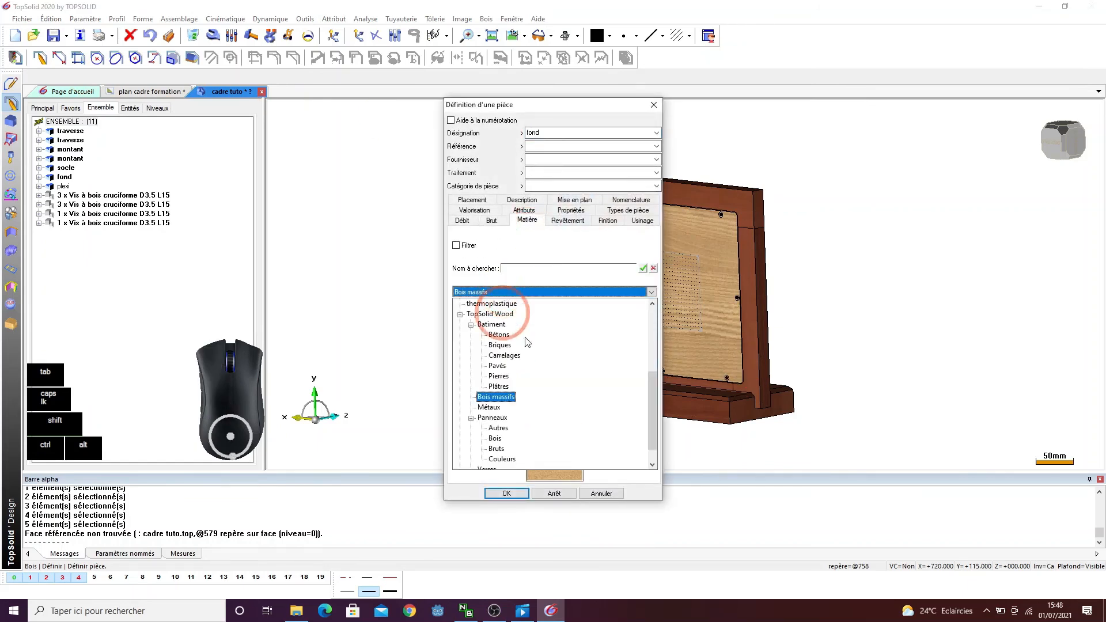
pyautogui.click(493, 418)
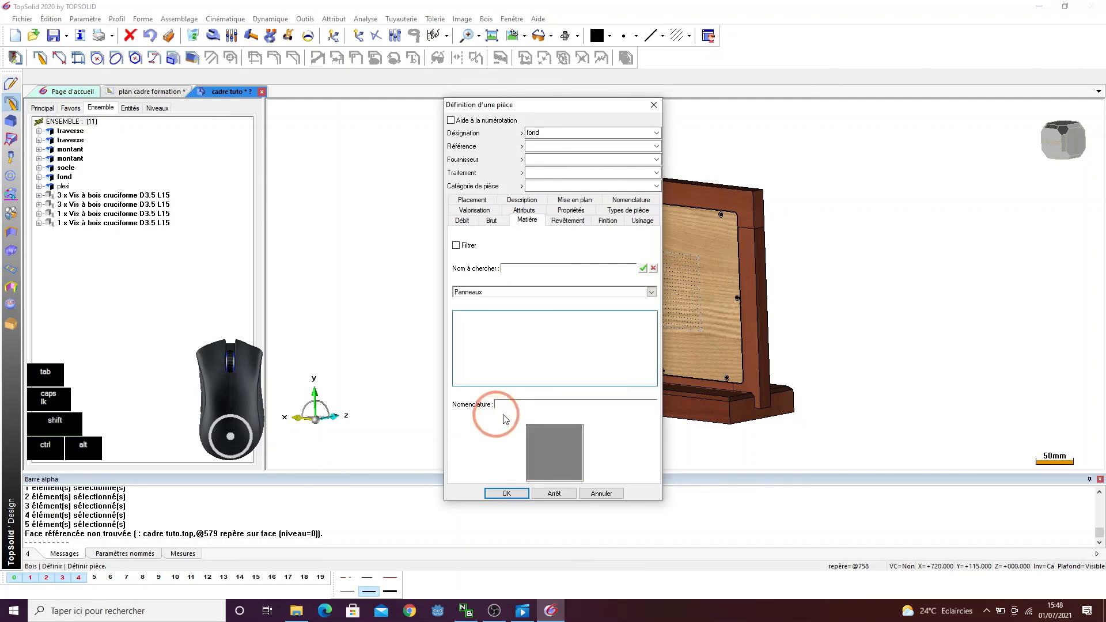
pyautogui.click(494, 291)
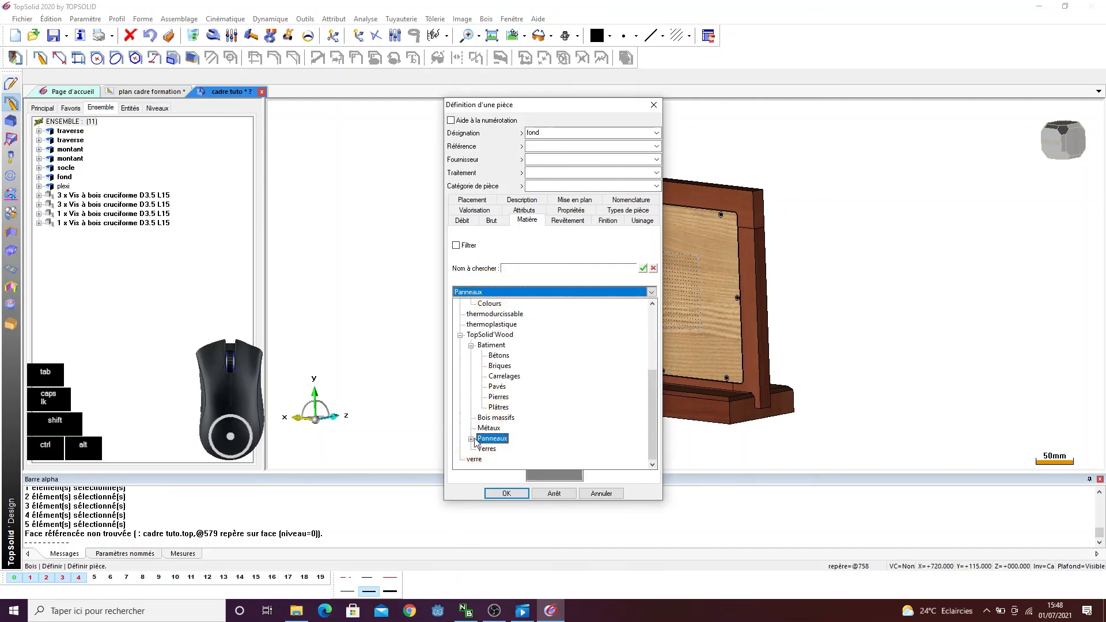
pyautogui.click(471, 439)
pyautogui.click(501, 408)
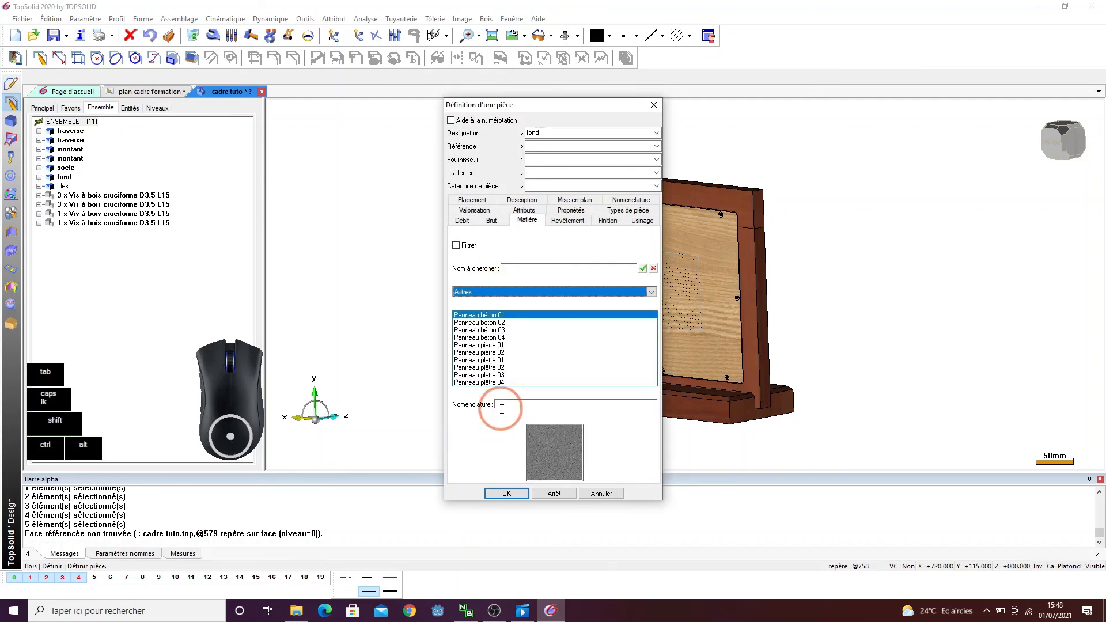
pyautogui.click(509, 293)
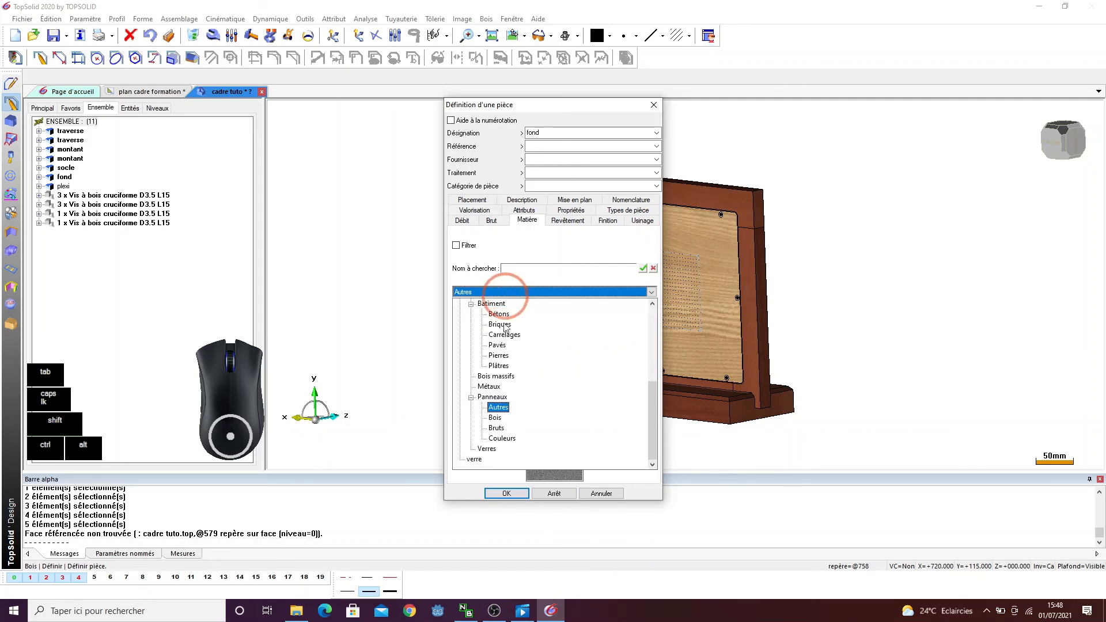
pyautogui.click(502, 424)
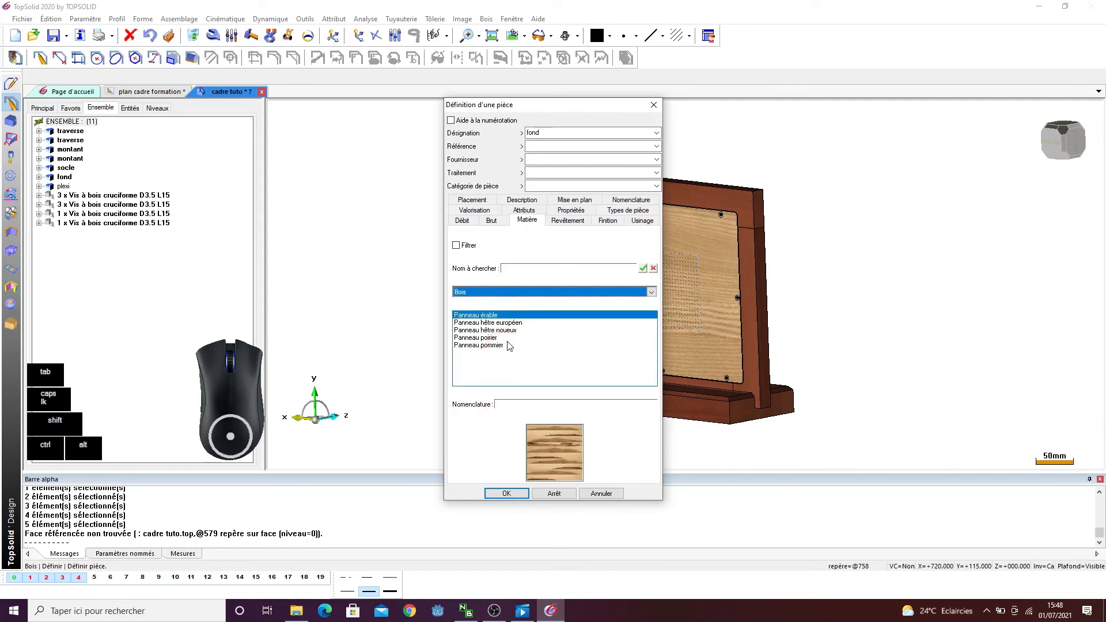
pyautogui.click(471, 294)
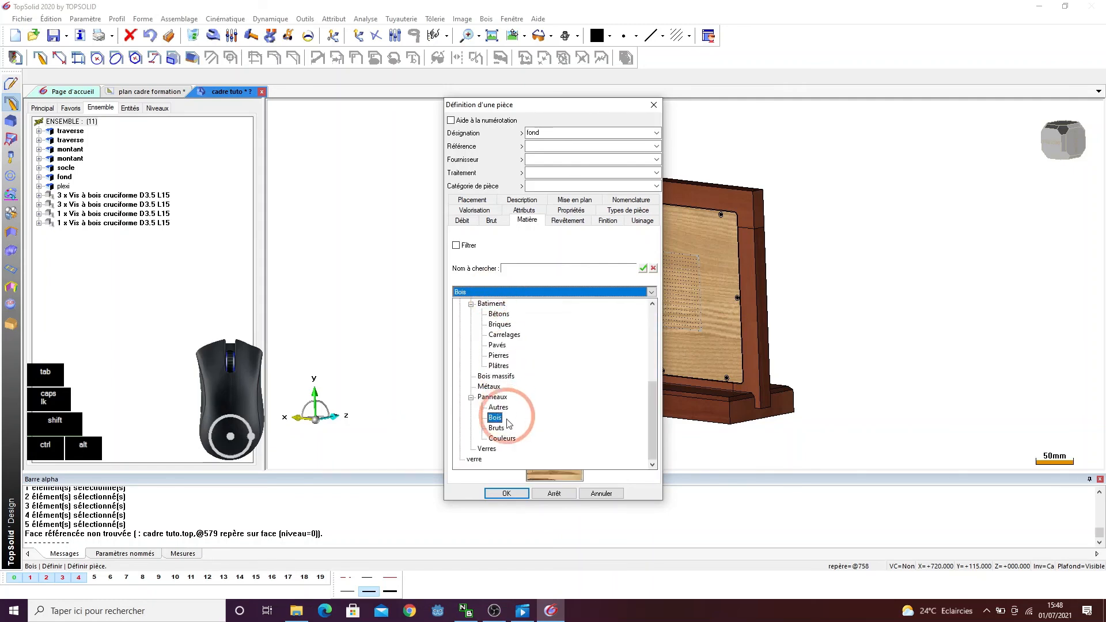
pyautogui.scroll(1, 491, 423)
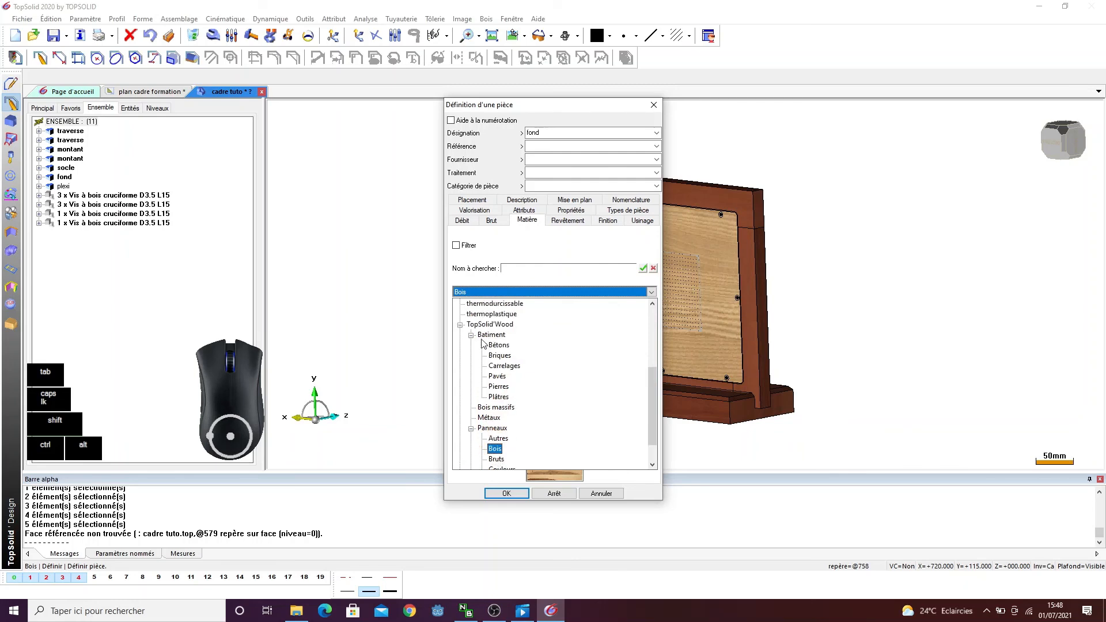
pyautogui.scroll(-1, 505, 433)
pyautogui.click(495, 428)
pyautogui.click(489, 341)
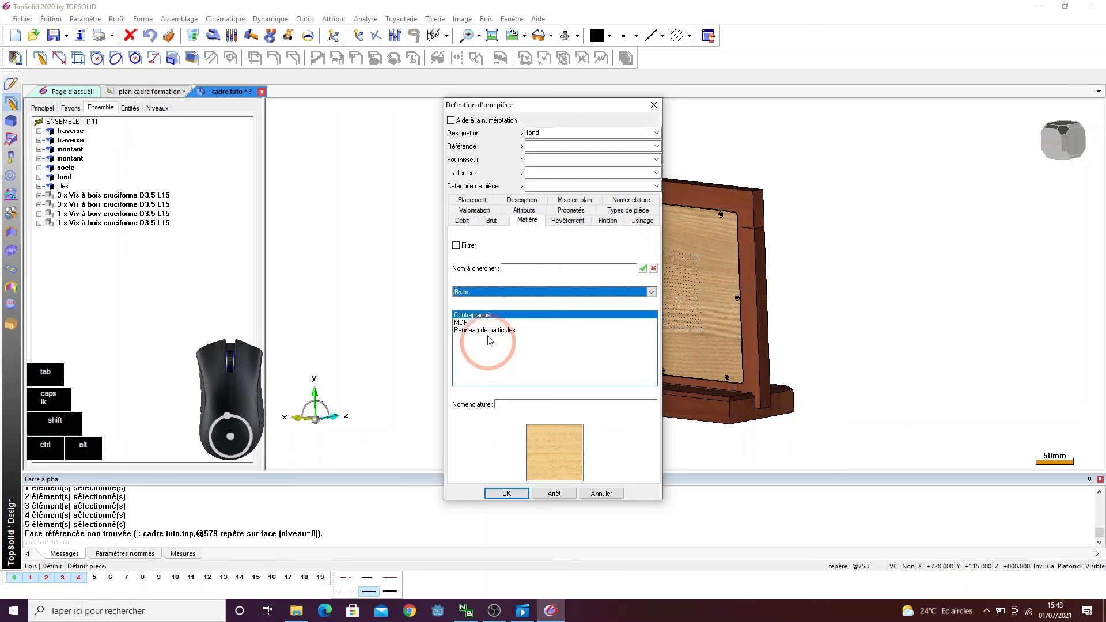
pyautogui.click(481, 331)
pyautogui.click(481, 316)
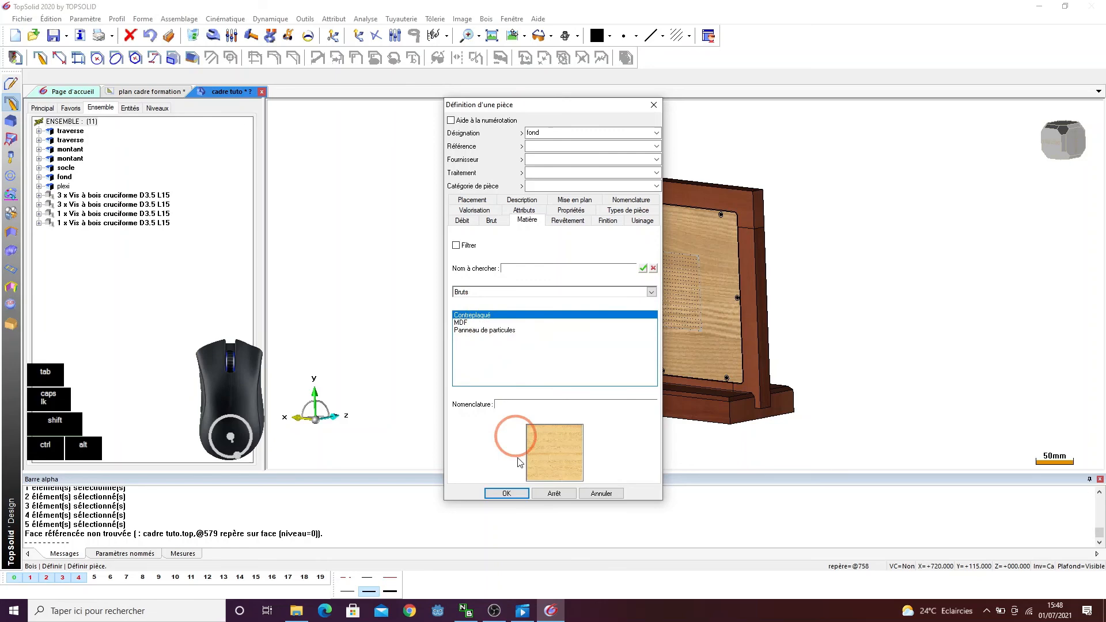
pyautogui.click(506, 497)
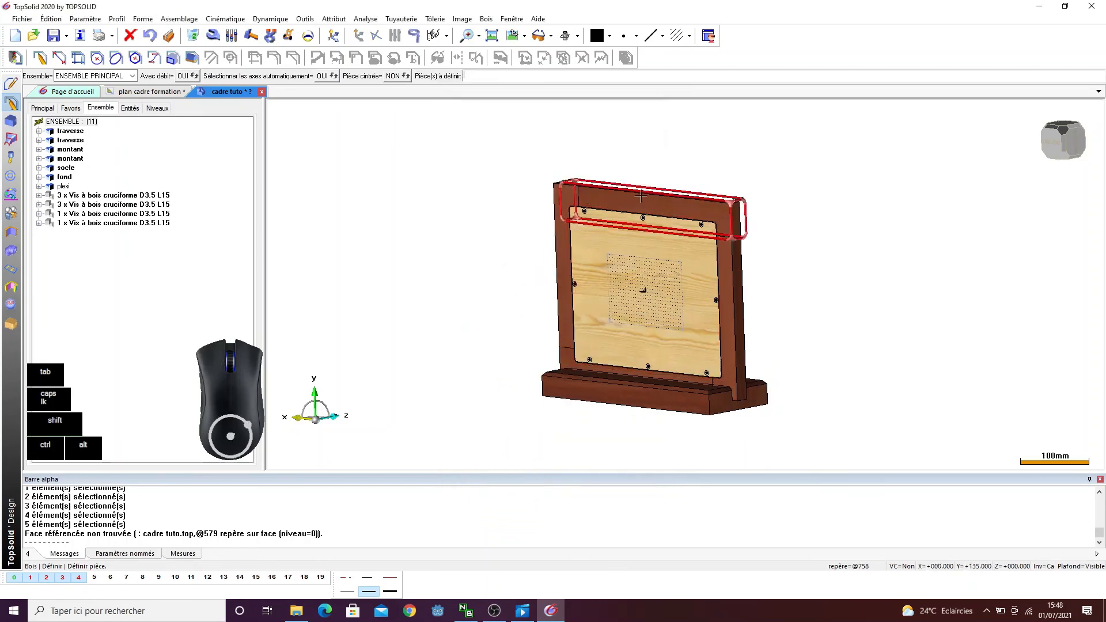
pyautogui.click(486, 18)
pyautogui.click(542, 43)
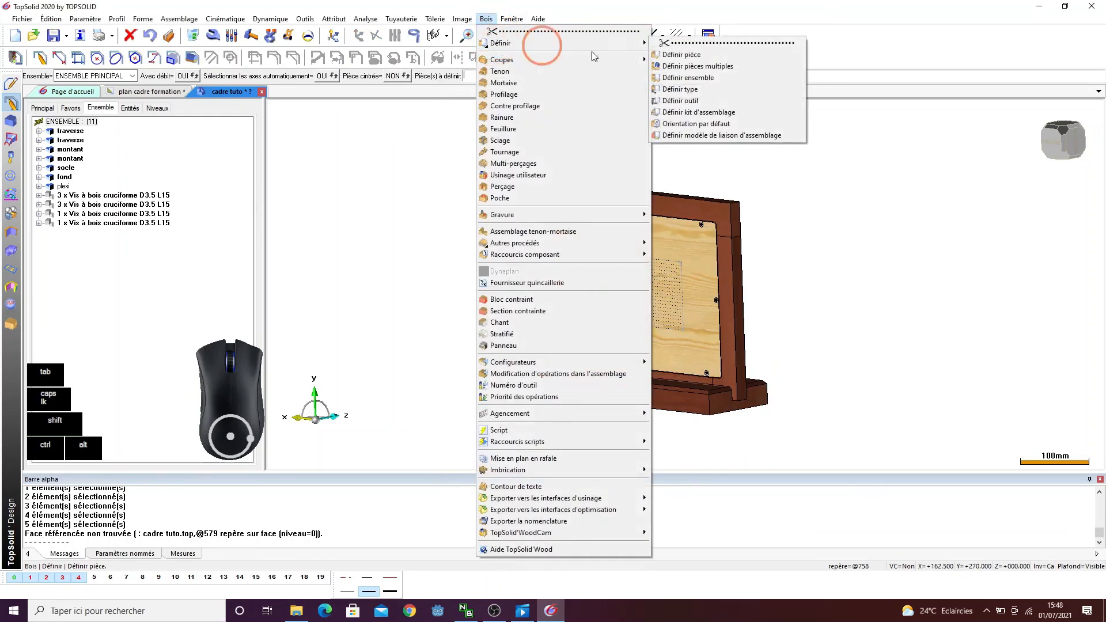
pyautogui.click(681, 55)
pyautogui.keyDown('ctrl'); pyautogui.moveTo(889, 264); pyautogui.dragTo(703, 272); pyautogui.keyUp('ctrl')
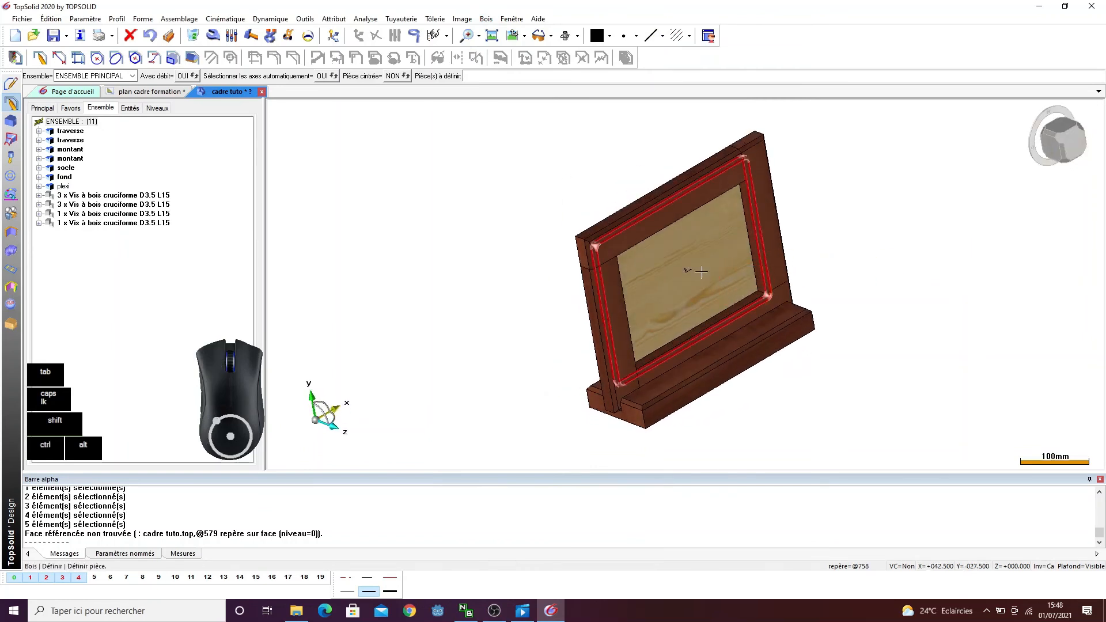
pyautogui.click(700, 271)
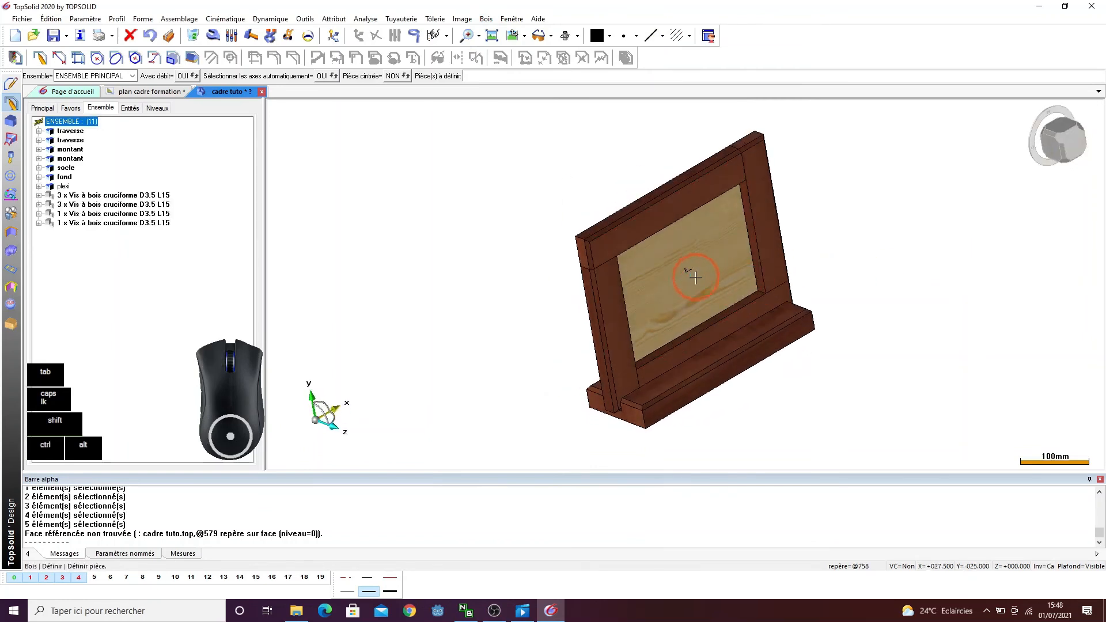
pyautogui.click(63, 76)
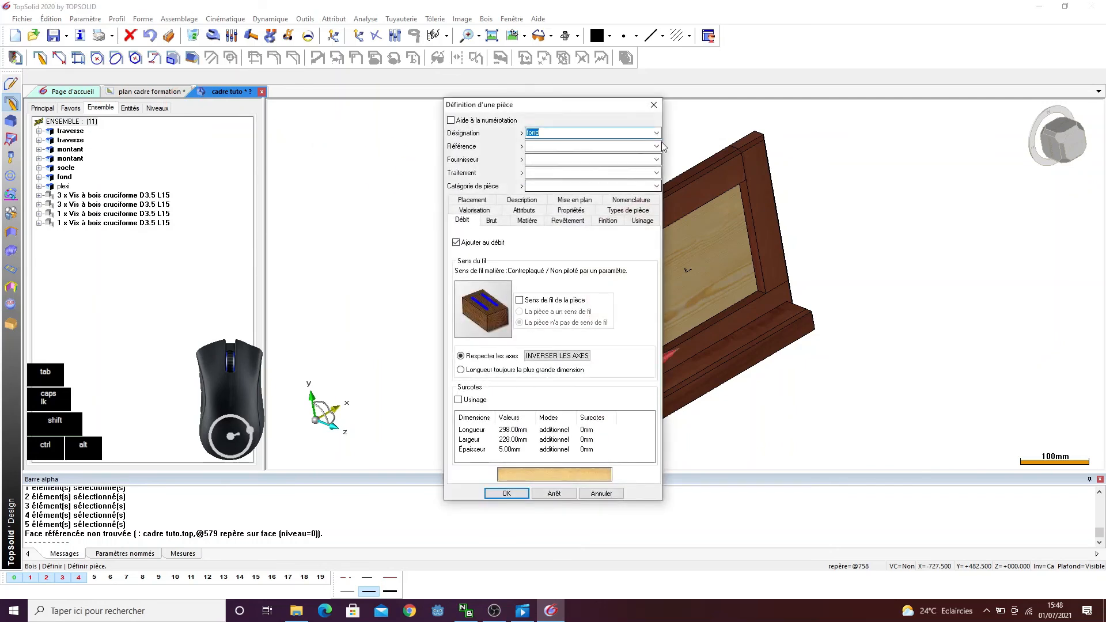
pyautogui.click(506, 493)
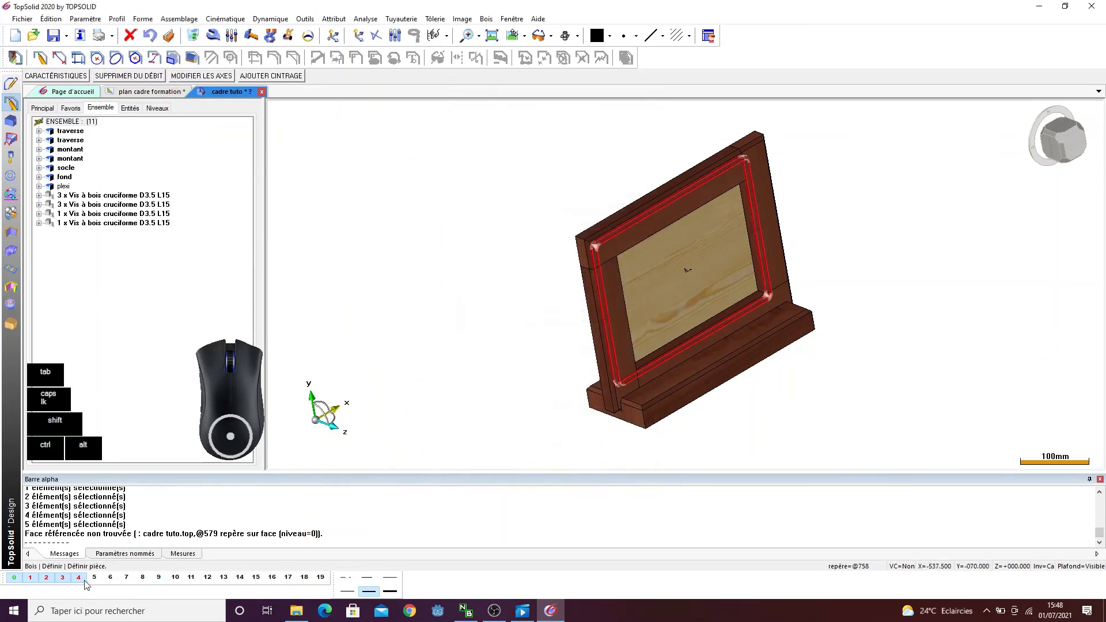
# - Show level 5, hide level 4, and set the plexi's material to Verre fenêtre from Verres
pyautogui.click(95, 578)
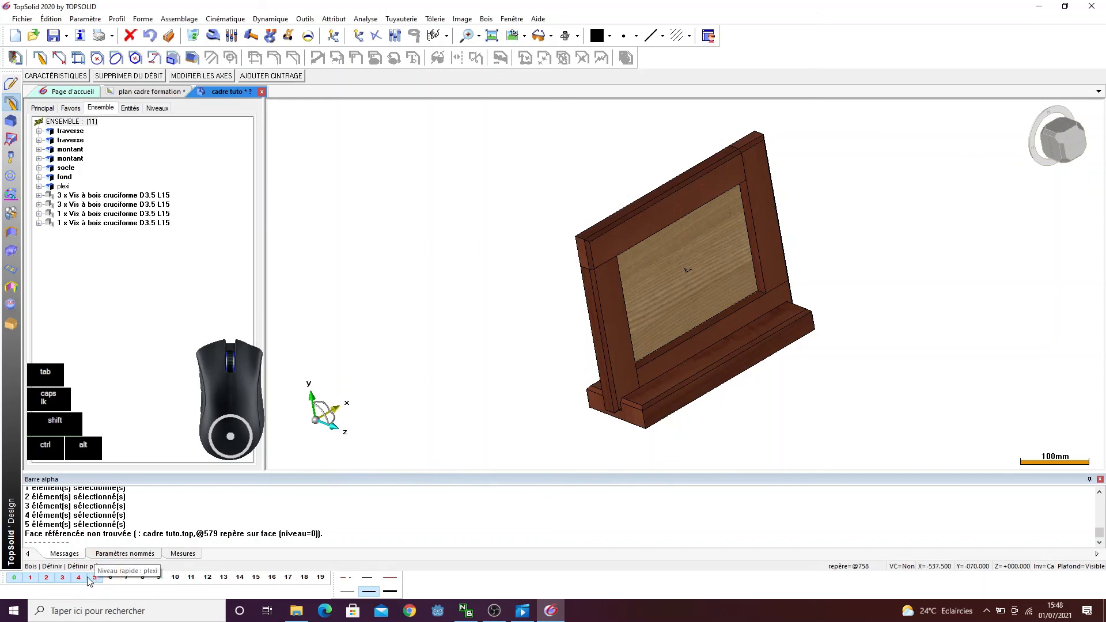
pyautogui.click(80, 577)
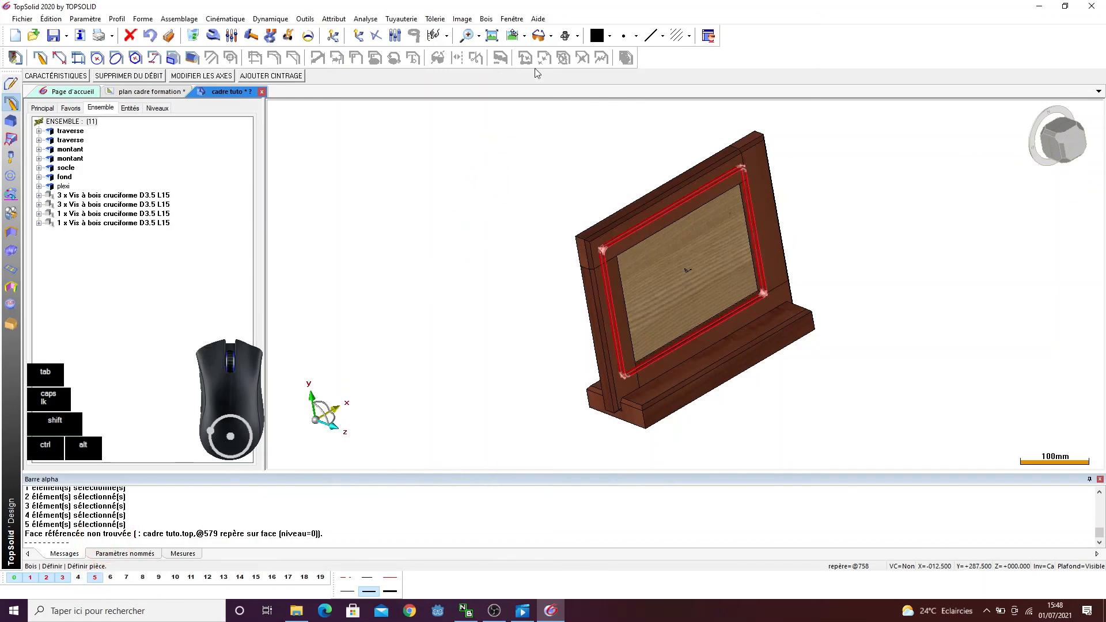
pyautogui.click(490, 20)
pyautogui.click(509, 43)
pyautogui.click(672, 55)
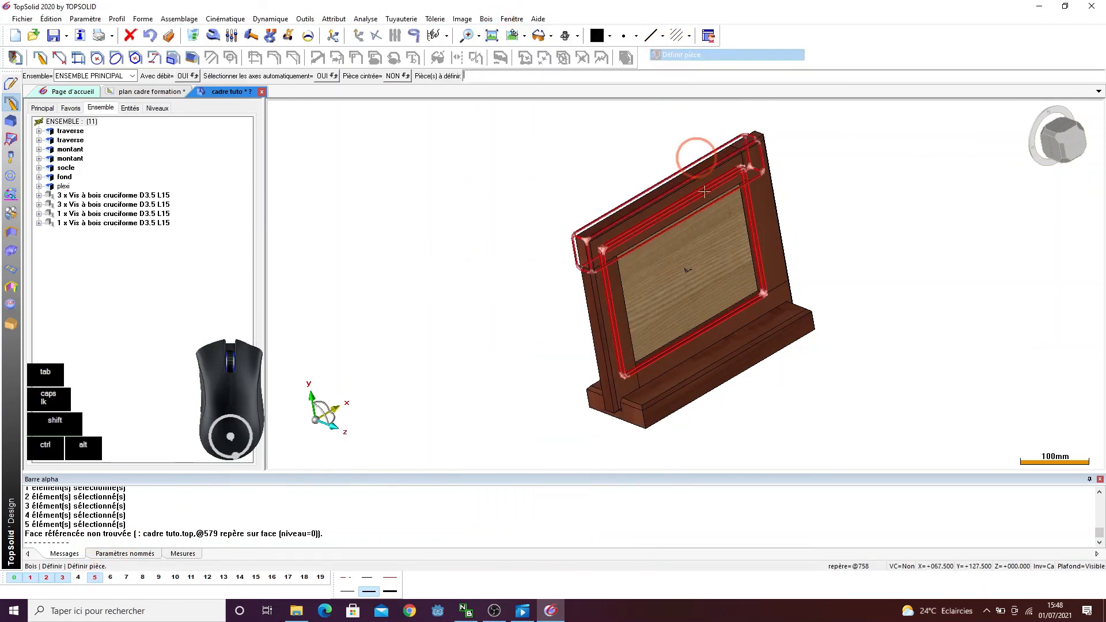
pyautogui.click(704, 245)
pyautogui.click(538, 215)
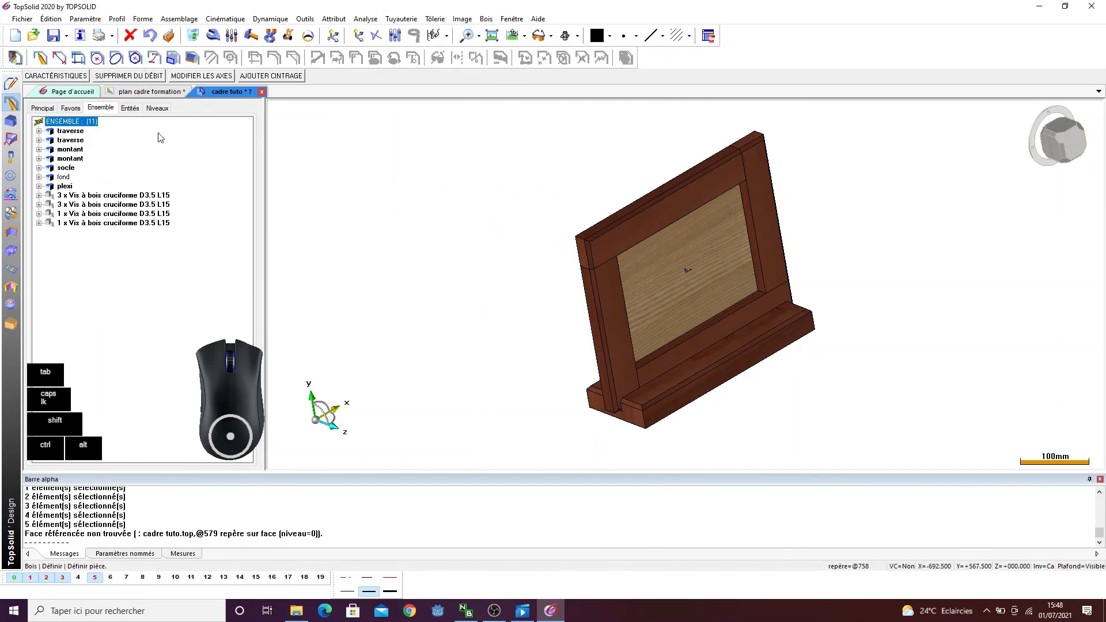
pyautogui.rightClick(484, 240)
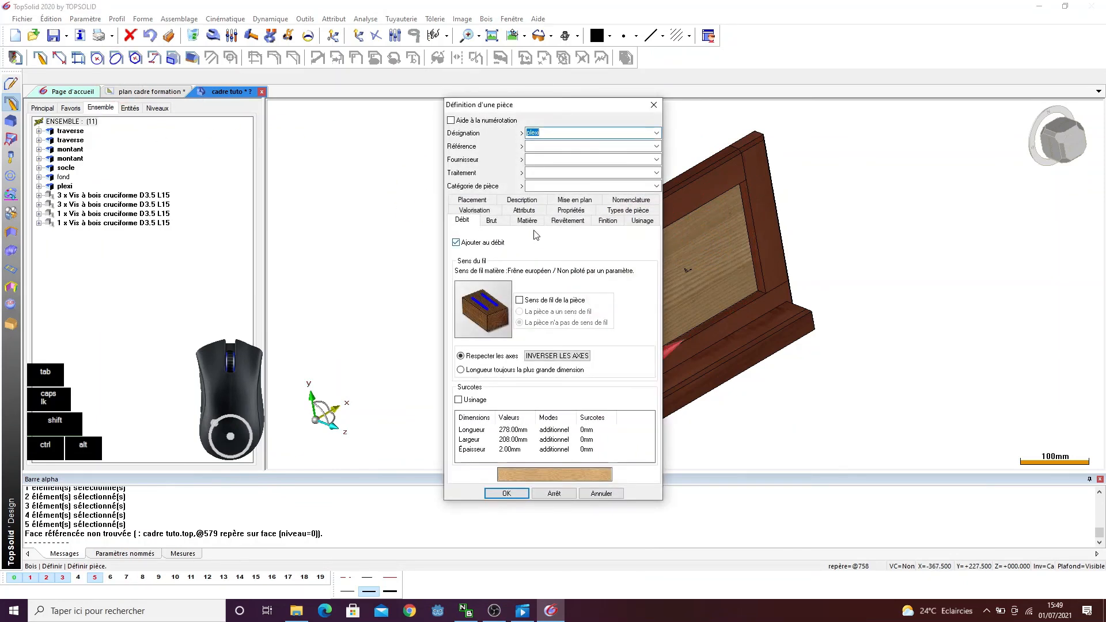
pyautogui.click(527, 221)
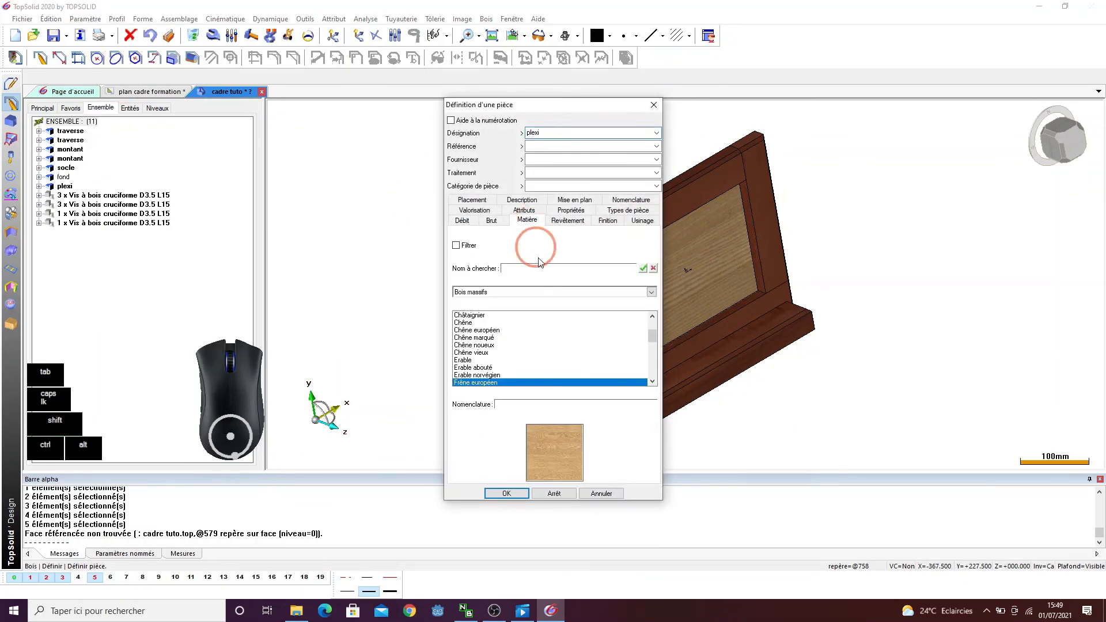
pyautogui.click(499, 294)
pyautogui.scroll(-1, 536, 414)
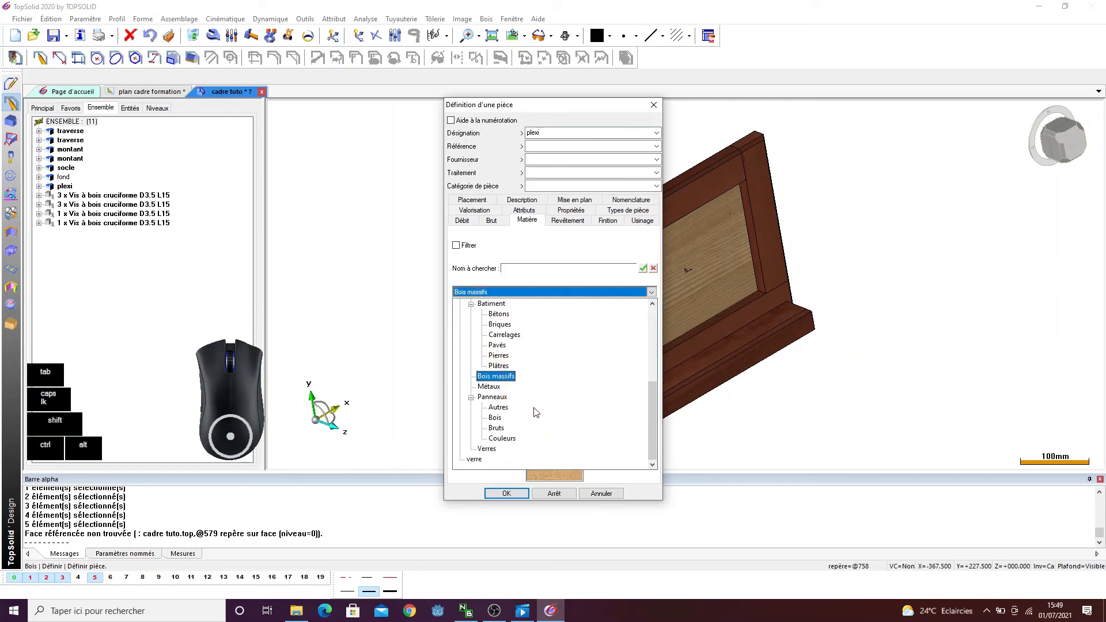
pyautogui.click(492, 452)
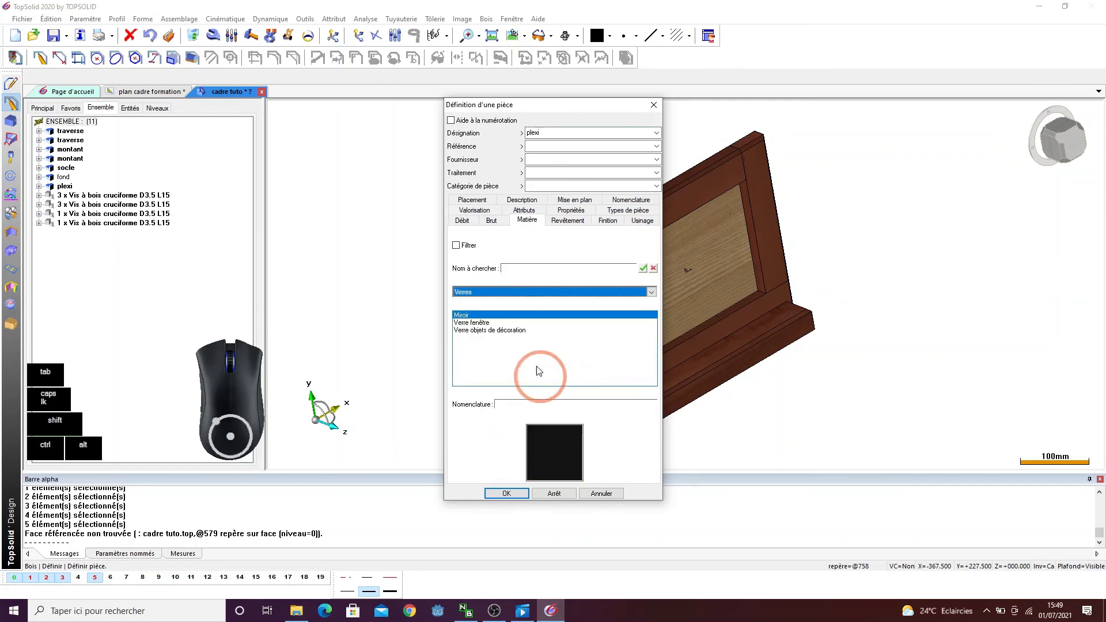
pyautogui.click(481, 325)
pyautogui.click(482, 330)
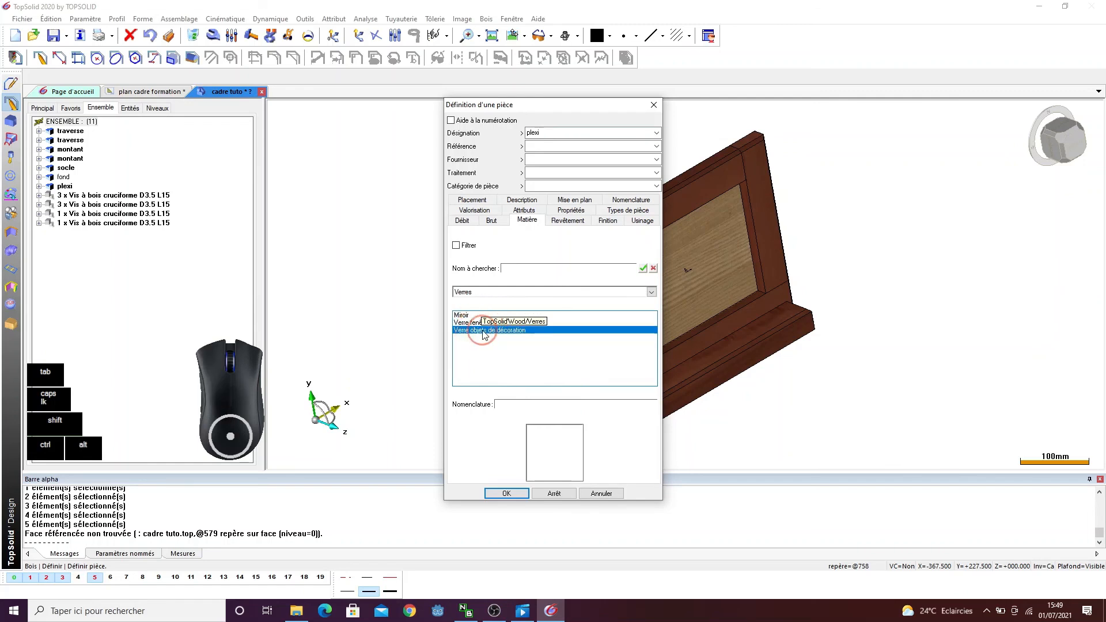
pyautogui.click(470, 323)
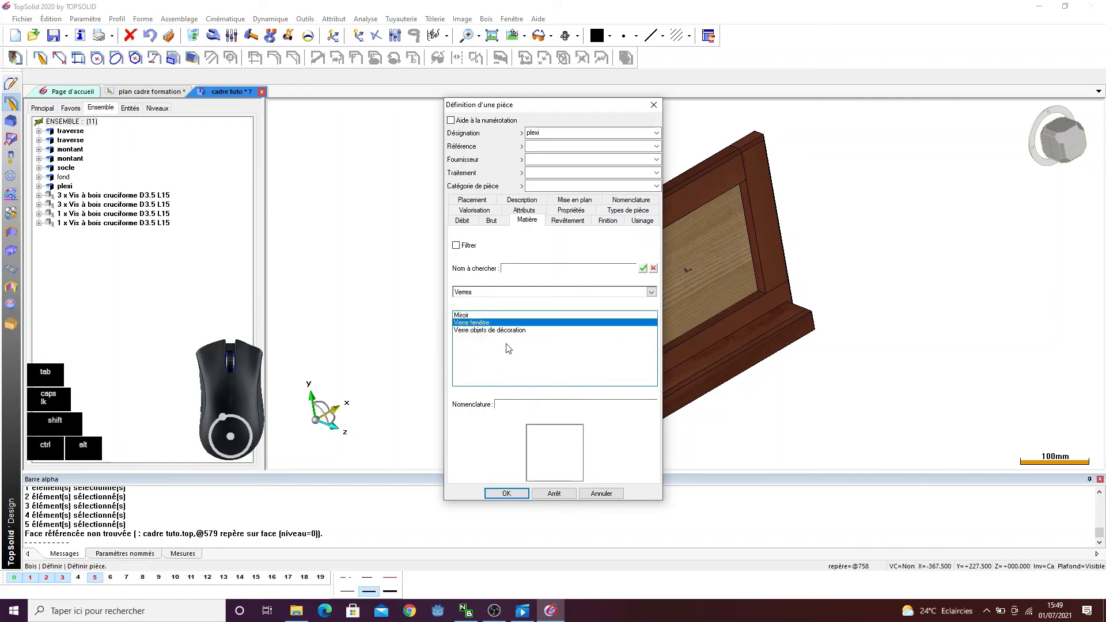
pyautogui.click(518, 353)
pyautogui.click(506, 493)
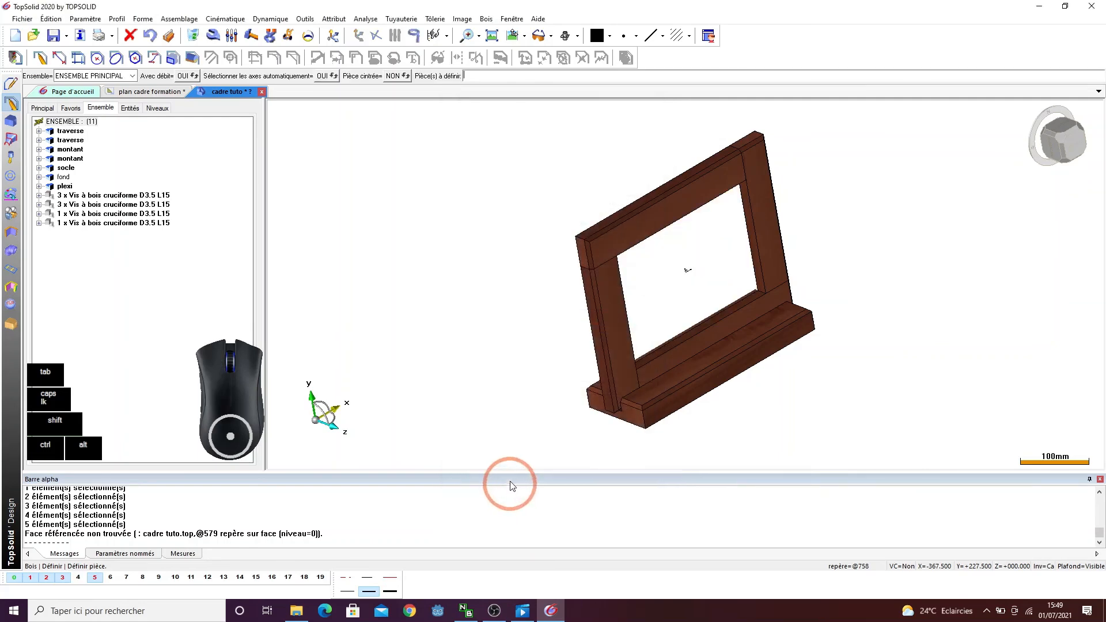
# - Show the back panel's level 4 again behind the plexi and save the document
pyautogui.scroll(6, 676, 332)
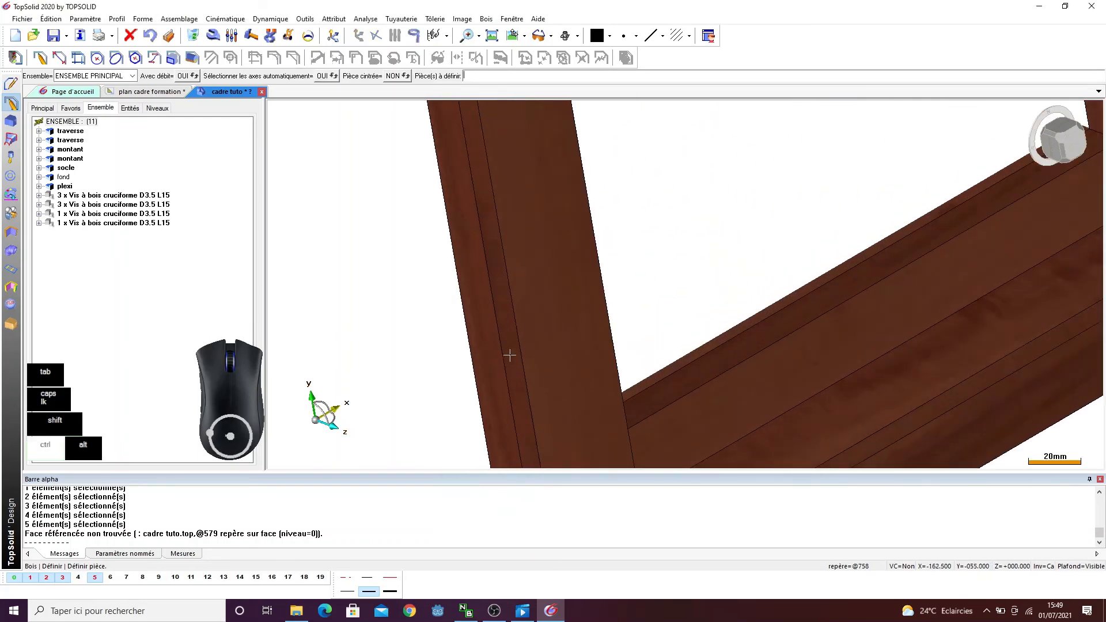
pyautogui.keyDown('ctrl'); pyautogui.moveTo(677, 333); pyautogui.dragTo(558, 227); pyautogui.keyUp('ctrl')
pyautogui.scroll(-3, 490, 310)
pyautogui.scroll(-2, 556, 227)
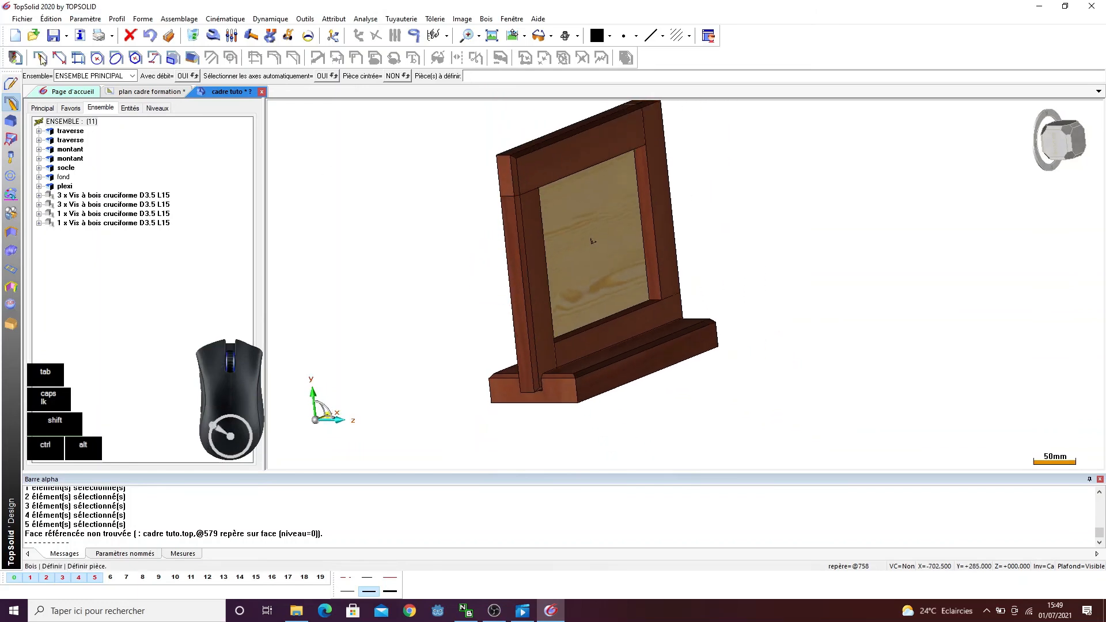
pyautogui.click(53, 36)
pyautogui.keyDown('ctrl'); pyautogui.moveTo(484, 264); pyautogui.dragTo(440, 262); pyautogui.keyUp('ctrl')
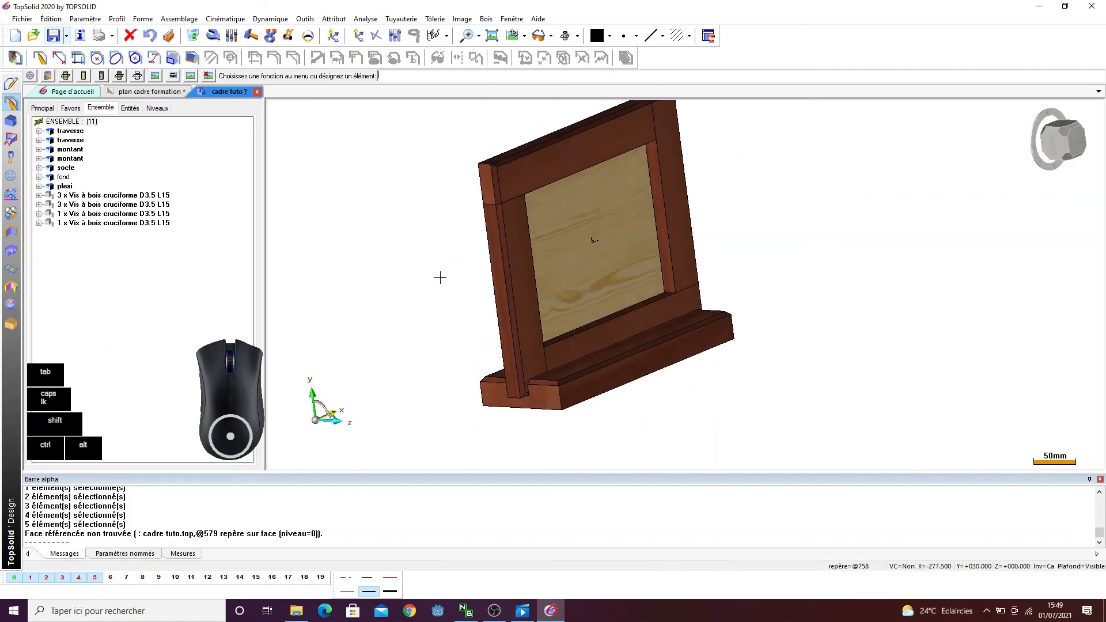